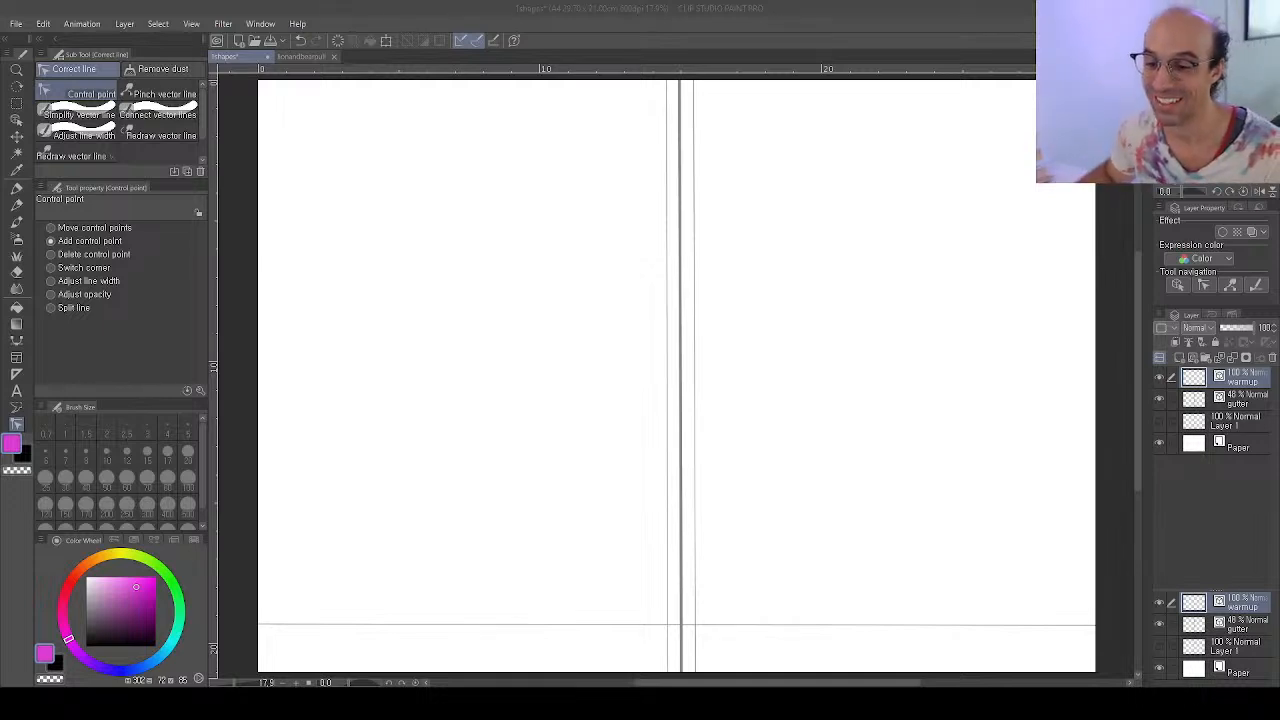
Switch the drawing colour to black and hide the gutter layer
key(alt+Tab)
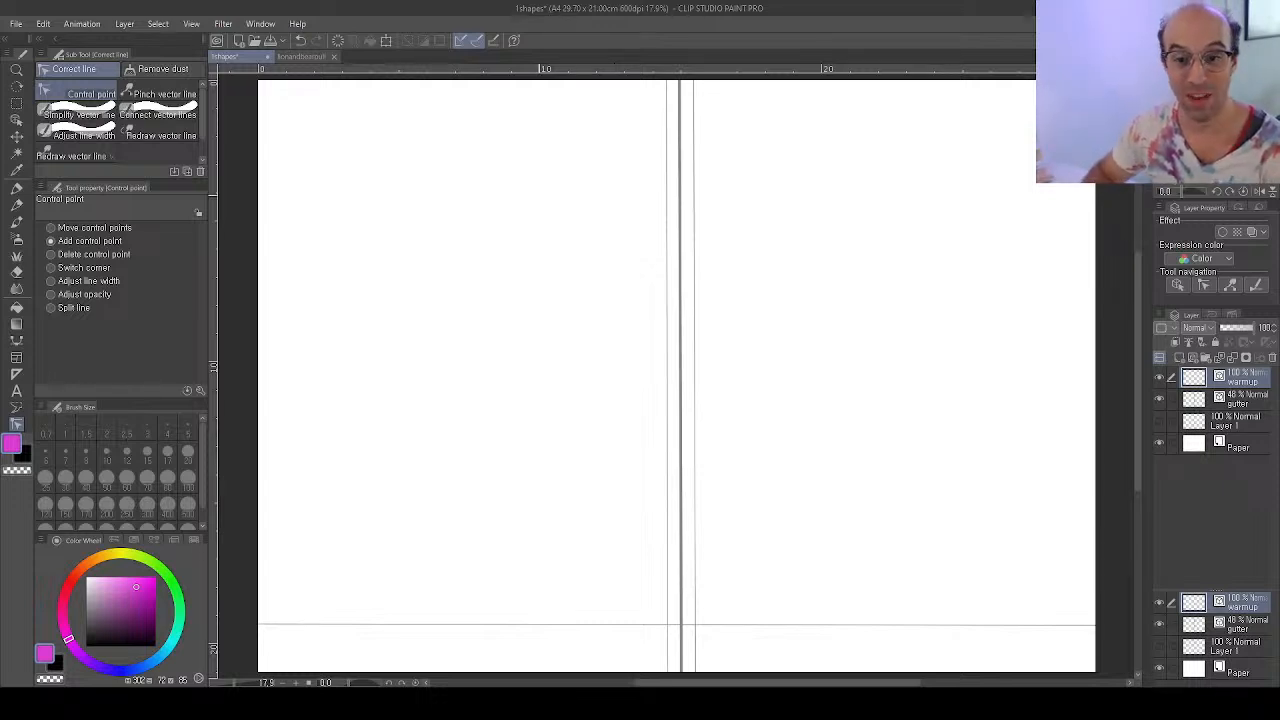
key(x)
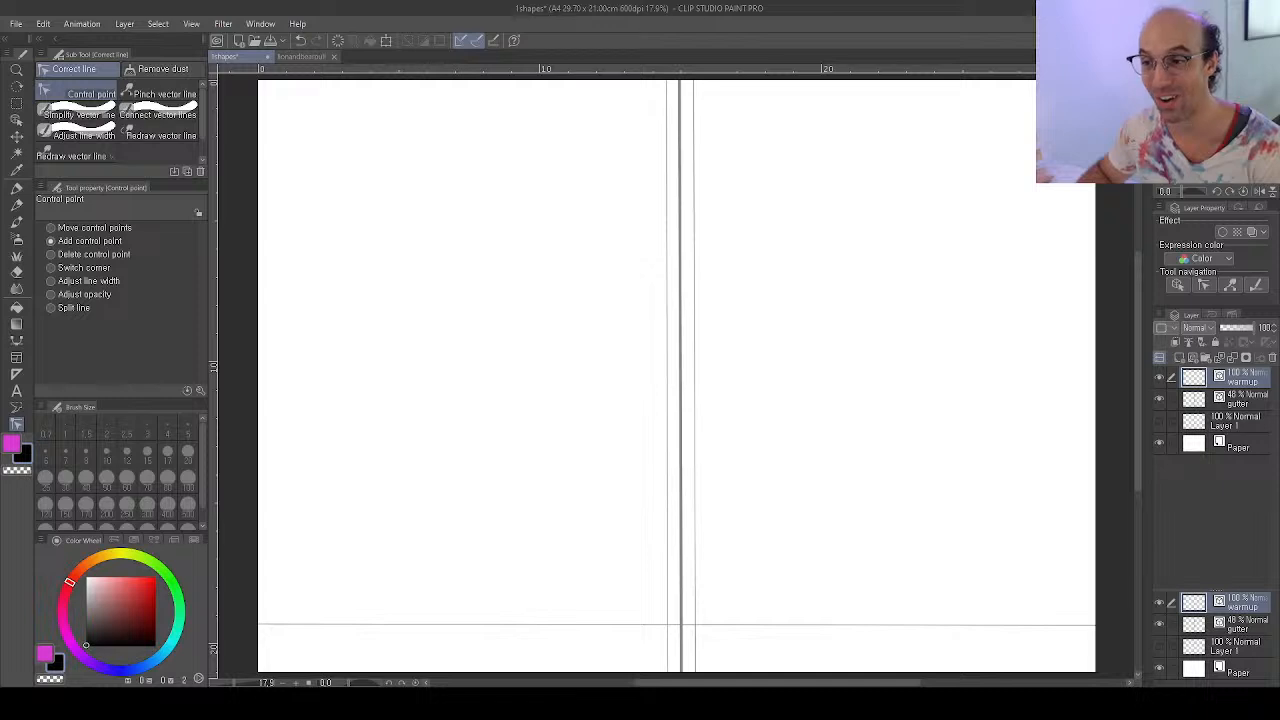
click(1159, 398)
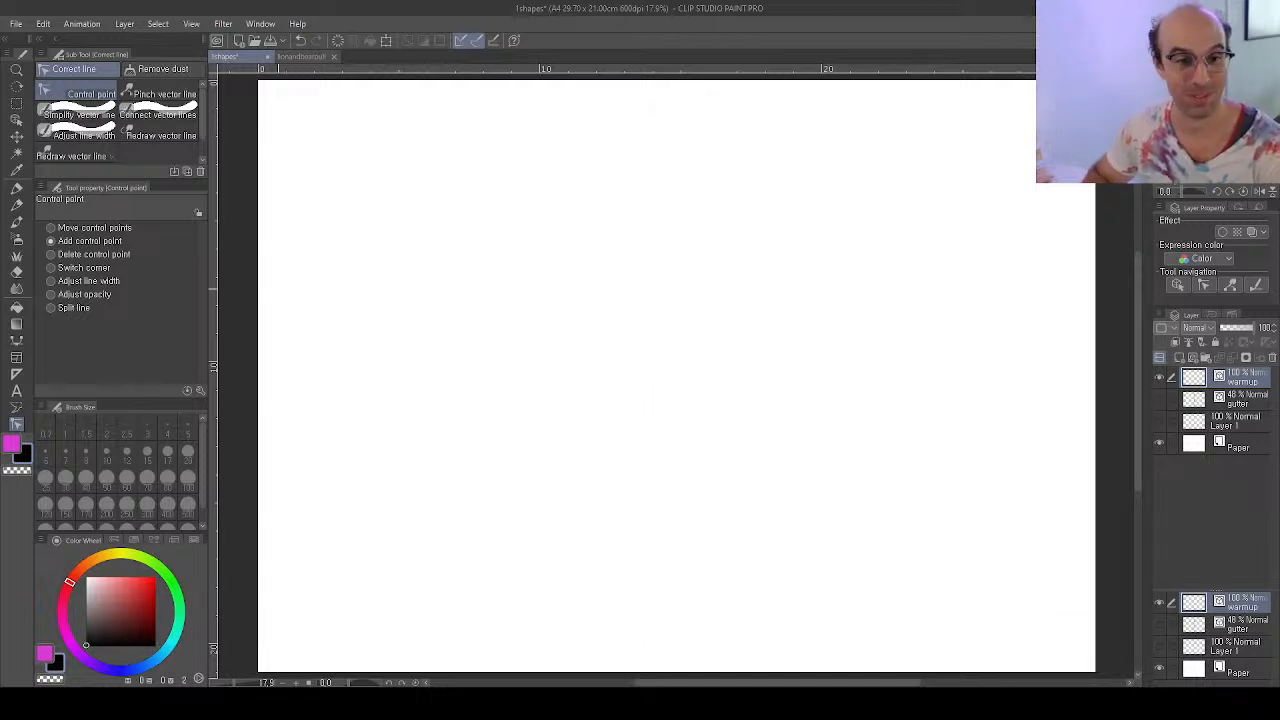
Draw a simple stick figure with the Pencil in the page's upper-left area, using an oval head and single lines for body, arms and legs
click(16, 204)
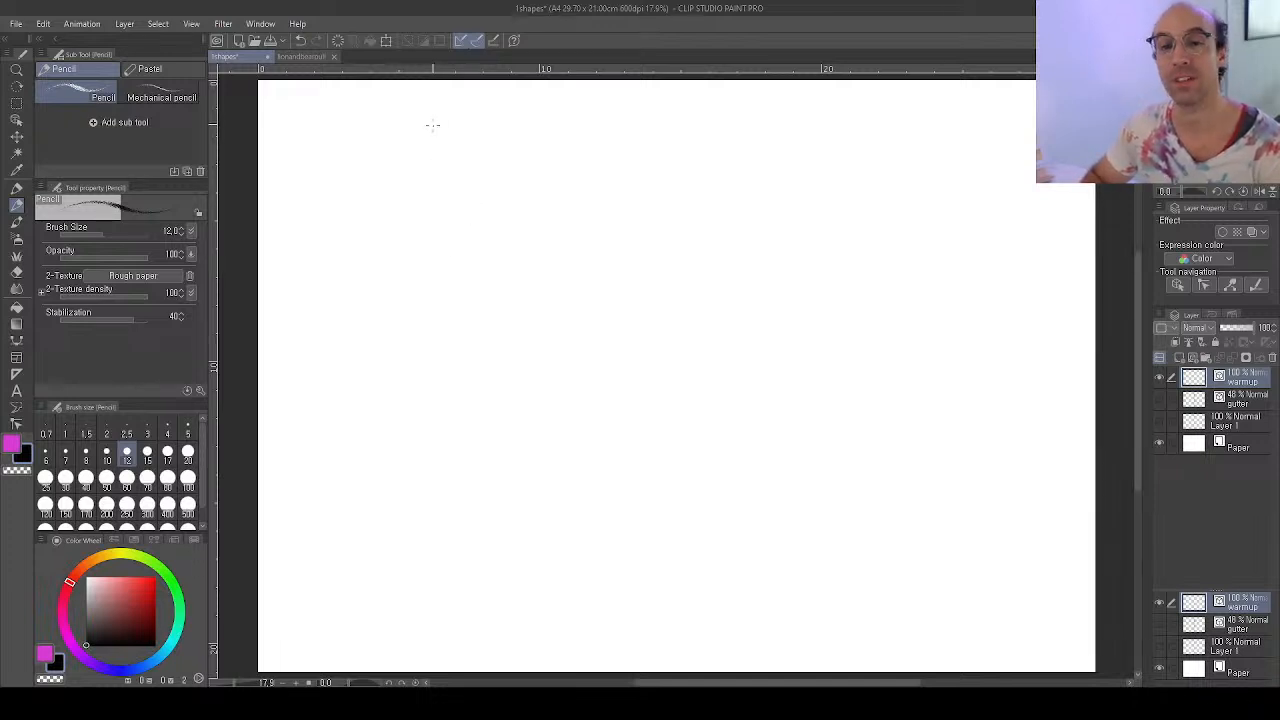
mouse_move(403, 117)
mouse_down()
mouse_move(377, 147)
mouse_move(420, 156)
mouse_move(431, 125)
mouse_move(403, 114)
mouse_up()
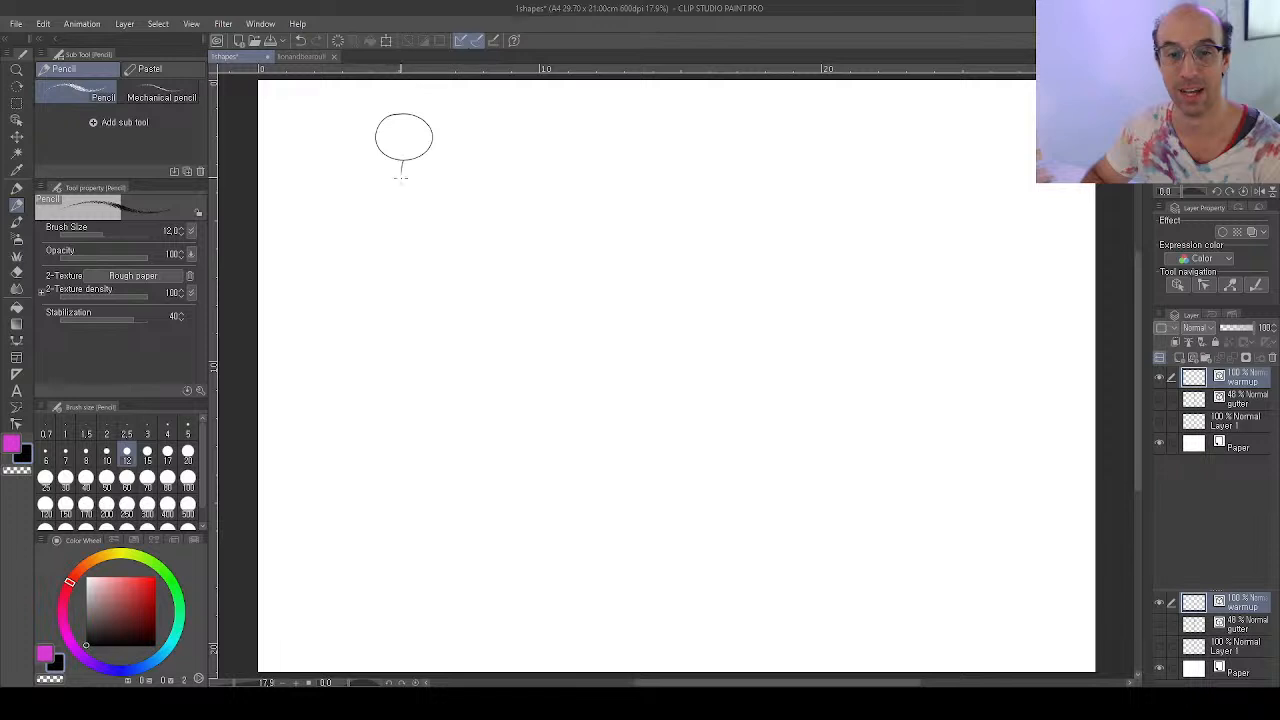
mouse_move(403, 173)
mouse_down()
mouse_move(288, 232)
mouse_move(486, 209)
mouse_up()
mouse_move(401, 174)
mouse_down()
mouse_move(396, 258)
mouse_move(336, 334)
mouse_up()
drag(398, 260, 455, 326)
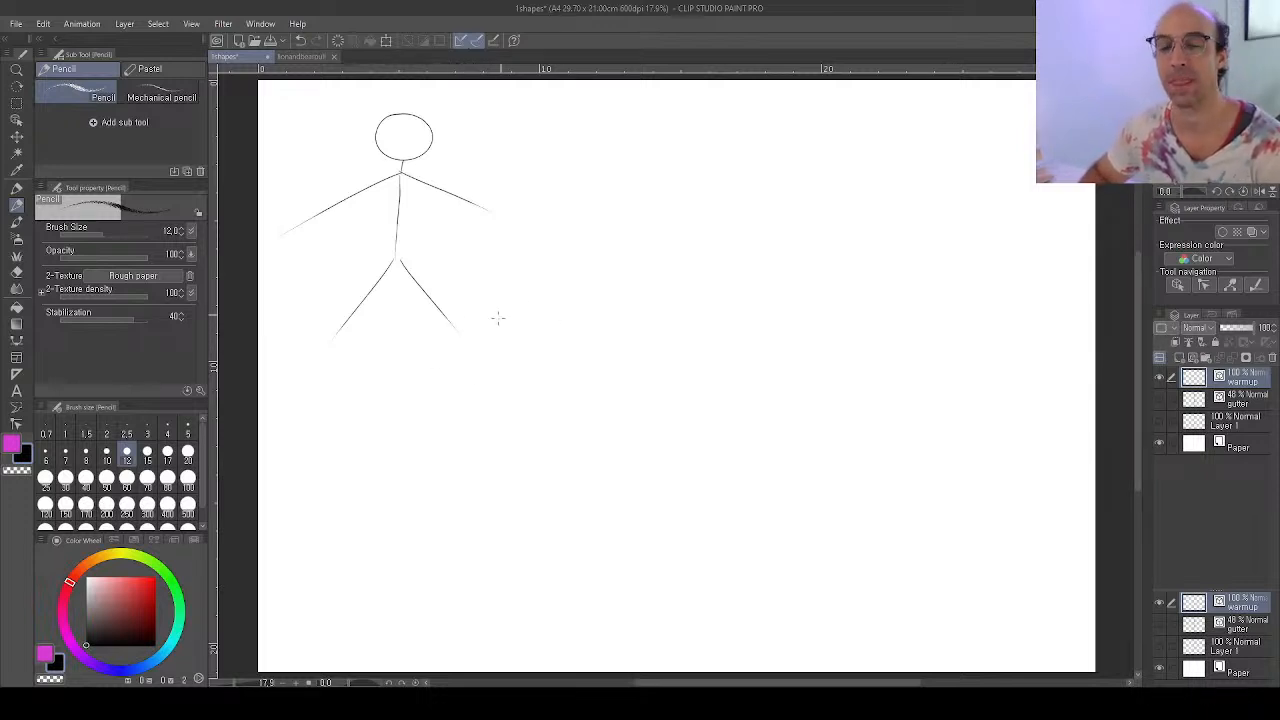
Draw a second figure beside the first with a round head, a flat-topped rounded torso, and bent arms with elbow circles
mouse_move(528, 240)
mouse_down()
mouse_move(516, 272)
mouse_move(540, 285)
mouse_move(554, 267)
mouse_move(521, 246)
mouse_up()
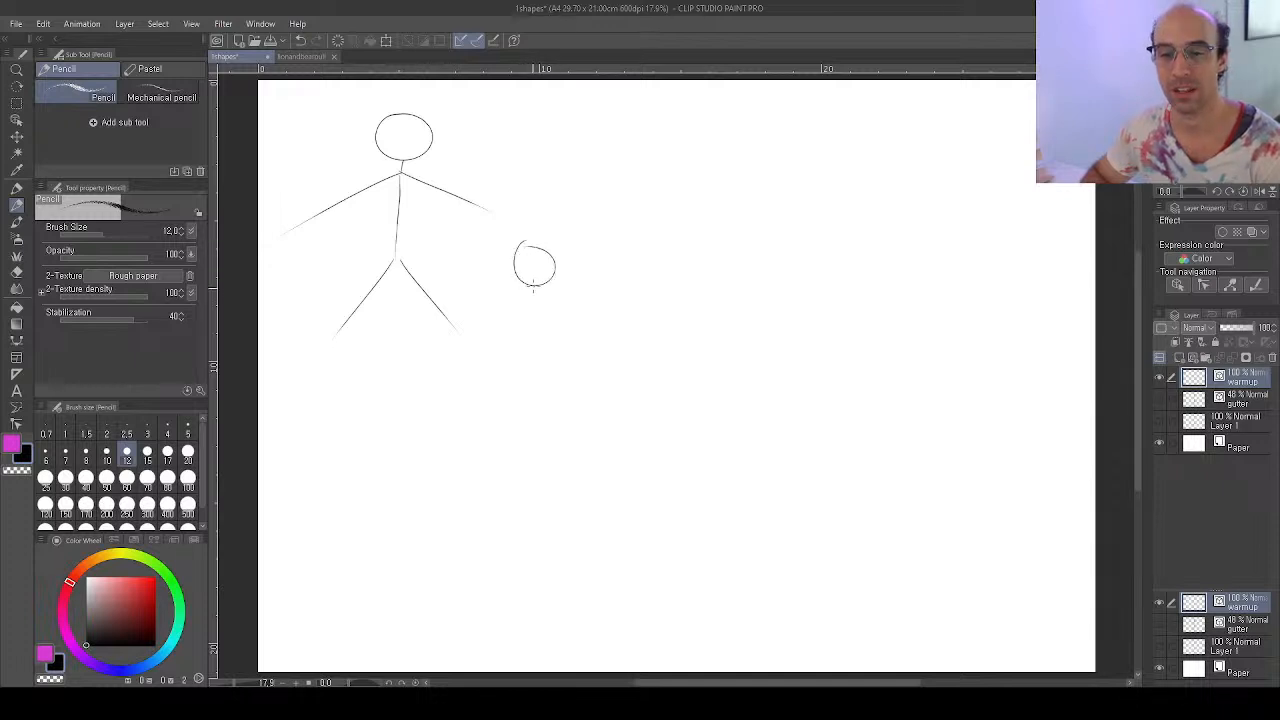
mouse_move(510, 298)
mouse_down()
mouse_move(557, 300)
mouse_move(505, 294)
mouse_move(516, 376)
mouse_move(551, 384)
mouse_move(569, 350)
mouse_move(572, 308)
mouse_move(485, 334)
mouse_move(482, 376)
mouse_up()
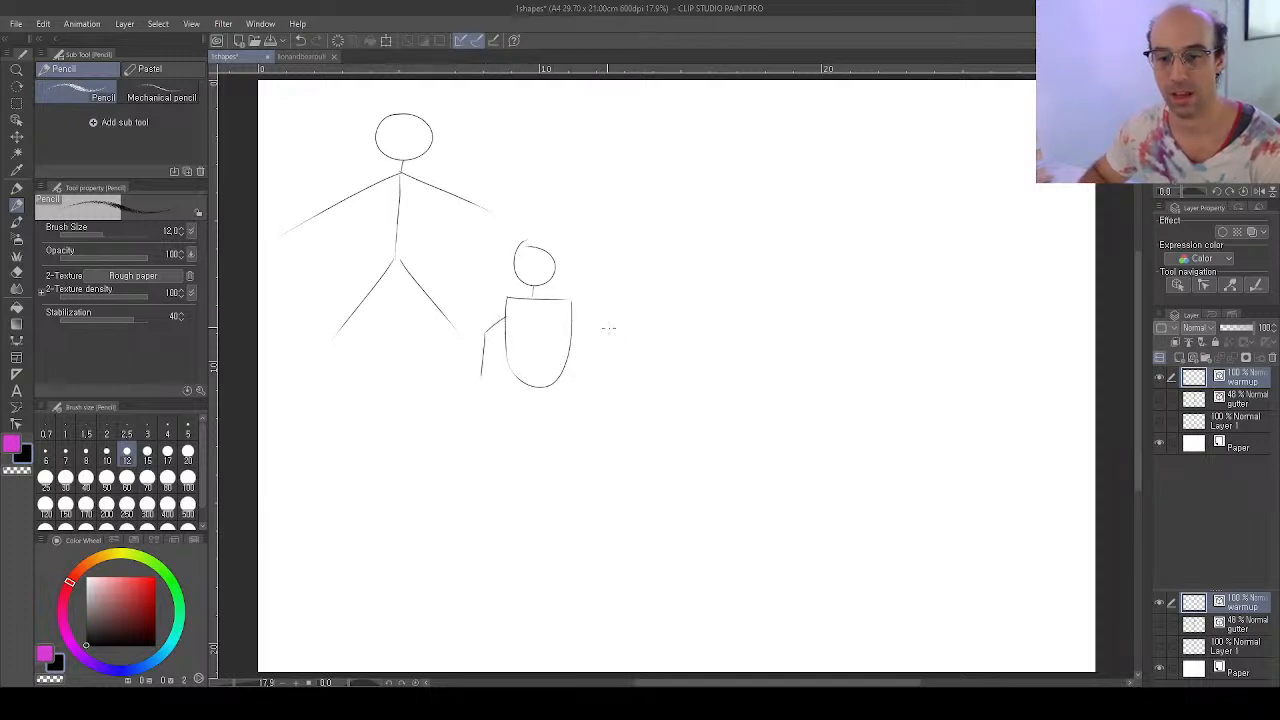
mouse_move(572, 310)
mouse_down()
mouse_move(592, 312)
mouse_move(591, 368)
mouse_up()
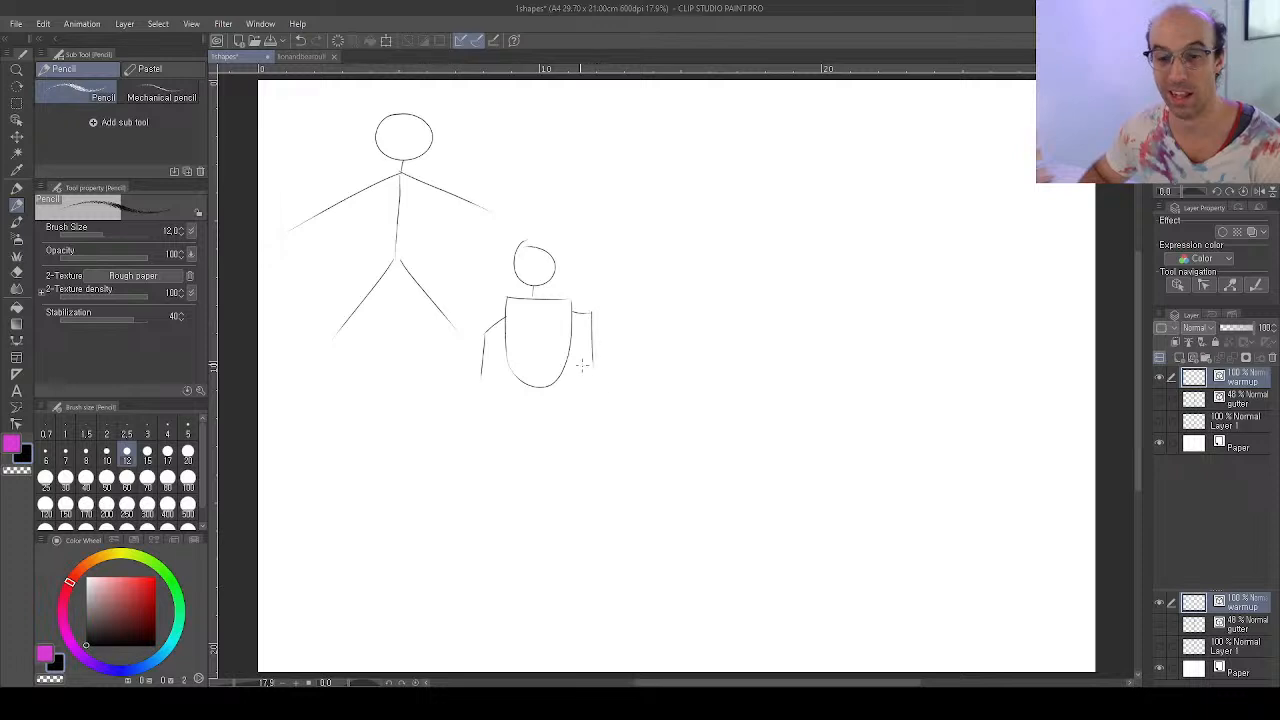
mouse_move(487, 325)
mouse_down()
mouse_move(480, 342)
mouse_move(488, 332)
mouse_up()
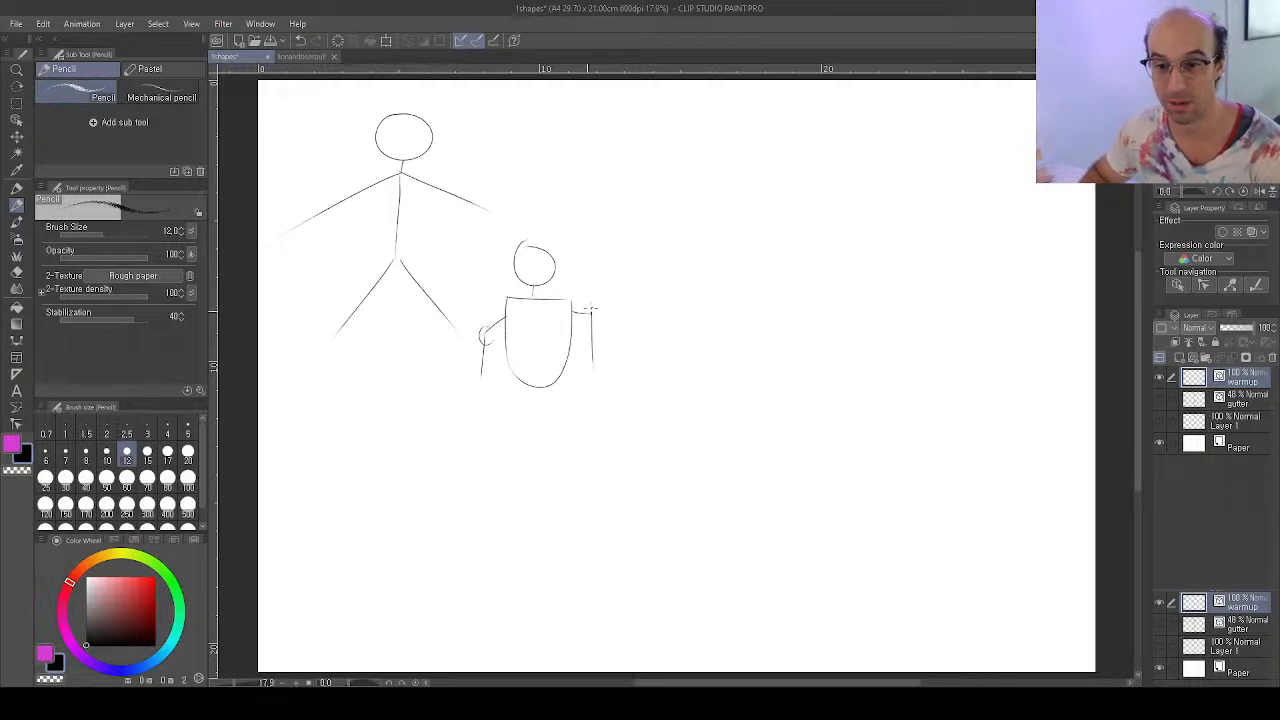
drag(590, 310, 591, 318)
Give the second figure bent legs with knee circles and small block-shaped feet
drag(520, 382, 487, 452)
drag(558, 382, 573, 427)
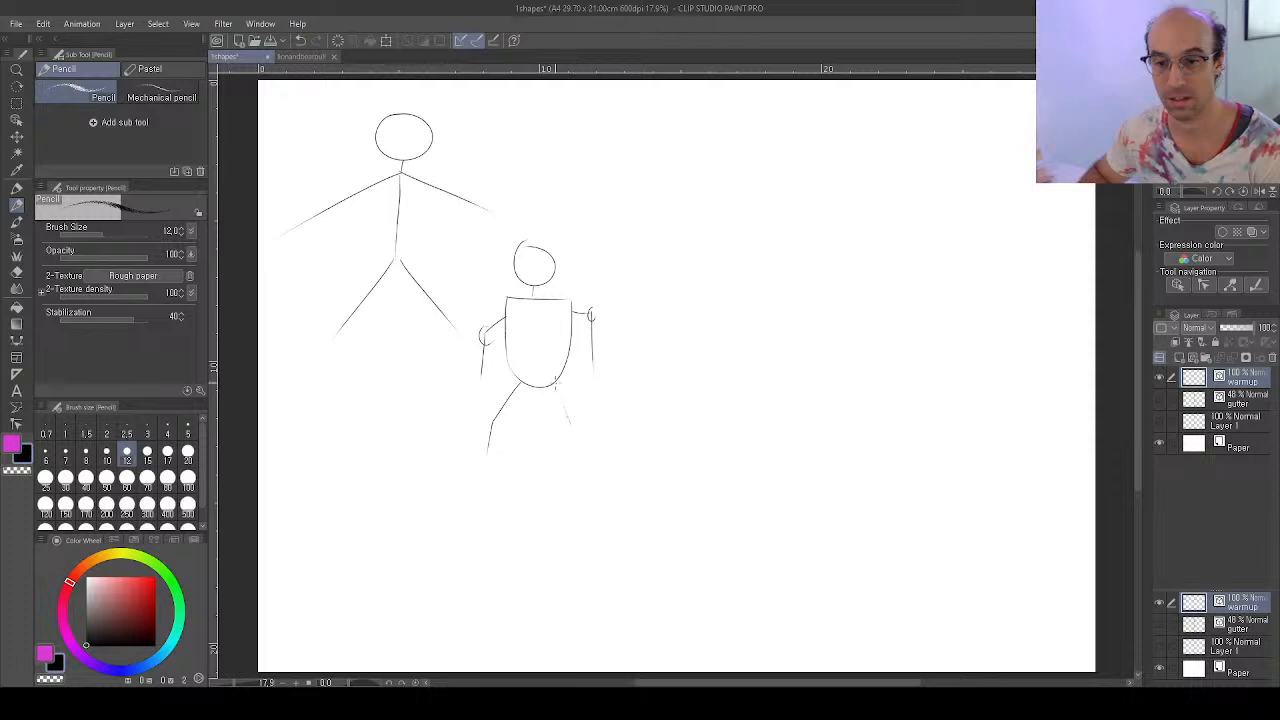
drag(557, 384, 575, 470)
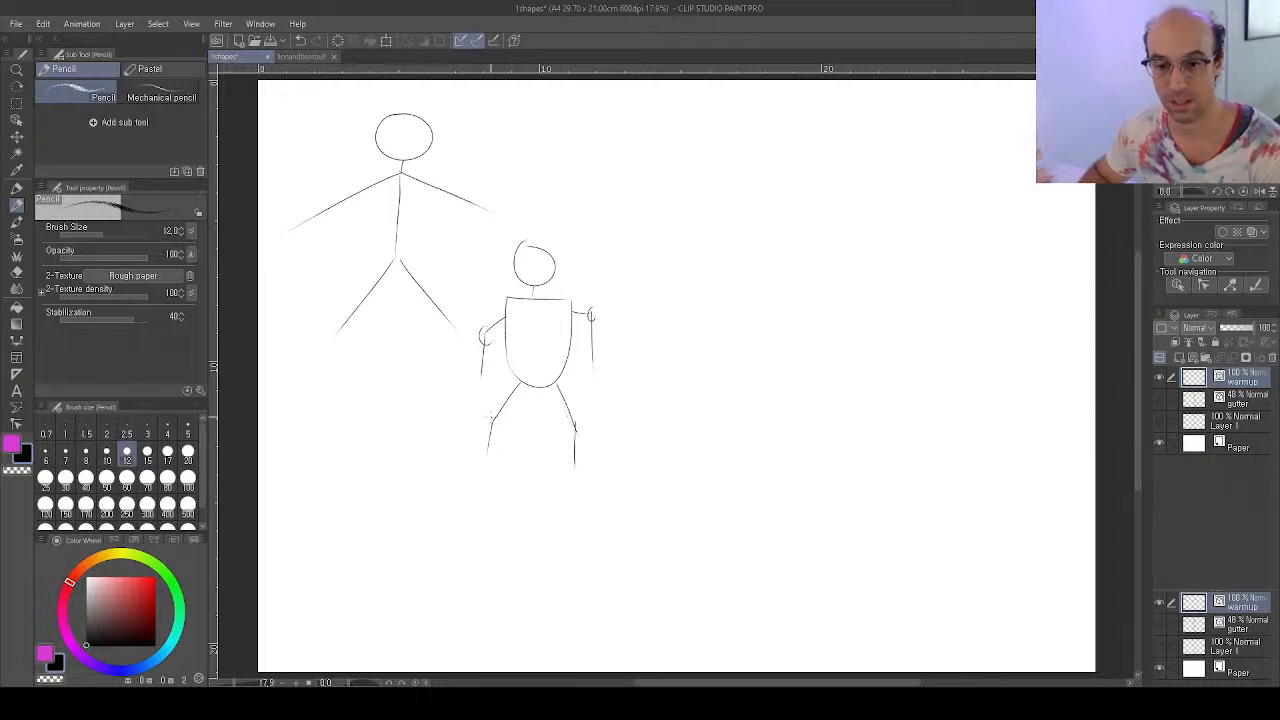
drag(490, 418, 491, 419)
drag(578, 421, 578, 422)
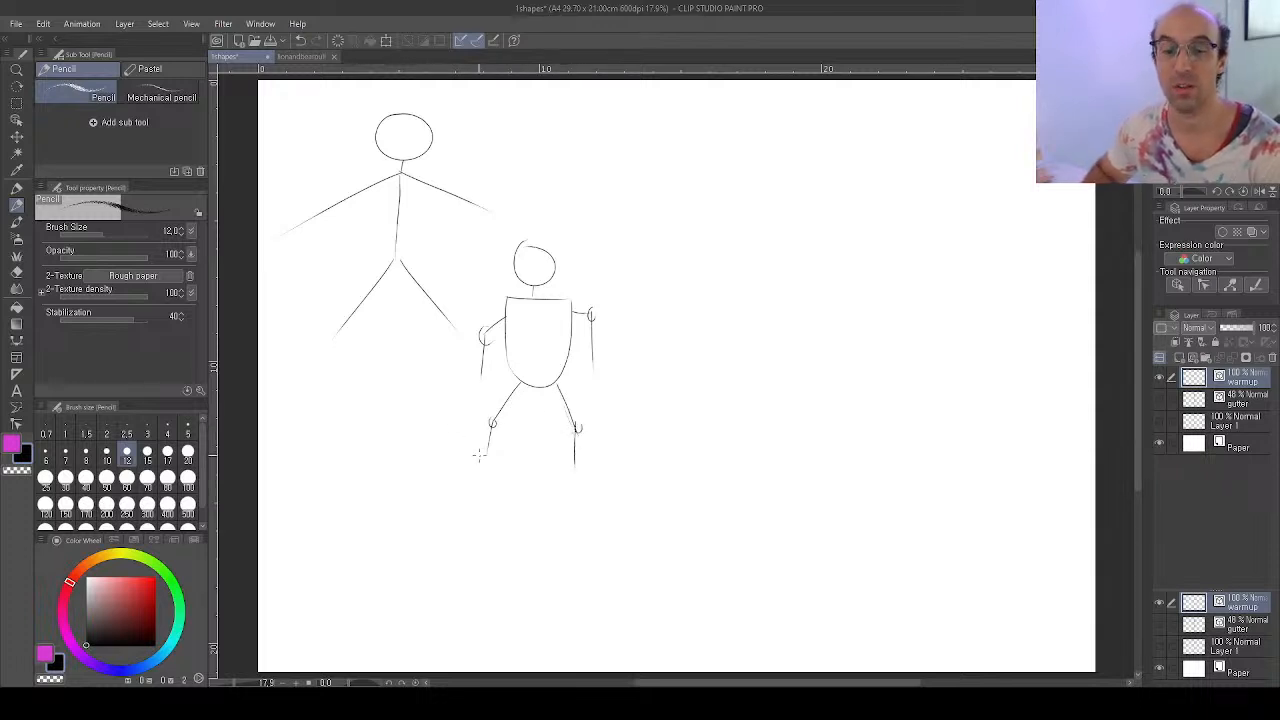
mouse_move(487, 460)
mouse_down()
mouse_move(467, 460)
mouse_move(489, 463)
mouse_up()
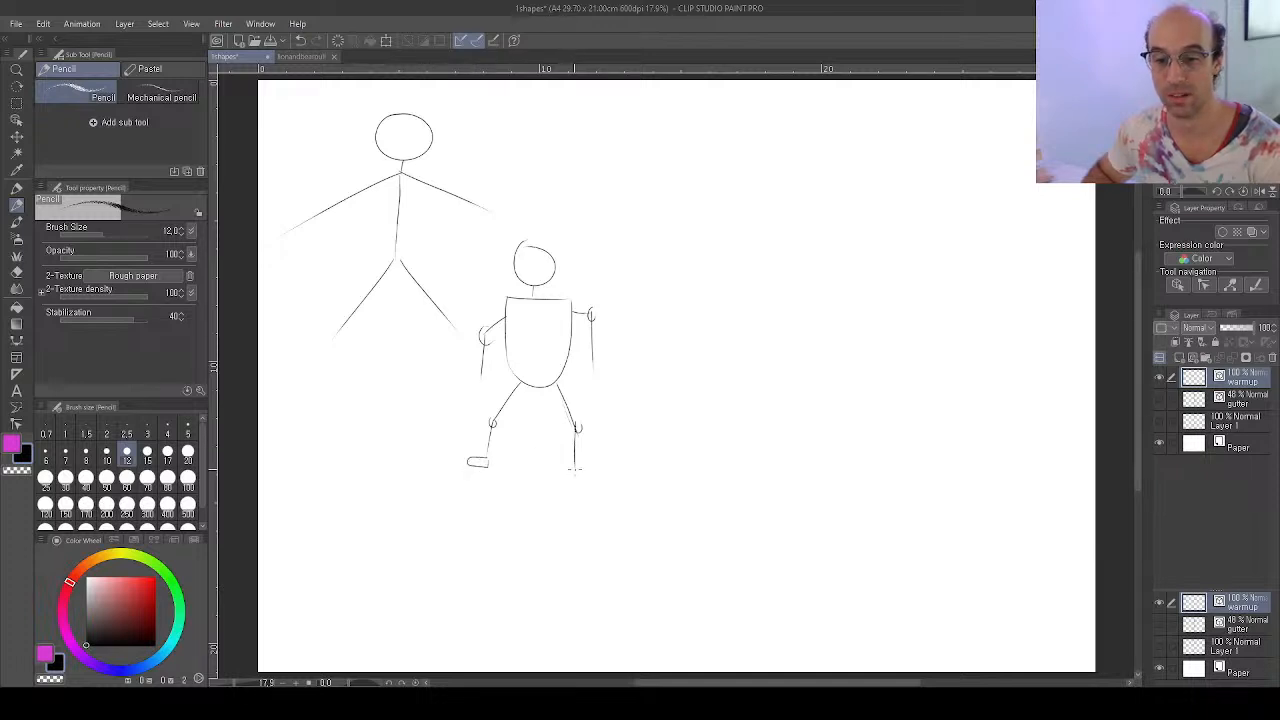
mouse_move(575, 468)
mouse_down()
mouse_move(582, 477)
mouse_move(569, 468)
mouse_up()
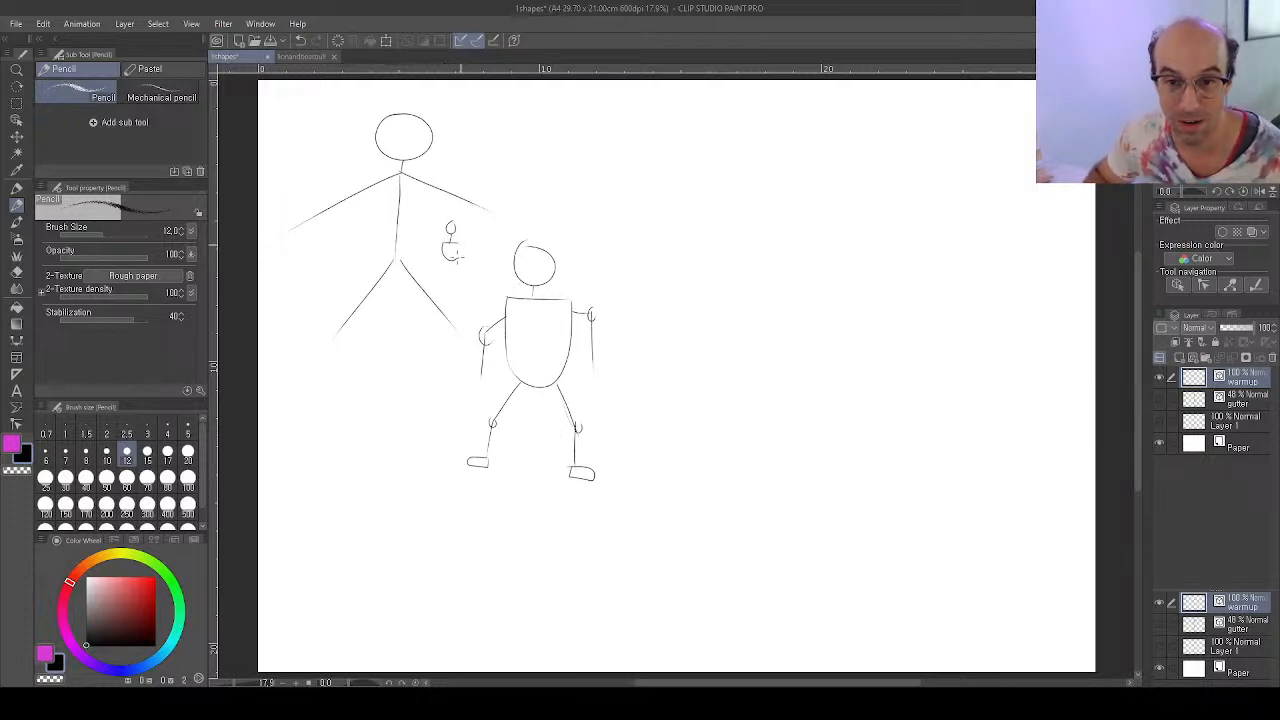
Sketch a tiny figure under each arm of the first figure and two tiny stick figures standing on the second figure's head
mouse_move(458, 246)
mouse_down()
mouse_move(474, 238)
mouse_move(437, 241)
mouse_move(442, 275)
mouse_move(463, 283)
mouse_up()
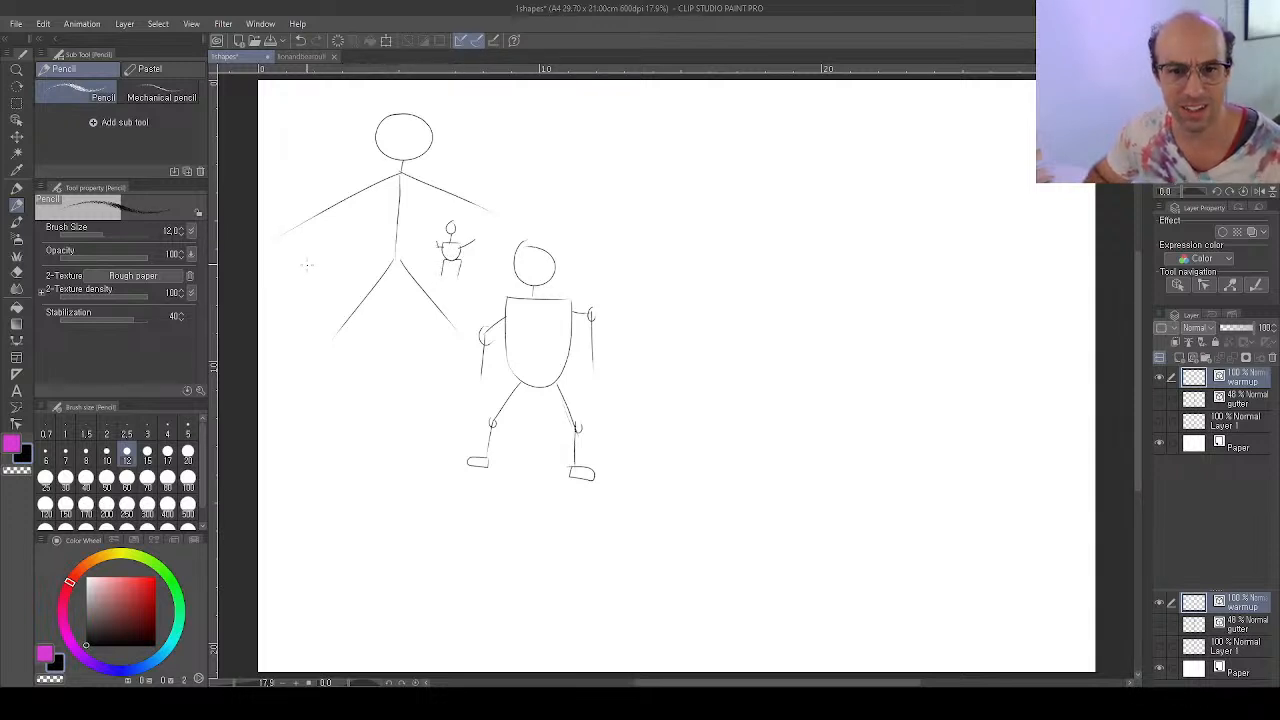
mouse_move(305, 268)
mouse_down()
mouse_move(320, 287)
mouse_move(328, 274)
mouse_move(305, 268)
mouse_move(294, 302)
mouse_move(319, 305)
mouse_move(302, 259)
mouse_move(318, 257)
mouse_up()
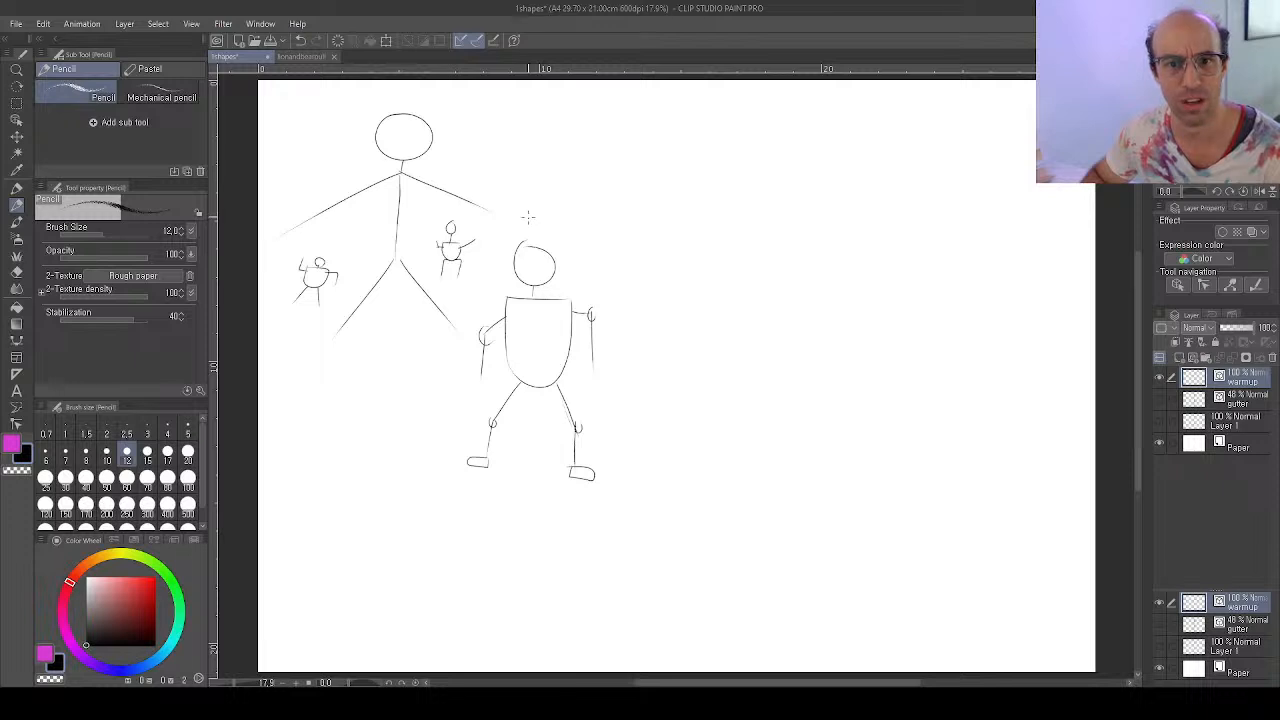
drag(524, 245, 530, 208)
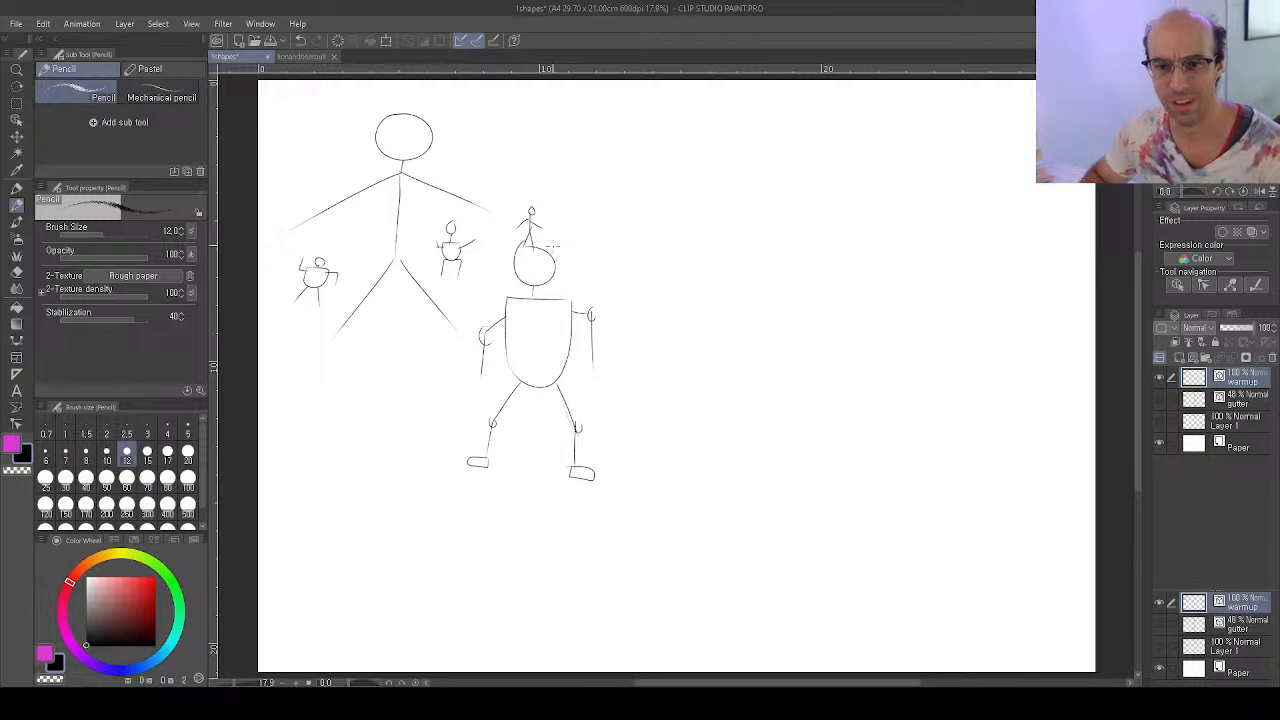
drag(546, 252, 553, 244)
mouse_move(553, 244)
mouse_down()
mouse_move(554, 256)
mouse_move(553, 230)
mouse_move(545, 239)
mouse_up()
drag(554, 234, 557, 220)
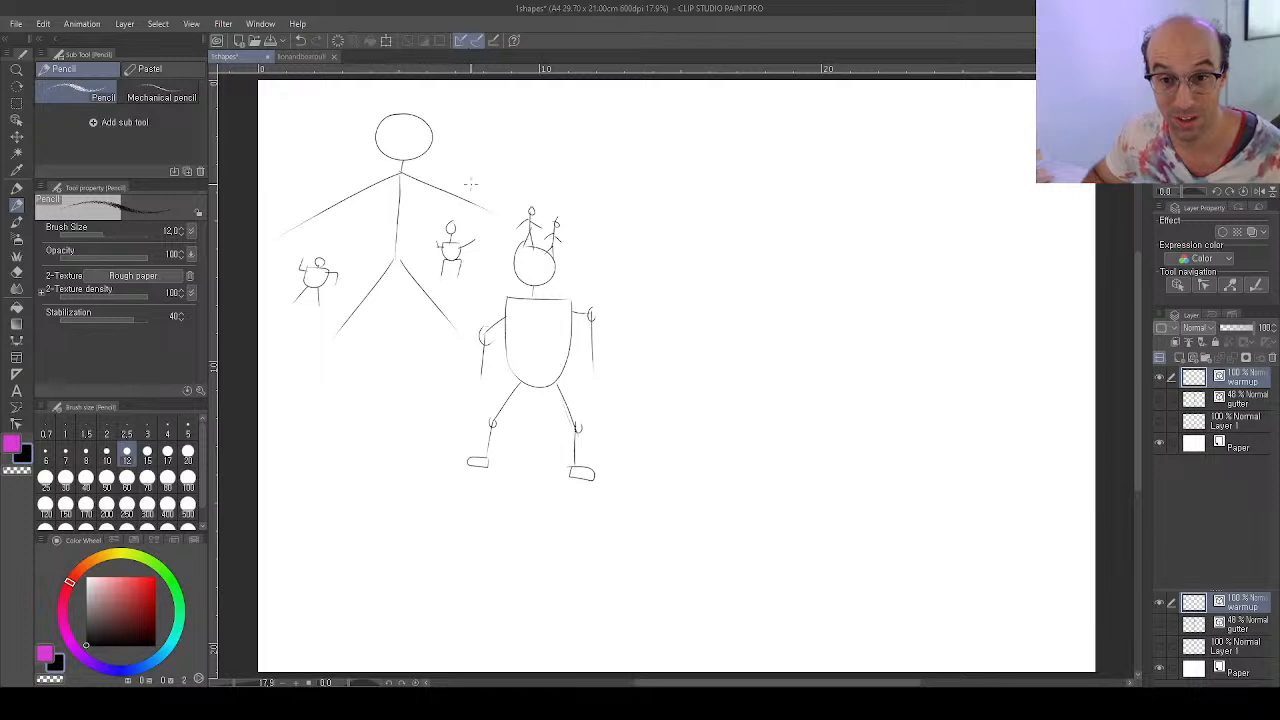
Sketch a tiny stick figure above each arm of the first figure
mouse_move(469, 186)
mouse_down()
mouse_move(463, 199)
mouse_move(476, 199)
mouse_up()
drag(470, 186, 461, 184)
mouse_move(471, 178)
mouse_down()
mouse_move(481, 187)
mouse_move(476, 171)
mouse_up()
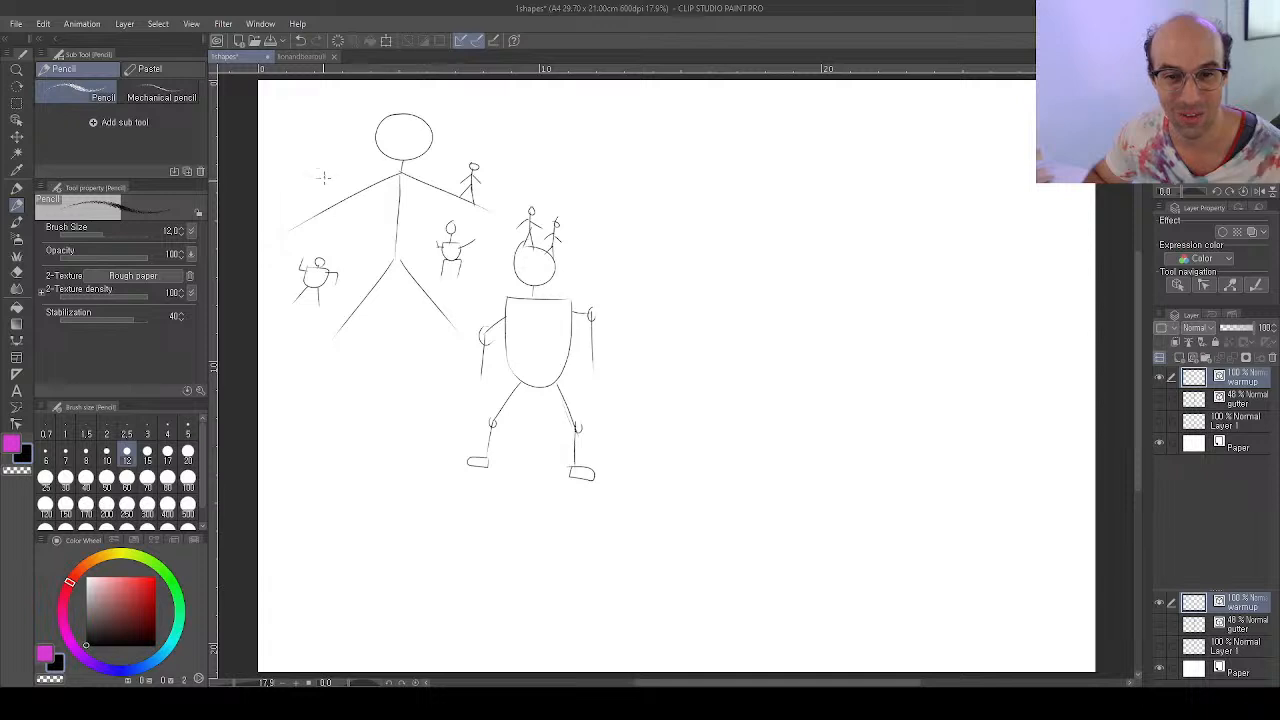
mouse_move(323, 176)
mouse_down()
mouse_move(333, 188)
mouse_move(320, 195)
mouse_move(336, 197)
mouse_move(316, 165)
mouse_move(331, 168)
mouse_up()
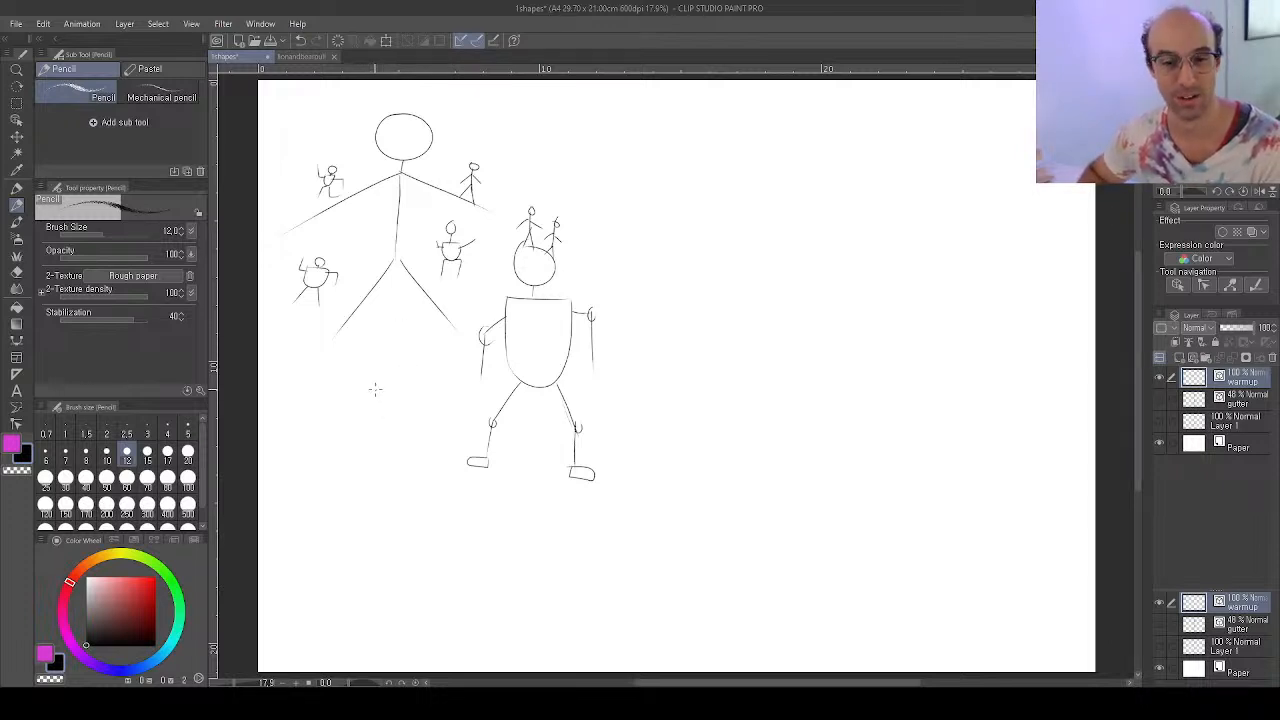
Draw a third figure's head, chest block, shoulder joints and upper arms below the first figure
mouse_move(362, 374)
mouse_down()
mouse_move(360, 415)
mouse_move(386, 401)
mouse_move(377, 379)
mouse_move(363, 443)
mouse_move(351, 426)
mouse_move(391, 426)
mouse_move(384, 470)
mouse_up()
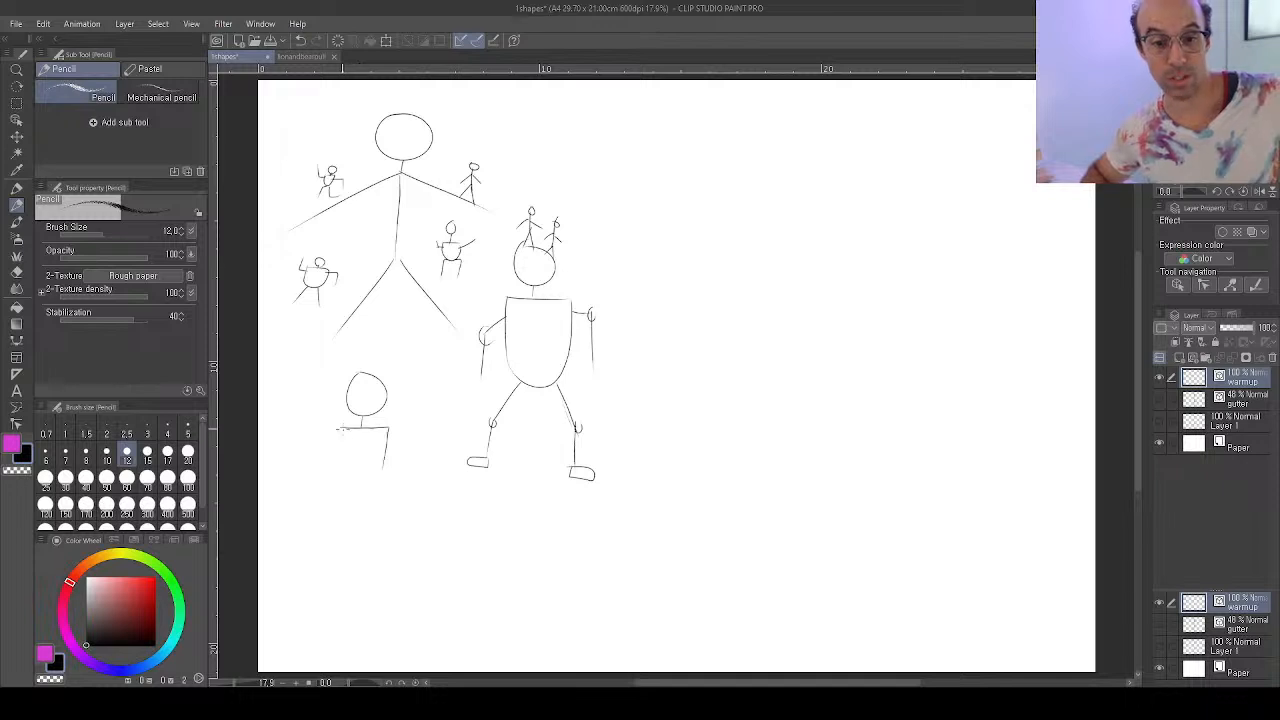
mouse_move(341, 432)
mouse_down()
mouse_move(341, 472)
mouse_move(384, 466)
mouse_move(336, 434)
mouse_up()
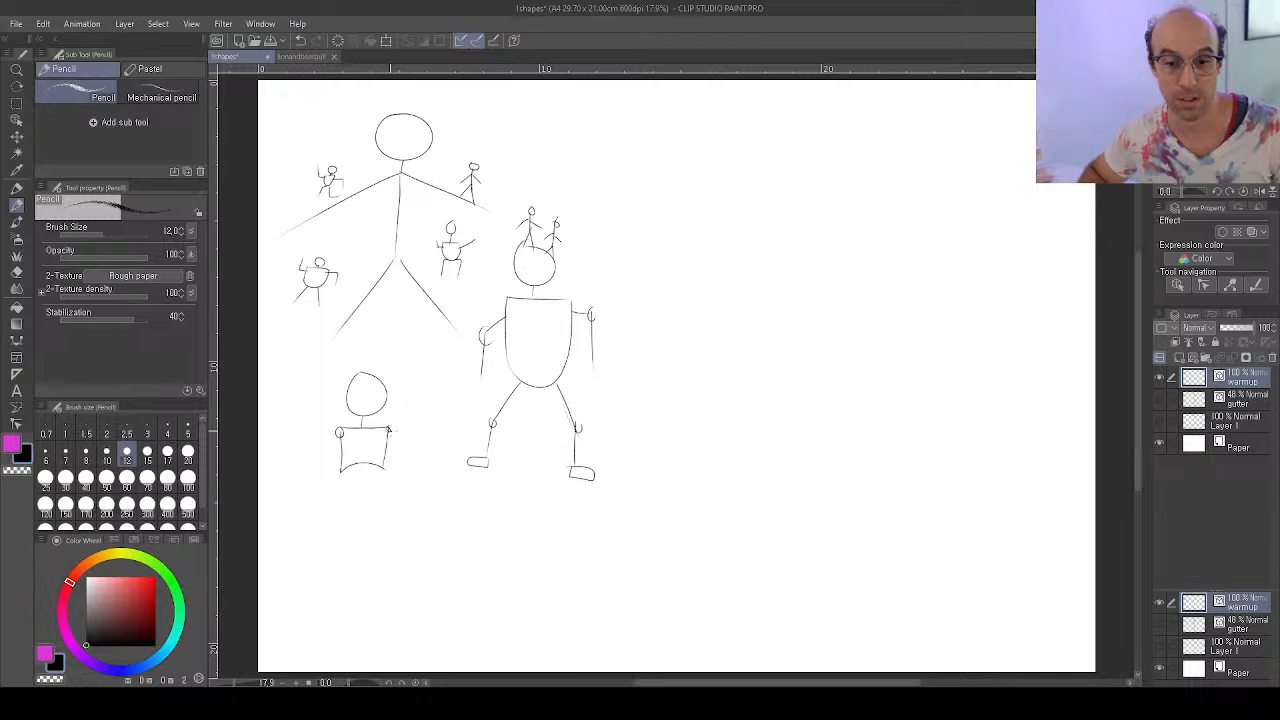
drag(390, 430, 408, 452)
drag(338, 432, 326, 453)
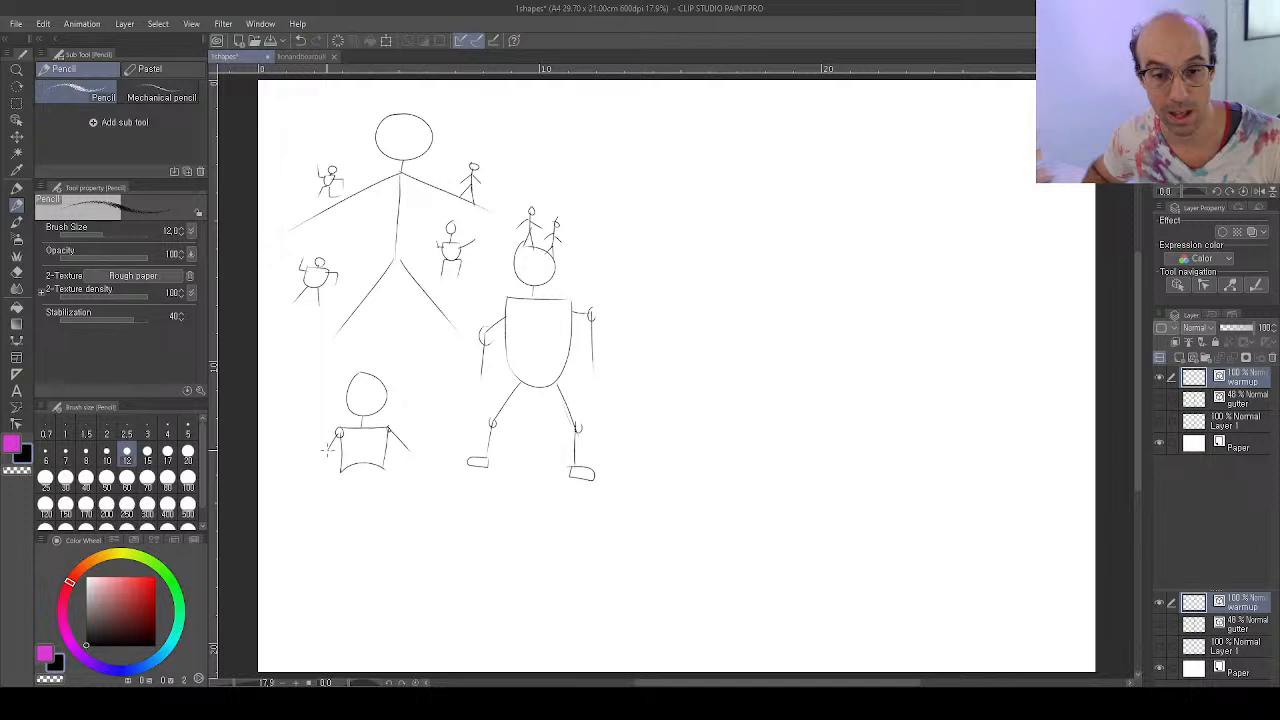
Finish the third figure's arms with elbows, forearms and fingered hands, and add a spine line and pelvis block
drag(324, 446, 321, 416)
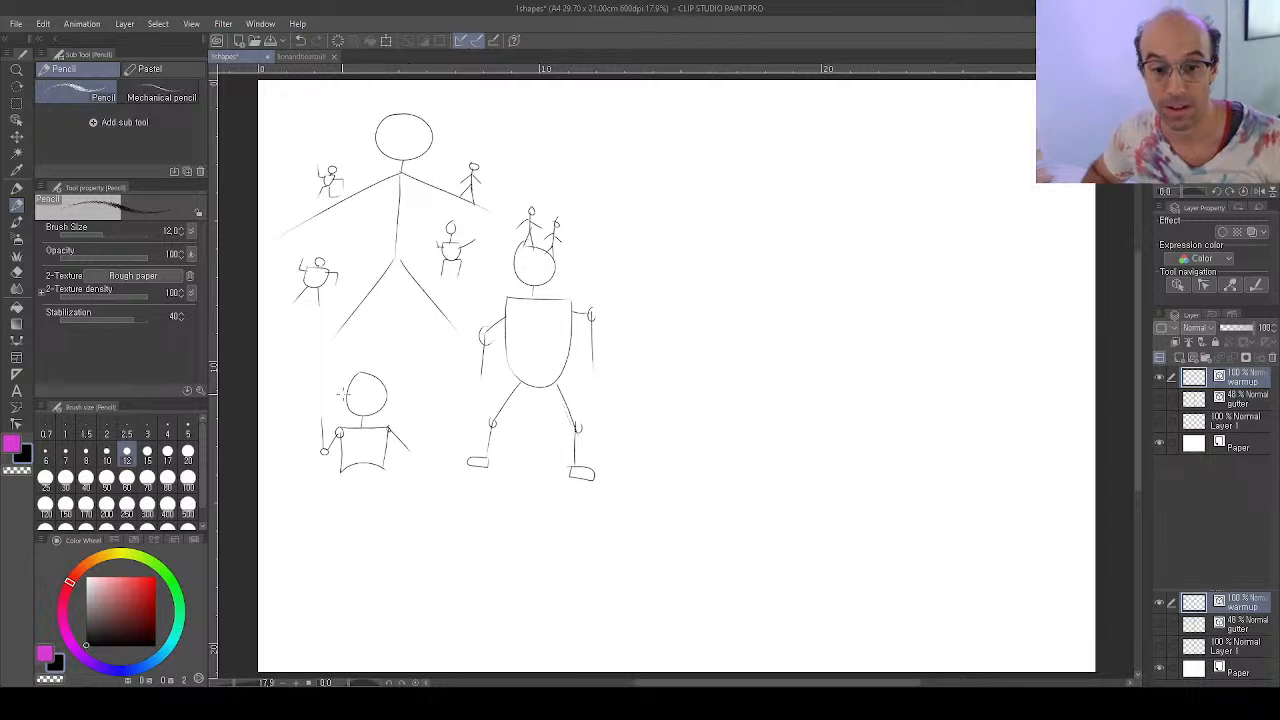
mouse_move(316, 407)
mouse_down()
mouse_move(325, 420)
mouse_move(321, 395)
mouse_up()
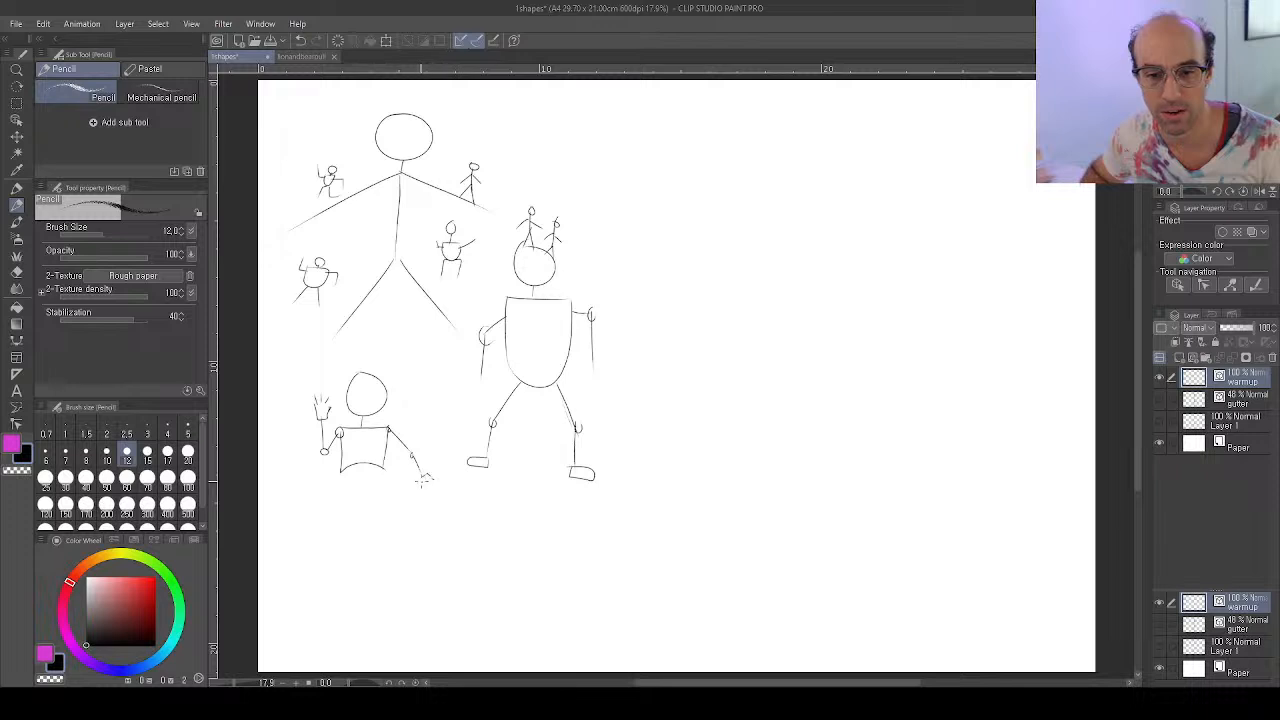
drag(423, 479, 441, 491)
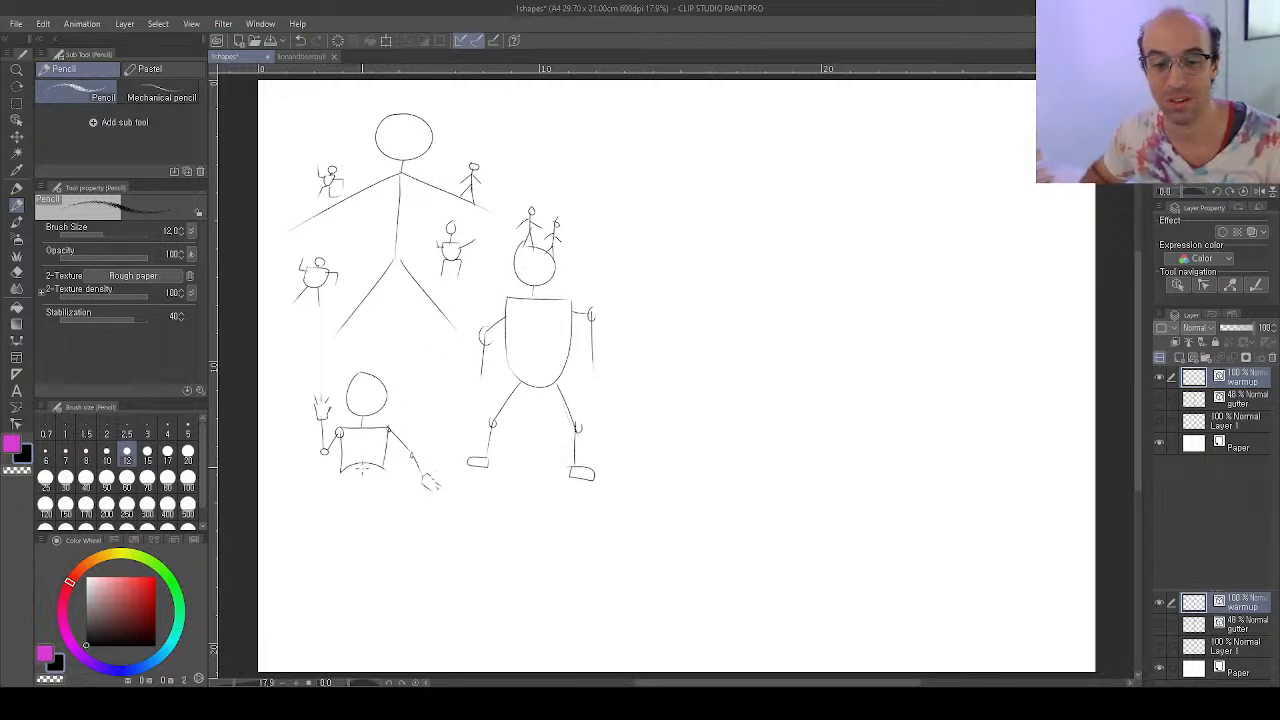
mouse_move(361, 464)
mouse_down()
mouse_move(348, 502)
mouse_move(374, 486)
mouse_move(378, 504)
mouse_up()
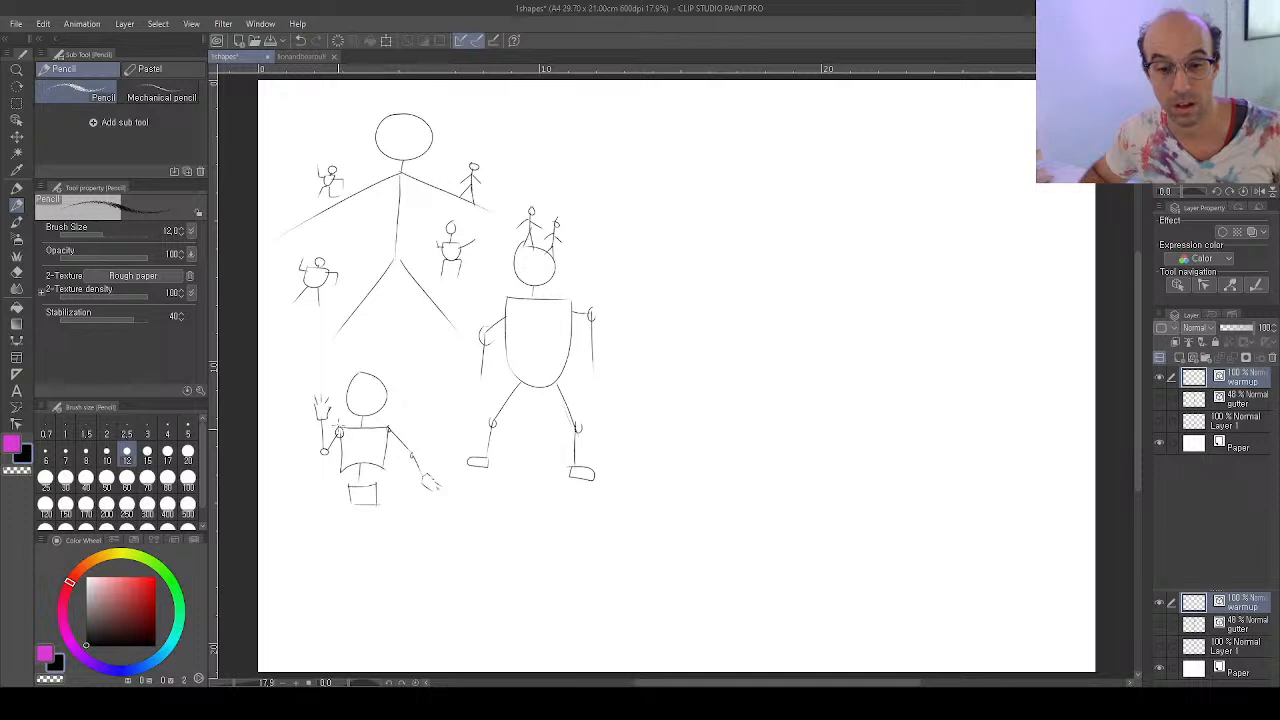
drag(340, 429, 351, 502)
drag(390, 422, 380, 512)
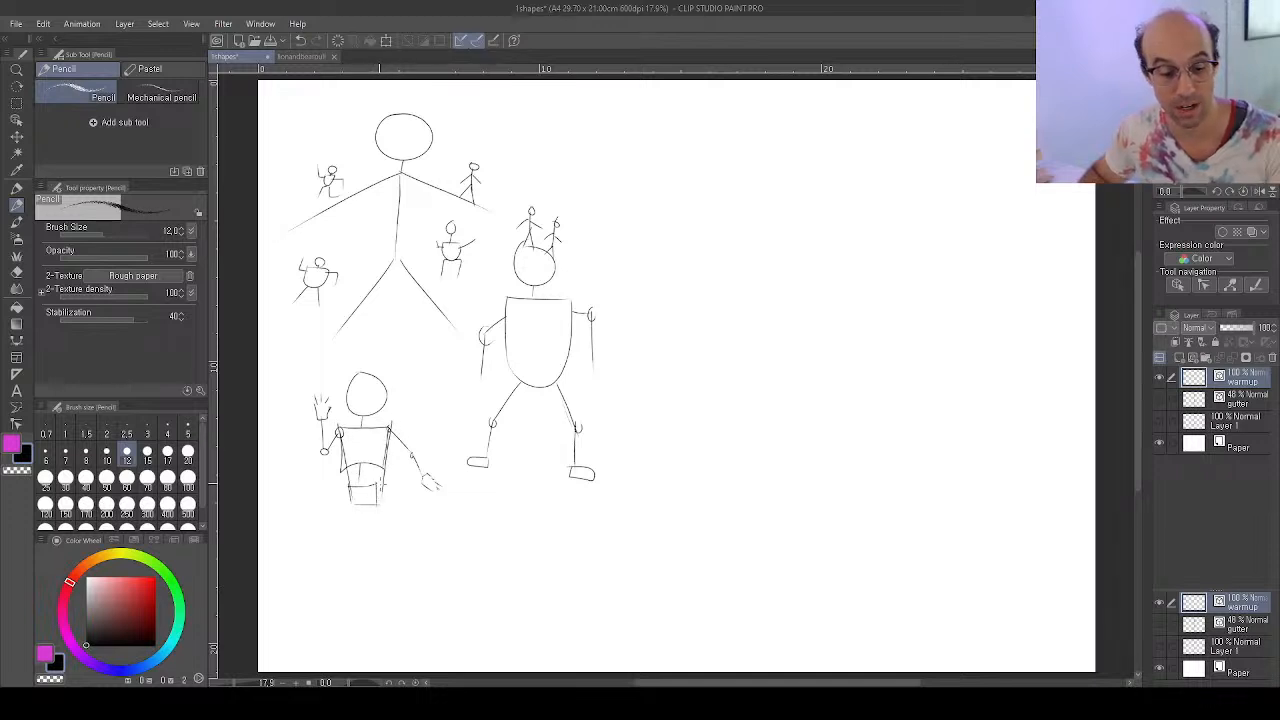
key(ctrl+z)
key(ctrl+z)
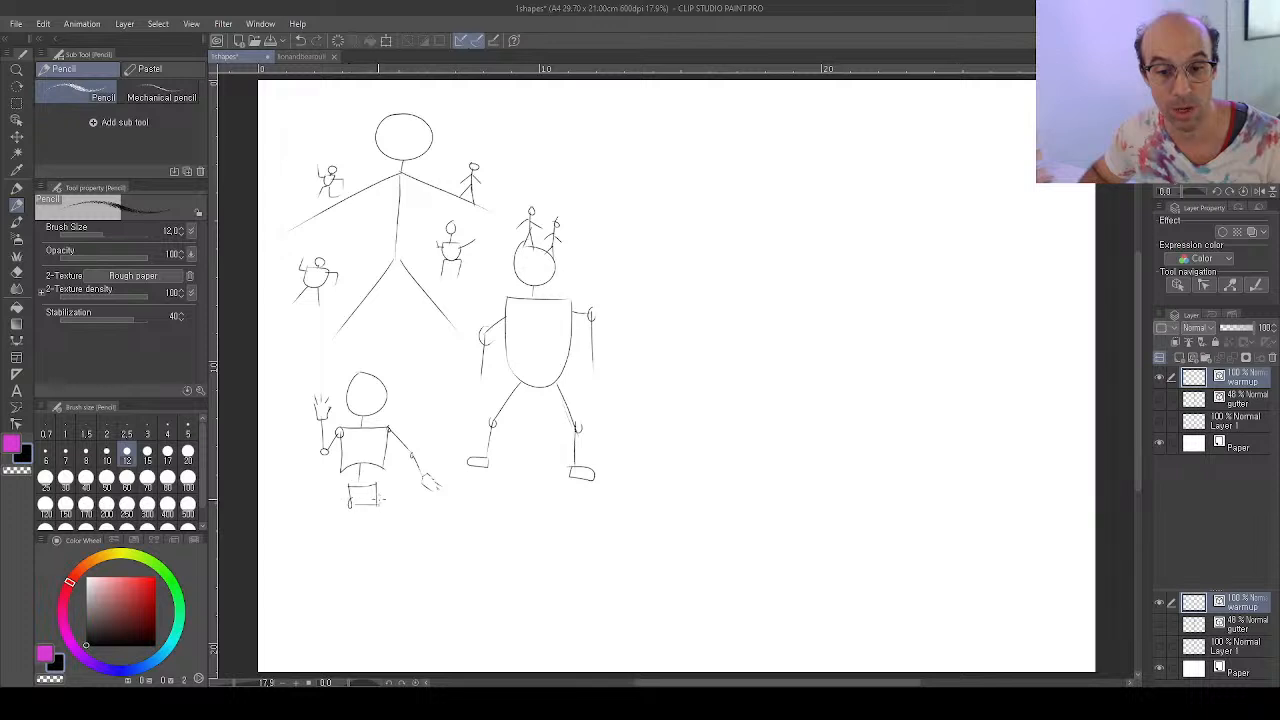
Draw the third figure's legs with hip and knee joints, ending in outward-pointing feet
mouse_move(374, 503)
mouse_down()
mouse_move(385, 505)
mouse_move(344, 550)
mouse_up()
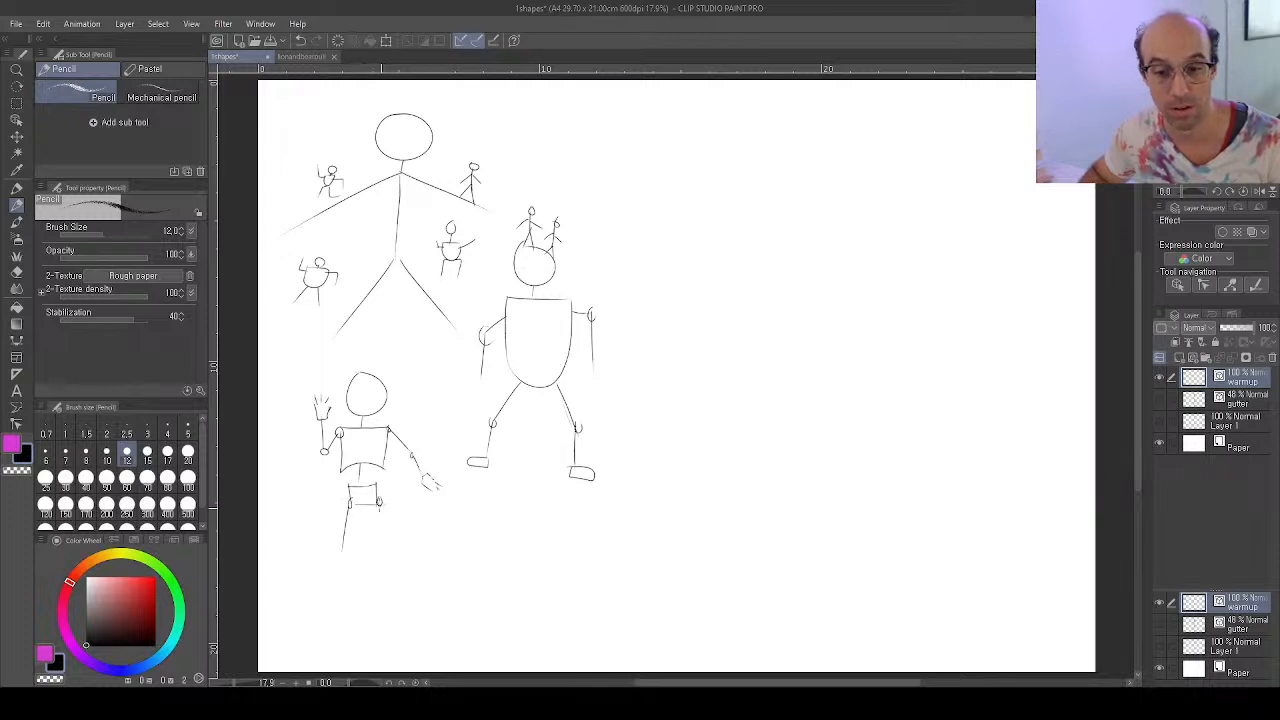
mouse_move(381, 502)
mouse_down()
mouse_move(388, 550)
mouse_move(342, 558)
mouse_move(389, 555)
mouse_move(341, 597)
mouse_up()
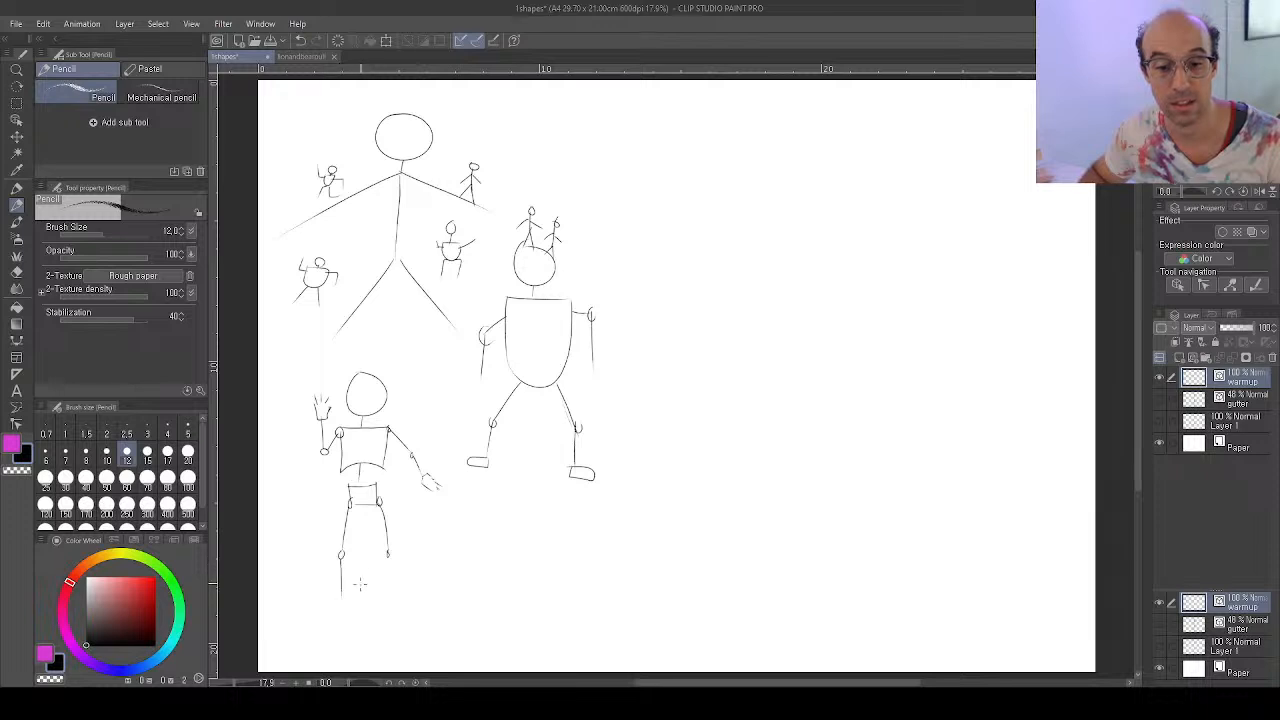
mouse_move(388, 558)
mouse_down()
mouse_move(387, 600)
mouse_move(320, 604)
mouse_move(388, 596)
mouse_up()
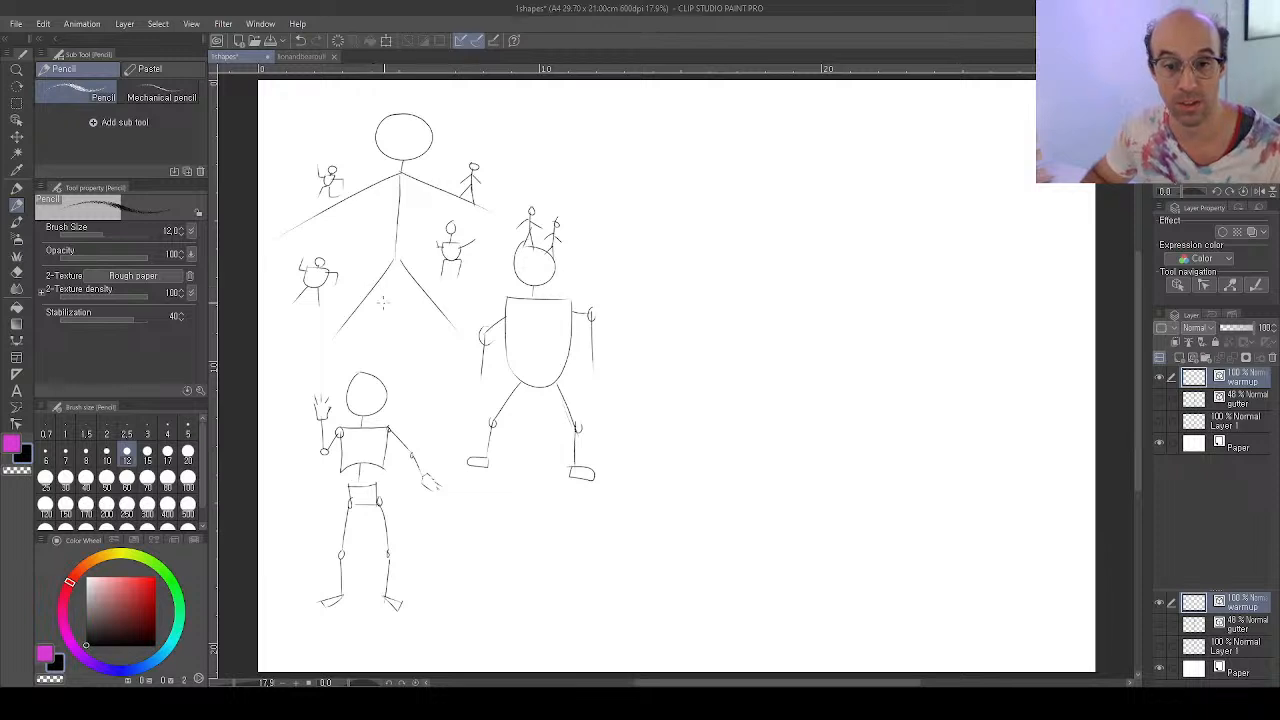
Label the three figures 1, 2 and 3 between their legs, underlining the 1
drag(387, 304, 392, 321)
drag(377, 326, 402, 326)
drag(523, 409, 537, 435)
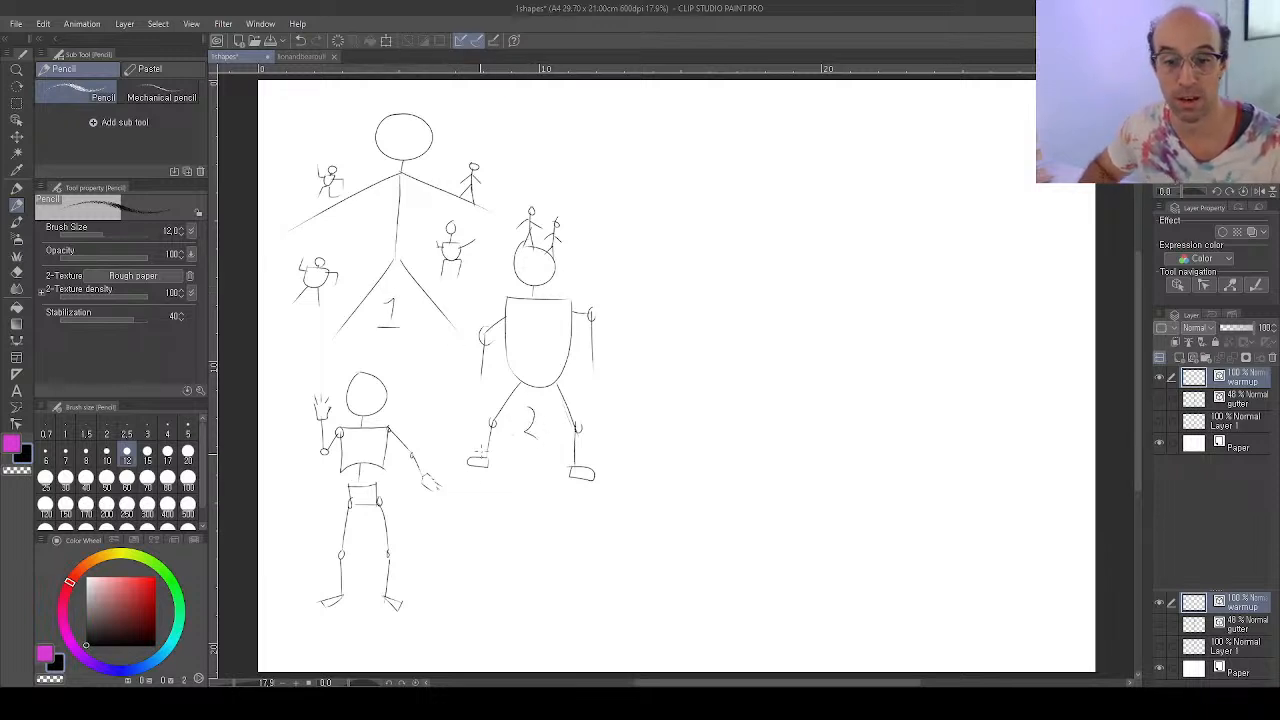
drag(360, 557, 367, 585)
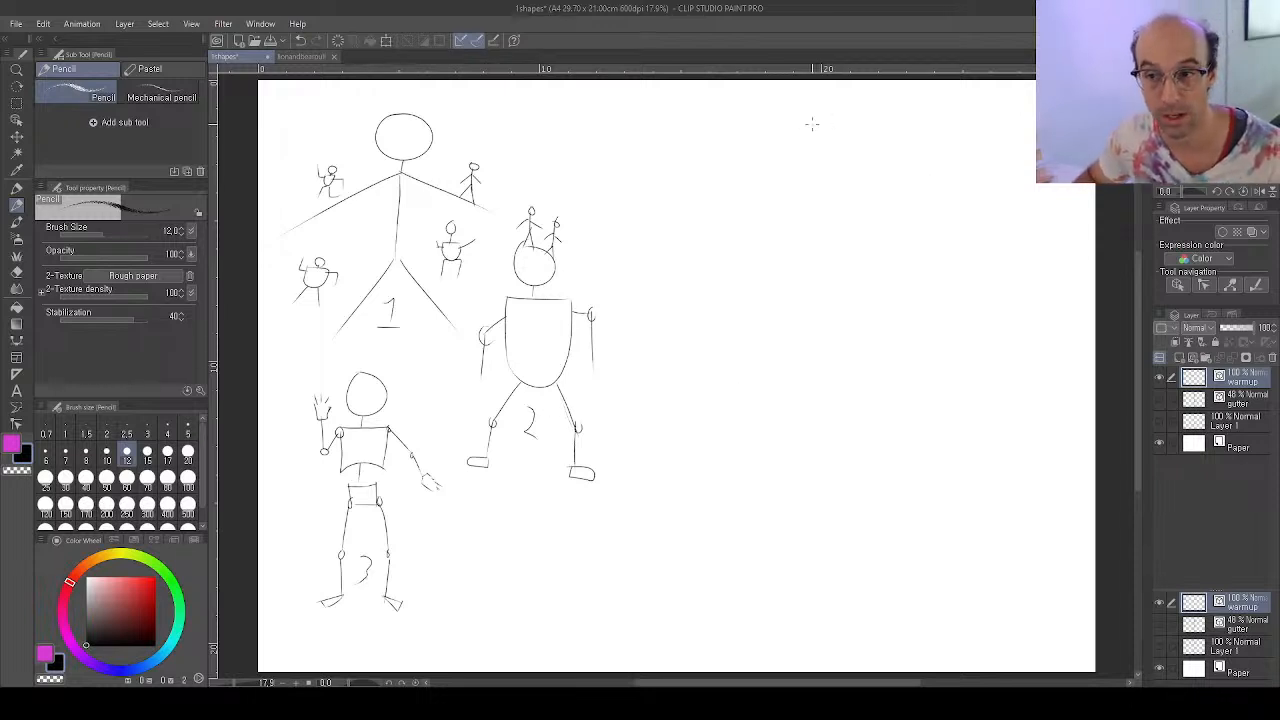
Draw a large fourth figure's head with a jaw block, facial guidelines, neck and shoulder line to the right of the three numbered figures
mouse_move(828, 113)
mouse_down()
mouse_move(810, 145)
mouse_move(858, 140)
mouse_move(821, 171)
mouse_move(862, 129)
mouse_move(834, 172)
mouse_move(836, 133)
mouse_move(858, 130)
mouse_move(840, 166)
mouse_up()
key(ctrl+z)
key(ctrl+z)
key(ctrl+z)
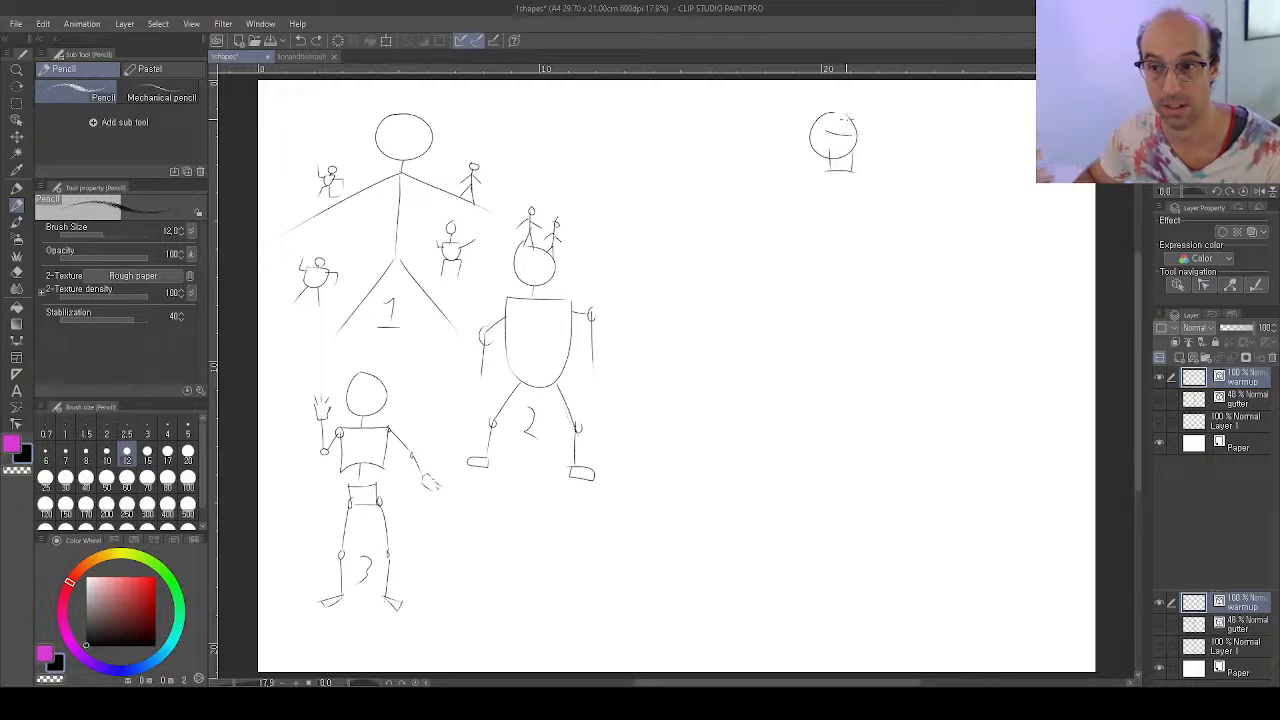
drag(840, 120, 848, 144)
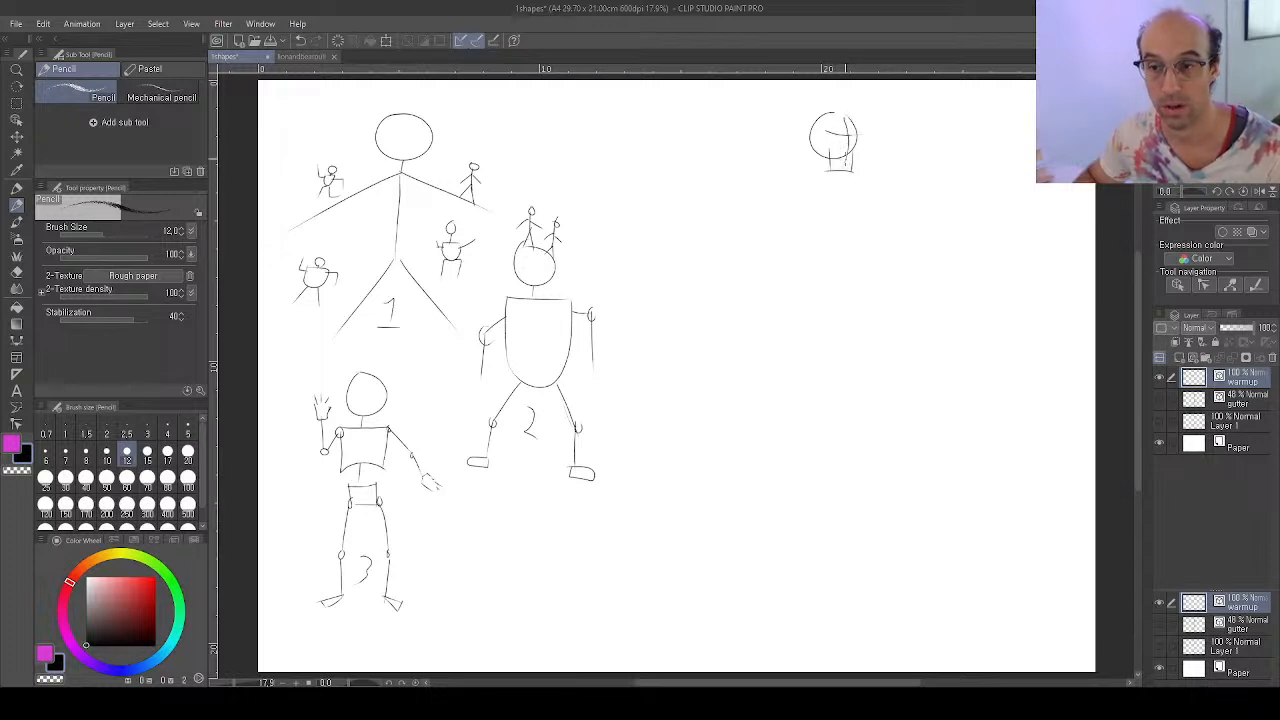
mouse_move(830, 160)
mouse_down()
mouse_move(842, 184)
mouse_move(852, 150)
mouse_move(841, 135)
mouse_move(856, 146)
mouse_move(826, 191)
mouse_move(777, 191)
mouse_move(854, 190)
mouse_move(778, 193)
mouse_up()
drag(856, 185, 855, 189)
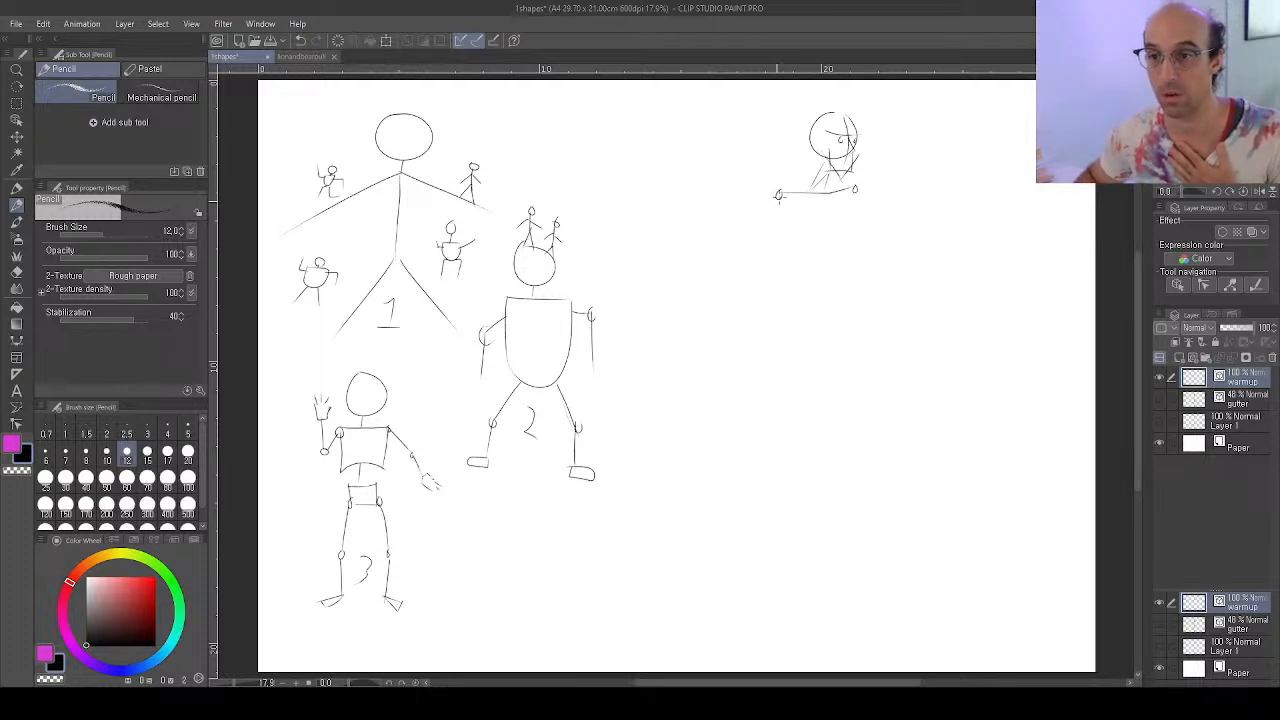
Draw the fourth figure's lowered arm, outstretched arm and block hands, and outline the tapering chest block
drag(778, 197, 748, 243)
drag(857, 187, 1040, 144)
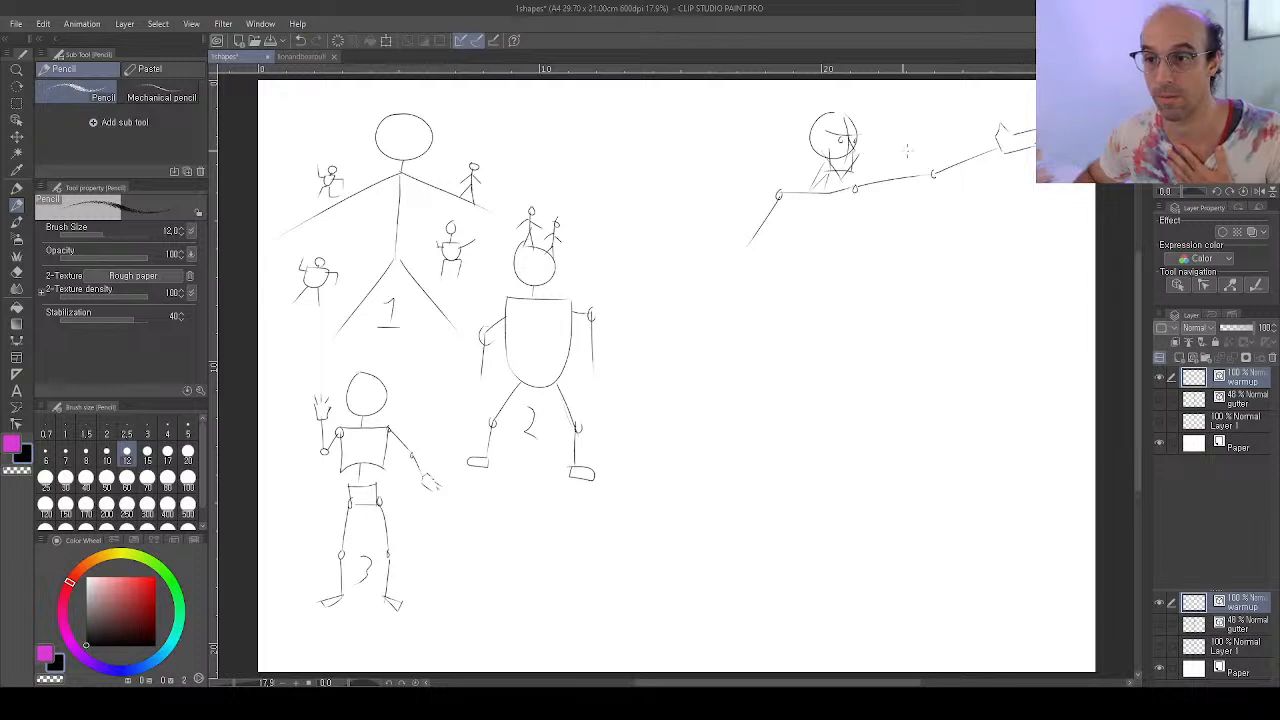
mouse_move(744, 243)
mouse_down()
mouse_move(749, 295)
mouse_move(722, 292)
mouse_move(741, 293)
mouse_move(742, 322)
mouse_move(726, 305)
mouse_move(725, 337)
mouse_up()
drag(781, 201, 806, 262)
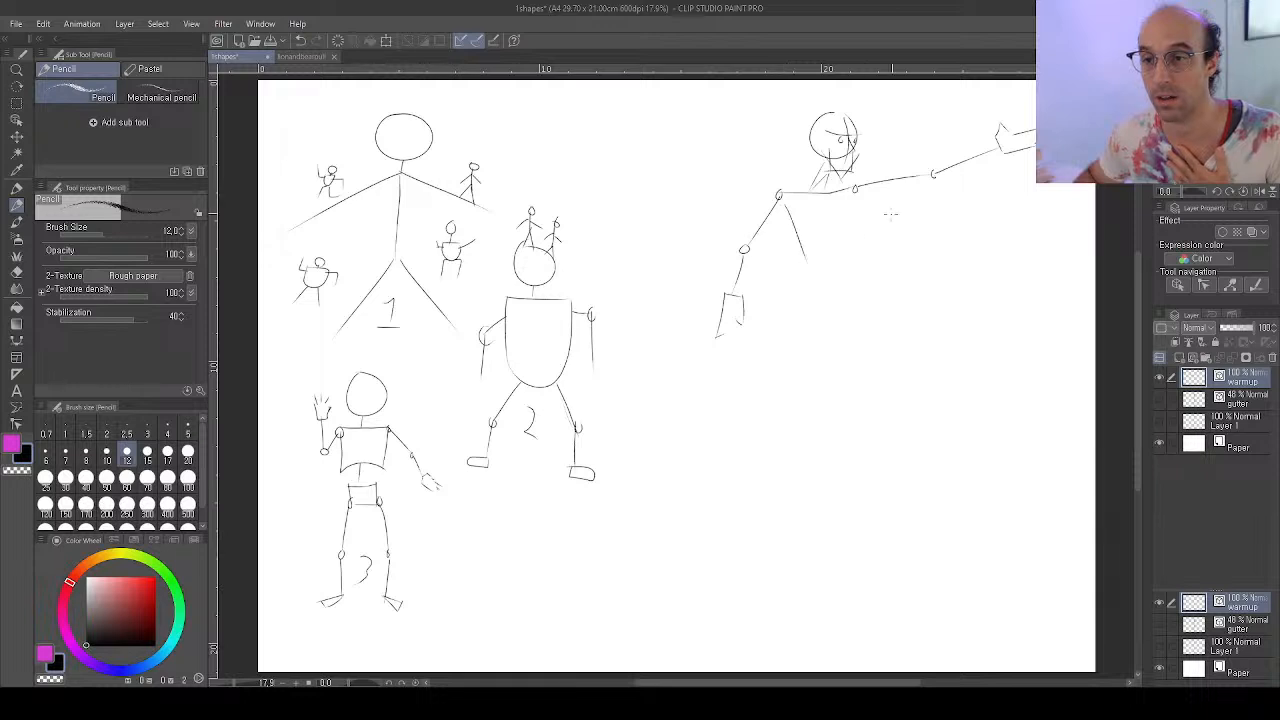
mouse_move(884, 195)
mouse_down()
mouse_move(871, 243)
mouse_move(840, 256)
mouse_up()
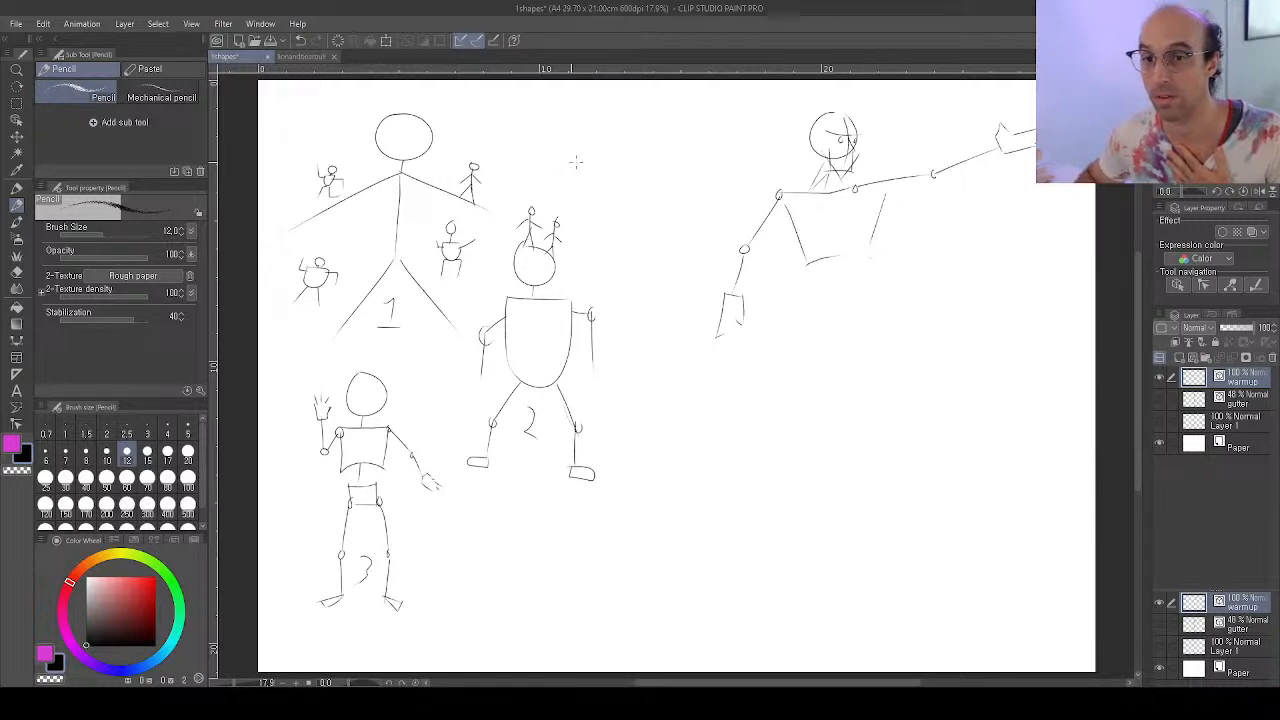
mouse_move(434, 97)
mouse_down()
mouse_move(408, 208)
mouse_move(412, 90)
mouse_up()
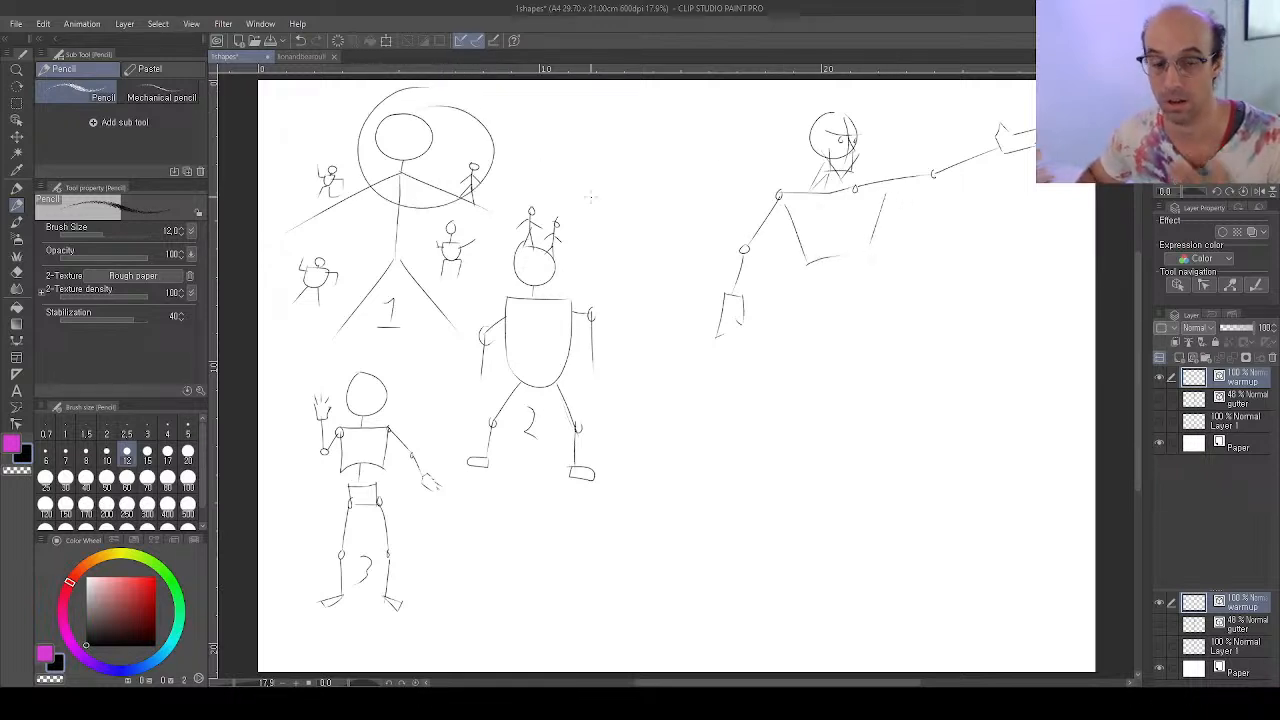
key(ctrl+z)
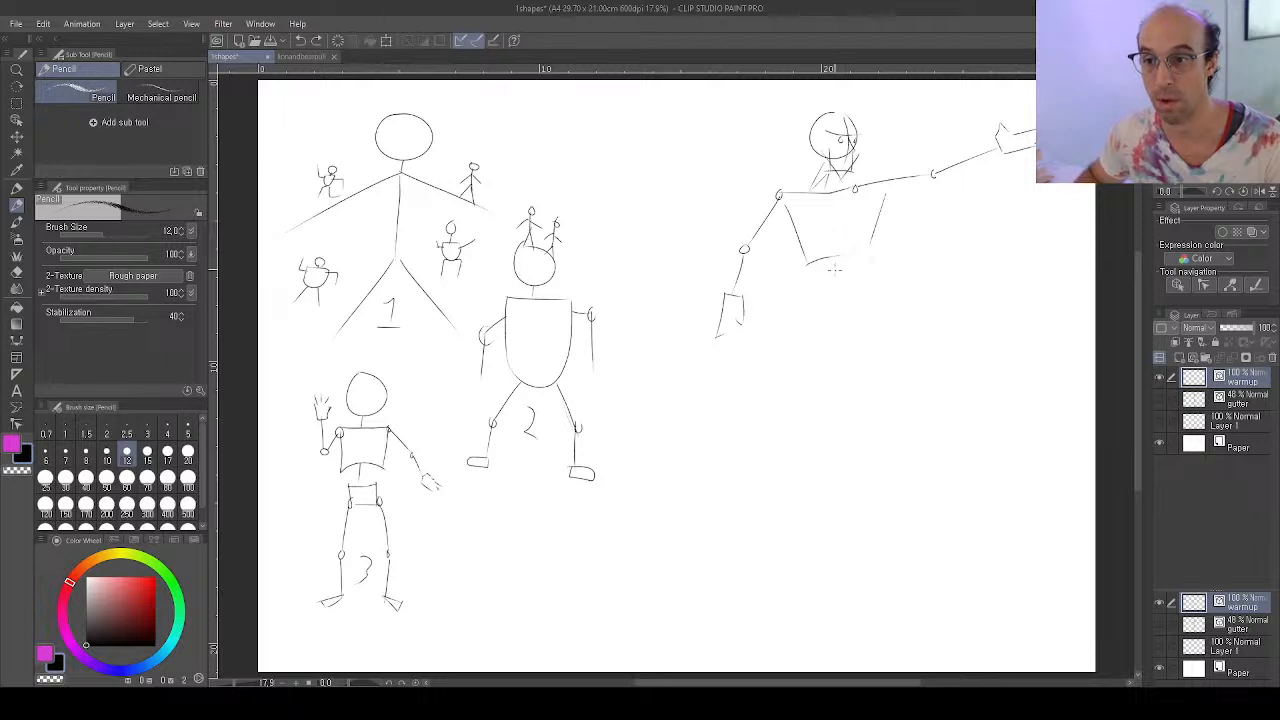
Add a short spine line and a boxed pelvis block beneath the fourth figure's chest
mouse_move(834, 268)
mouse_down()
mouse_move(836, 298)
mouse_move(815, 306)
mouse_move(866, 309)
mouse_move(856, 333)
mouse_up()
key(ctrl+z)
key(ctrl+z)
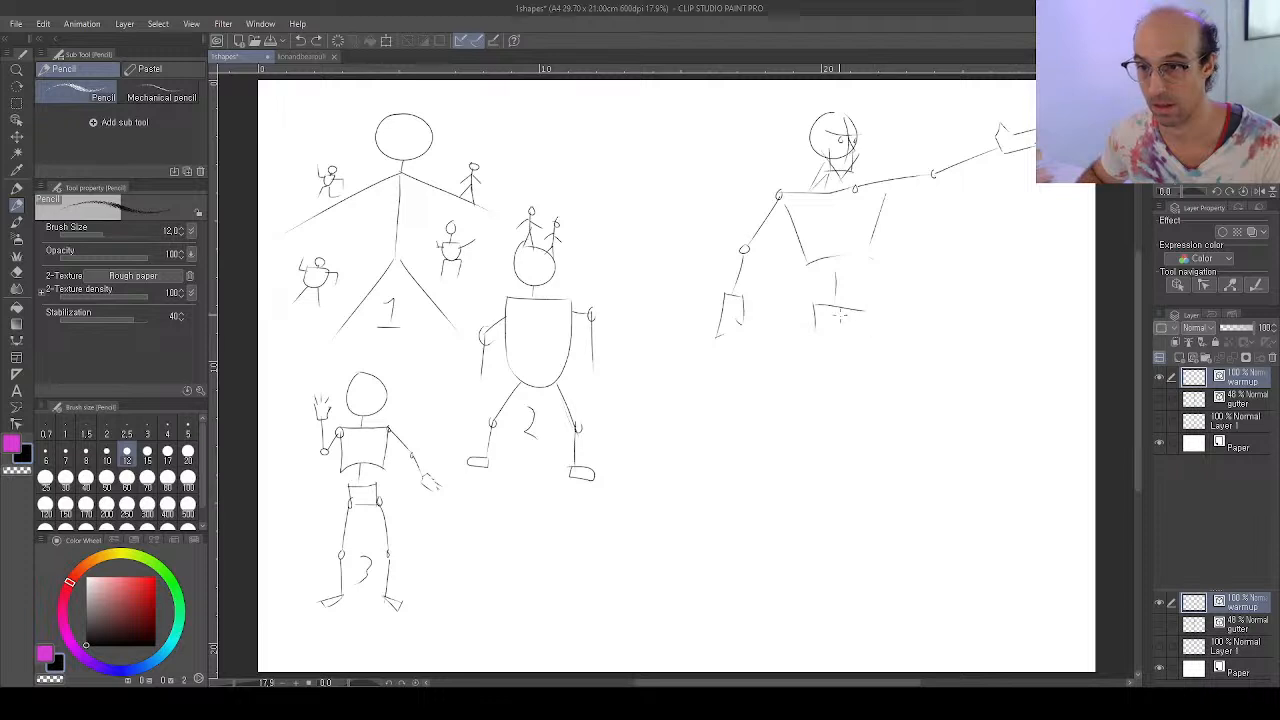
key(ctrl+z)
key(ctrl+z)
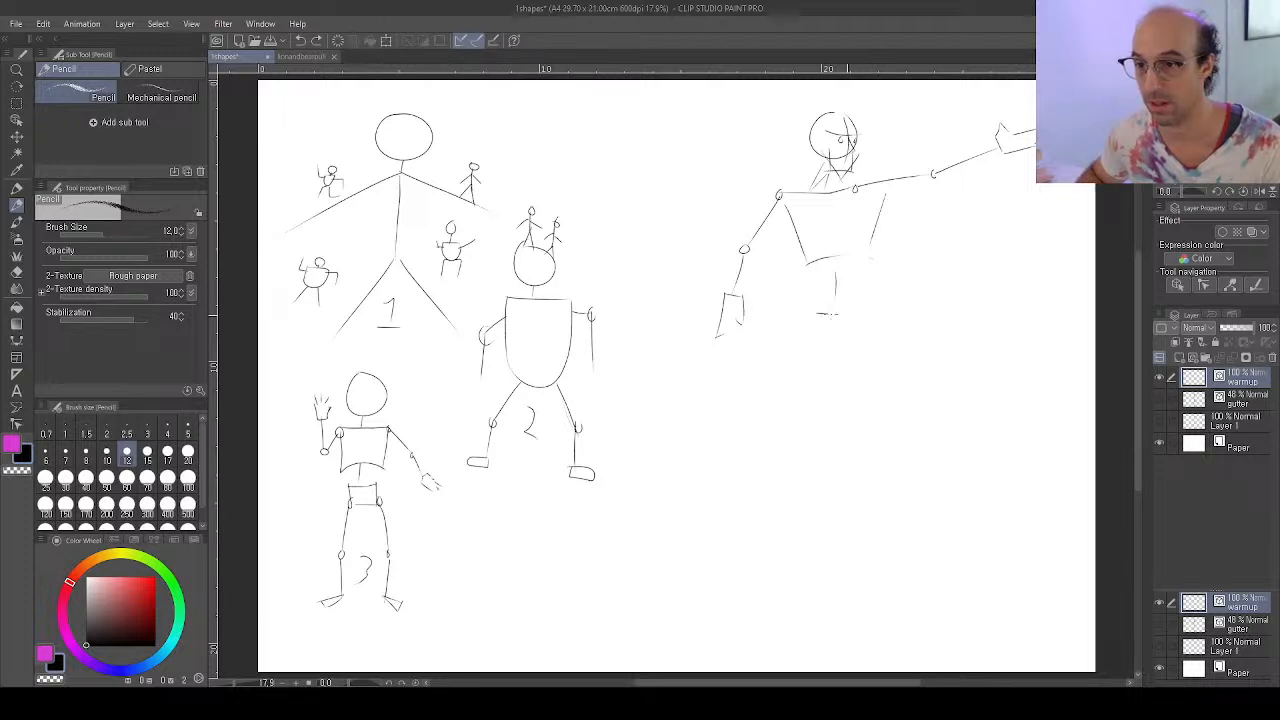
mouse_move(818, 313)
mouse_down()
mouse_move(862, 313)
mouse_move(859, 338)
mouse_move(813, 351)
mouse_move(862, 346)
mouse_up()
drag(818, 306, 866, 304)
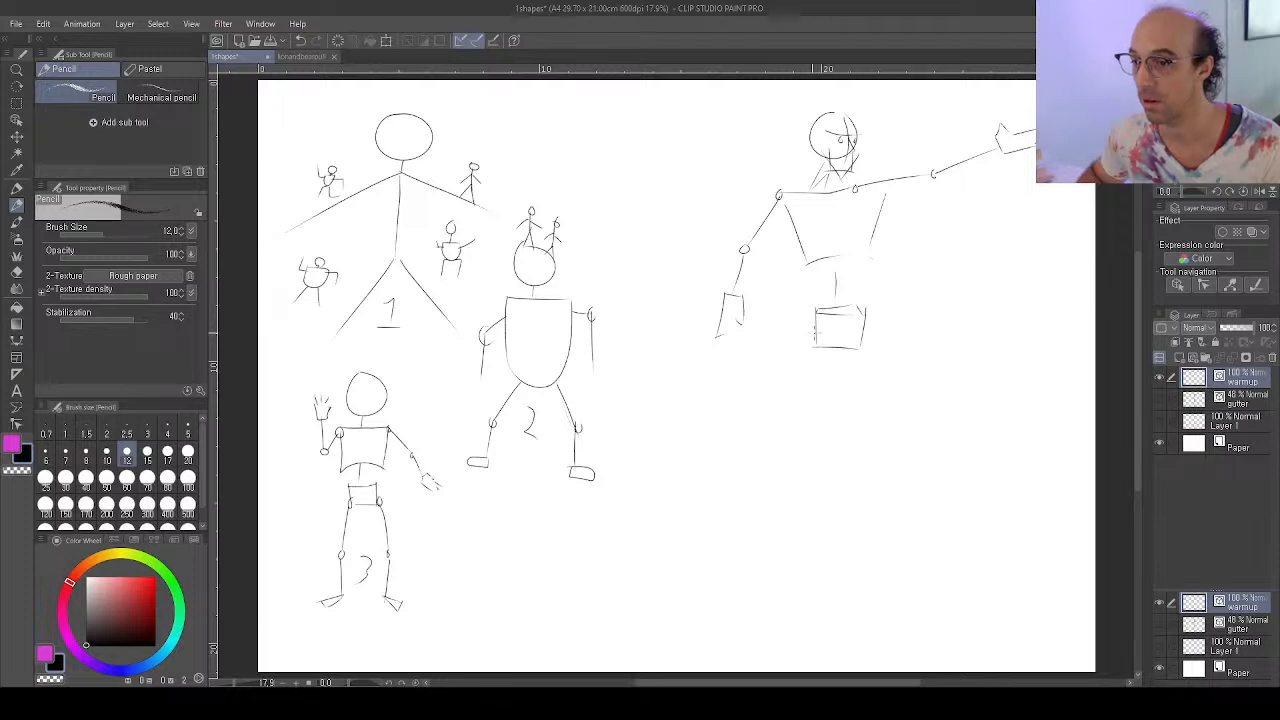
Draw the fourth figure's circular hip joints, spread thigh lines and circular knee joints
mouse_move(806, 340)
mouse_down()
mouse_move(867, 337)
mouse_move(793, 438)
mouse_up()
drag(870, 358, 865, 443)
key(ctrl+z)
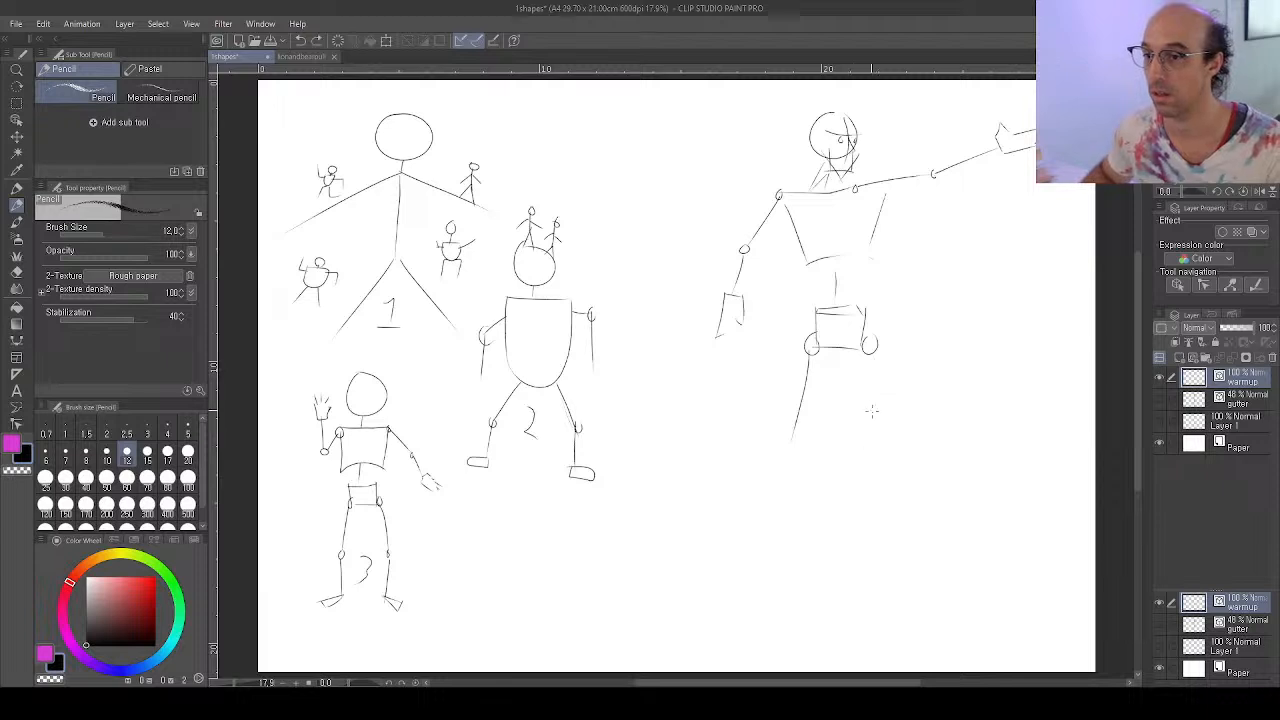
drag(876, 356, 888, 447)
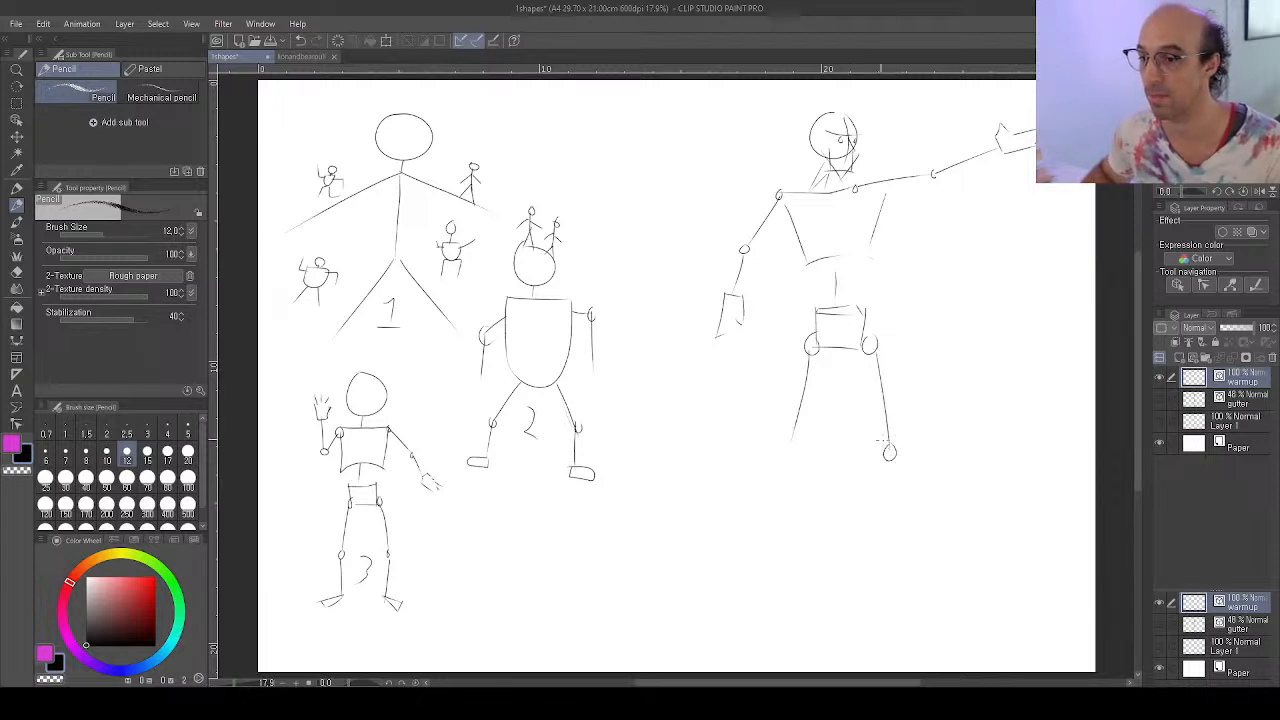
drag(790, 438, 789, 440)
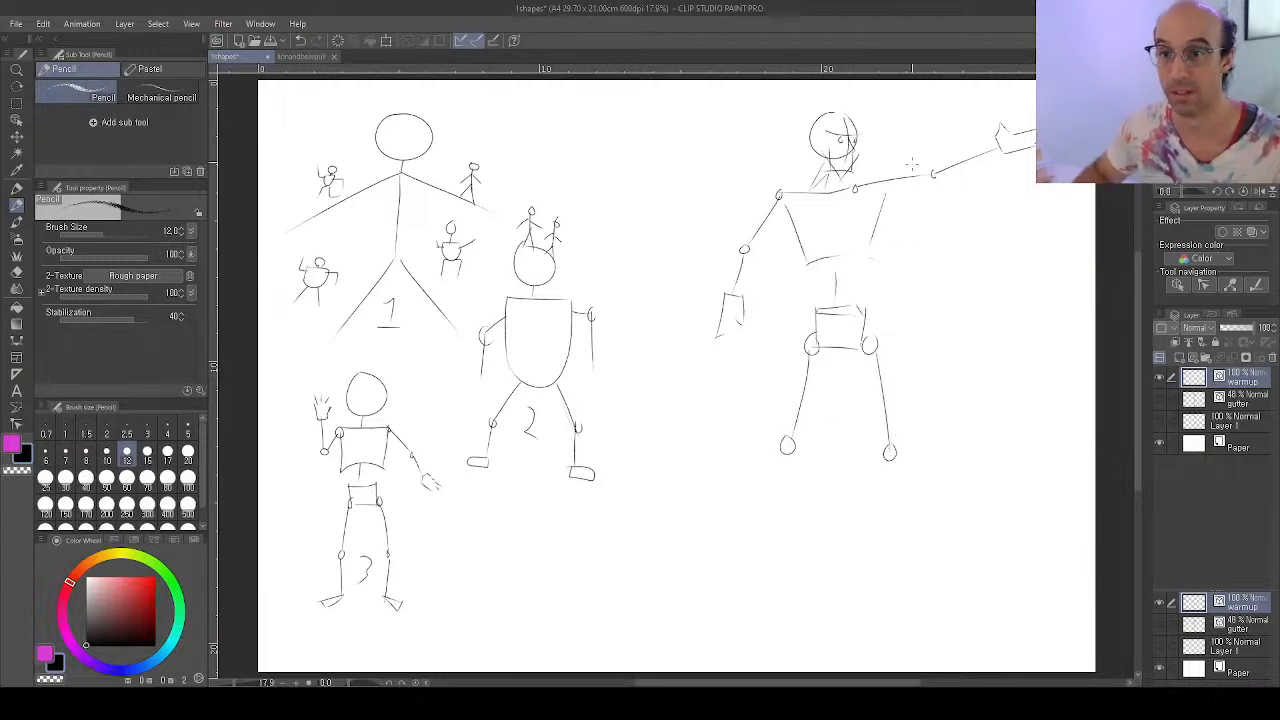
drag(842, 100, 742, 574)
drag(842, 100, 843, 466)
drag(858, 100, 932, 566)
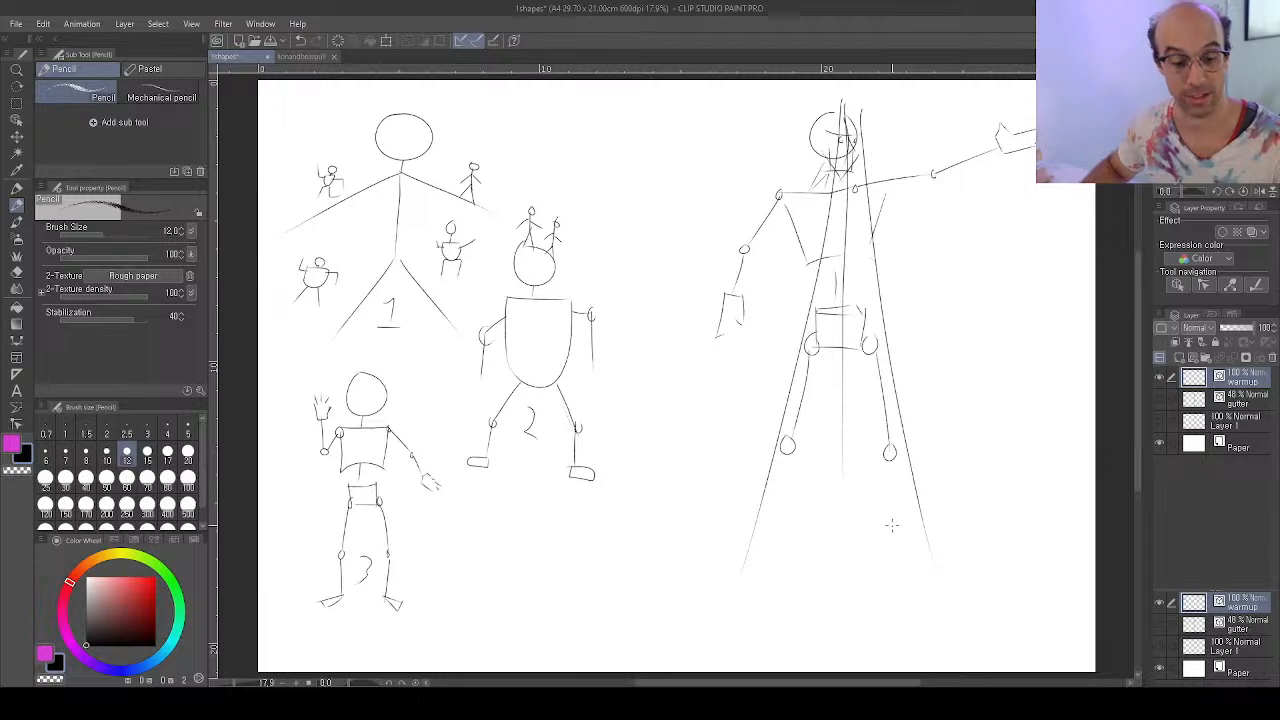
key(ctrl+z)
key(ctrl+z)
key(ctrl+z)
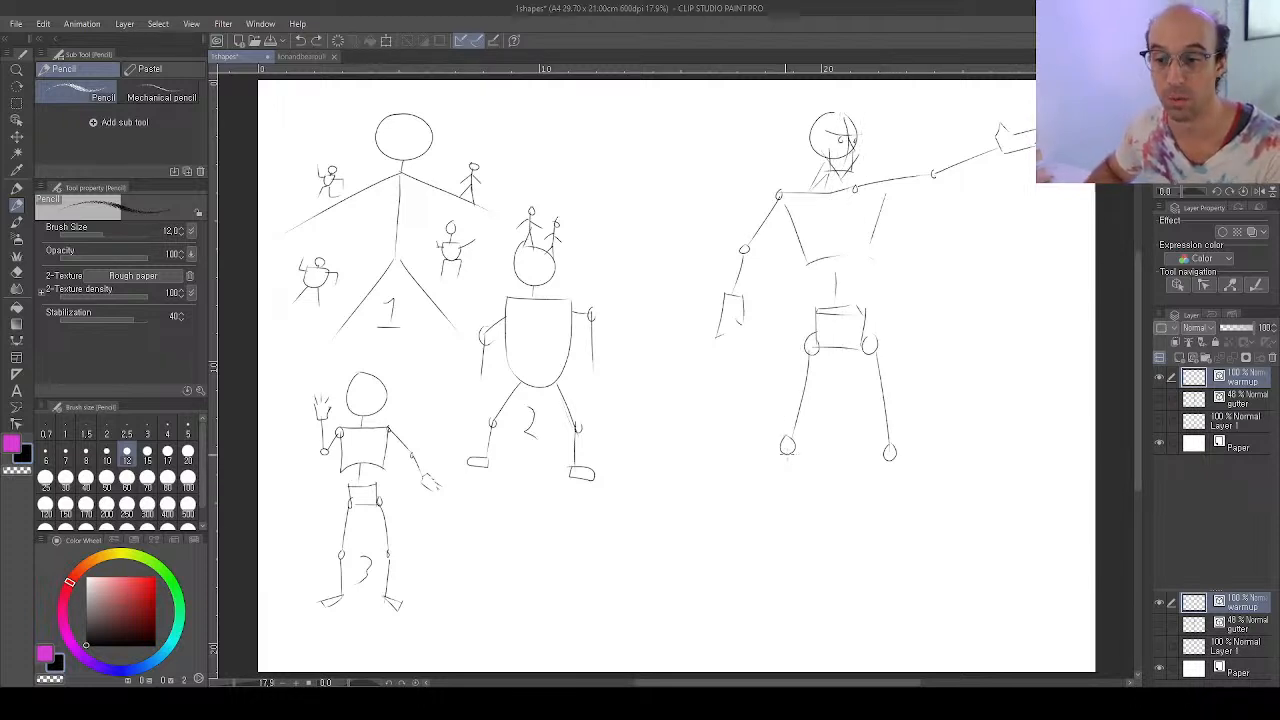
Draw the fourth figure's lower legs from the knees, ending in outward-pointing block feet
mouse_move(787, 455)
mouse_down()
mouse_move(779, 528)
mouse_move(756, 540)
mouse_move(766, 547)
mouse_up()
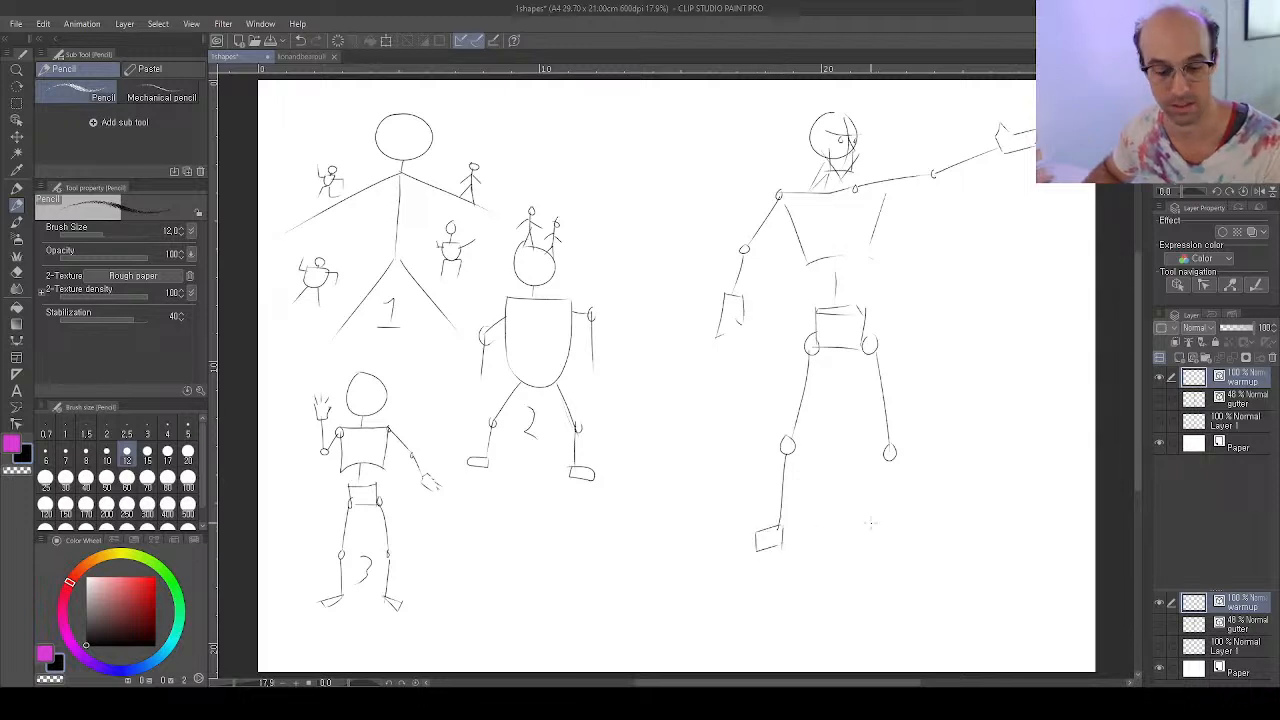
key(ctrl+z)
key(ctrl+z)
key(ctrl+z)
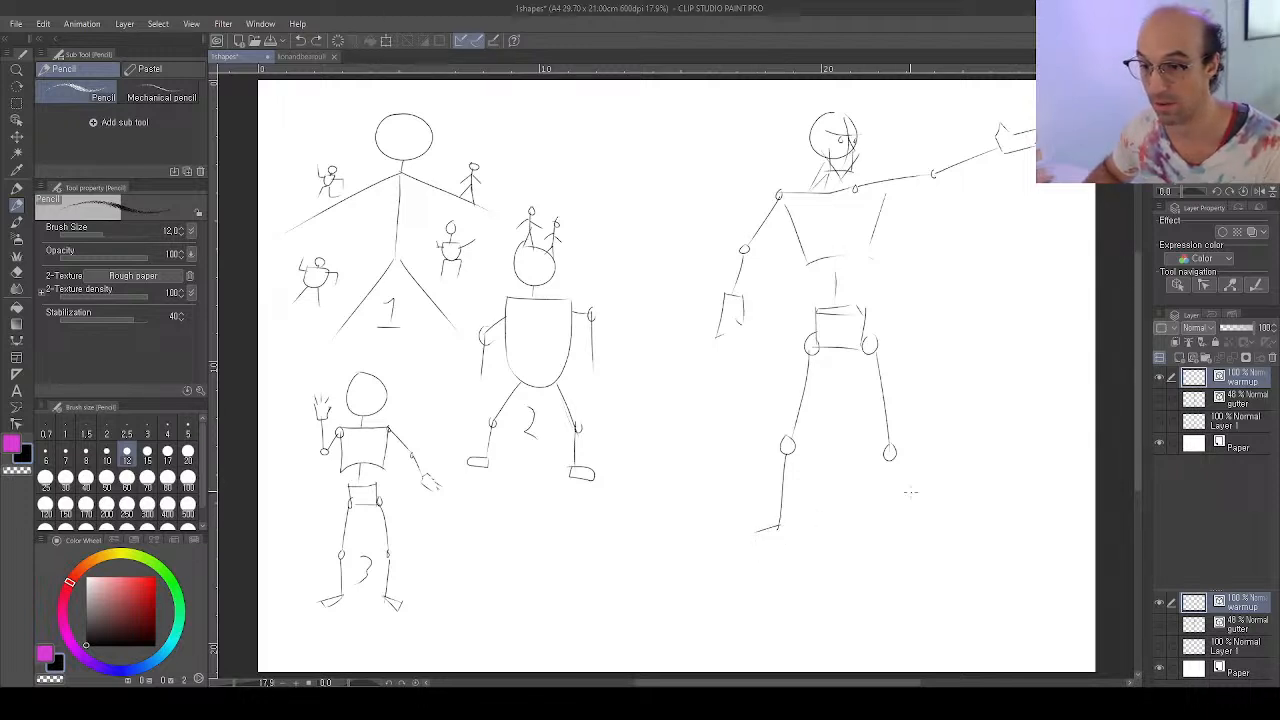
mouse_move(890, 460)
mouse_down()
mouse_move(896, 537)
mouse_move(891, 519)
mouse_move(934, 538)
mouse_move(919, 531)
mouse_move(913, 553)
mouse_move(880, 531)
mouse_up()
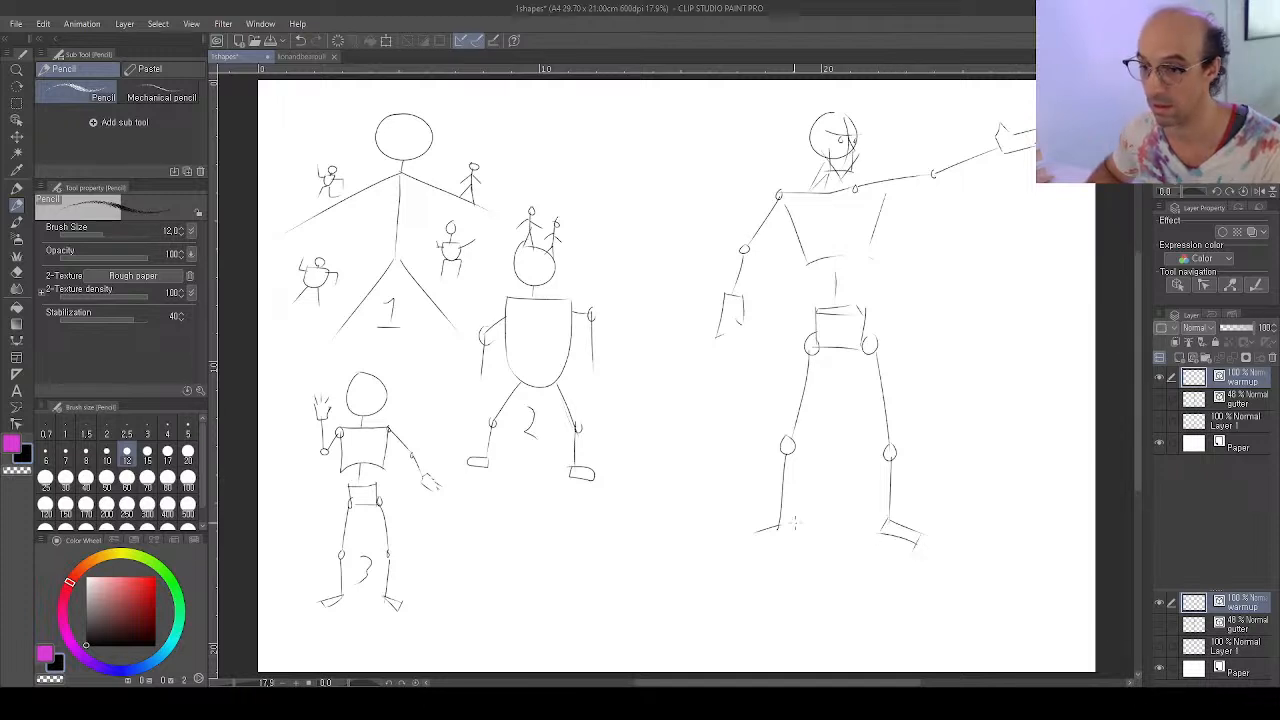
drag(784, 537, 754, 545)
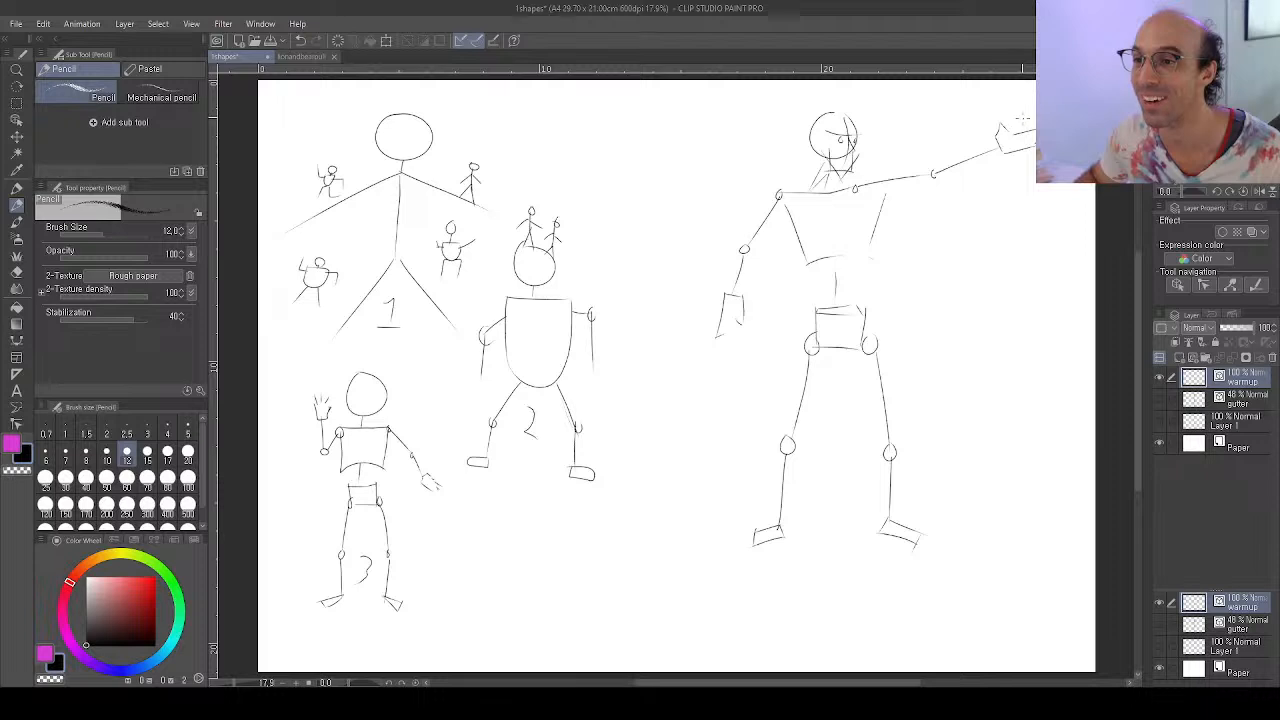
Draw a tiny stick figure on the large figure's outstretched hand and four more beside and between its feet
mouse_move(1016, 120)
mouse_down()
mouse_move(1032, 138)
mouse_move(1022, 105)
mouse_up()
mouse_move(1023, 108)
mouse_down()
mouse_move(1016, 97)
mouse_move(1031, 109)
mouse_move(1028, 96)
mouse_up()
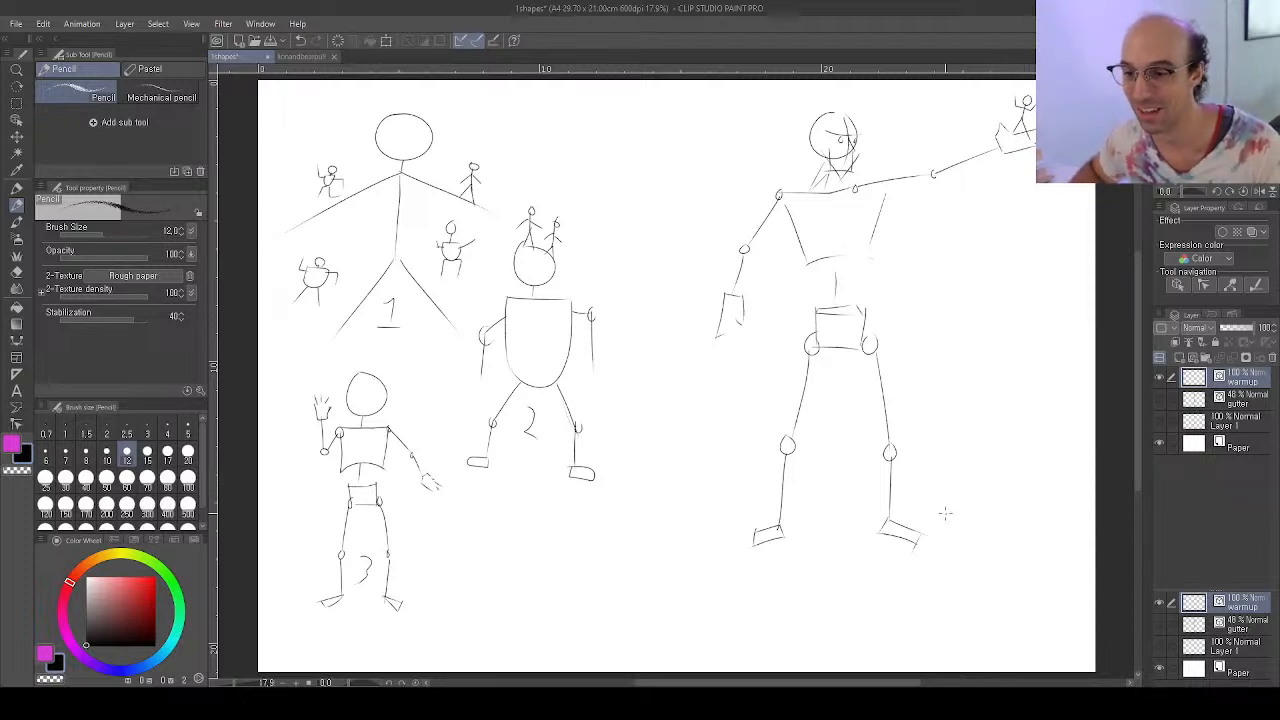
mouse_move(935, 539)
mouse_down()
mouse_move(950, 537)
mouse_move(941, 483)
mouse_up()
mouse_move(846, 536)
mouse_down()
mouse_move(861, 534)
mouse_move(863, 500)
mouse_up()
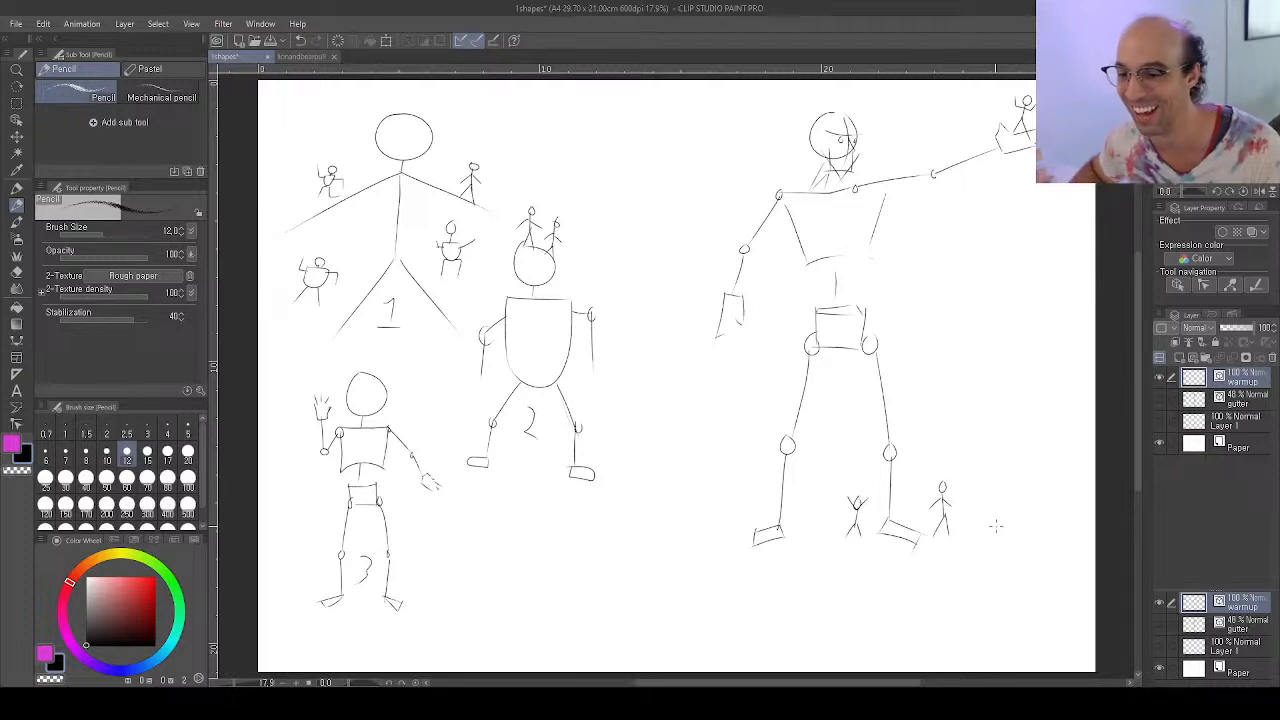
mouse_move(998, 522)
mouse_down()
mouse_move(1004, 541)
mouse_move(998, 518)
mouse_up()
drag(994, 514, 995, 504)
mouse_move(801, 554)
mouse_down()
mouse_move(807, 544)
mouse_move(816, 556)
mouse_move(807, 523)
mouse_up()
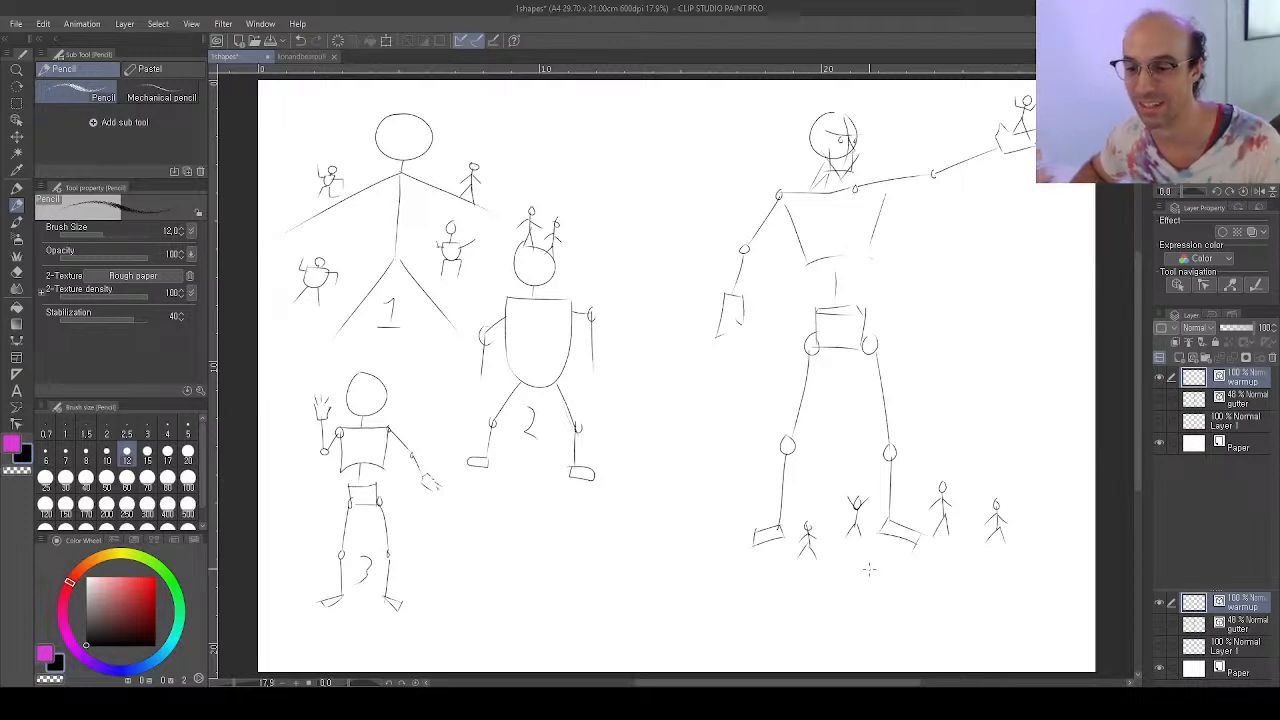
Add four more tiny posed figures: one in front of the feet, two to the right and one outside the left foot
mouse_move(869, 572)
mouse_down()
mouse_move(878, 590)
mouse_move(878, 560)
mouse_up()
drag(873, 556, 878, 546)
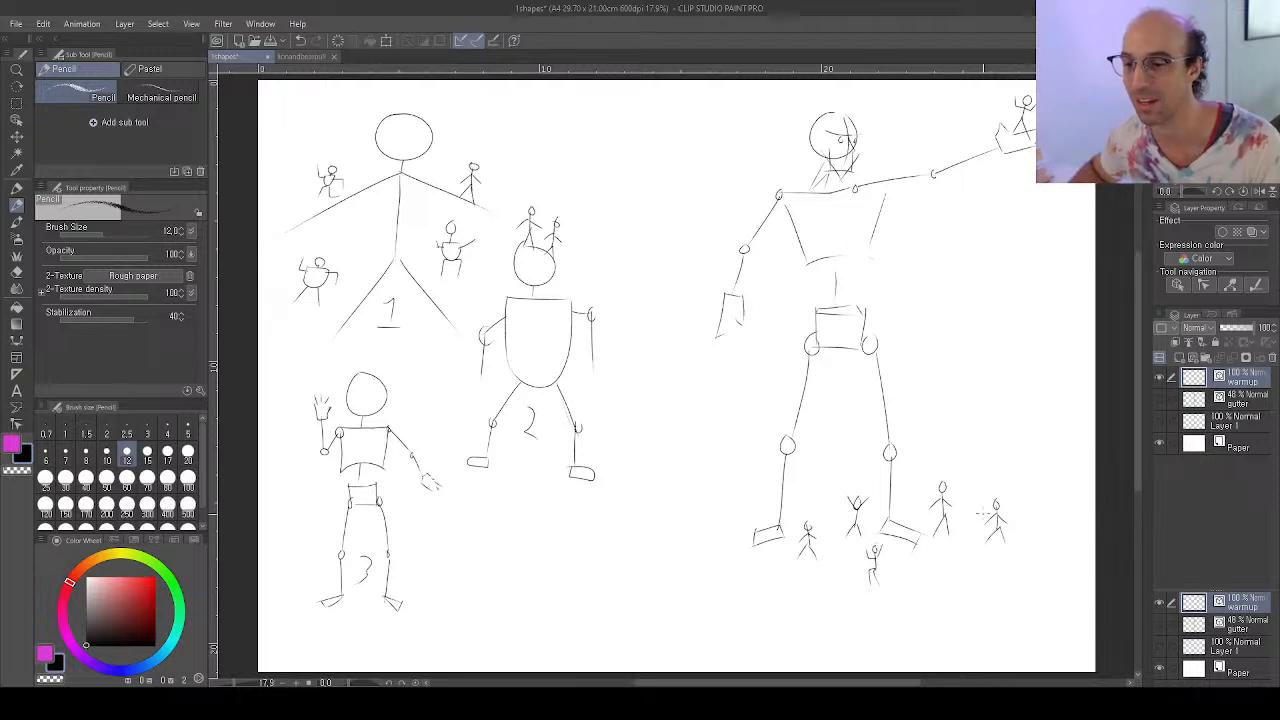
mouse_move(966, 560)
mouse_down()
mouse_move(978, 563)
mouse_move(964, 578)
mouse_move(972, 546)
mouse_up()
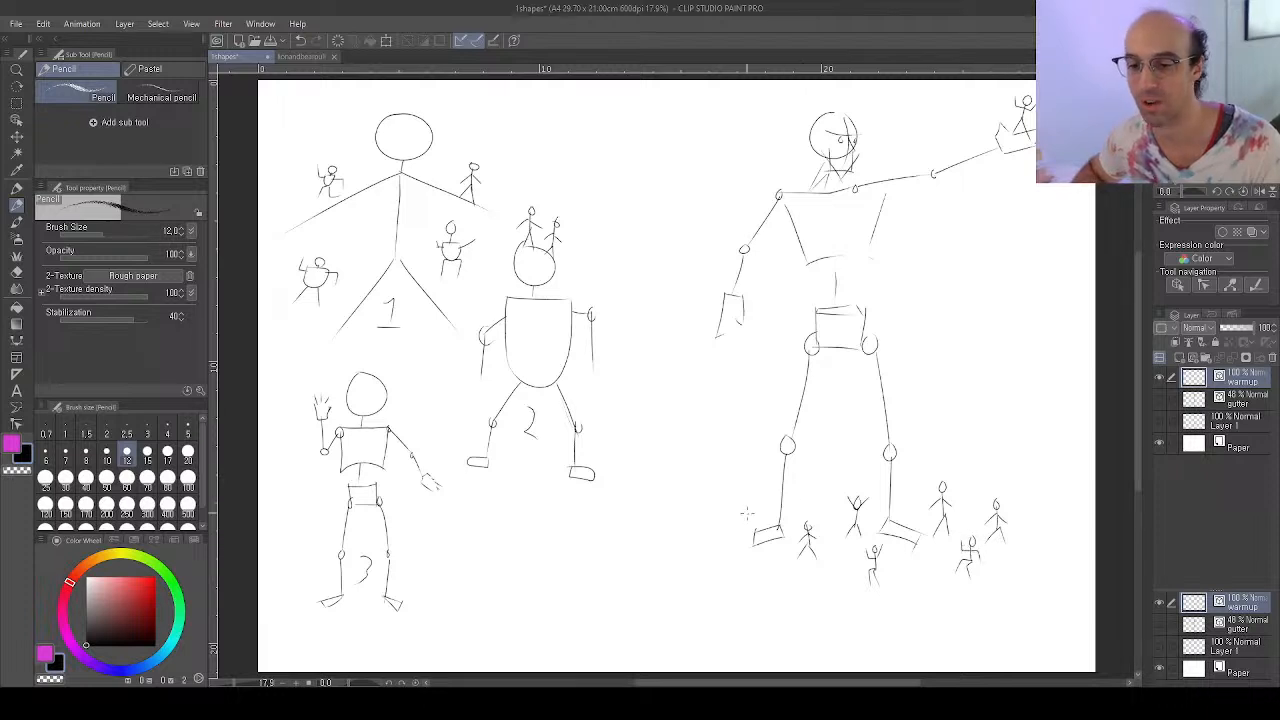
mouse_move(744, 525)
mouse_down()
mouse_move(729, 540)
mouse_move(744, 508)
mouse_move(734, 503)
mouse_up()
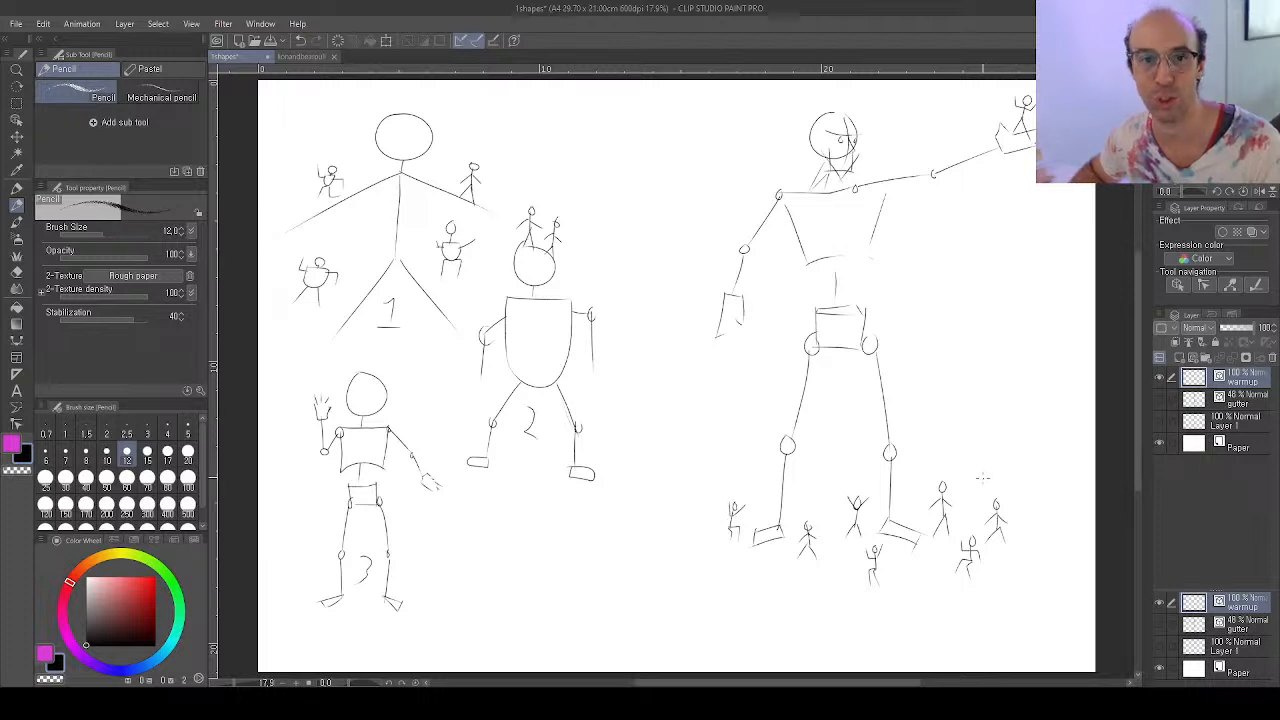
drag(1036, 528, 1027, 544)
mouse_move(1034, 529)
mouse_down()
mouse_move(1037, 545)
mouse_move(1034, 509)
mouse_move(1027, 528)
mouse_move(1050, 516)
mouse_move(1040, 526)
mouse_up()
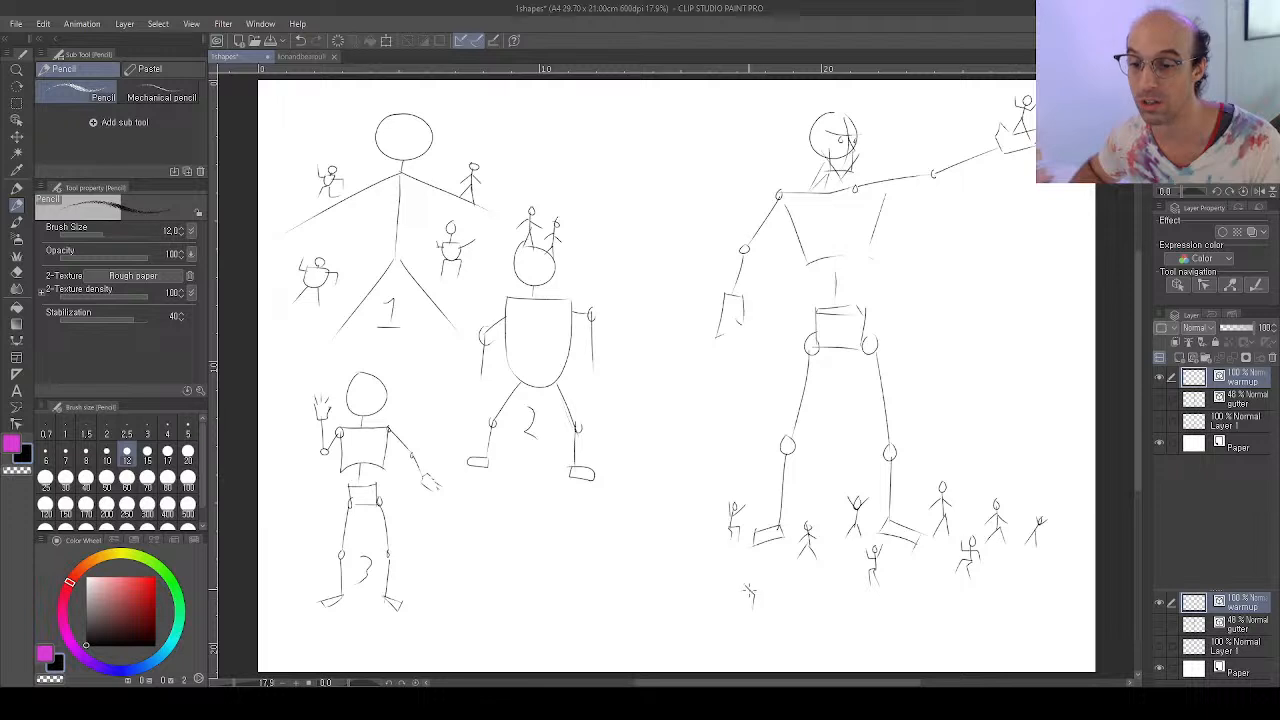
Draw a front row of four tiny figures below the large figure's feet, plus one at the crowd's left edge
mouse_move(747, 580)
mouse_down()
mouse_move(743, 607)
mouse_move(740, 582)
mouse_move(758, 574)
mouse_move(745, 578)
mouse_up()
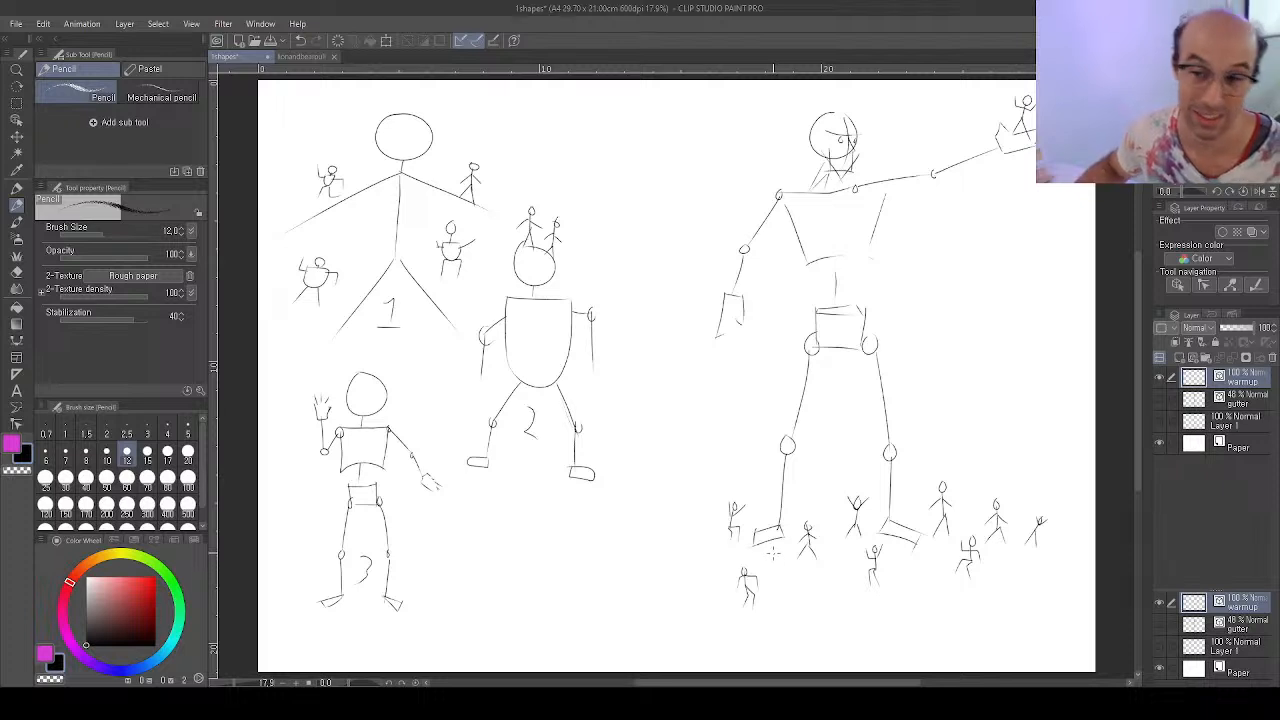
mouse_move(816, 600)
mouse_down()
mouse_move(809, 617)
mouse_move(823, 618)
mouse_up()
mouse_move(814, 588)
mouse_down()
mouse_move(815, 606)
mouse_move(816, 588)
mouse_up()
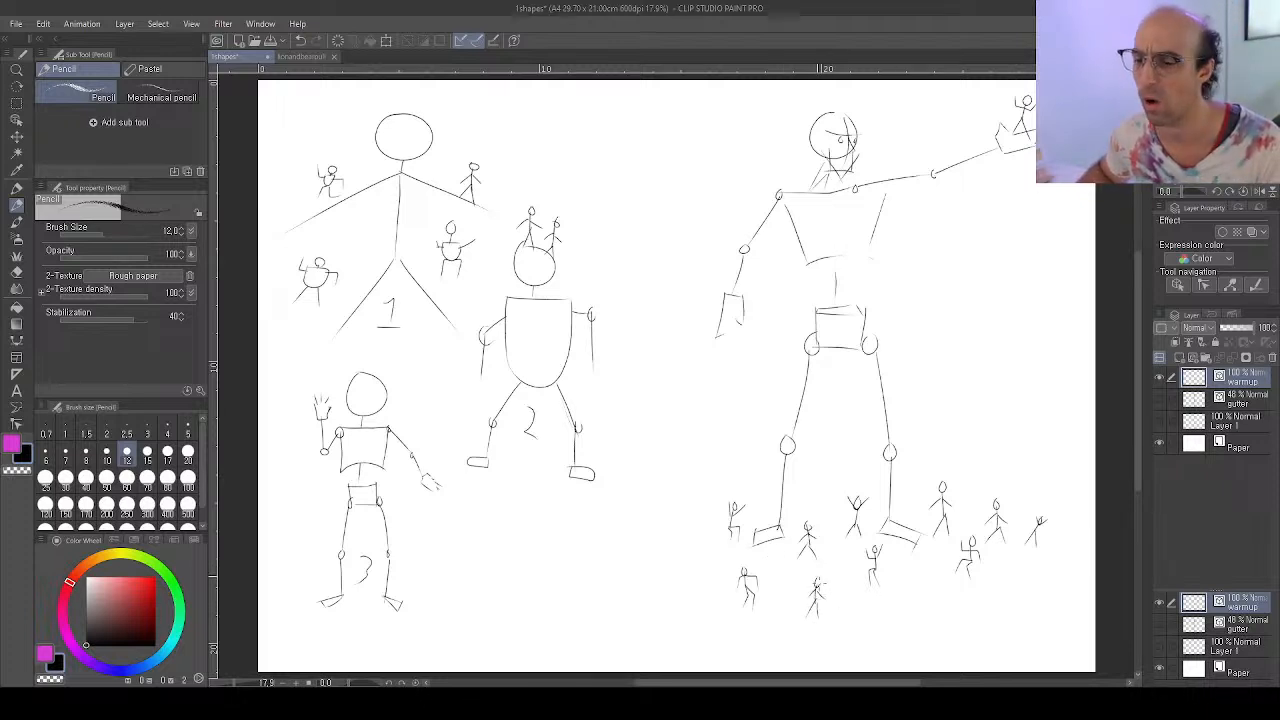
drag(918, 594, 918, 610)
mouse_move(920, 600)
mouse_down()
mouse_move(926, 612)
mouse_move(916, 573)
mouse_move(926, 583)
mouse_up()
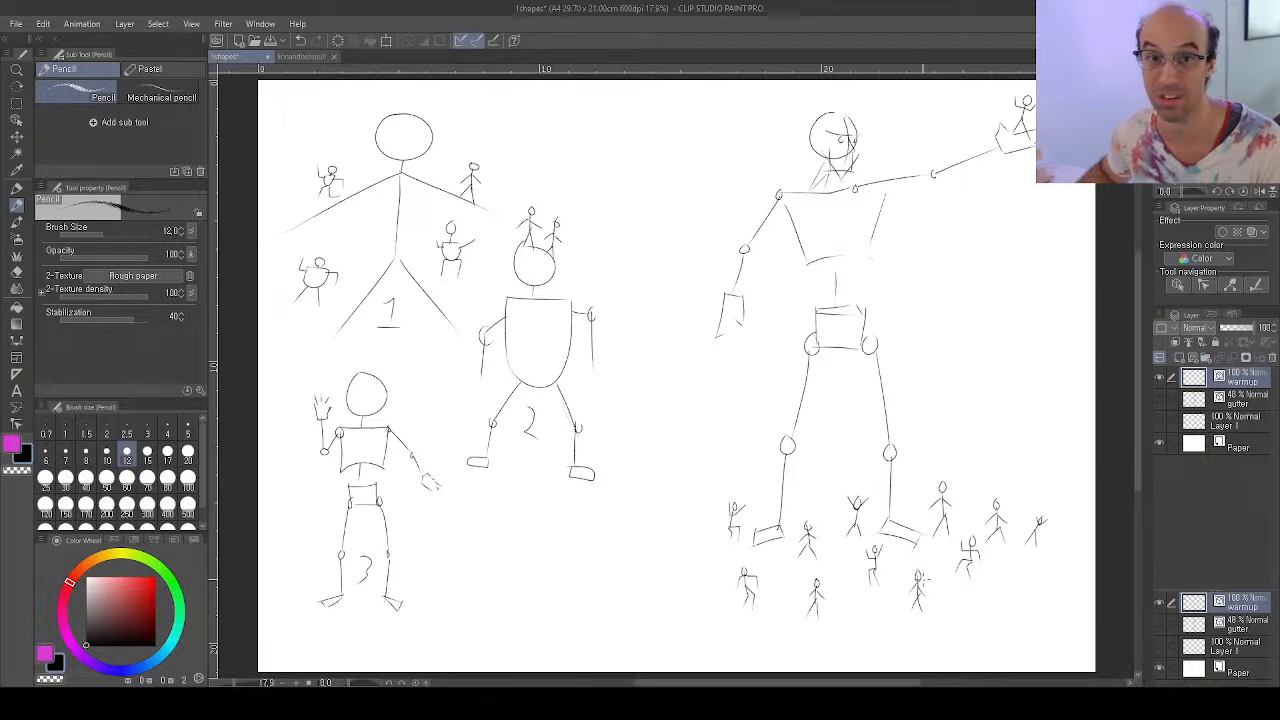
mouse_move(1012, 596)
mouse_down()
mouse_move(1004, 614)
mouse_move(1009, 567)
mouse_up()
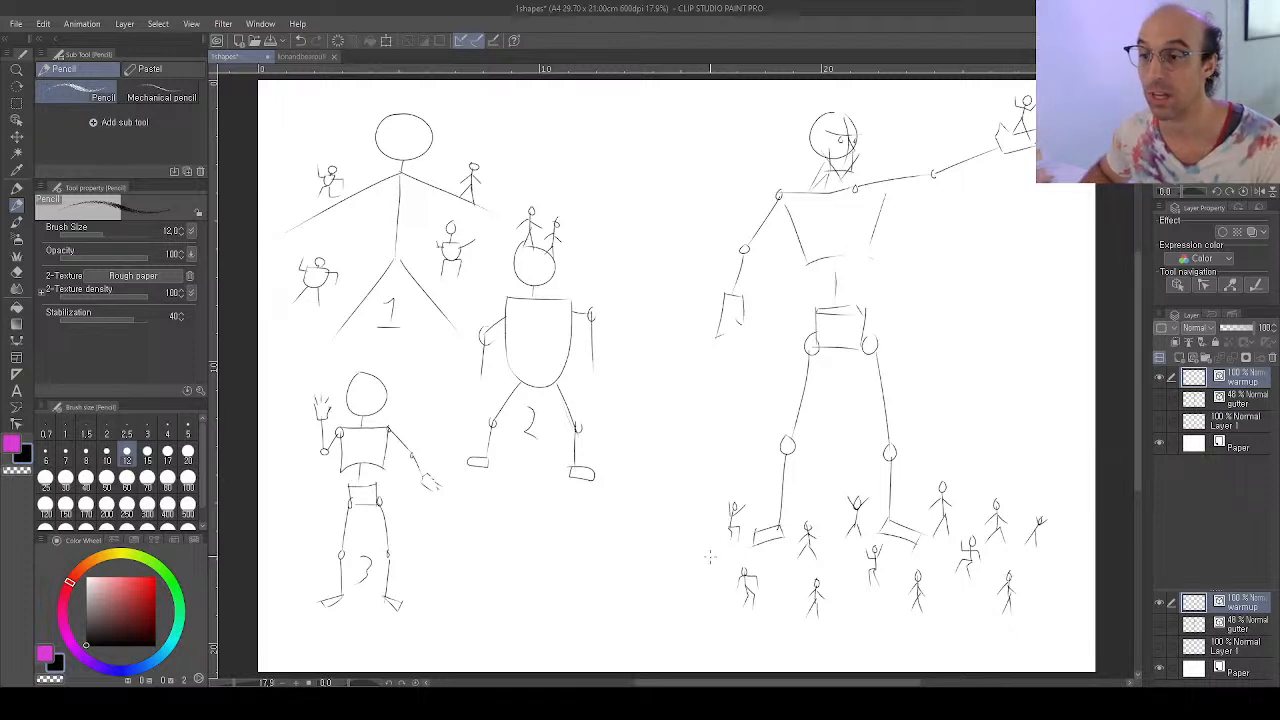
mouse_move(714, 558)
mouse_down()
mouse_move(708, 576)
mouse_move(722, 577)
mouse_move(716, 566)
mouse_up()
drag(710, 553, 715, 547)
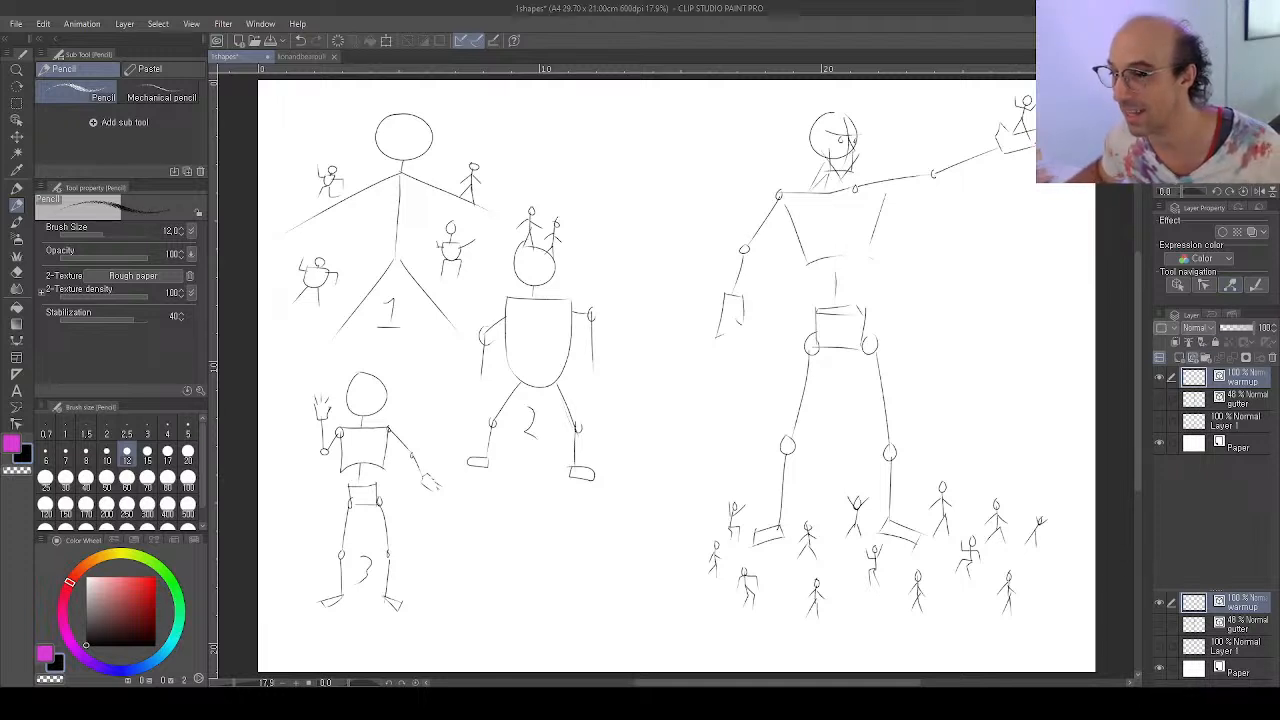
Create a new layer above warmup, show the gutter layer instead of warmup, and replace the color wheel with the color history
key(ctrl+shift+n)
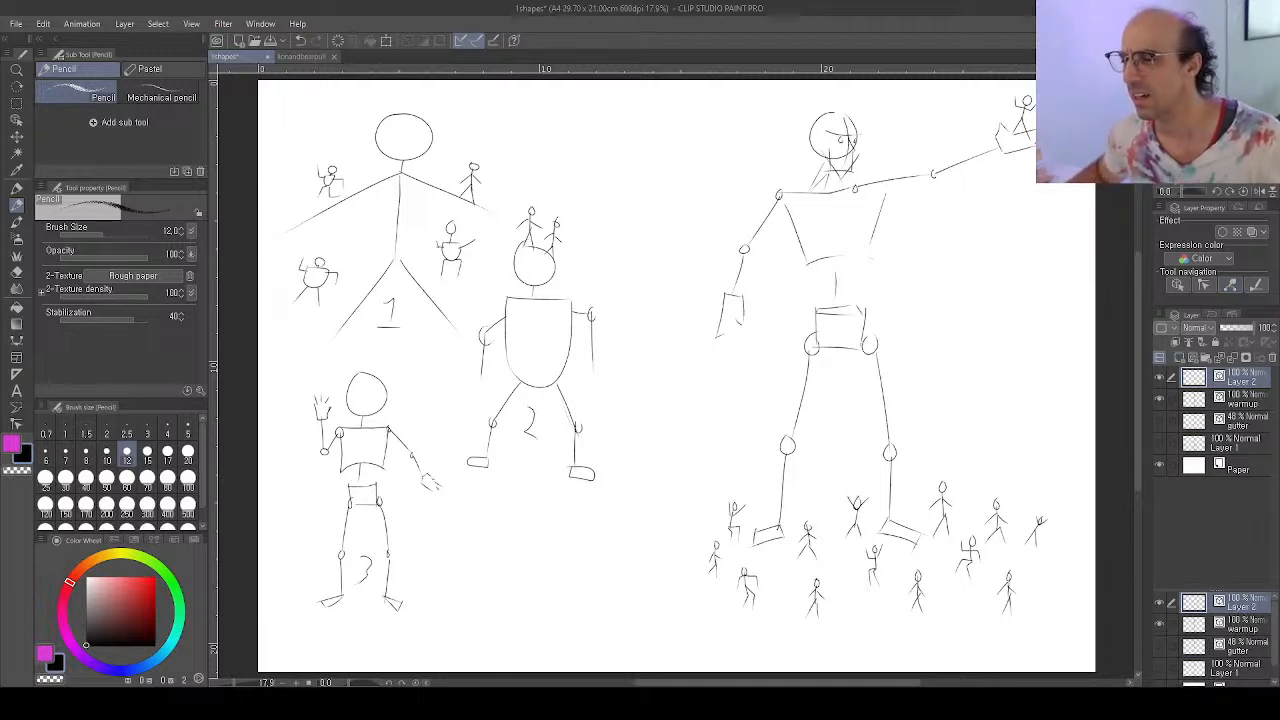
click(1159, 399)
click(1159, 420)
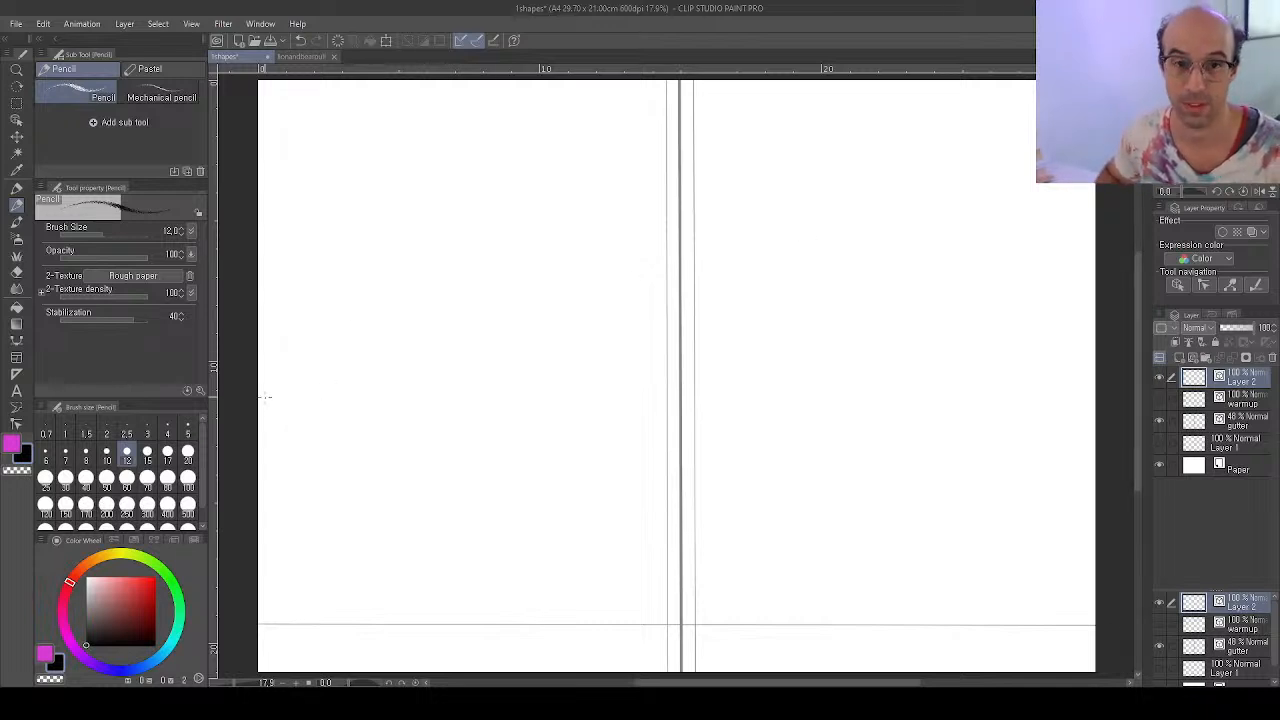
click(190, 540)
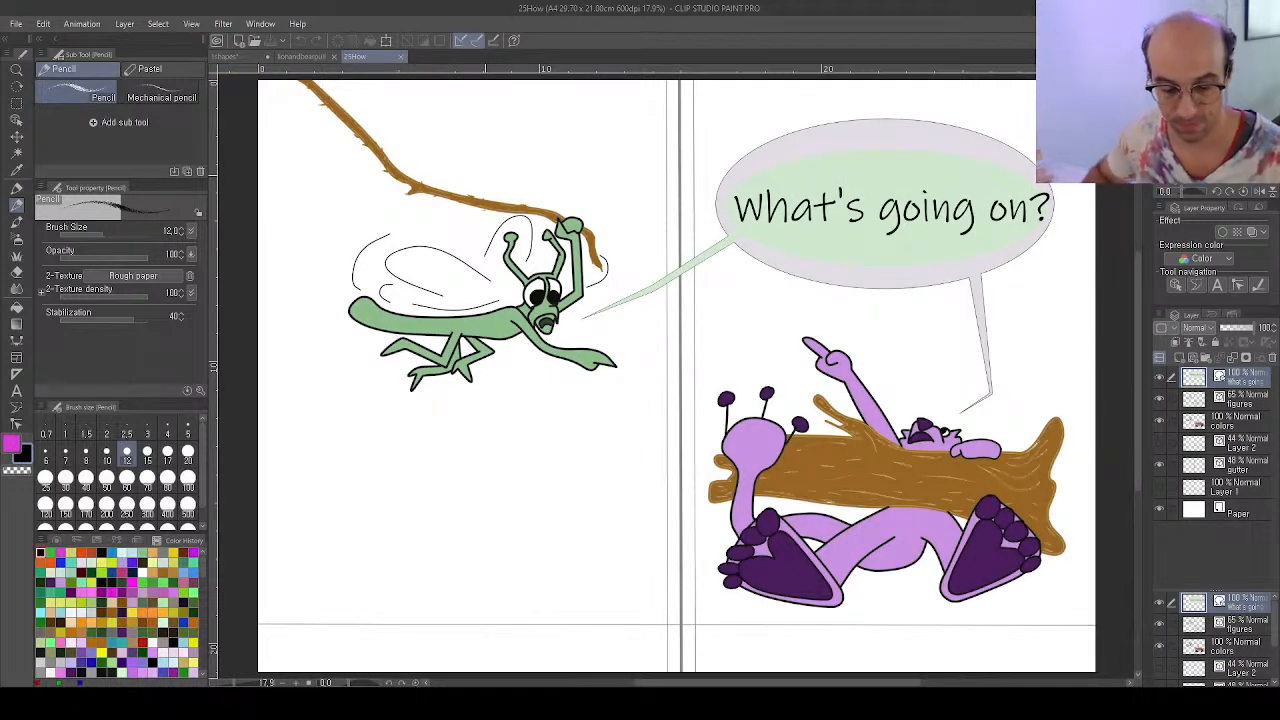
Sample the insect's green and the creature's lilac from the 25How drawing as the two drawing colors, and return to the shapes page
key(i)
click(490, 322)
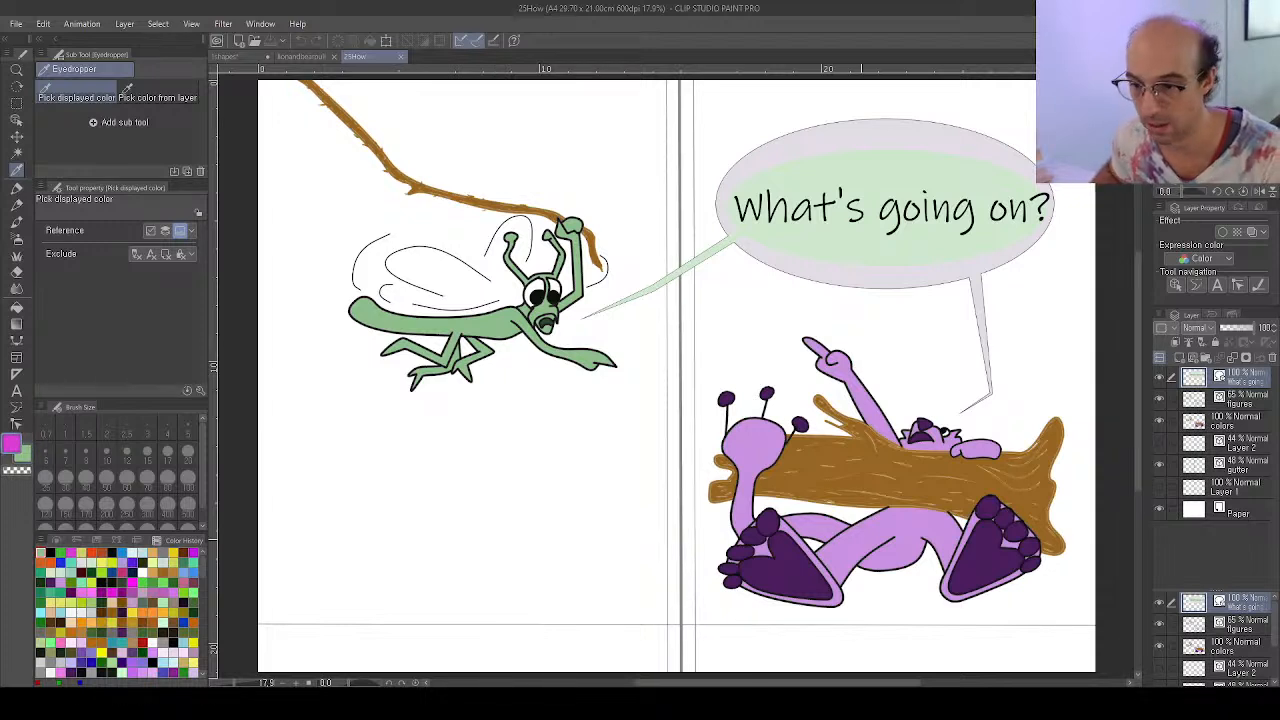
click(747, 501)
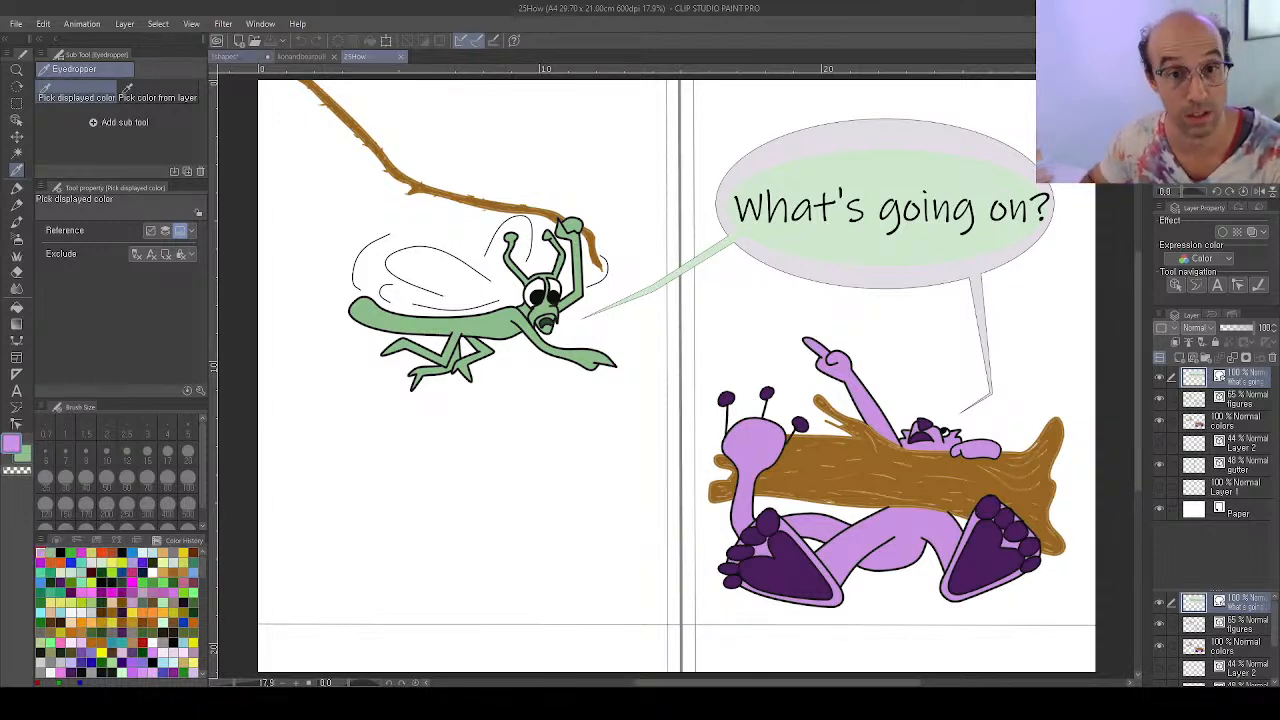
click(232, 57)
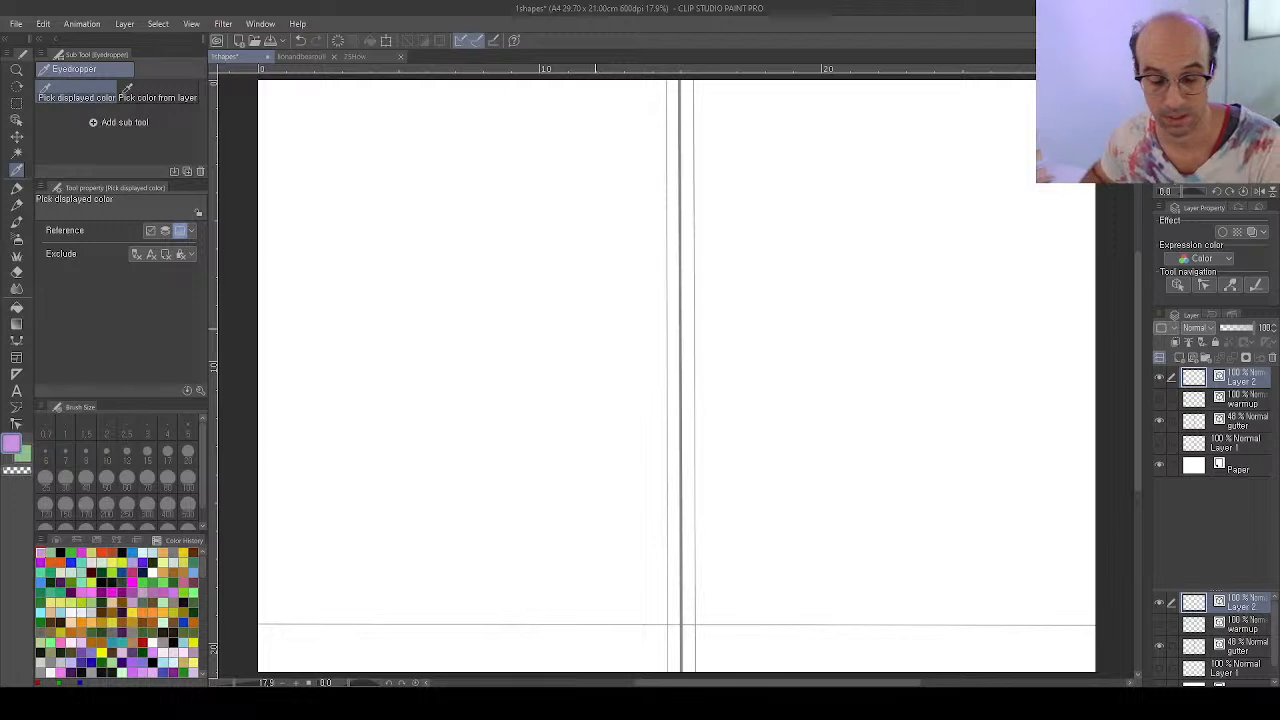
With the Pencil, sketch the lilac figure's long horizontal body and limb lines, the rounded end and one head tuft in the first panel
key(p)
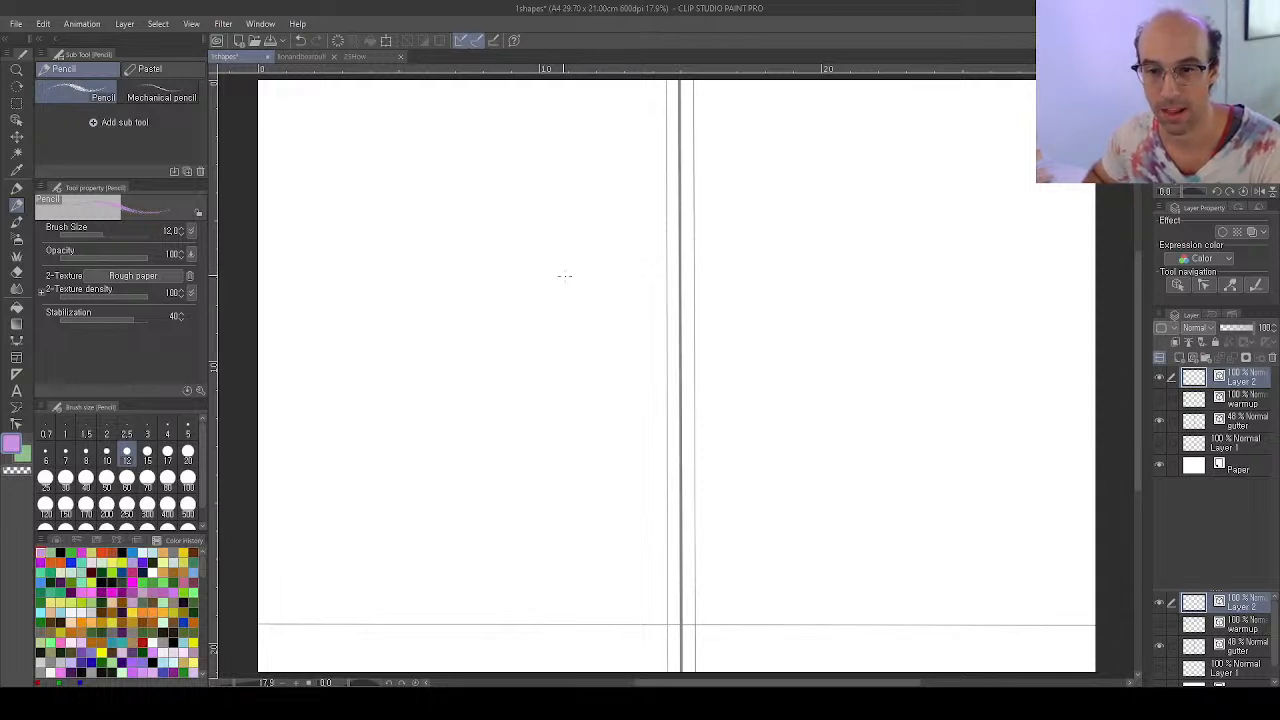
mouse_move(548, 281)
mouse_down()
mouse_move(585, 296)
mouse_move(445, 300)
mouse_move(528, 285)
mouse_move(416, 256)
mouse_up()
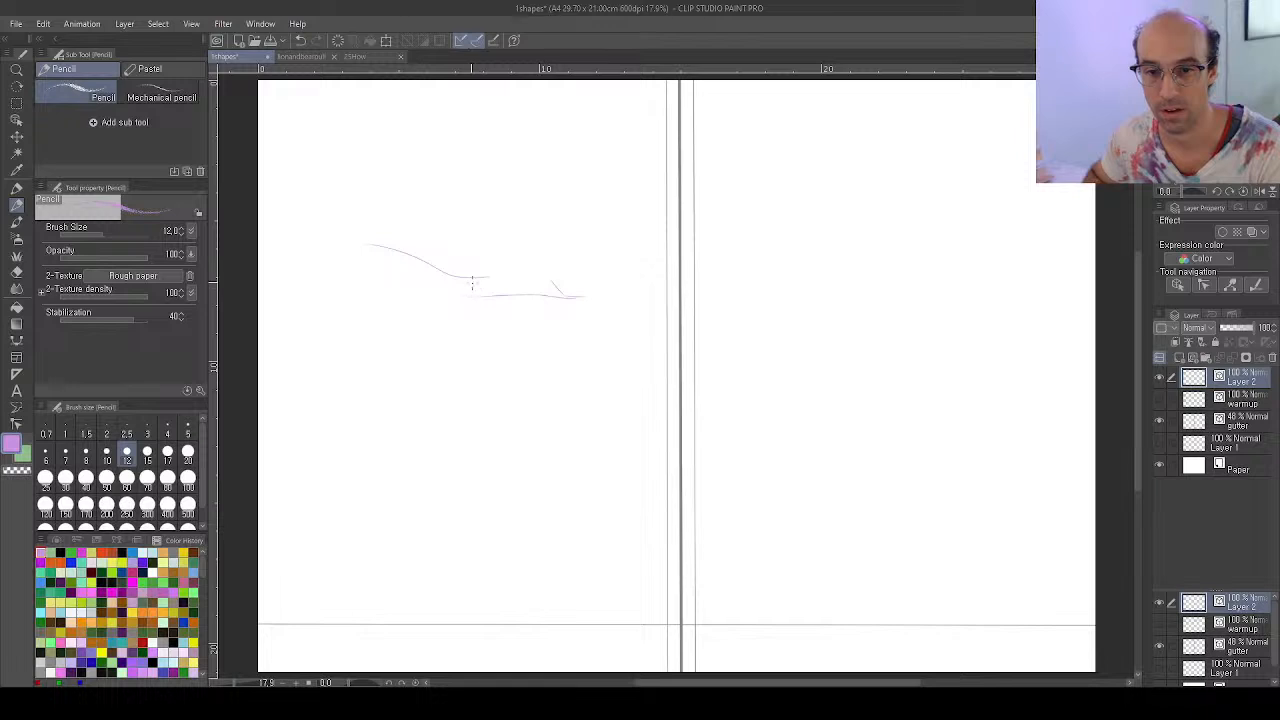
drag(470, 289, 415, 284)
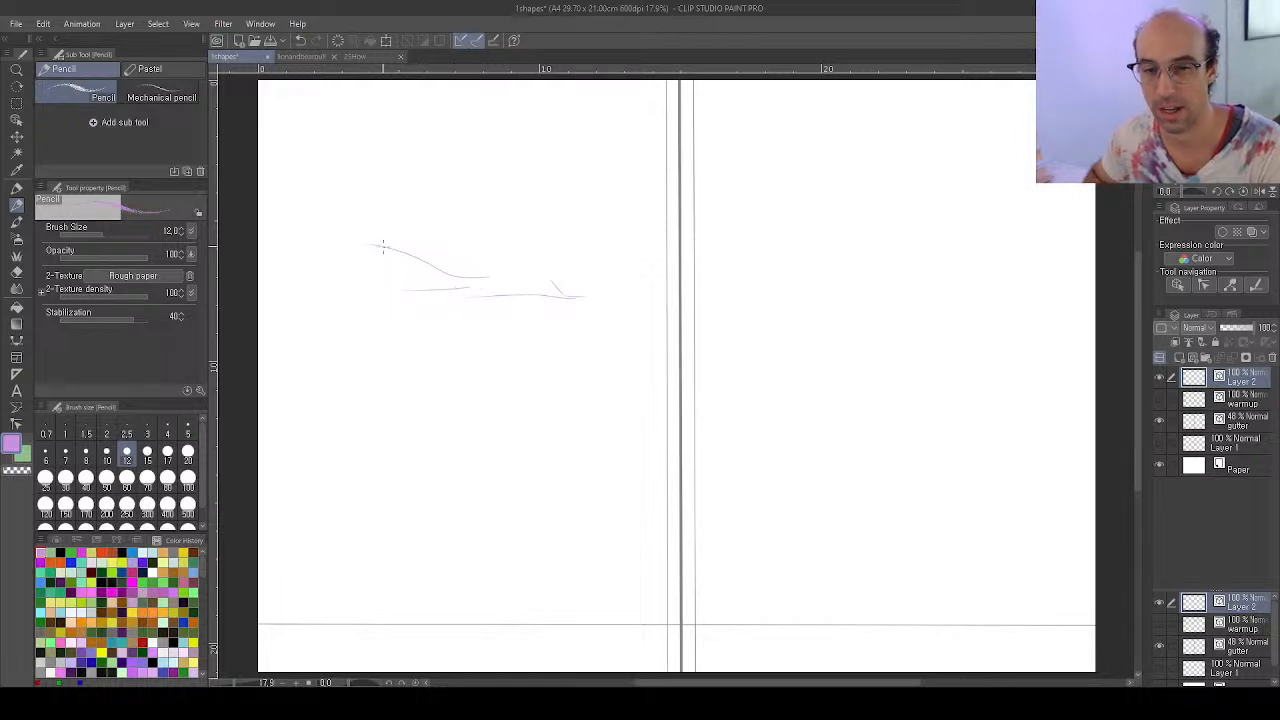
drag(364, 243, 340, 246)
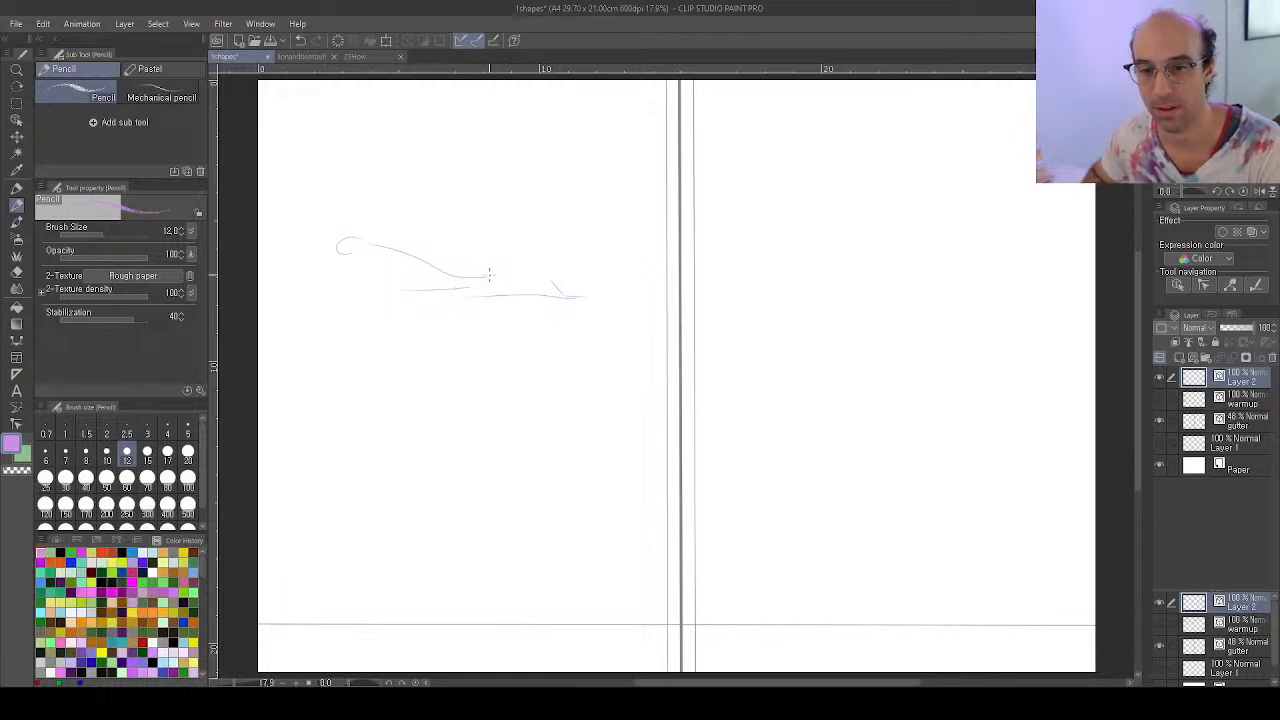
drag(491, 276, 516, 274)
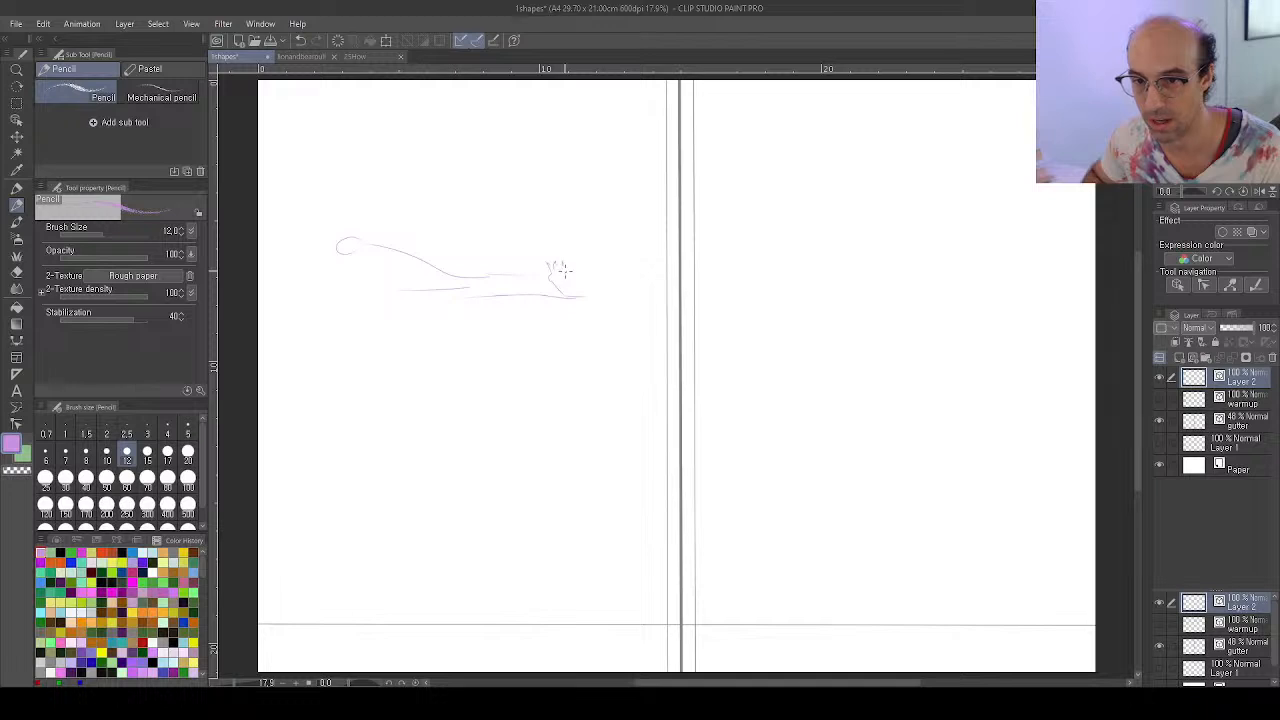
Add the second head tuft, the outstretched arm and hand, and the remaining limb outlines to the lilac figure
drag(567, 269, 576, 277)
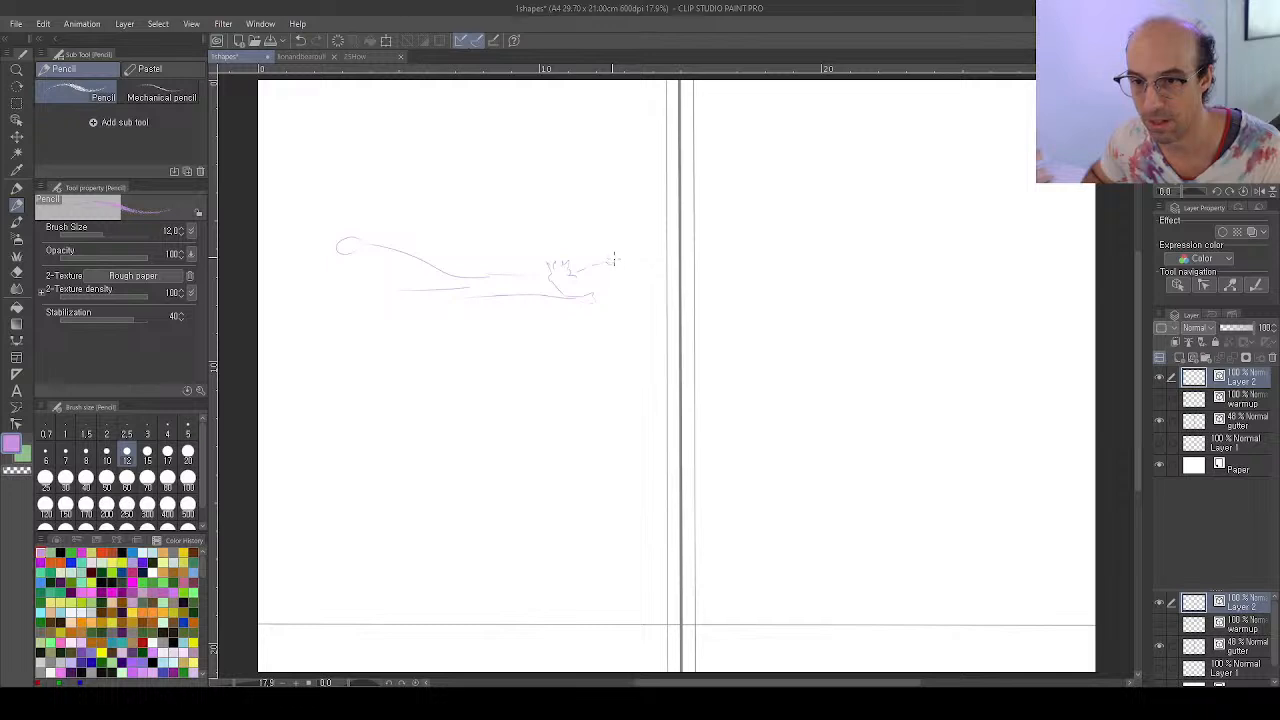
drag(612, 259, 596, 258)
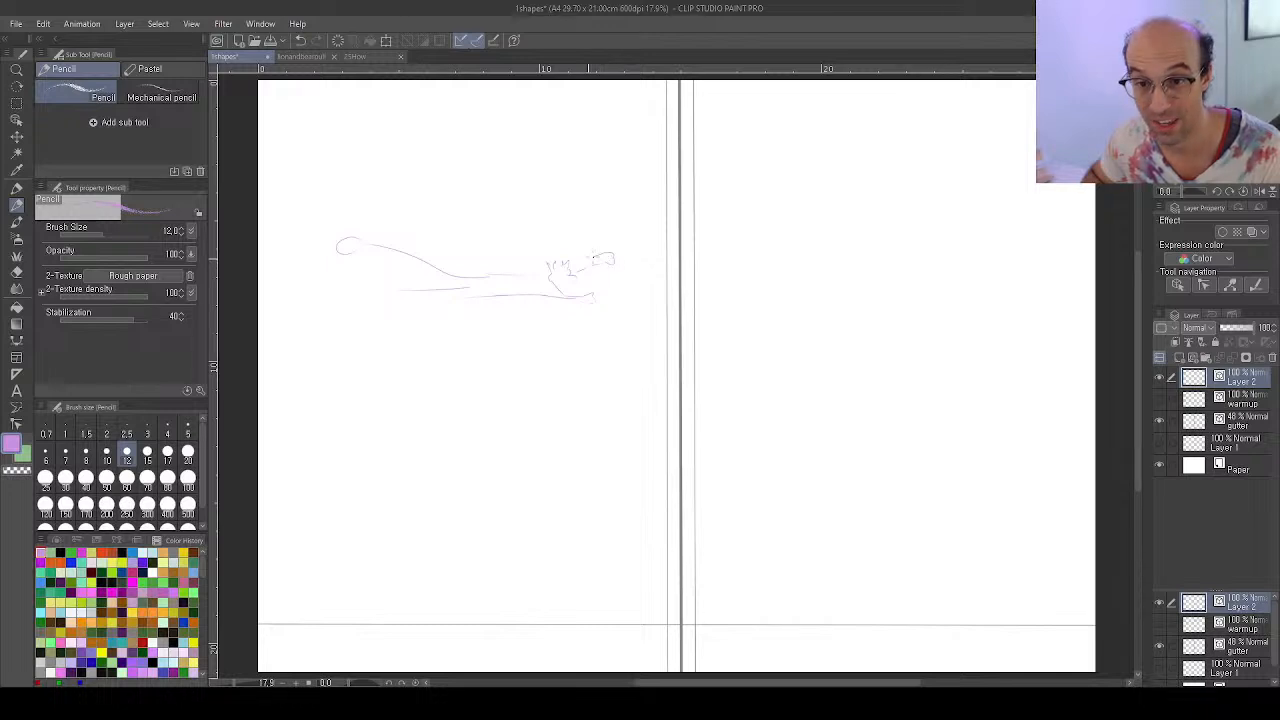
key(ctrl+z)
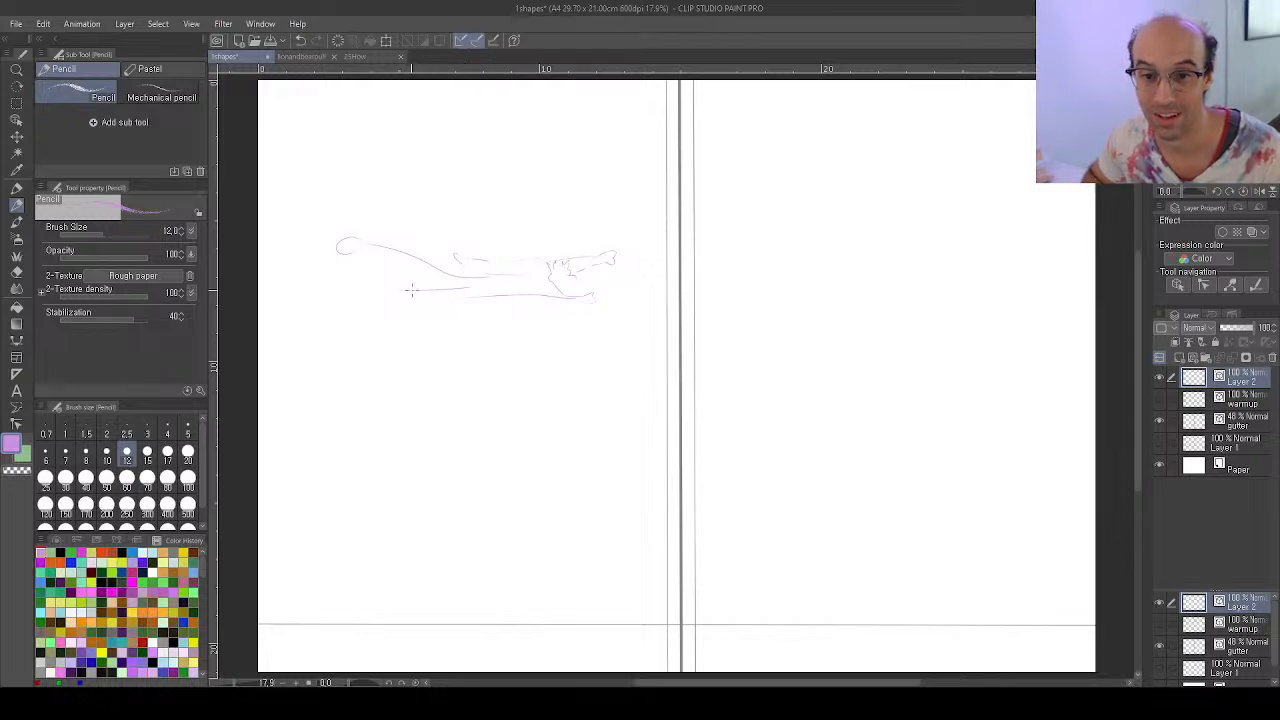
drag(447, 282, 357, 258)
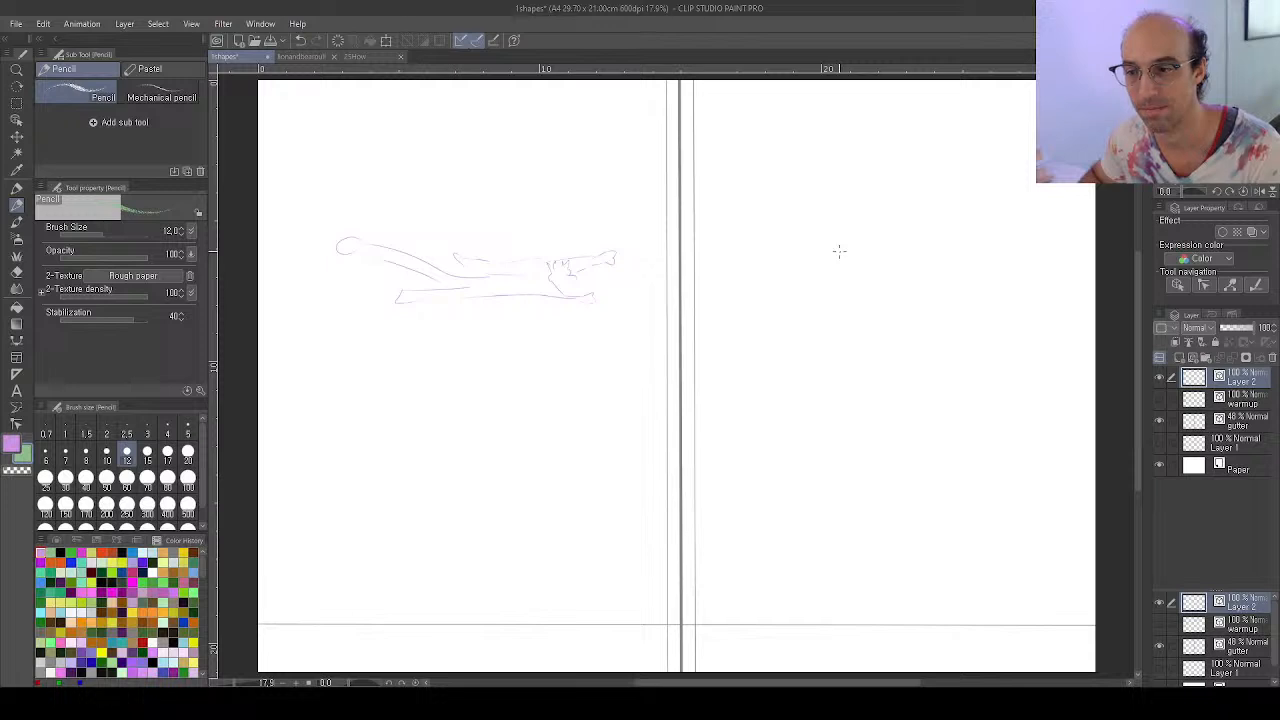
Select the lilac figure with a rectangle, rotate it about 6 degrees counterclockwise and apply the transformation
key(m)
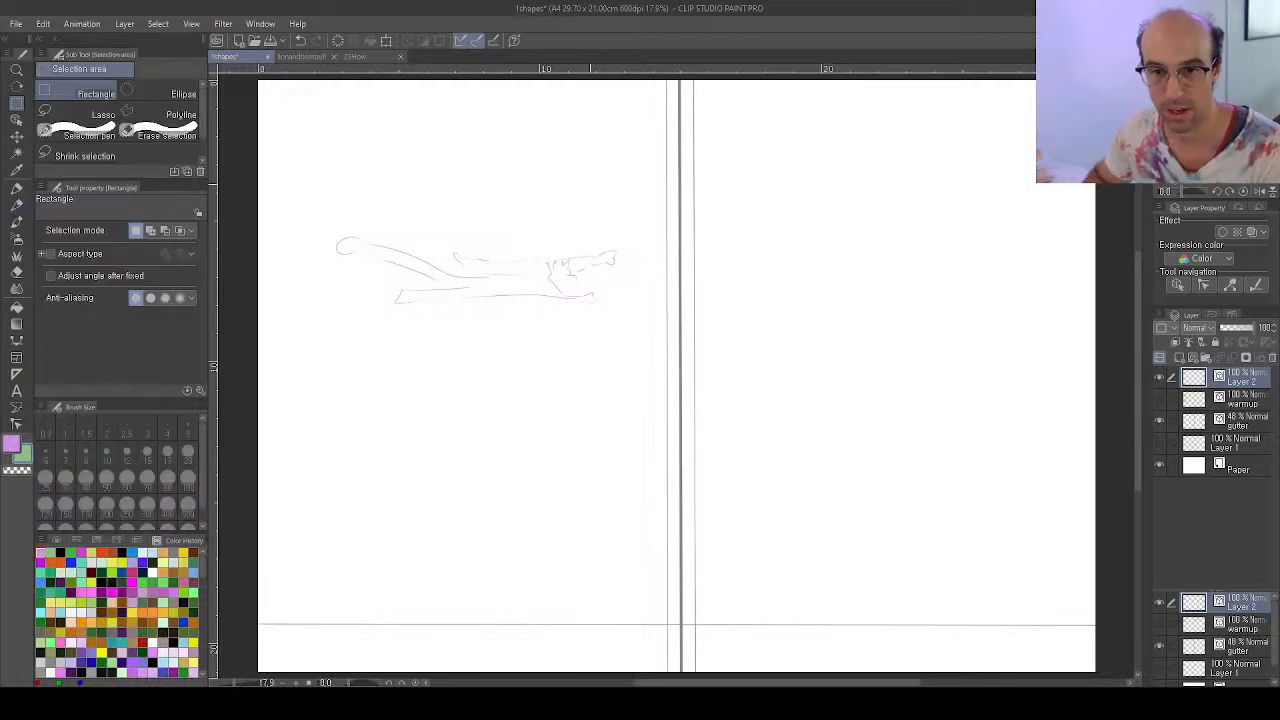
mouse_move(600, 194)
mouse_down()
mouse_move(360, 169)
mouse_move(363, 377)
mouse_move(326, 437)
mouse_move(306, 441)
mouse_up()
key(ctrl+d)
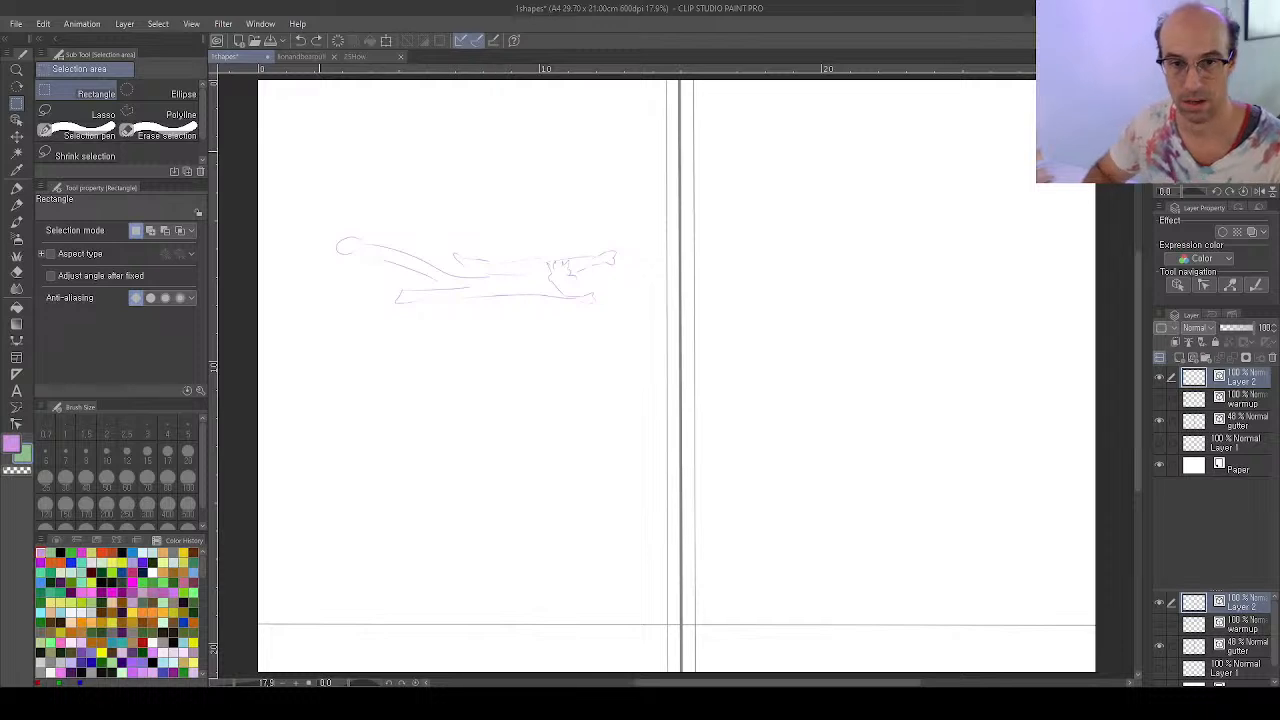
drag(302, 144, 652, 477)
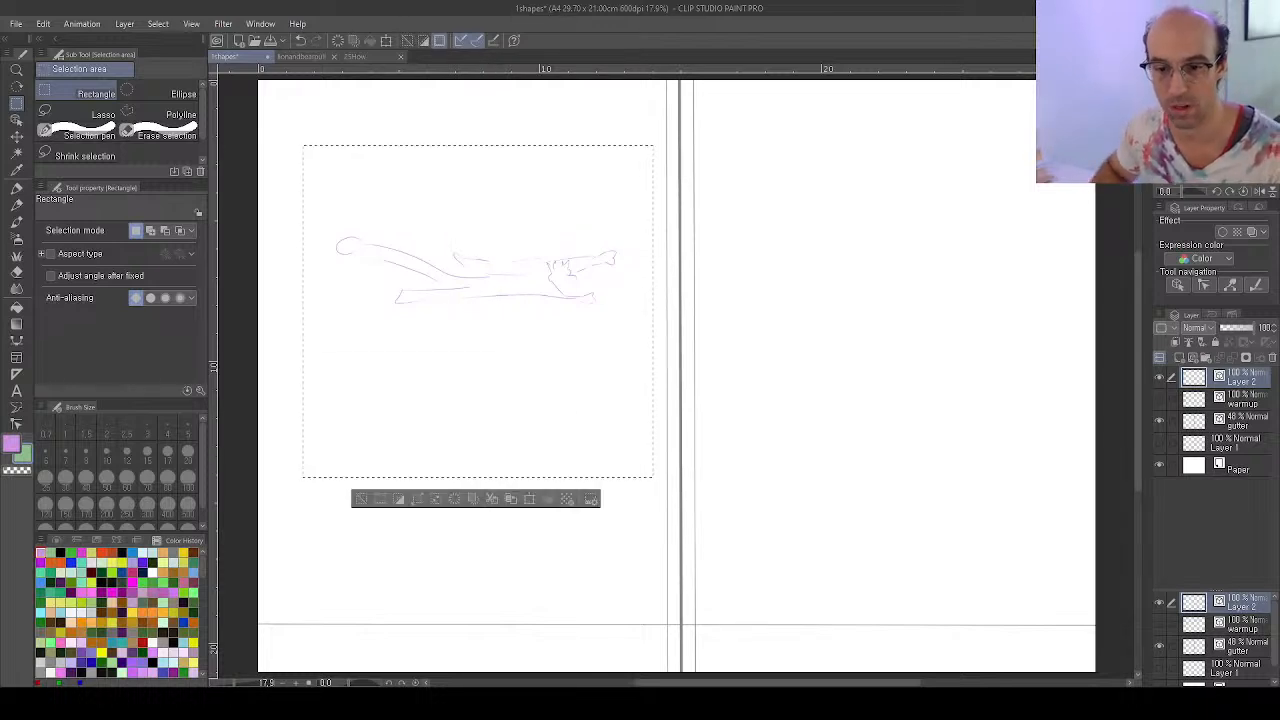
key(ctrl+t)
mouse_move(296, 126)
mouse_down()
mouse_move(268, 158)
mouse_move(281, 152)
mouse_up()
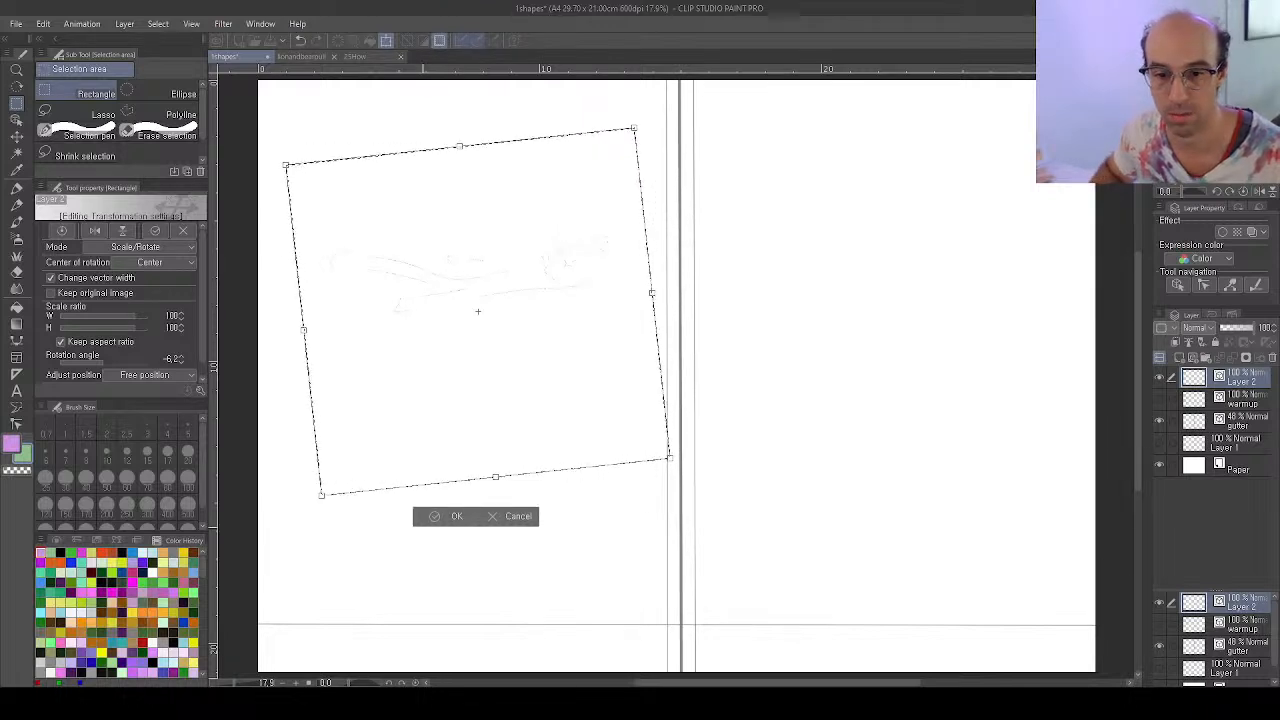
click(436, 516)
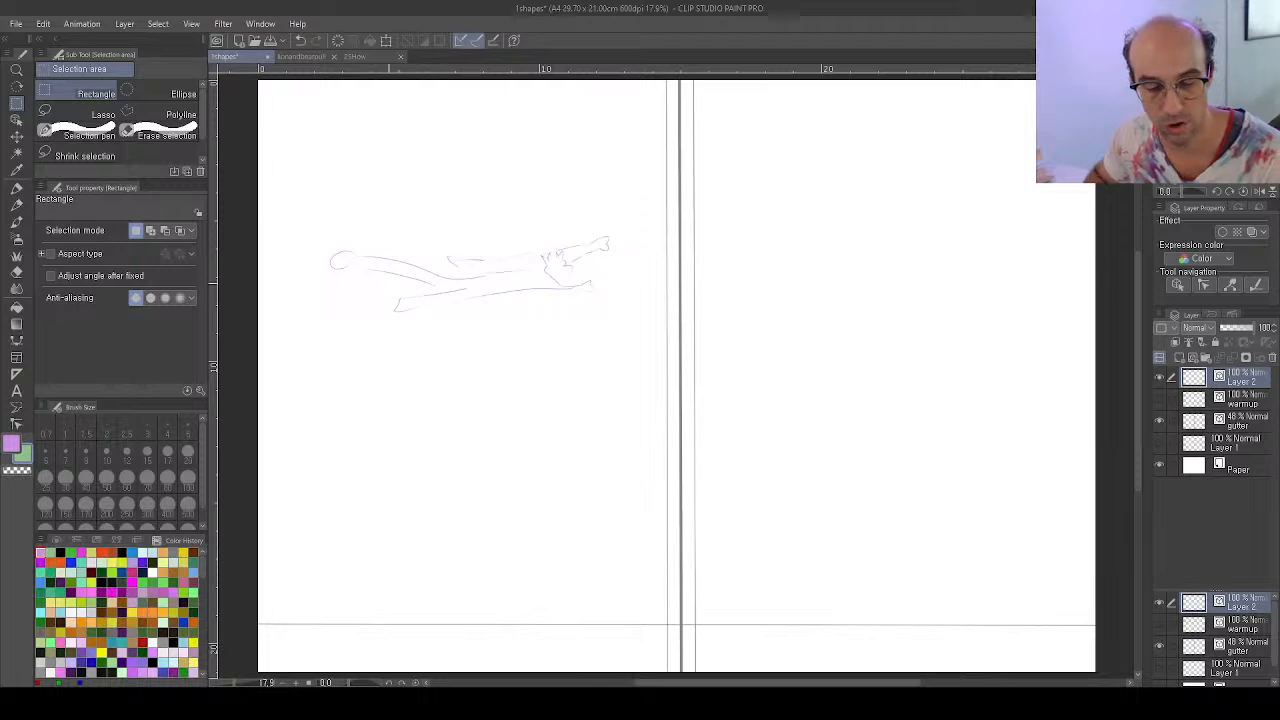
Below the lilac figure, pencil a green figure with looping limbs fanning out around a small round shape
key(p)
key(p)
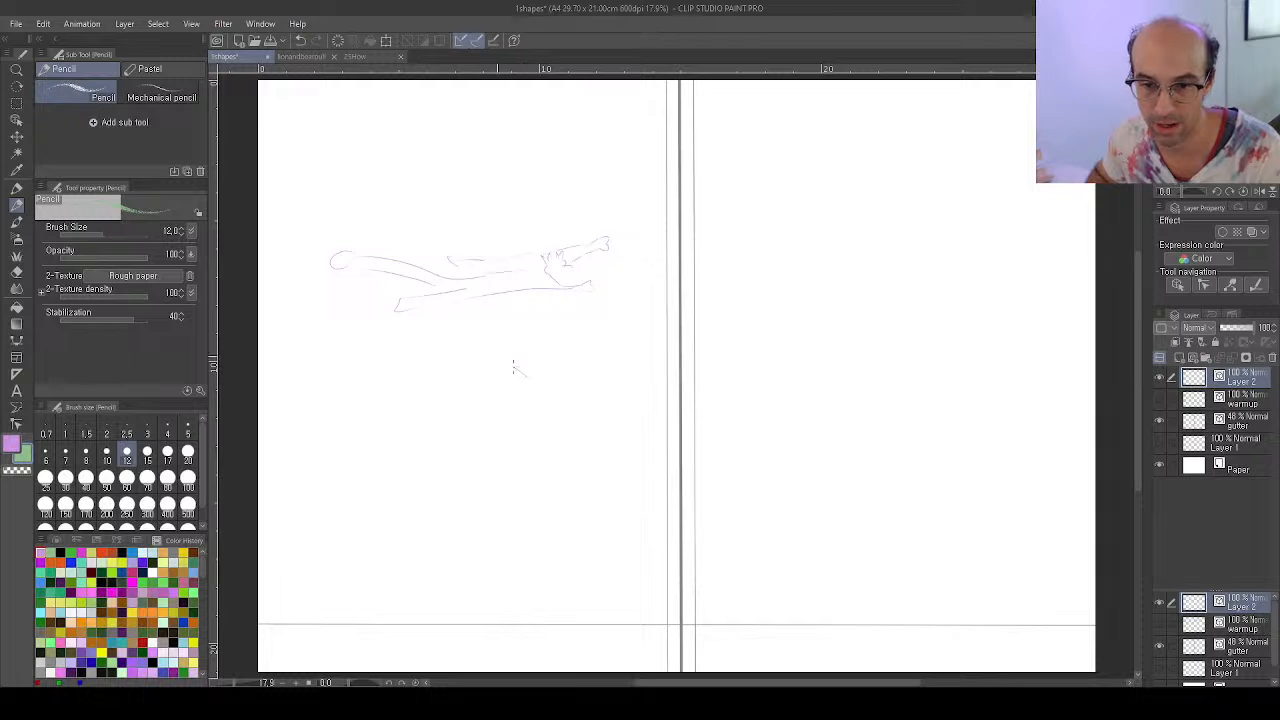
drag(477, 354, 537, 391)
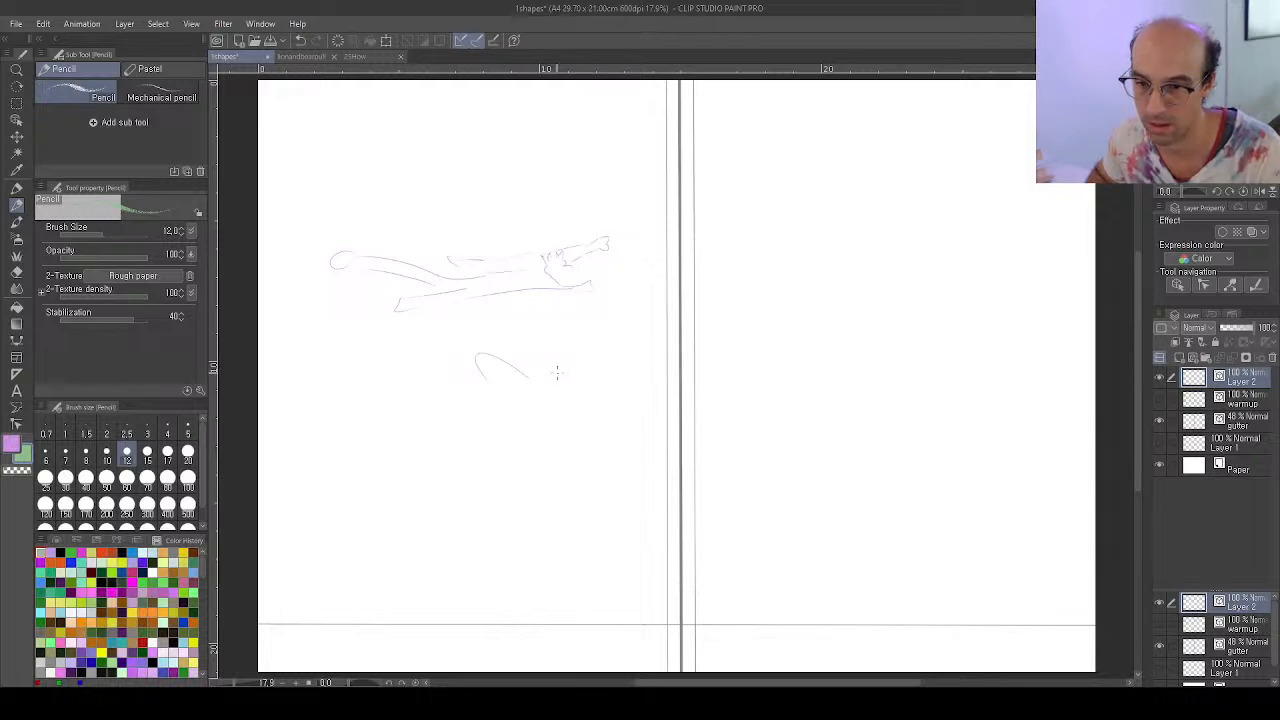
mouse_move(549, 354)
mouse_down()
mouse_move(575, 352)
mouse_move(561, 383)
mouse_up()
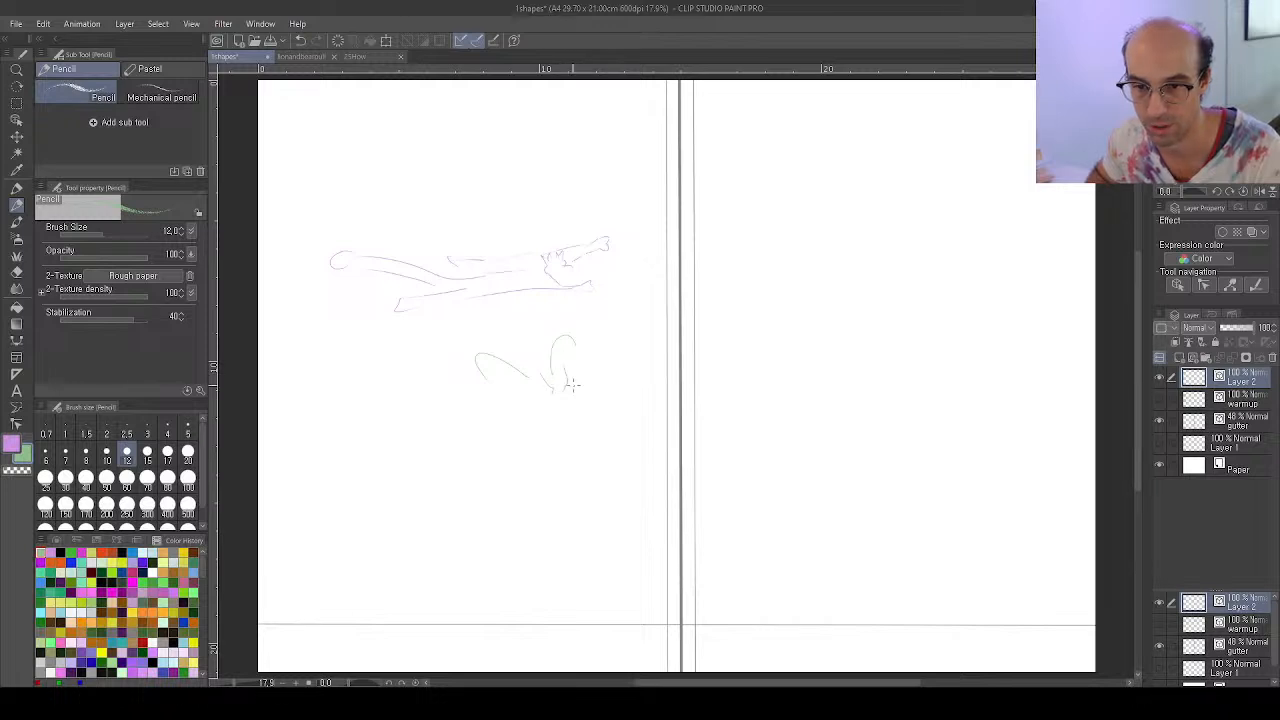
mouse_move(560, 392)
mouse_down()
mouse_move(504, 430)
mouse_move(474, 428)
mouse_up()
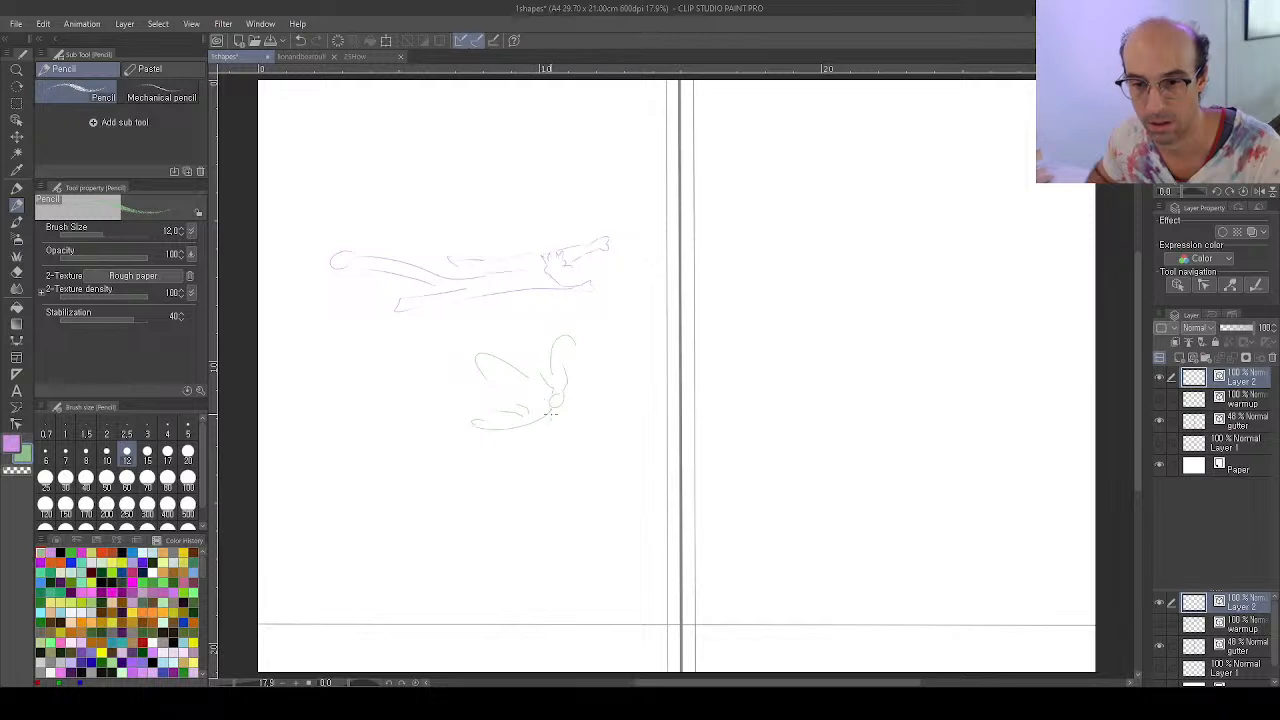
mouse_move(542, 410)
mouse_down()
mouse_move(497, 392)
mouse_move(552, 402)
mouse_move(596, 382)
mouse_move(553, 412)
mouse_up()
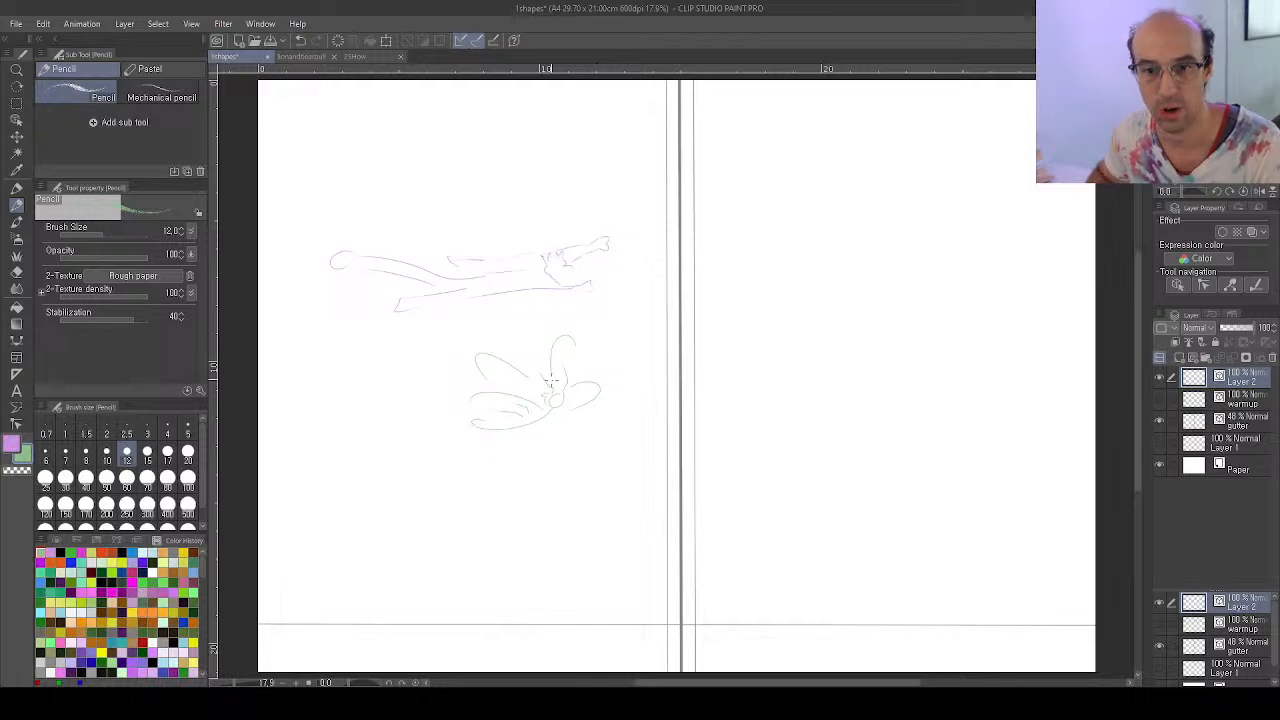
Select the green figure with a rectangle, enlarge it to about 130%, apply the transformation and deselect
key(m)
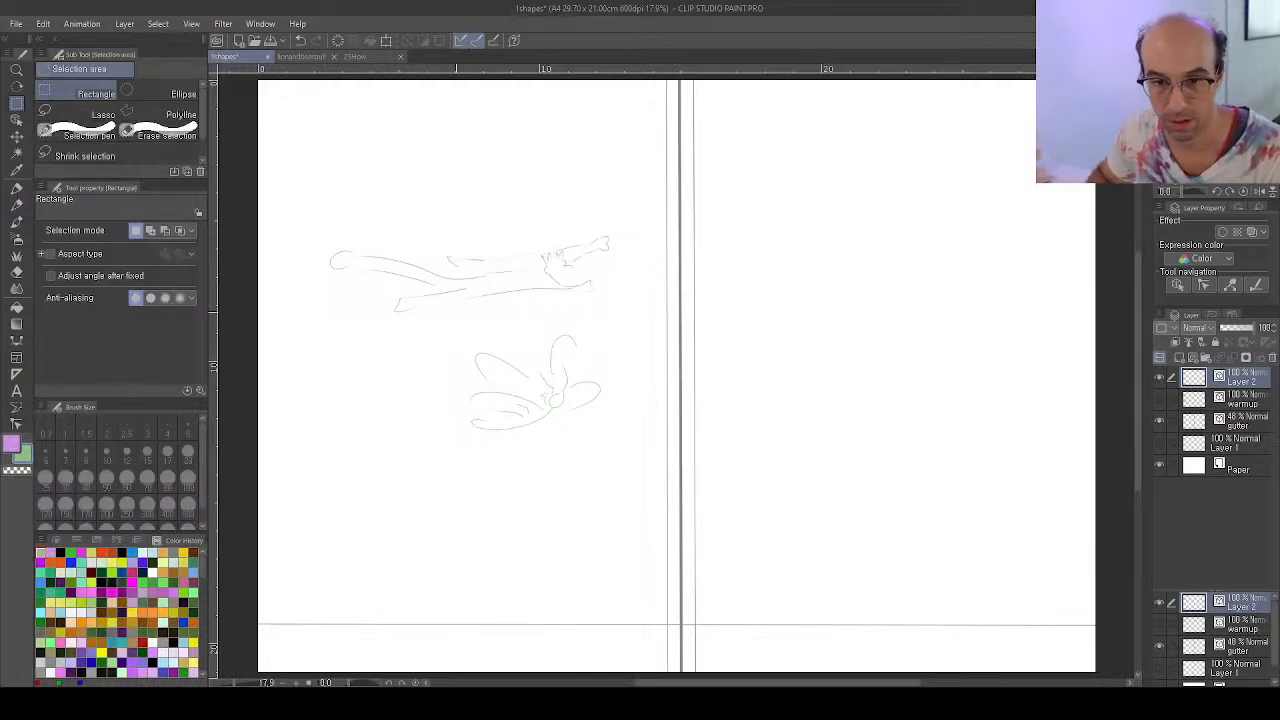
drag(417, 324, 634, 478)
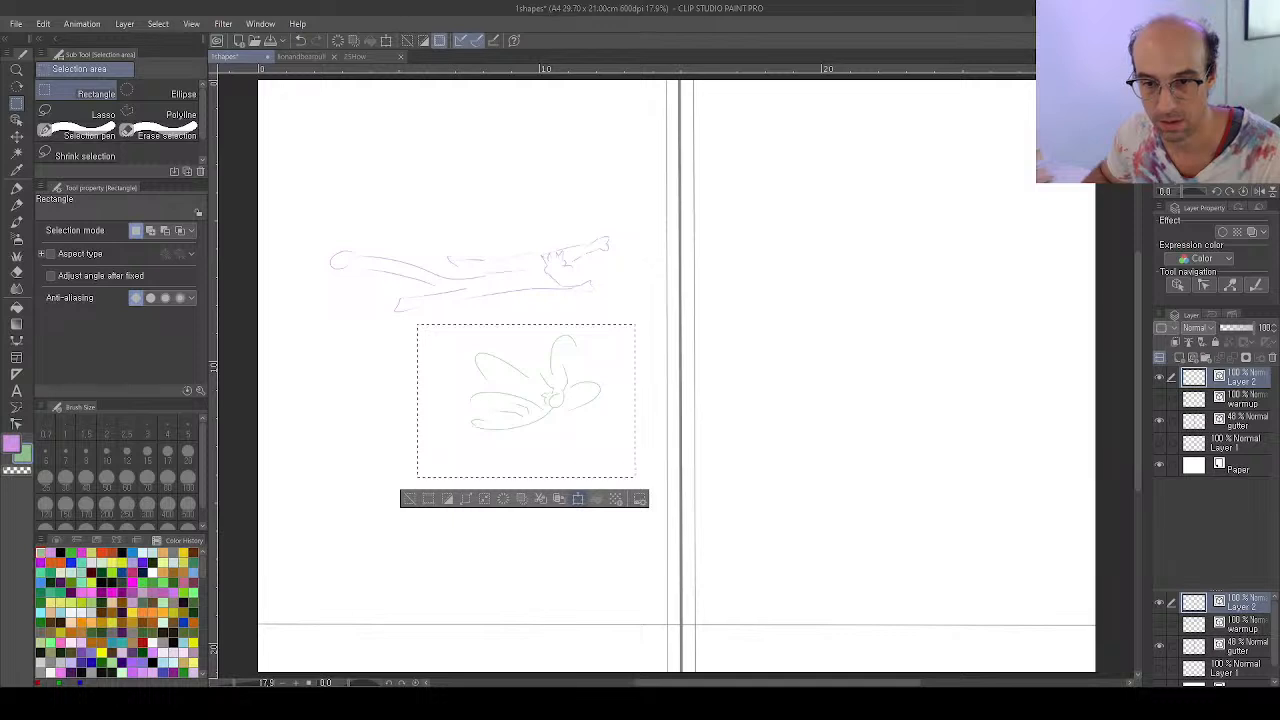
key(ctrl+t)
drag(407, 484, 366, 513)
drag(406, 445, 430, 425)
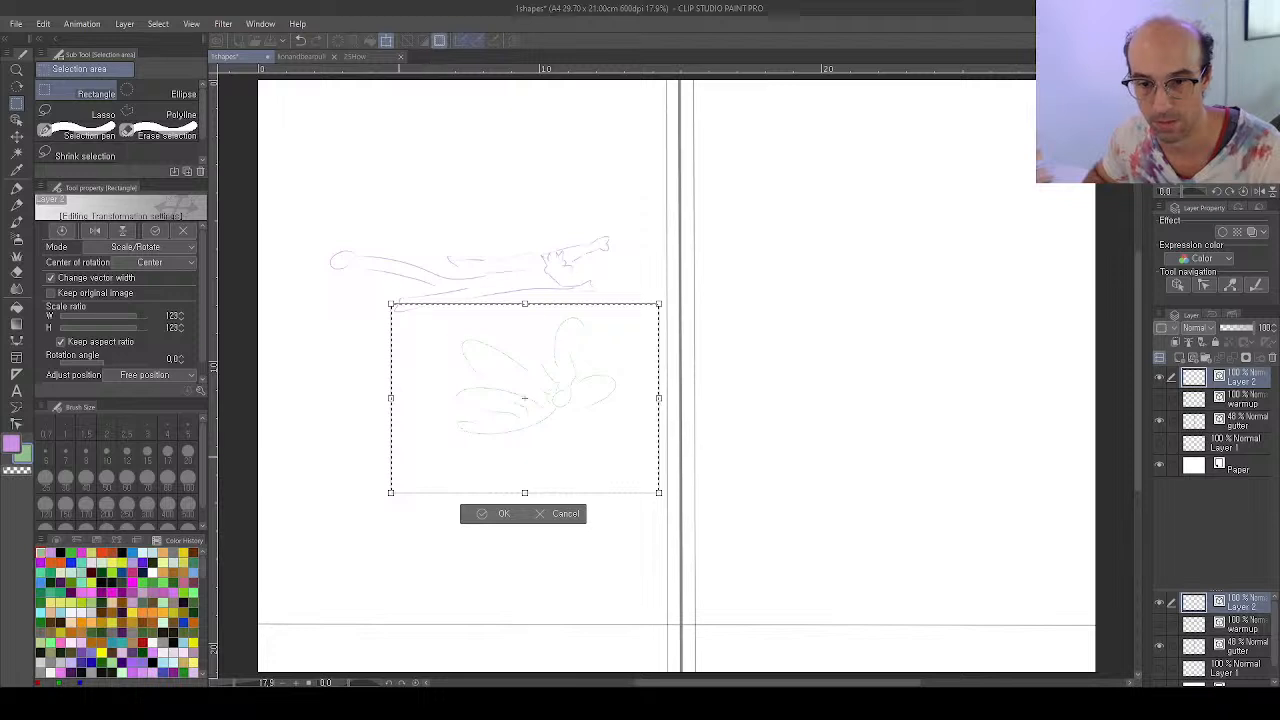
drag(390, 492, 374, 504)
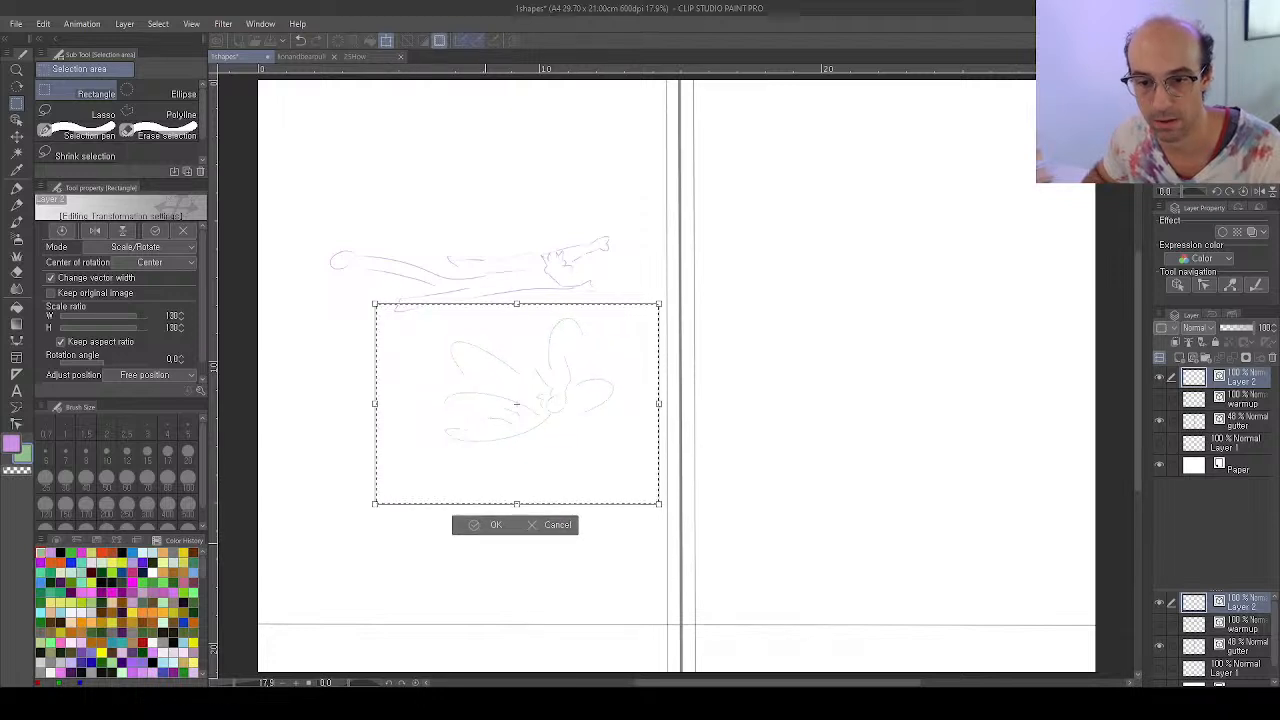
key(Return)
key(ctrl+d)
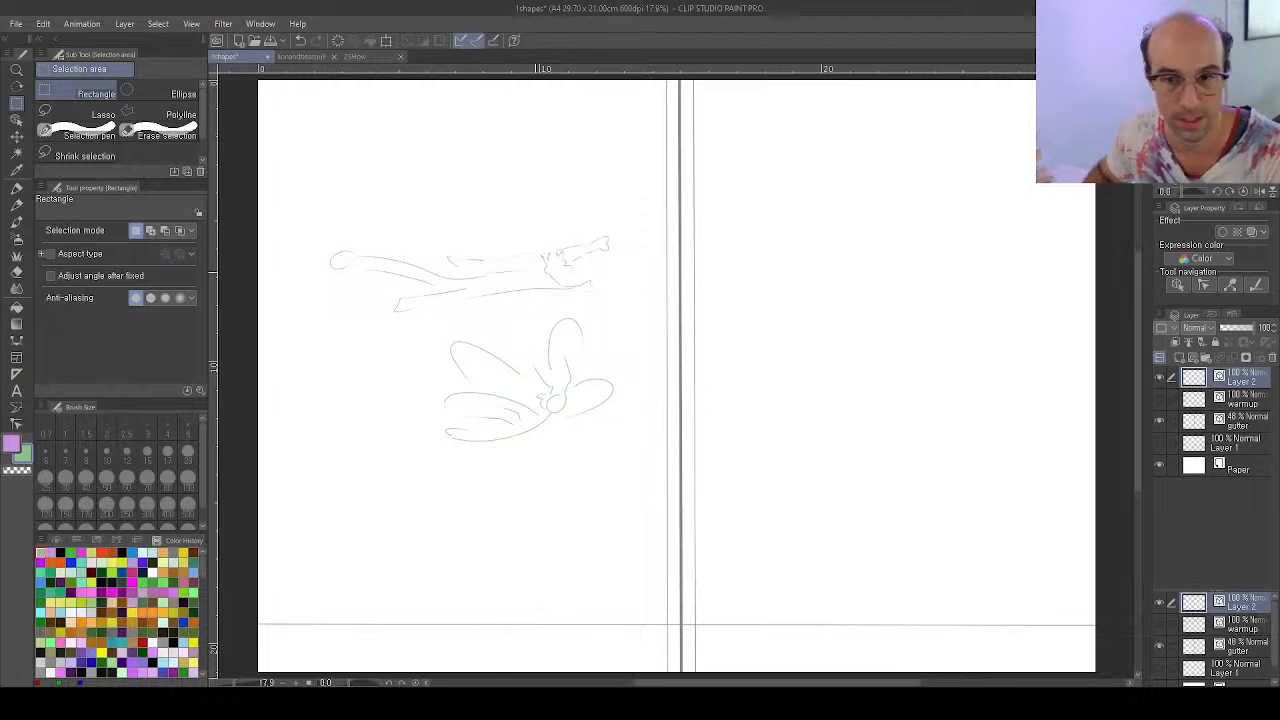
Try circling the heads of the green and lilac figures with the green Felt pen, and undo both circles
key(p)
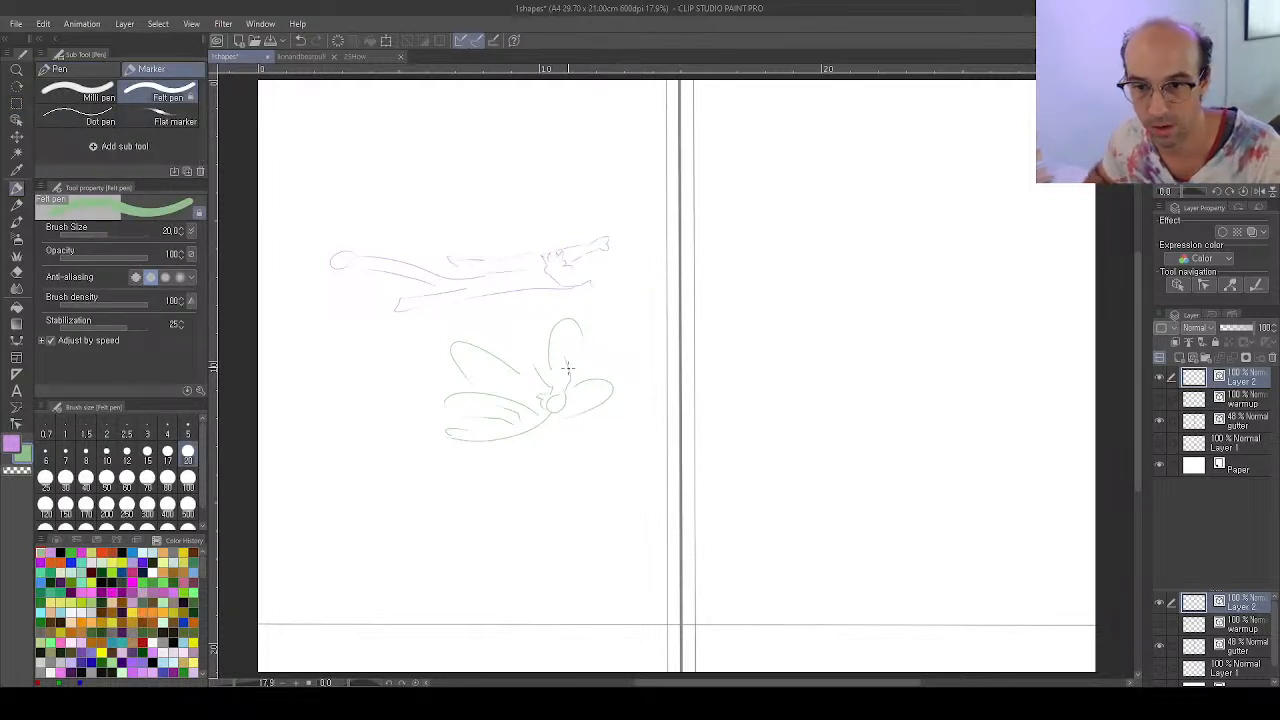
mouse_move(556, 362)
mouse_down()
mouse_move(531, 429)
mouse_move(562, 360)
mouse_up()
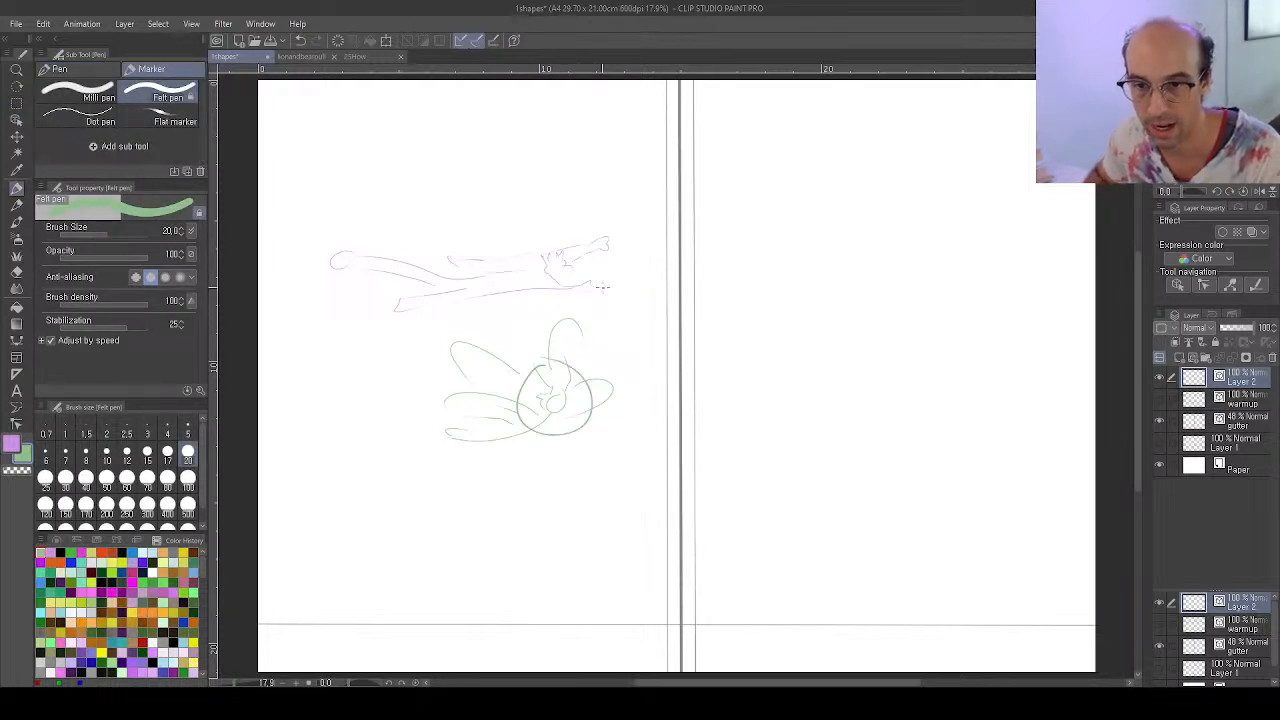
drag(563, 236, 604, 240)
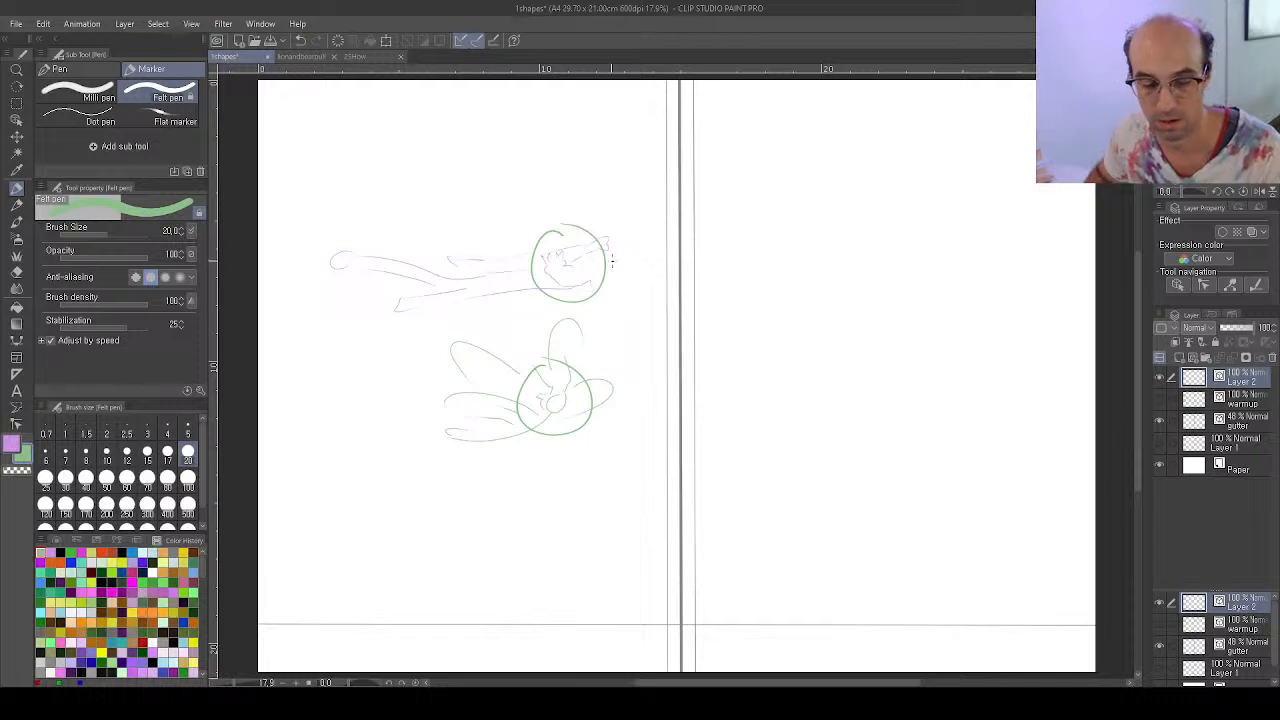
key(ctrl+z)
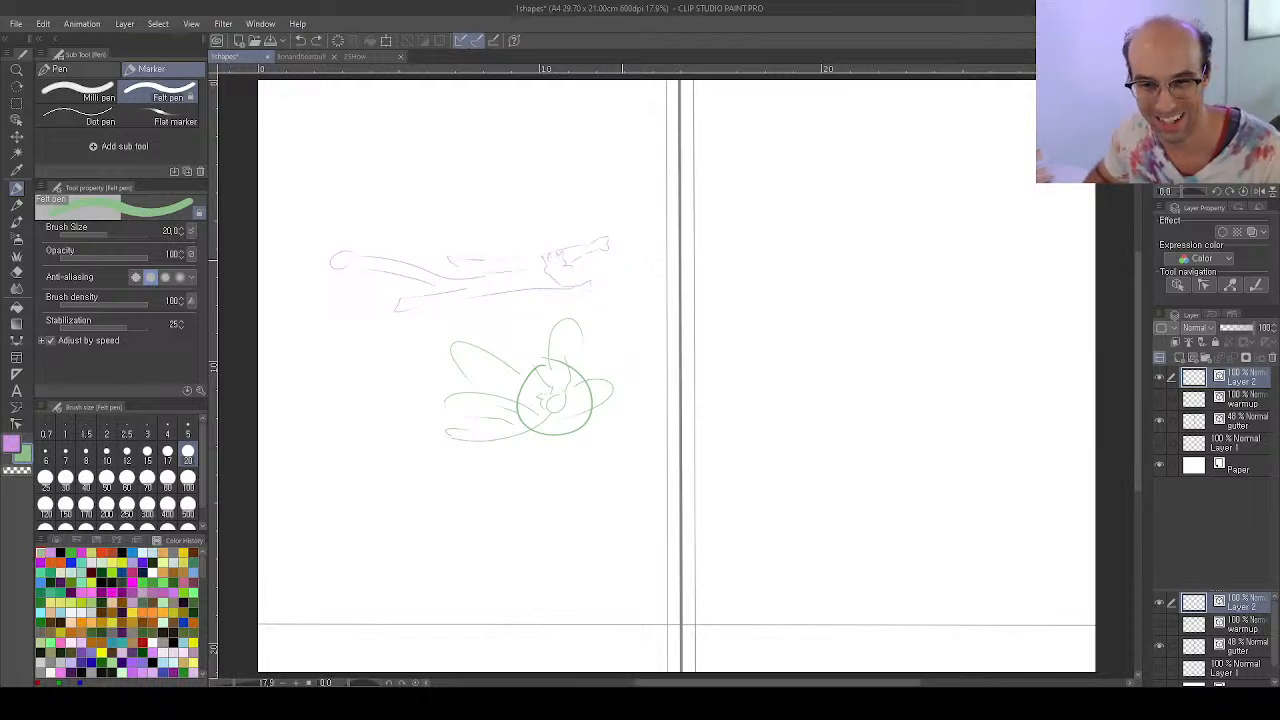
key(ctrl+z)
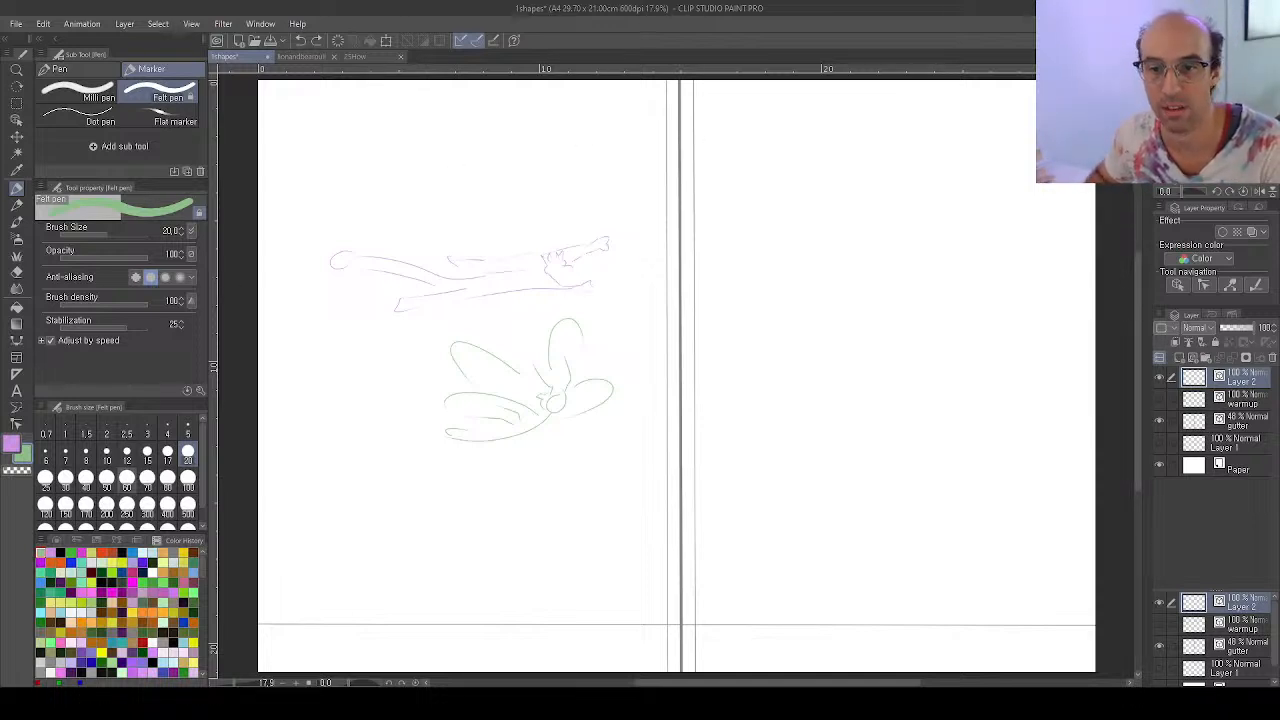
Sample the bear's orange and the lion's yellow from the lionandbearpull drawing as the drawing colors, and return to the shapes page
click(301, 56)
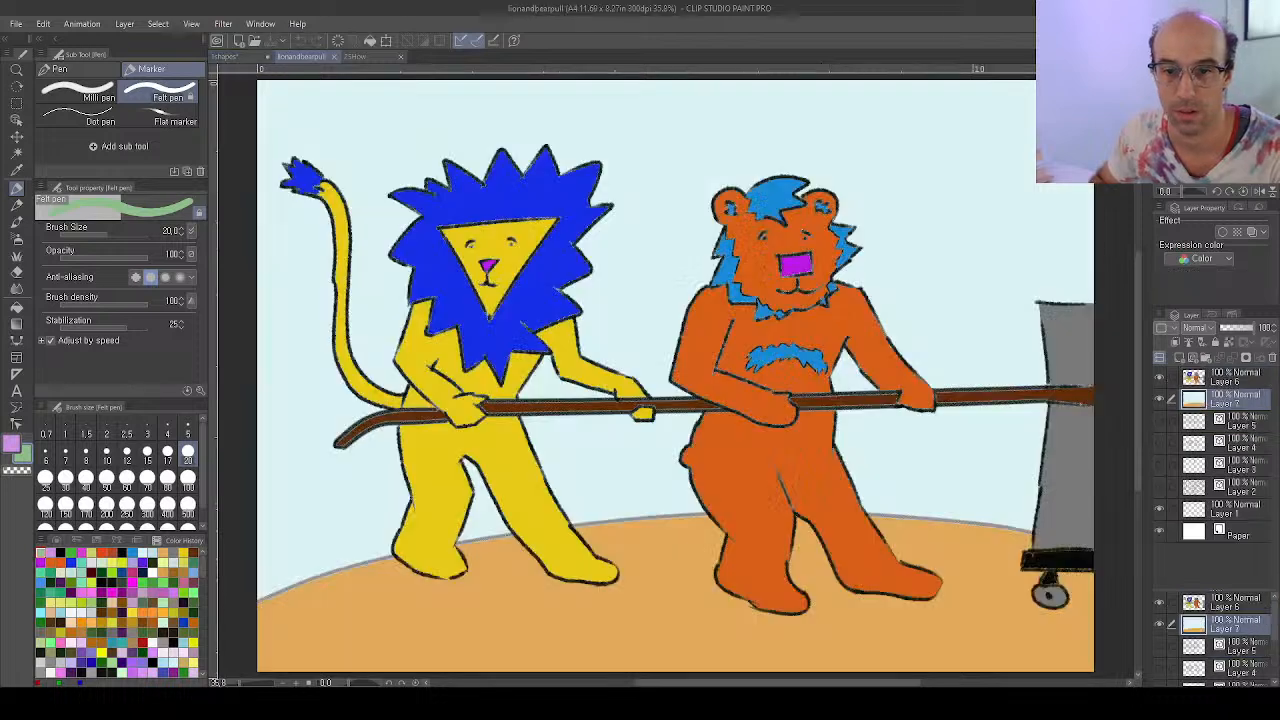
alt+click(705, 422)
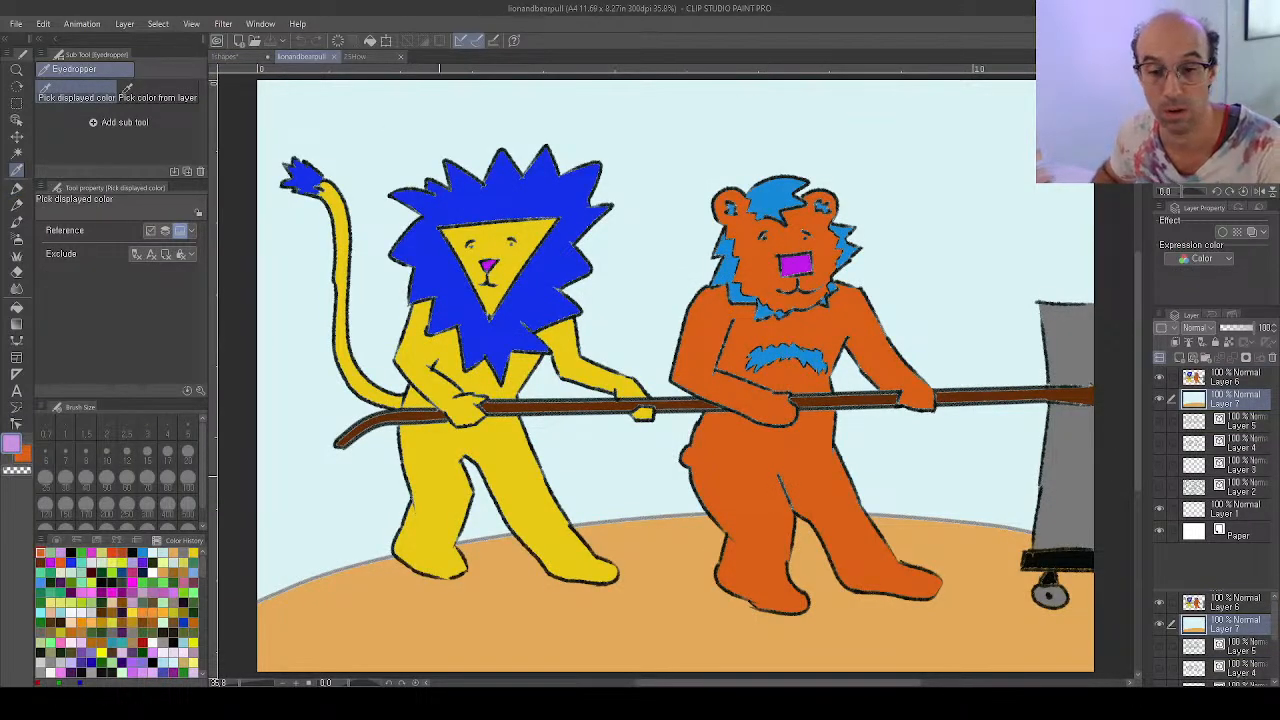
click(427, 451)
click(230, 57)
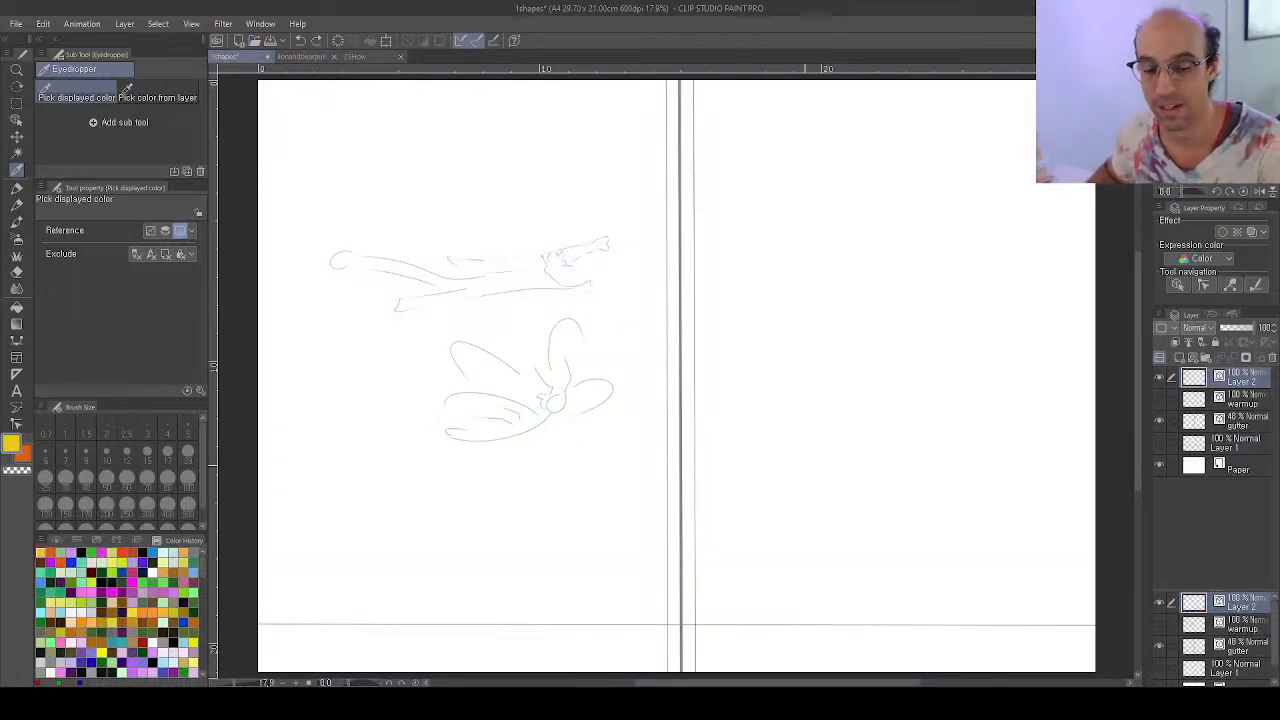
On the facing page, pencil a yellow head from a circle and inverted triangle, with a slanted shoulder line and joint circles below it
key(p)
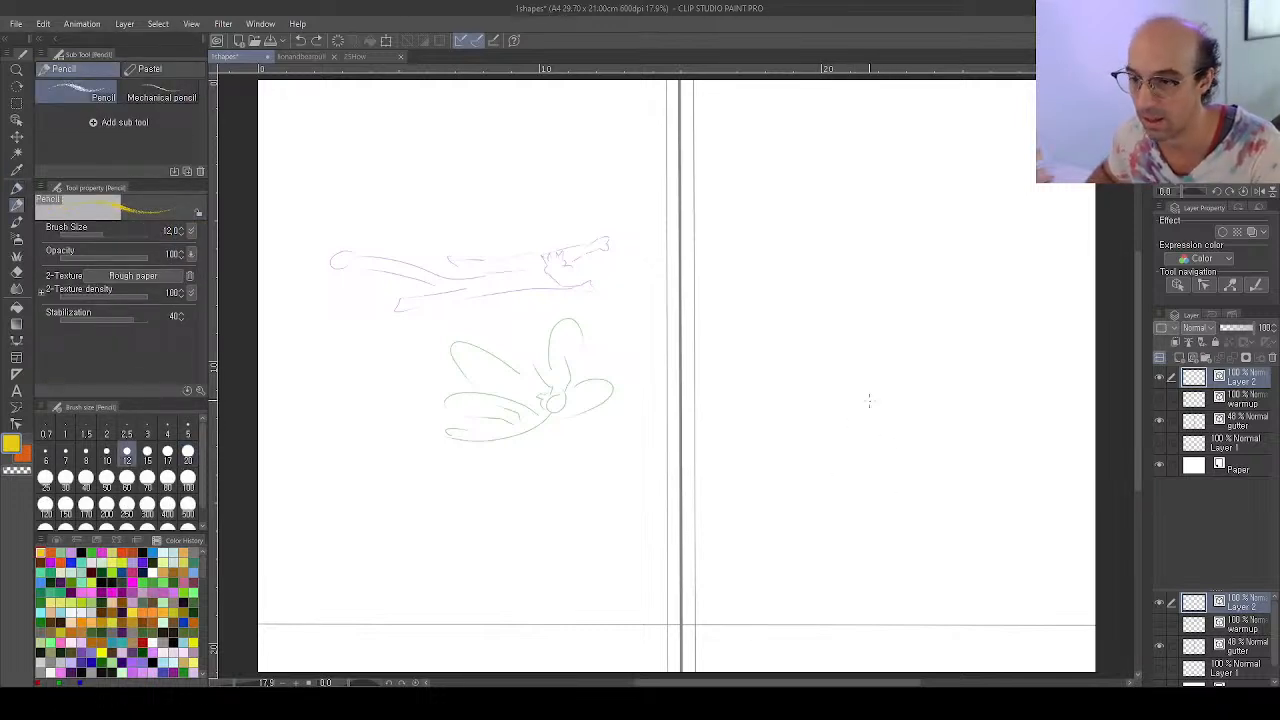
mouse_move(878, 378)
mouse_down()
mouse_move(858, 402)
mouse_move(878, 412)
mouse_up()
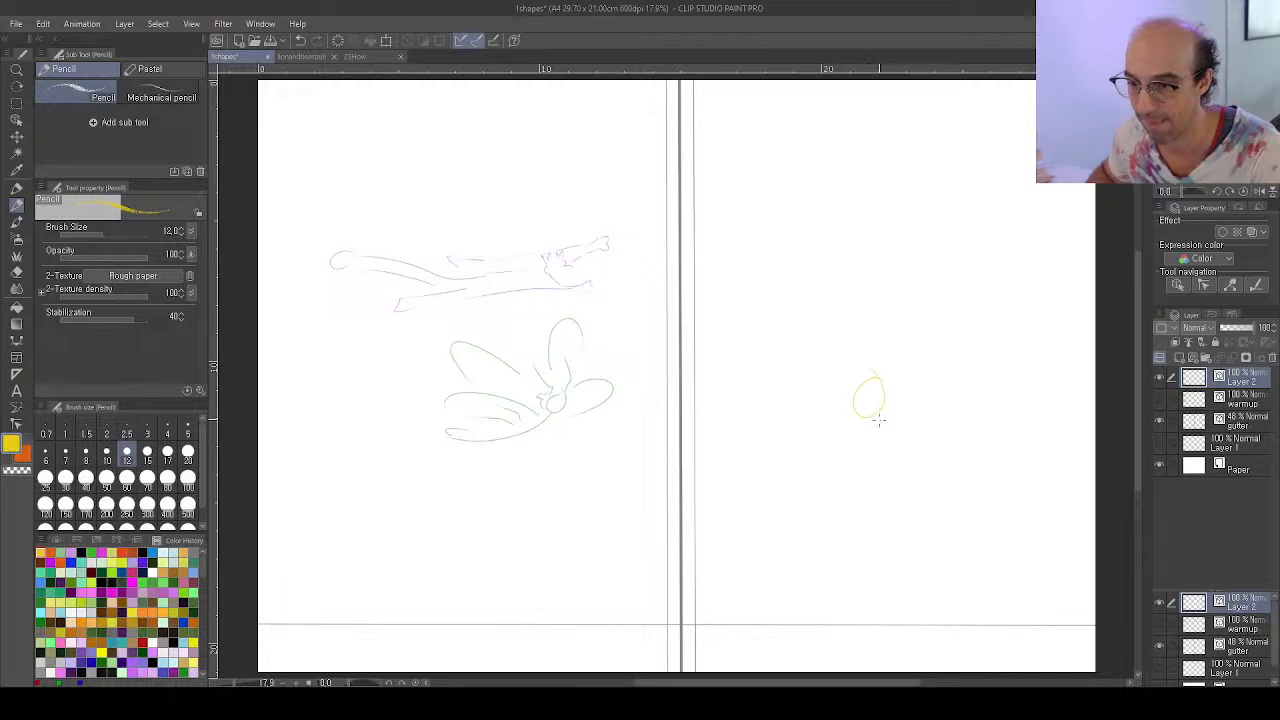
key(ctrl+z)
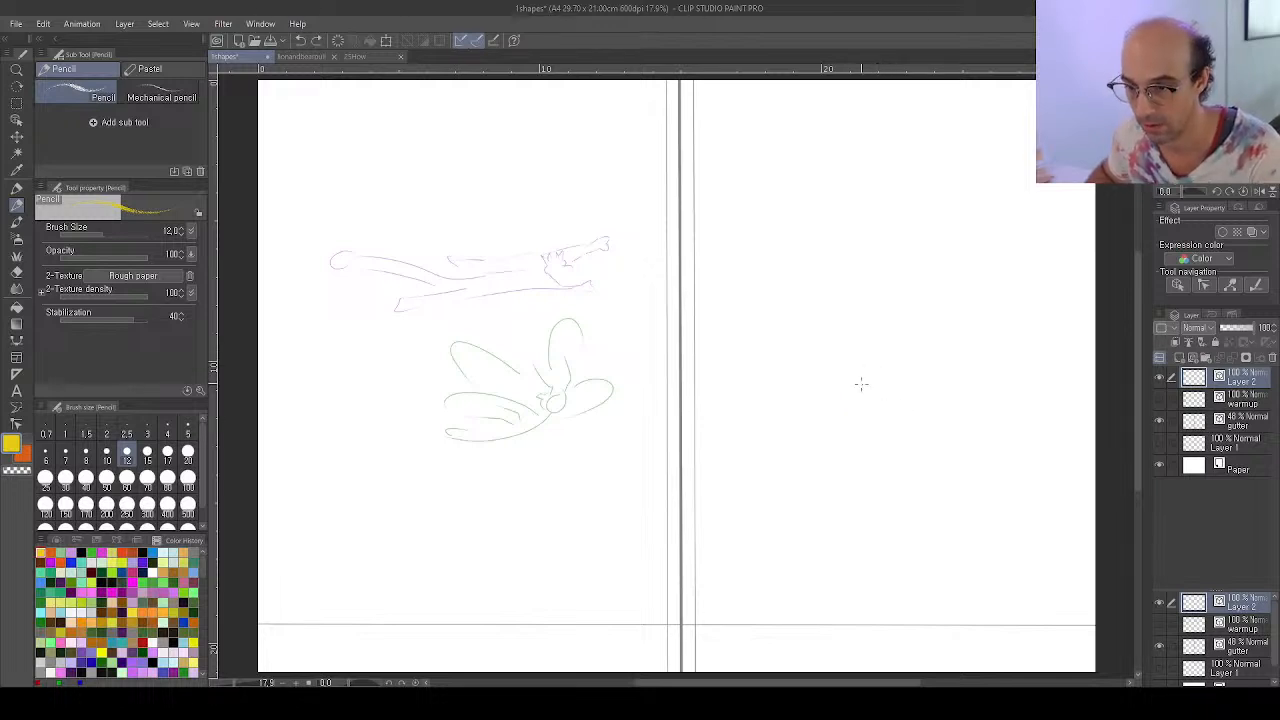
mouse_move(858, 375)
mouse_down()
mouse_move(830, 424)
mouse_move(874, 431)
mouse_move(885, 387)
mouse_move(834, 380)
mouse_move(846, 419)
mouse_move(877, 404)
mouse_move(861, 376)
mouse_move(861, 441)
mouse_move(883, 381)
mouse_move(872, 436)
mouse_up()
key(ctrl+z)
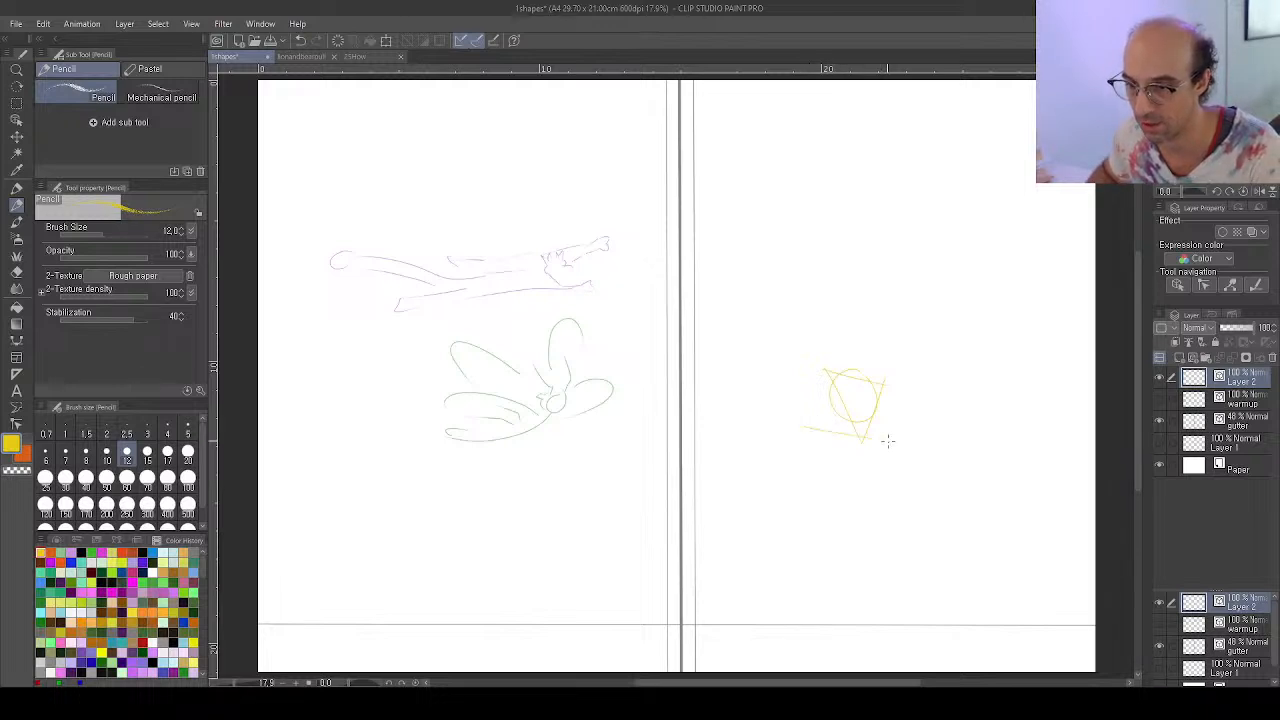
key(ctrl+z)
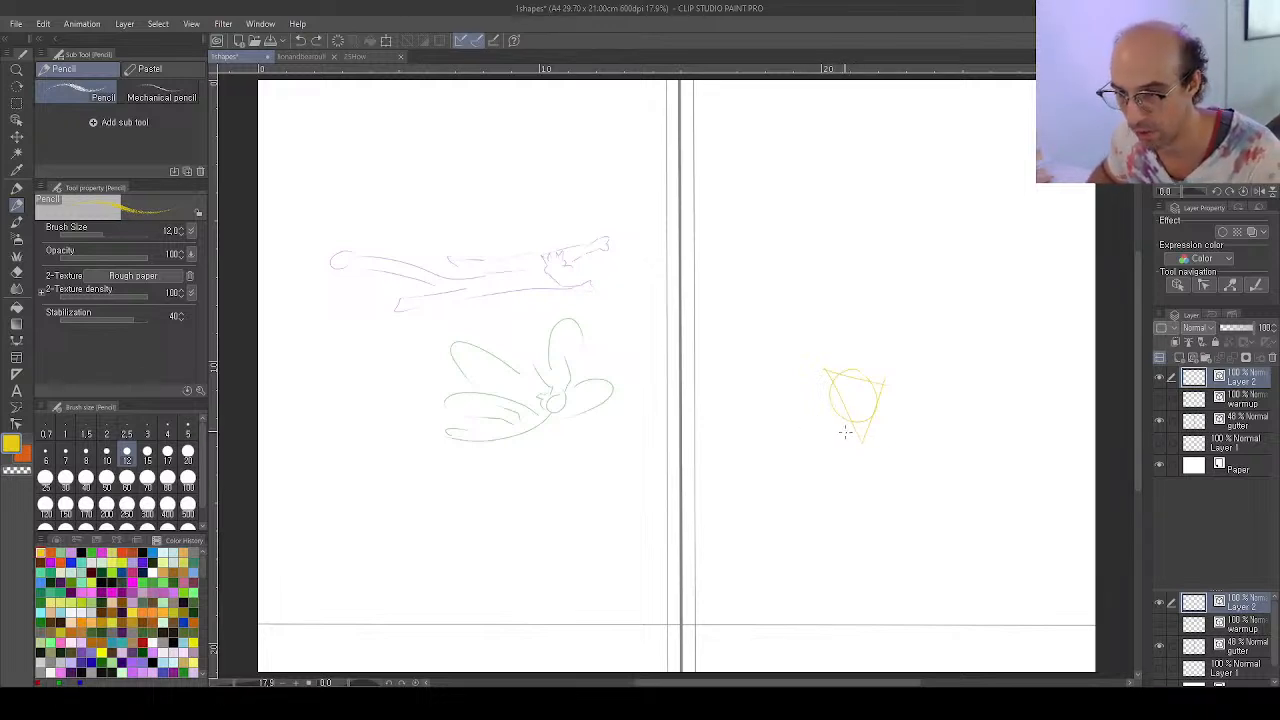
drag(852, 431, 800, 437)
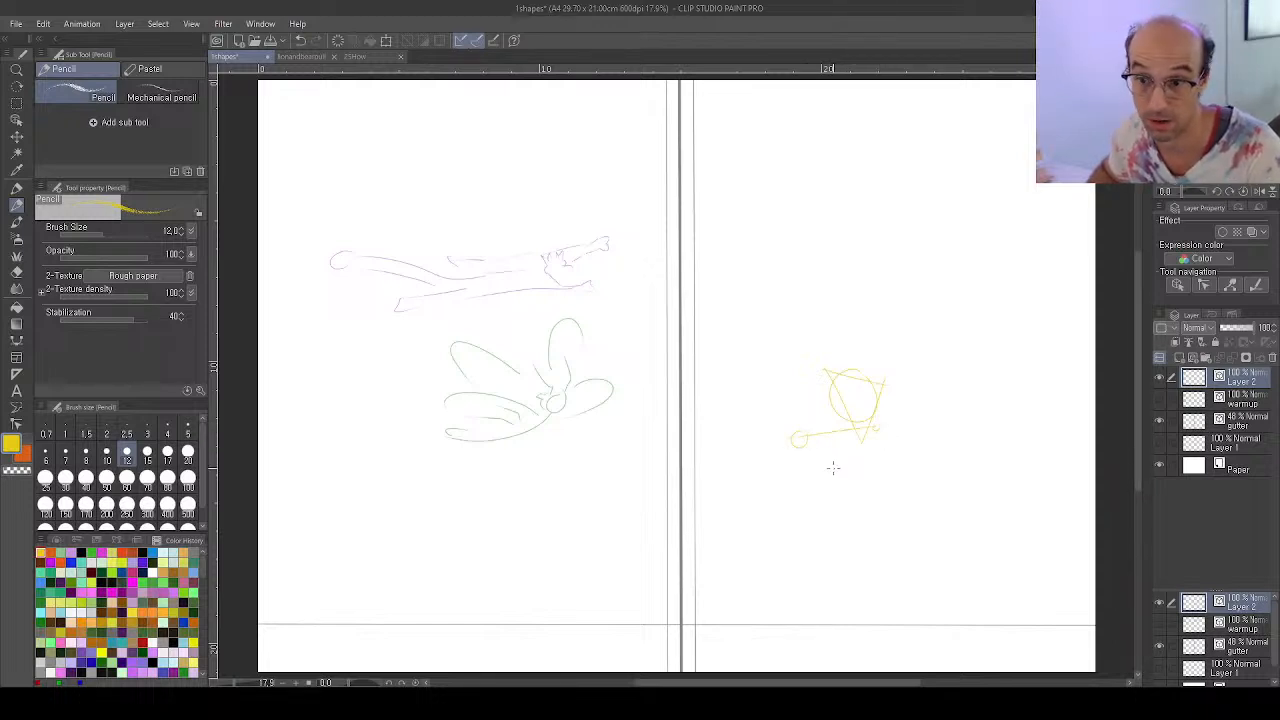
Pencil both yellow arms from the shoulder joints, one bent in toward the waist and one reaching outward, each ending in a simple hand
mouse_move(799, 442)
mouse_down()
mouse_move(780, 488)
mouse_move(858, 525)
mouse_move(821, 514)
mouse_move(845, 525)
mouse_move(834, 490)
mouse_up()
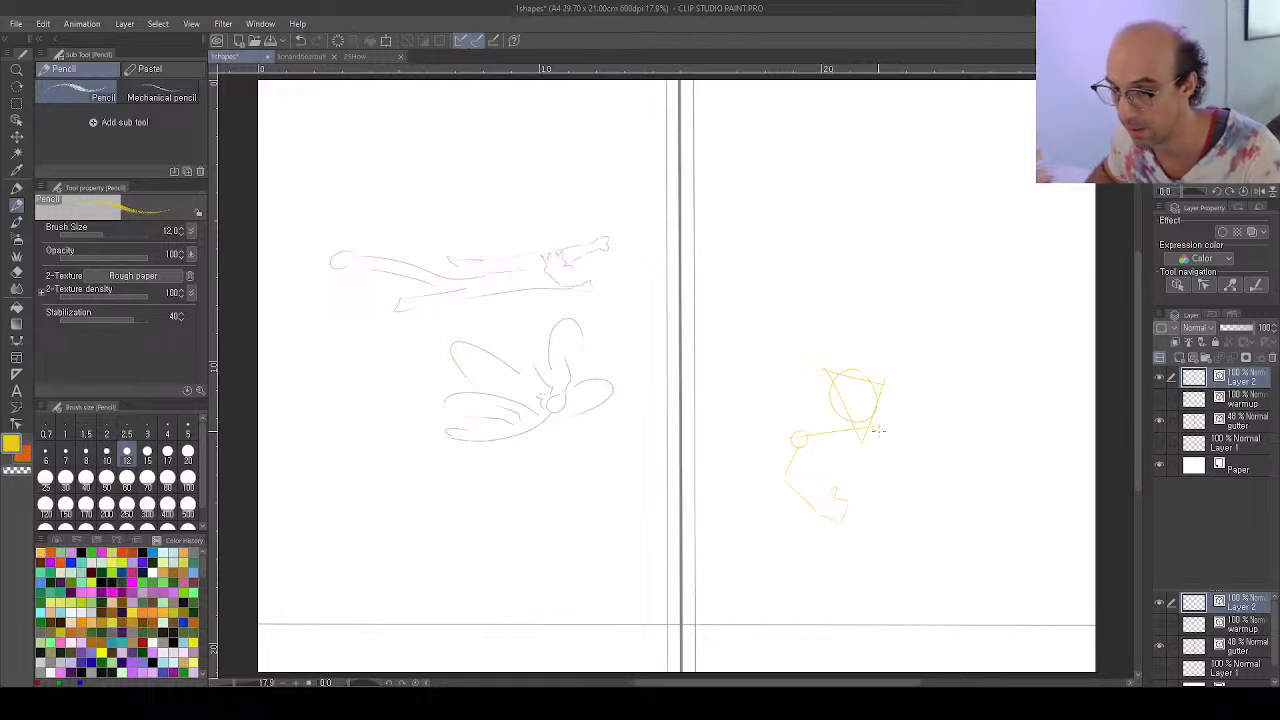
drag(878, 430, 906, 480)
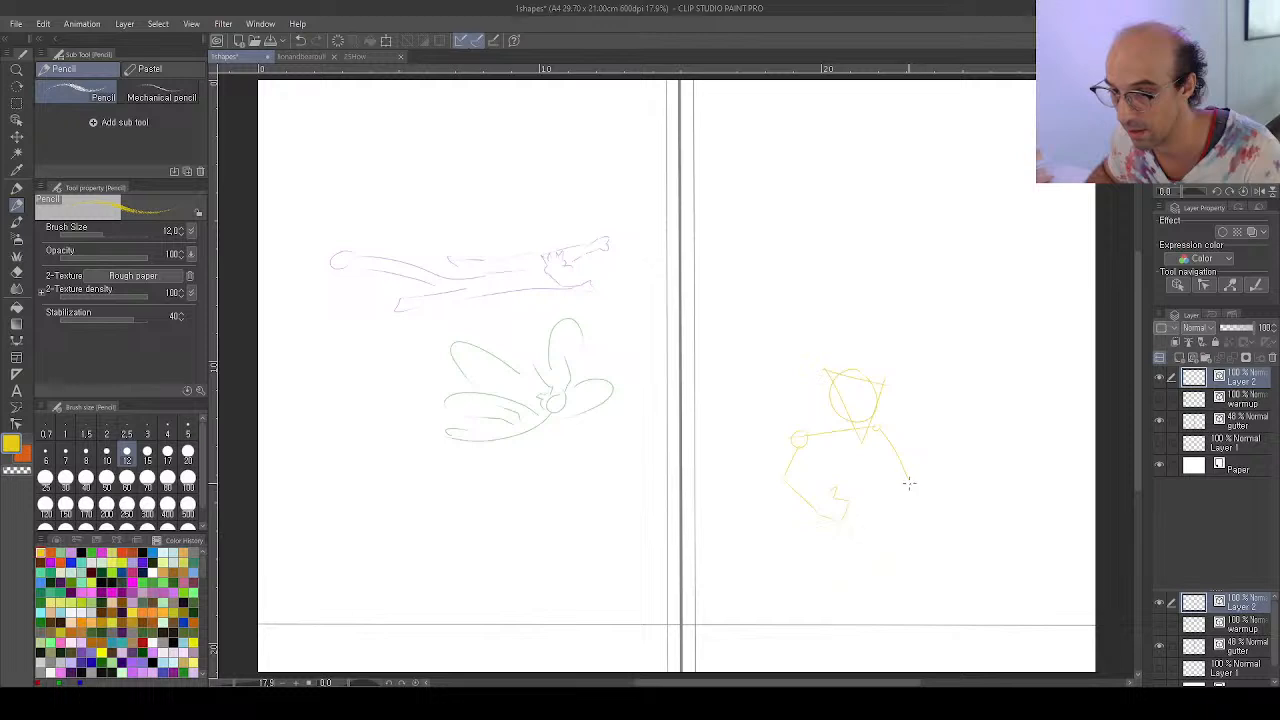
key(ctrl+z)
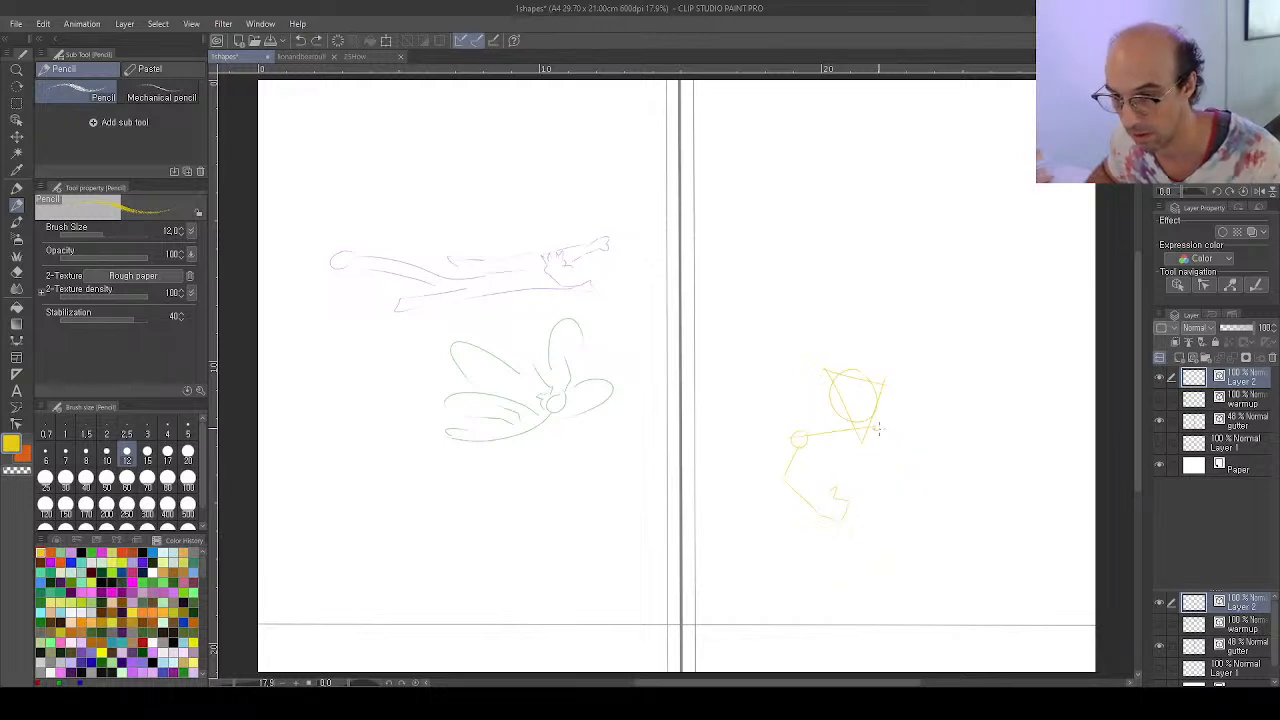
drag(904, 474, 903, 479)
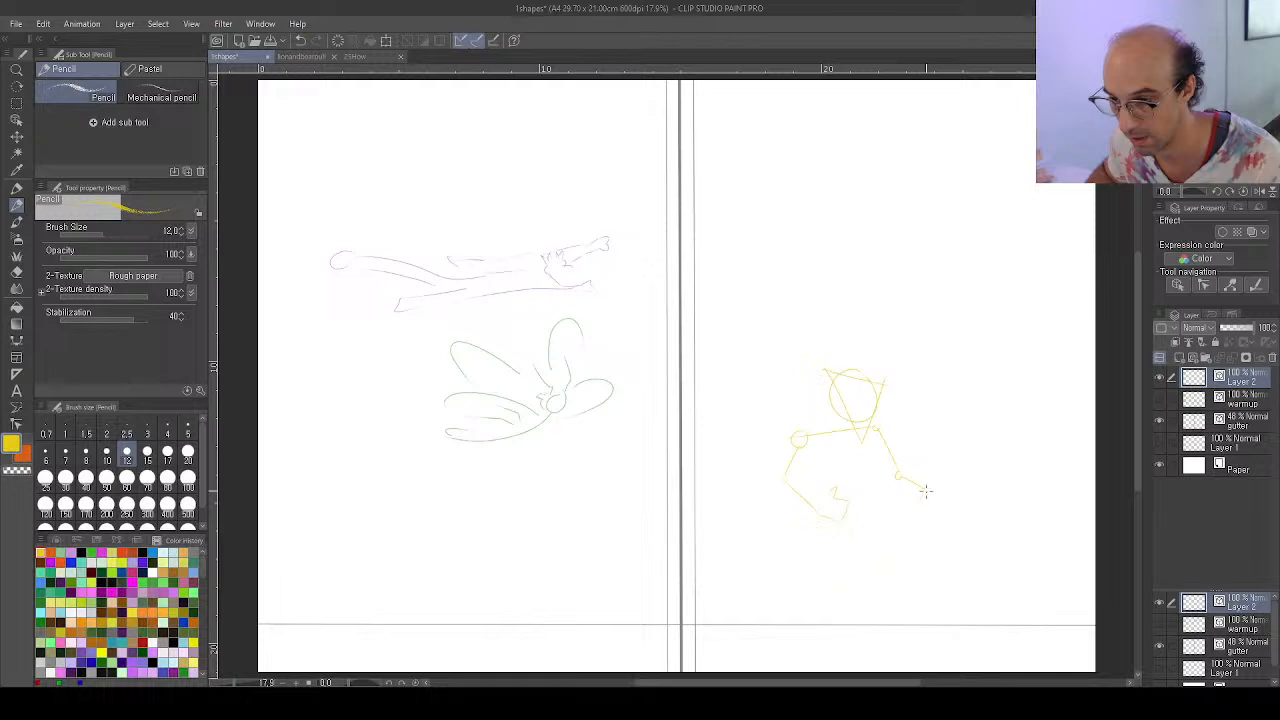
drag(931, 491, 920, 510)
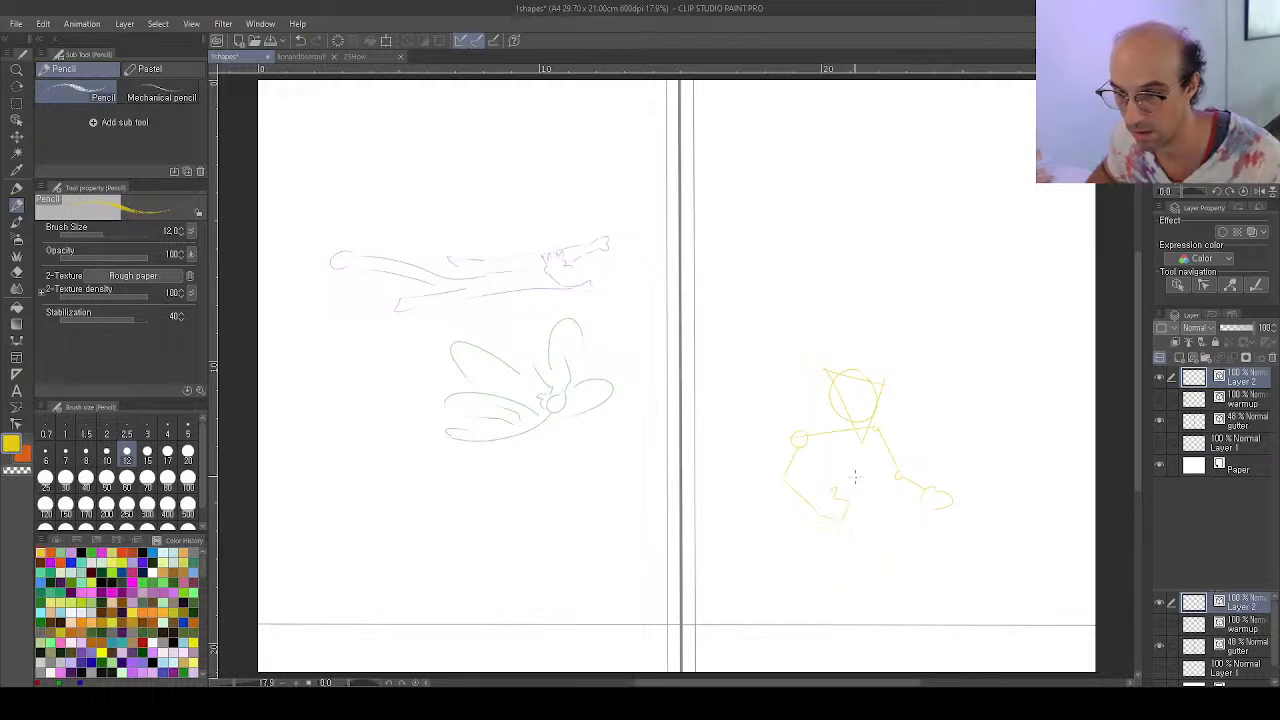
Pencil the yellow figure's curved torso line, tilted hip shape and two bent legs ending in flat feet
mouse_move(838, 451)
mouse_down()
mouse_move(814, 472)
mouse_move(818, 524)
mouse_move(840, 528)
mouse_move(816, 537)
mouse_up()
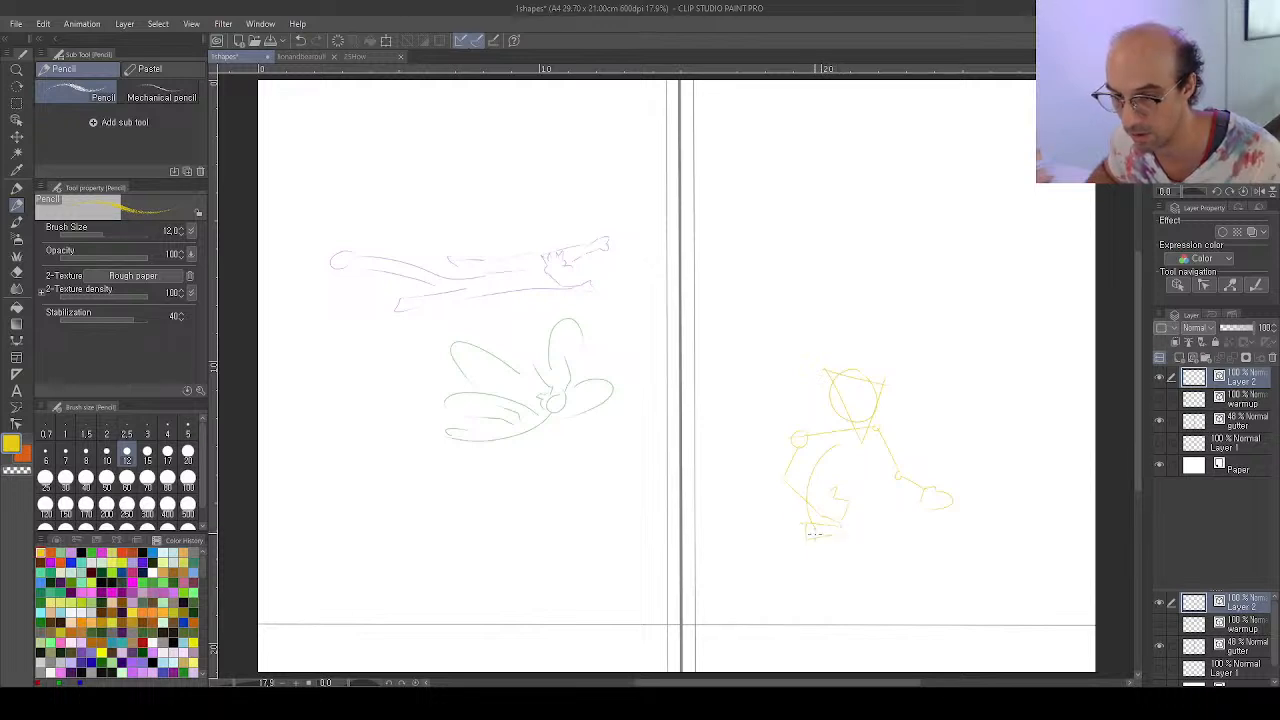
key(ctrl+z)
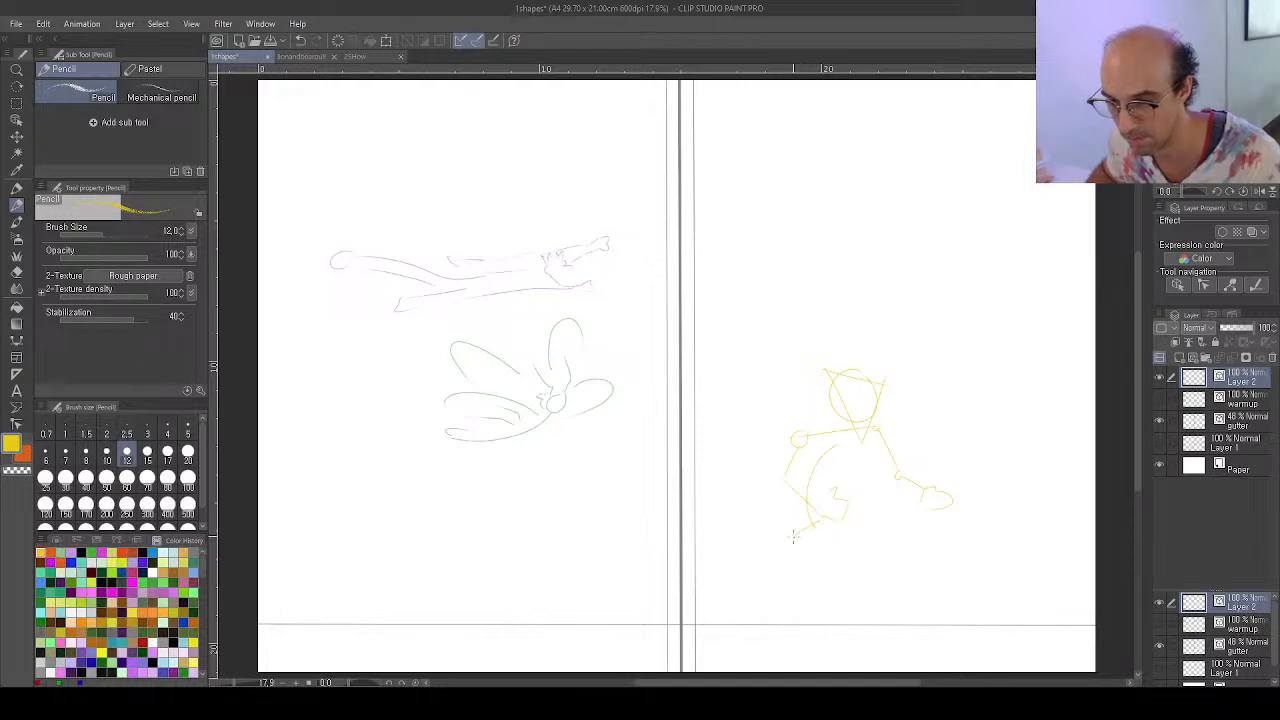
mouse_move(821, 517)
mouse_down()
mouse_move(853, 546)
mouse_move(797, 536)
mouse_move(808, 551)
mouse_move(844, 533)
mouse_up()
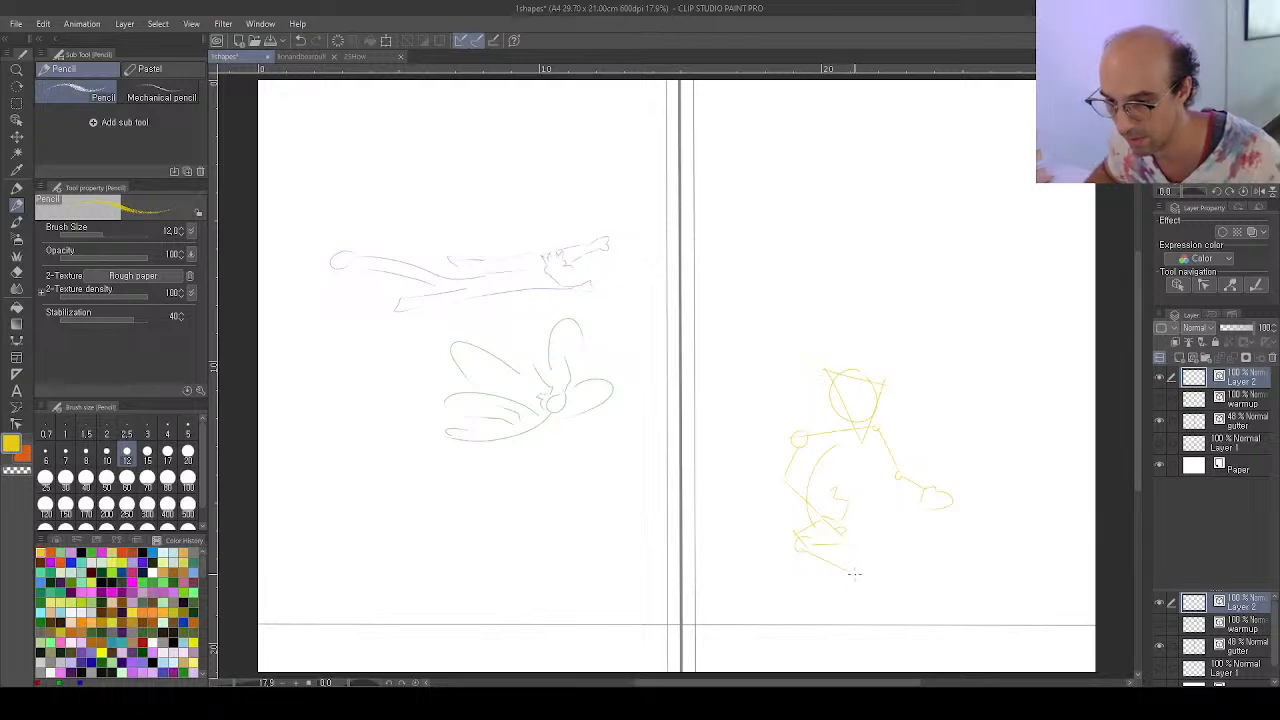
mouse_move(855, 574)
mouse_down()
mouse_move(867, 605)
mouse_move(848, 611)
mouse_move(886, 601)
mouse_up()
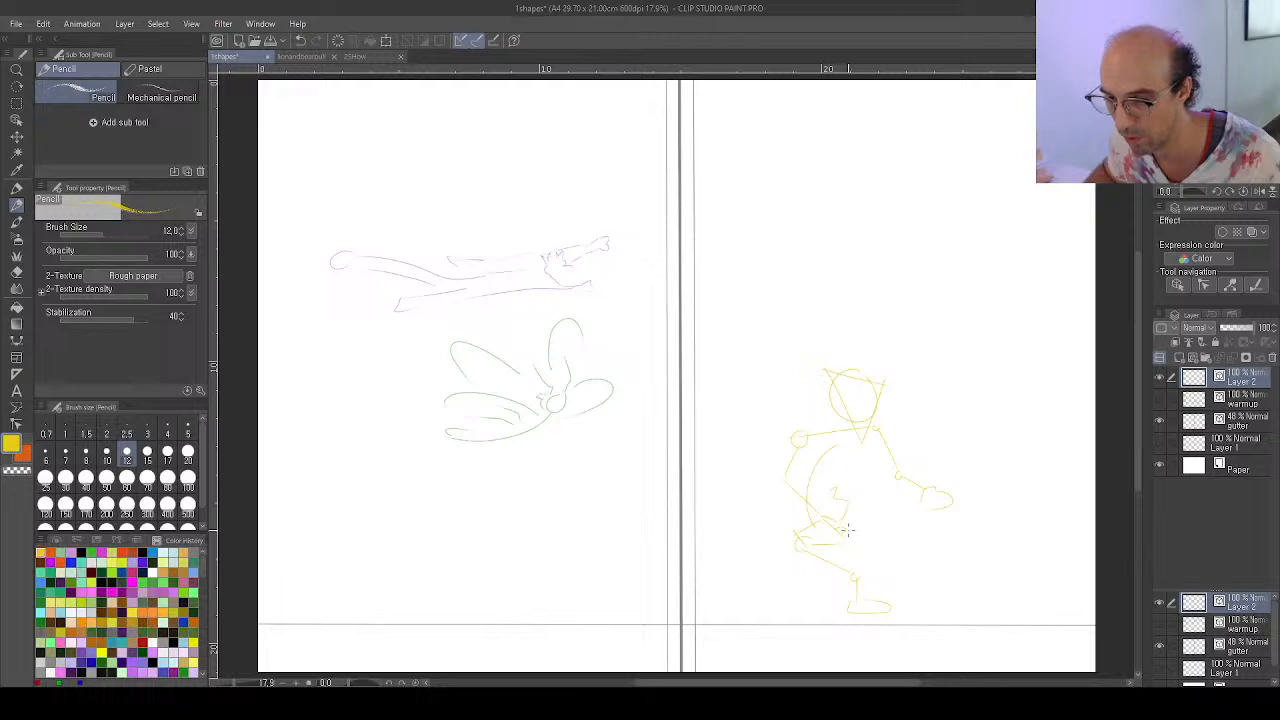
drag(845, 530, 890, 560)
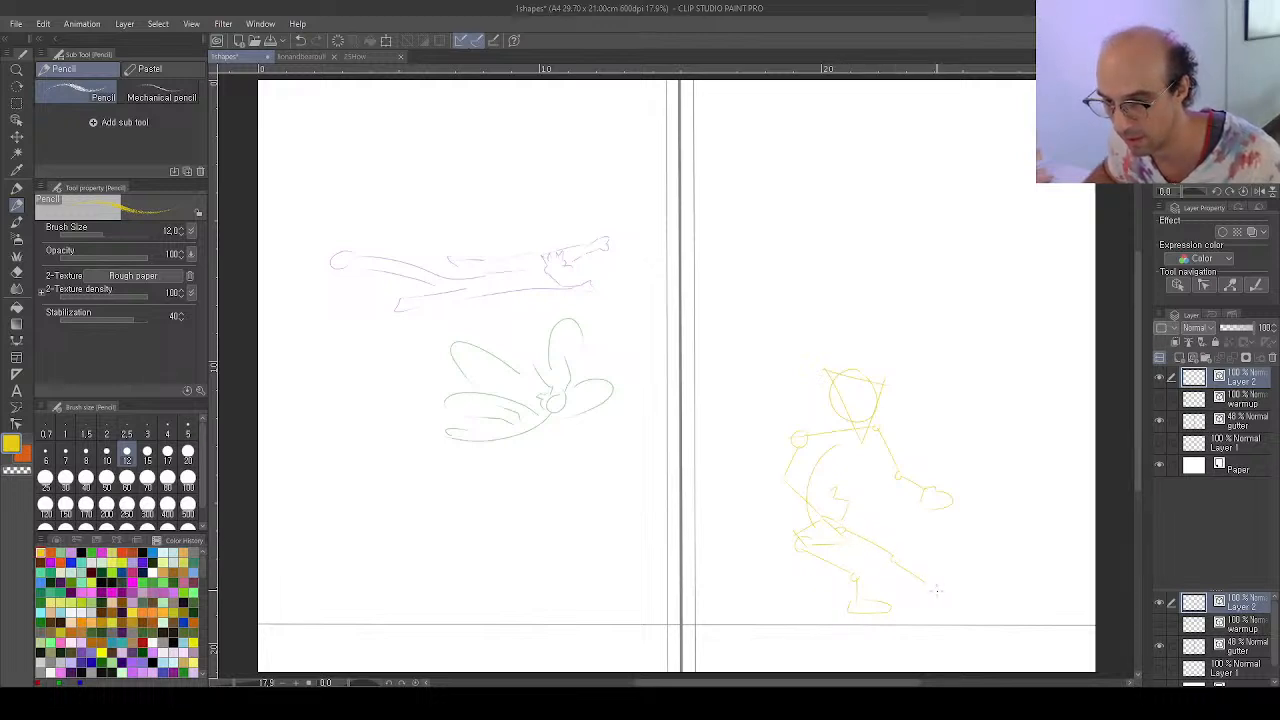
mouse_move(932, 595)
mouse_down()
mouse_move(957, 599)
mouse_move(942, 588)
mouse_up()
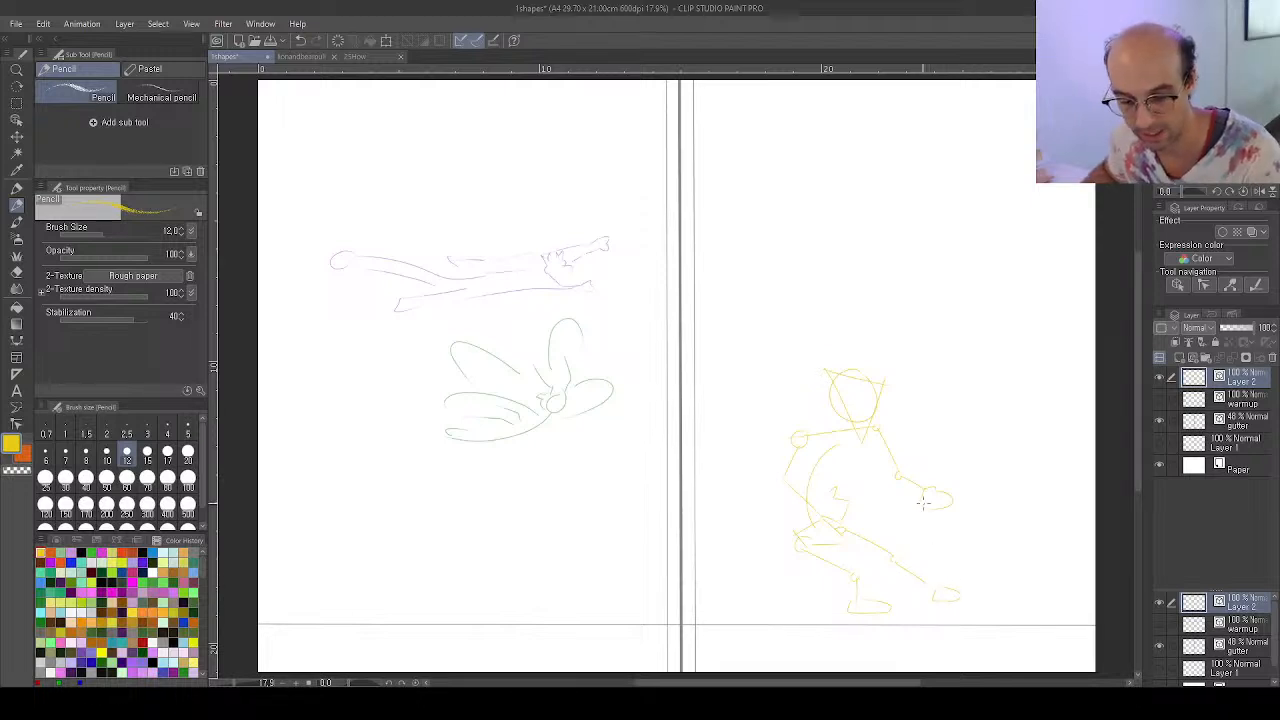
Select the yellow figure with a rectangle, move it closer to the gutter, apply the transformation and deselect
key(m)
drag(725, 492, 1014, 619)
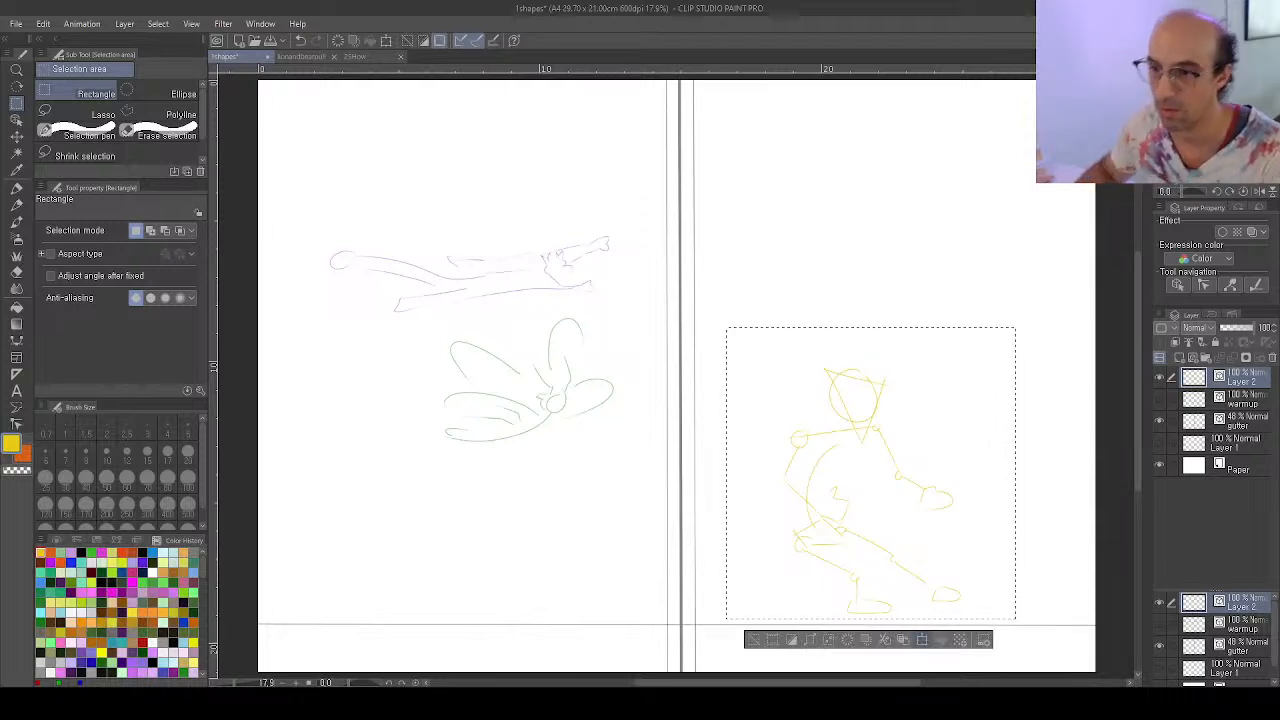
key(ctrl+t)
drag(870, 472, 804, 463)
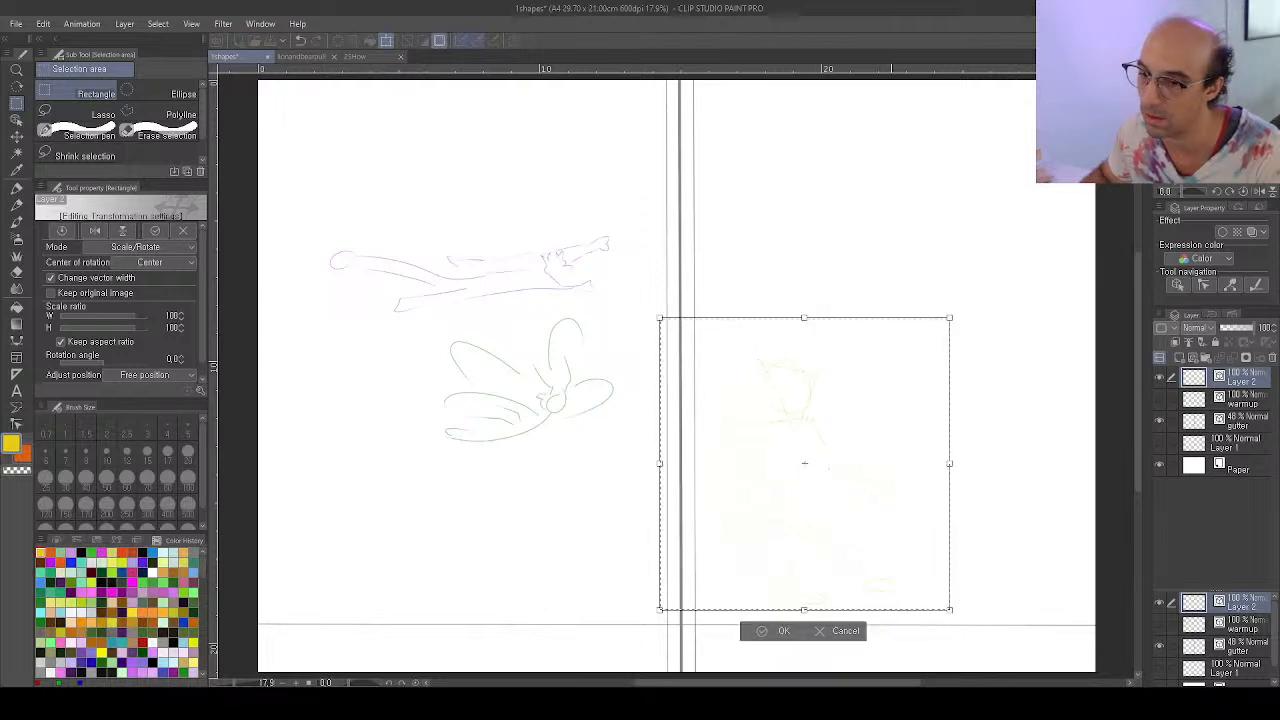
key(Return)
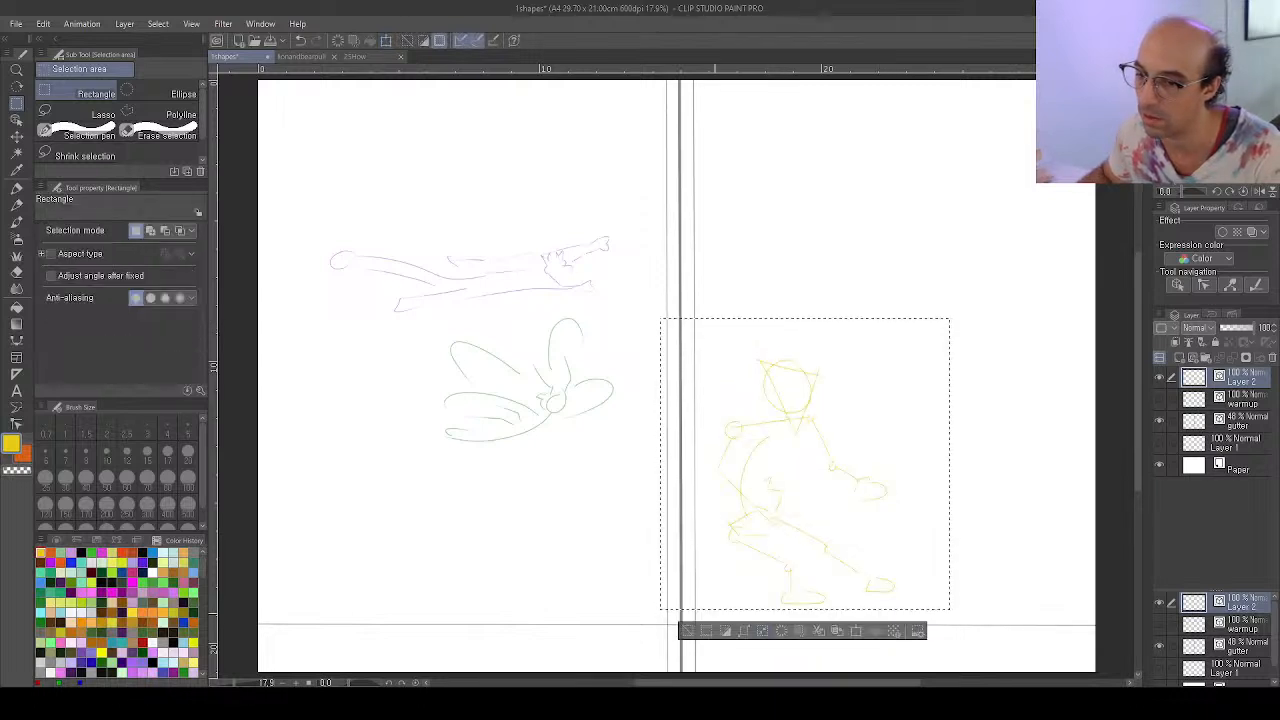
key(ctrl+d)
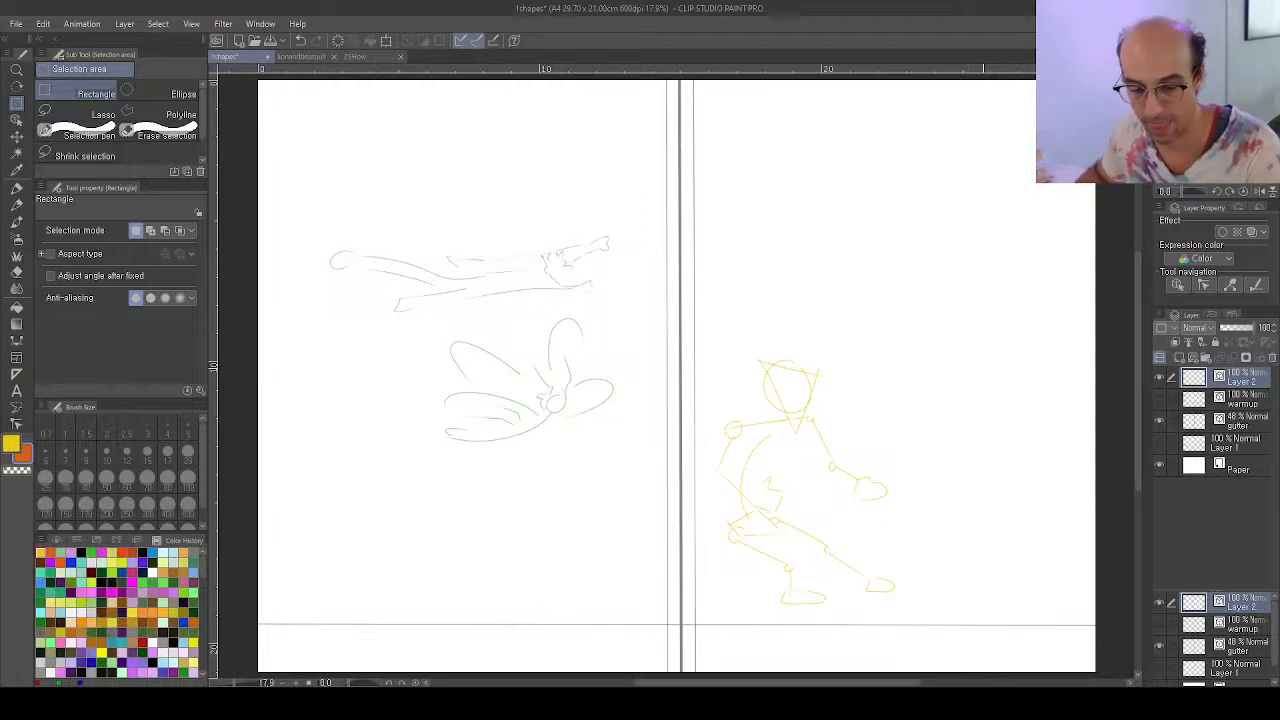
Beside the yellow figure, pencil an orange head from a circle and square, with a slanted shoulder line and joint circles beneath it
key(p)
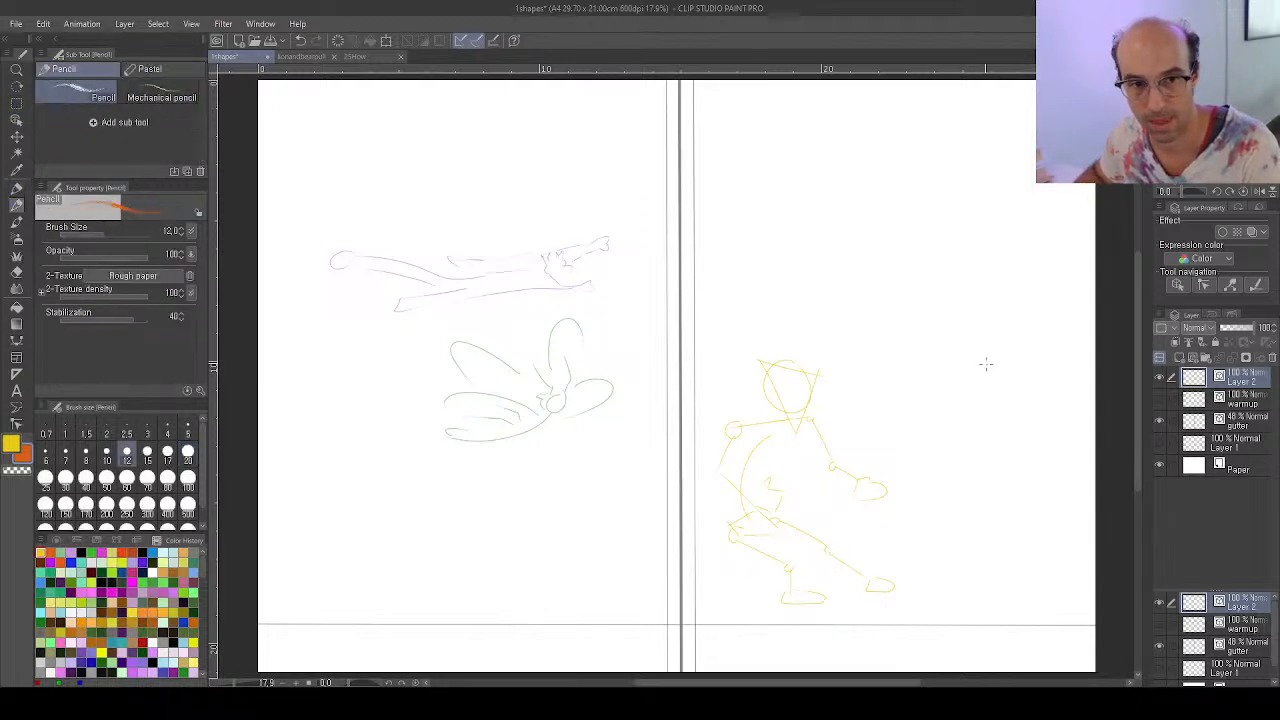
key(p)
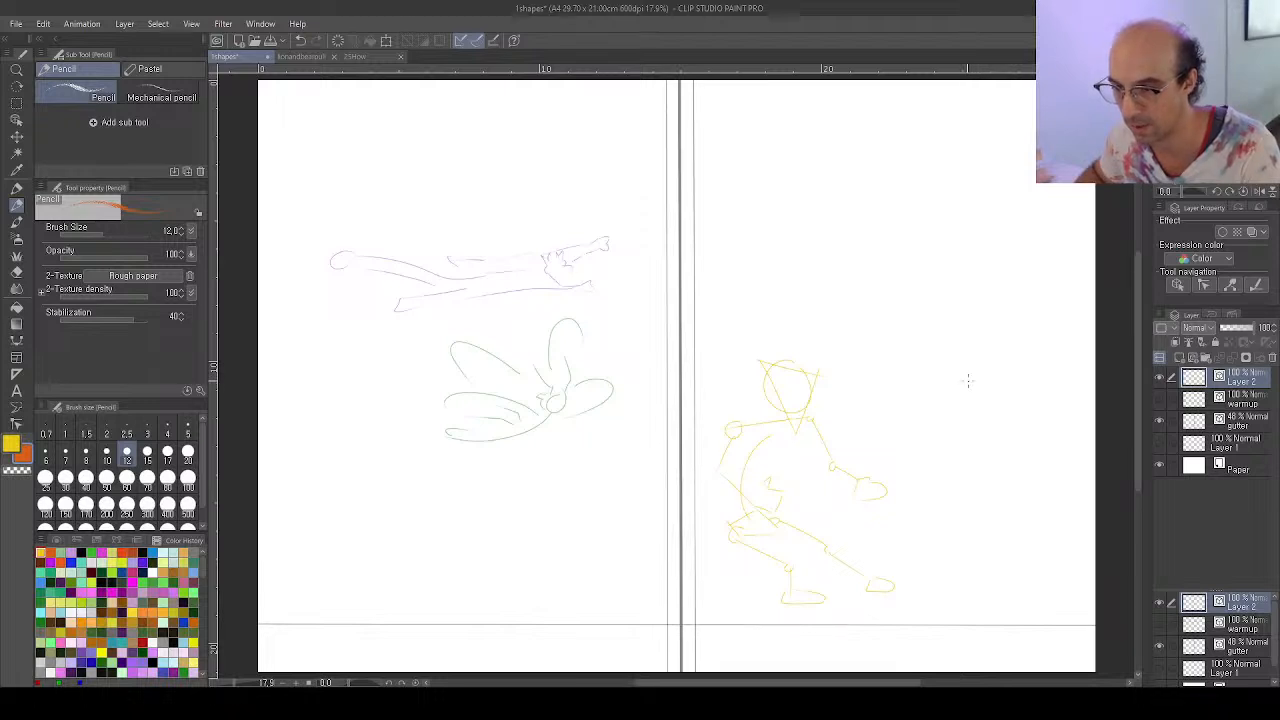
mouse_move(963, 367)
mouse_down()
mouse_move(933, 379)
mouse_move(955, 421)
mouse_move(936, 372)
mouse_move(995, 368)
mouse_move(993, 412)
mouse_move(934, 417)
mouse_up()
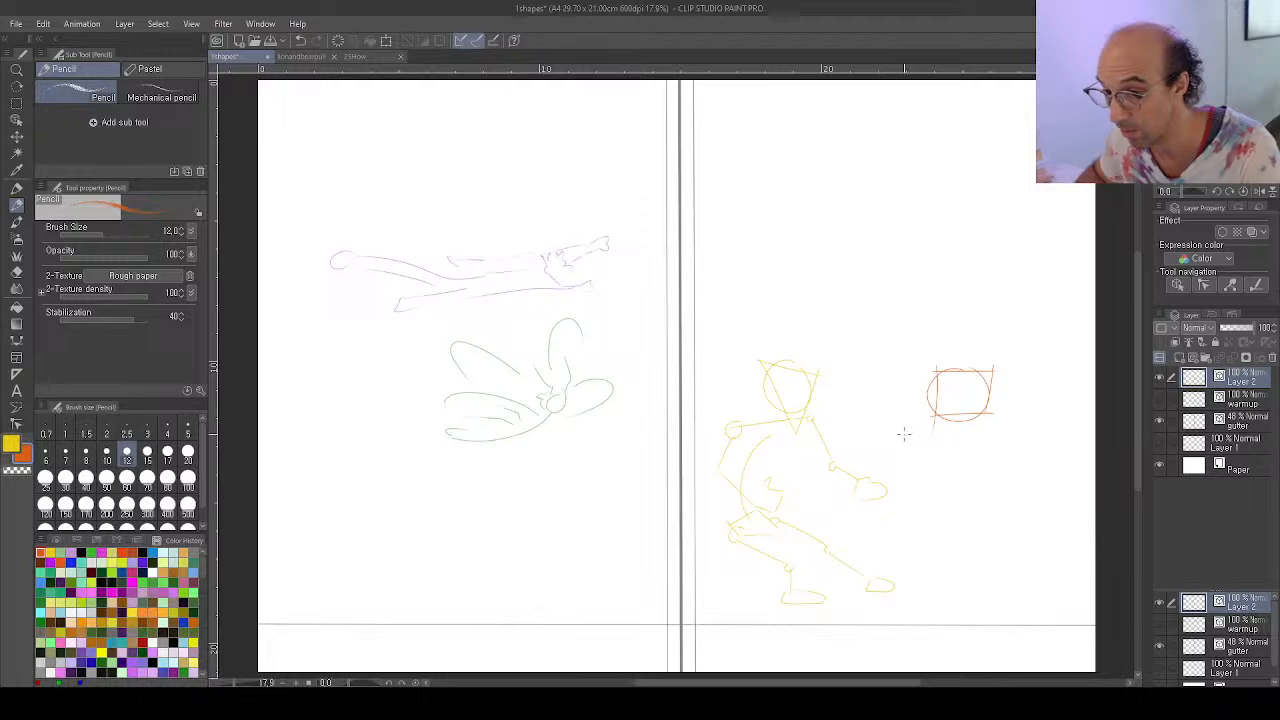
drag(904, 433, 1030, 432)
key(ctrl+z)
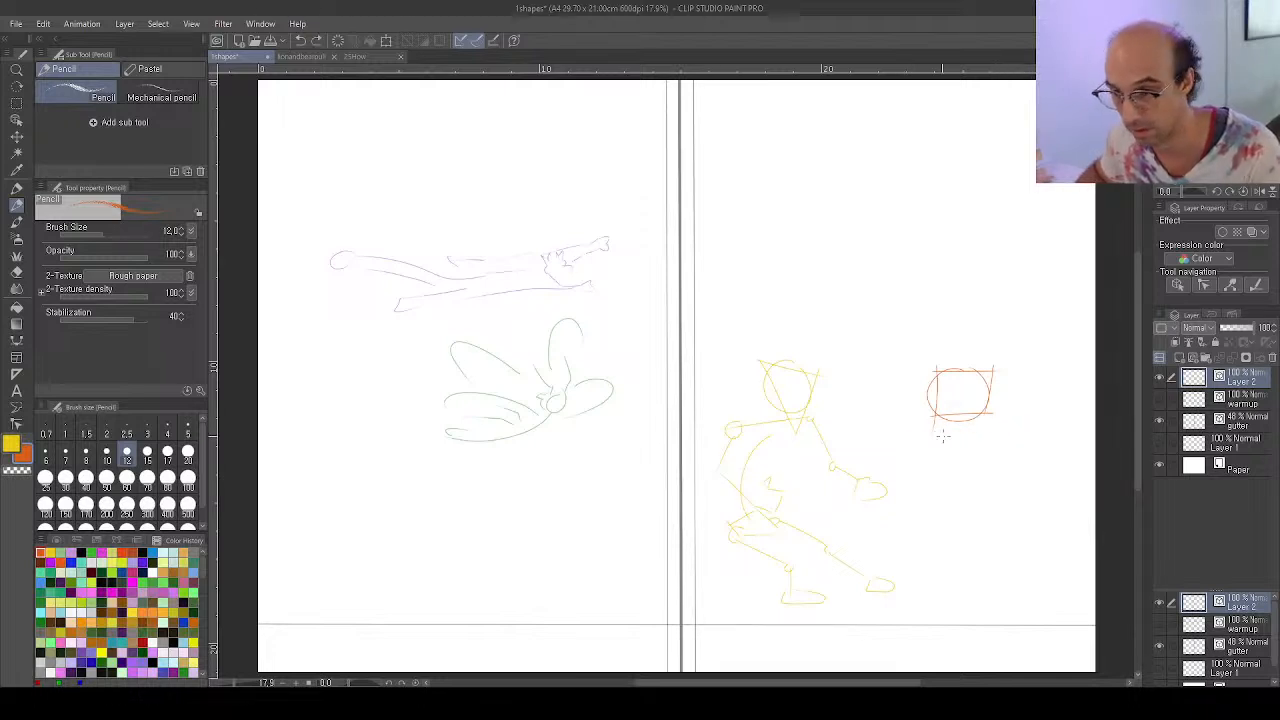
drag(915, 438, 1004, 421)
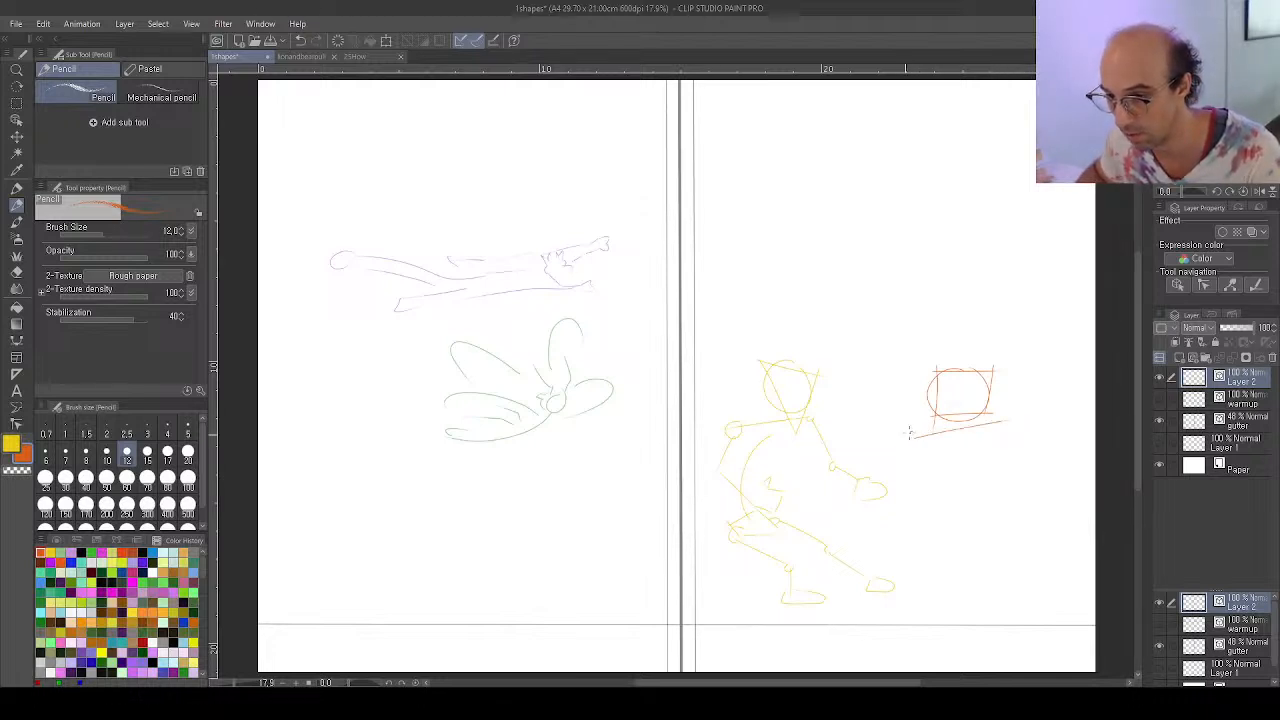
drag(920, 434, 918, 433)
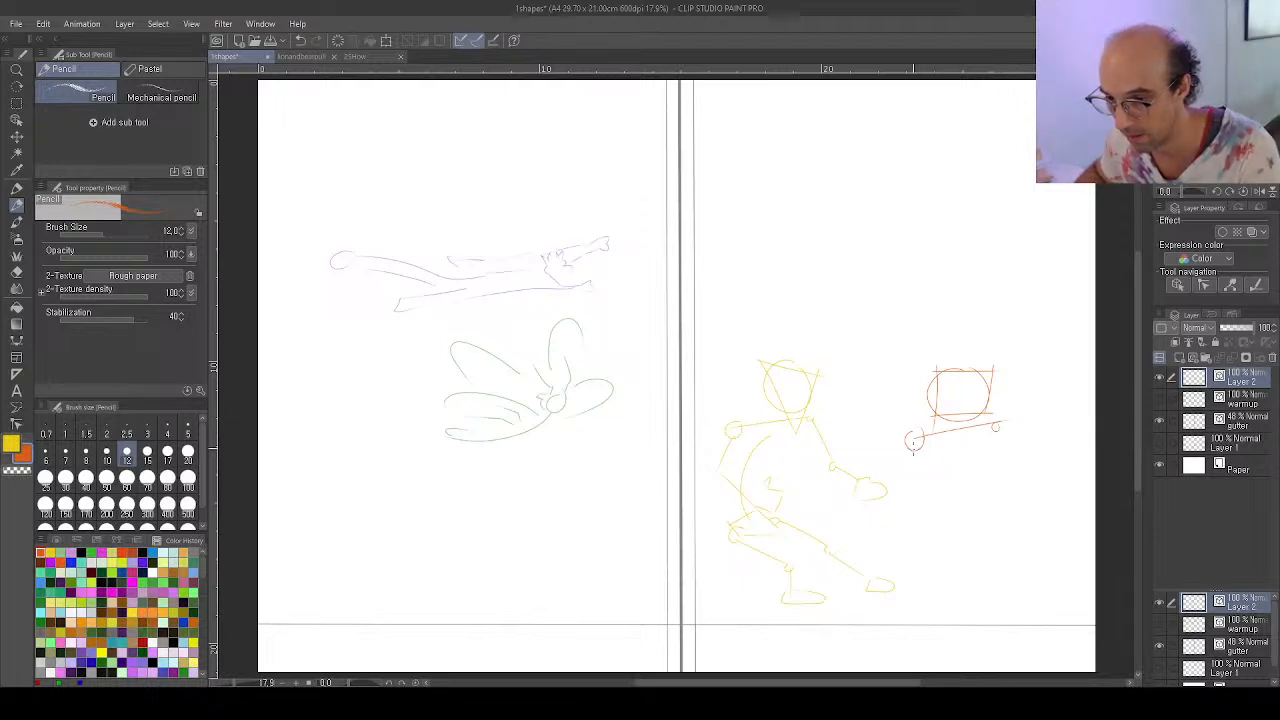
Pencil the orange figure's two bent arms with simple hands, and a curved torso line leading down to the hips
mouse_move(913, 450)
mouse_down()
mouse_move(898, 483)
mouse_move(931, 520)
mouse_move(956, 498)
mouse_move(938, 522)
mouse_up()
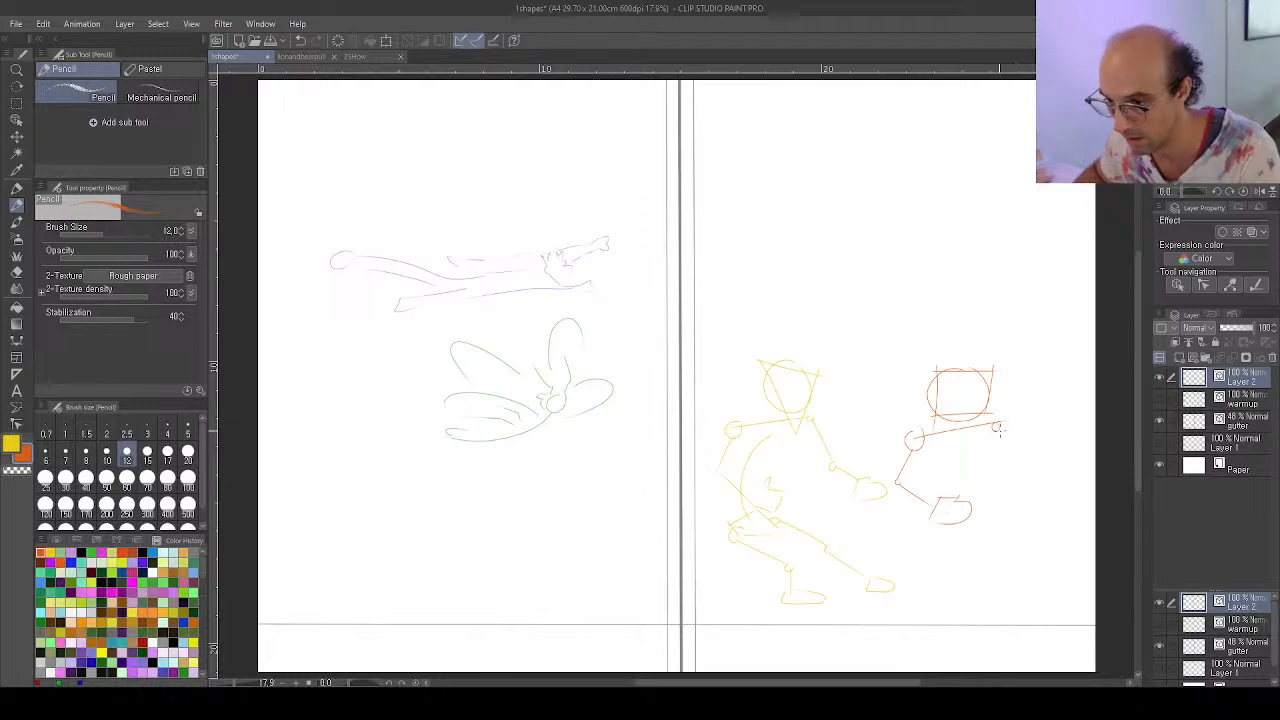
mouse_move(996, 432)
mouse_down()
mouse_move(994, 484)
mouse_move(1046, 496)
mouse_move(1040, 508)
mouse_up()
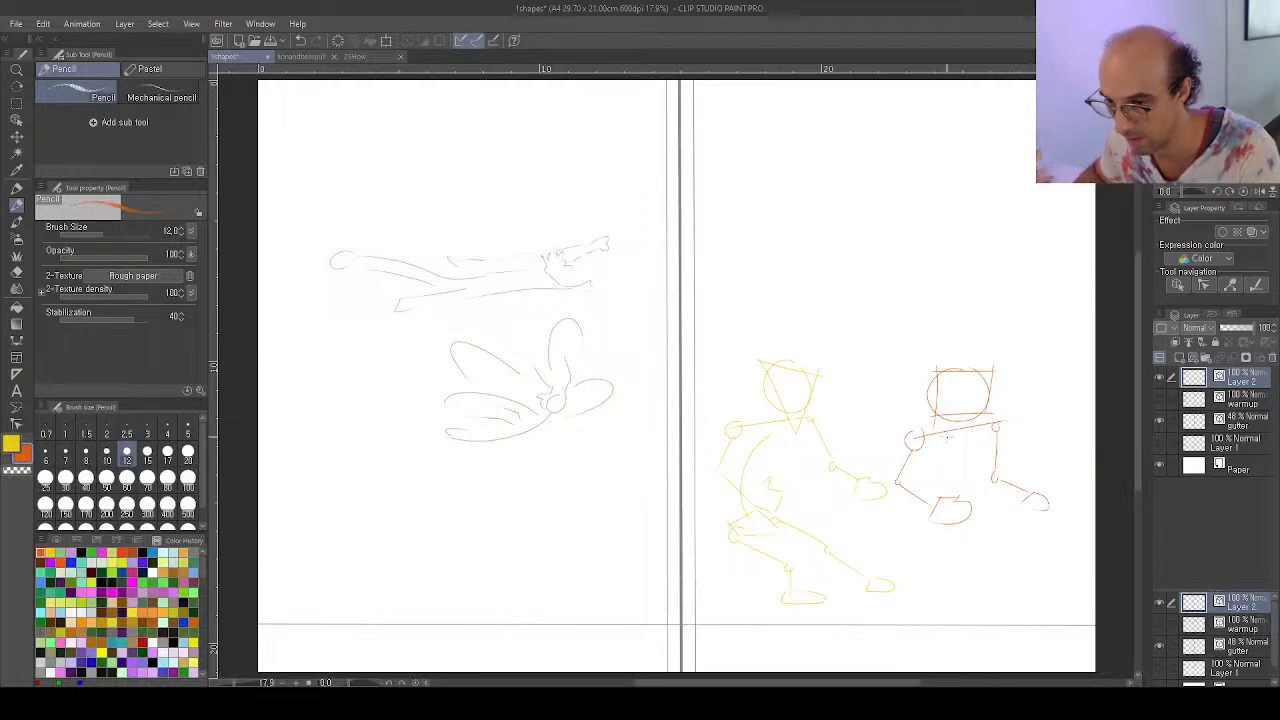
mouse_move(940, 436)
mouse_down()
mouse_move(906, 540)
mouse_move(944, 520)
mouse_move(937, 496)
mouse_up()
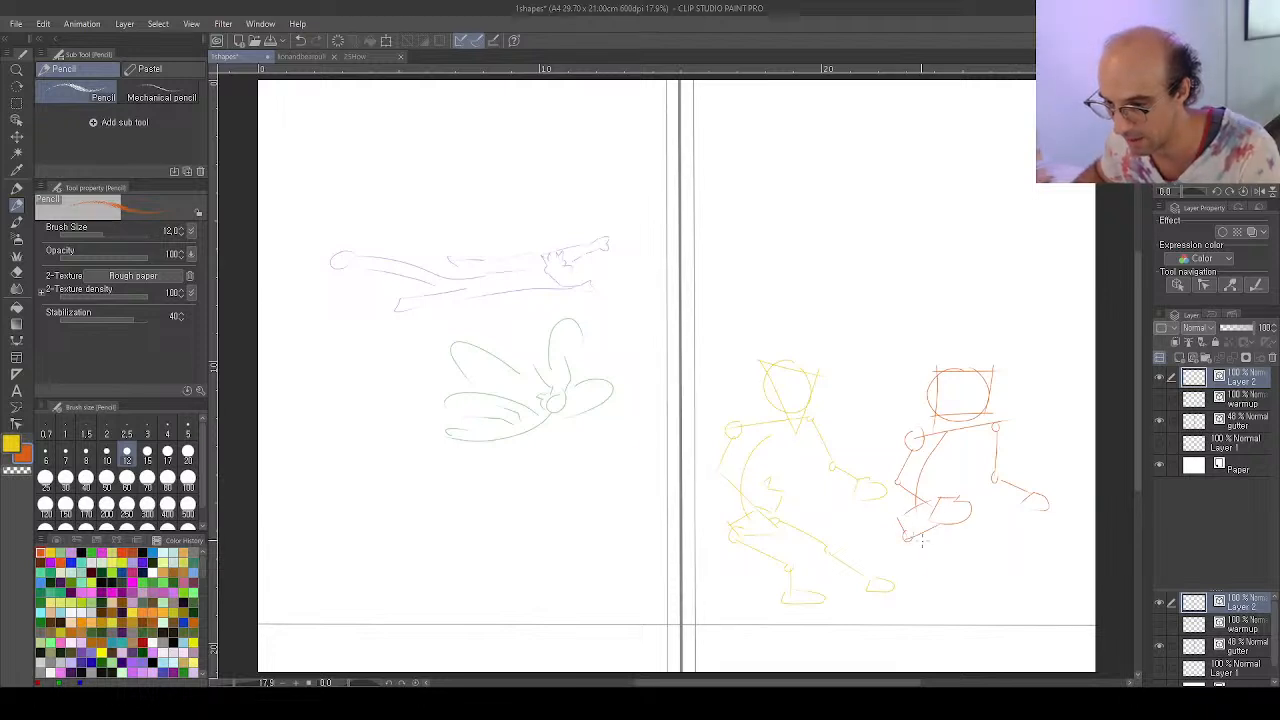
Pencil the orange figure's two bent legs with feet, and add round ears and a small snout to its head
mouse_move(908, 538)
mouse_down()
mouse_move(957, 549)
mouse_move(954, 599)
mouse_move(987, 600)
mouse_move(958, 587)
mouse_up()
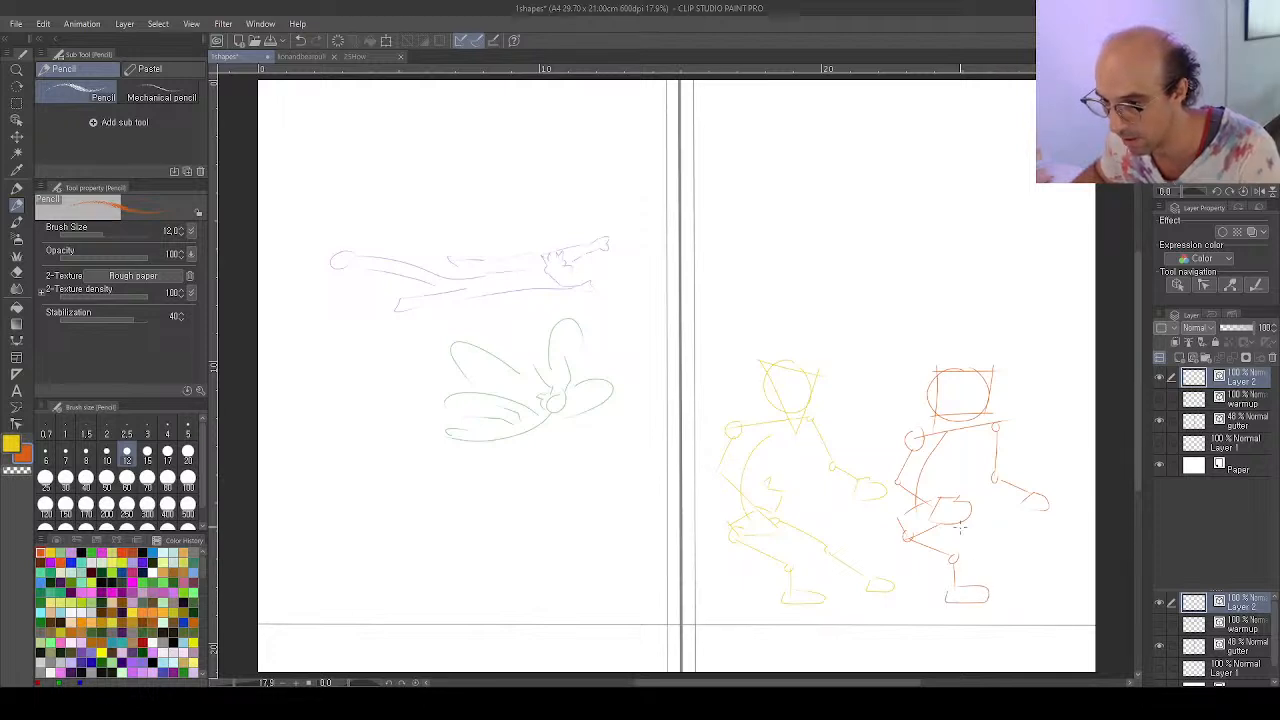
mouse_move(956, 526)
mouse_down()
mouse_move(1043, 557)
mouse_move(998, 546)
mouse_move(1022, 590)
mouse_up()
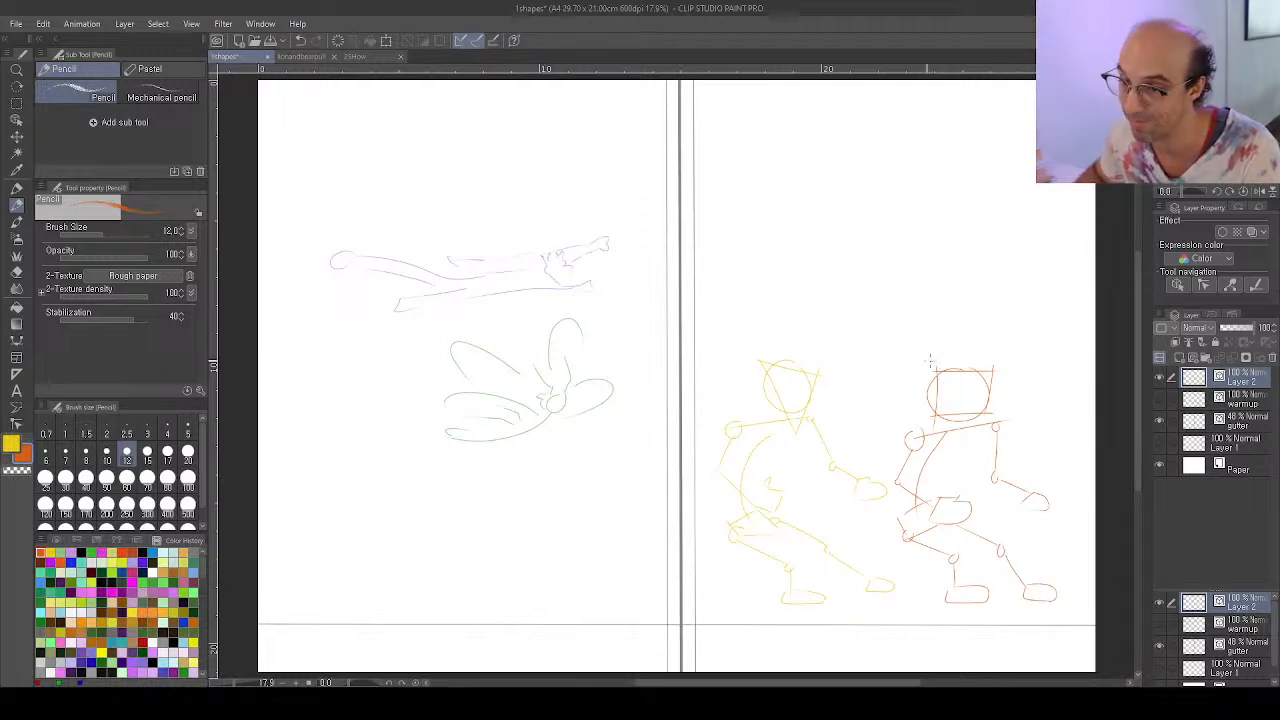
mouse_move(930, 380)
mouse_down()
mouse_move(936, 363)
mouse_move(996, 384)
mouse_move(1003, 402)
mouse_up()
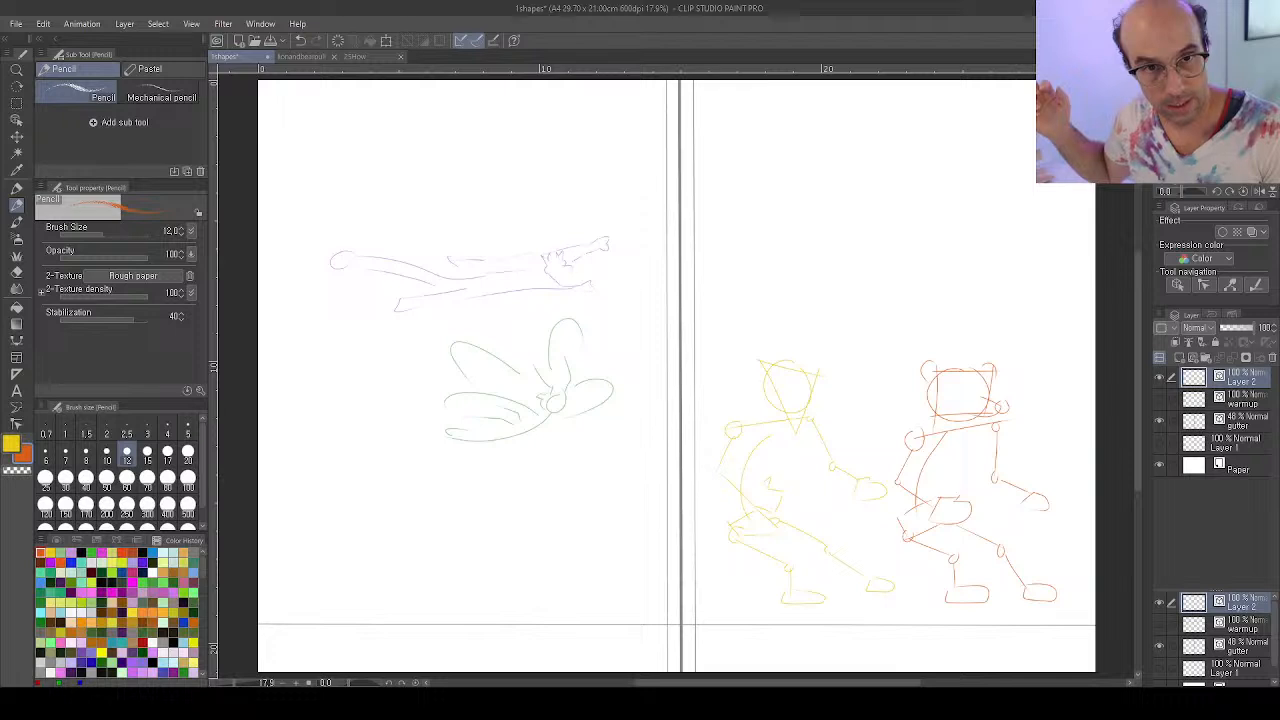
Save the drawing, then add a new layer above Layer 2 and make Layer 2 the active layer again
key(ctrl+s)
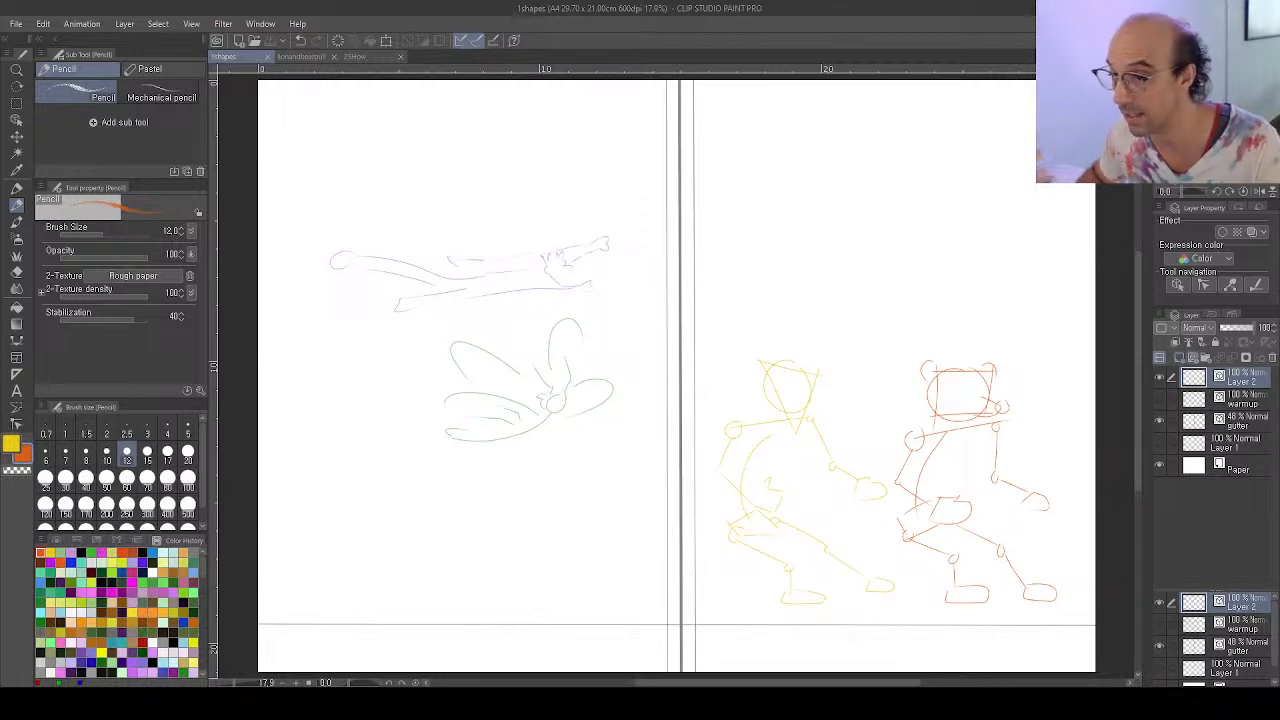
click(1192, 357)
click(1243, 399)
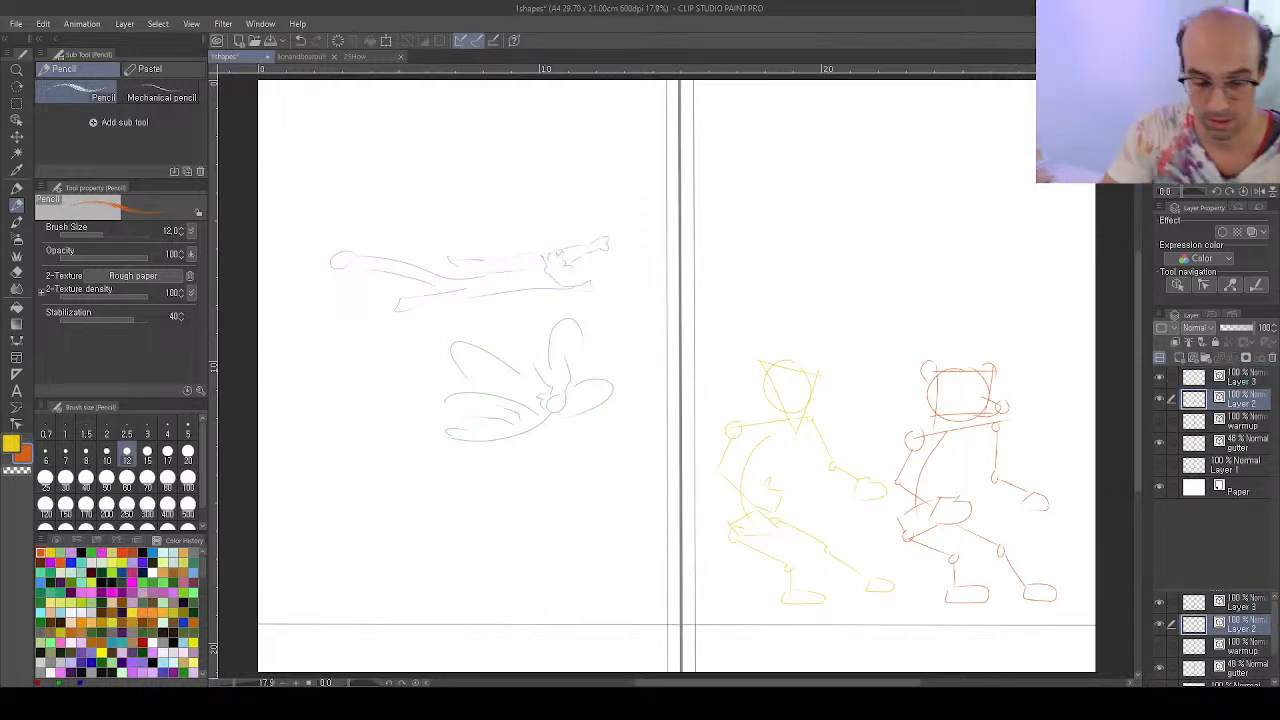
Rename Layer 2 as sketch and Layer 3 as figurelines
text(sketch)
key(Return)
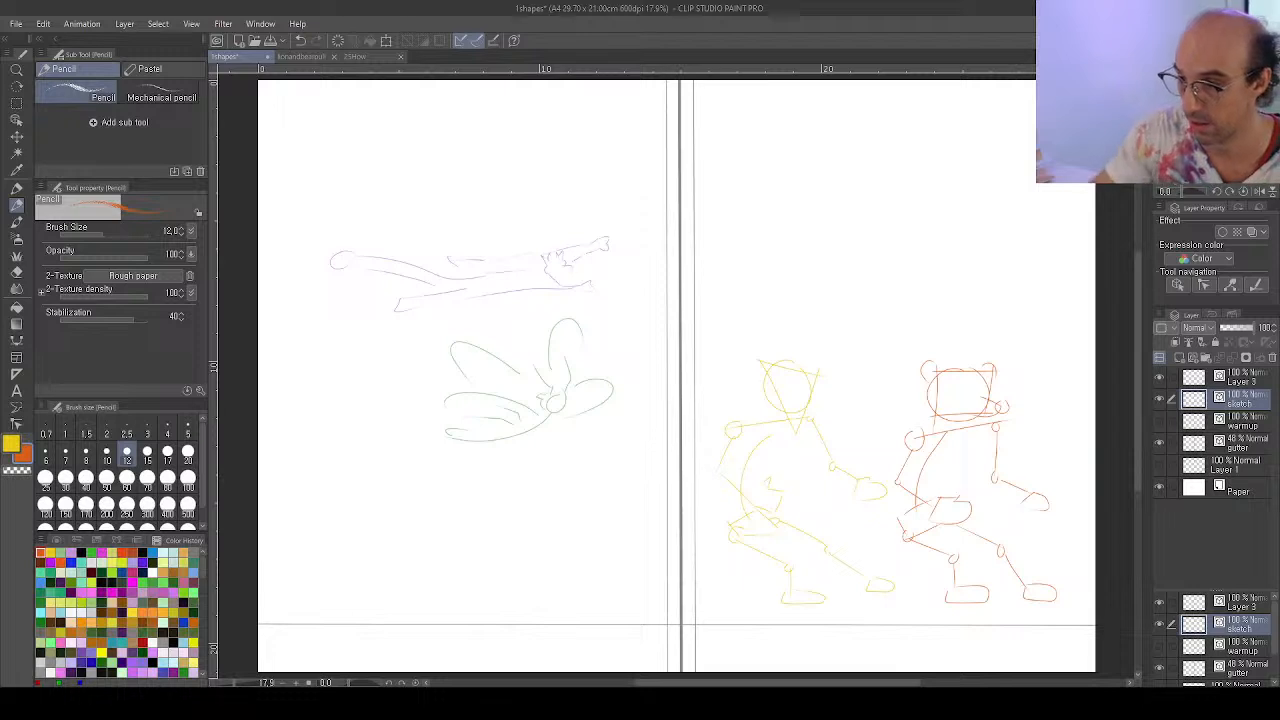
click(1243, 378)
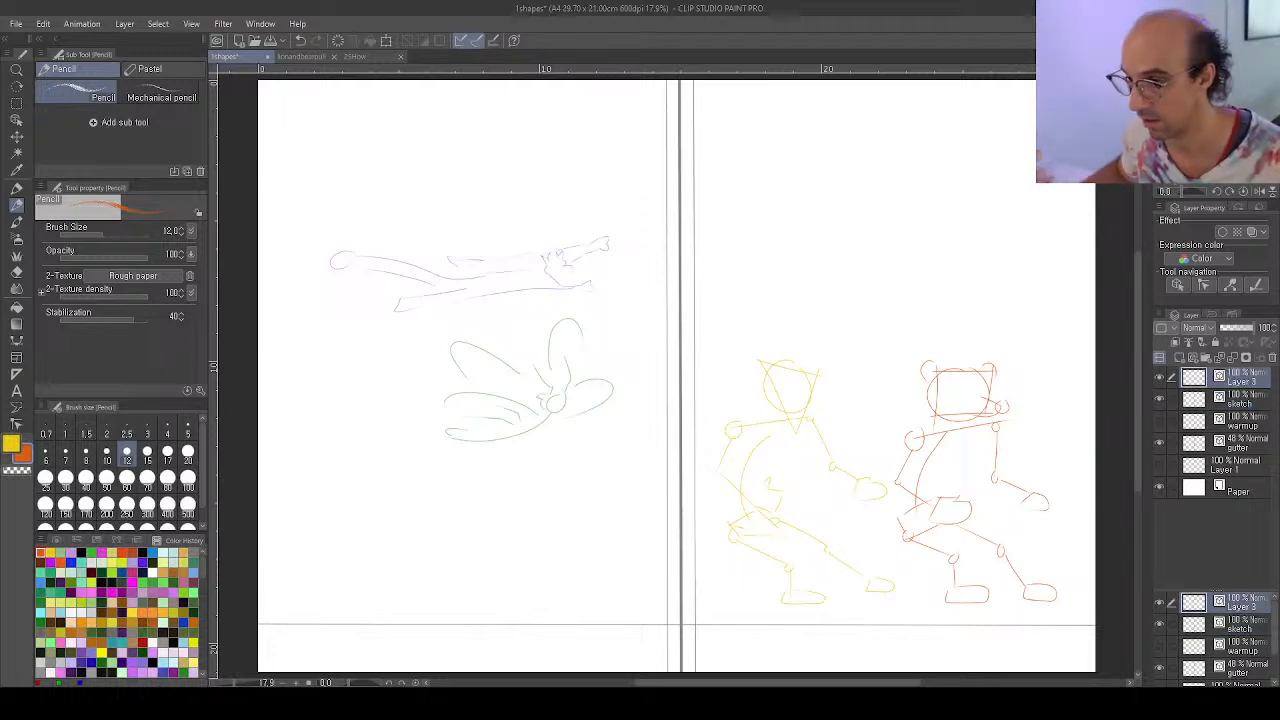
text(figurelines)
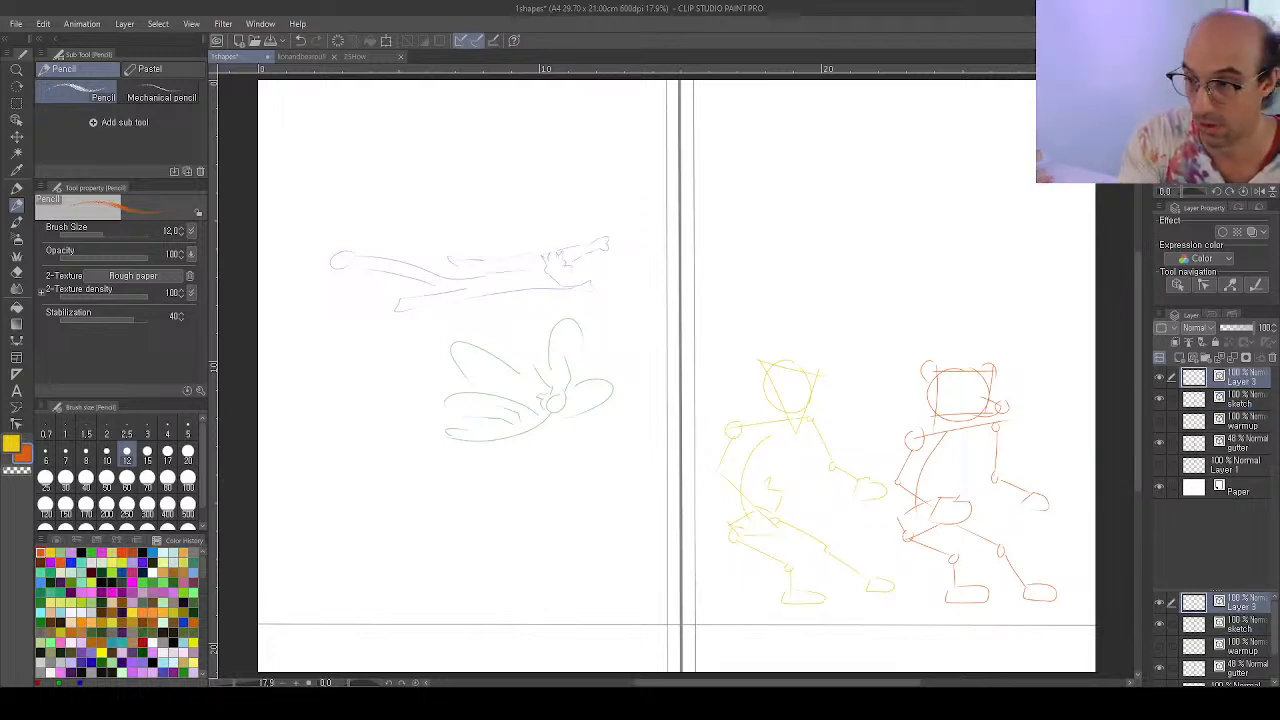
key(Return)
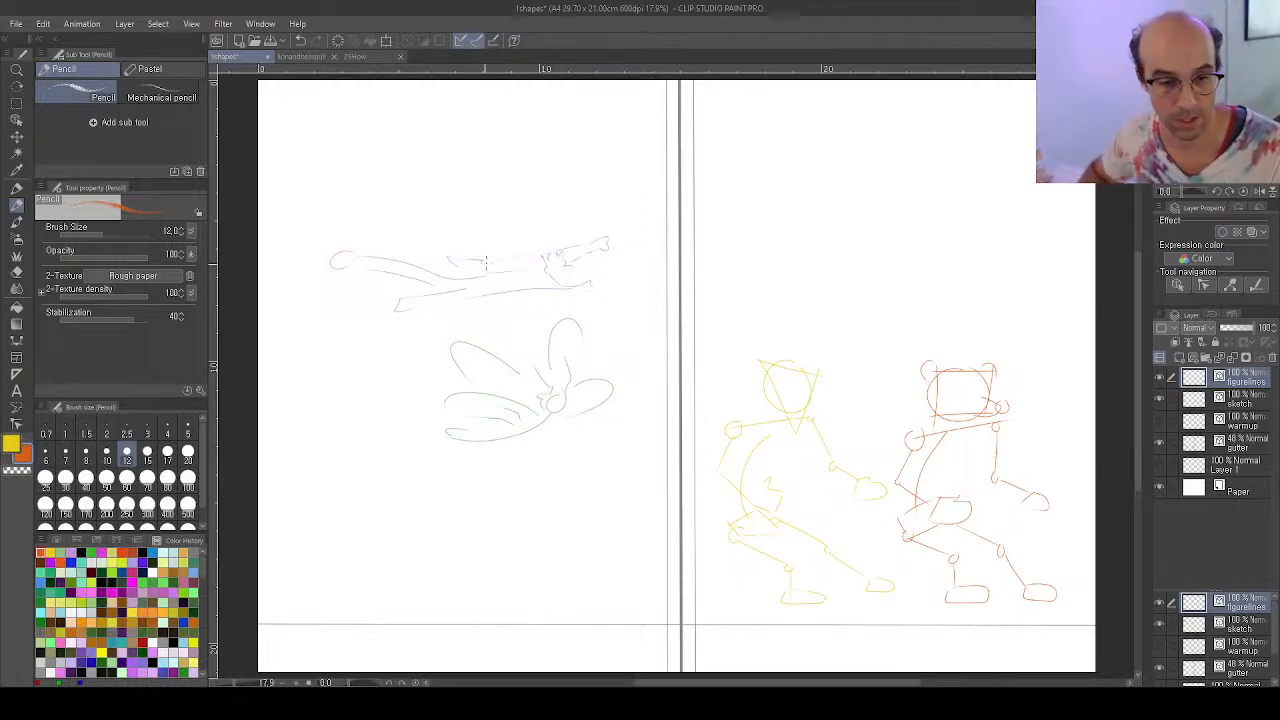
Set the drawing color to black and reduce the sketch layer's opacity to 59%, leaving the figurelines layer active
click(82, 552)
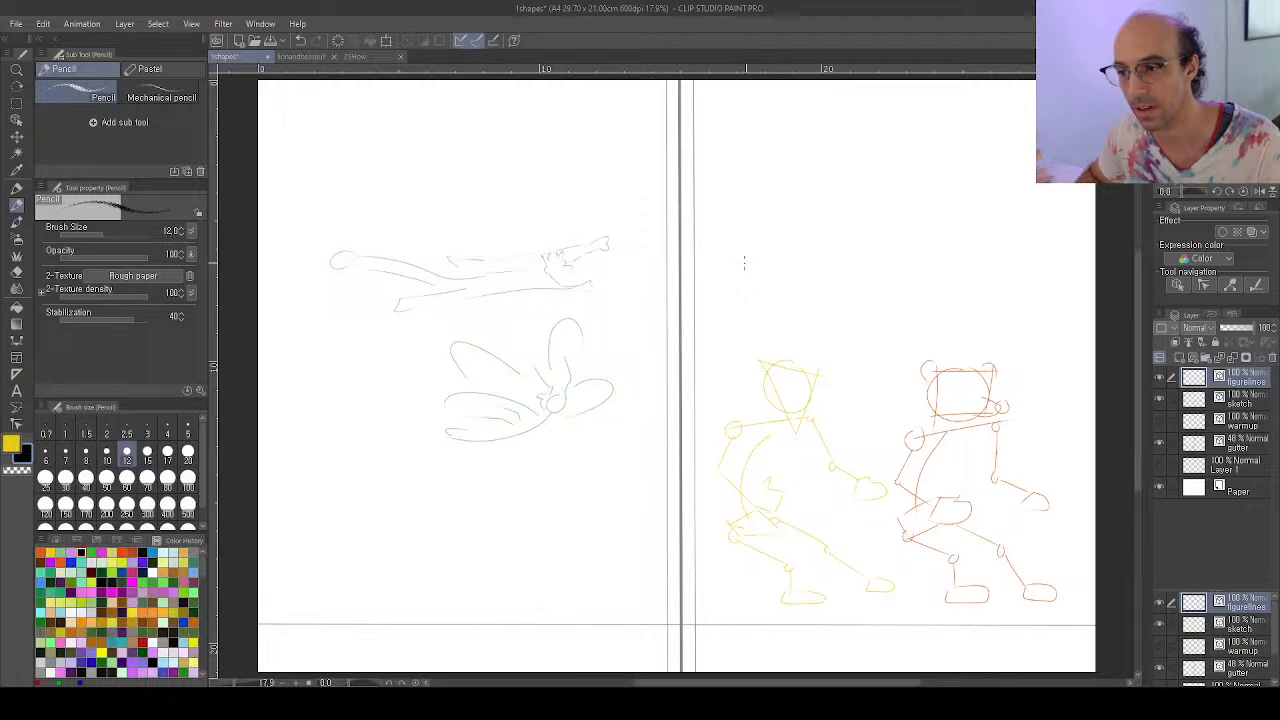
click(1240, 400)
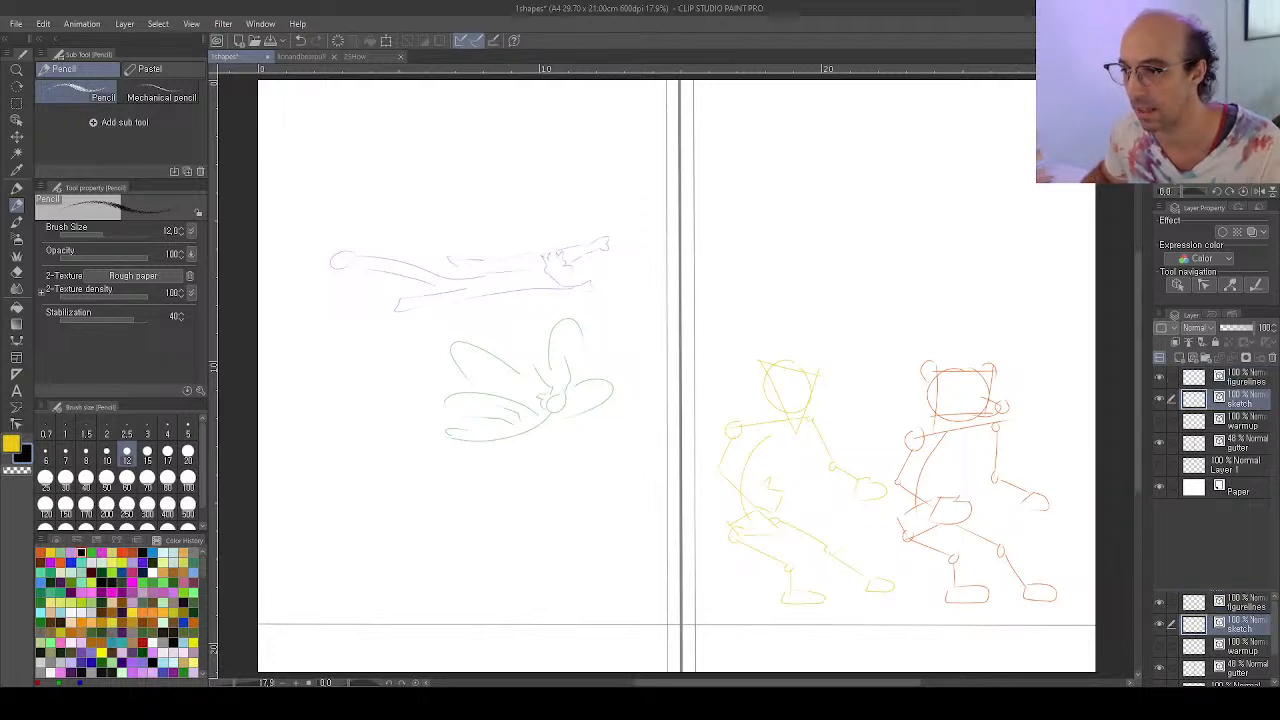
drag(1256, 327, 1241, 327)
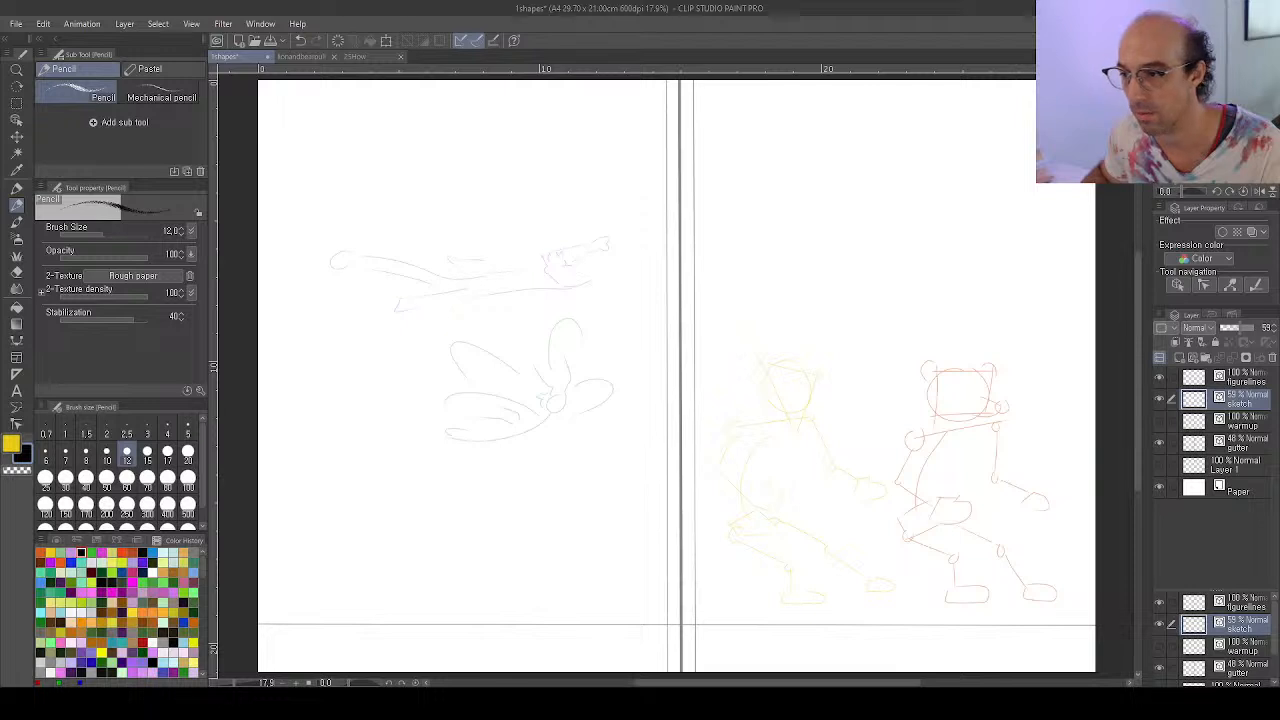
click(1240, 378)
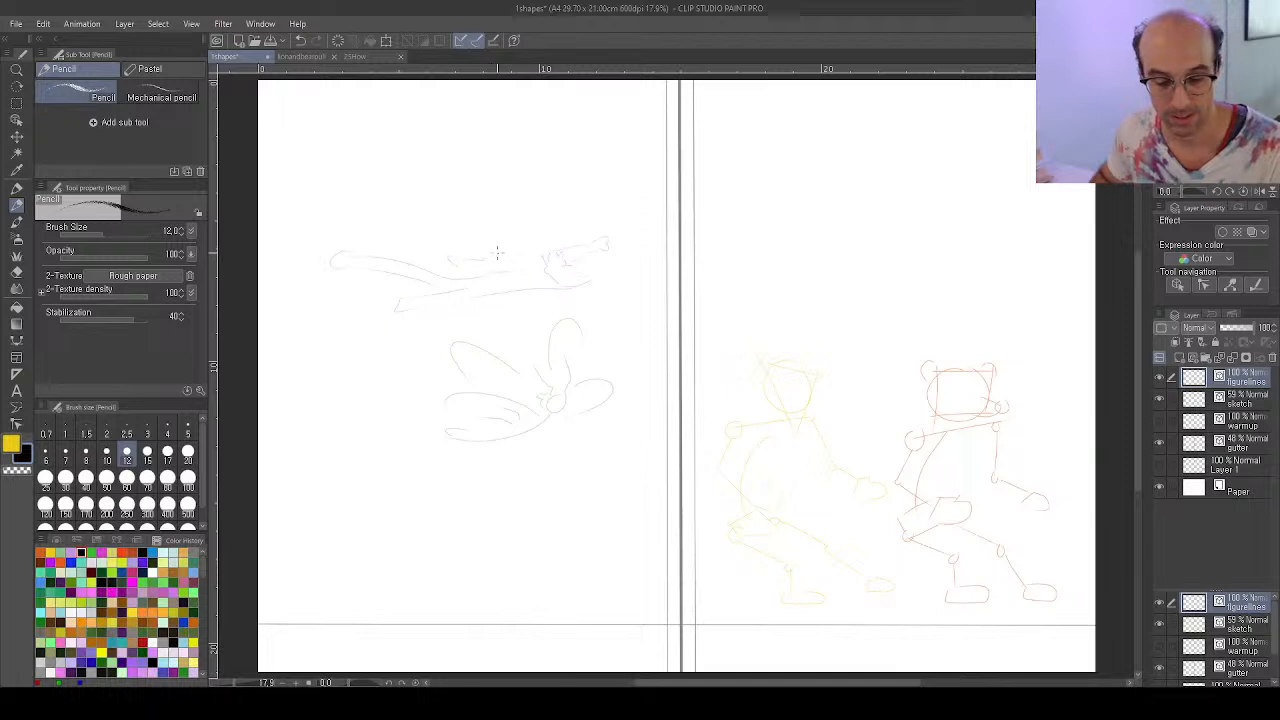
Trace the lower contour of the stretched purple figure with a black Bezier curve, using brush size 20
key(u)
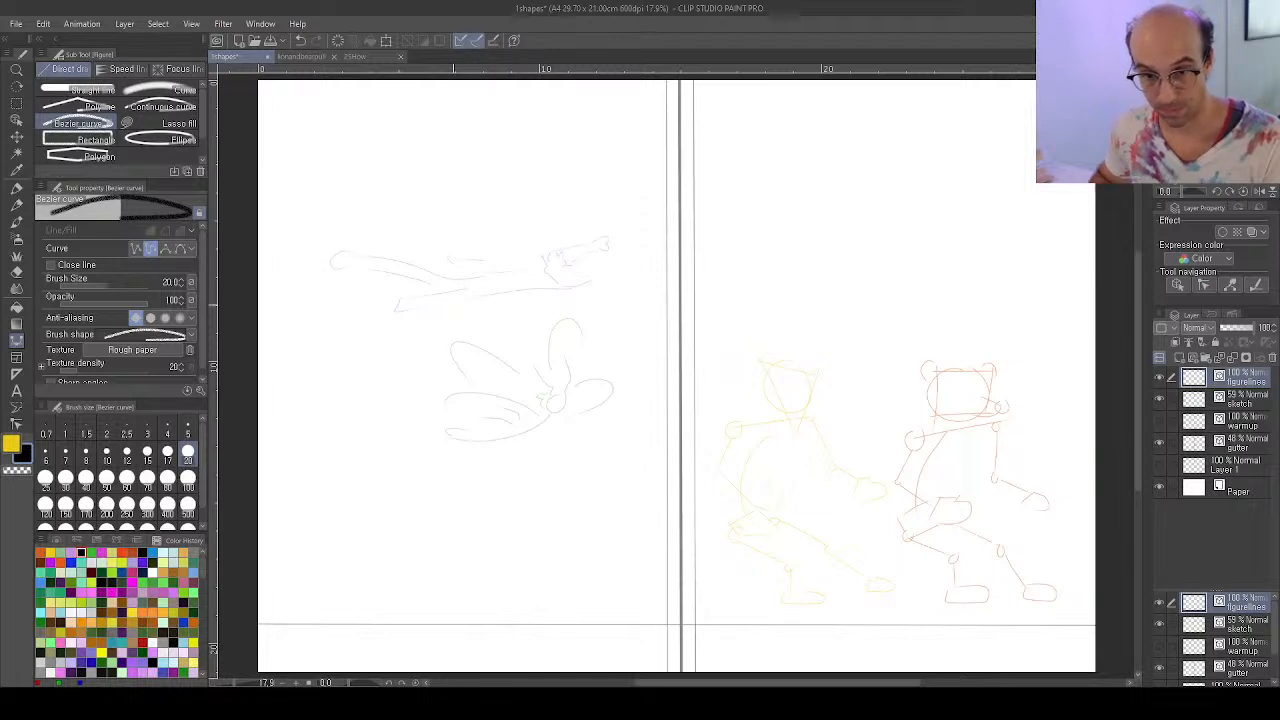
click(434, 306)
click(475, 299)
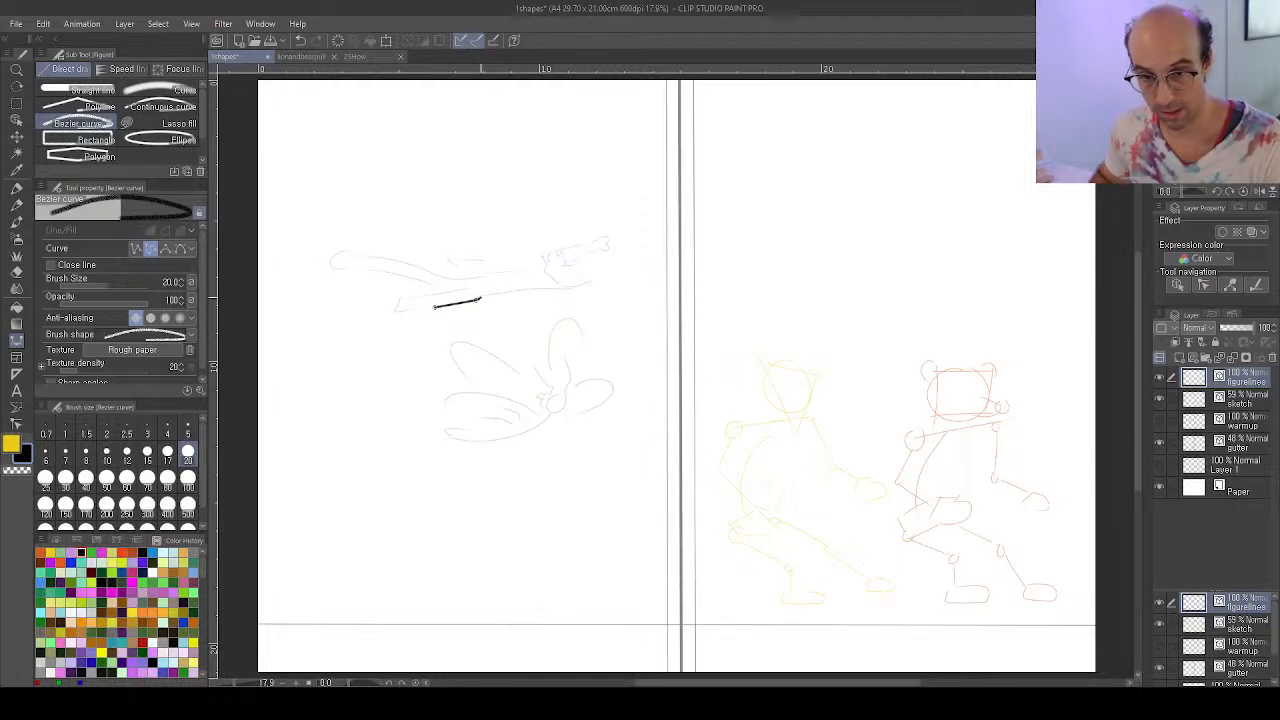
click(517, 291)
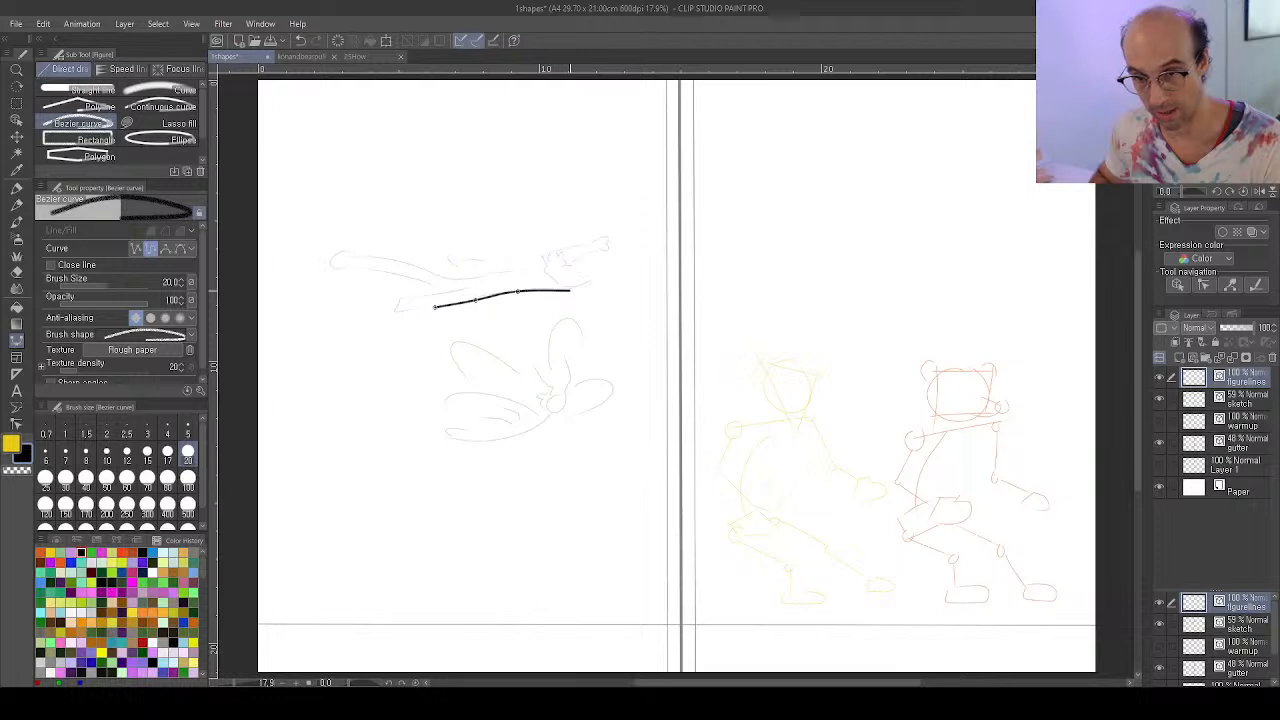
click(573, 291)
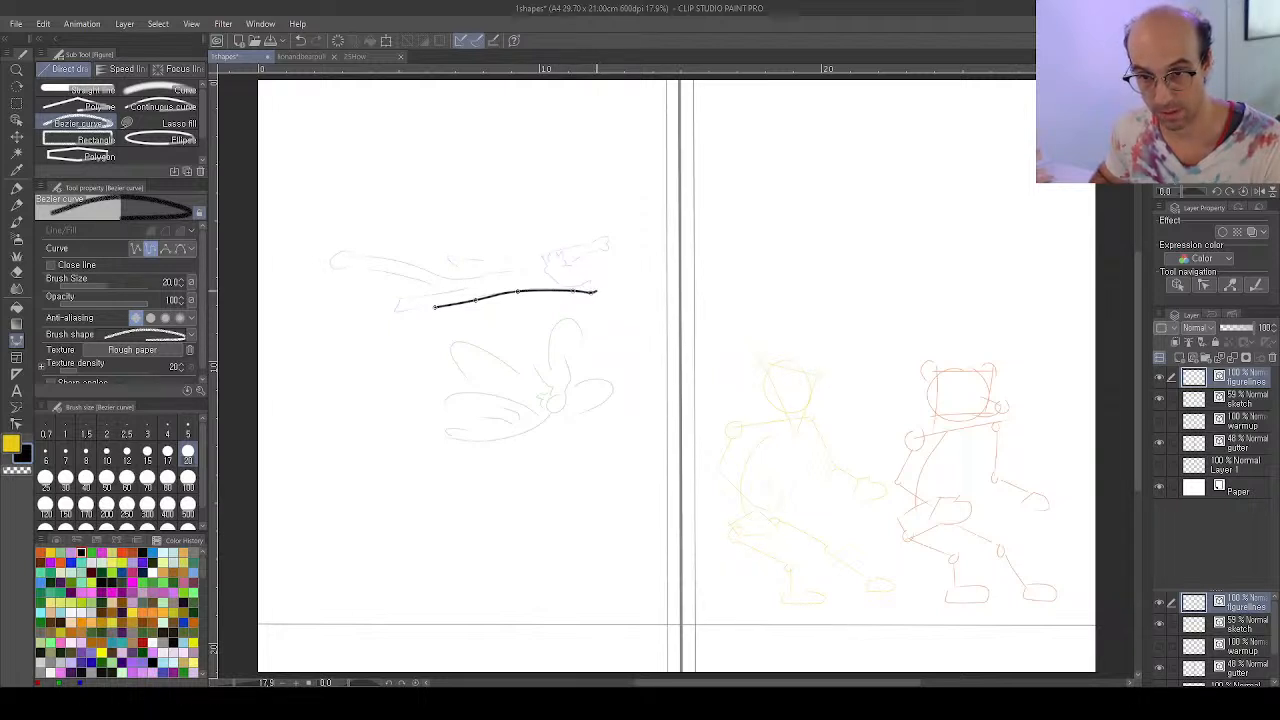
double_click(596, 291)
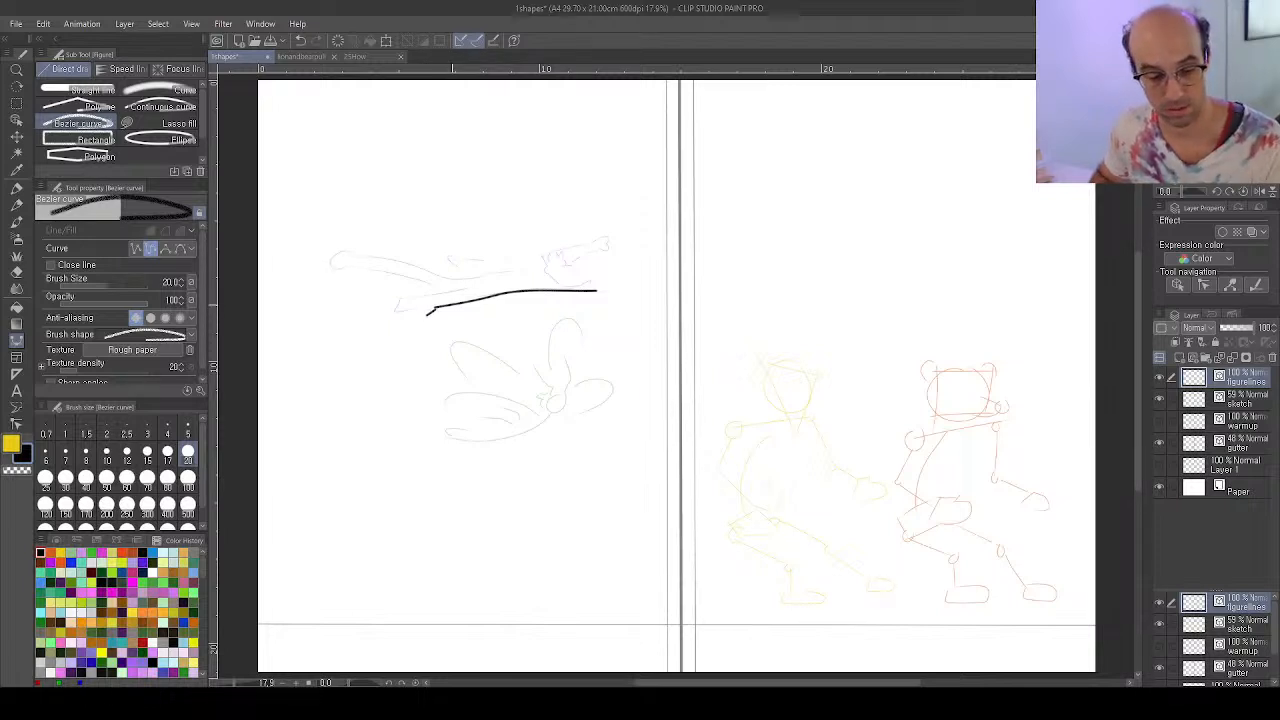
Continue the purple figure's lower contour into a rounded foot and a short line back up toward the body
scroll(427, 311, up, 2)
scroll(427, 309, up, 1)
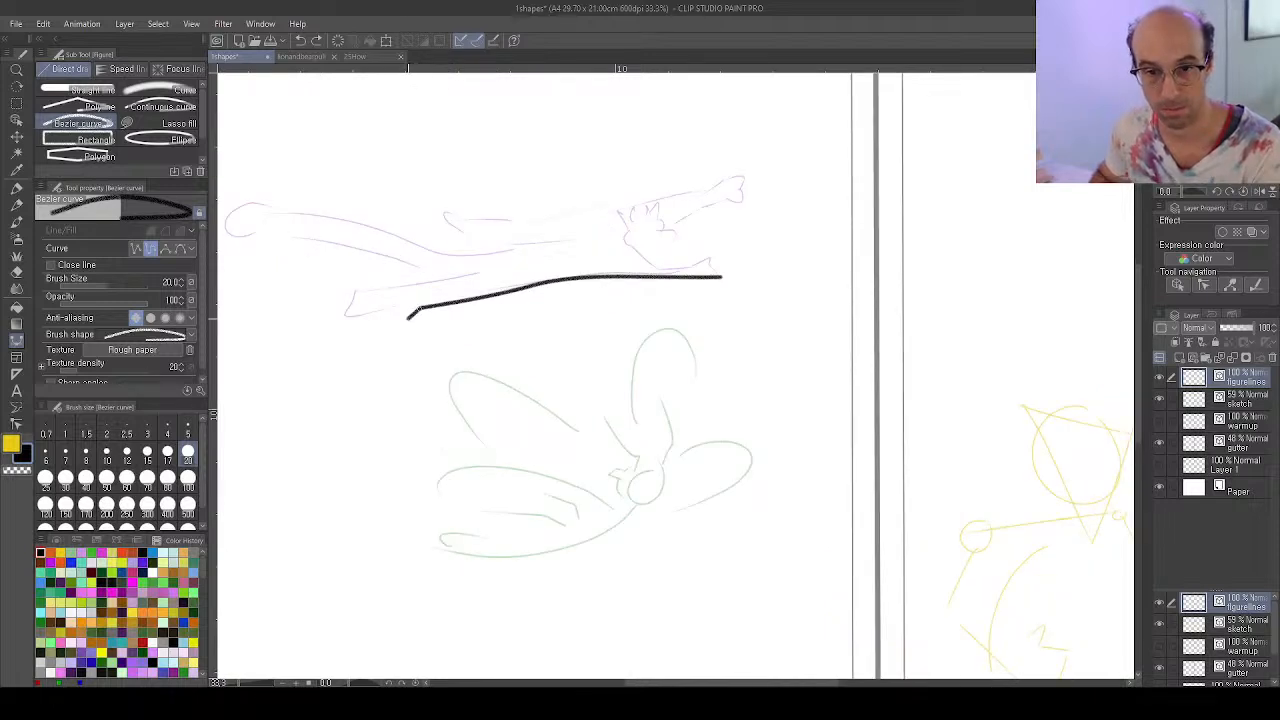
mouse_move(414, 310)
mouse_down()
mouse_move(380, 312)
mouse_move(404, 285)
mouse_move(420, 293)
mouse_move(482, 272)
mouse_up()
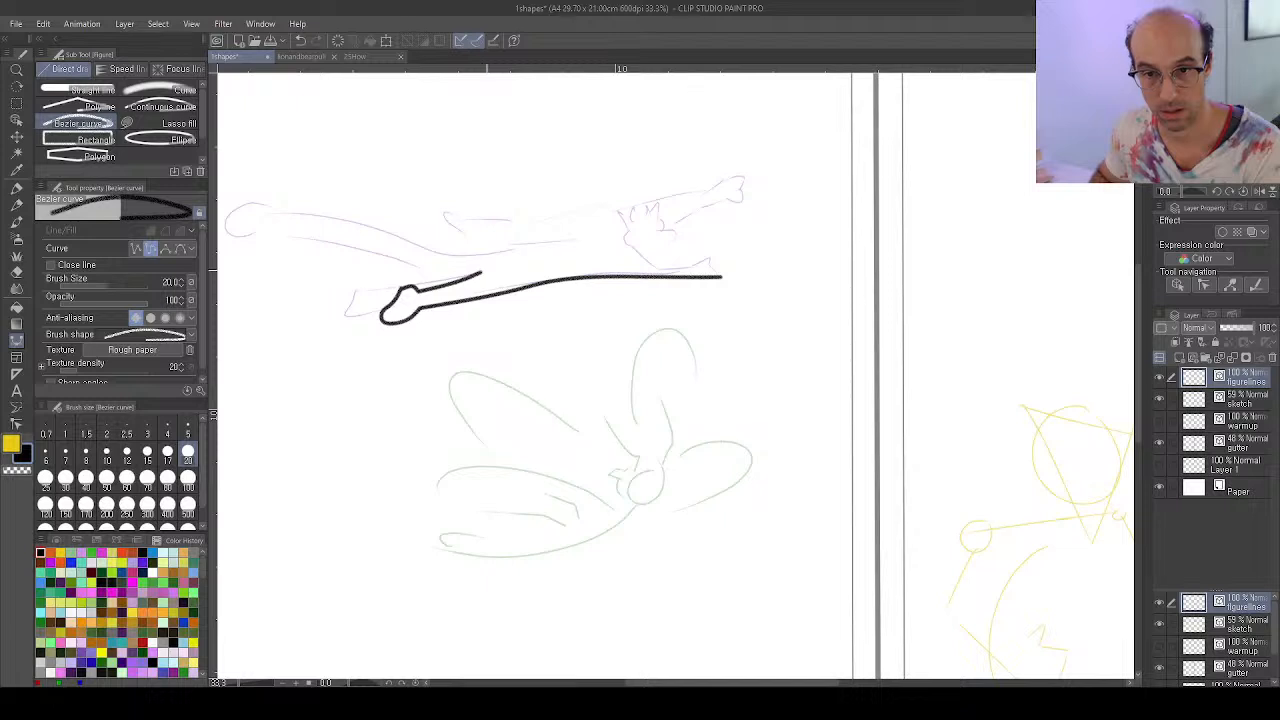
Outline the rounded tip and small bump at the contour's front end, then curve the limb's upper edge back toward the head
mouse_move(720, 277)
mouse_down()
mouse_move(743, 271)
mouse_move(714, 260)
mouse_up()
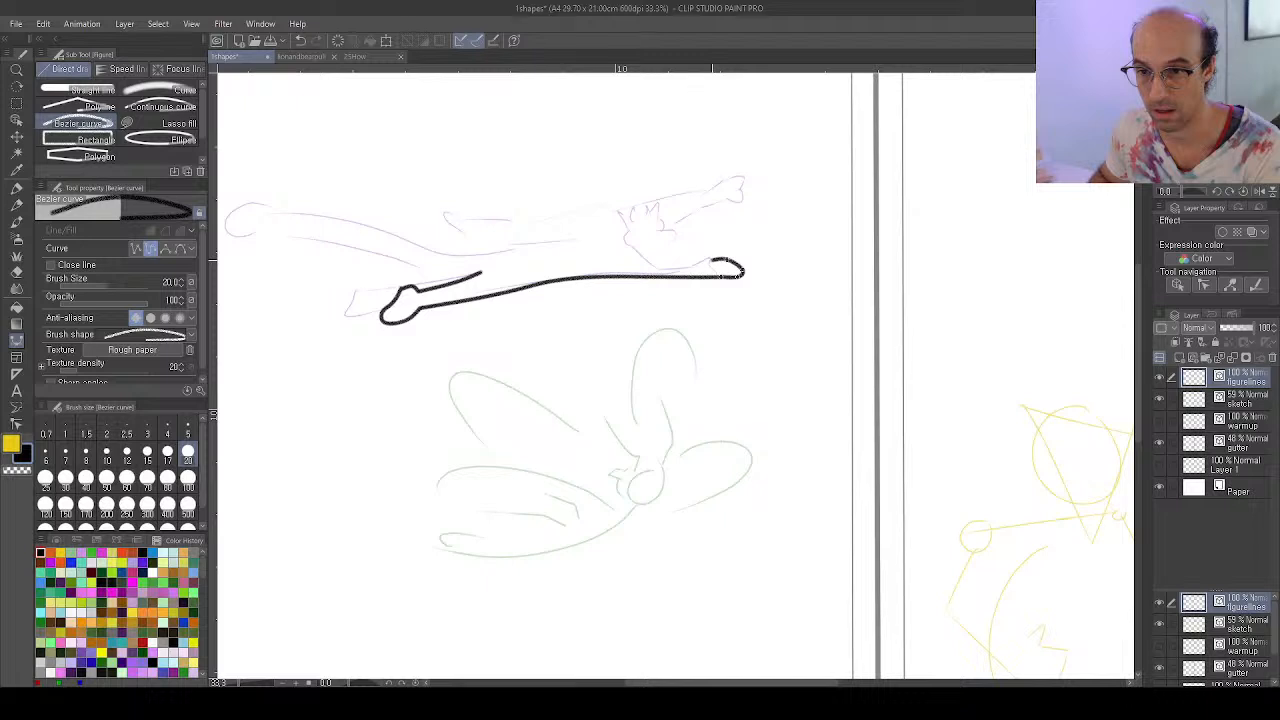
double_click(712, 260)
click(712, 260)
click(716, 252)
click(708, 251)
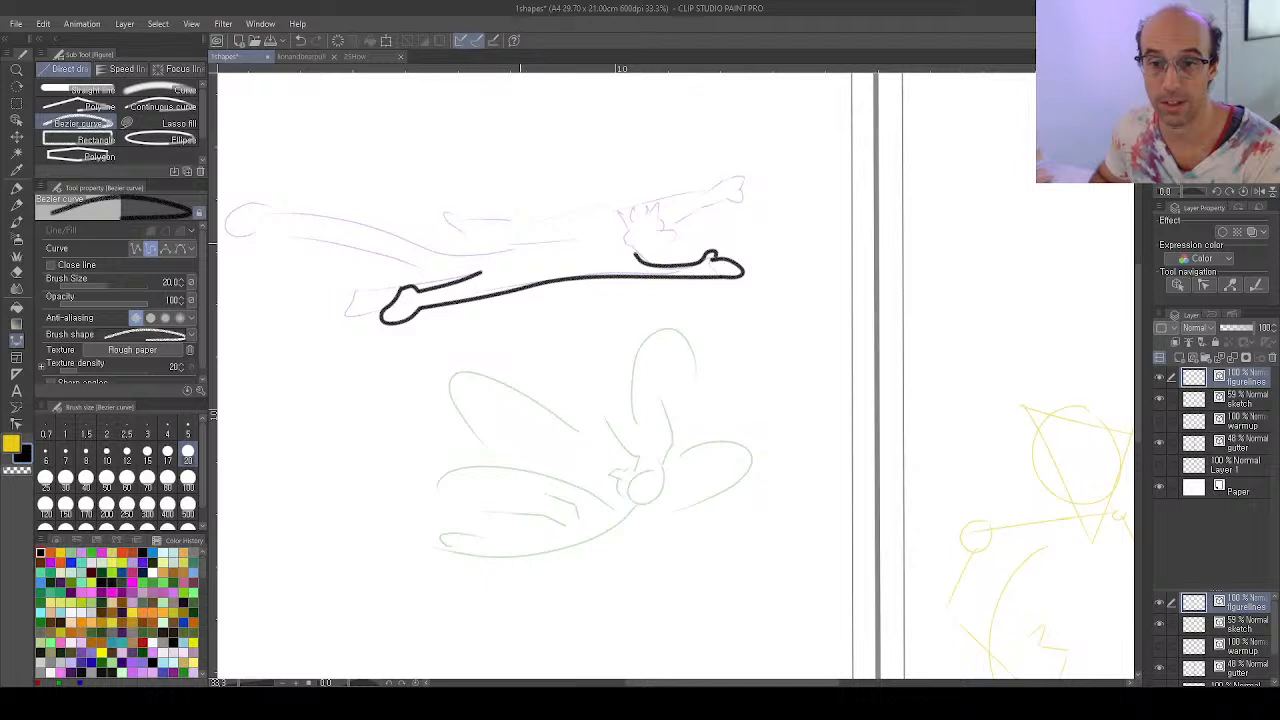
Draw the upper and lower edges of the figure's long rear limb as Bezier curves and adjust their control points
mouse_move(522, 248)
mouse_down()
mouse_move(430, 252)
mouse_move(376, 228)
mouse_up()
click(374, 228)
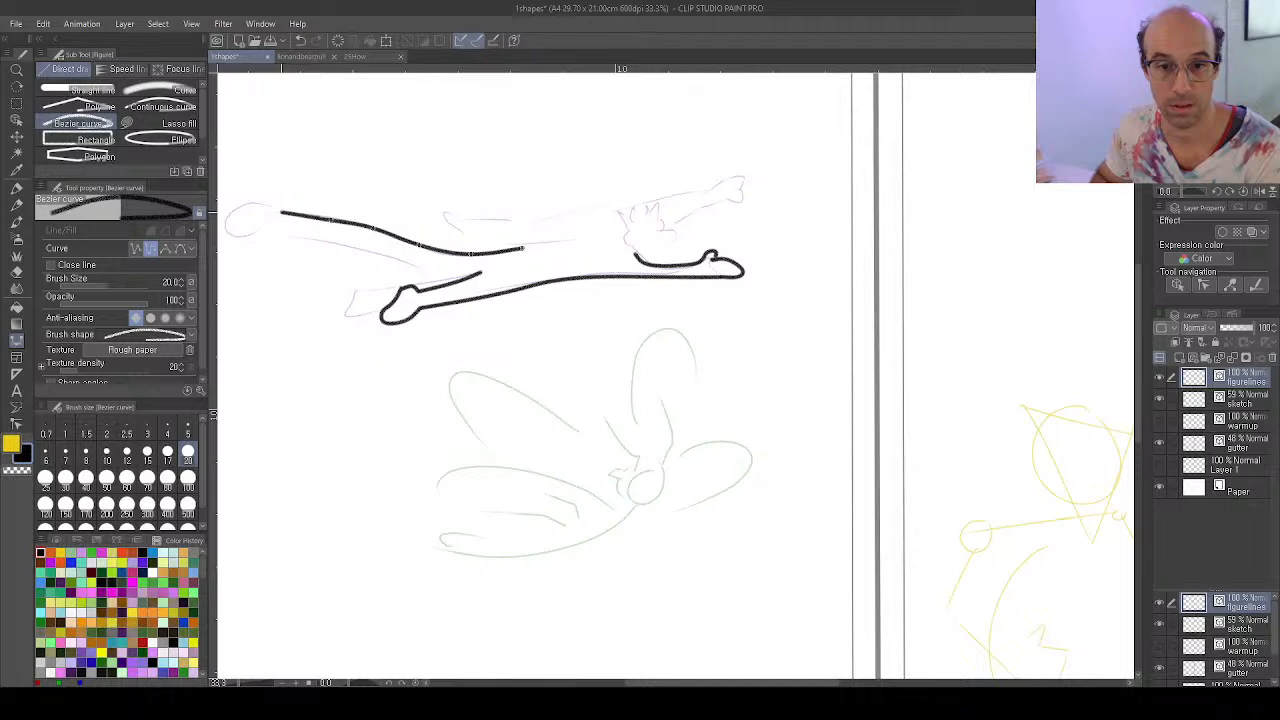
double_click(279, 212)
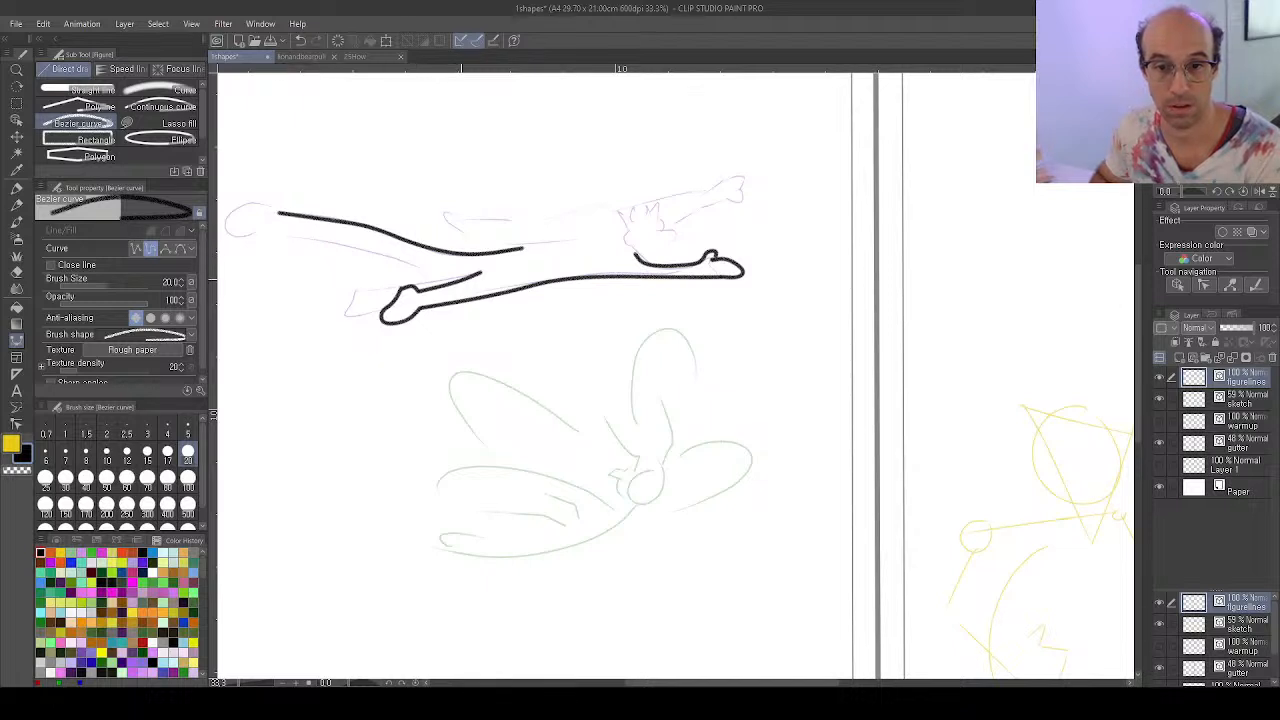
click(461, 279)
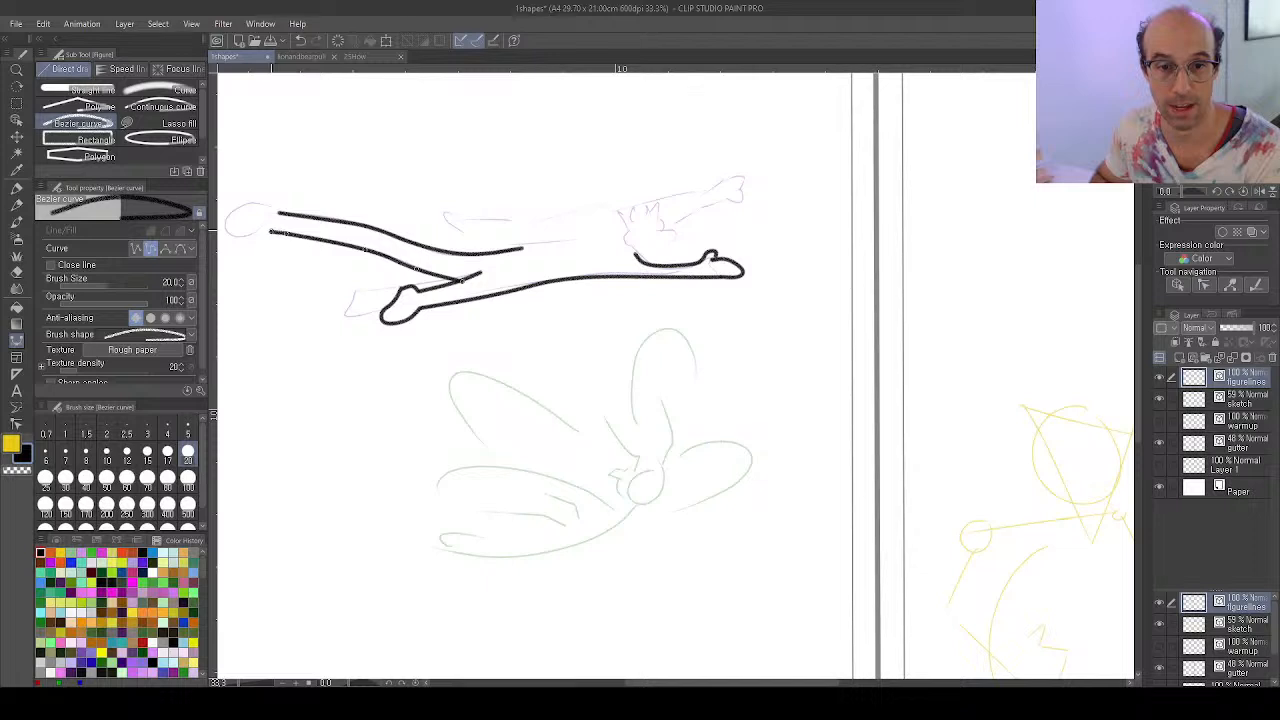
double_click(270, 231)
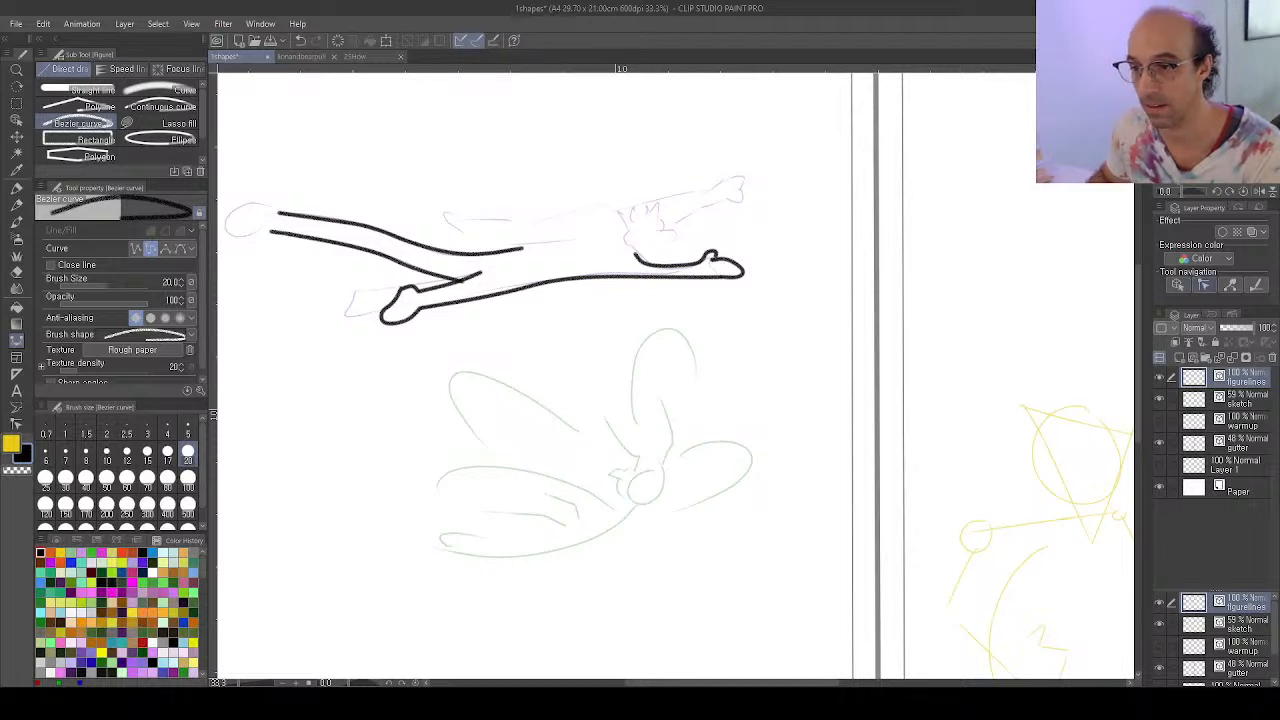
key(y)
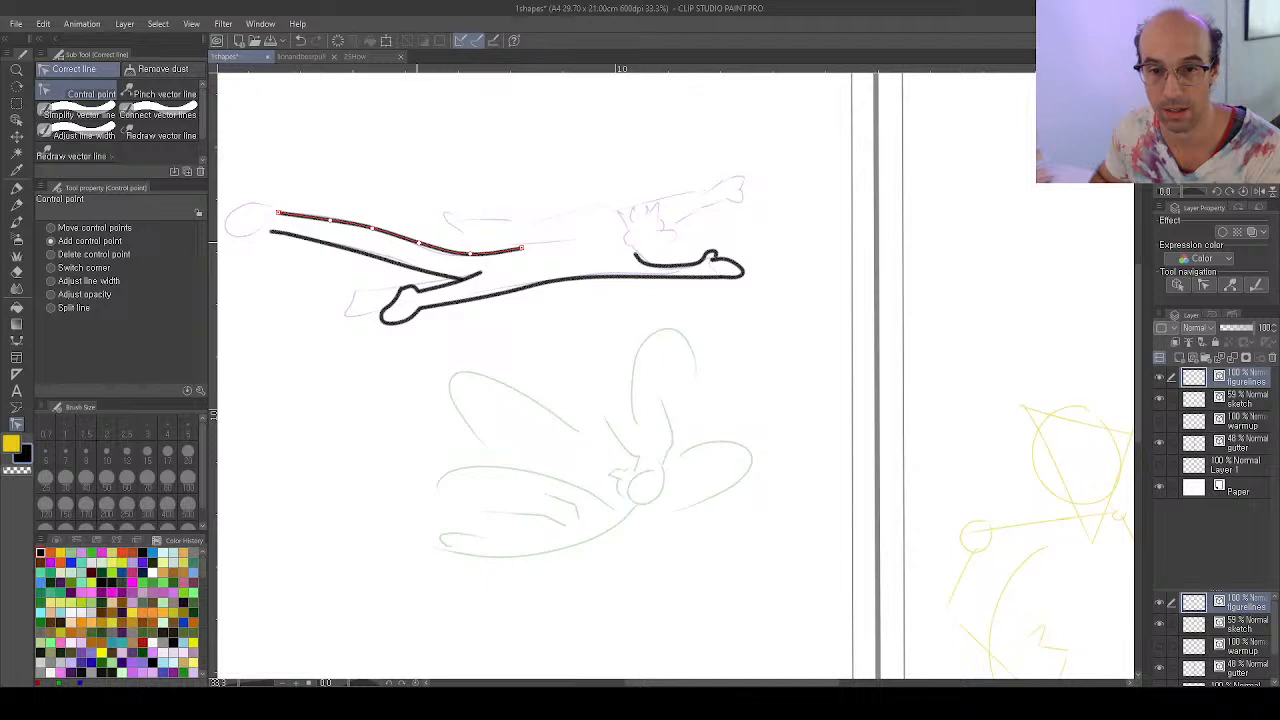
drag(286, 233, 315, 238)
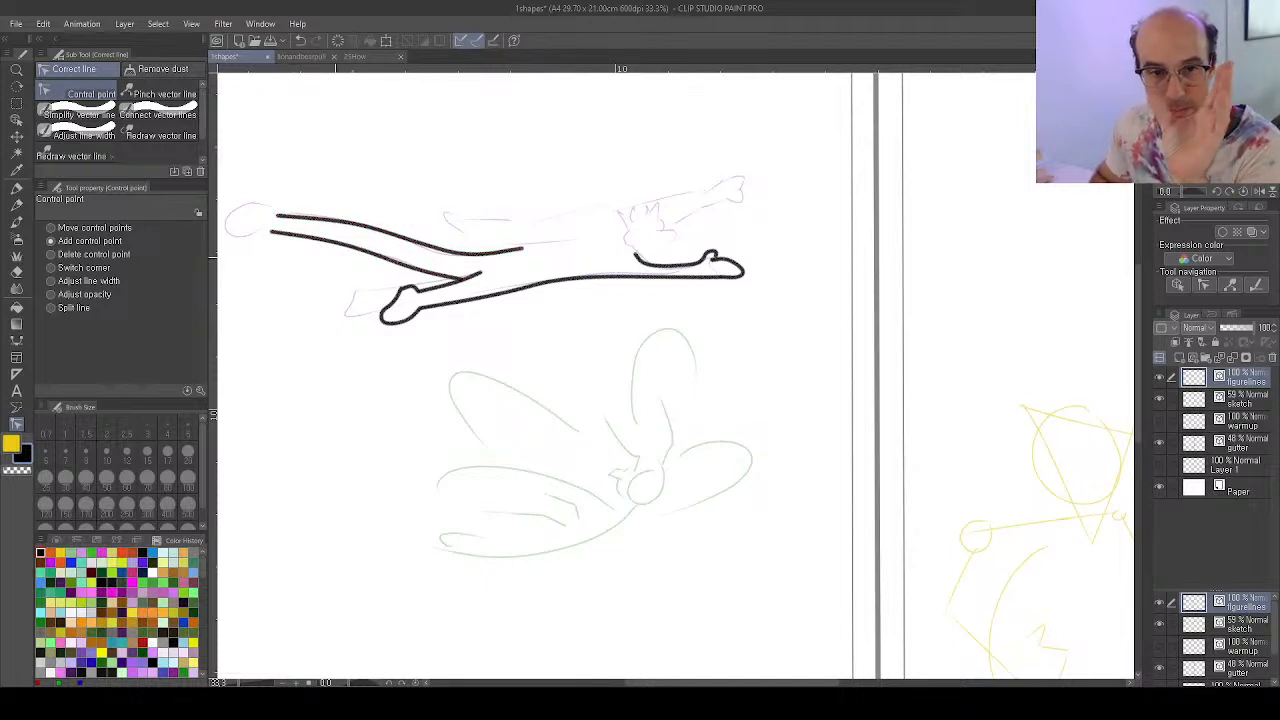
Close the long rear limb with a round end, add three short curved prongs around it, and adjust their control points
key(u)
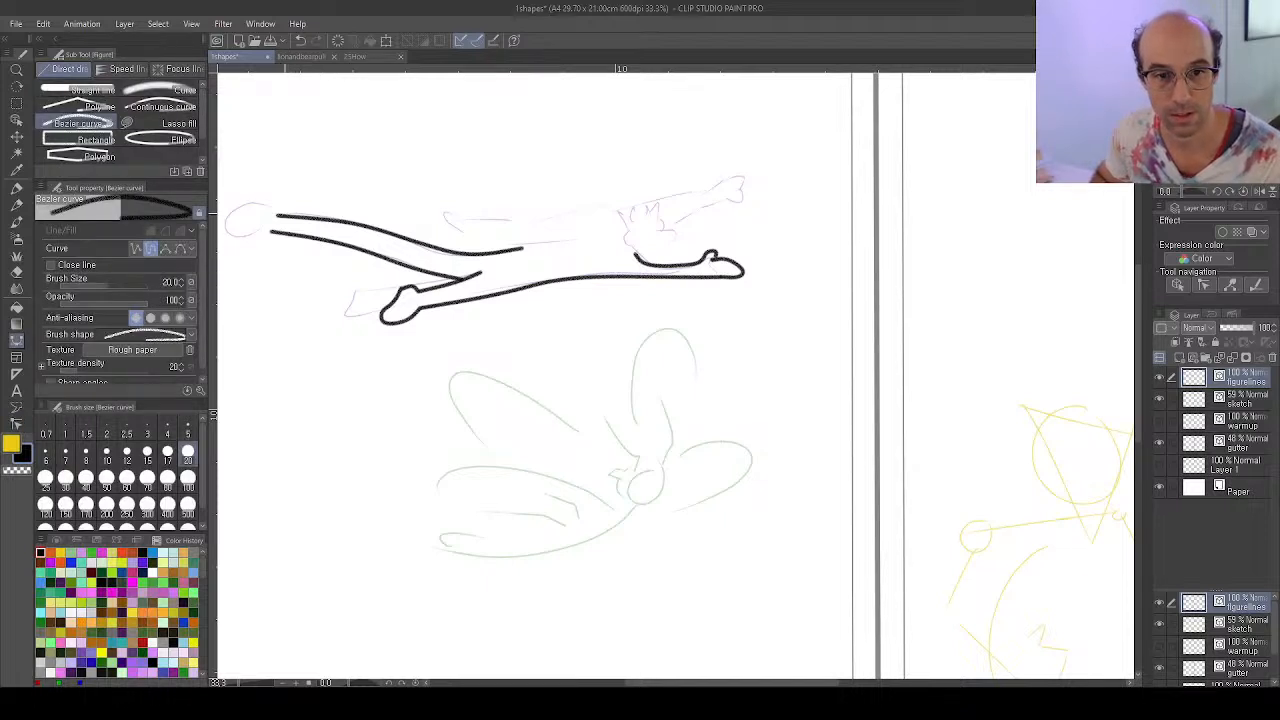
mouse_move(276, 214)
mouse_down()
mouse_move(258, 199)
mouse_move(232, 212)
mouse_move(231, 233)
mouse_move(247, 242)
mouse_move(272, 231)
mouse_up()
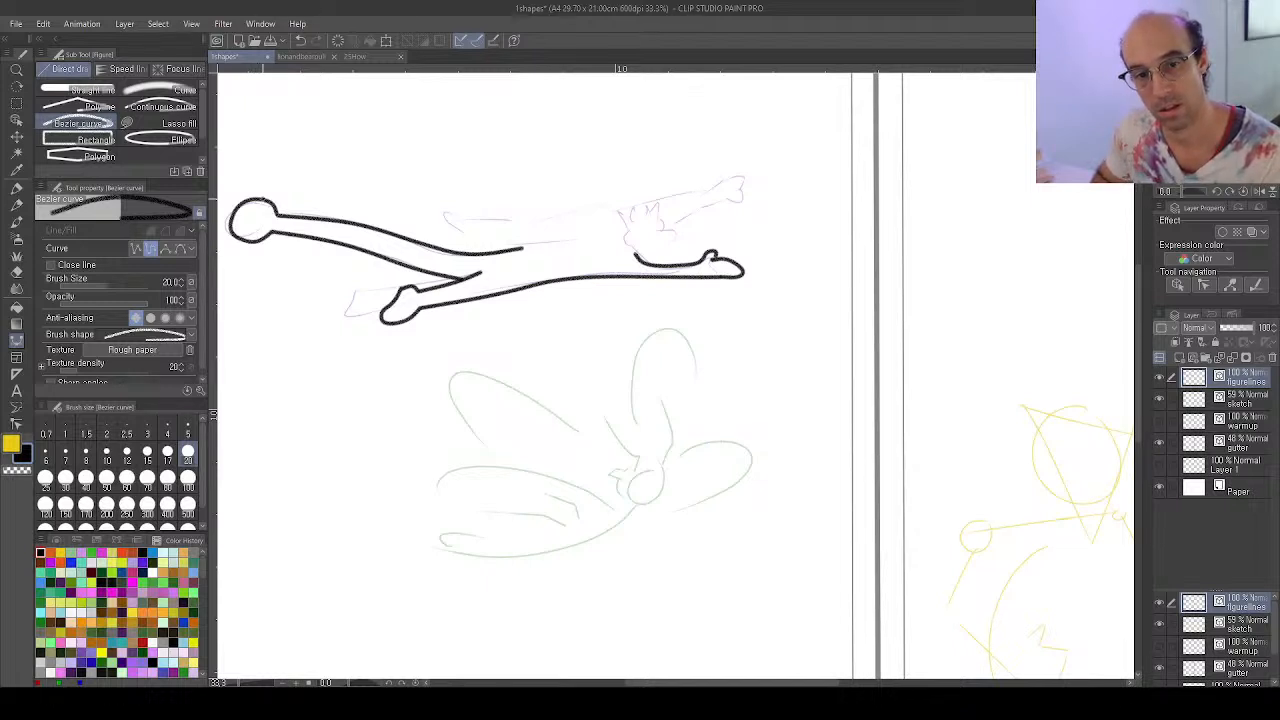
drag(263, 198, 243, 170)
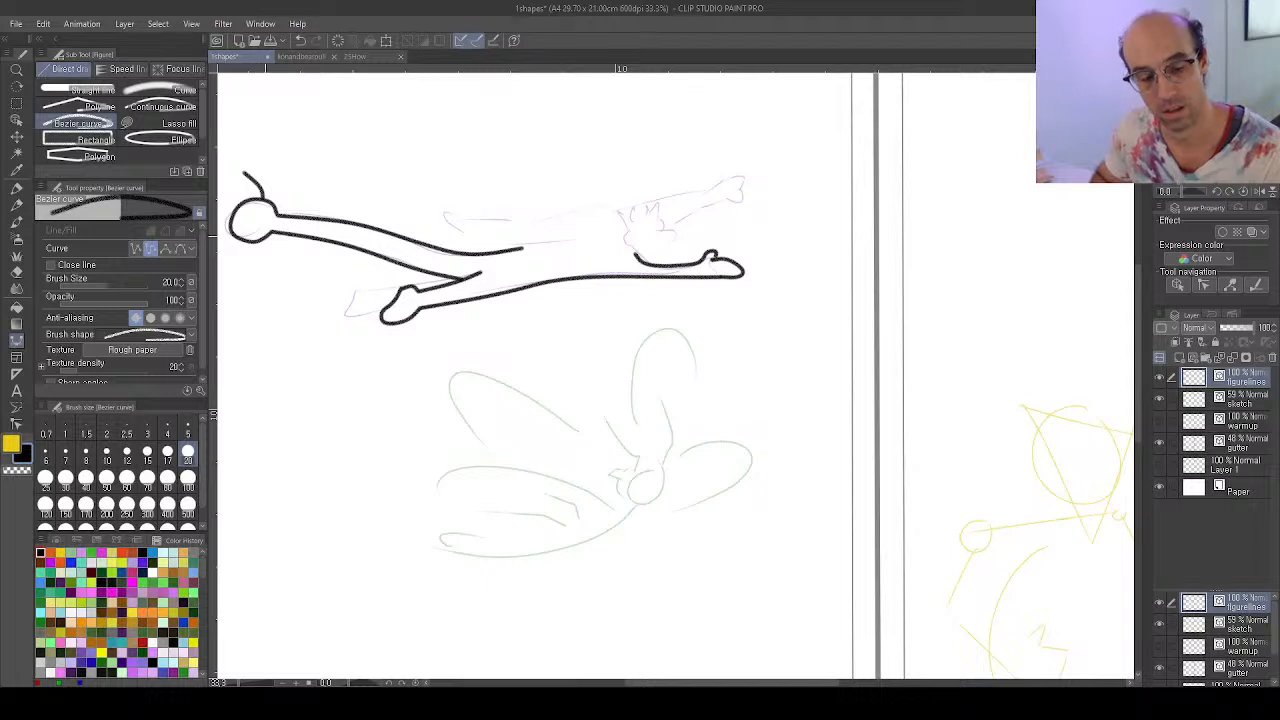
key(ctrl+z)
click(262, 200)
click(256, 190)
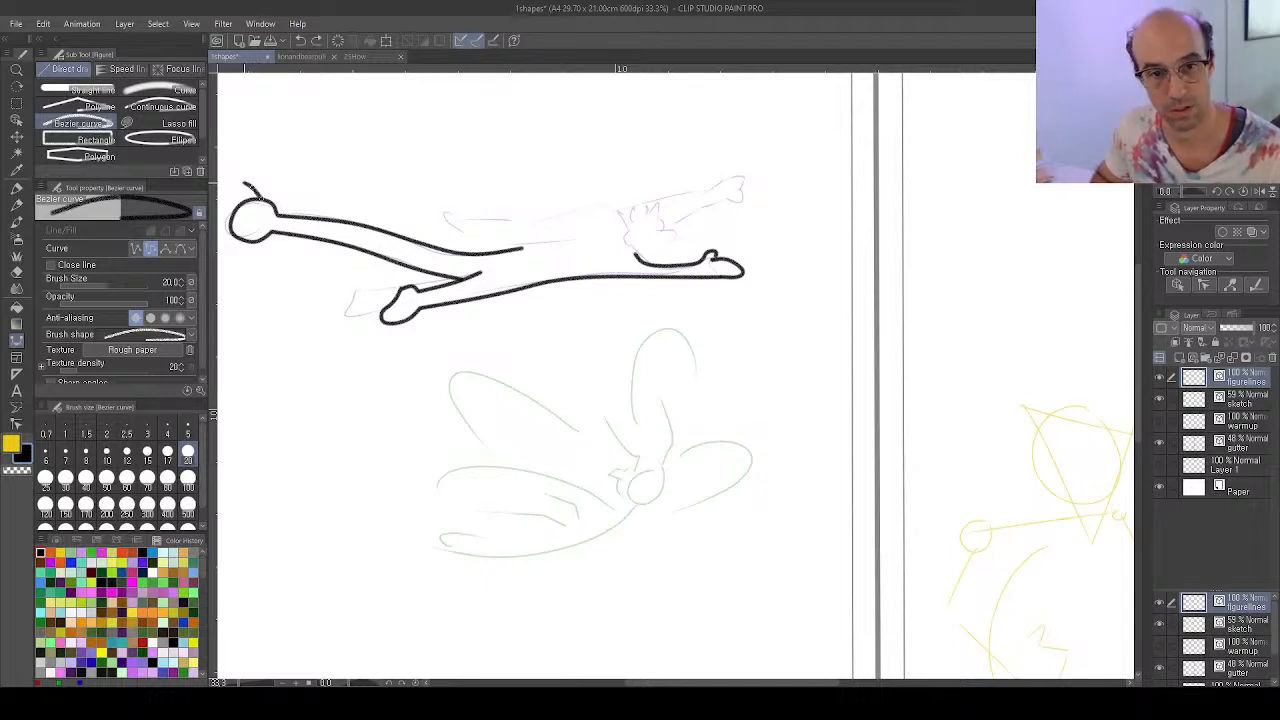
double_click(244, 183)
click(251, 241)
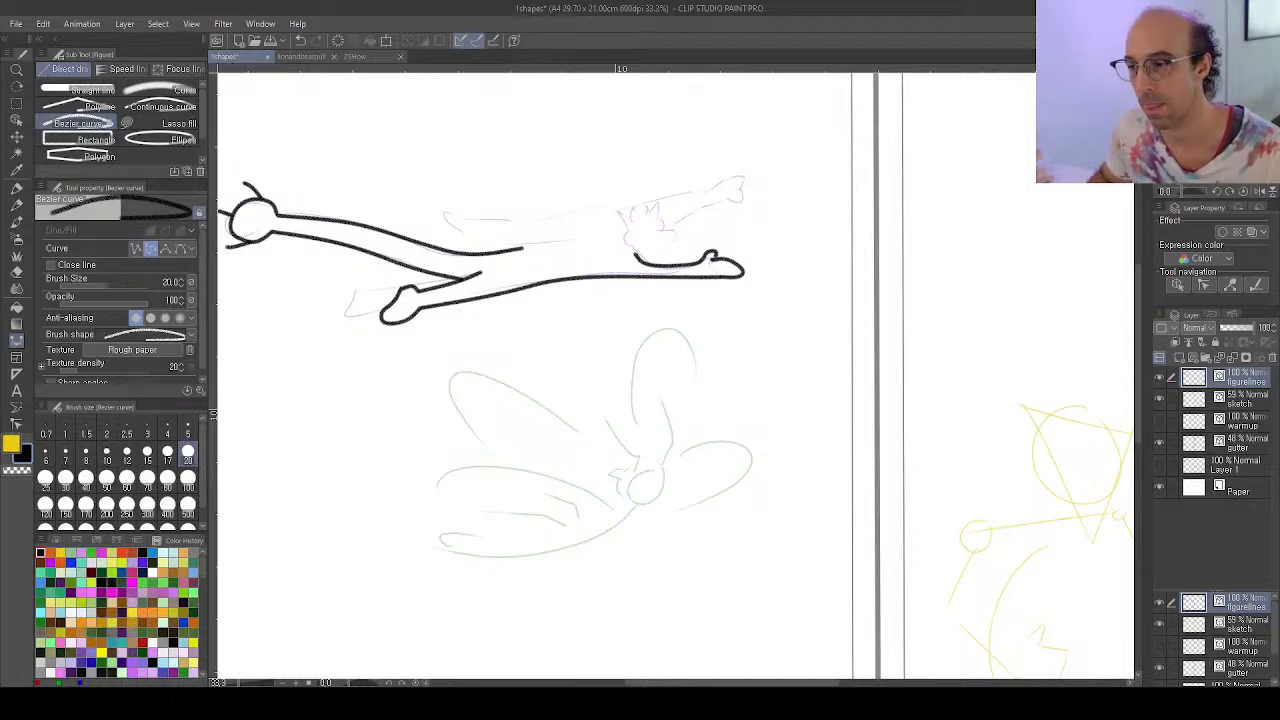
key(y)
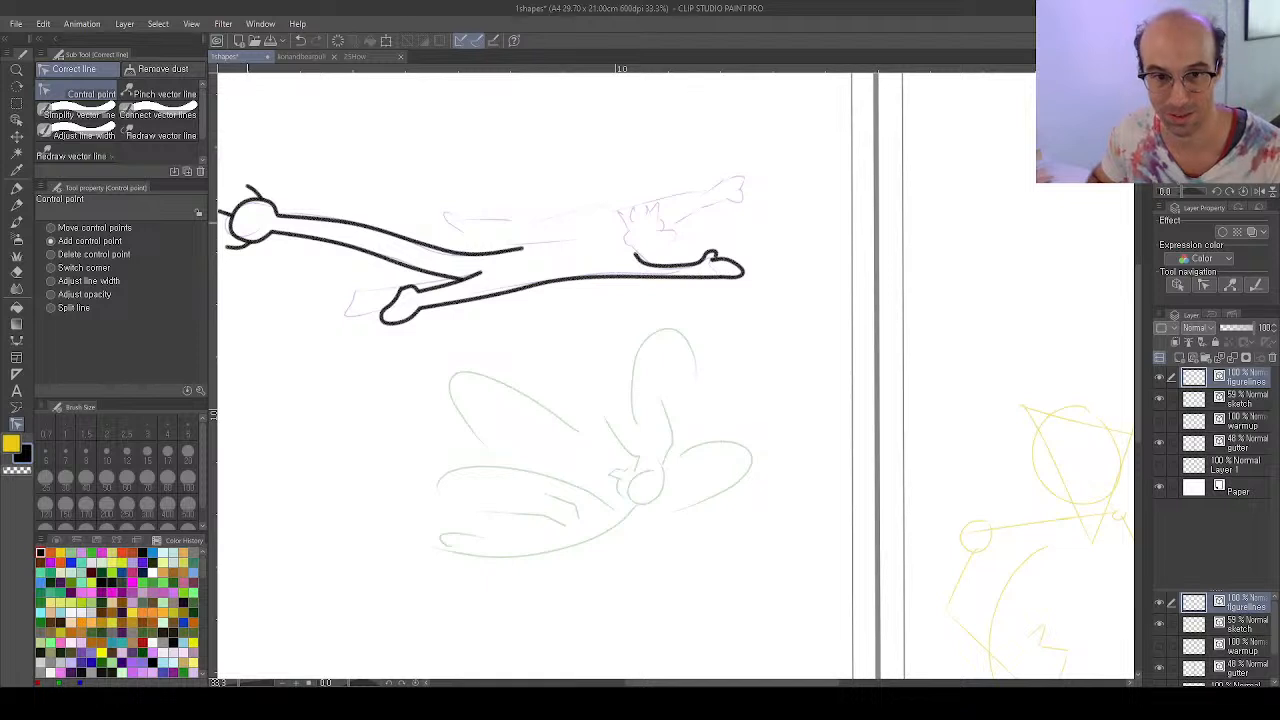
drag(228, 213, 260, 220)
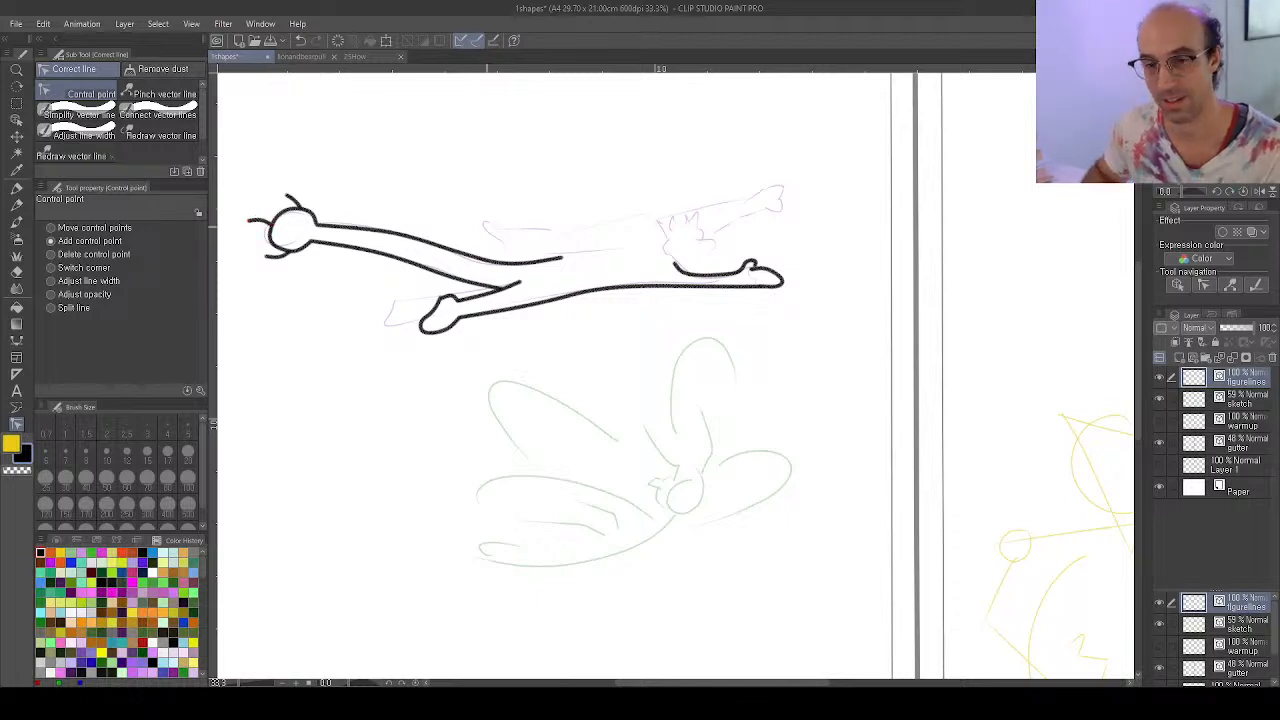
Outline the small bent limb with a rounded tip rising from the figure's back, using Bezier curves
key(u)
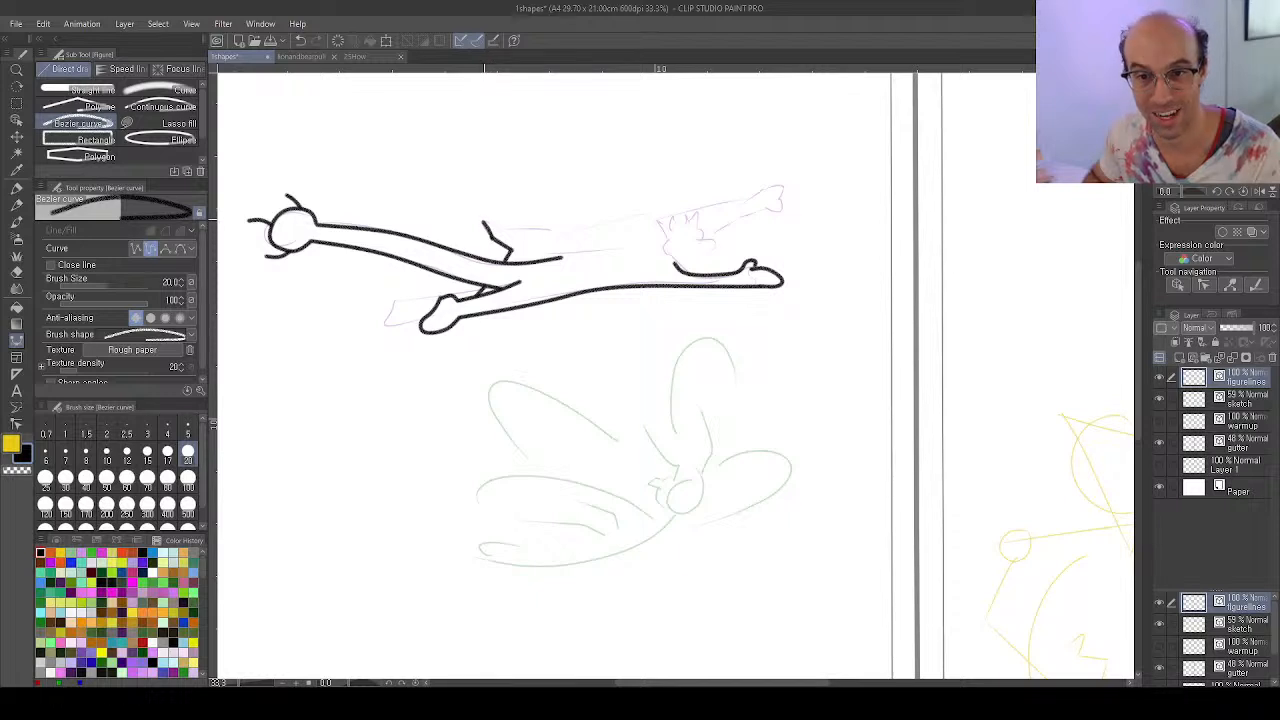
click(496, 218)
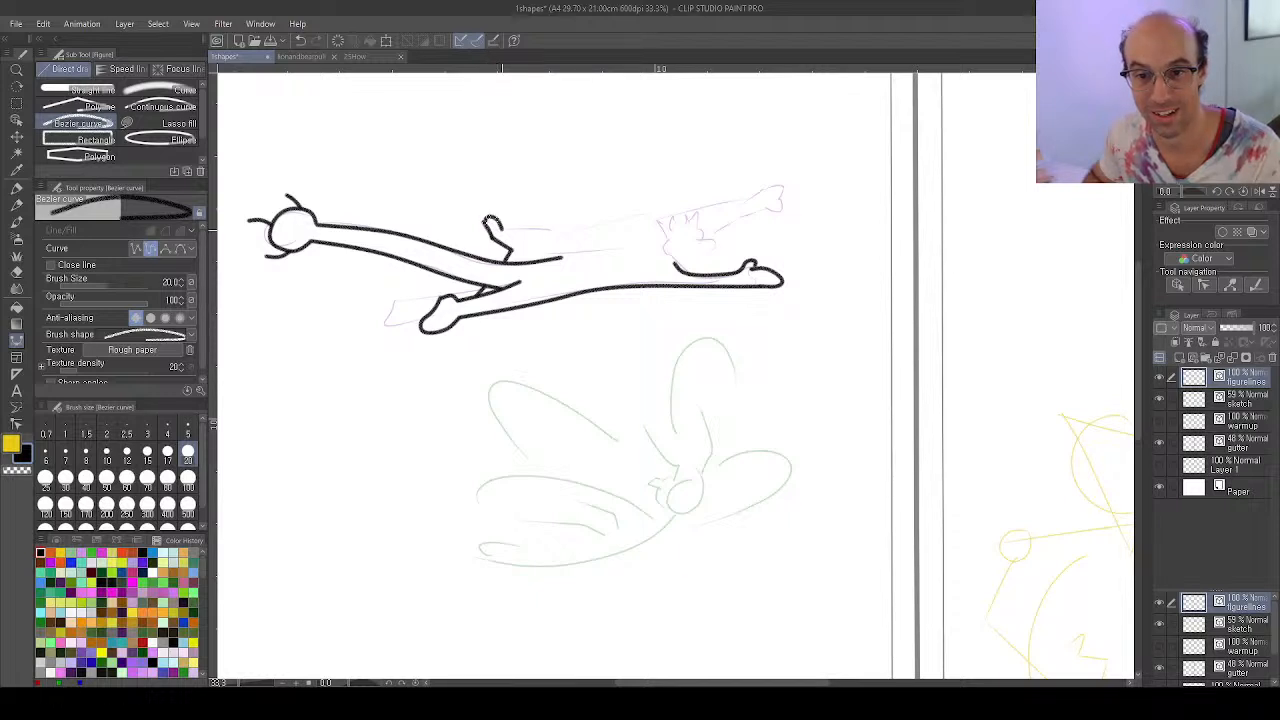
double_click(502, 228)
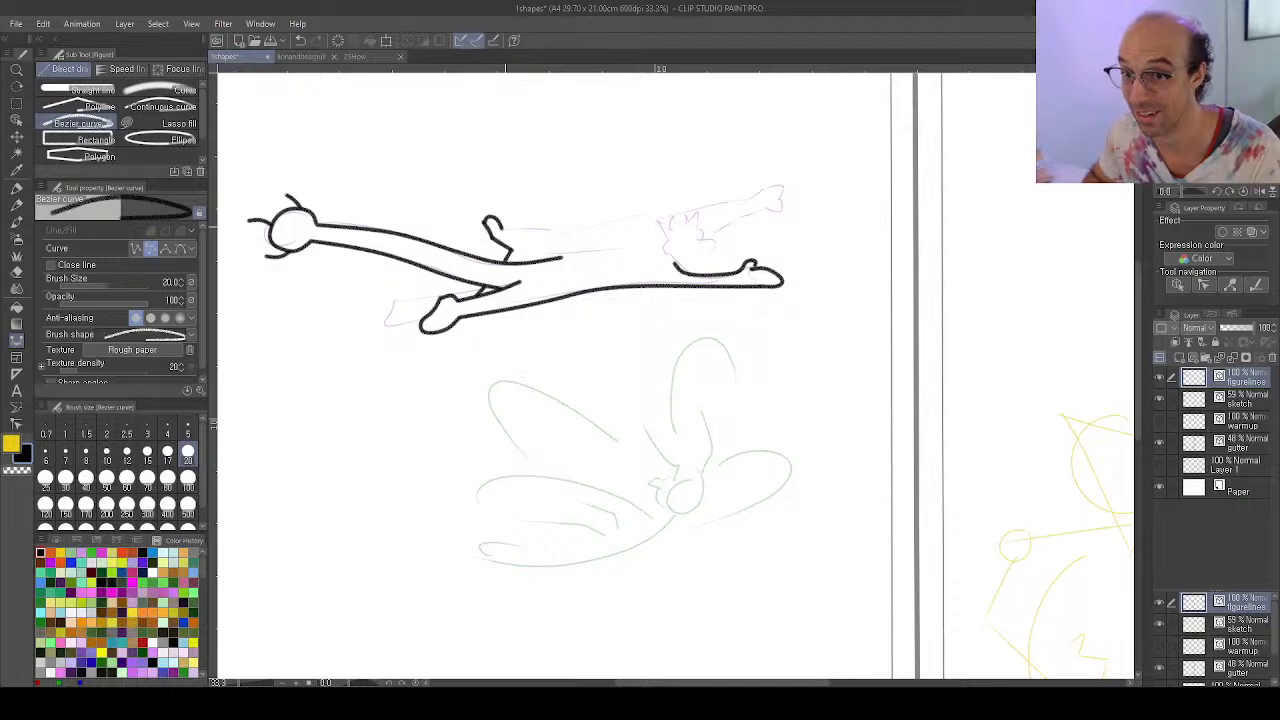
click(503, 229)
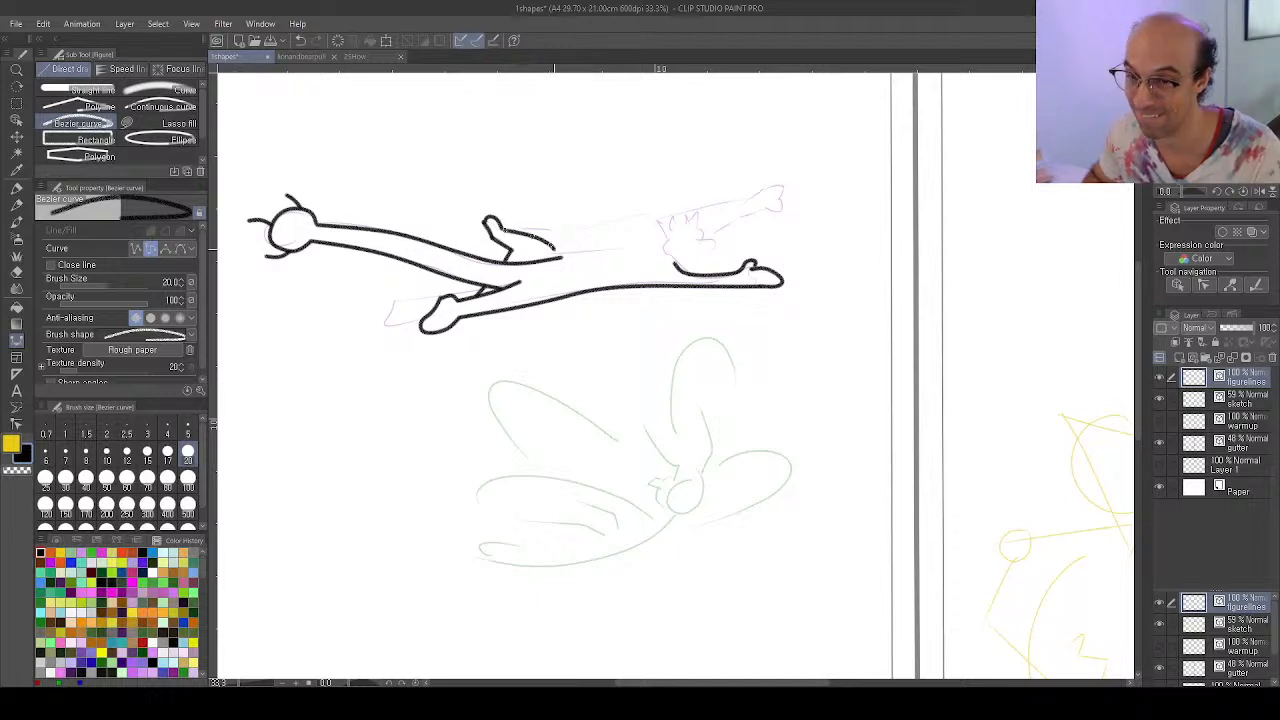
double_click(552, 250)
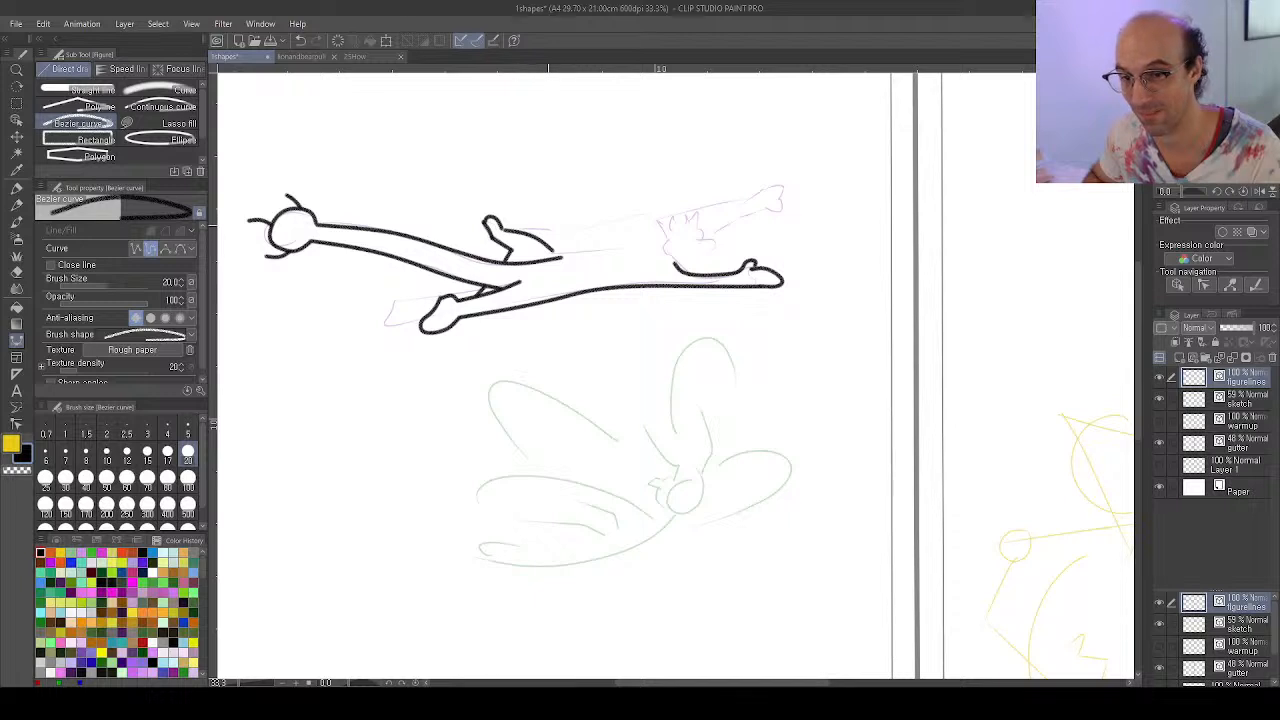
click(546, 243)
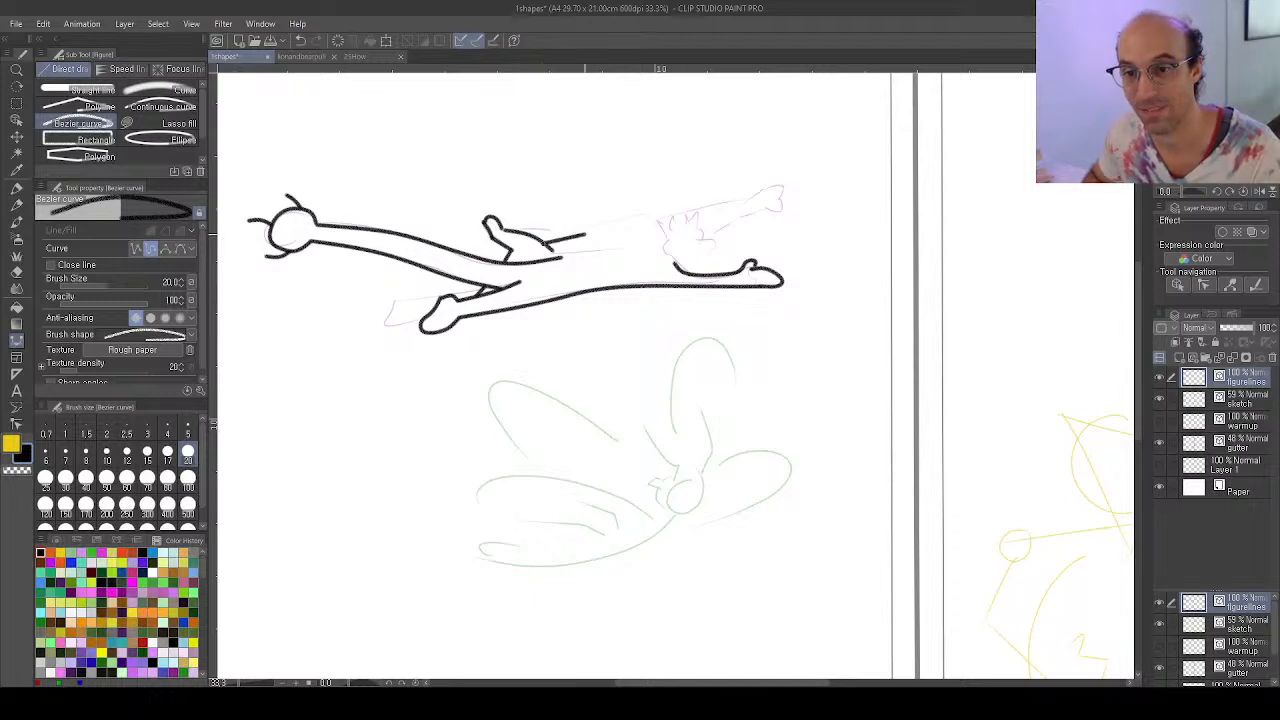
double_click(577, 235)
key(ctrl+z)
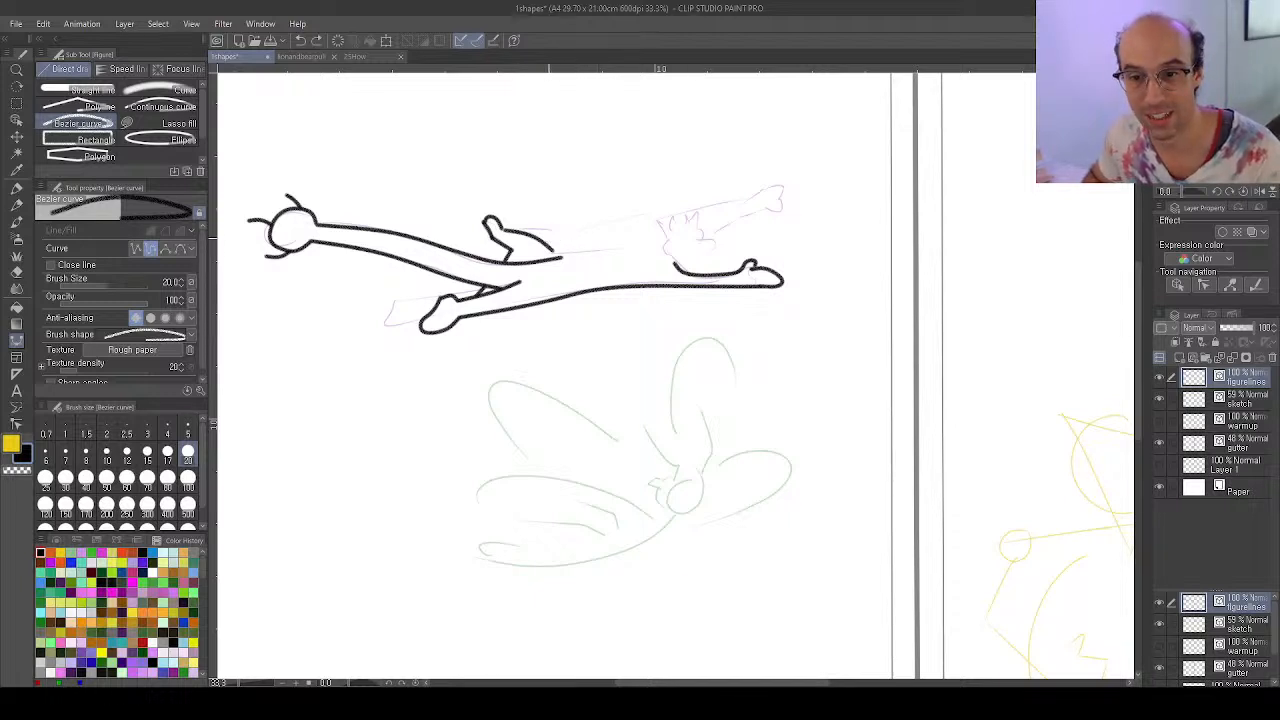
Draw the figure's long back line into the raised forelimb, add its notched hand, and start the forelimb's underside with Bezier curves
click(540, 240)
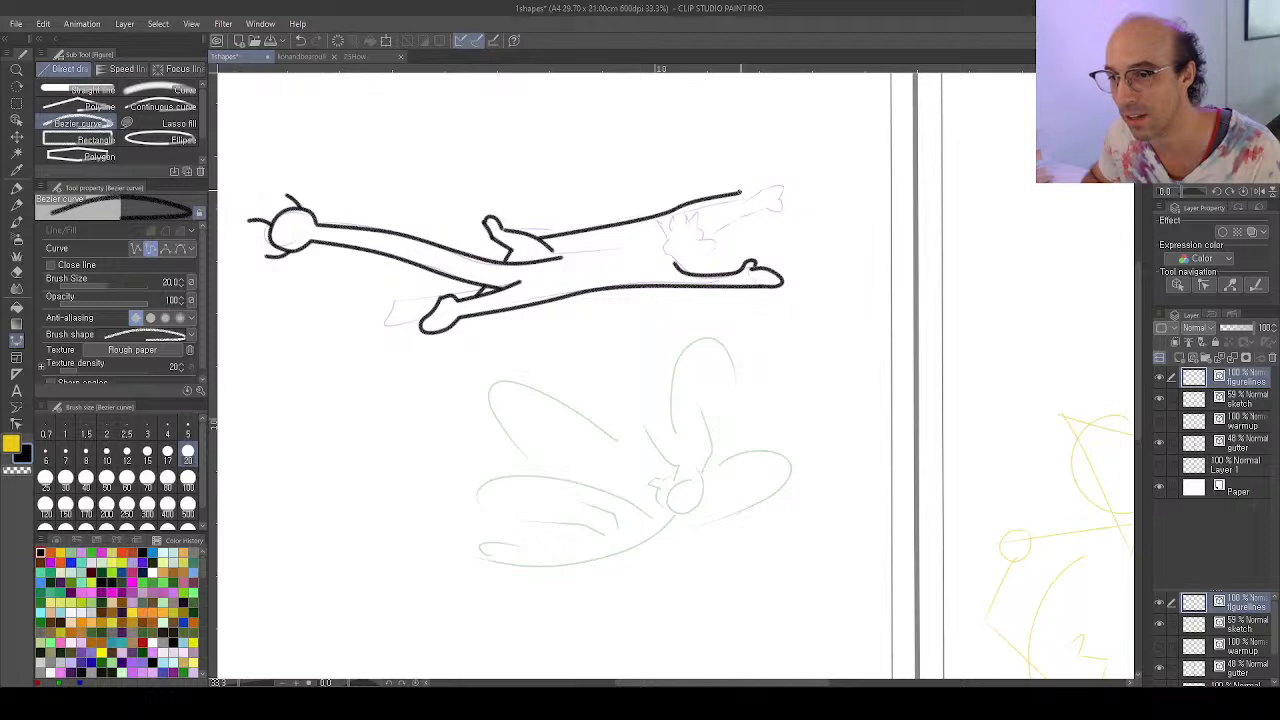
mouse_move(743, 193)
mouse_down()
mouse_move(766, 185)
mouse_move(766, 196)
mouse_up()
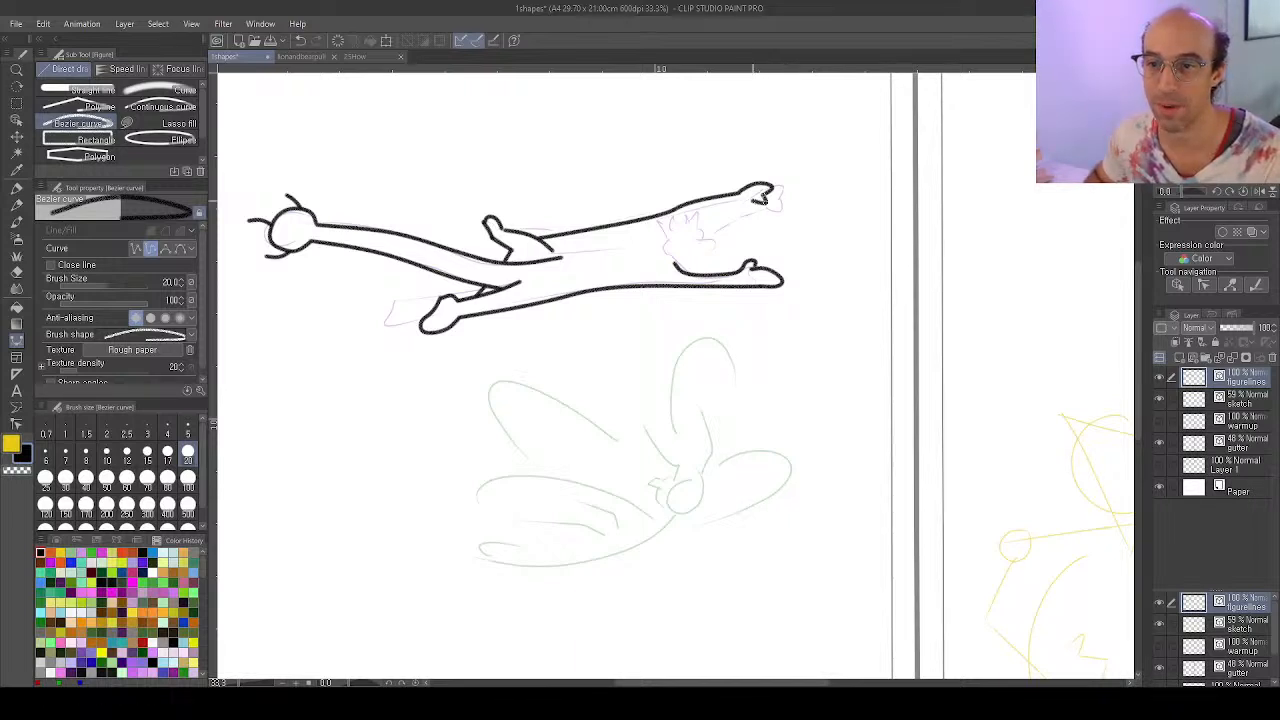
drag(761, 198, 714, 213)
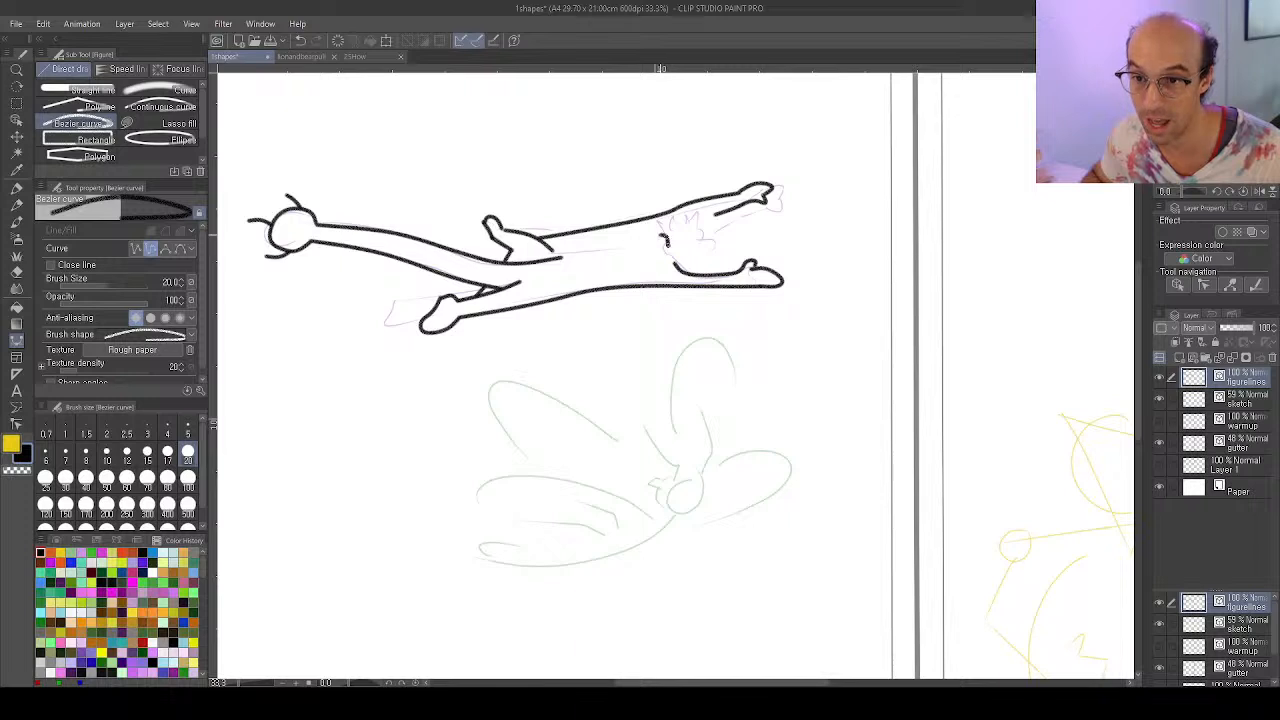
Outline the bumpy back of the head down to the lower forelimb and start the first hair tuft on top
double_click(659, 233)
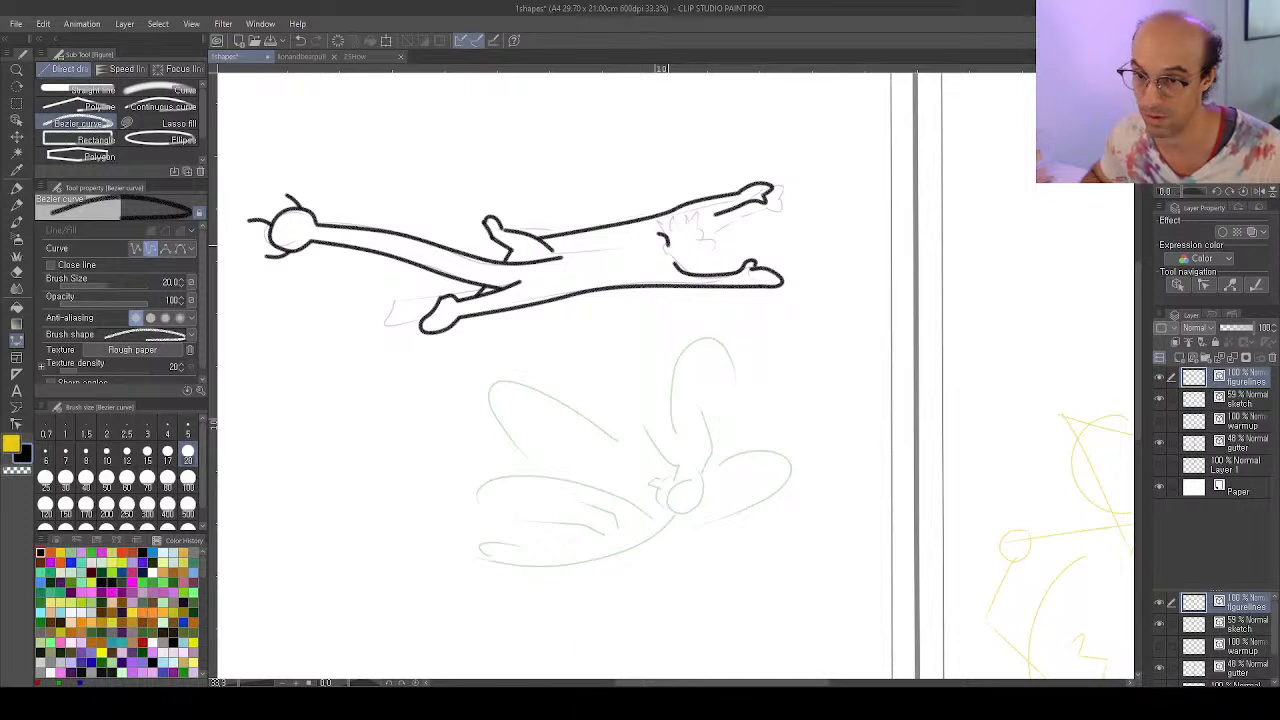
click(667, 245)
click(662, 251)
click(664, 259)
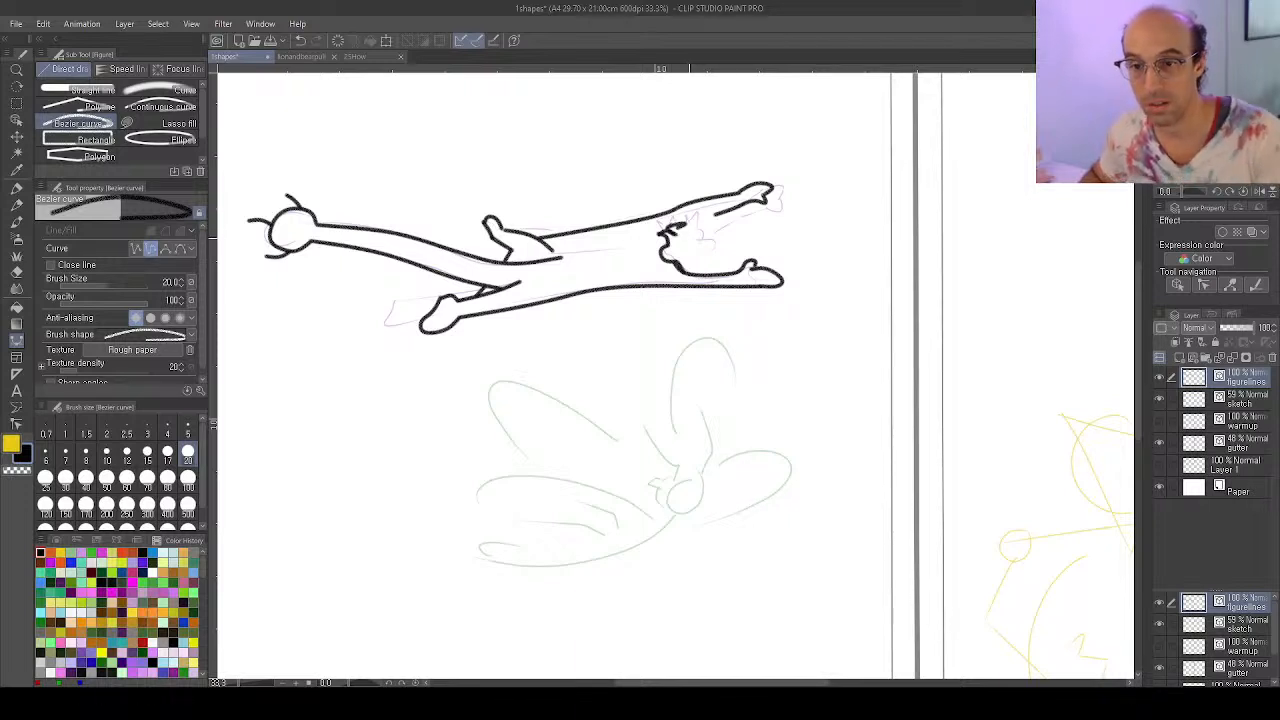
key(y)
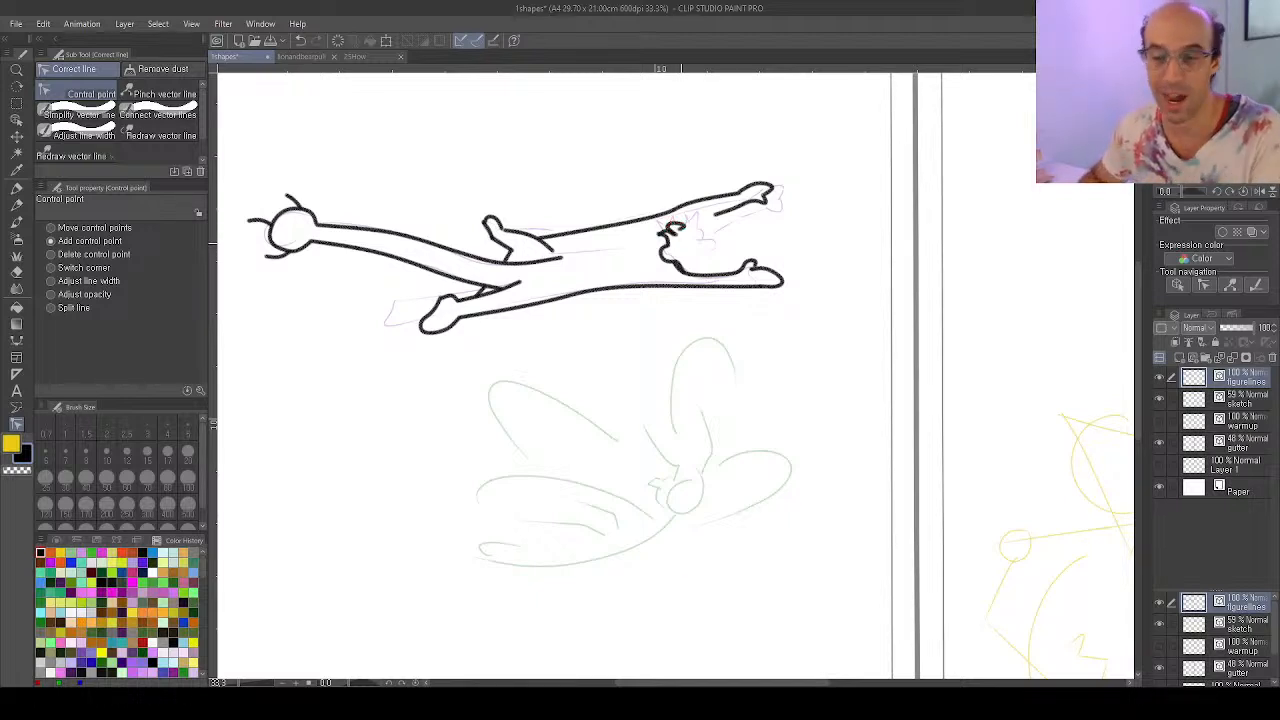
key(u)
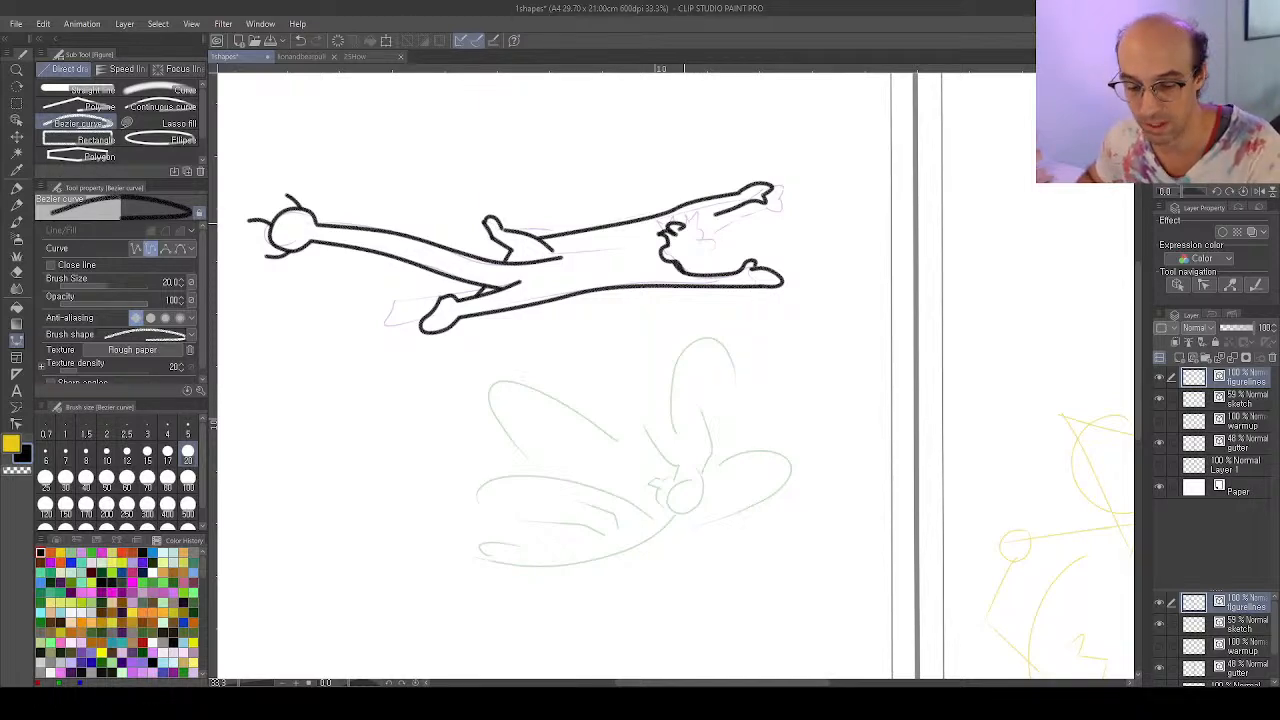
Continue the pointed hair tufts across the top of the head and down to the brow with Bezier curves
scroll(683, 225, up, 3)
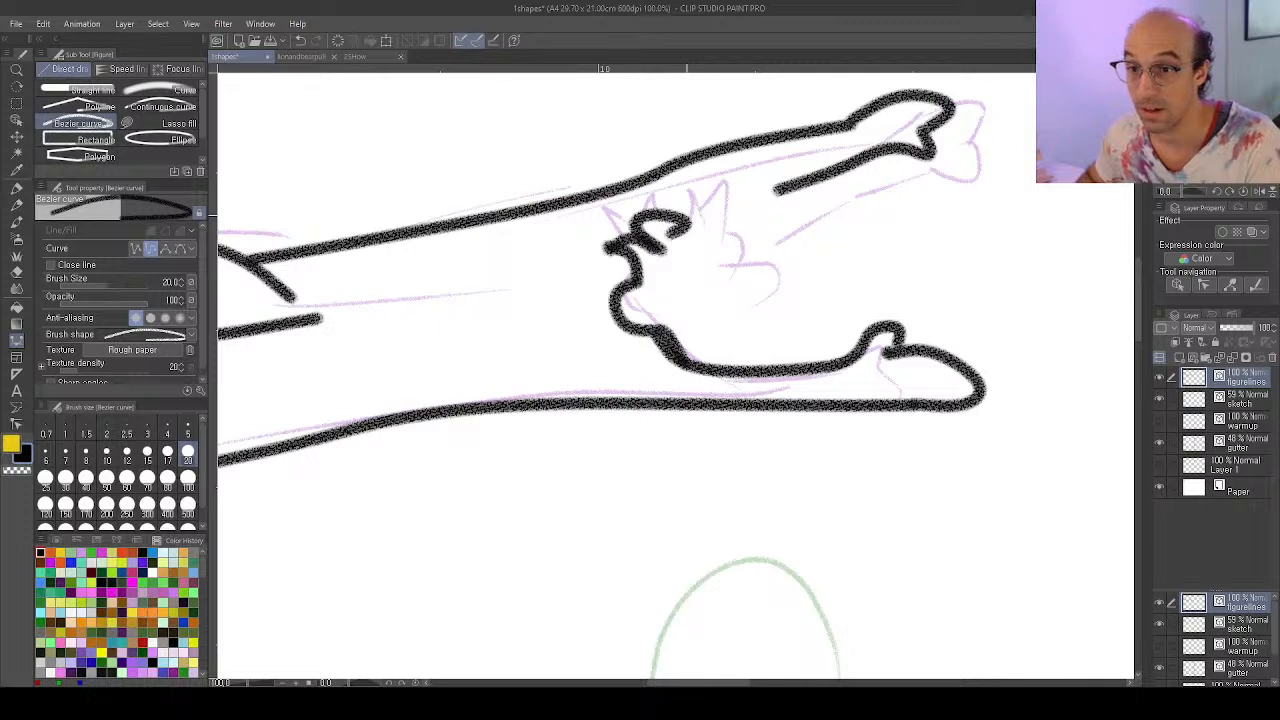
mouse_move(685, 212)
mouse_down()
mouse_move(715, 196)
mouse_move(718, 232)
mouse_move(707, 227)
mouse_up()
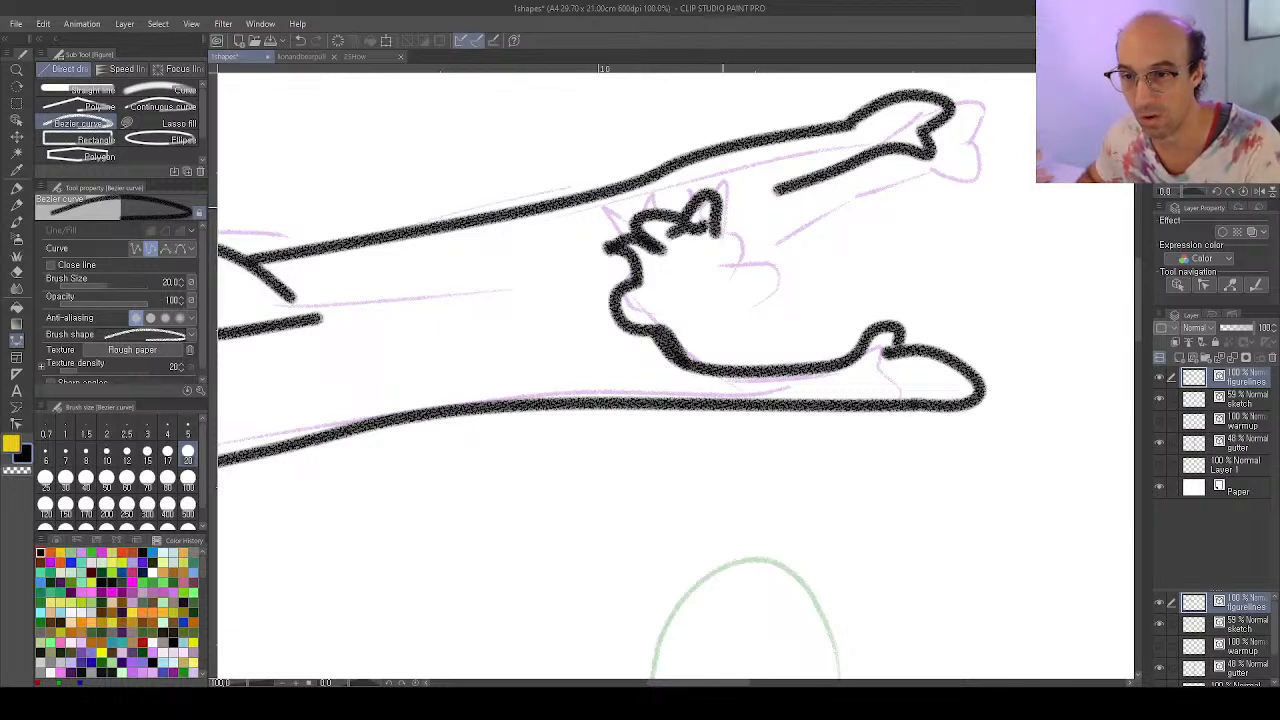
mouse_move(724, 209)
mouse_down()
mouse_move(732, 200)
mouse_move(732, 230)
mouse_move(750, 230)
mouse_move(756, 258)
mouse_up()
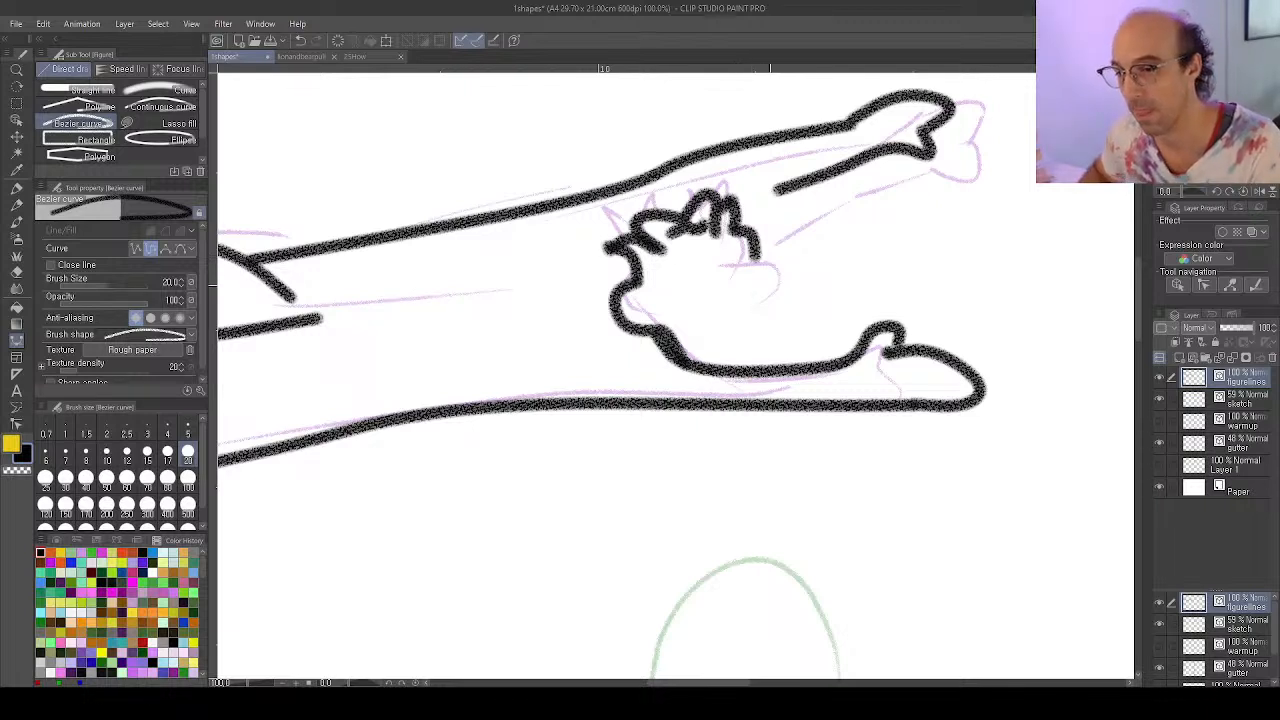
Draw the snout's upper edge, a small rounded nose, the mouth line, and the lower jaw curving down to the forelimb
drag(725, 260, 793, 258)
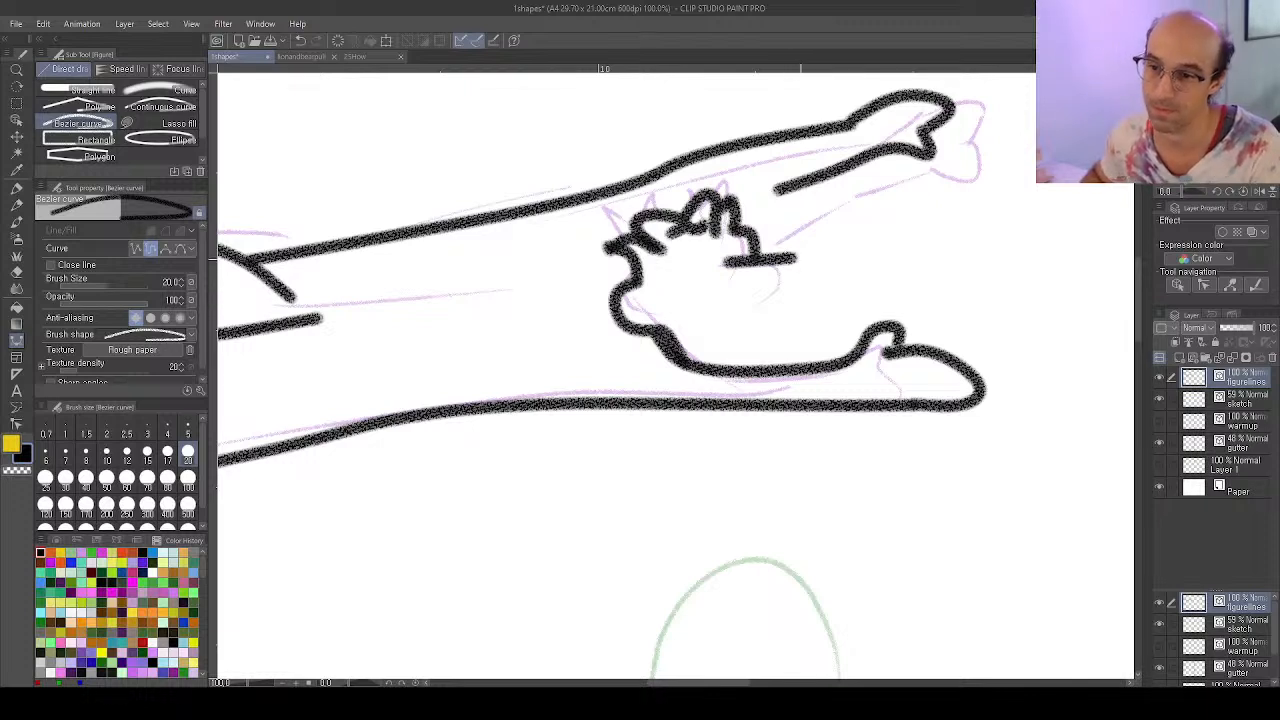
mouse_move(786, 248)
mouse_down()
mouse_move(804, 273)
mouse_move(816, 249)
mouse_move(810, 274)
mouse_up()
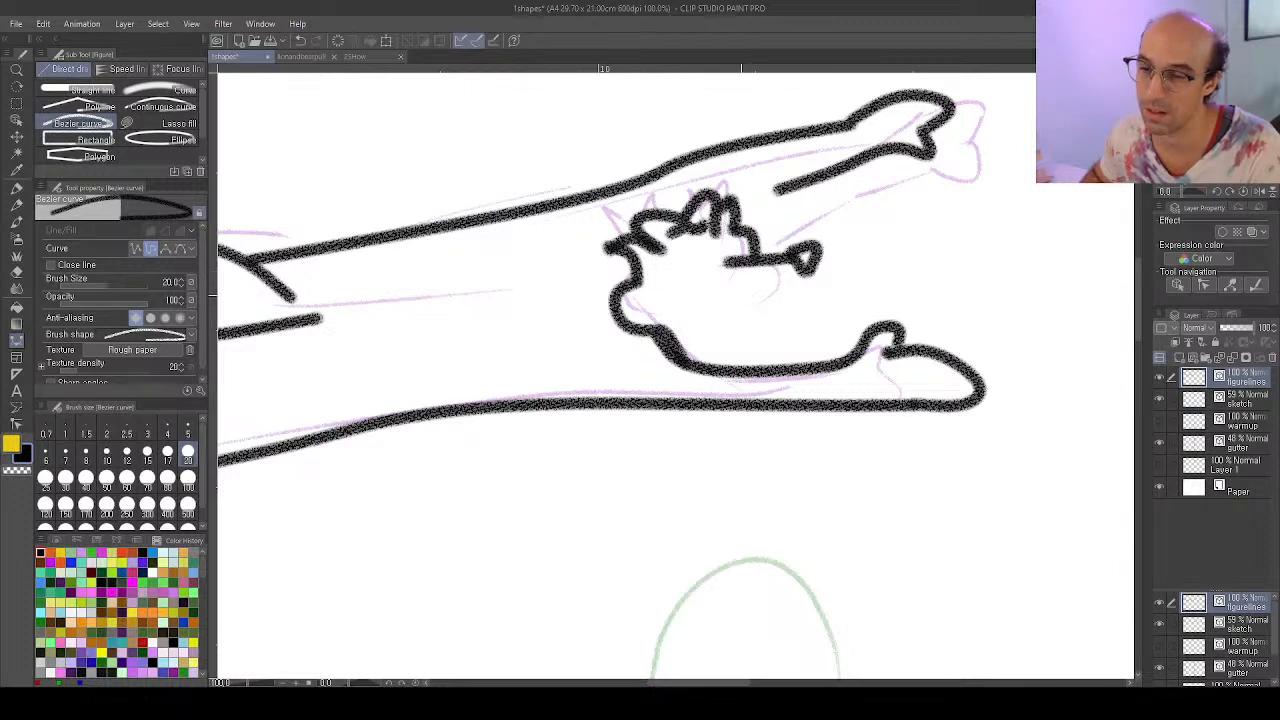
mouse_move(737, 296)
mouse_down()
mouse_move(780, 299)
mouse_move(810, 280)
mouse_up()
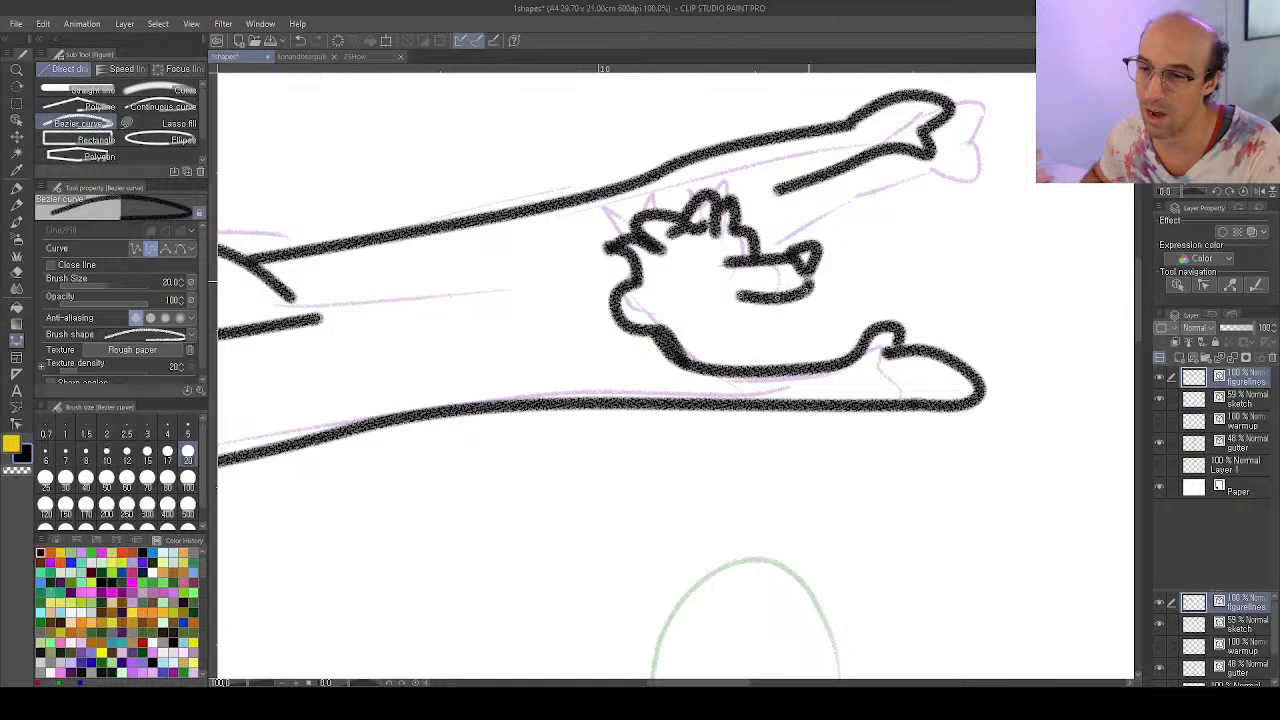
double_click(810, 279)
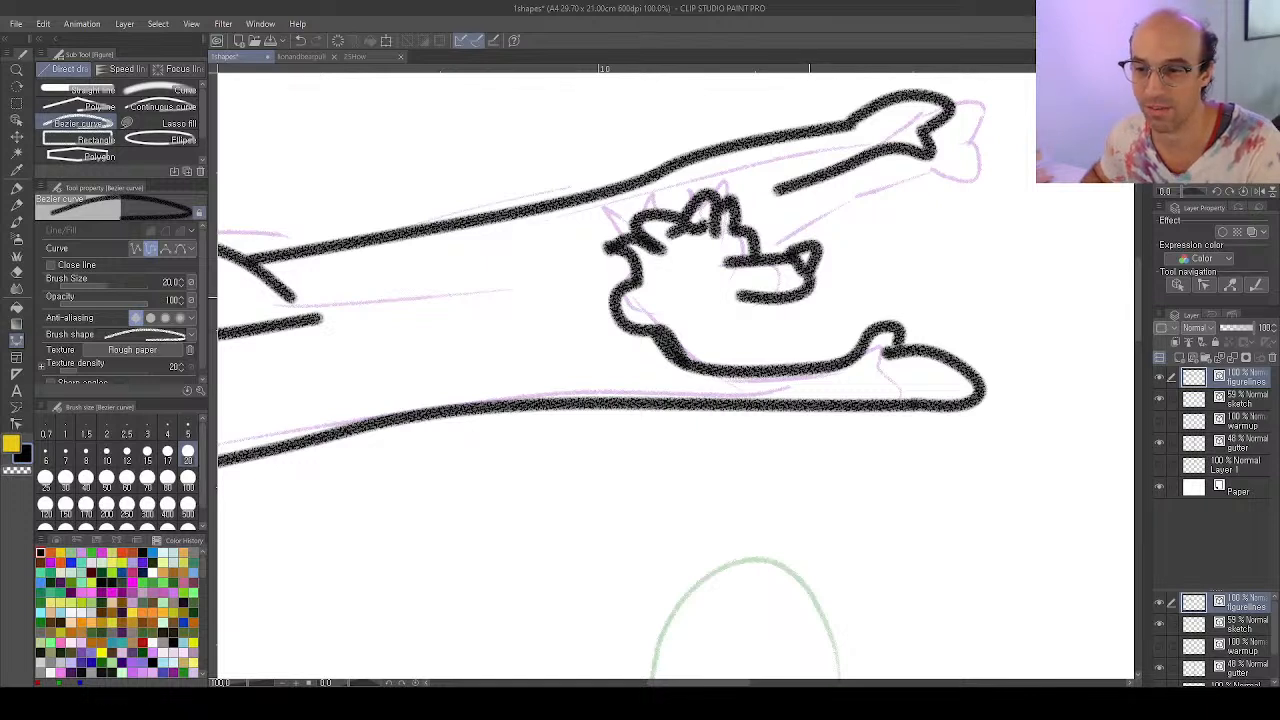
mouse_move(810, 292)
mouse_down()
mouse_move(796, 326)
mouse_move(722, 328)
mouse_move(710, 366)
mouse_up()
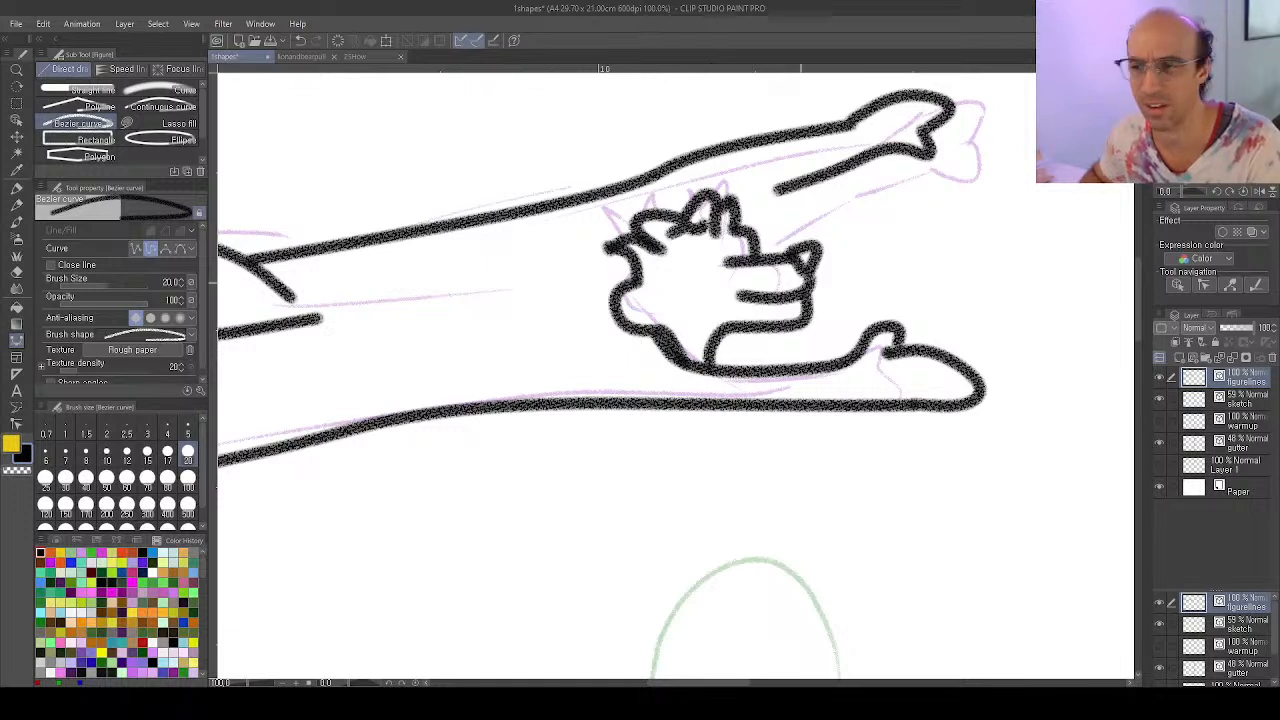
Lower the inner end of the mouth line and add a second line above it to form a narrow open mouth
key(y)
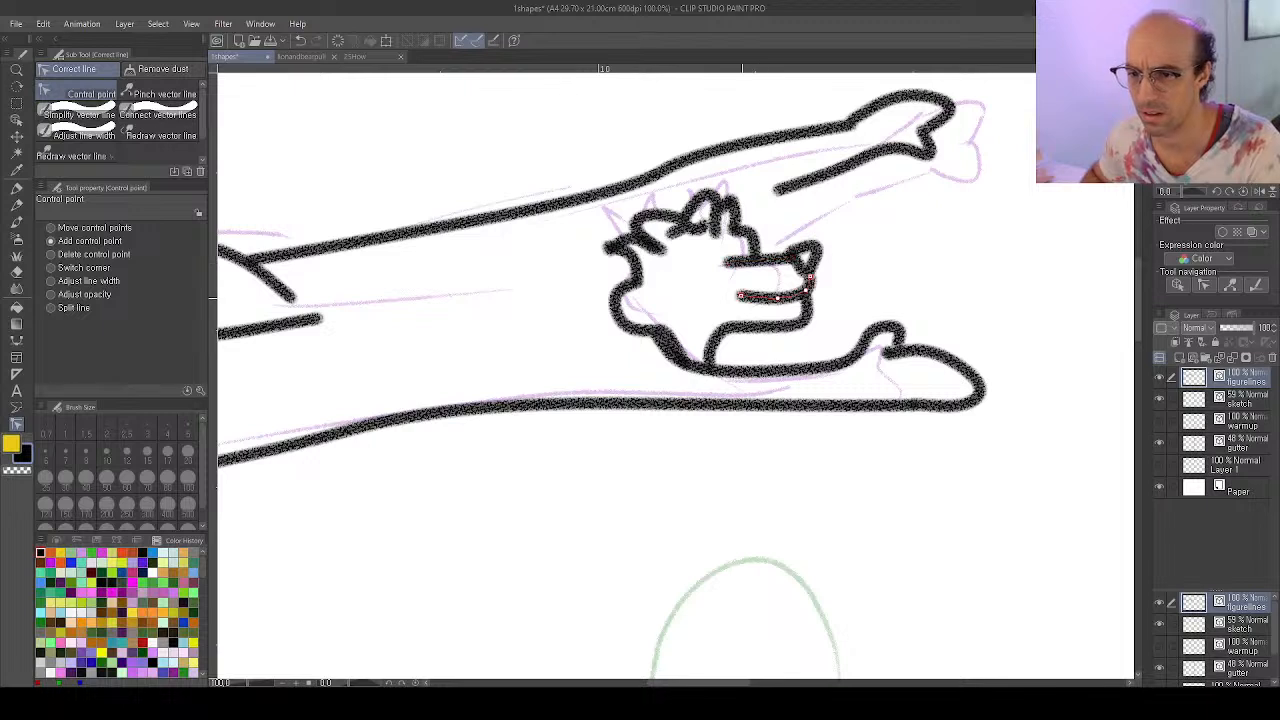
mouse_move(738, 301)
mouse_down()
mouse_move(777, 297)
mouse_move(735, 302)
mouse_up()
key(u)
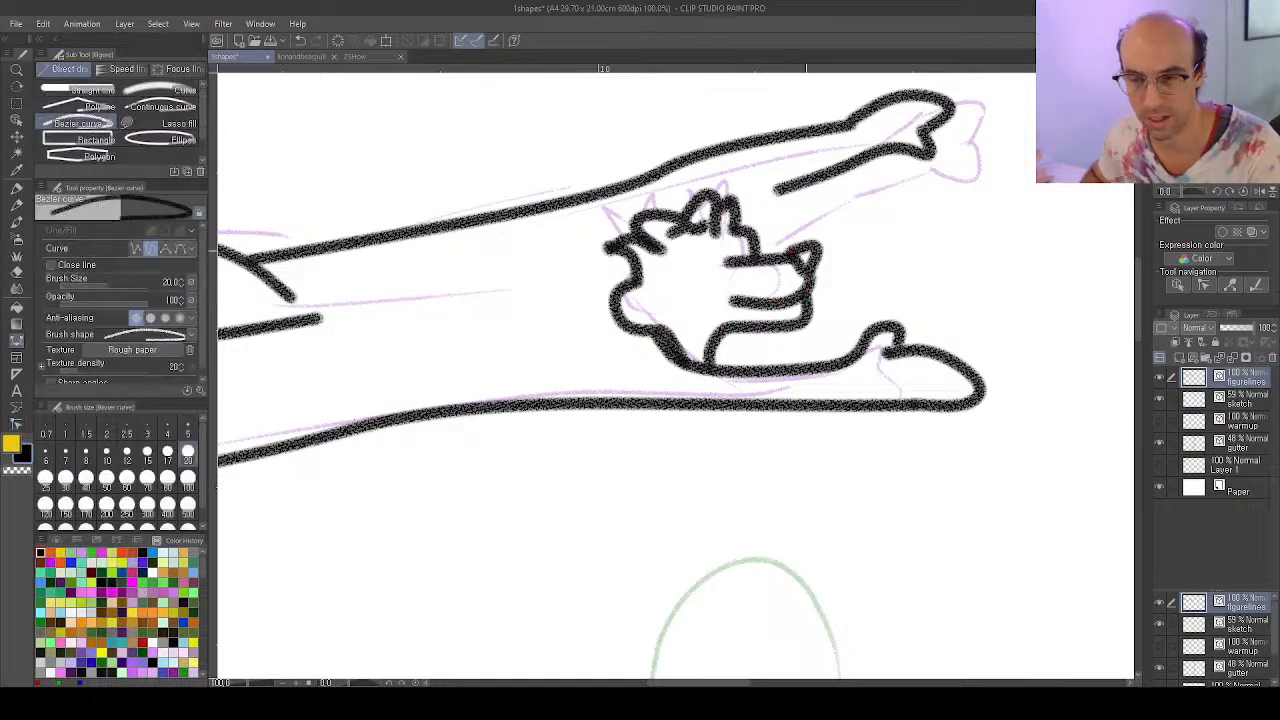
click(796, 292)
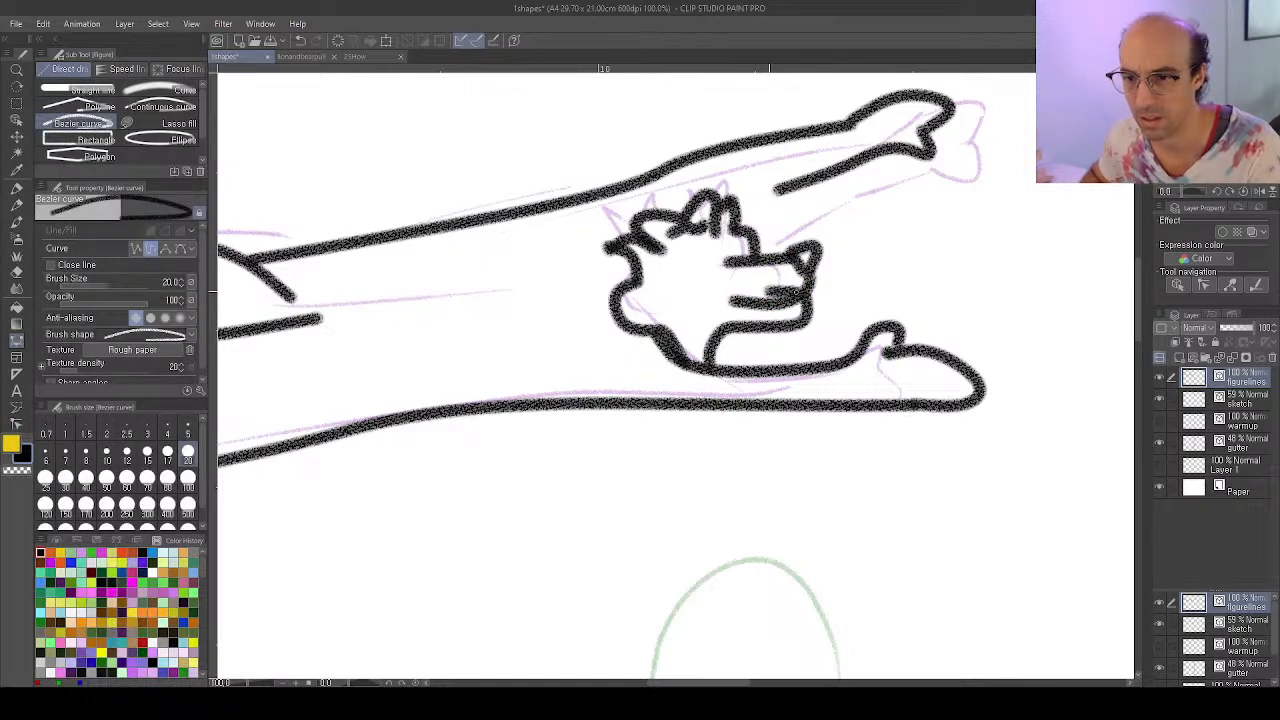
click(768, 293)
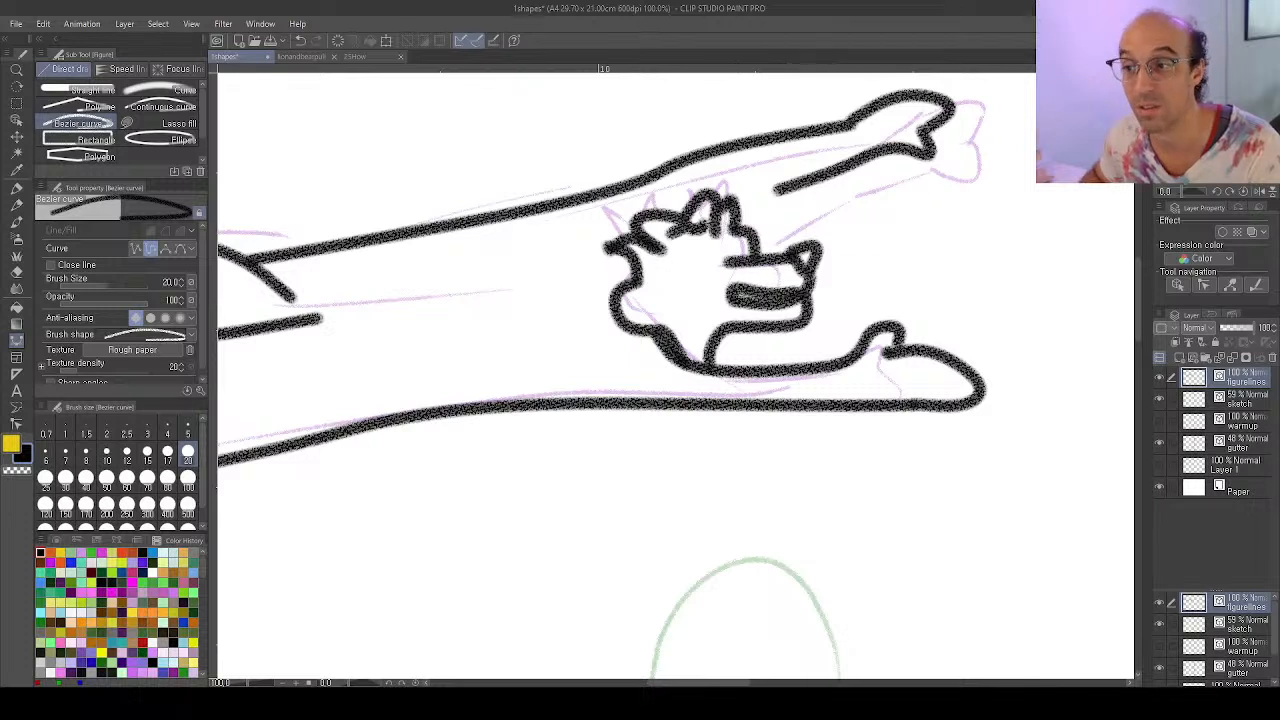
key(y)
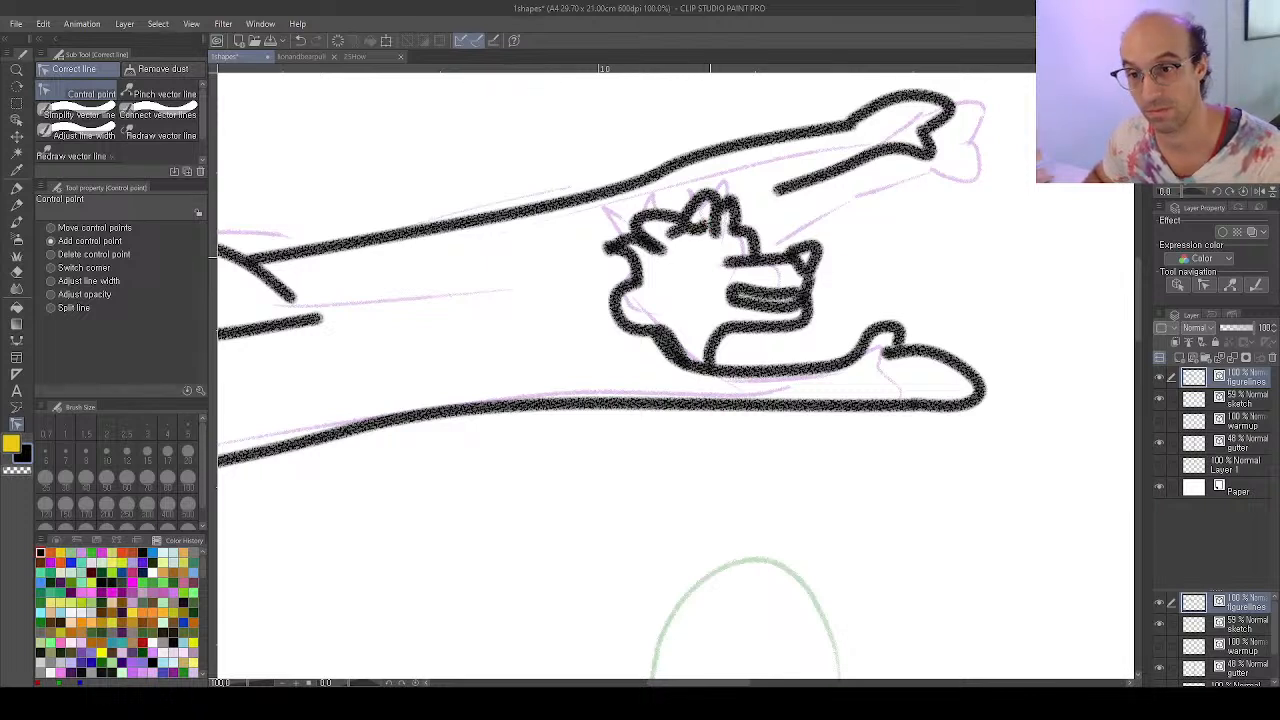
key(u)
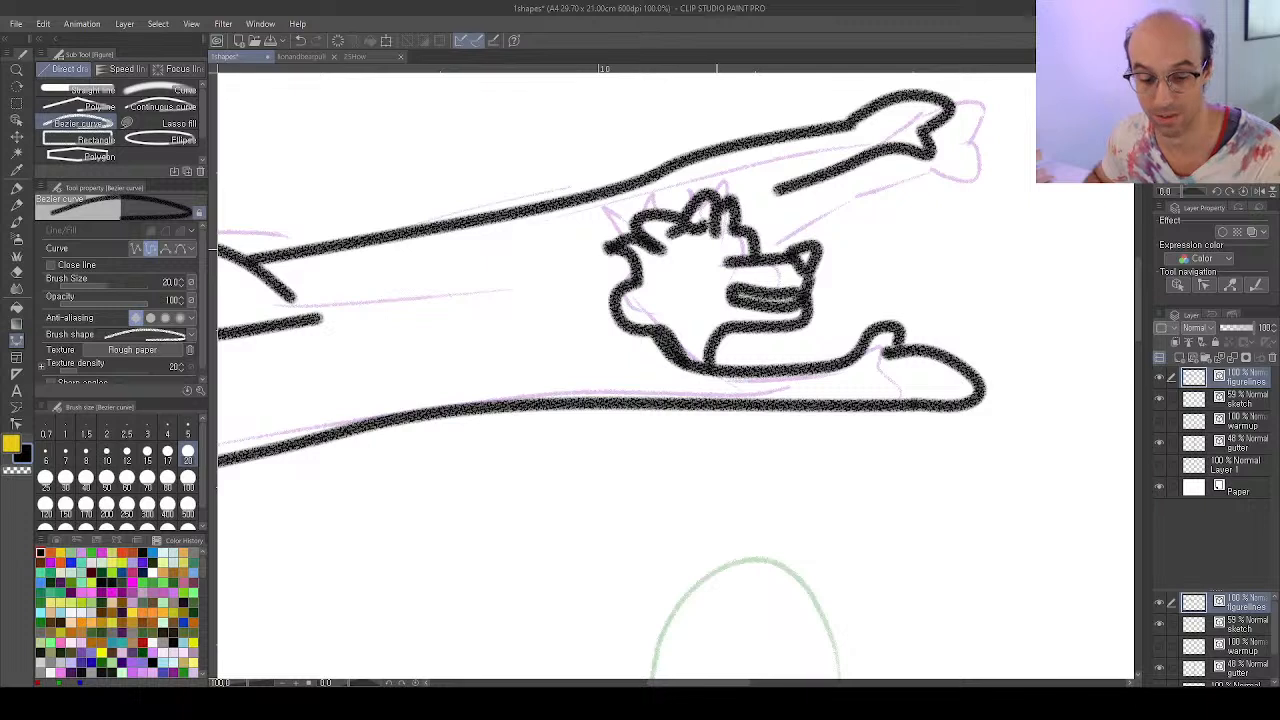
Add two small curved closed-eye marks with the size 12 Pencil, then draw a short Bezier curve below the jaw for the chin
key(p)
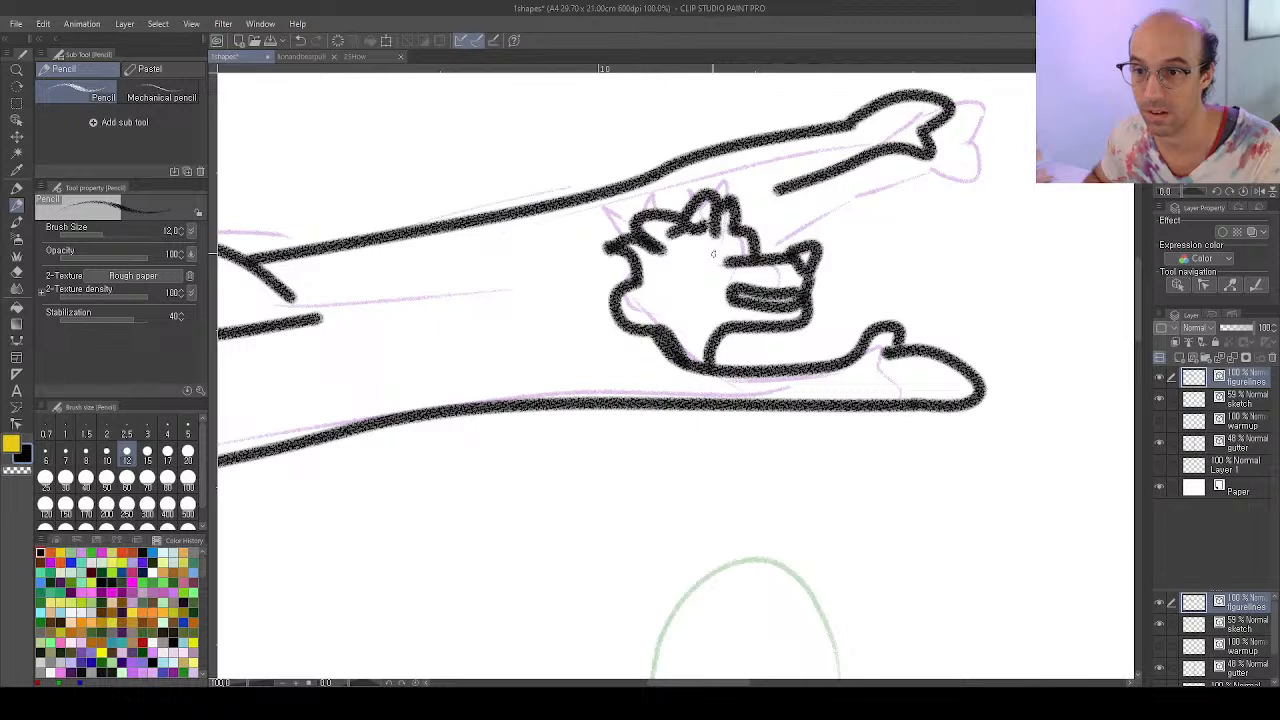
mouse_move(713, 254)
mouse_down()
mouse_move(688, 259)
mouse_move(740, 249)
mouse_up()
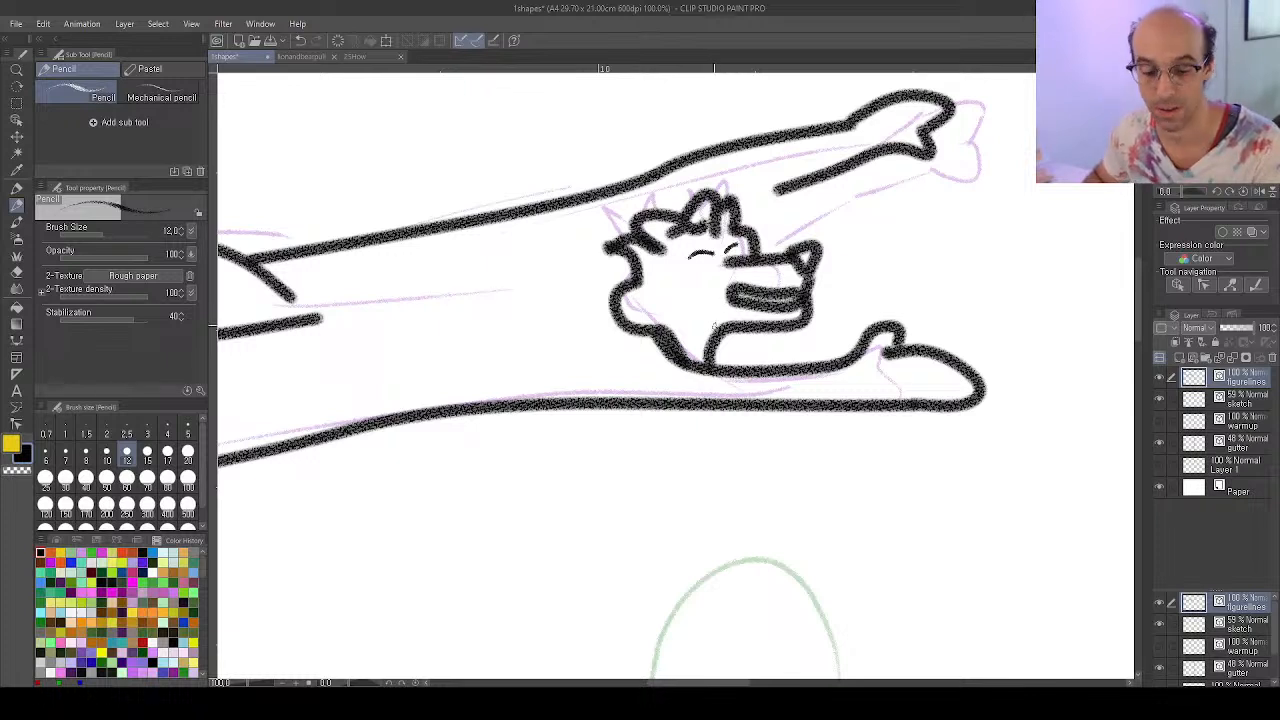
key(u)
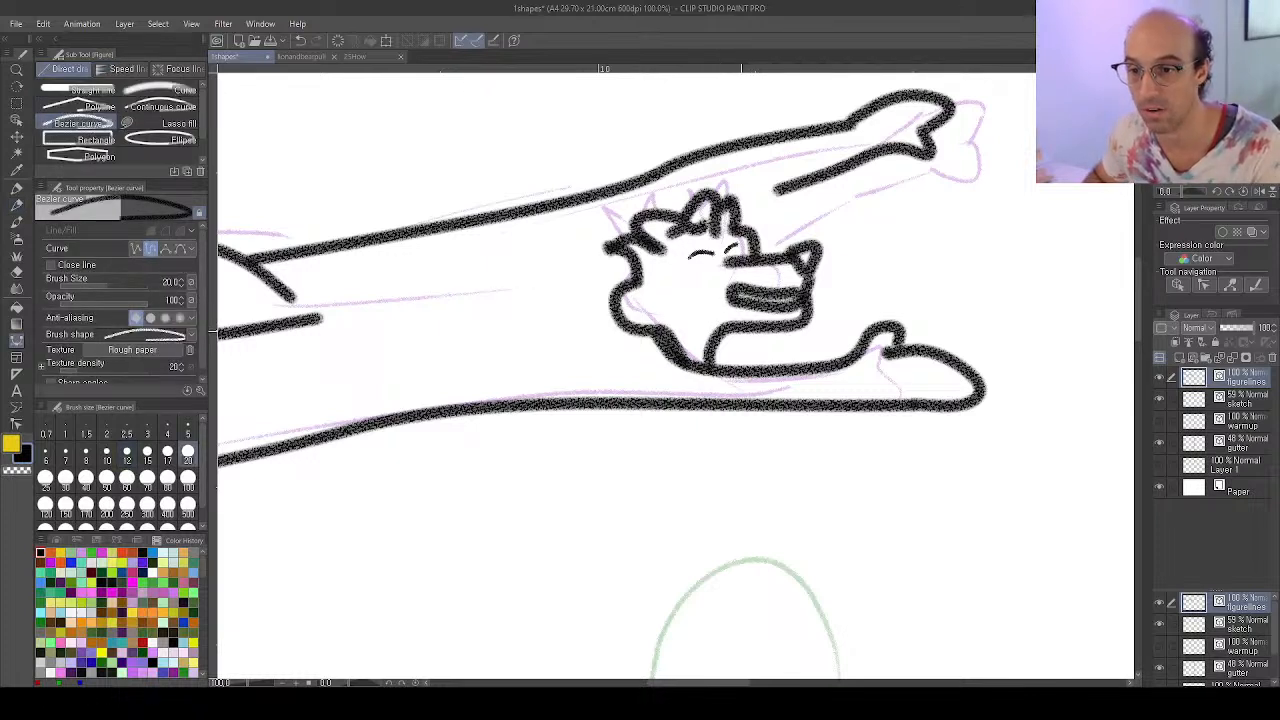
drag(741, 333, 730, 348)
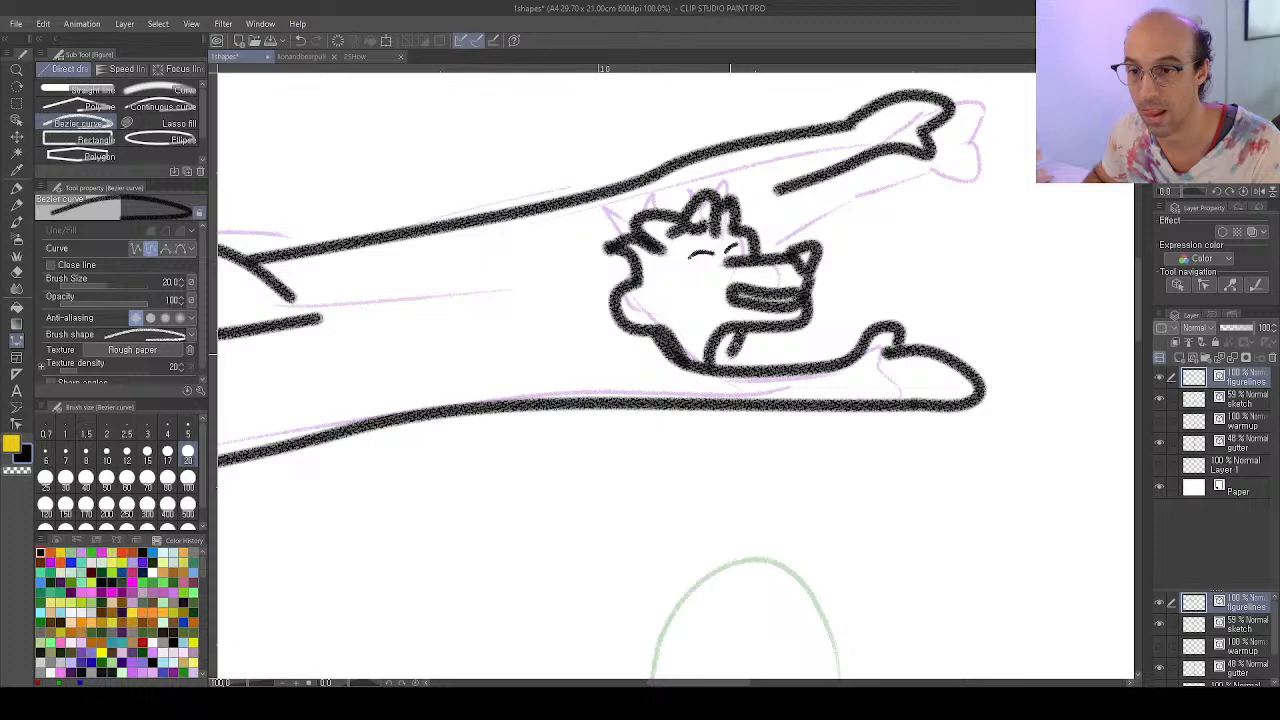
click(731, 353)
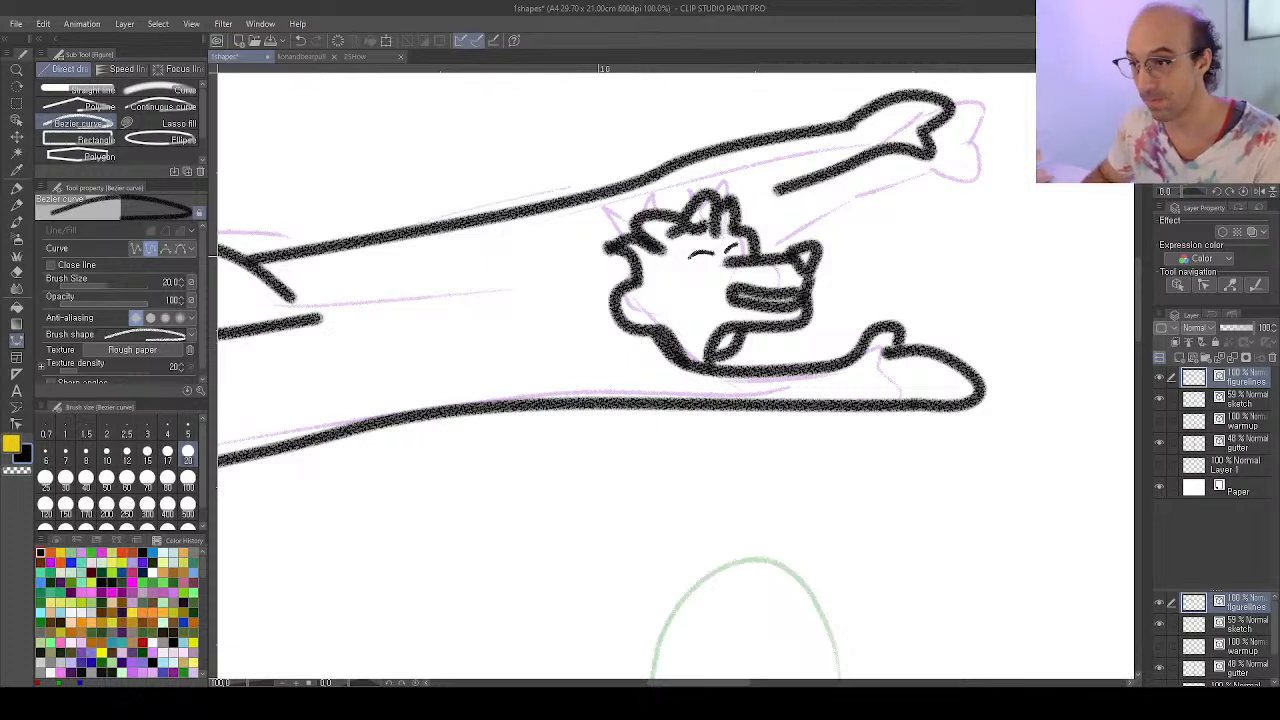
Reshape the long belly line into a lower, smoother curve and smooth the back line by moving their control points
key(y)
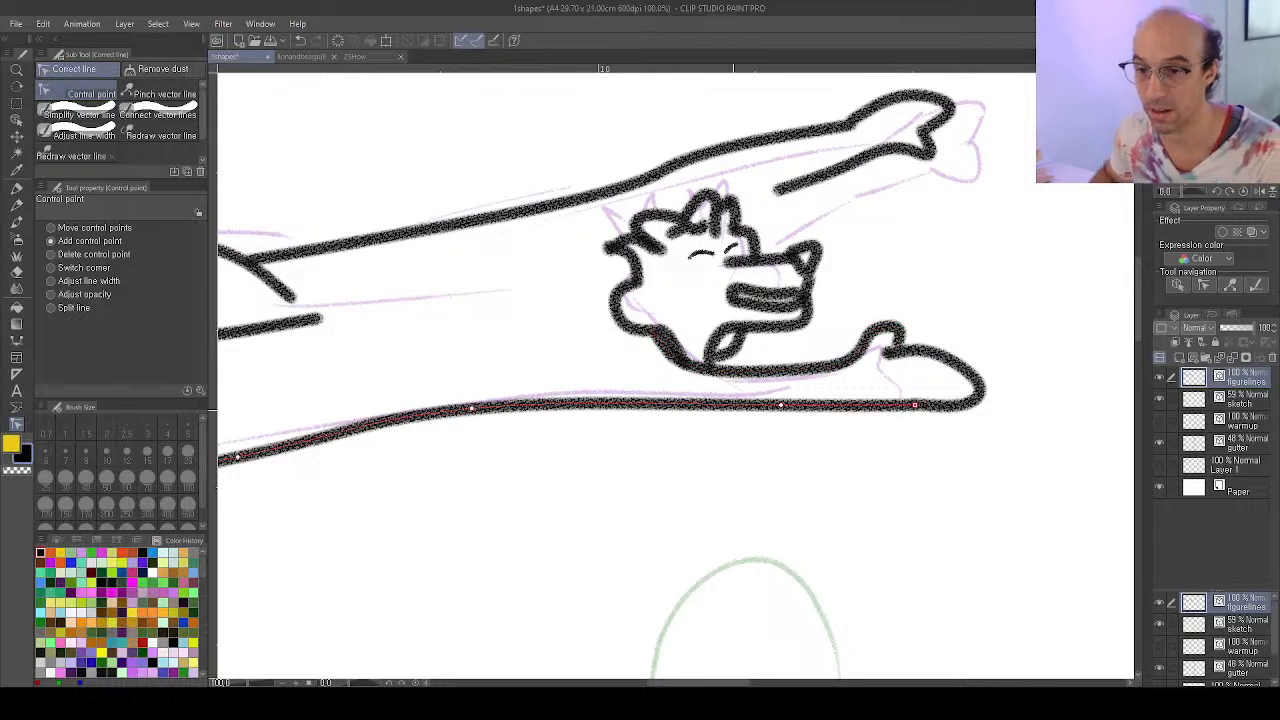
drag(780, 405, 705, 425)
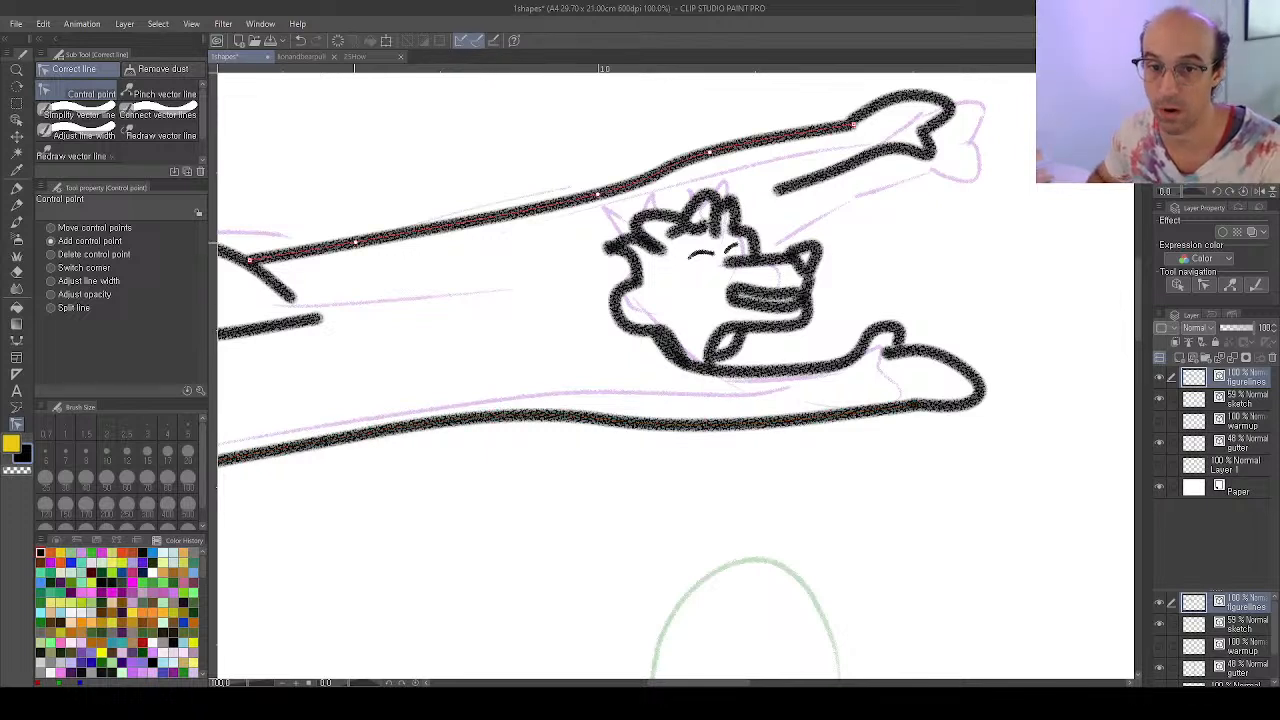
mouse_move(355, 241)
mouse_down()
mouse_move(440, 225)
mouse_move(428, 222)
mouse_up()
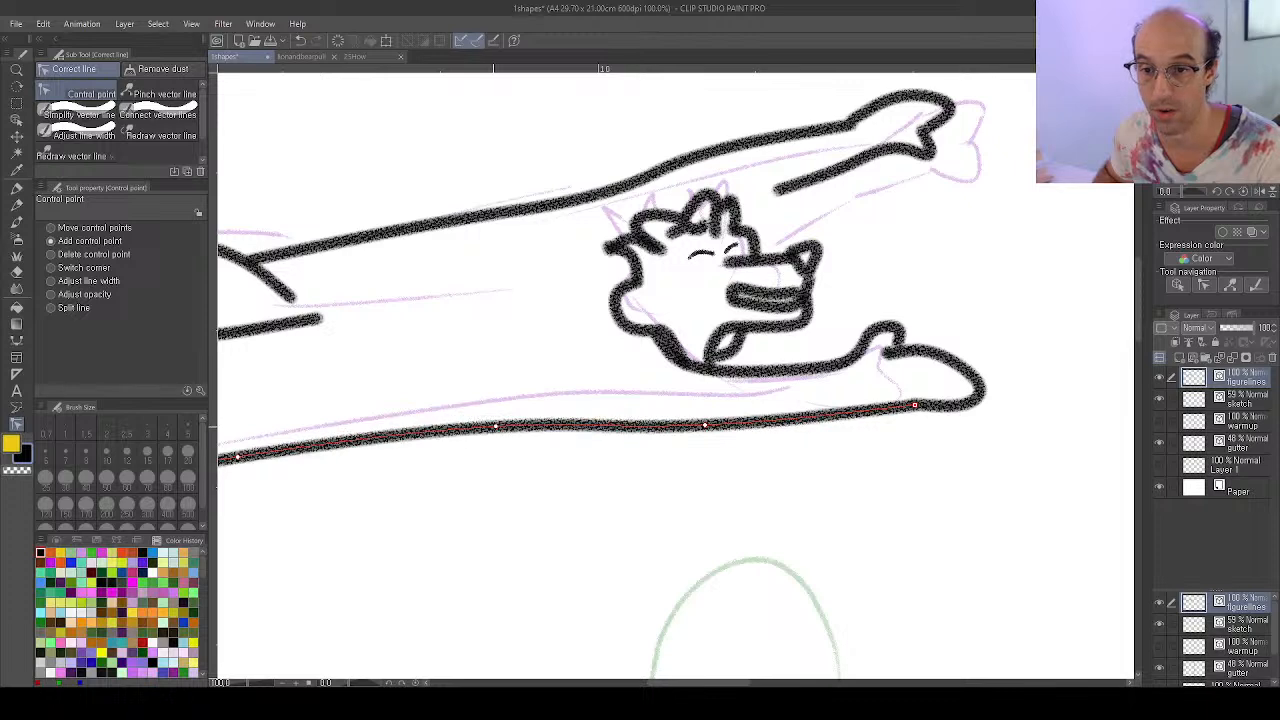
drag(494, 427, 494, 432)
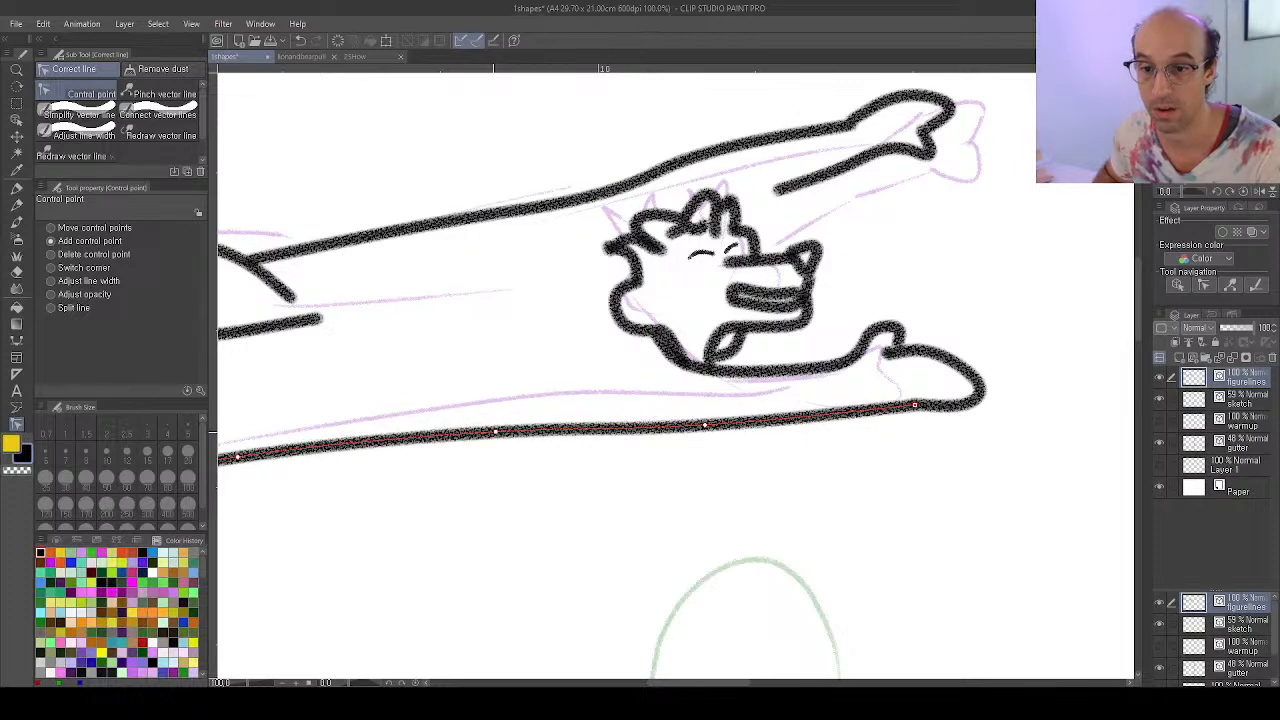
scroll(525, 433, down, 2)
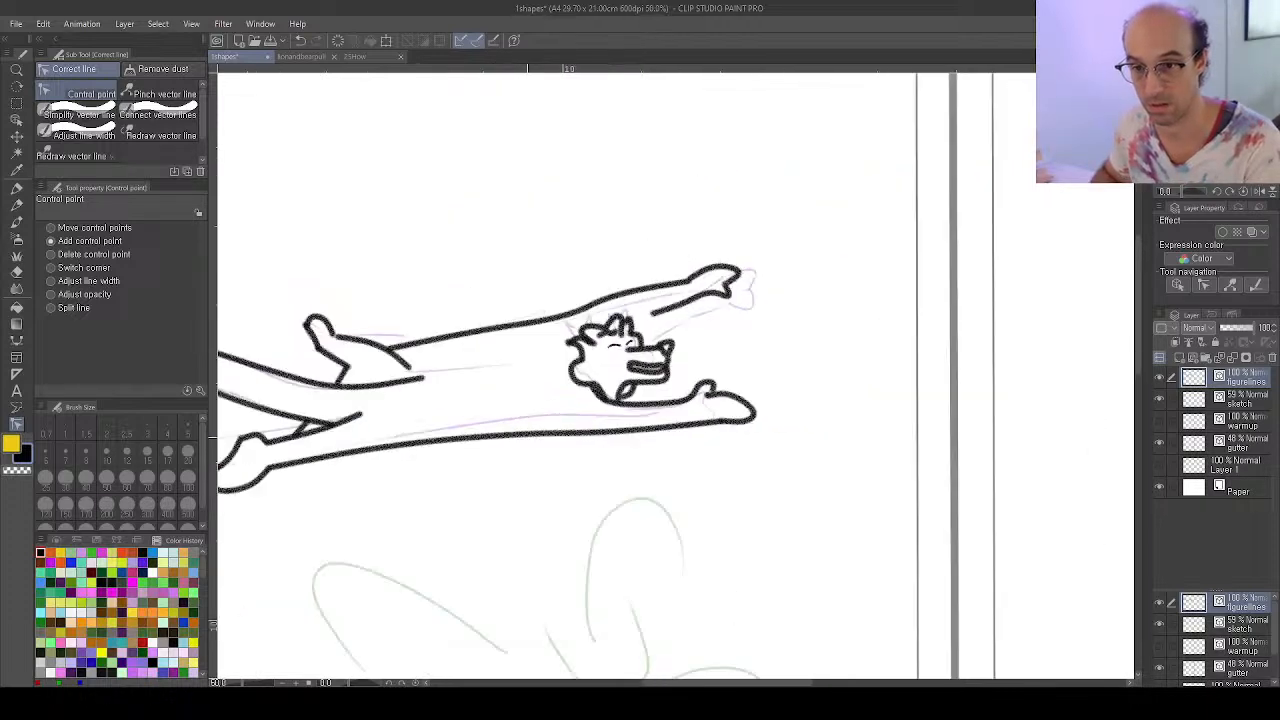
drag(507, 470, 731, 424)
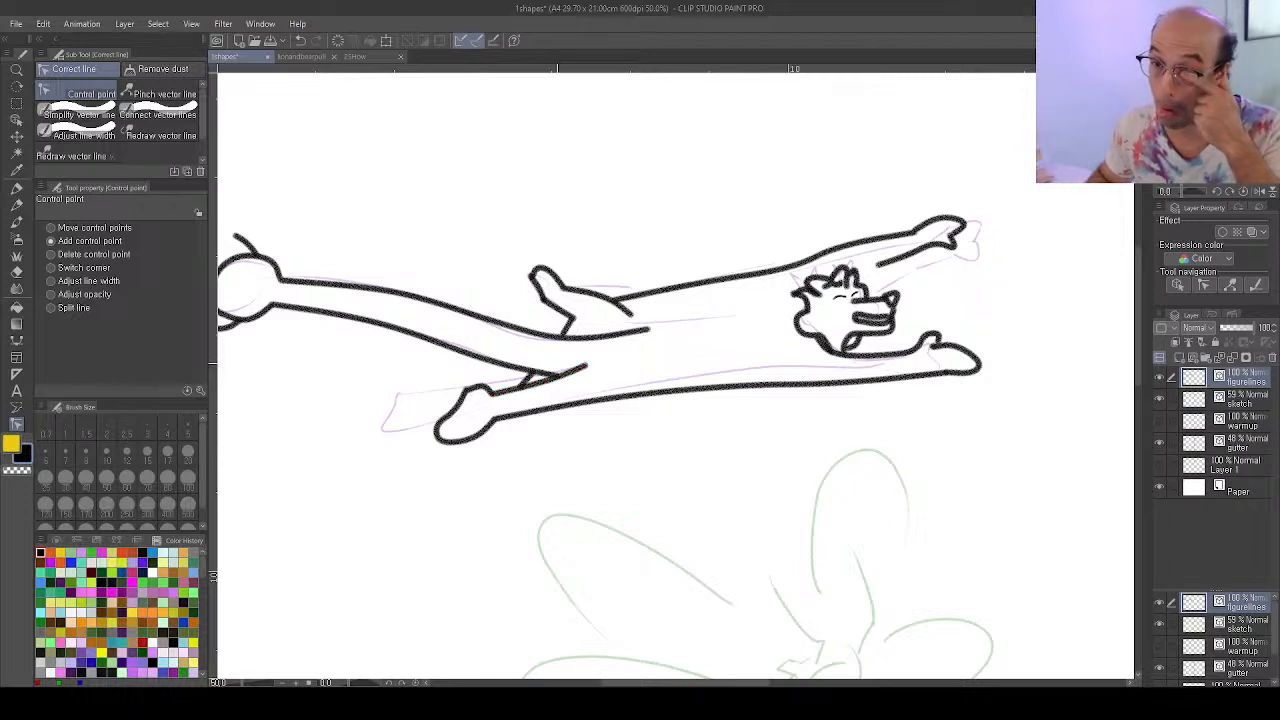
drag(455, 243, 561, 250)
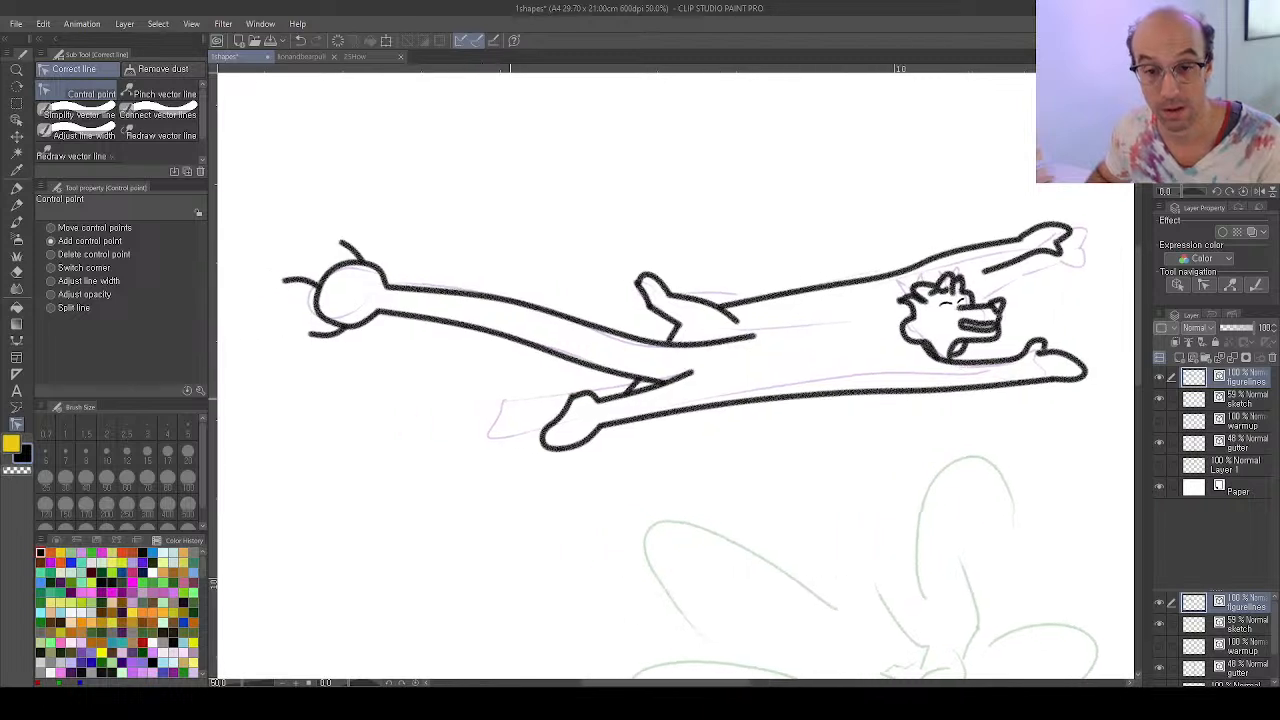
Set the Pencil to size 30 and draw a small open circle at the end of each of the three tail spikes
key(p)
key(p)
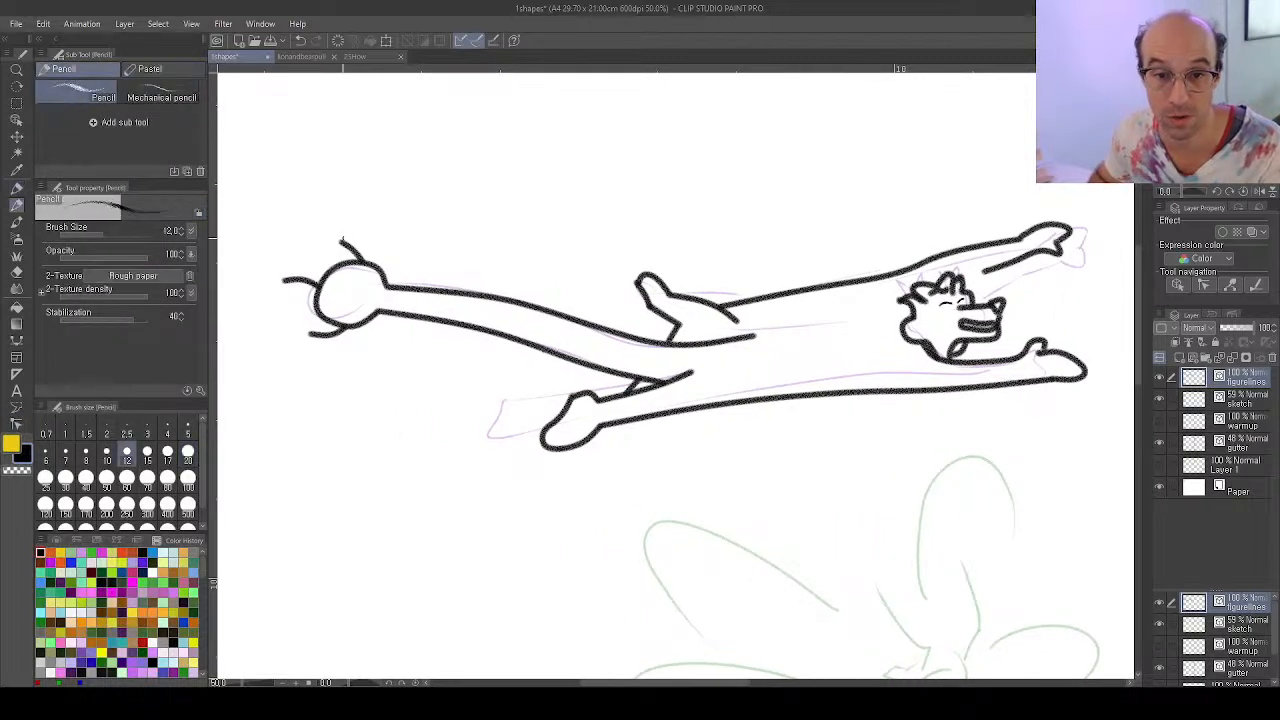
key(bracketright)
key(bracketright)
key(bracketright)
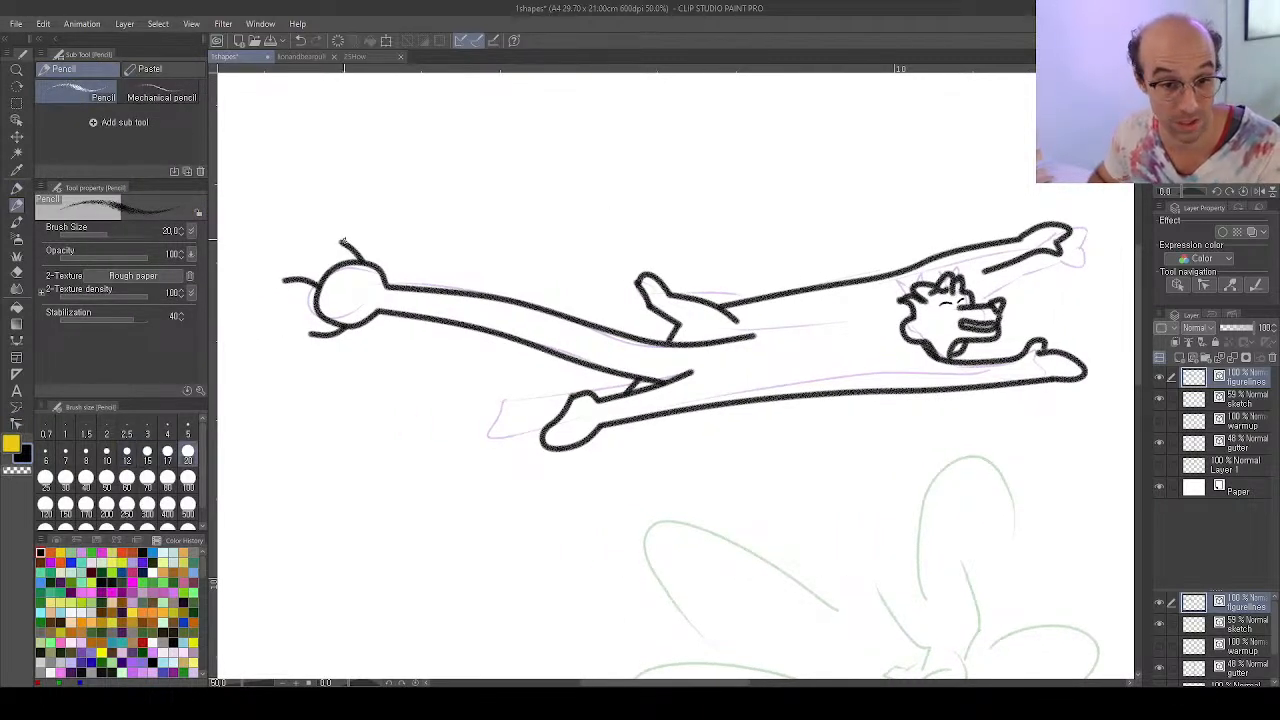
key(bracketright)
key(bracketright)
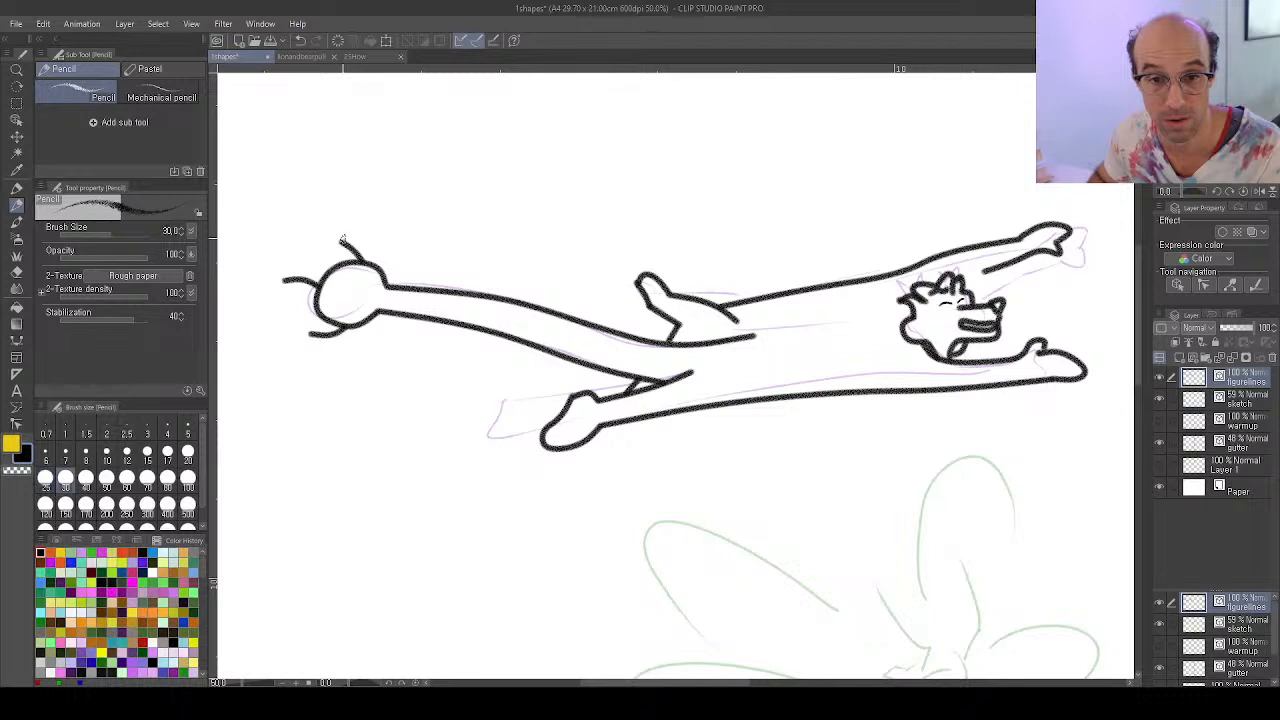
mouse_move(342, 242)
mouse_down()
mouse_move(341, 226)
mouse_move(323, 226)
mouse_move(340, 250)
mouse_move(265, 281)
mouse_move(278, 291)
mouse_move(284, 276)
mouse_up()
mouse_move(332, 328)
mouse_down()
mouse_move(322, 344)
mouse_move(291, 330)
mouse_move(297, 345)
mouse_move(316, 330)
mouse_up()
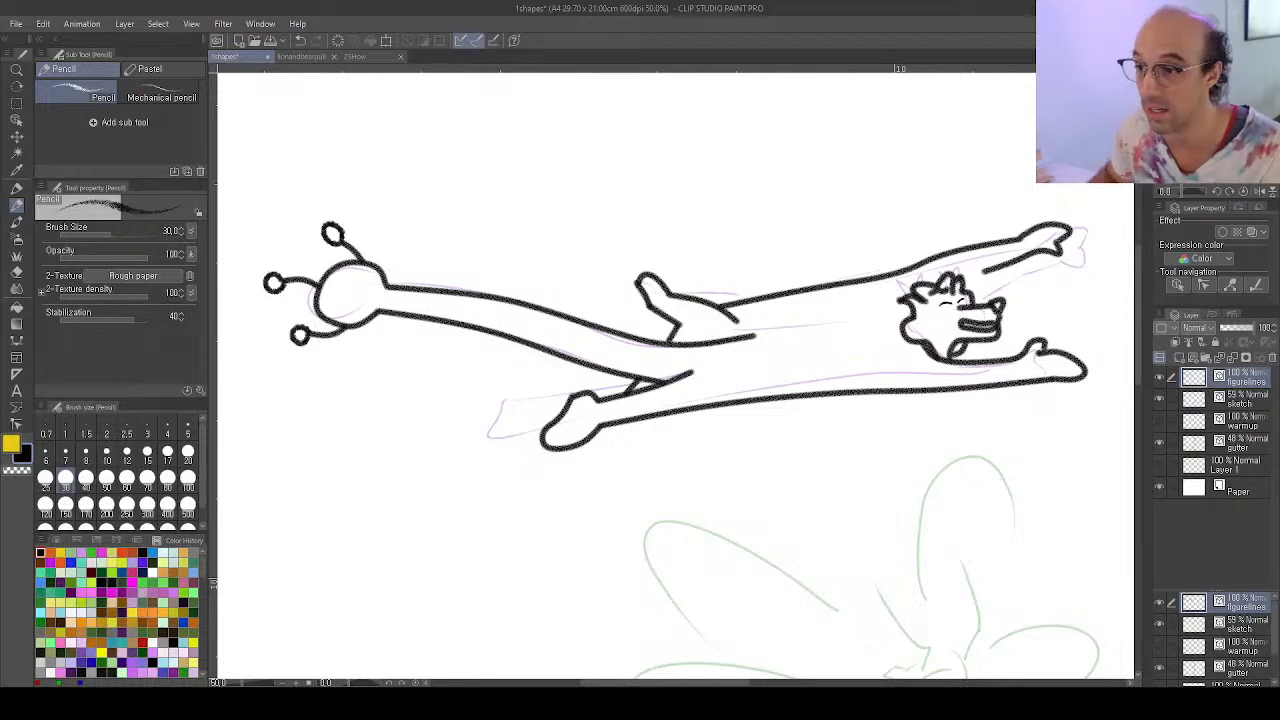
Adjust the inner ends of the lower and upper hind leg lines by moving their end control points slightly
key(y)
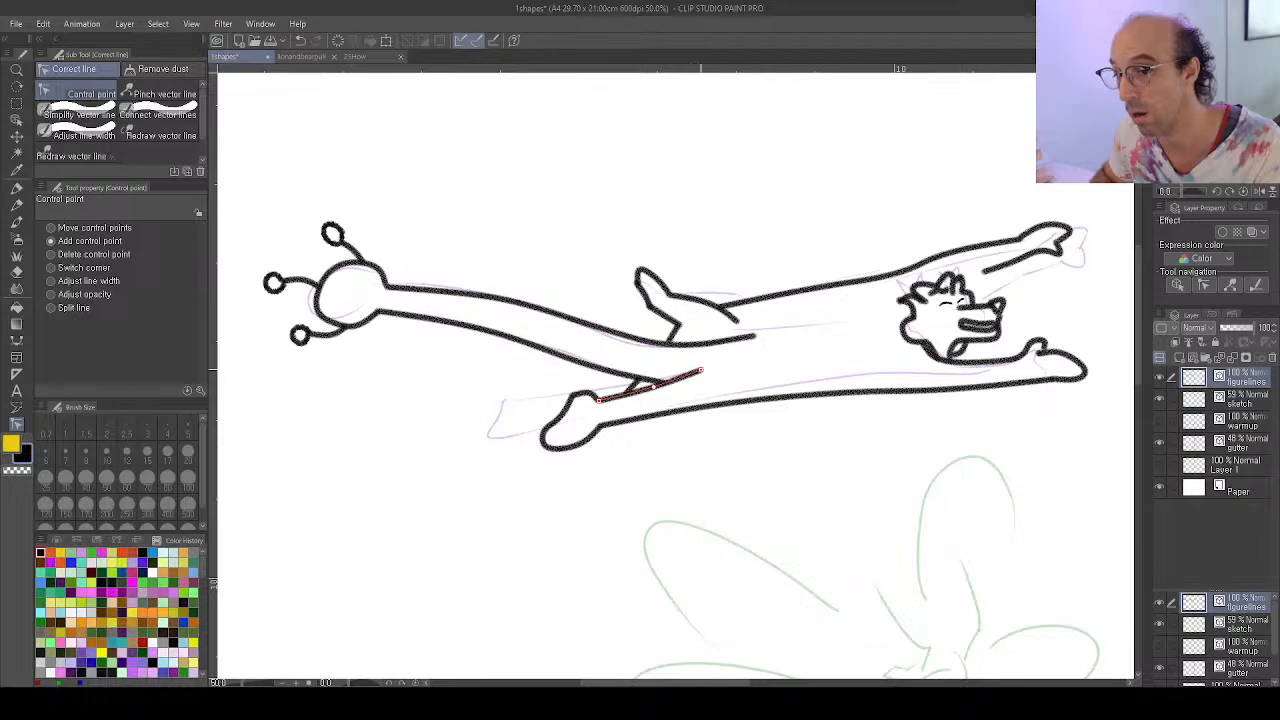
drag(740, 430, 552, 321)
drag(549, 213, 540, 213)
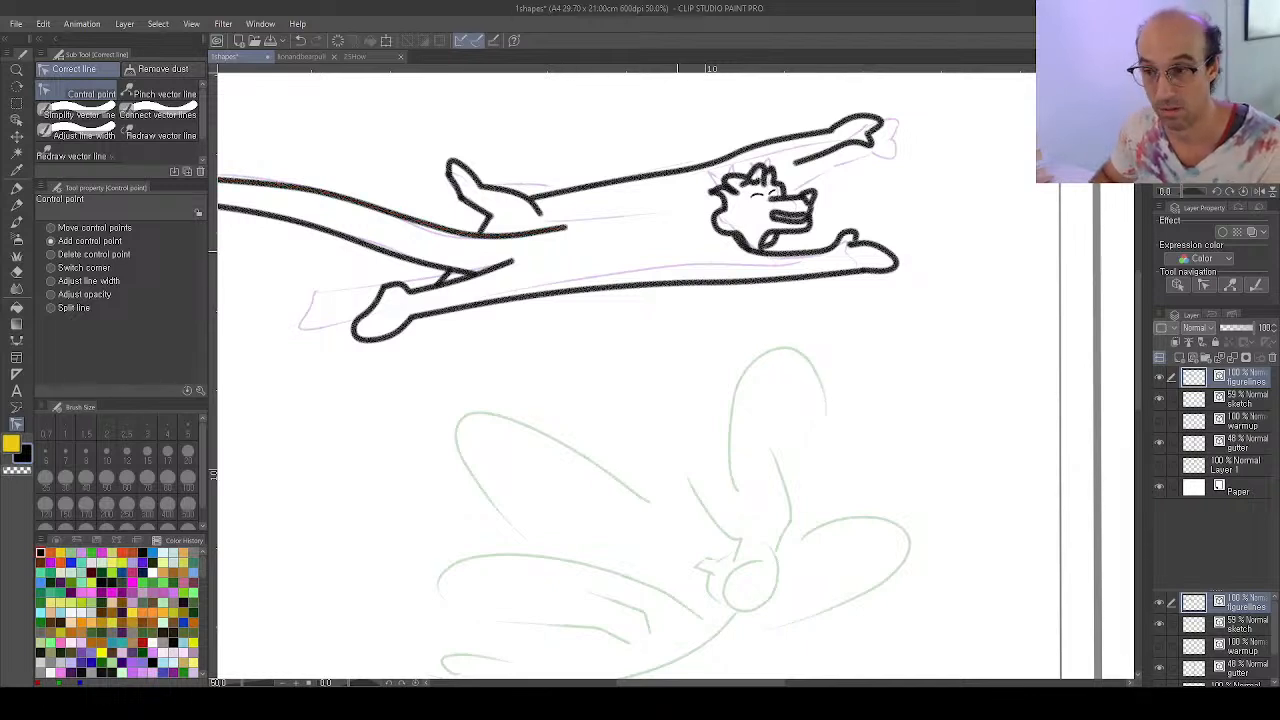
Reduce the Pencil to size 20 and draw a short, gently curved contour mark on the lower part of the torso
key(p)
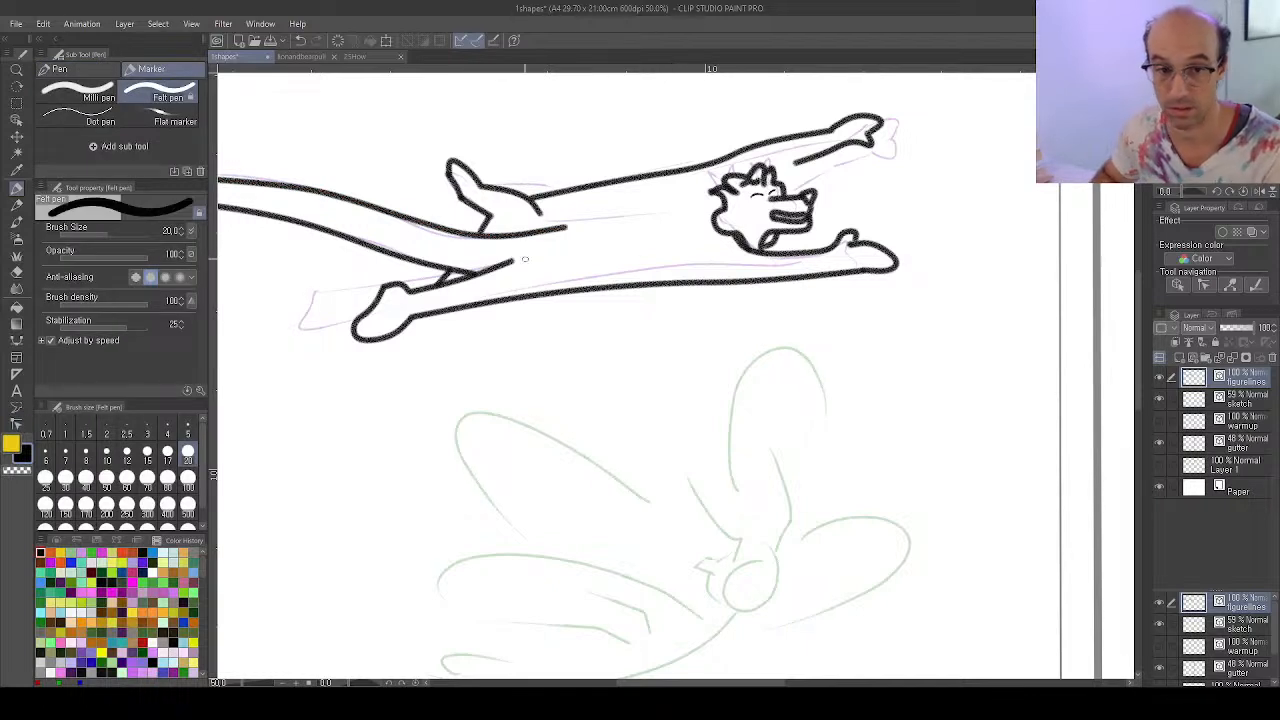
key(p)
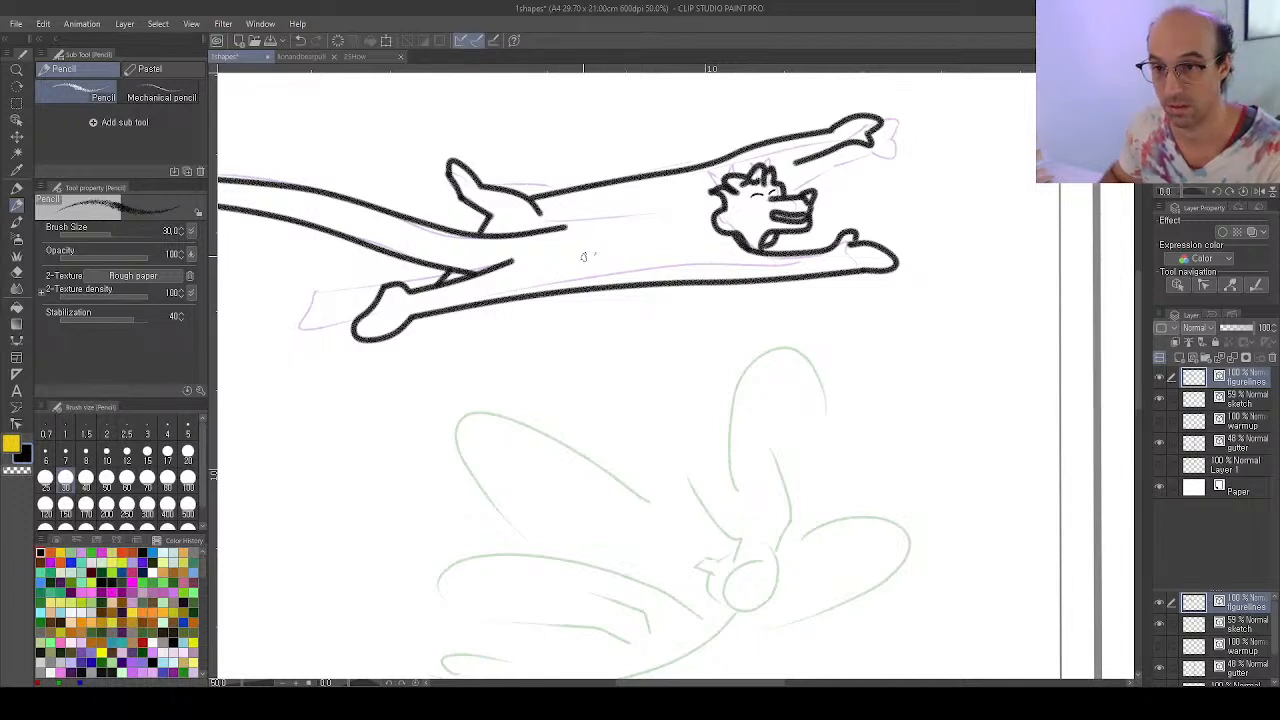
key(ctrl+z)
drag(579, 254, 665, 254)
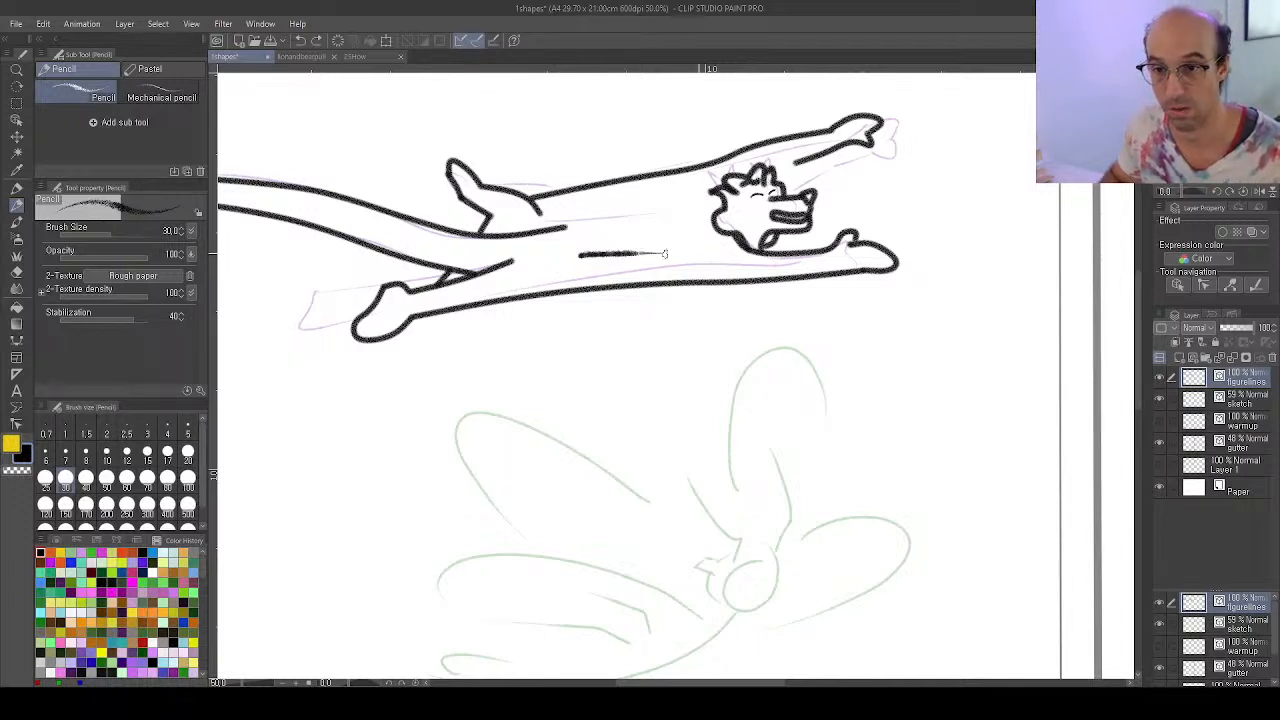
key(ctrl+z)
key(bracketleft)
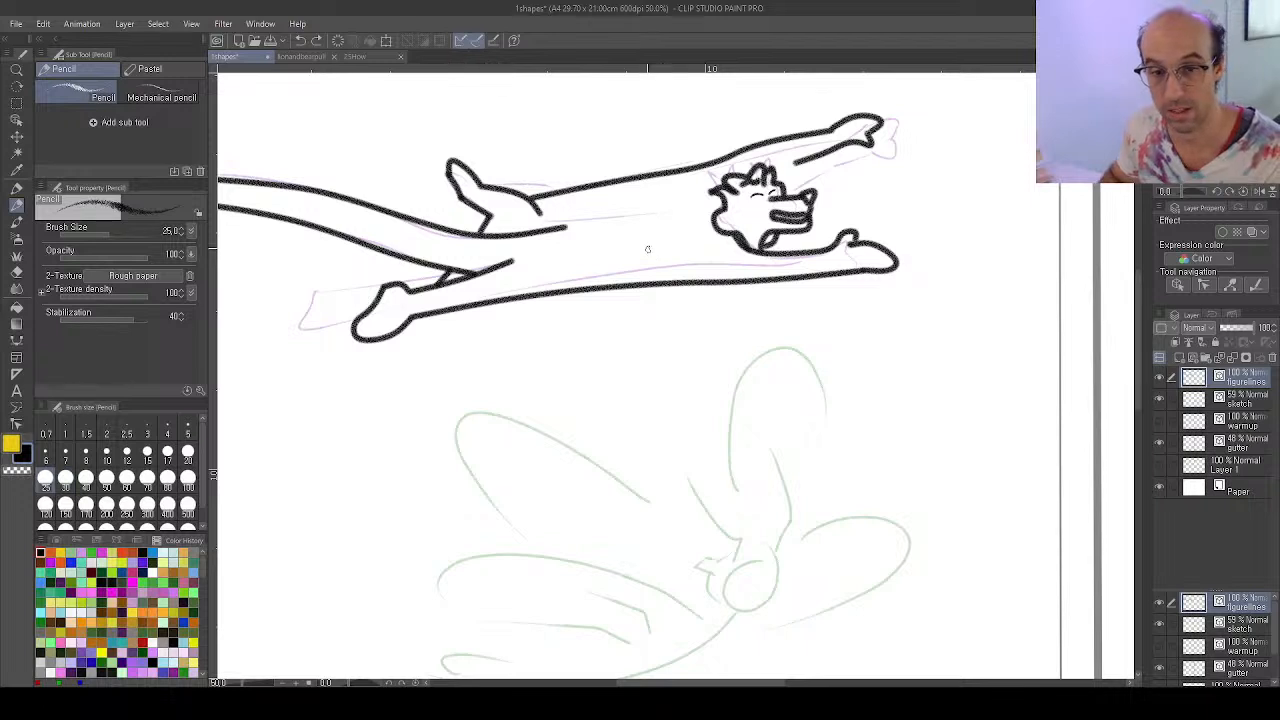
key(bracketleft)
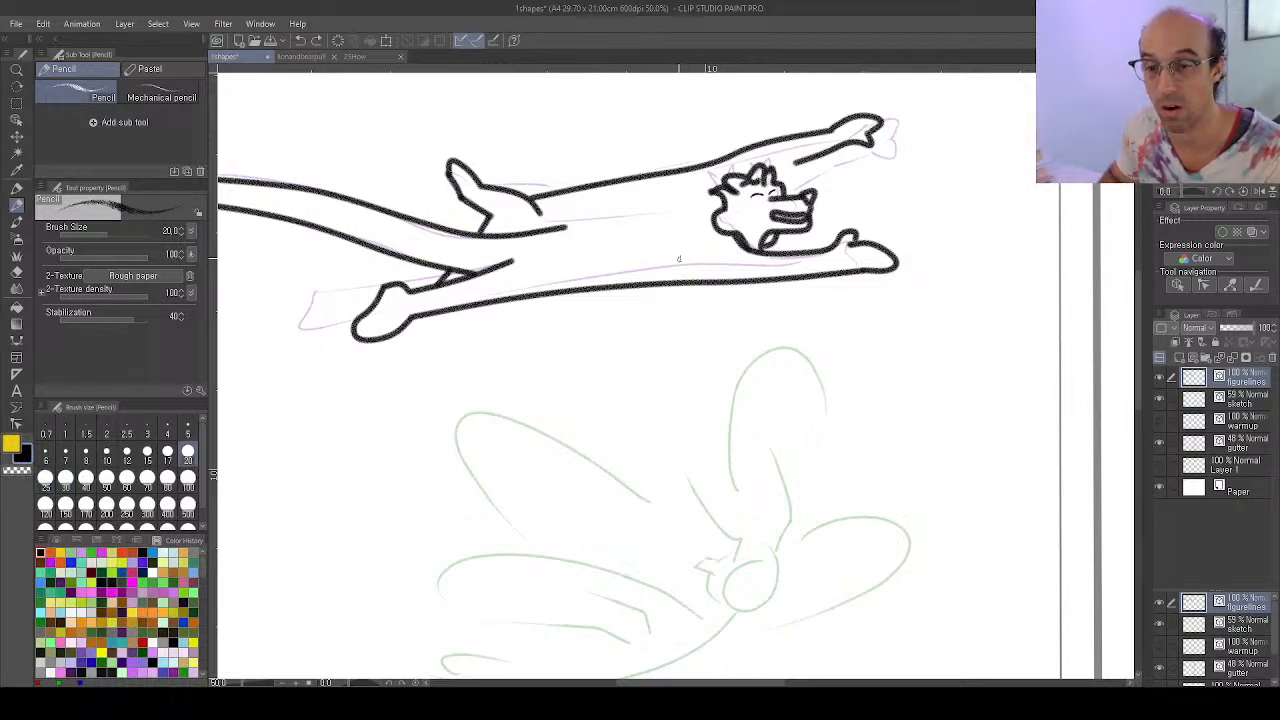
mouse_move(678, 259)
mouse_down()
mouse_move(584, 254)
mouse_move(654, 252)
mouse_move(594, 255)
mouse_up()
key(ctrl+z)
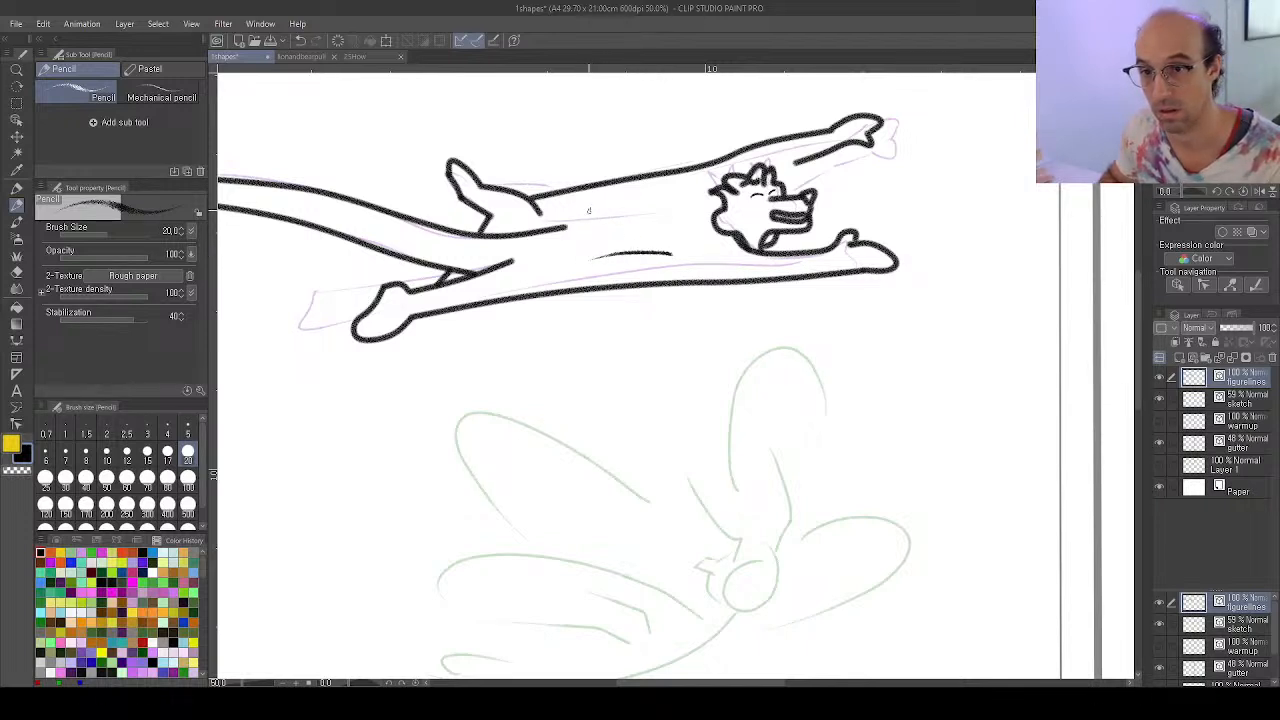
Add a short contour mark on the upper torso and a small slanted one just behind the head
drag(589, 211, 675, 210)
key(ctrl+z)
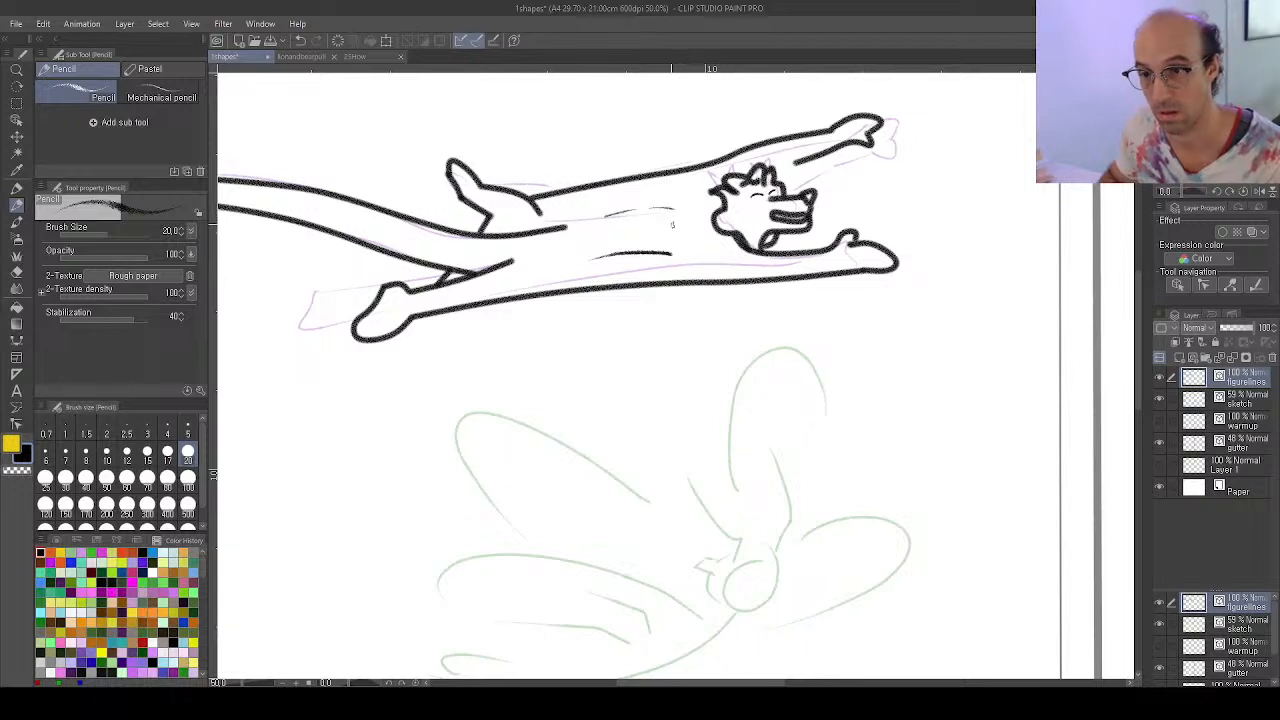
key(ctrl+z)
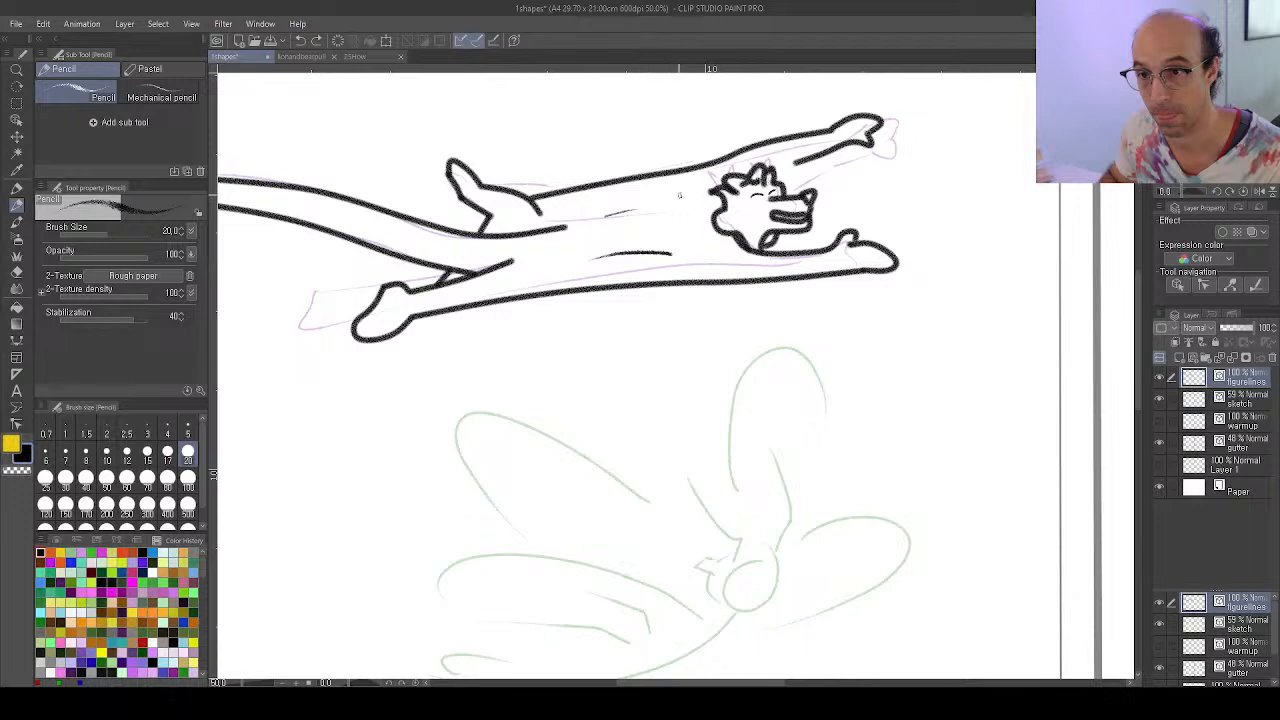
drag(681, 194, 693, 183)
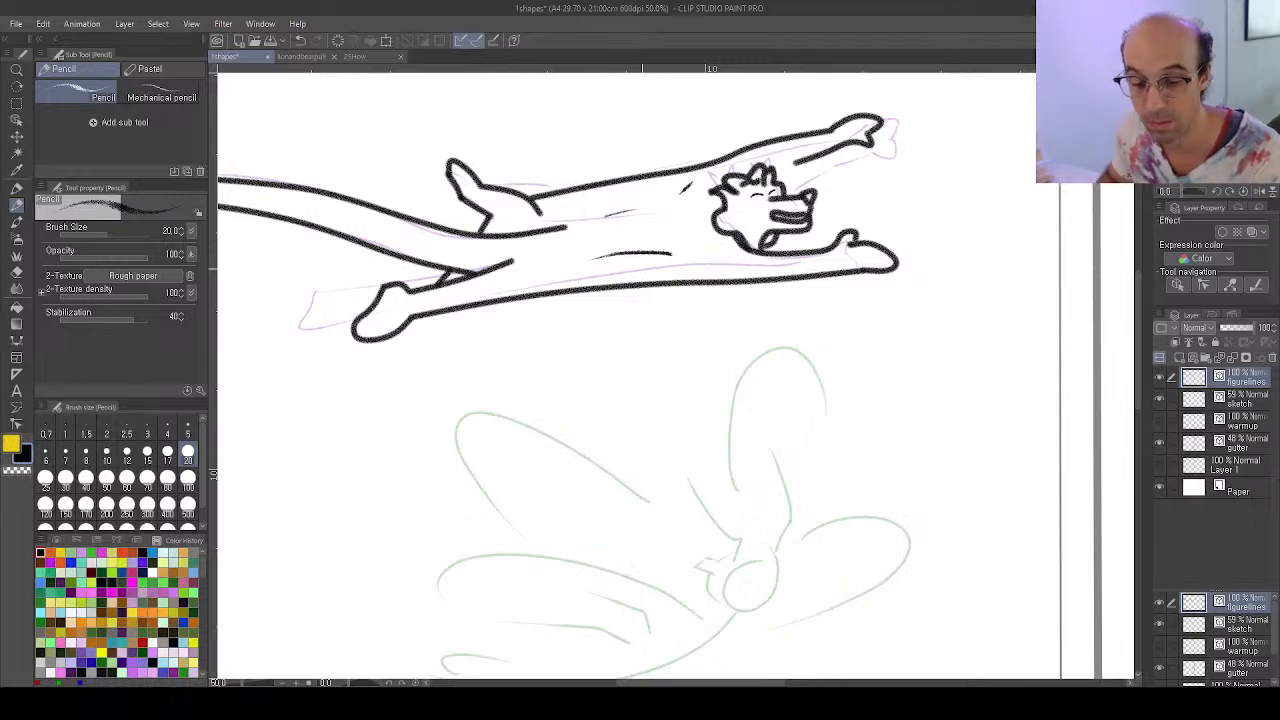
Extend the underside line of the raised forelimb inward until it nearly meets the head
scroll(449, 300, down, 3)
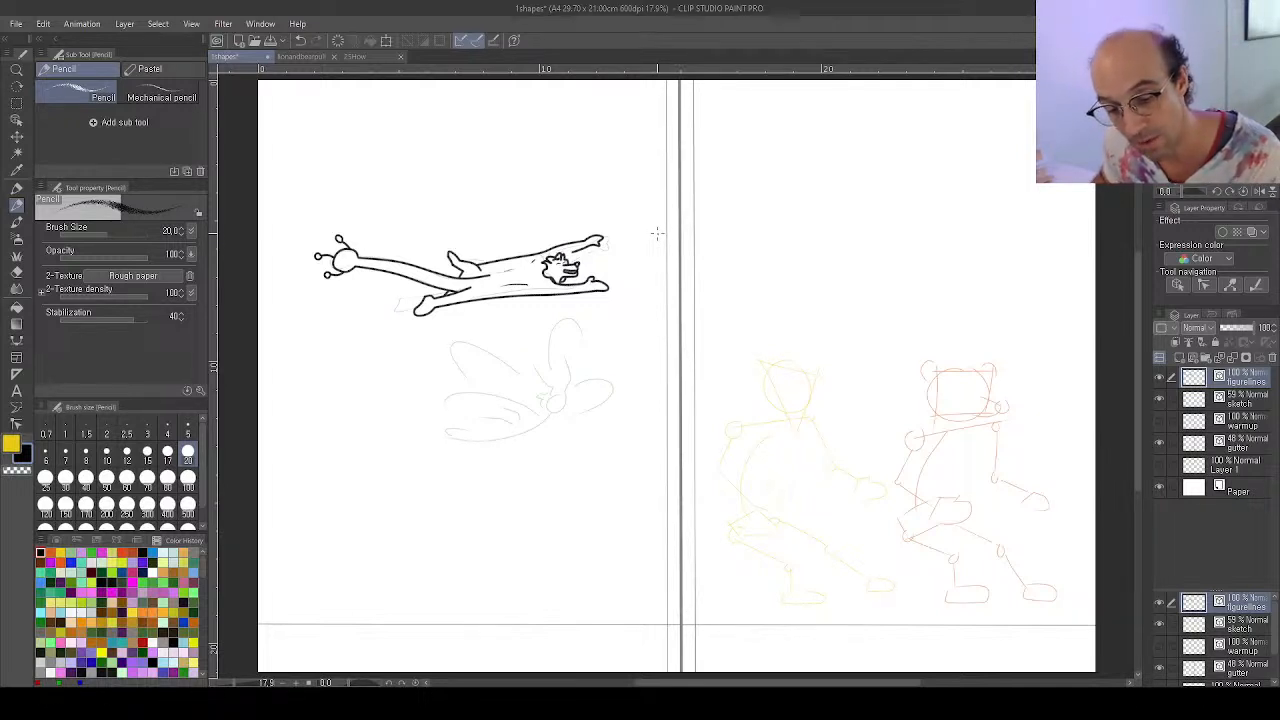
scroll(657, 233, up, 3)
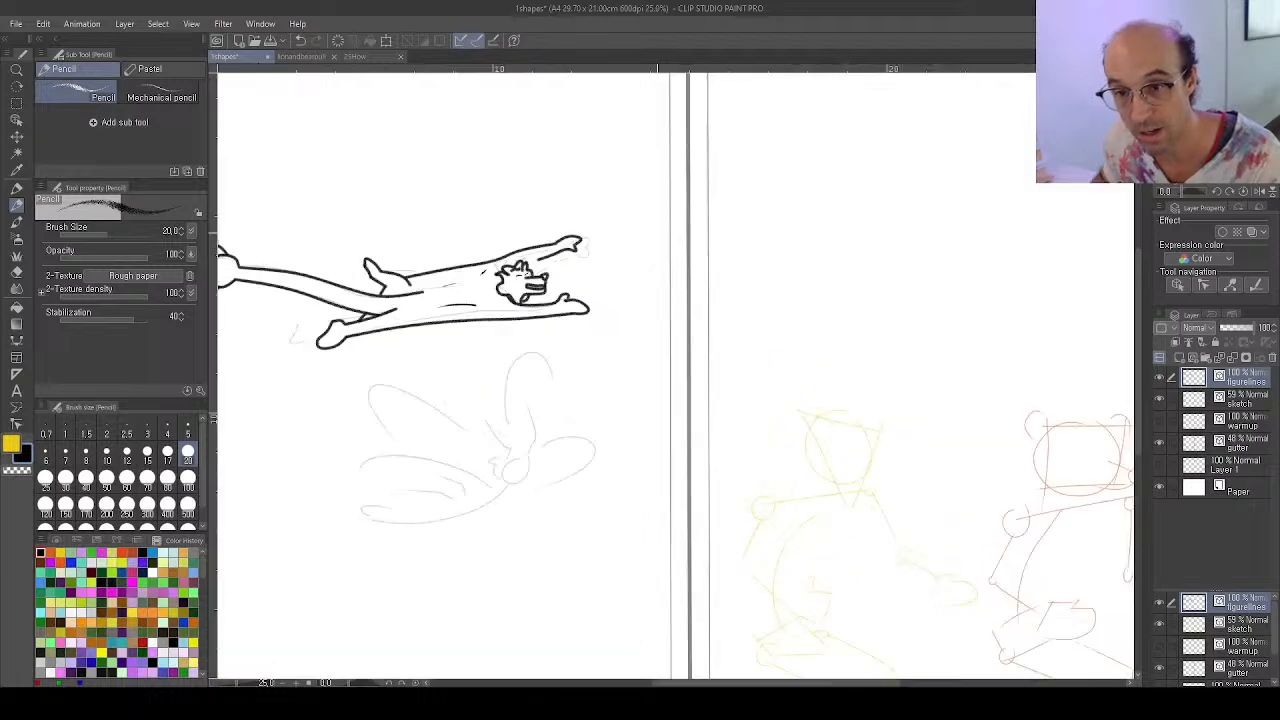
drag(552, 250, 747, 249)
key(u)
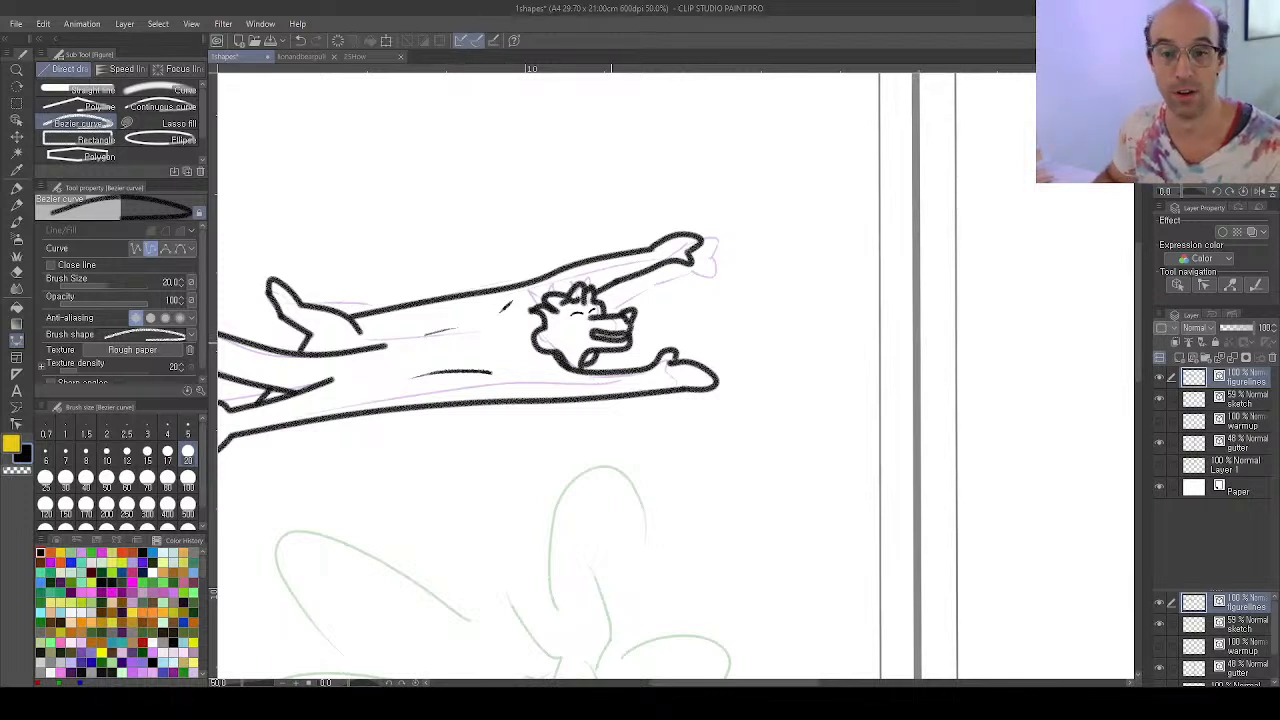
Trace the outer curve of the green figure's round head with a size 20 Bezier curve, ending in a short angled neck hook
drag(525, 430, 642, 354)
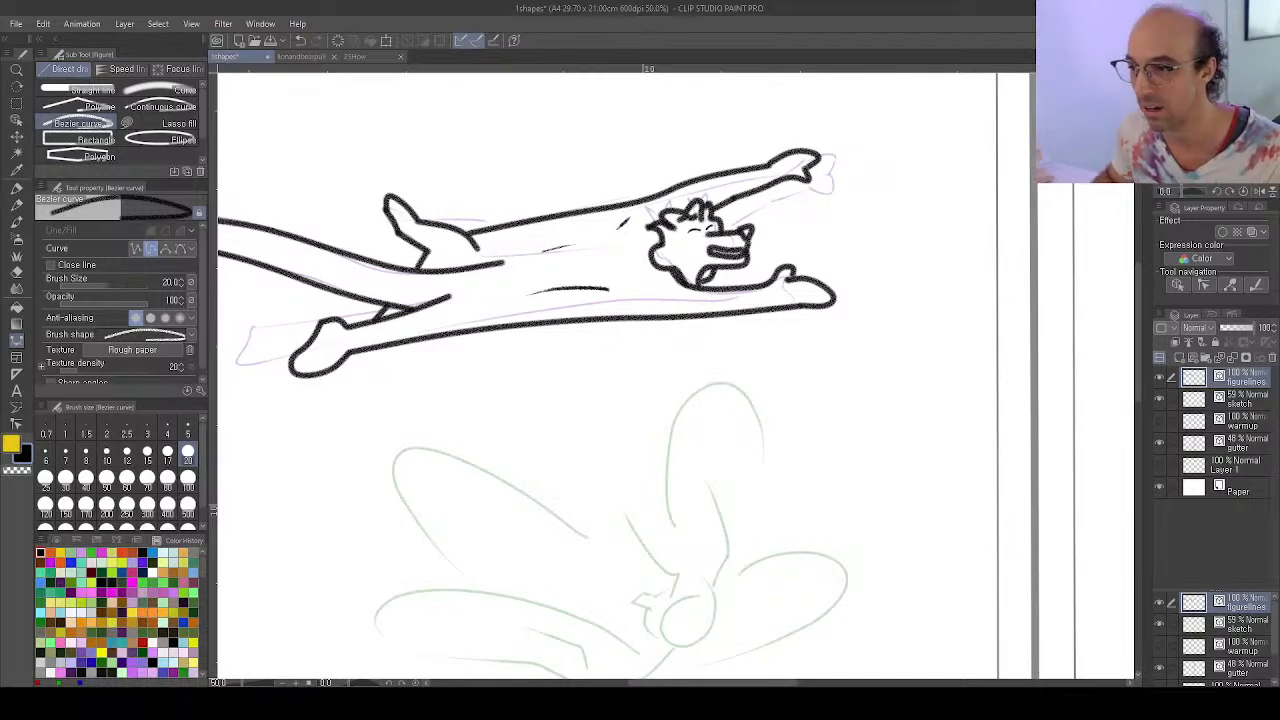
drag(895, 361, 934, 203)
key(u)
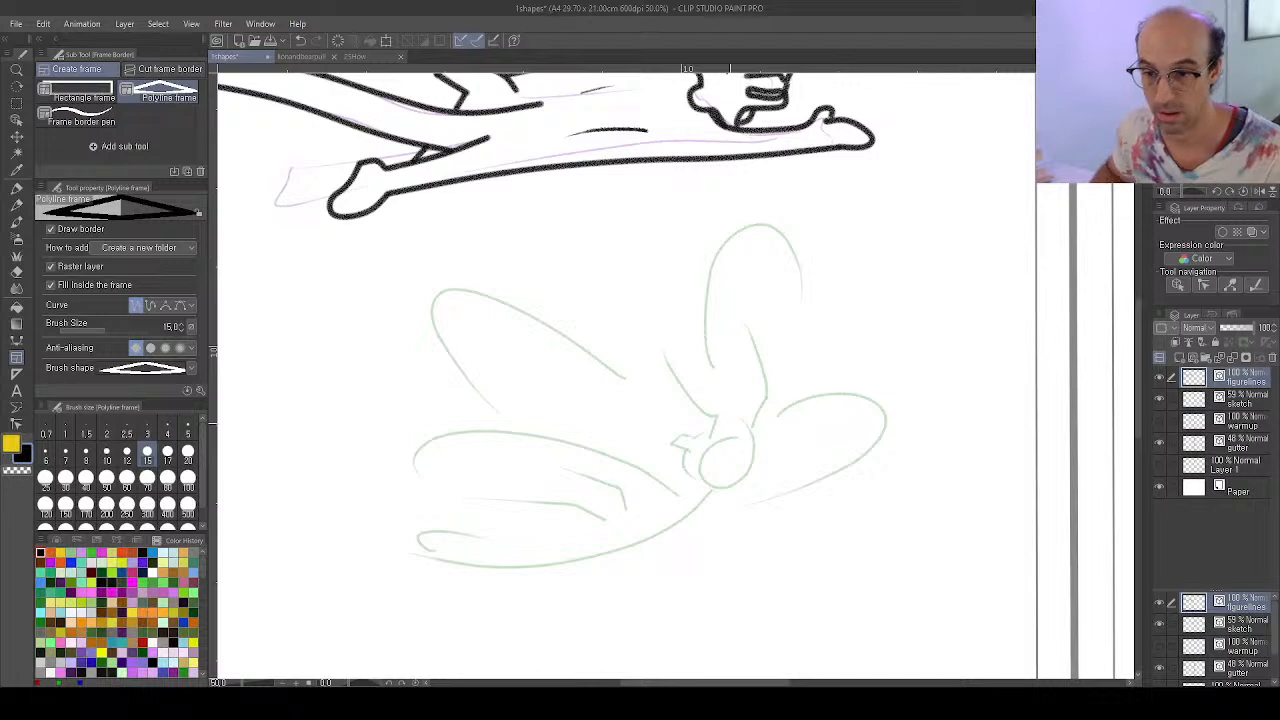
key(u)
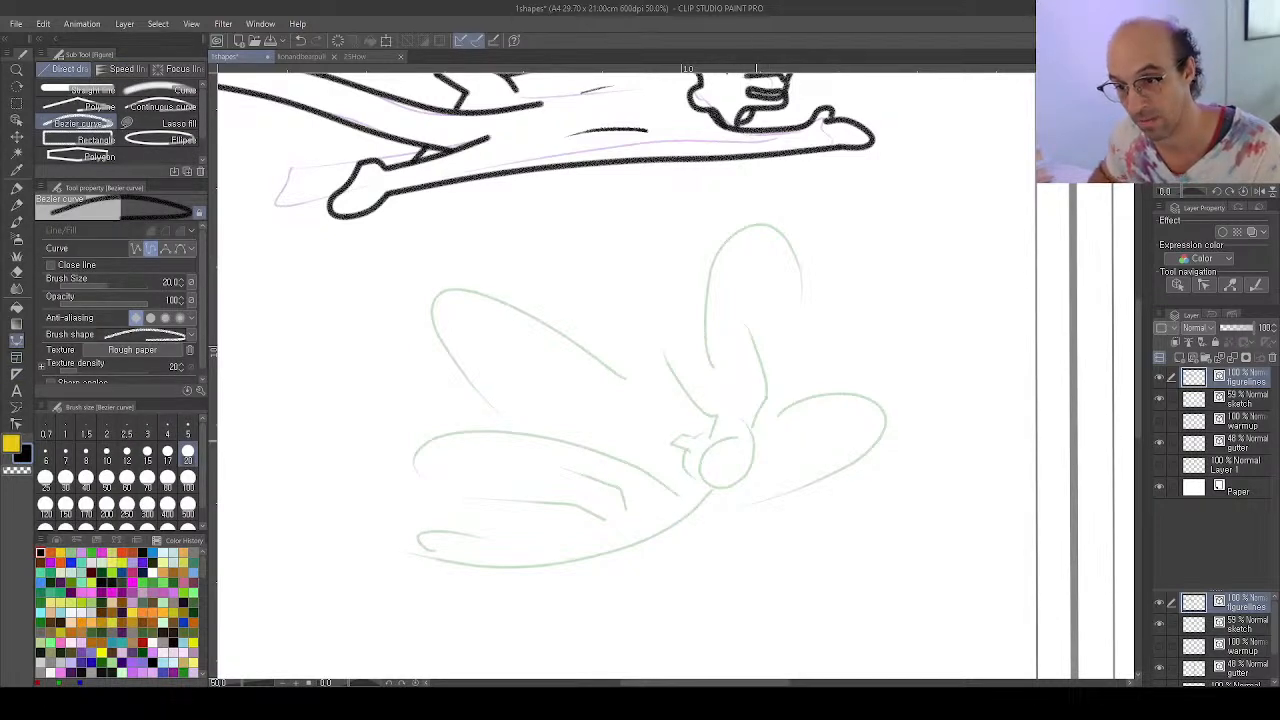
mouse_move(754, 436)
mouse_down()
mouse_move(755, 469)
mouse_move(710, 488)
mouse_up()
click(714, 488)
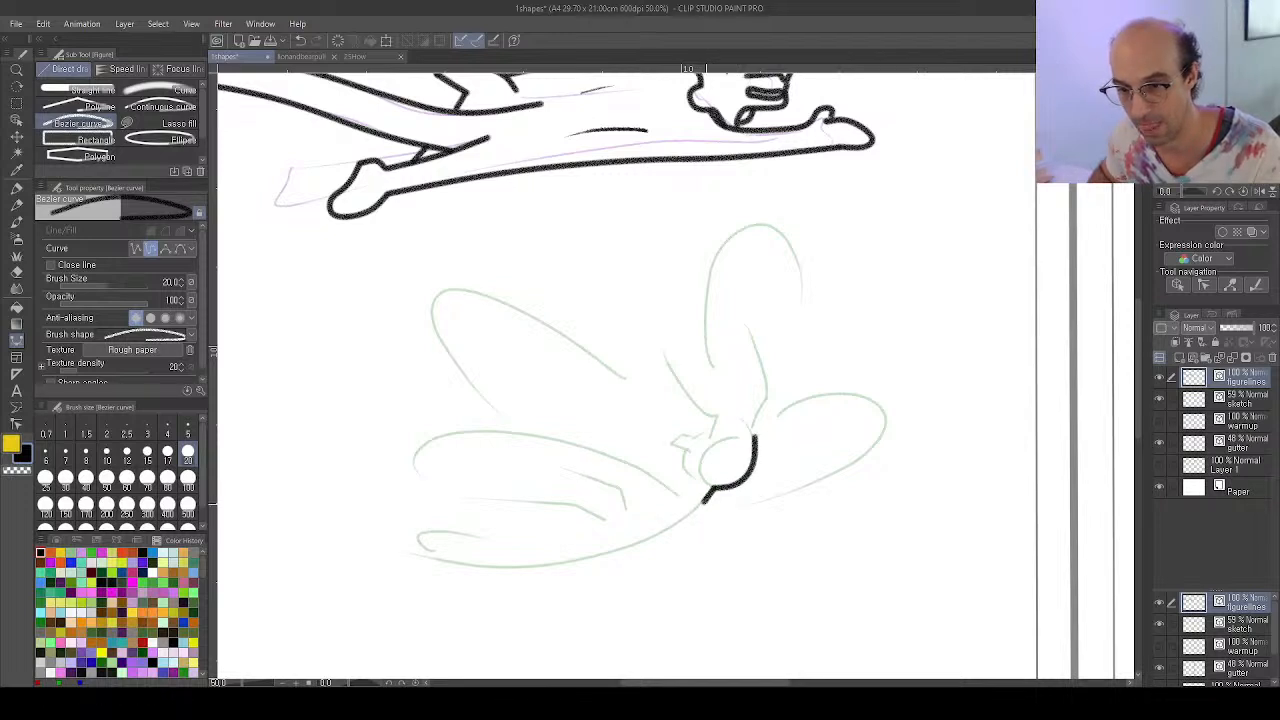
click(705, 503)
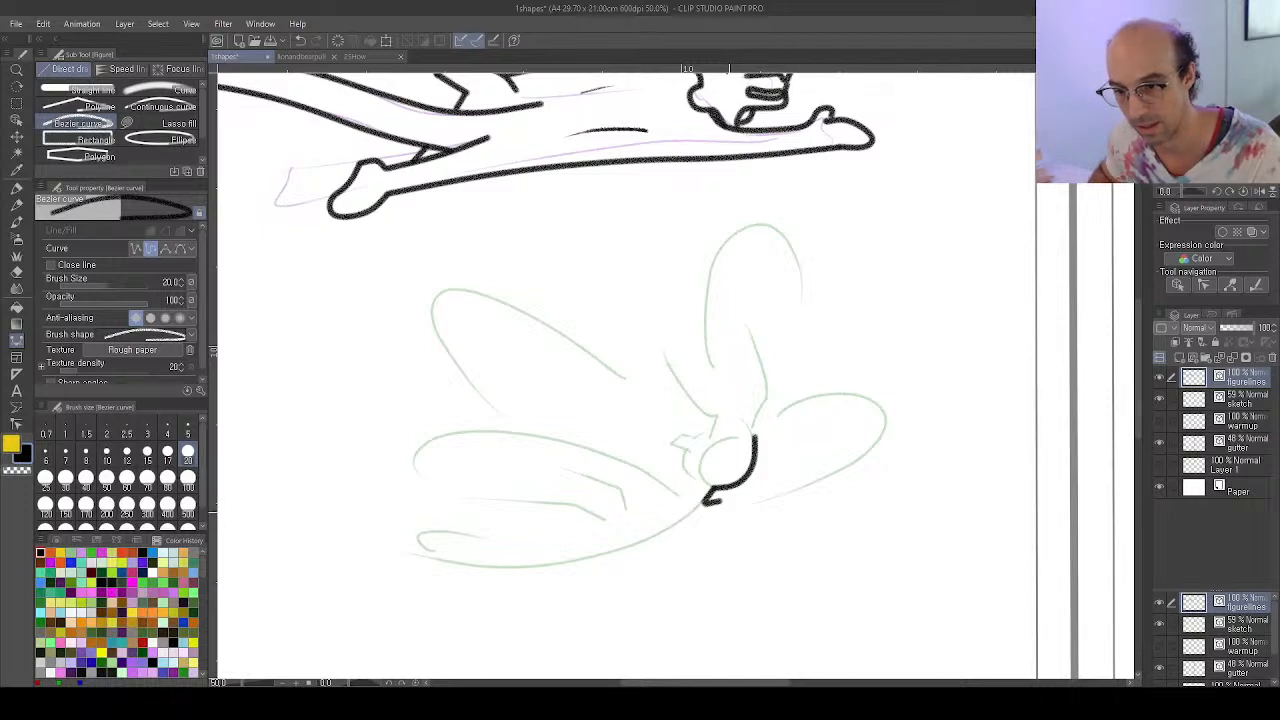
Draw a long curved body line sweeping from below the head up past its outer side to the small wing's upper edge
click(731, 512)
click(713, 525)
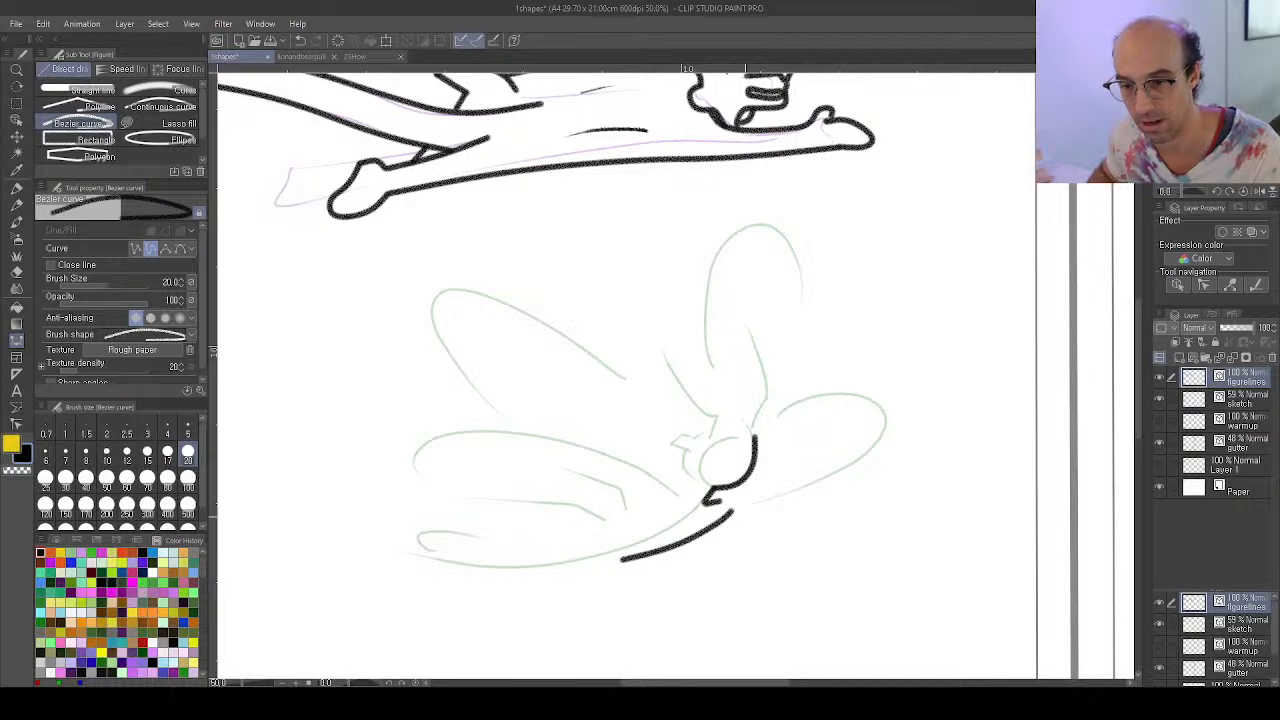
click(735, 510)
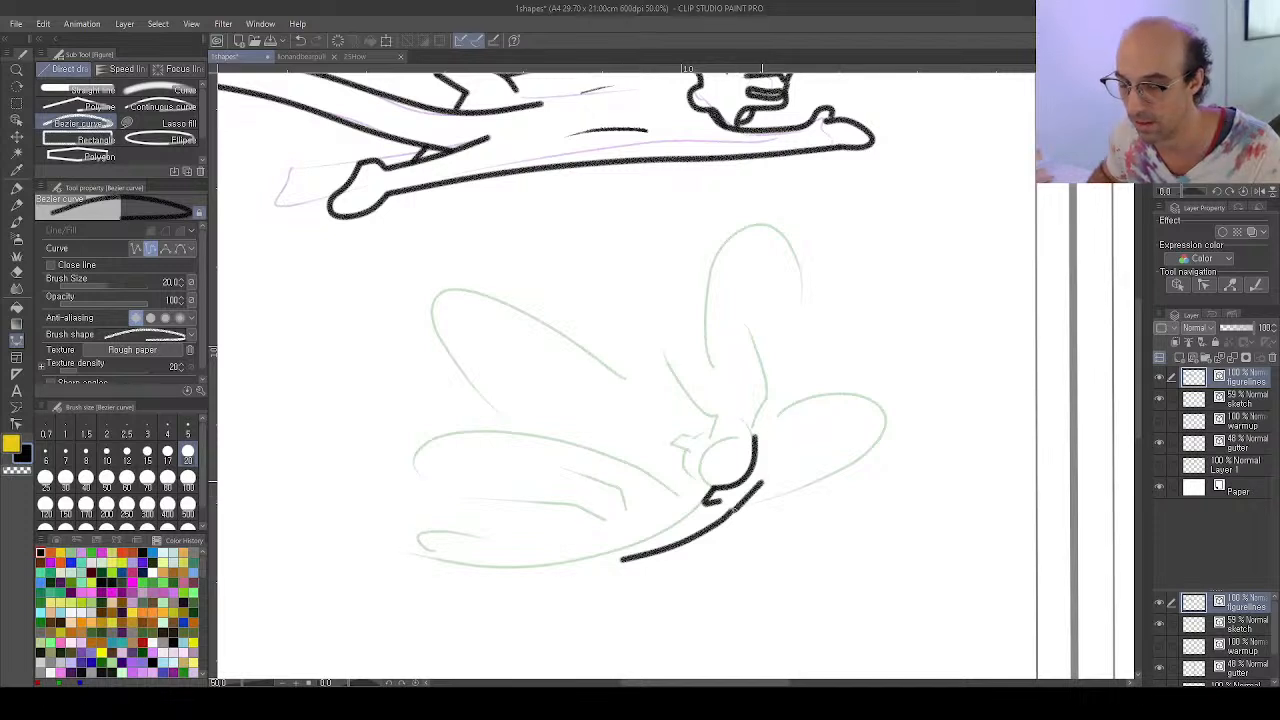
click(763, 481)
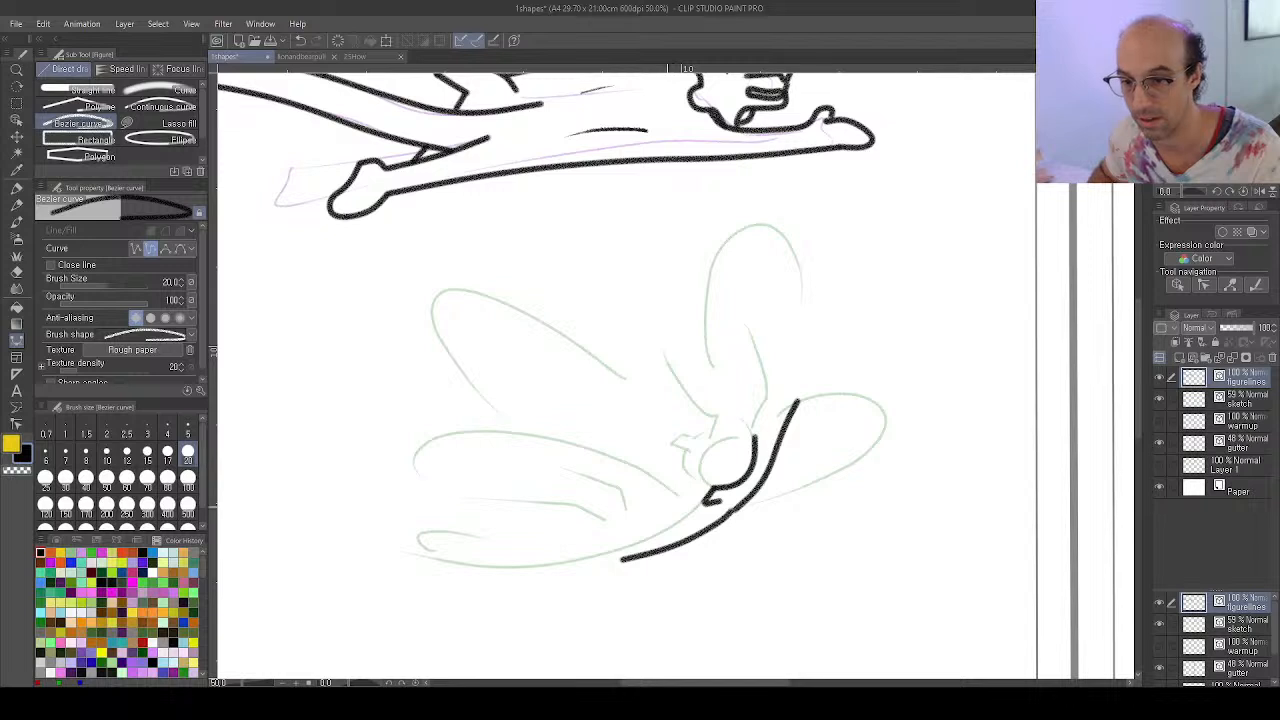
Draw the raised arm's outer edge up from the body and curve it around the hand's first finger
click(661, 505)
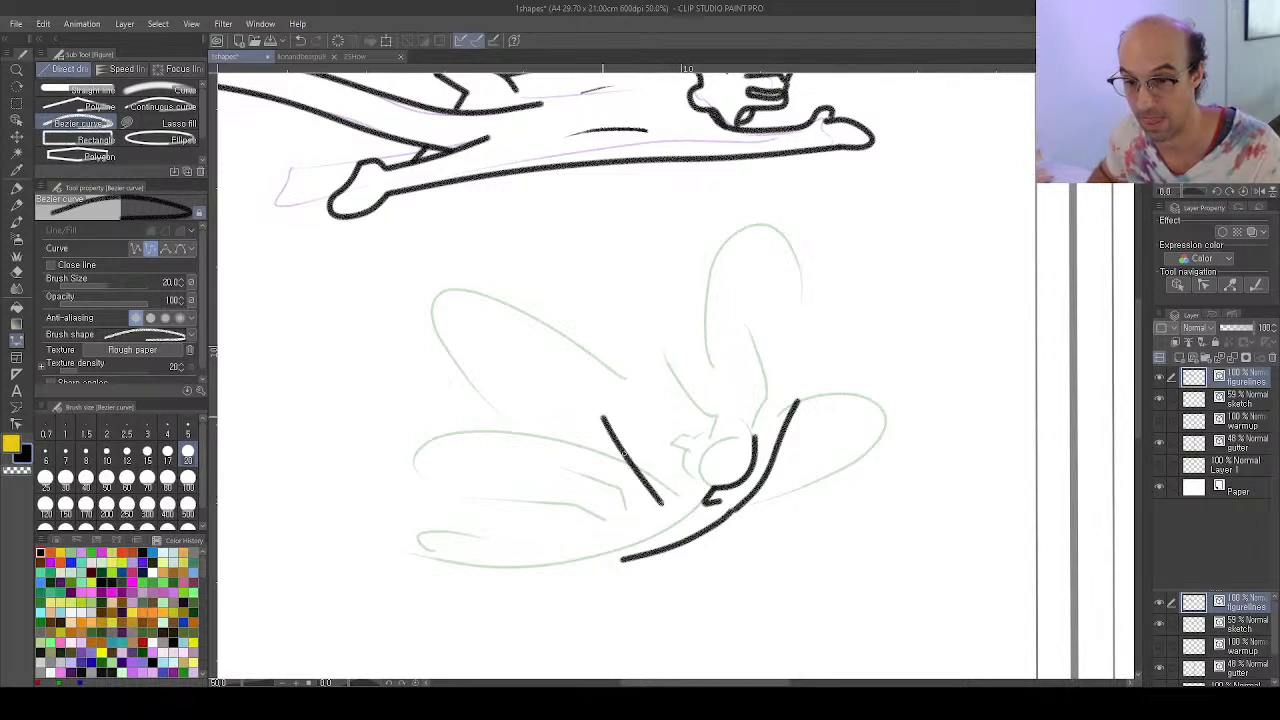
click(602, 416)
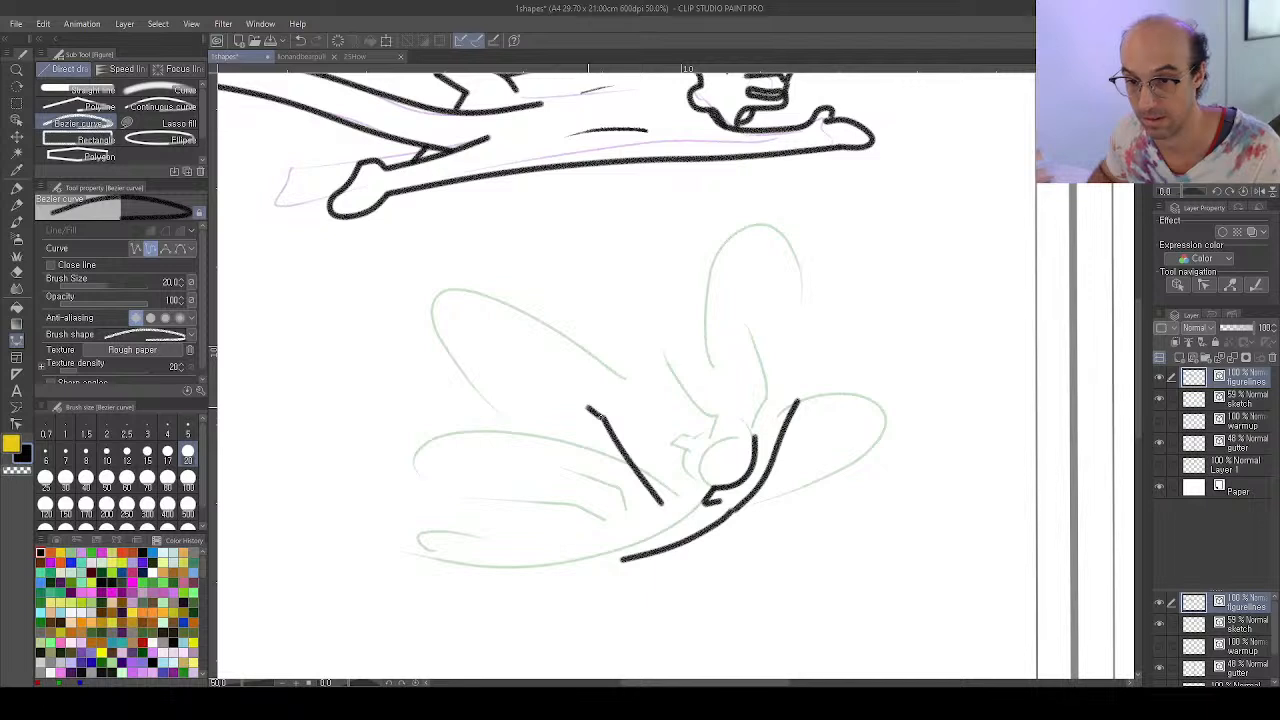
click(571, 395)
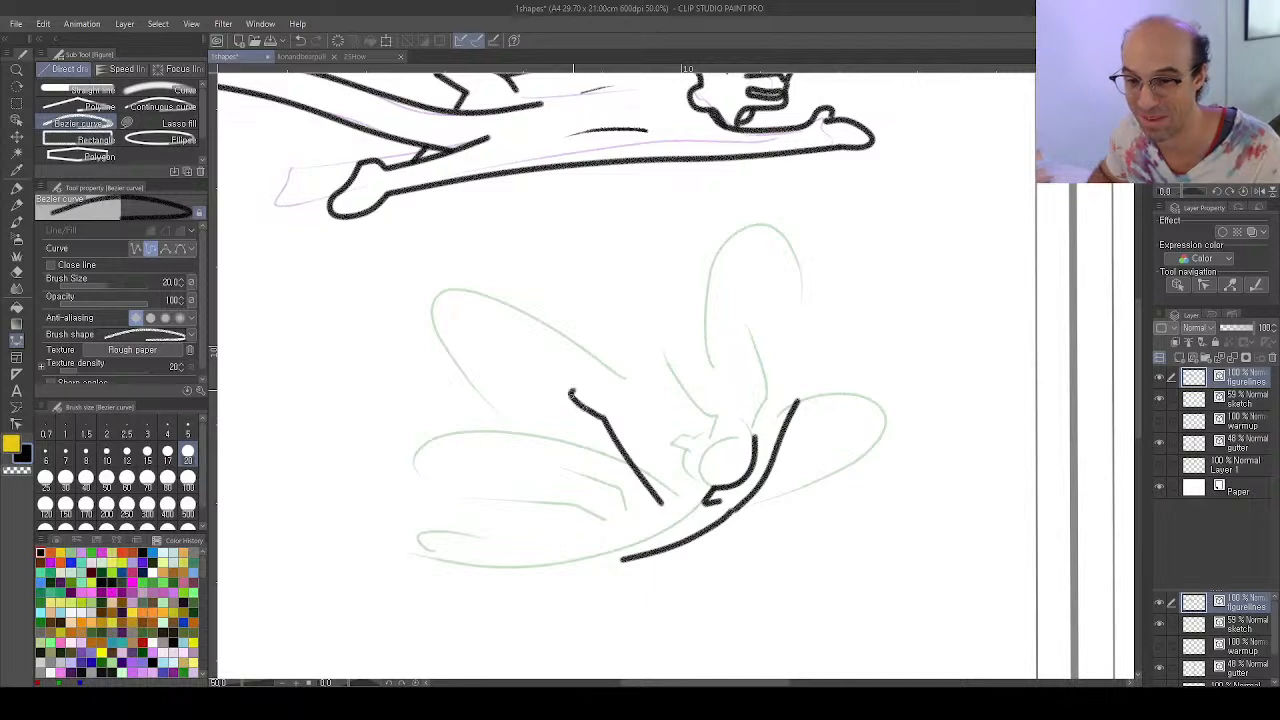
click(575, 386)
click(587, 391)
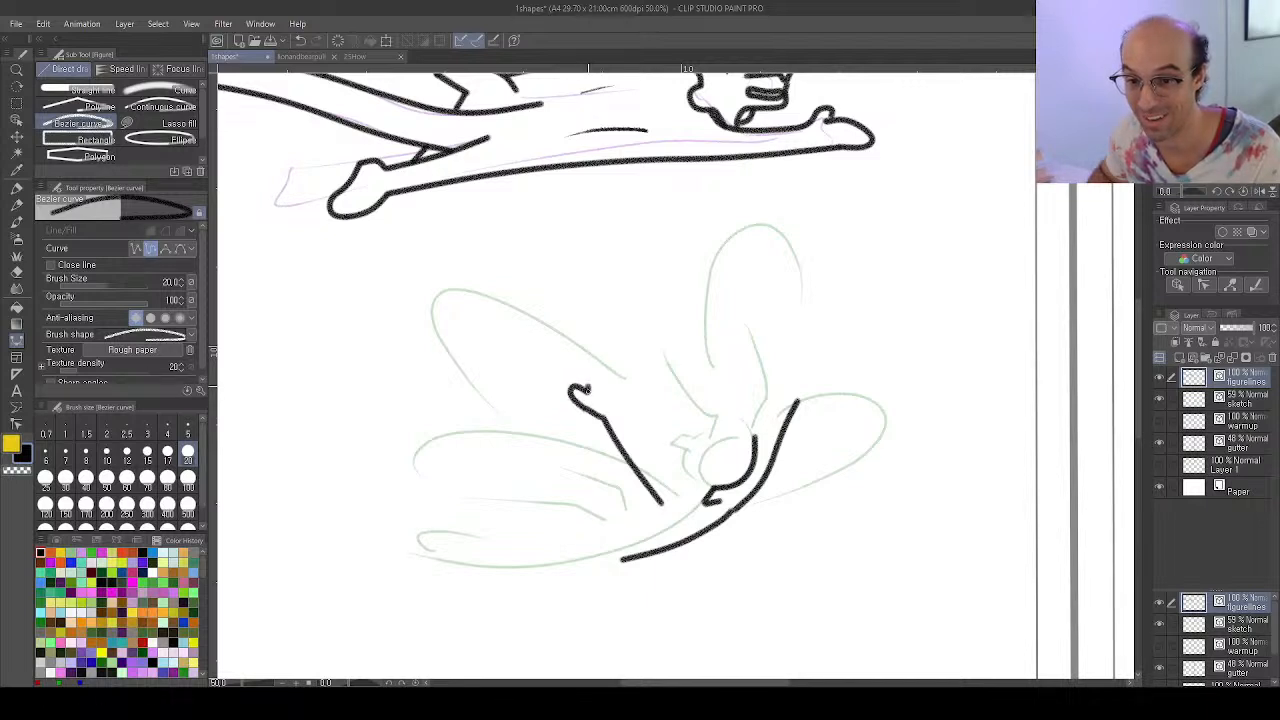
Add the hand's two remaining pointed fingers and bring the arm's inner edge back down to a short hook at the neck
click(590, 378)
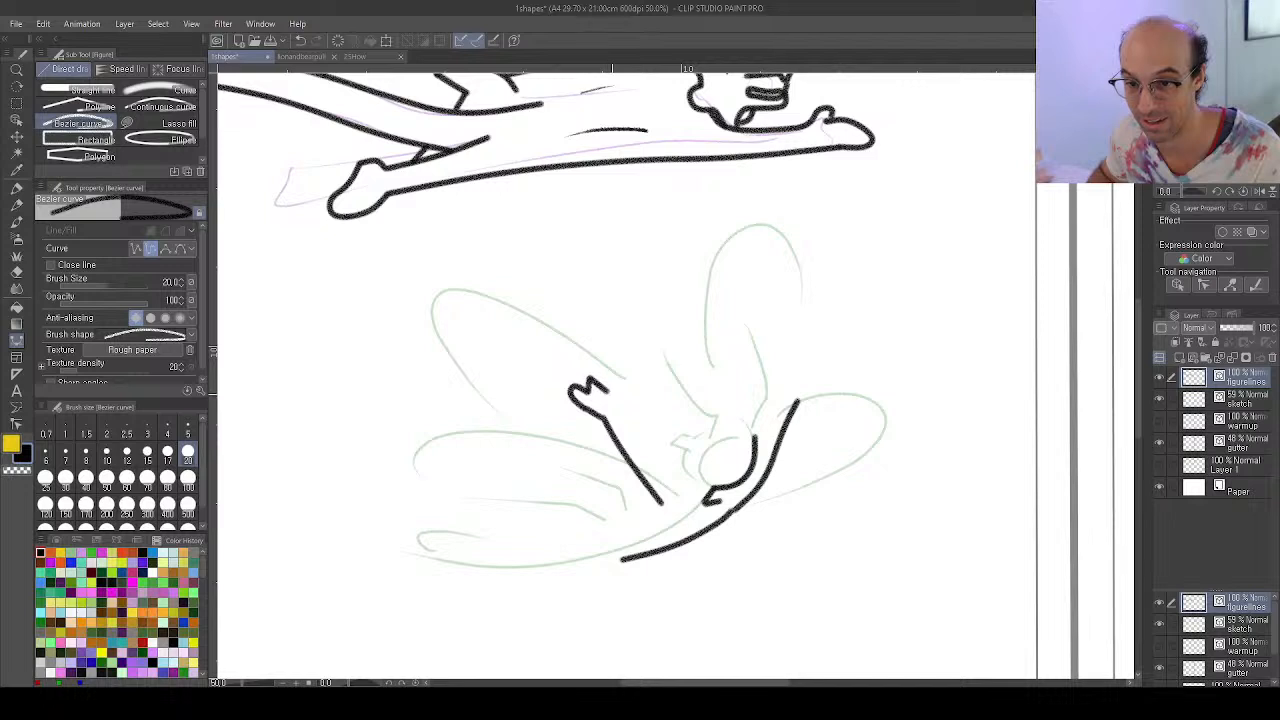
click(607, 392)
click(619, 384)
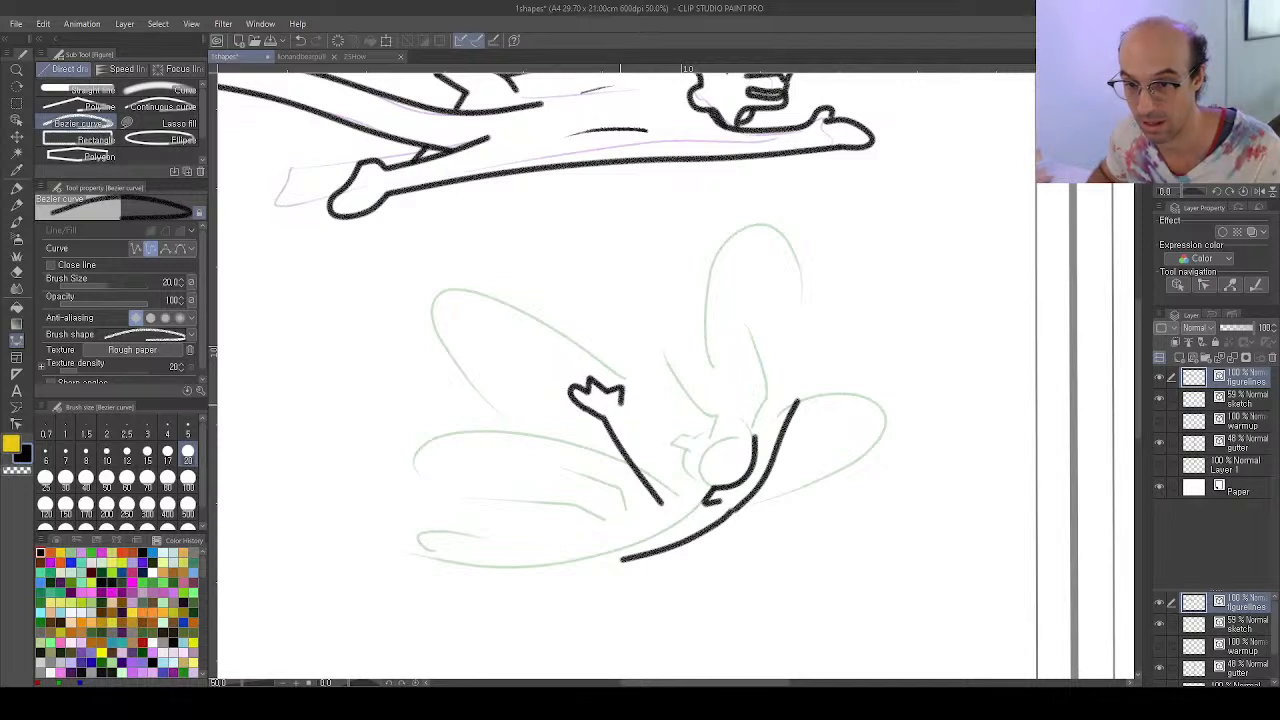
click(621, 404)
click(628, 427)
click(667, 484)
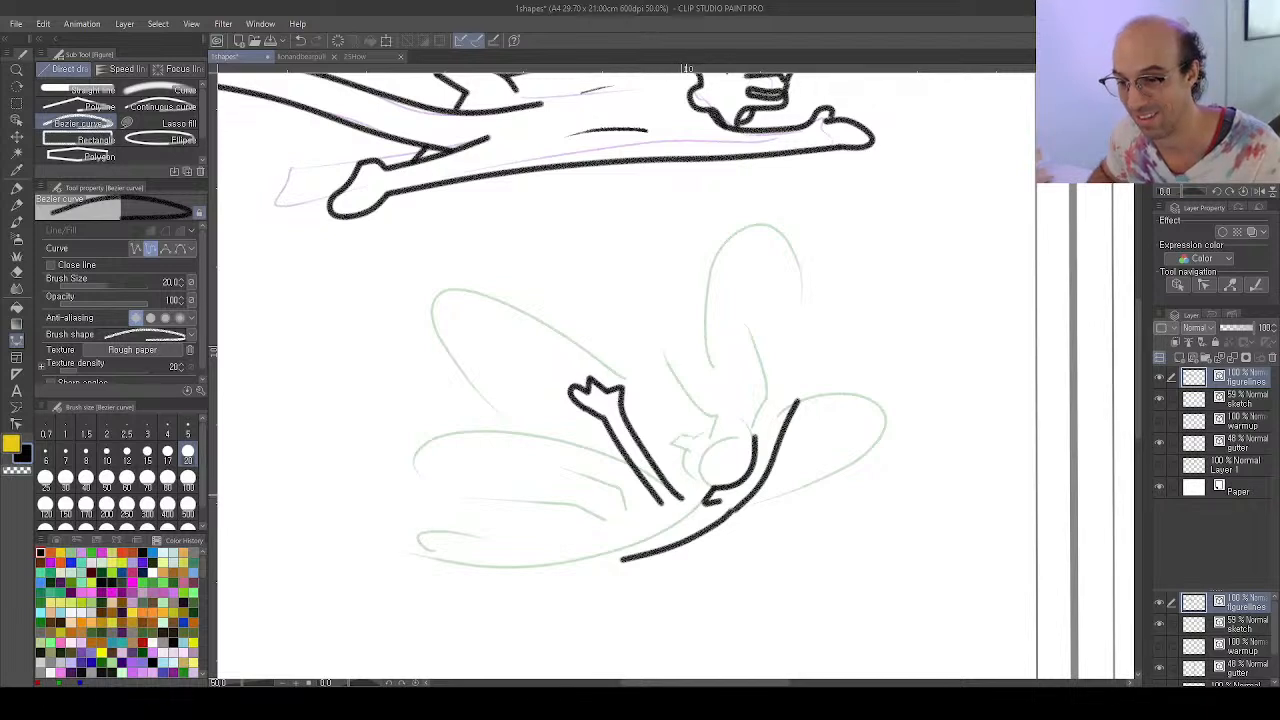
double_click(690, 487)
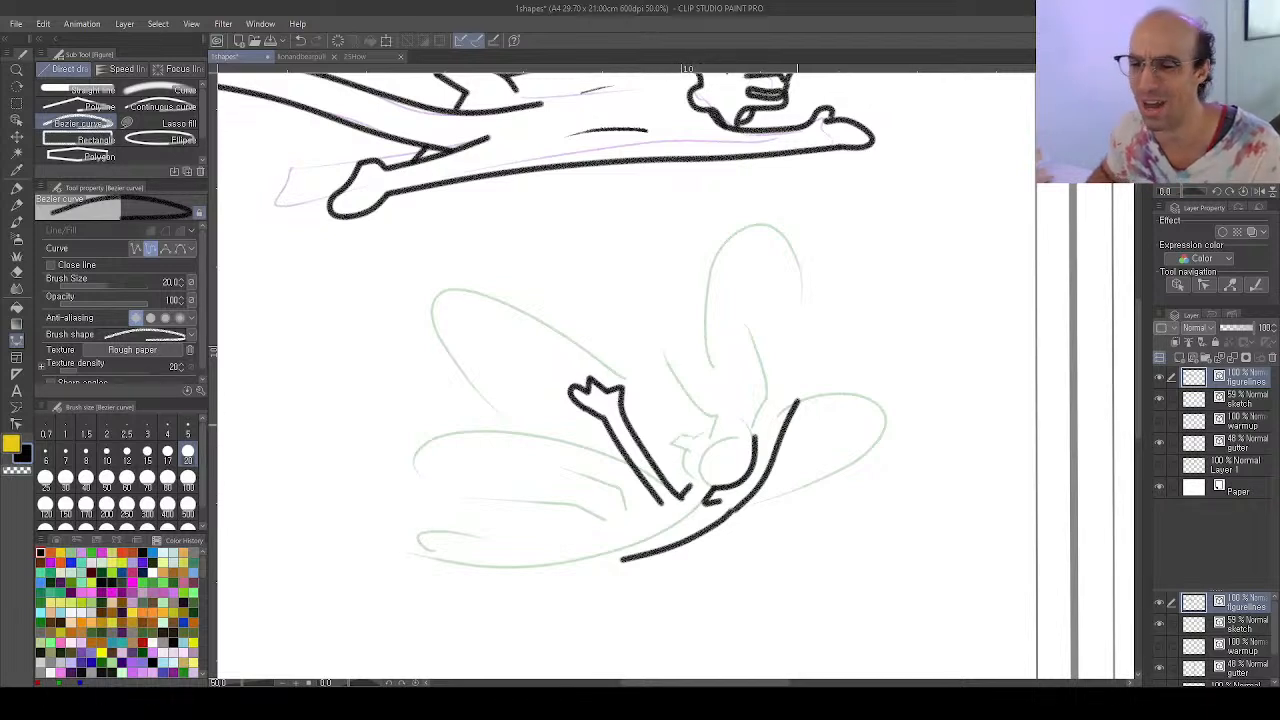
Draw two bent, double-lined antennae above the head with size 20 Bezier curves and adjust the outer antenna's inner control point
click(751, 435)
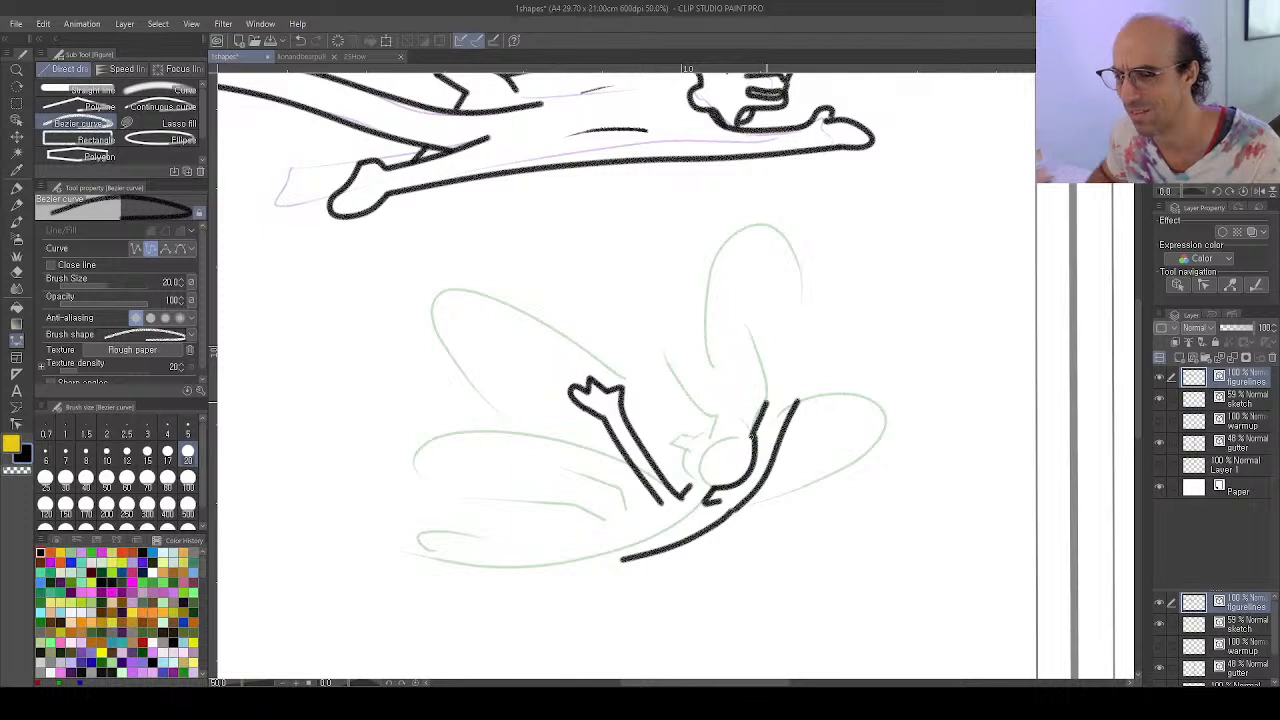
click(770, 400)
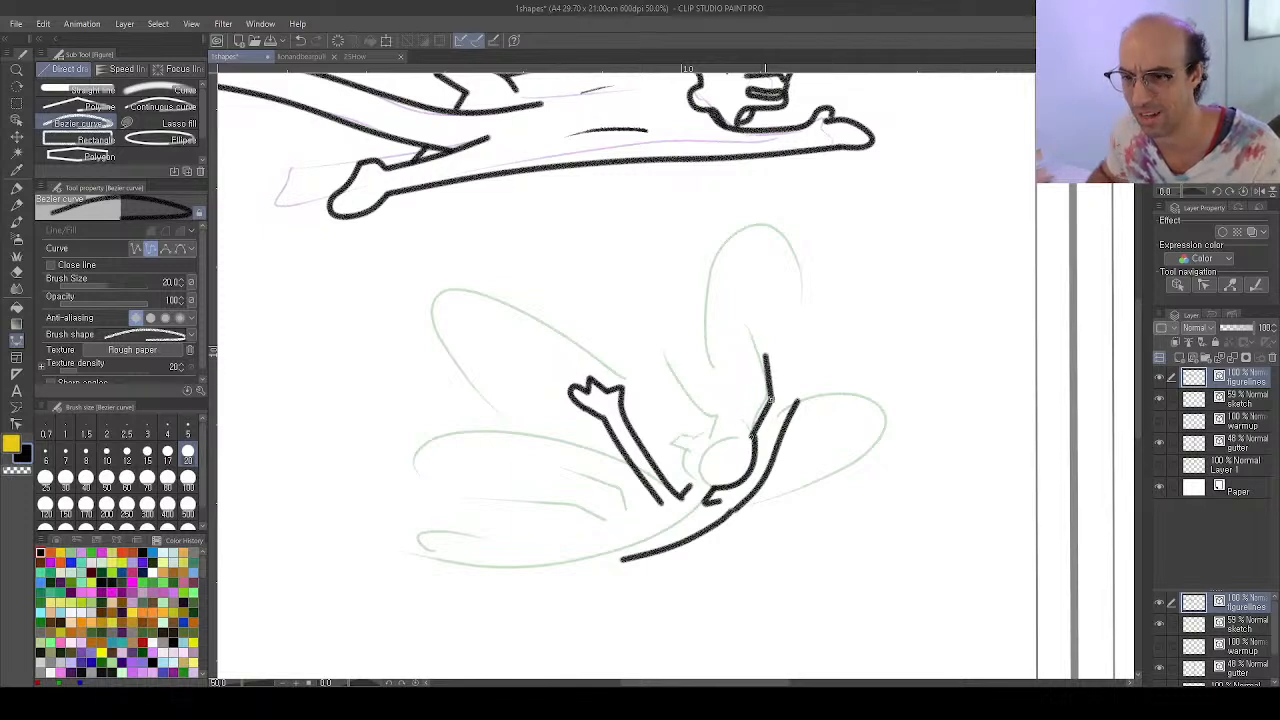
double_click(763, 352)
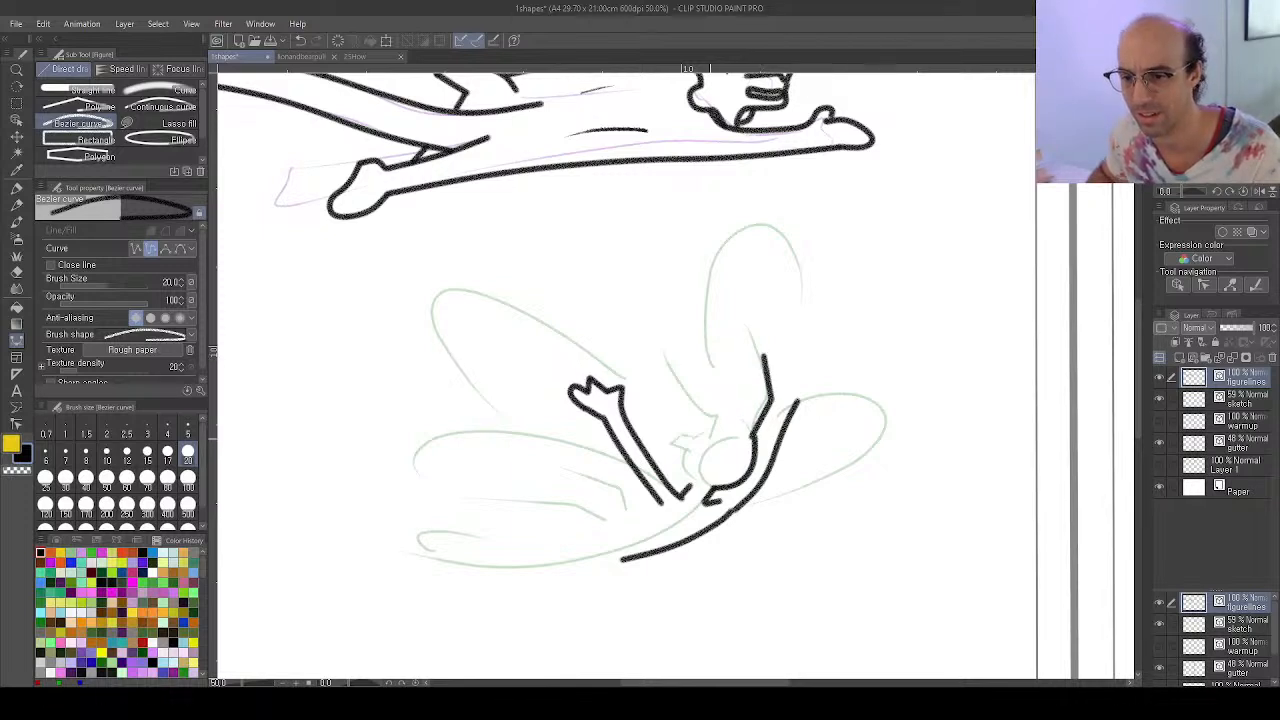
click(711, 440)
click(718, 413)
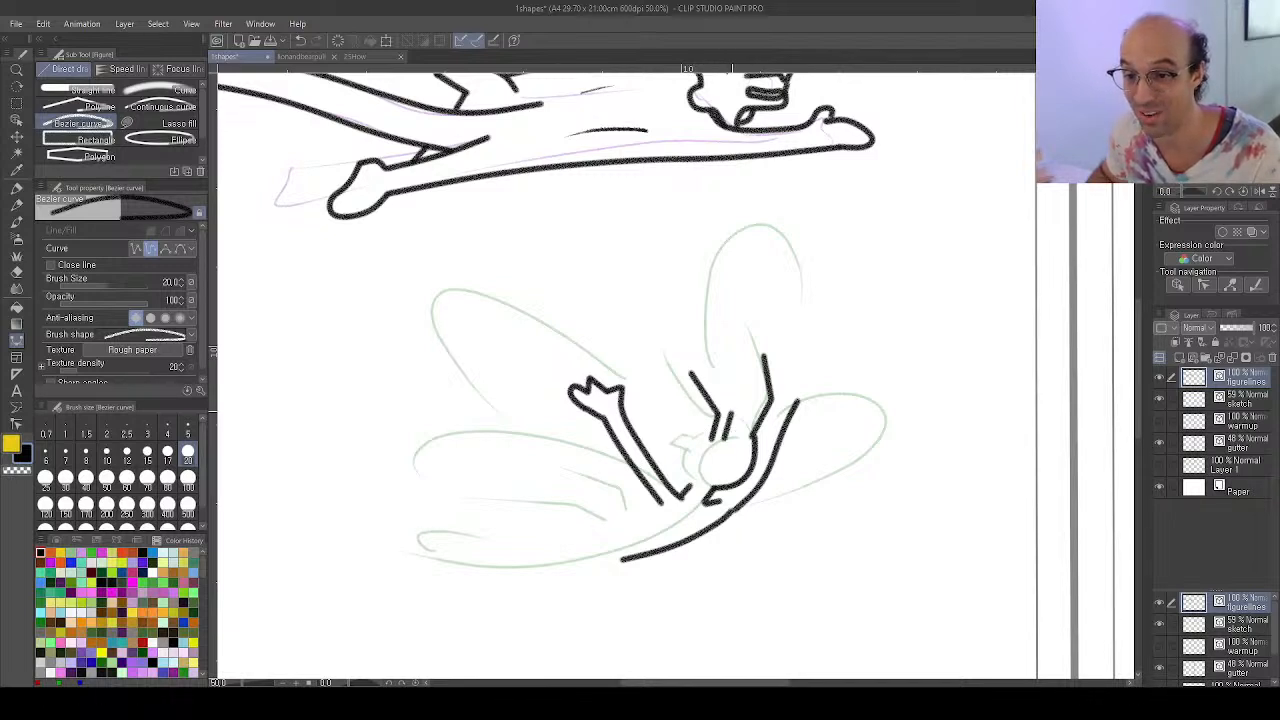
click(732, 411)
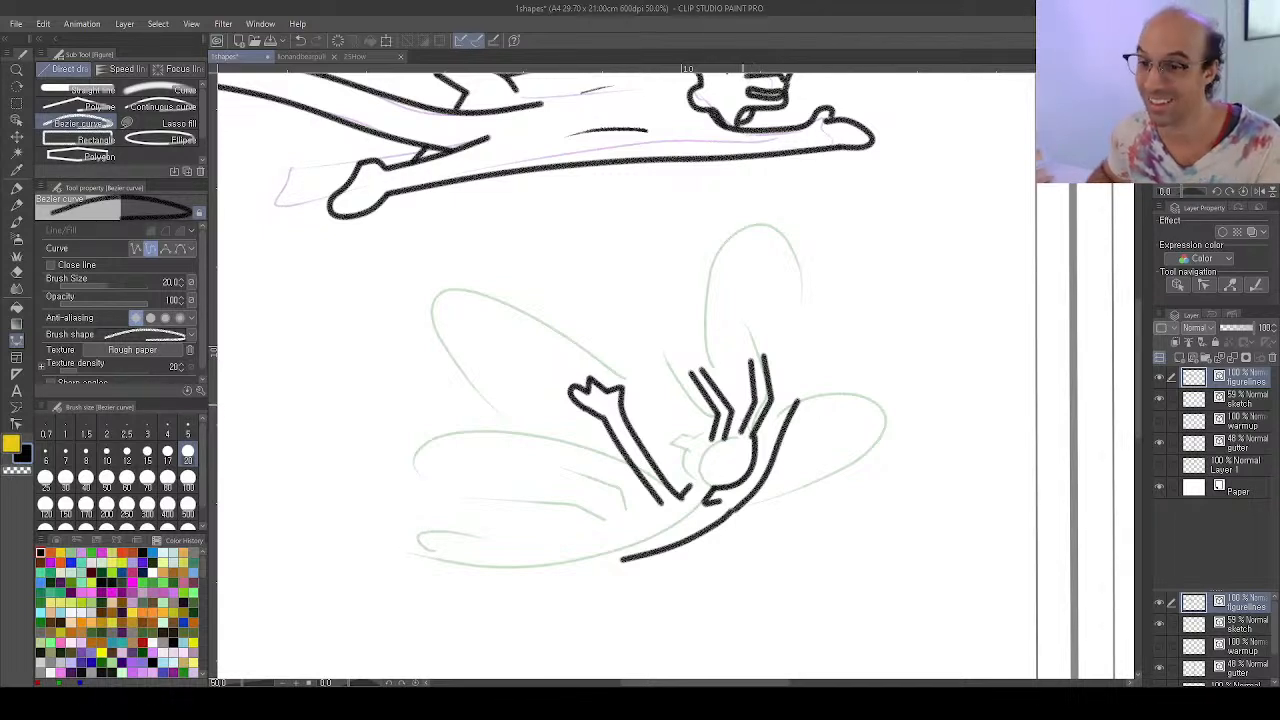
key(y)
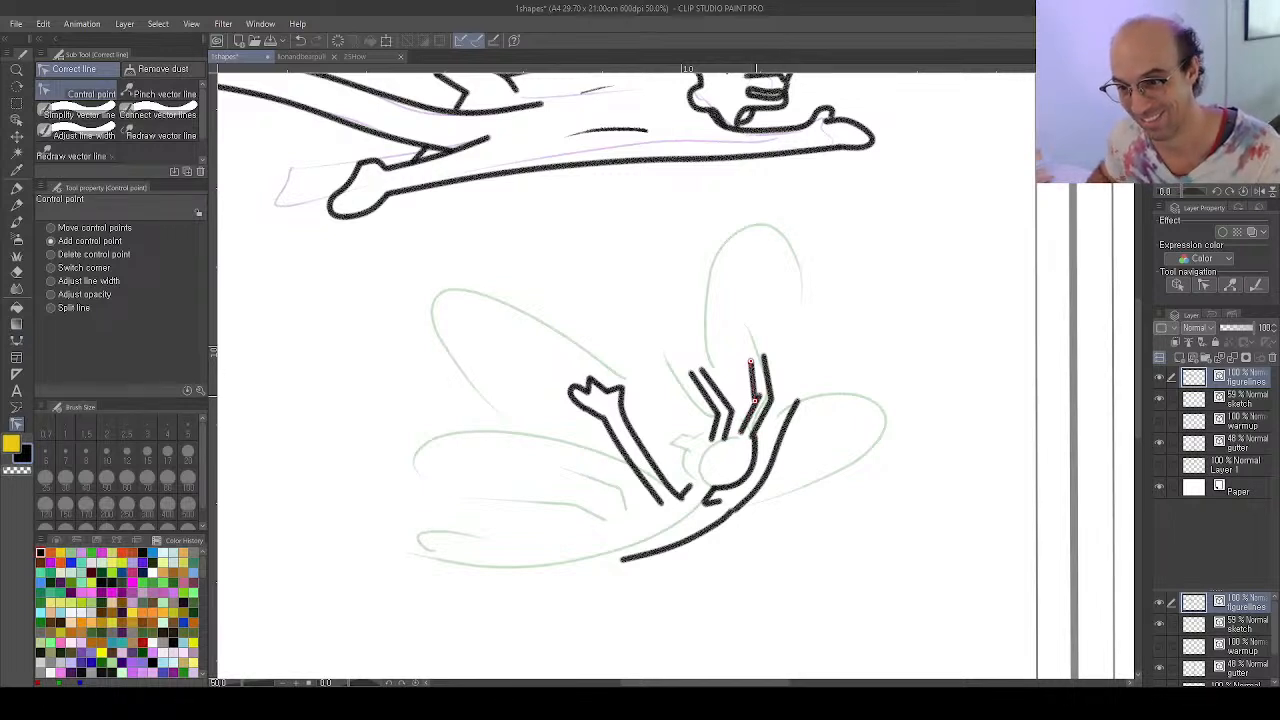
drag(755, 400, 760, 397)
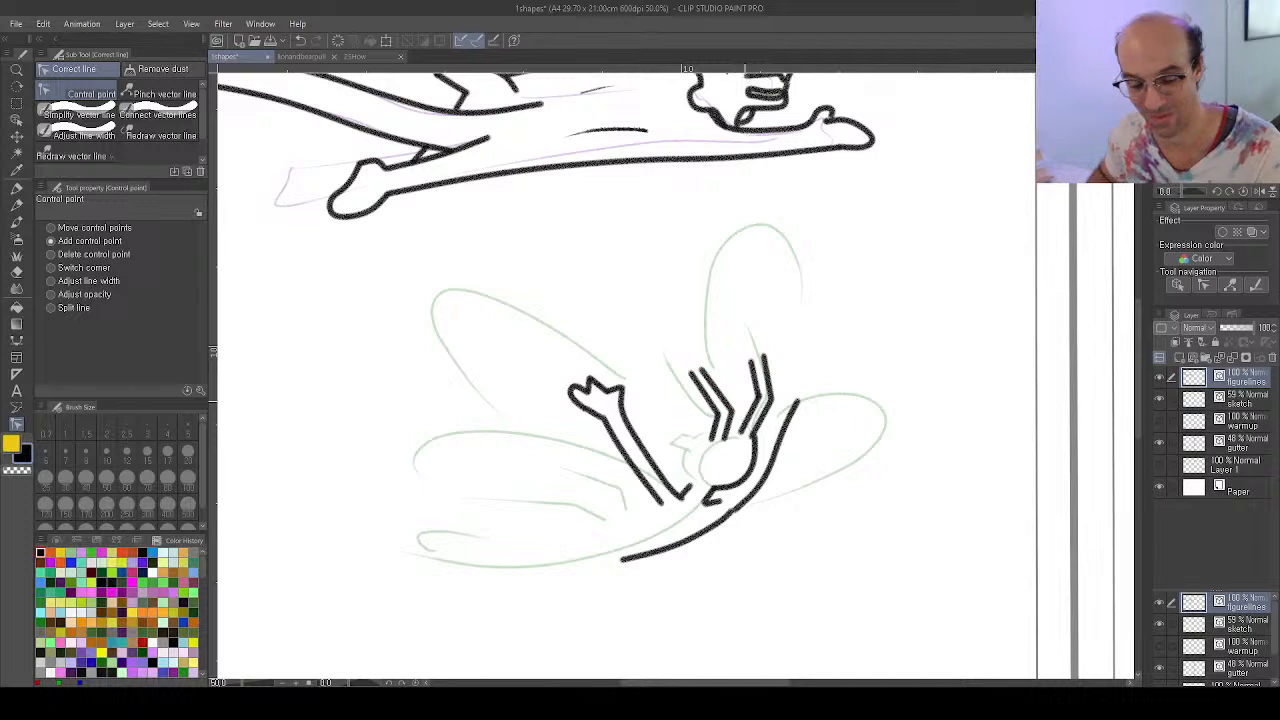
Cap both antennae with small round knobs using the Pencil at size 30
key(p)
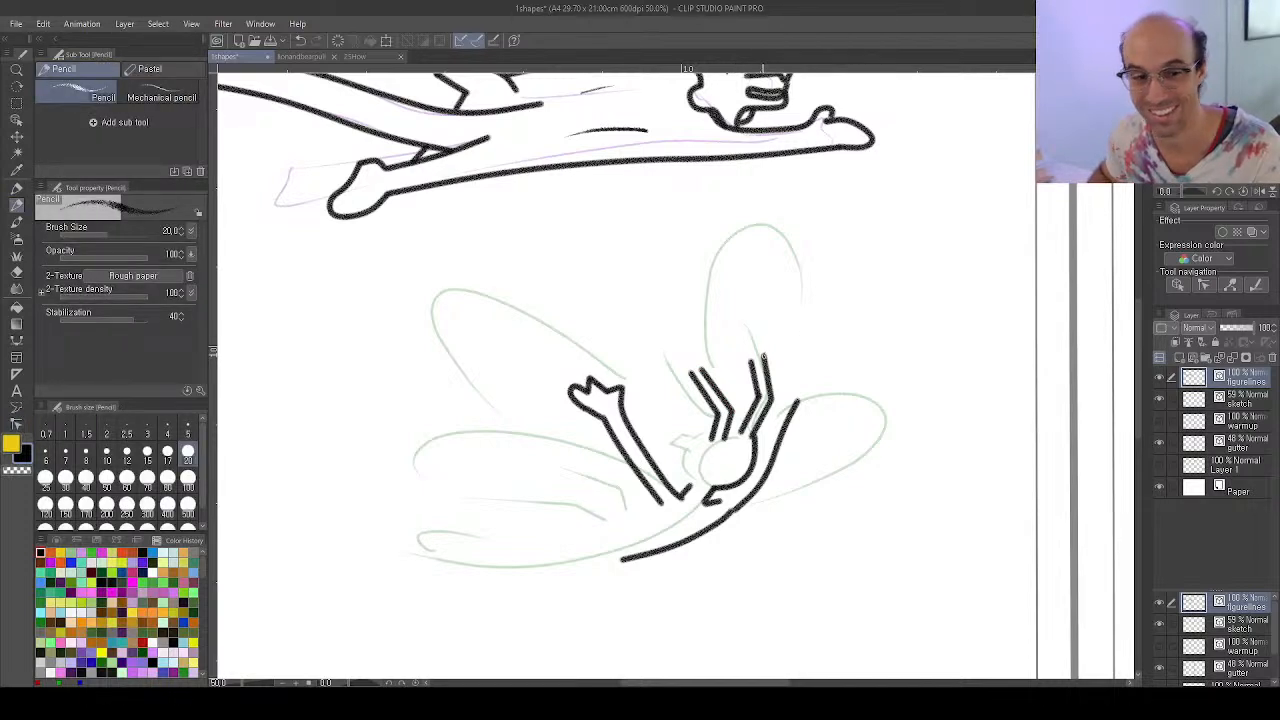
key(bracketright)
key(bracketright)
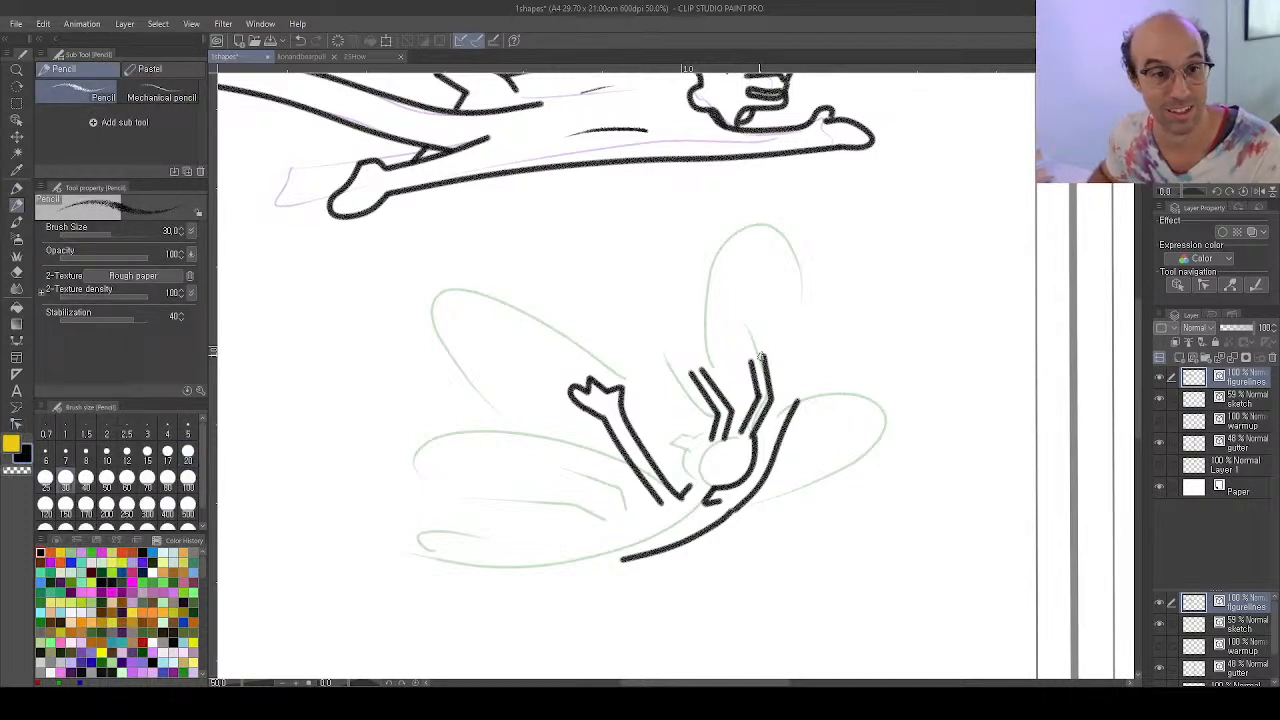
mouse_move(764, 352)
mouse_down()
mouse_move(768, 334)
mouse_move(741, 332)
mouse_move(742, 360)
mouse_move(767, 369)
mouse_move(746, 338)
mouse_move(750, 364)
mouse_move(766, 352)
mouse_move(680, 360)
mouse_move(694, 376)
mouse_up()
key(ctrl+z)
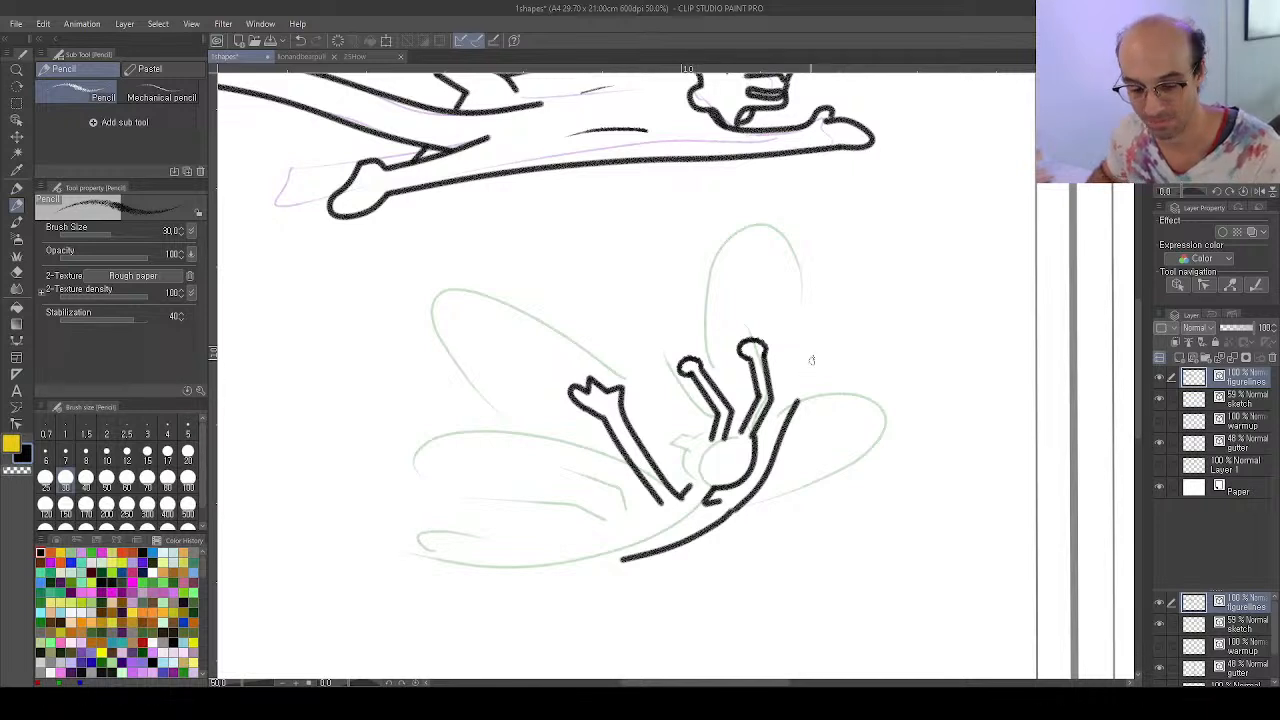
Draw the second arm beside the head with a Bezier curve and finish its pointed-finger hand at the body line's upper end
key(p)
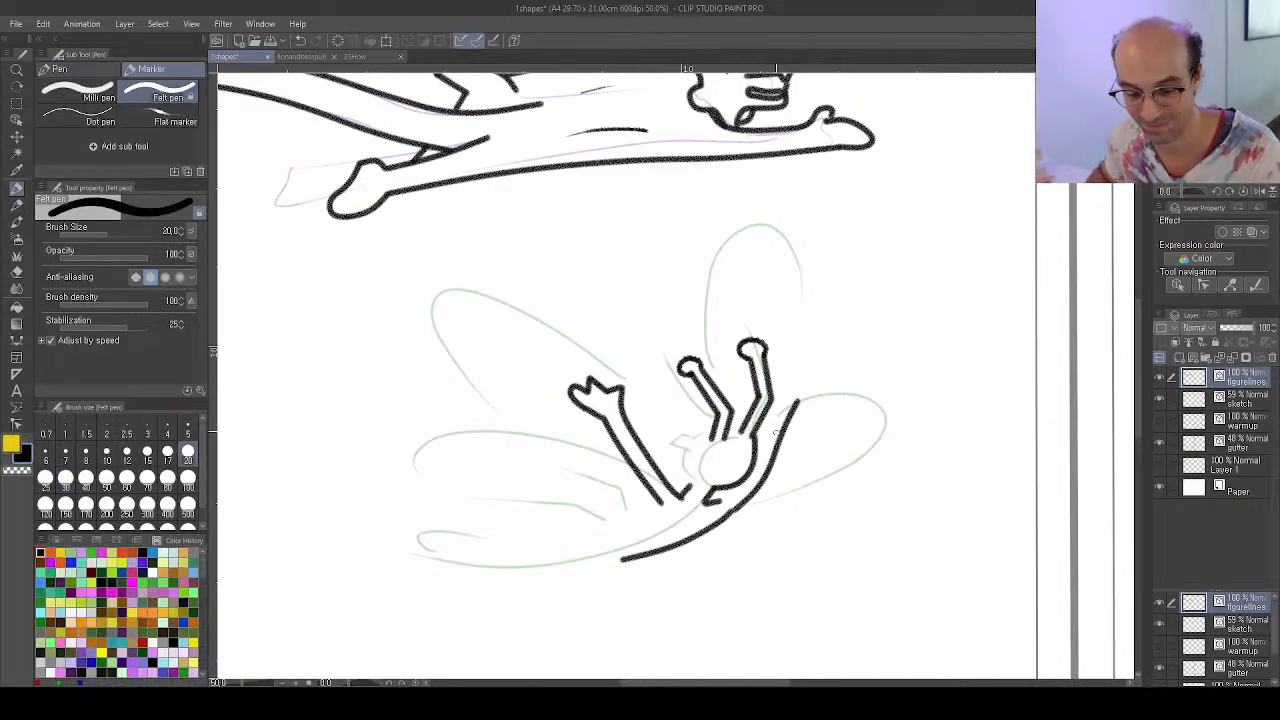
key(u)
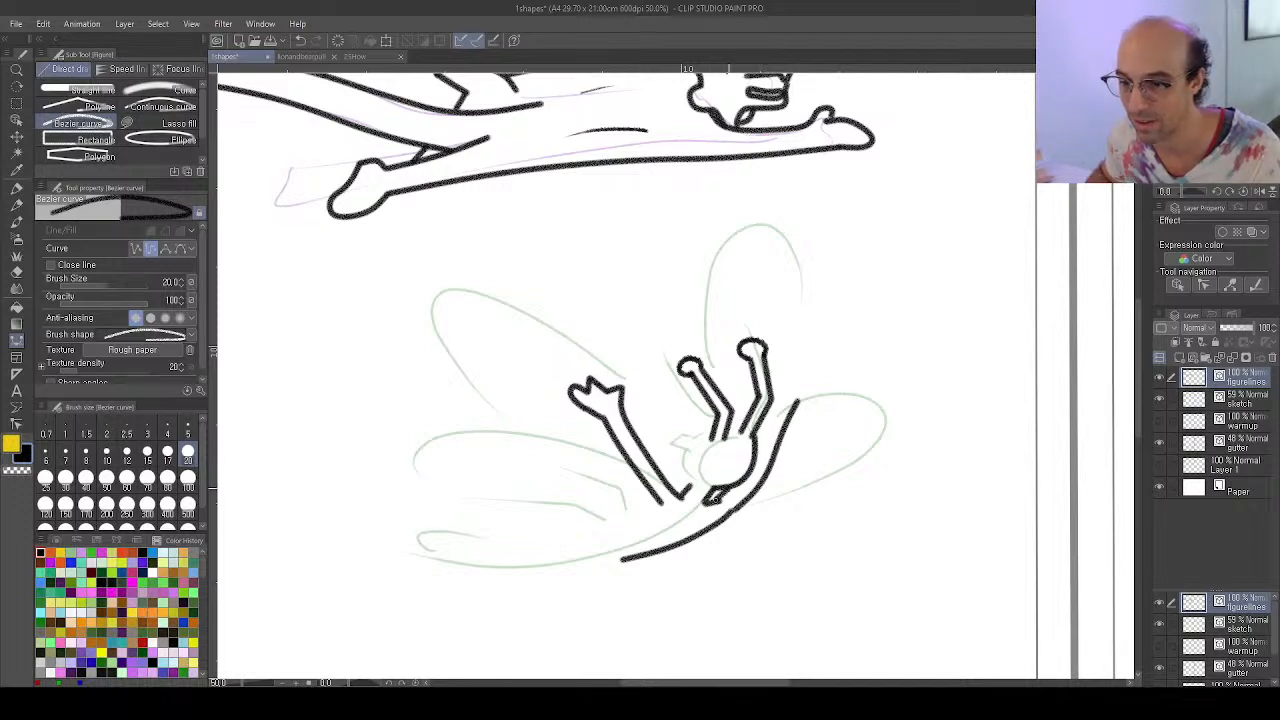
click(757, 446)
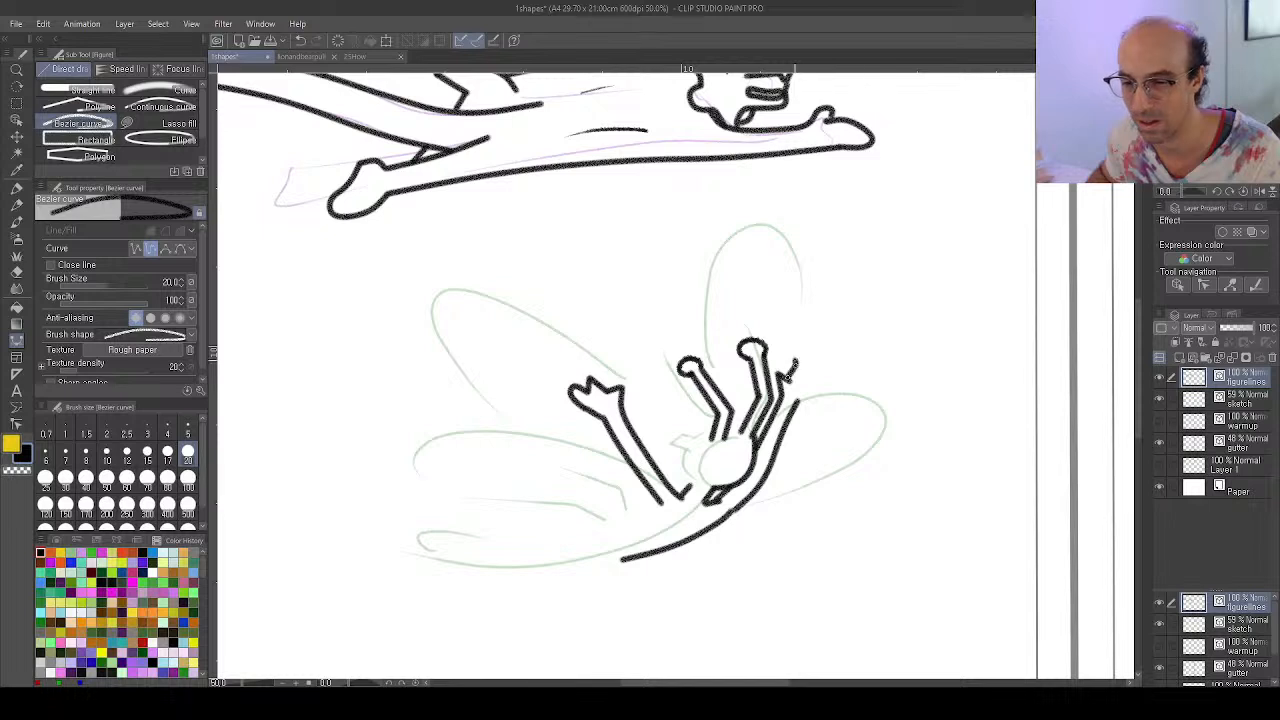
click(795, 356)
click(809, 363)
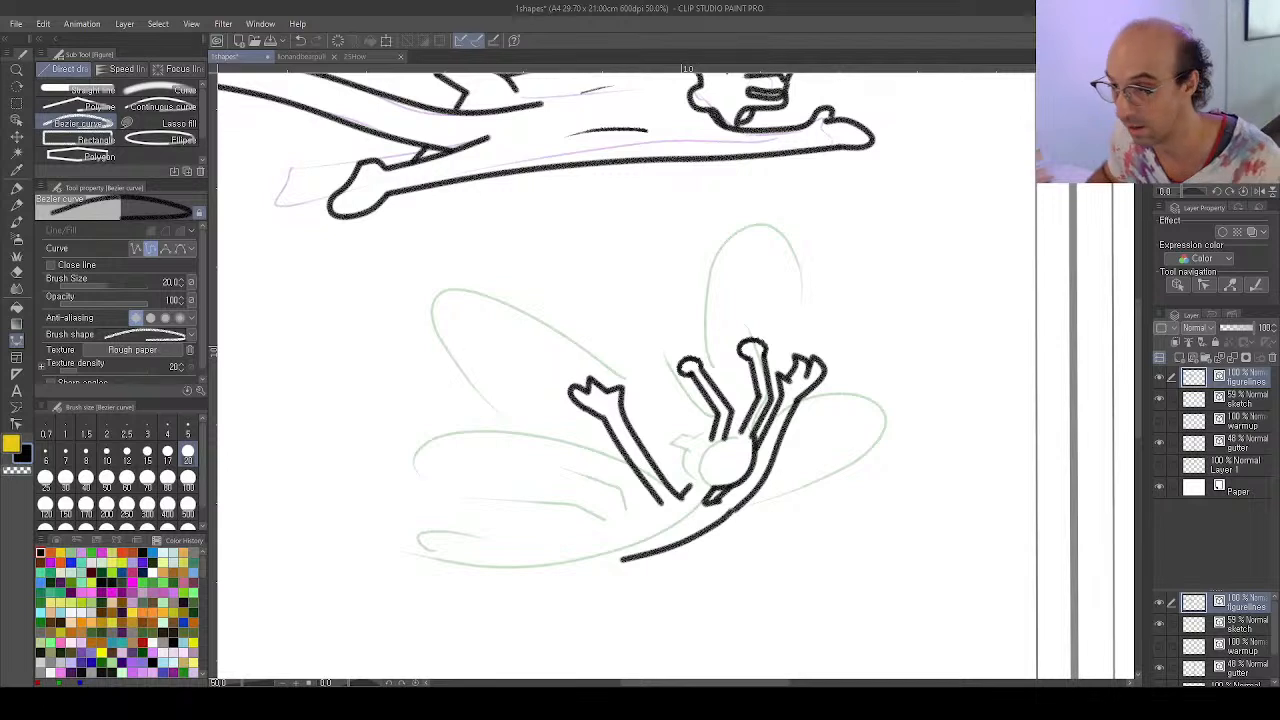
Draw the short head line between the antennae and a small round eye beside the inner antenna's base
click(1204, 285)
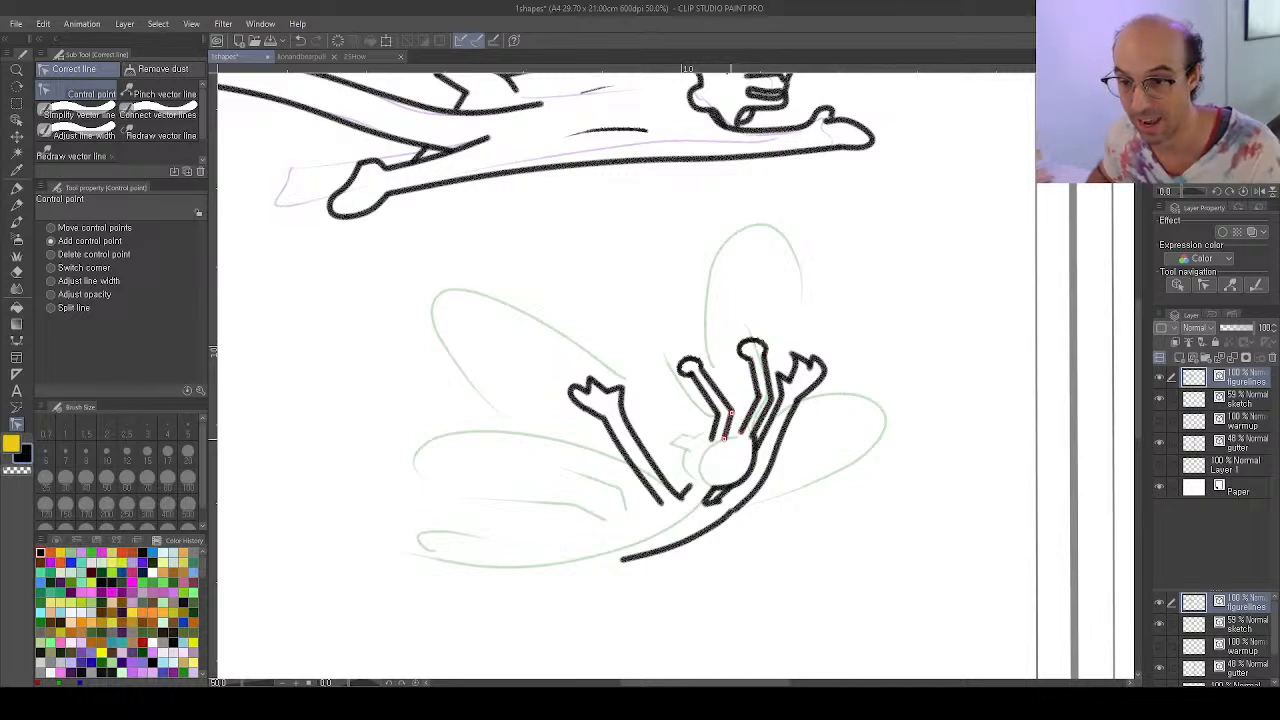
key(u)
key(u)
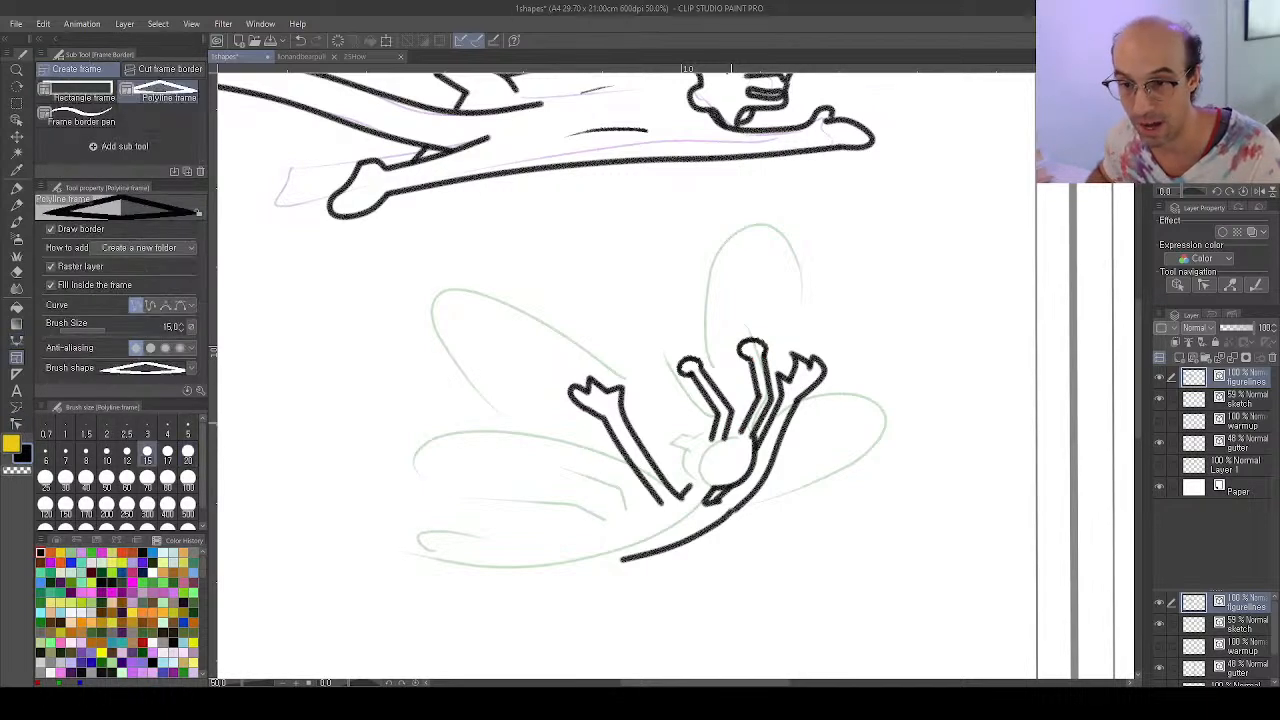
key(u)
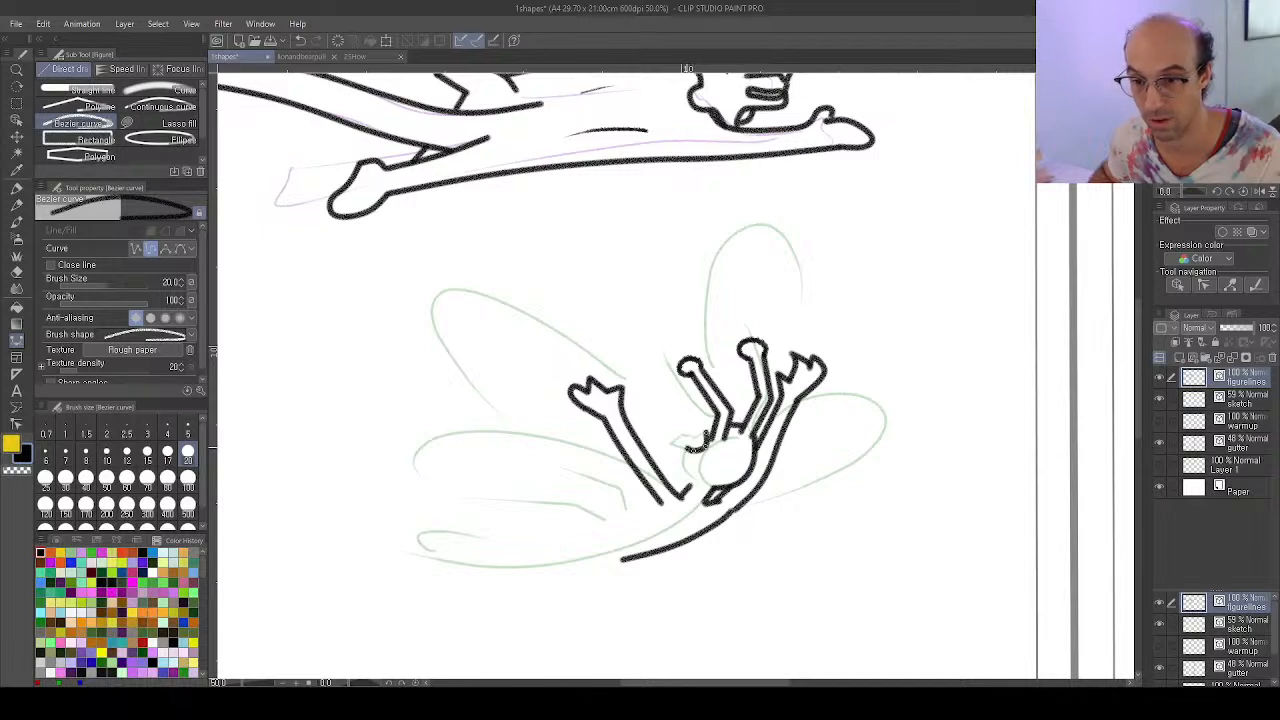
click(699, 430)
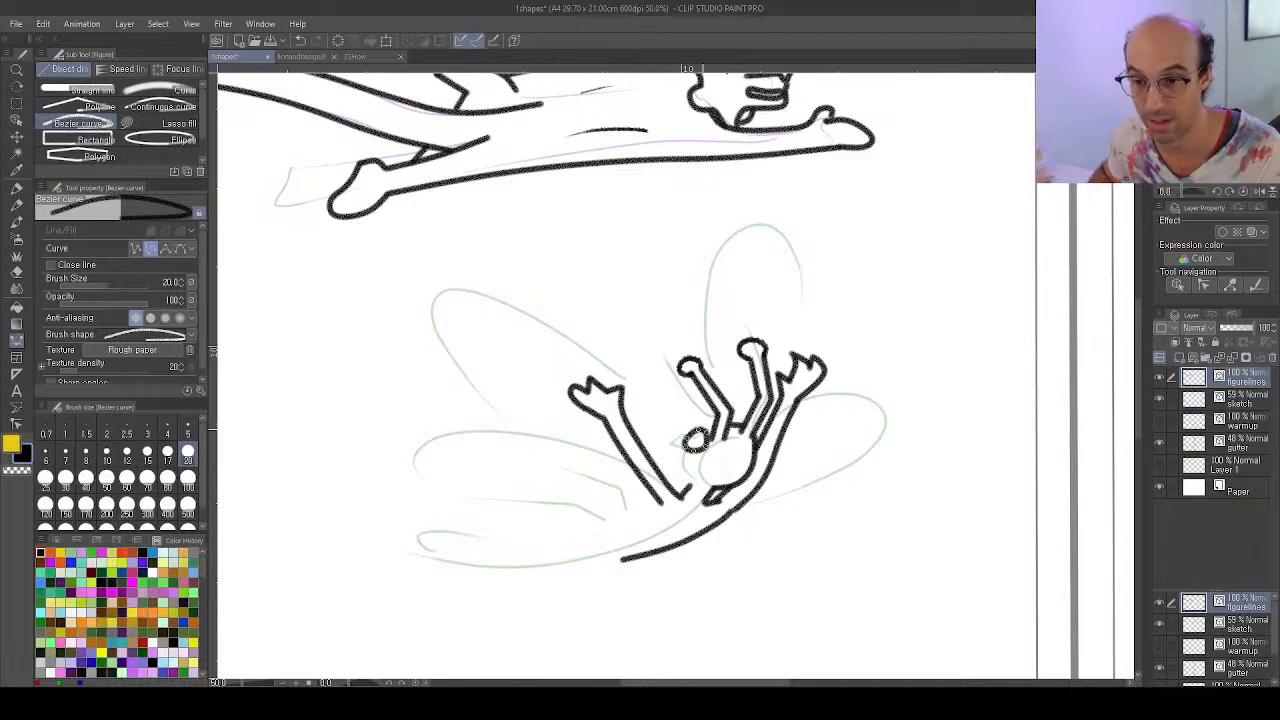
double_click(708, 433)
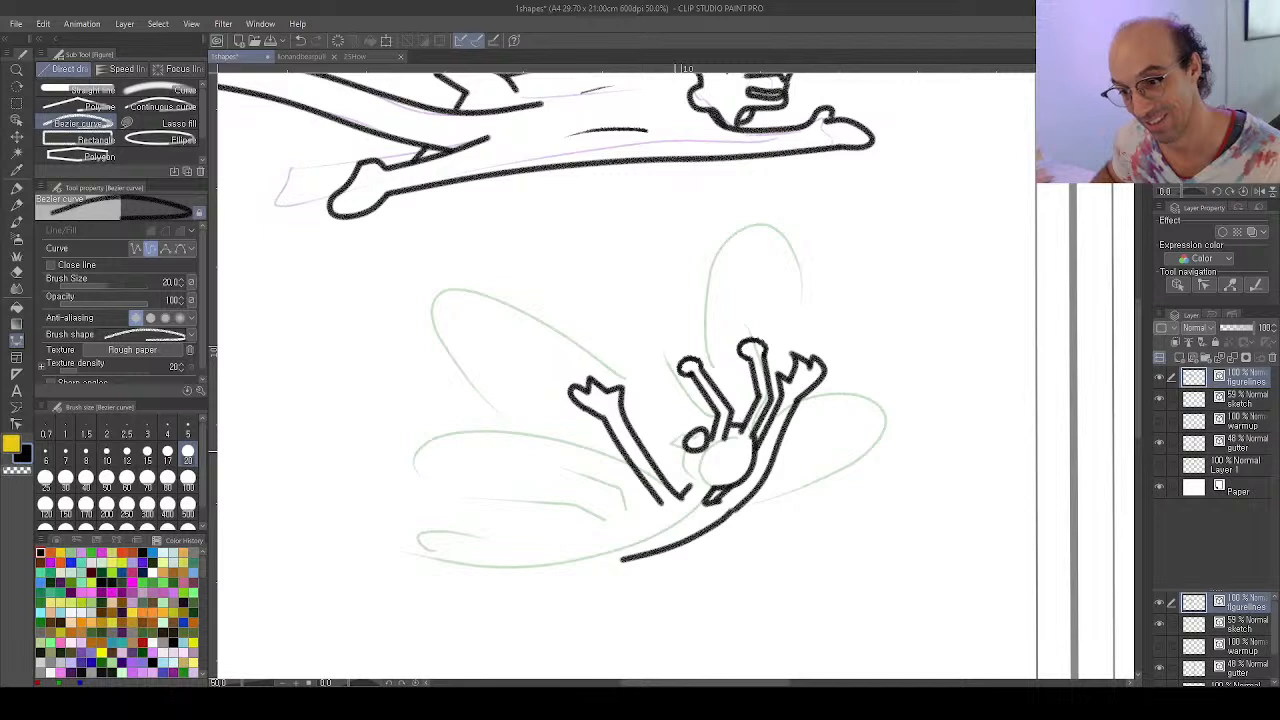
Flatten the eye through its control points and draw the nose and mouth profile from the eye down to the first arm
key(y)
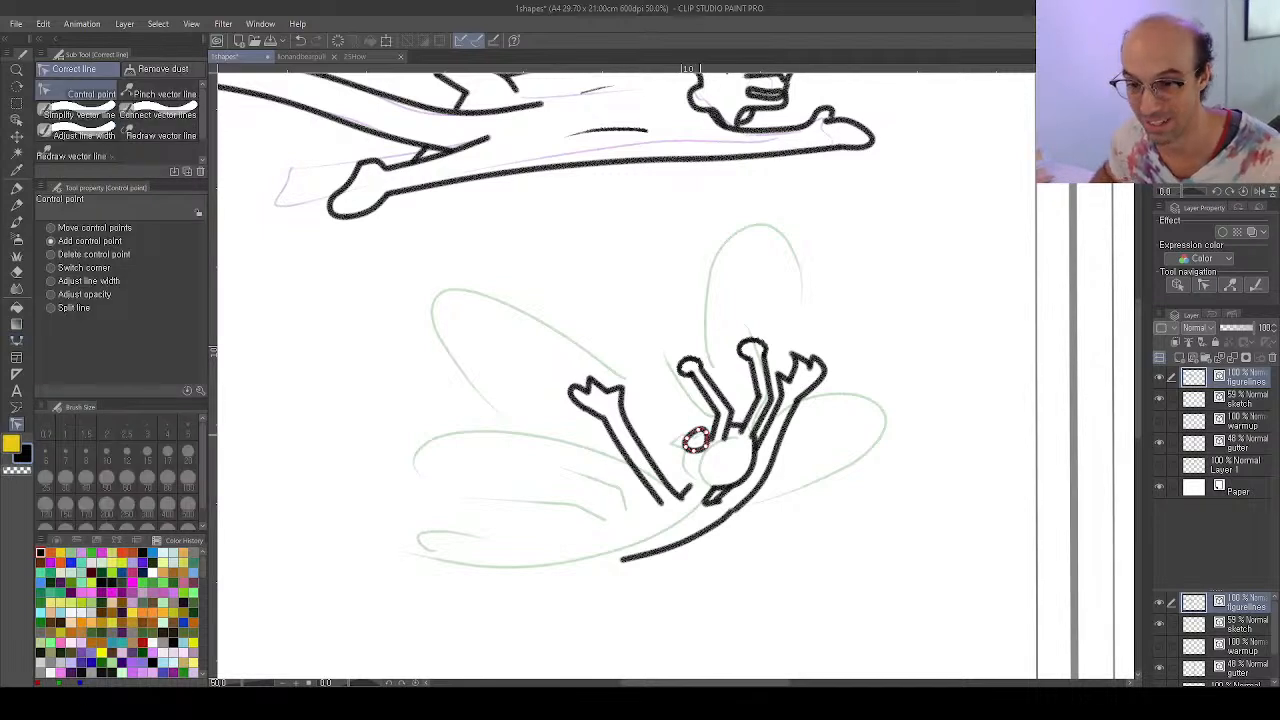
drag(694, 451, 706, 442)
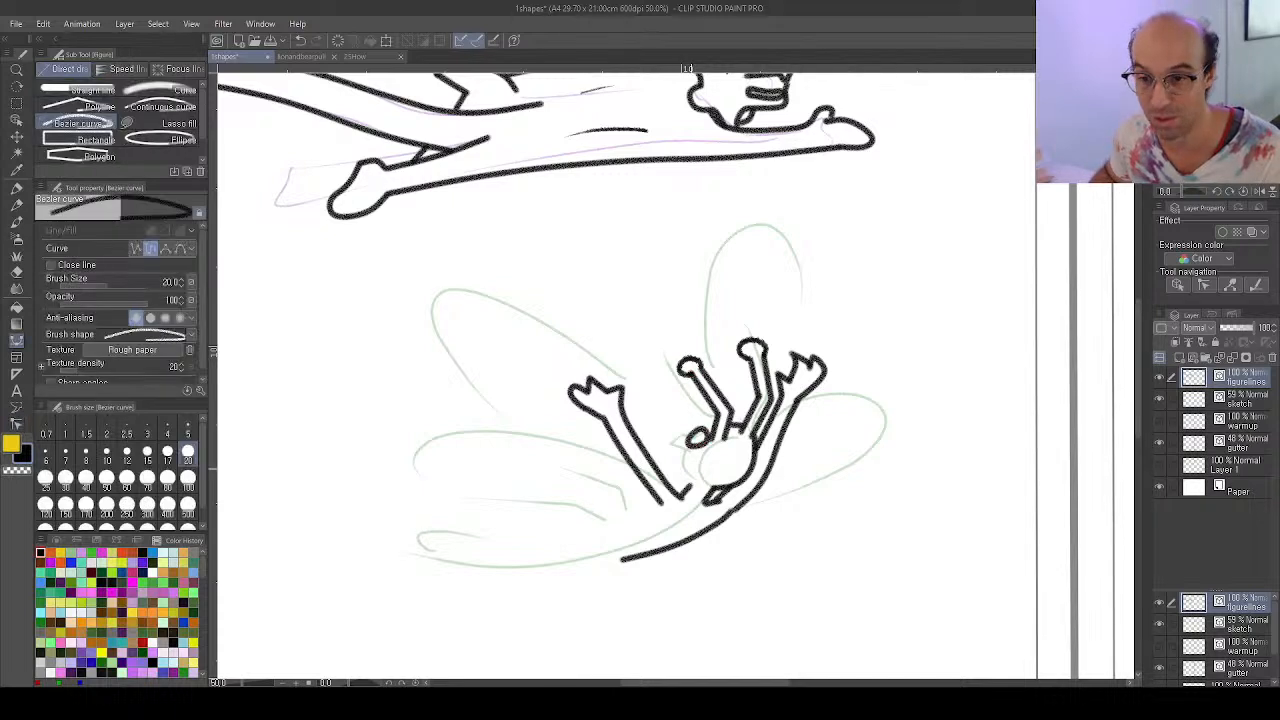
key(u)
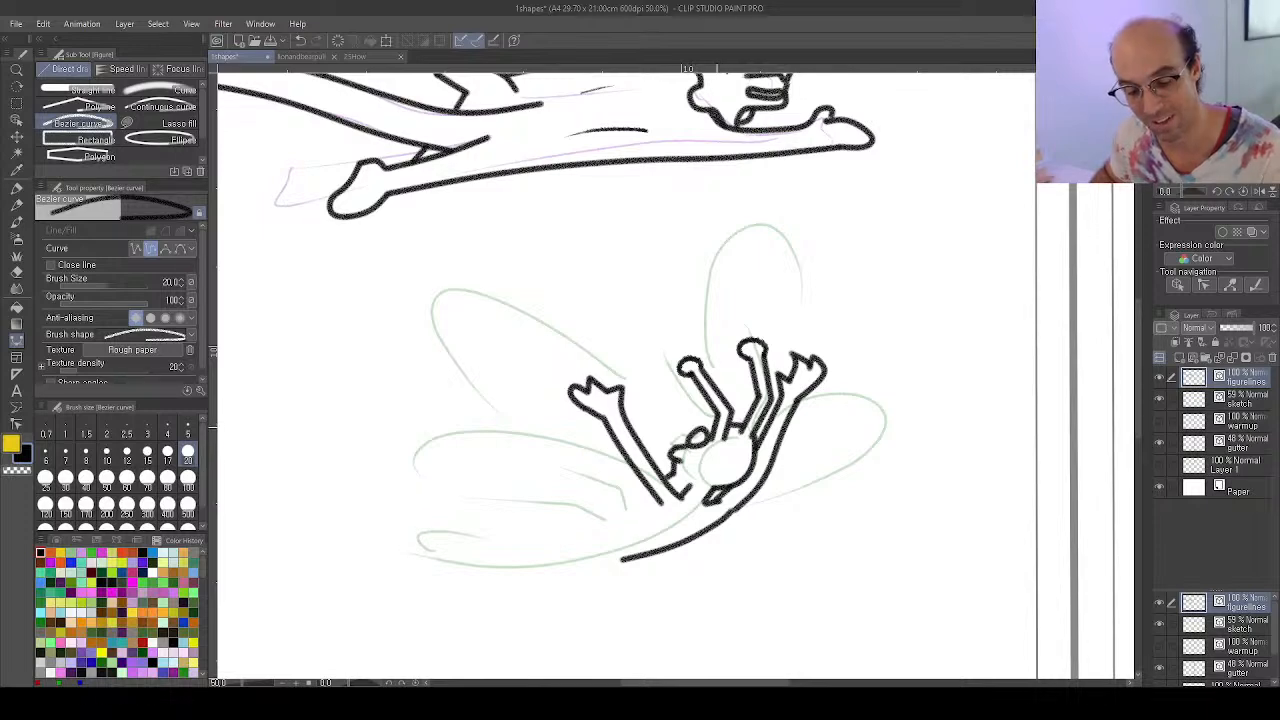
Draw a short curved brow line from the inner antenna's base to the top of the eye
scroll(717, 428, up, 4)
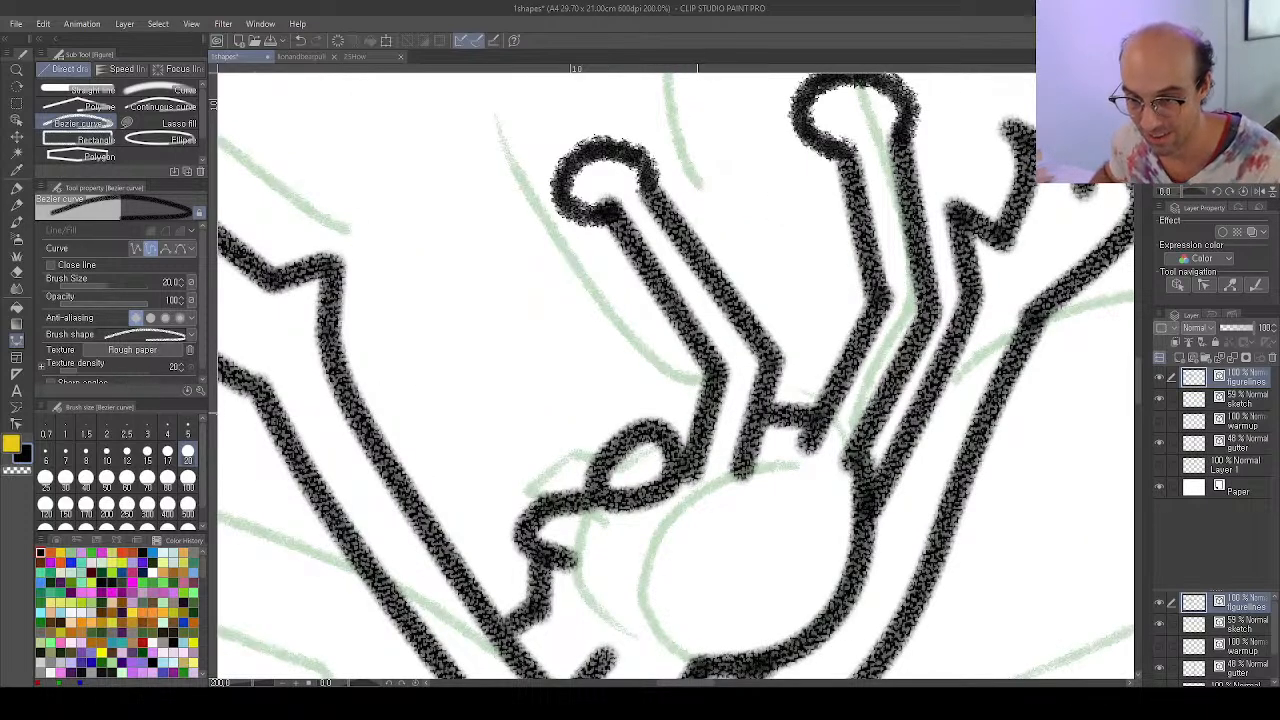
click(700, 406)
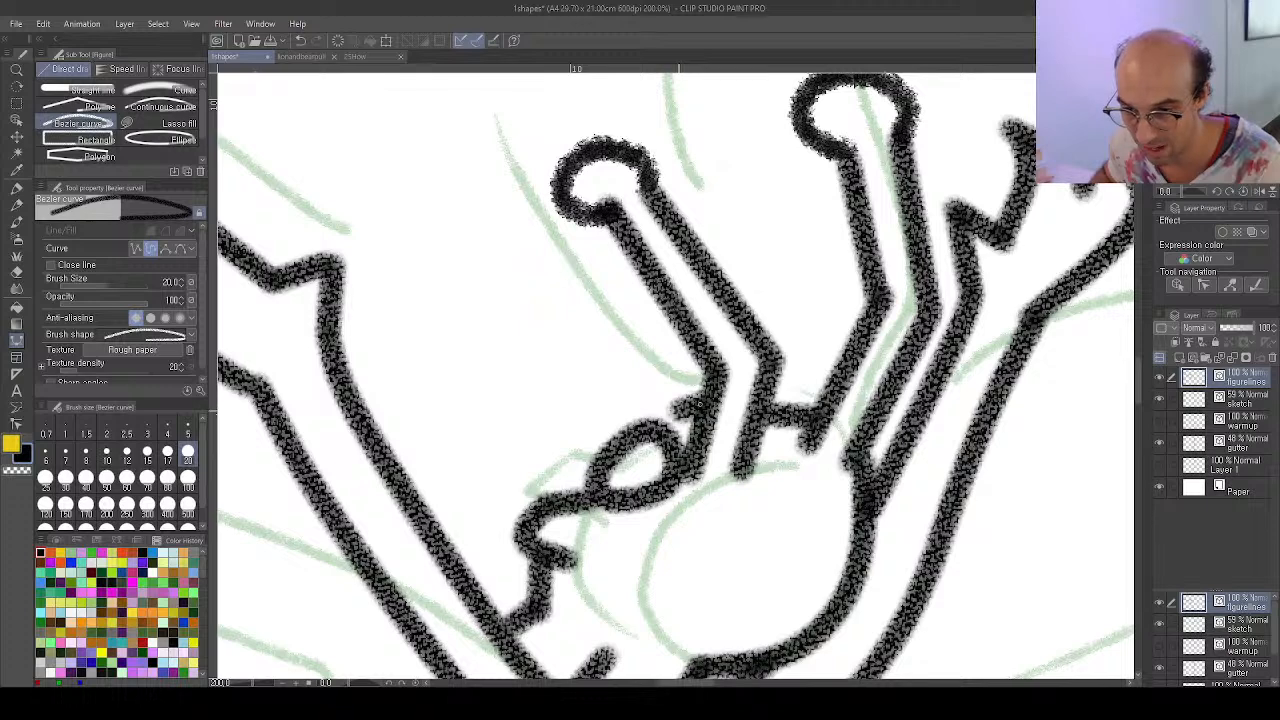
click(677, 410)
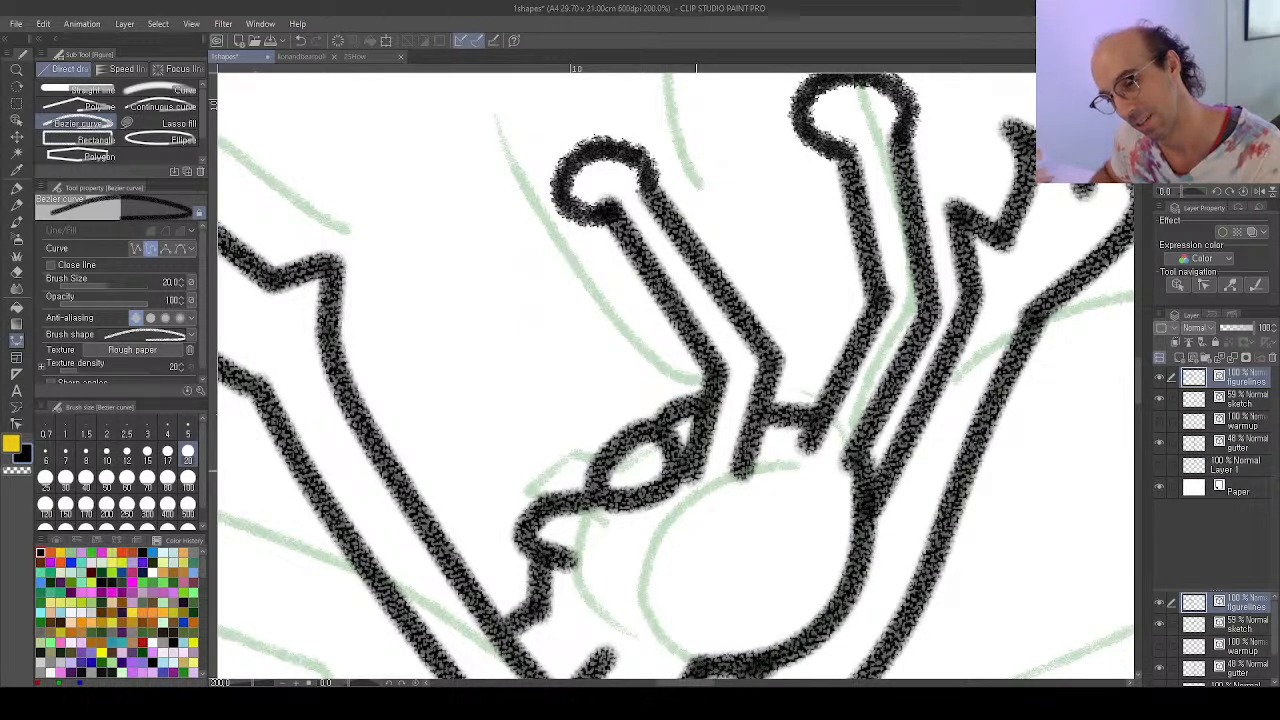
Move the eye outward from the antenna and bridge the gap between them with a short Bezier line
key(o)
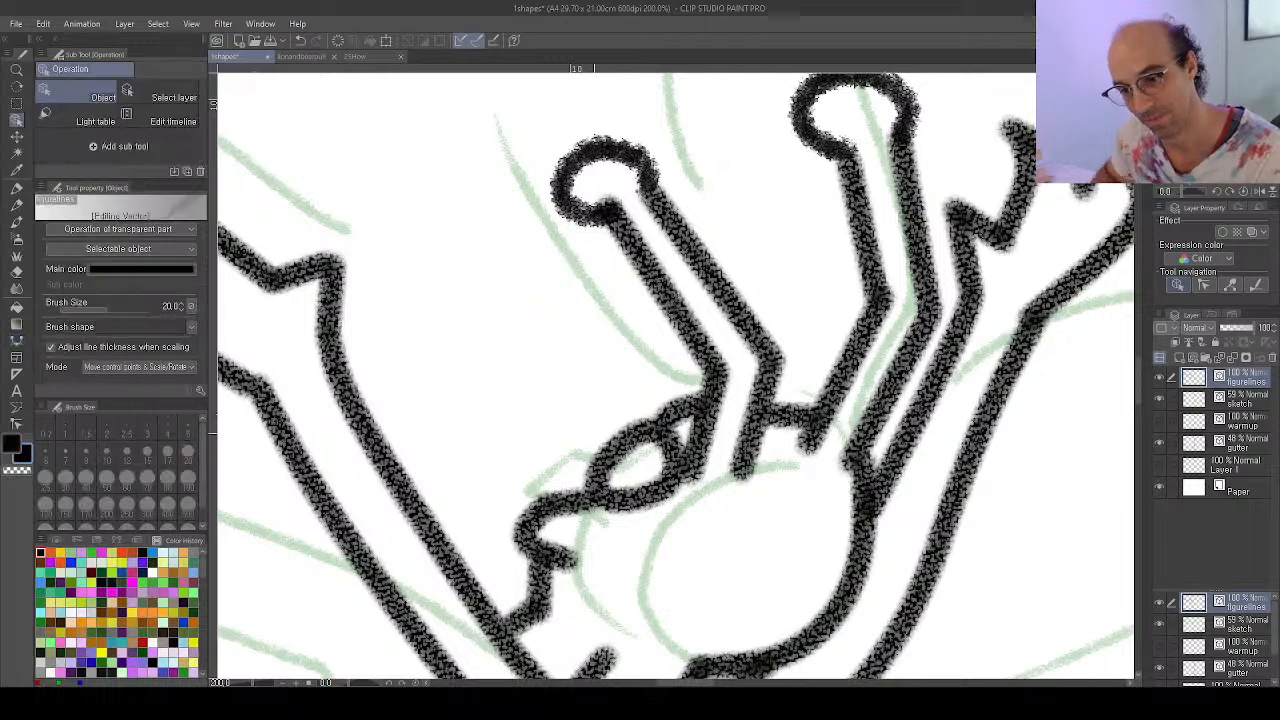
click(634, 455)
mouse_move(631, 490)
mouse_down()
mouse_move(616, 483)
mouse_move(668, 451)
mouse_up()
click(694, 440)
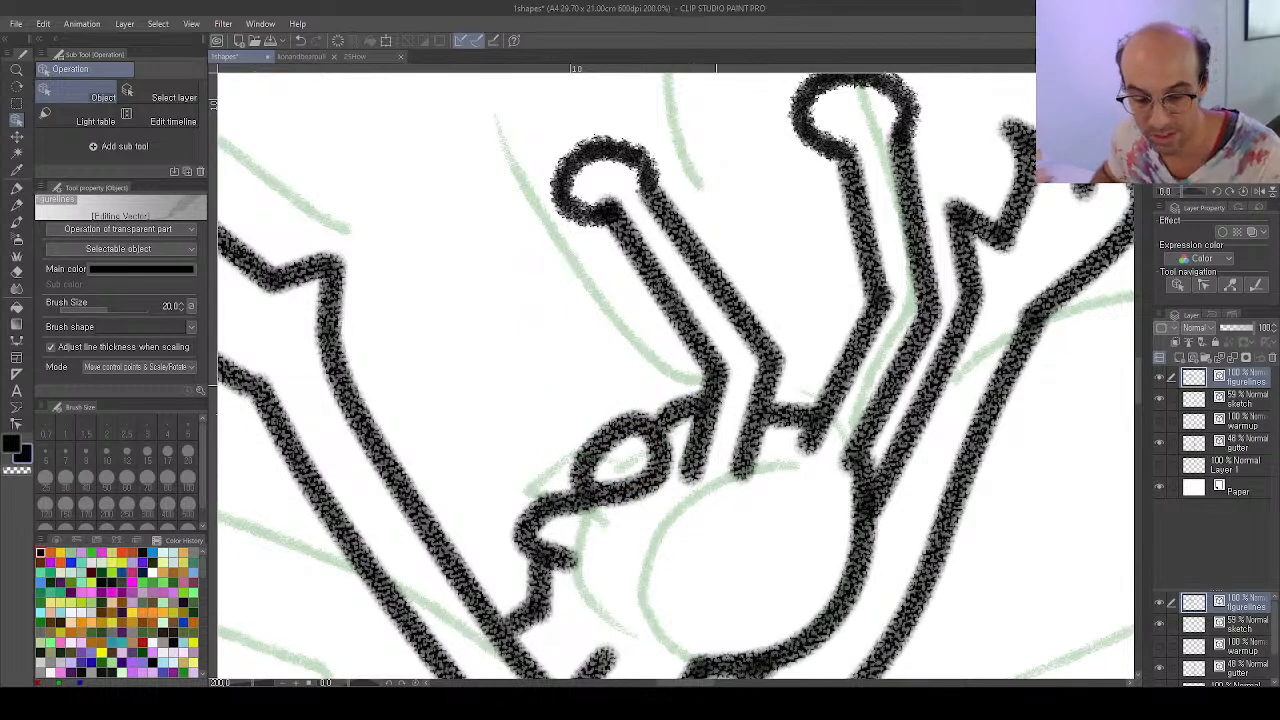
key(u)
click(667, 446)
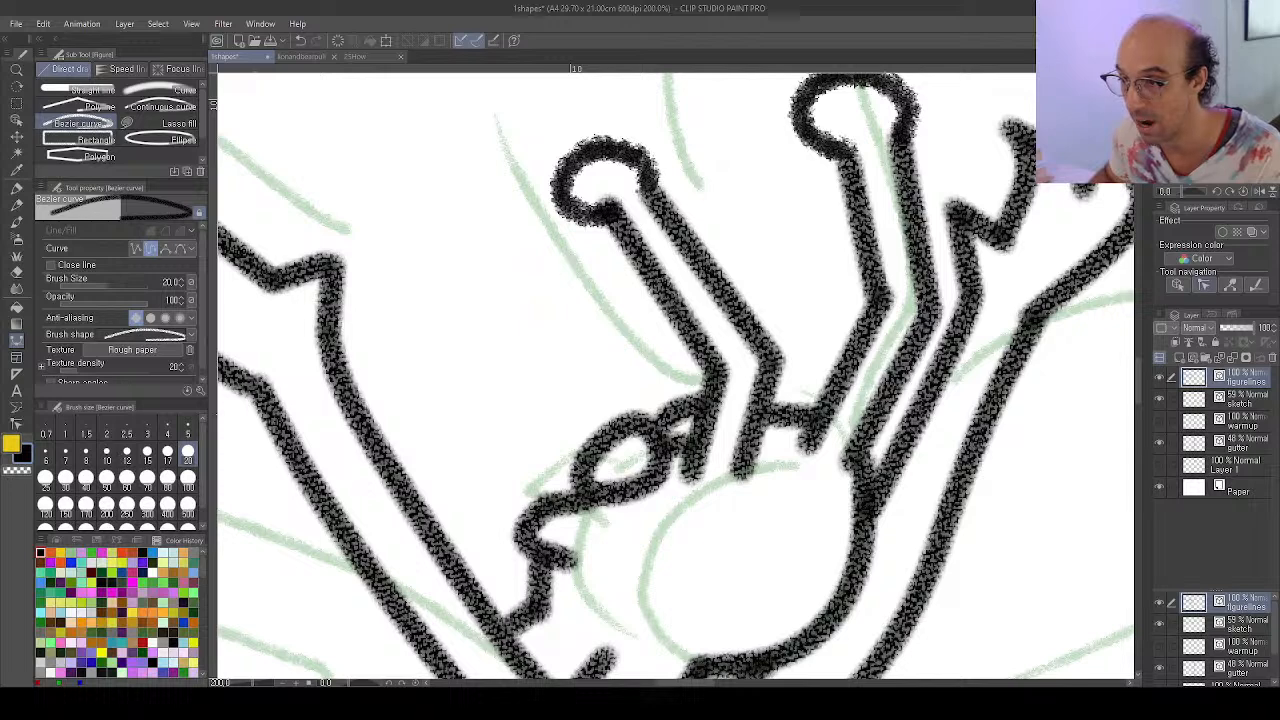
Nudge the curved brow line slightly up and away from the antenna as a vector object
key(y)
key(o)
click(680, 408)
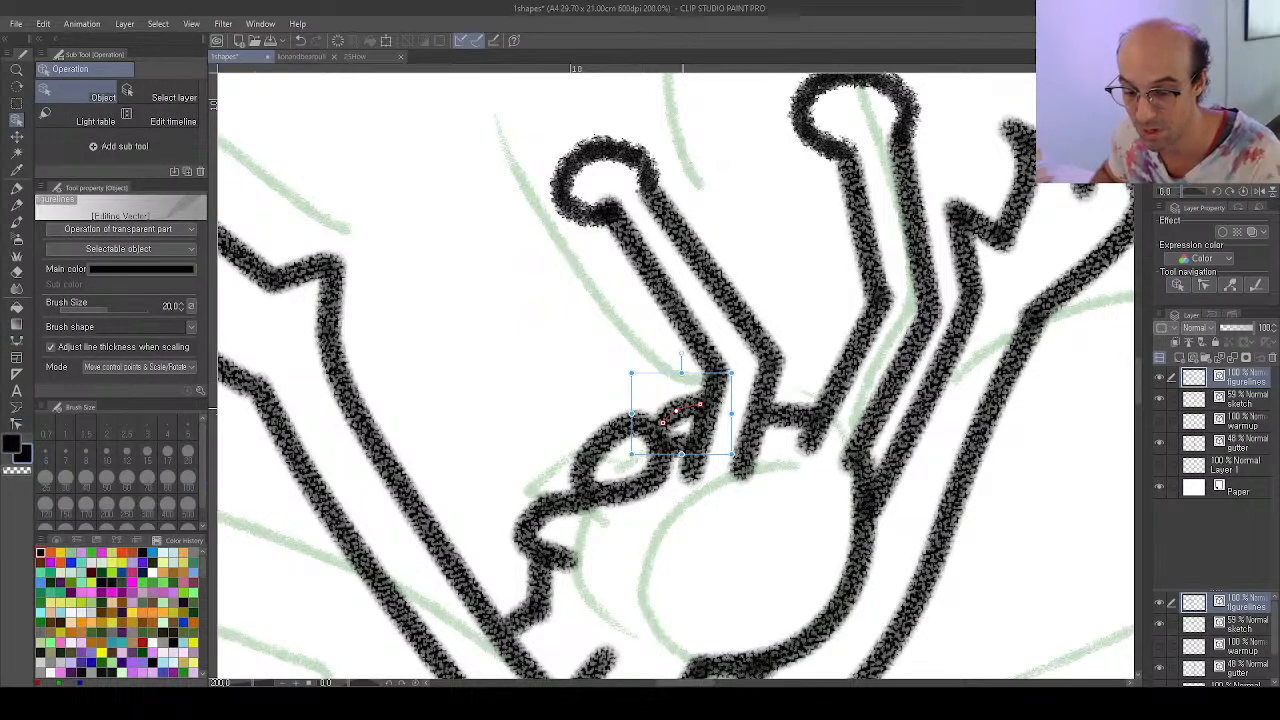
drag(672, 404, 667, 401)
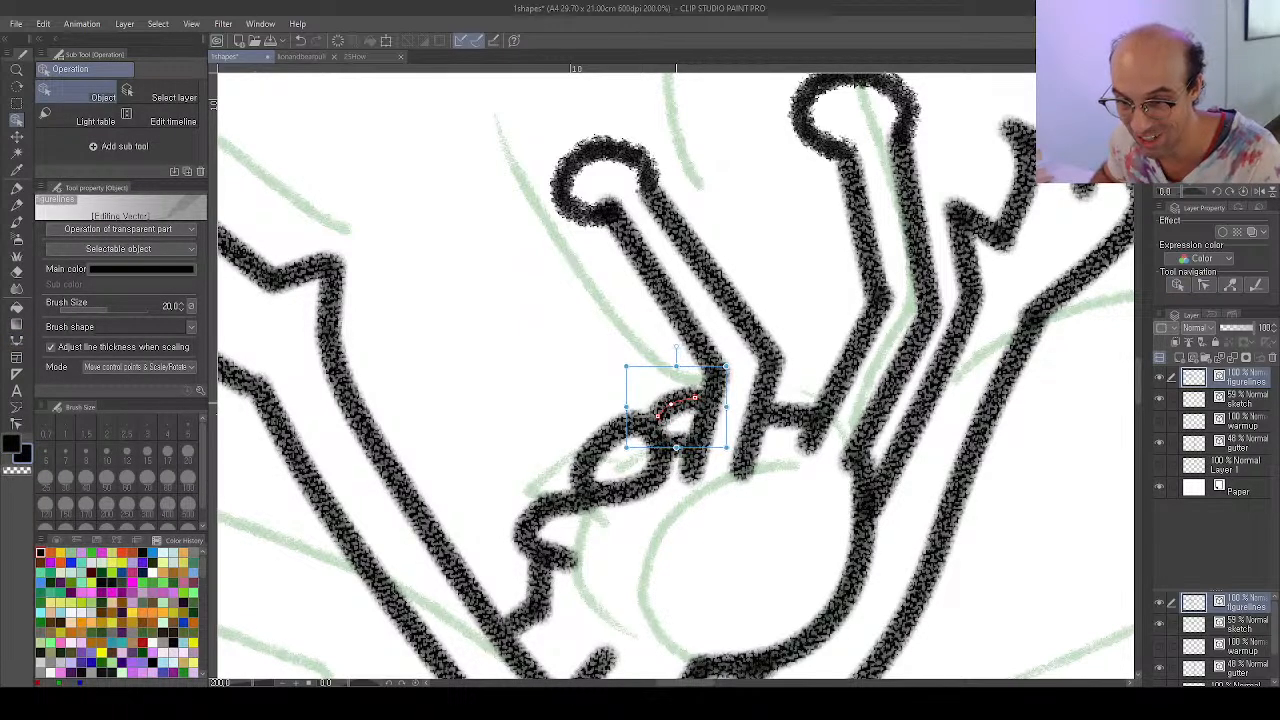
click(914, 461)
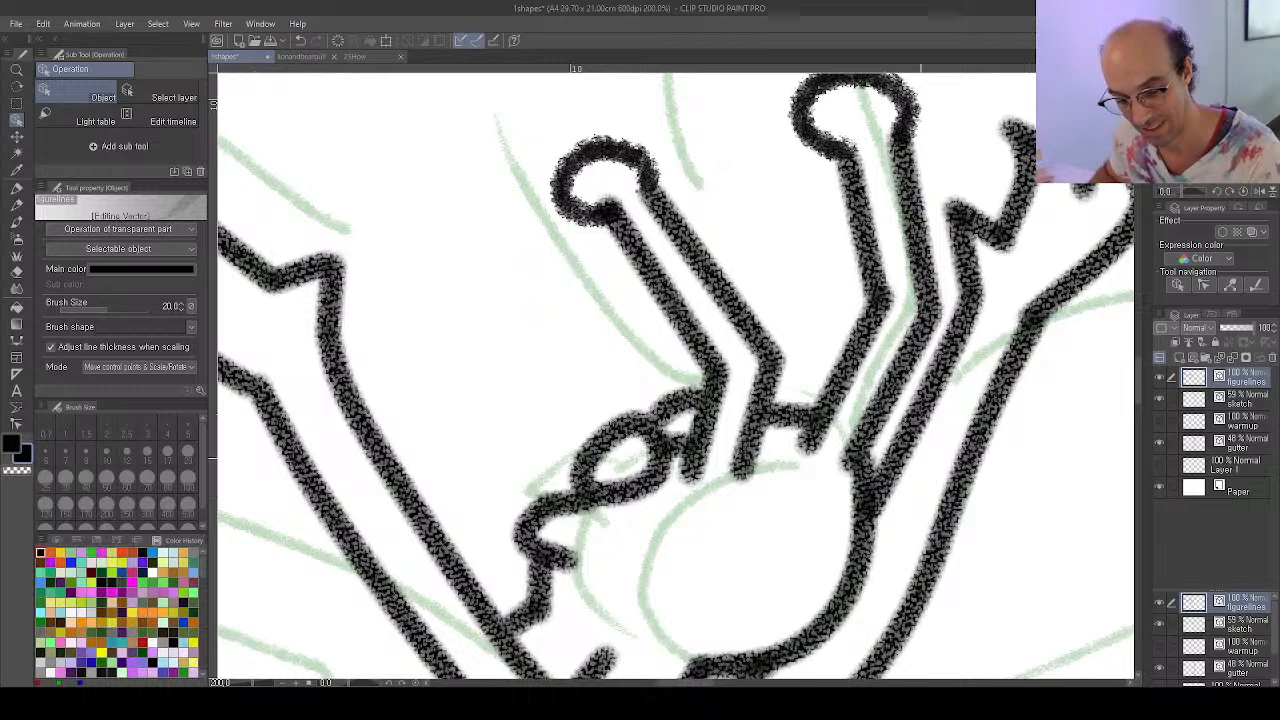
Trace the insect's underside with a short Bezier curve from the base of the first arm down to the start of the legs
key(ctrl+0)
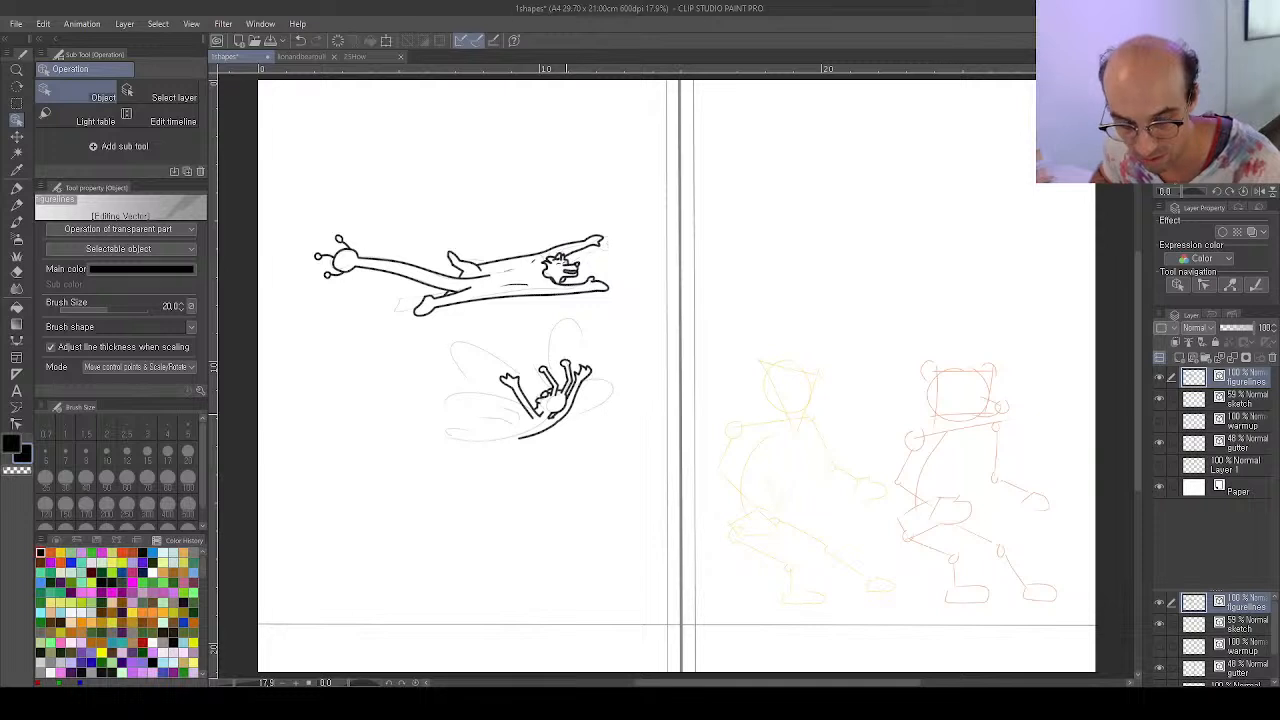
key(u)
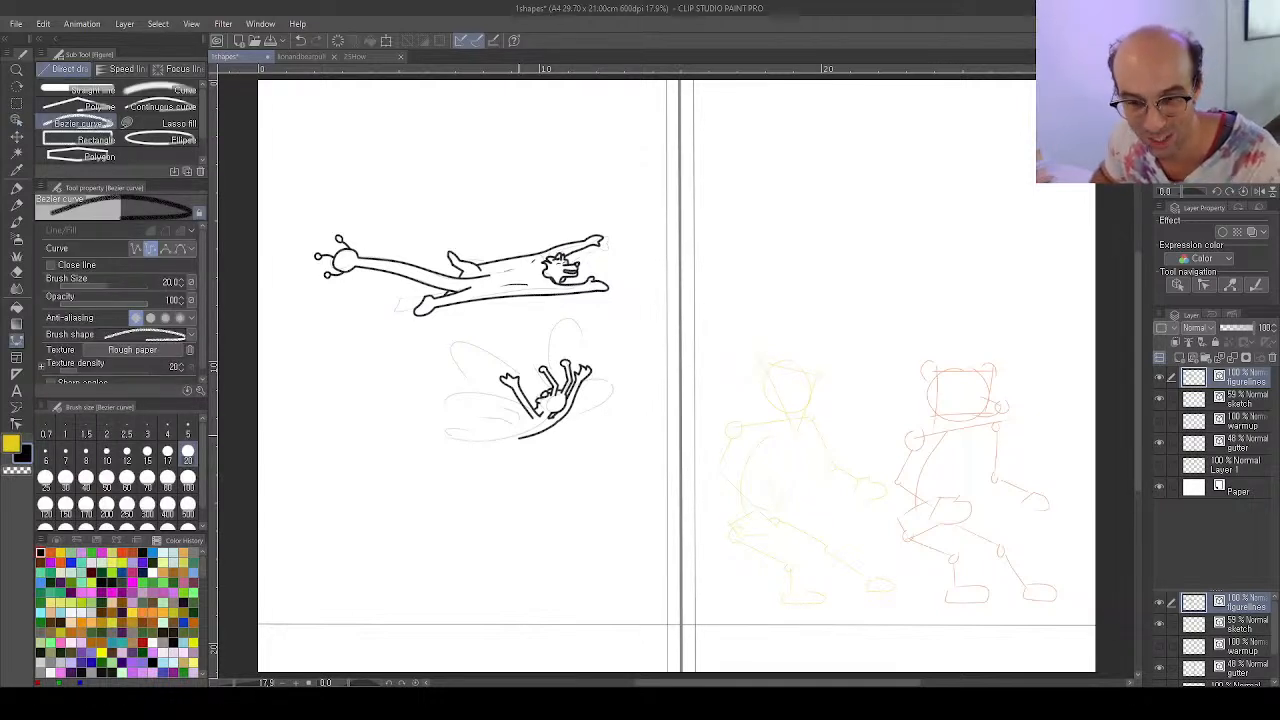
scroll(518, 448, up, 4)
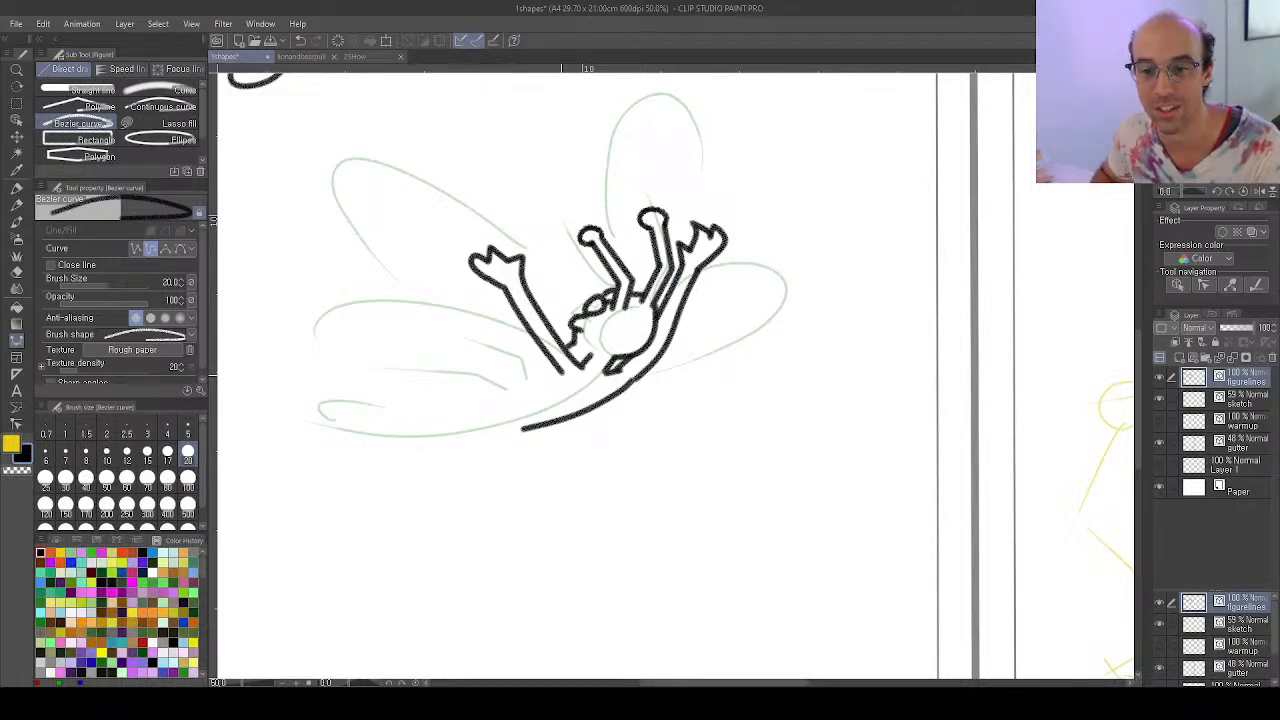
click(561, 375)
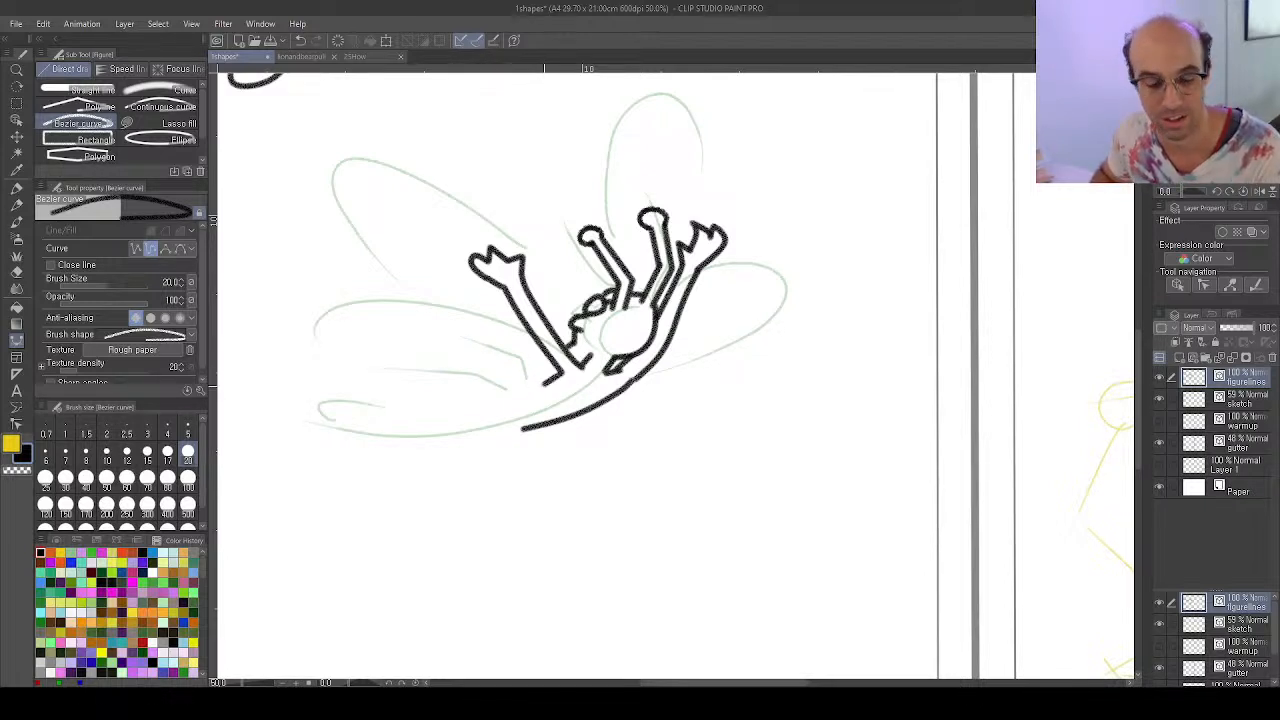
key(ctrl+z)
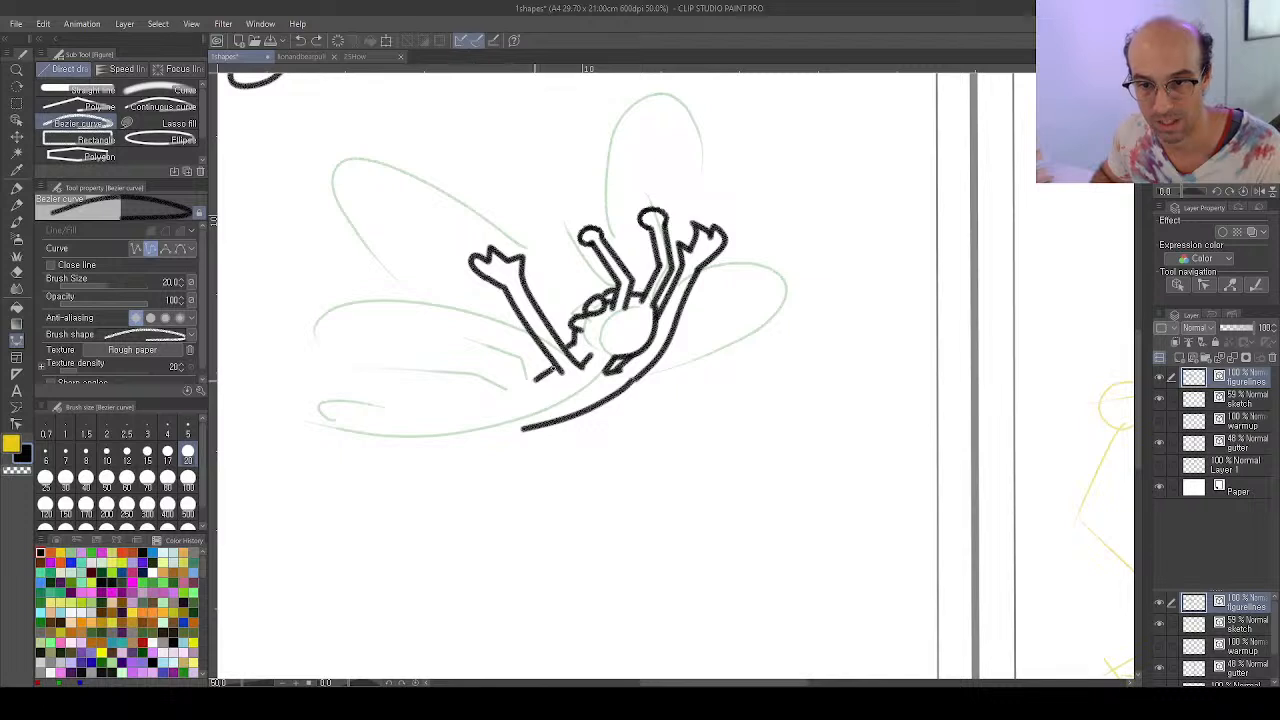
double_click(514, 393)
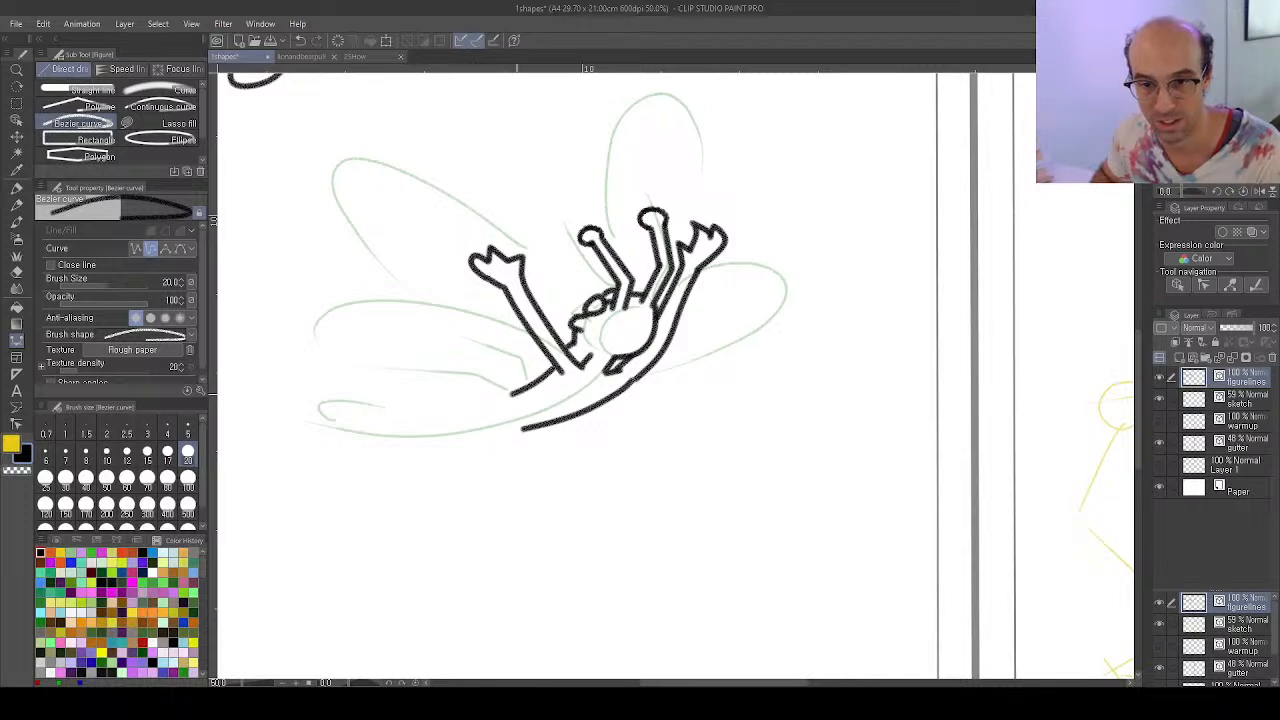
Draw the insect's first bent leg as two parallel angled Bezier lines rising from the end of the underside line
click(511, 397)
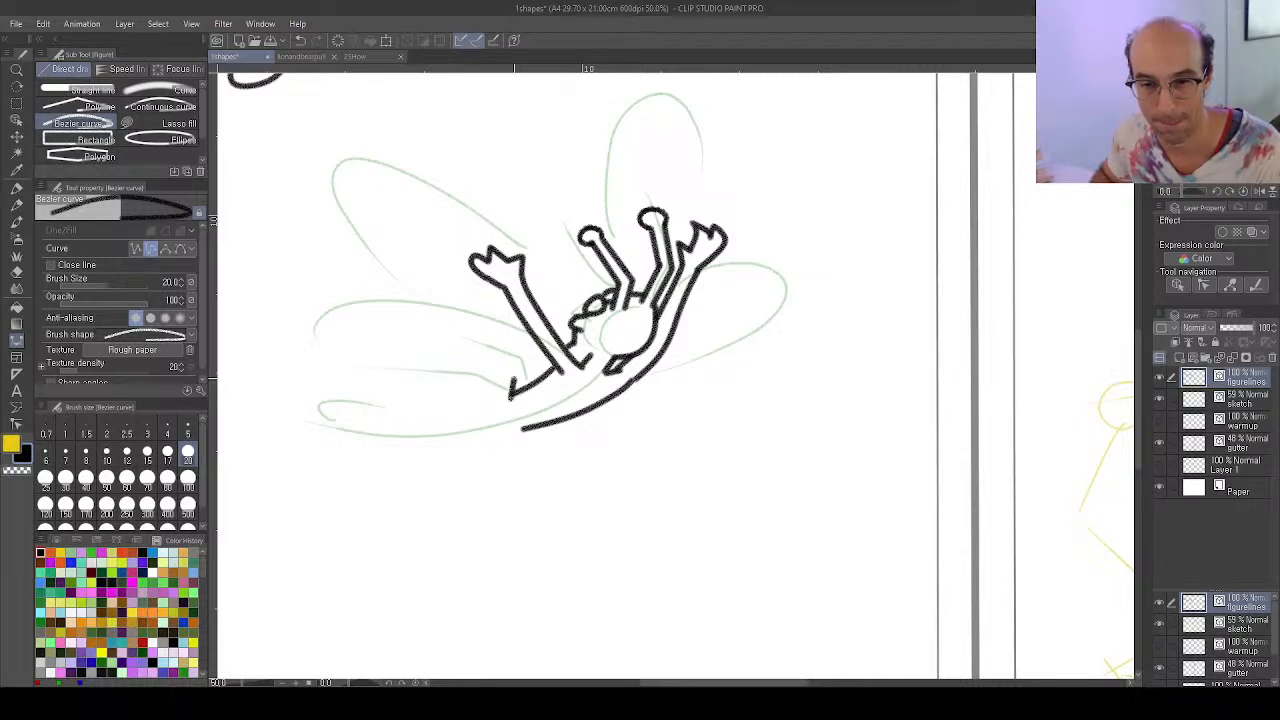
click(515, 373)
click(514, 361)
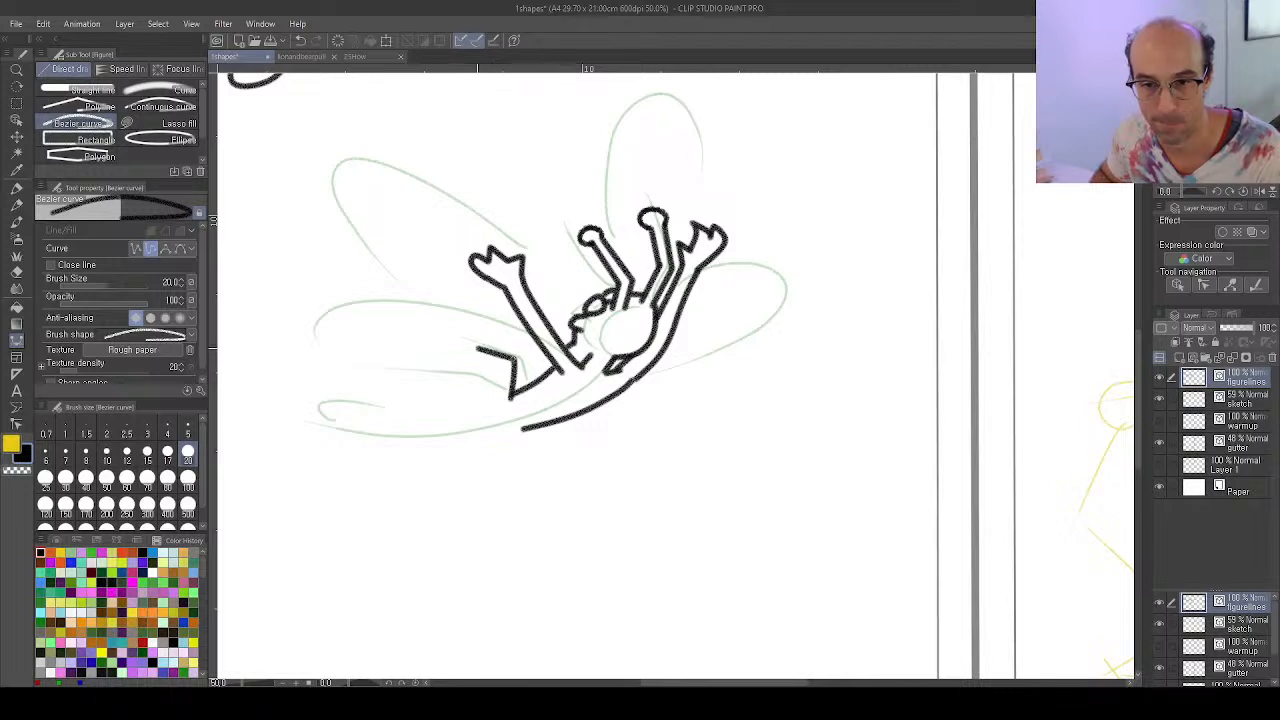
click(496, 400)
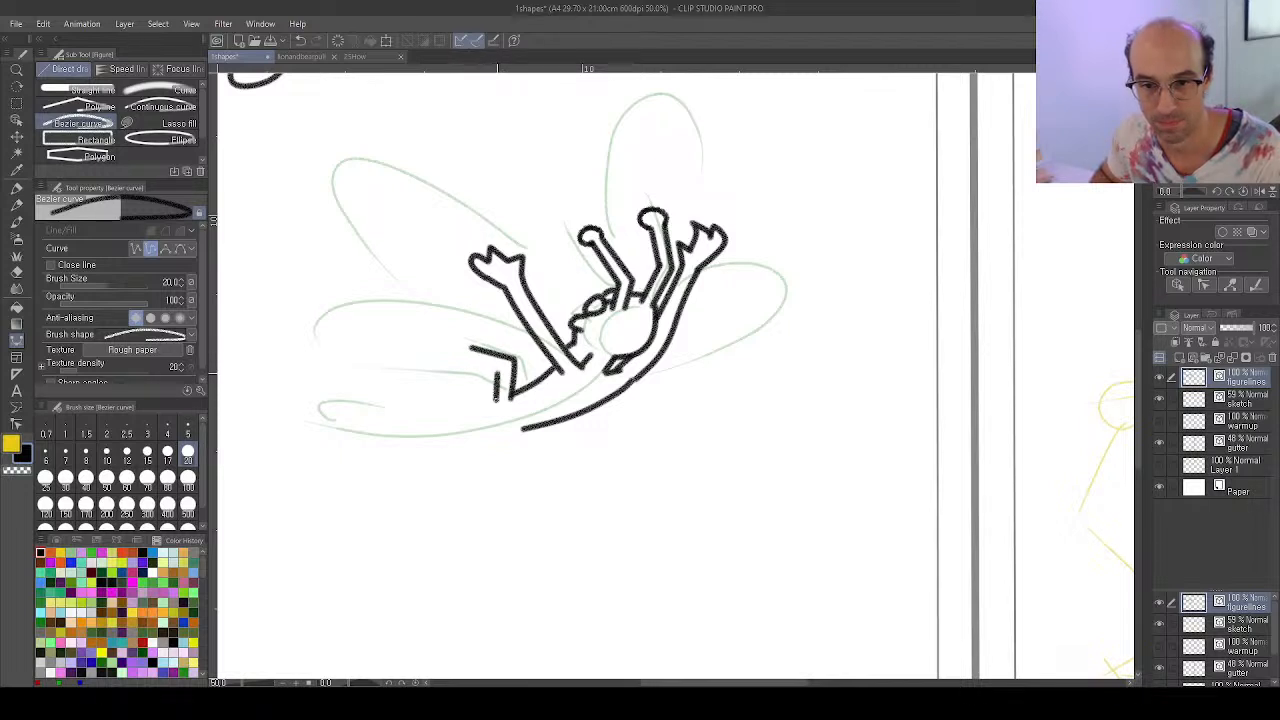
click(500, 371)
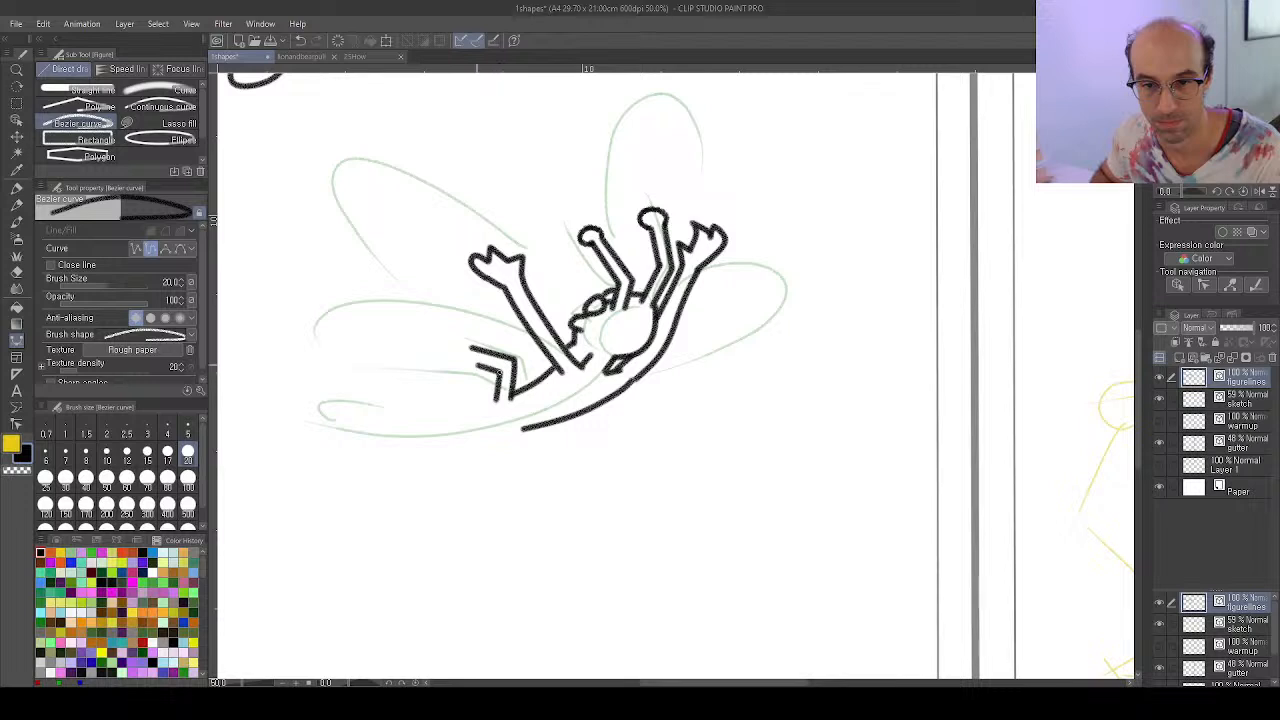
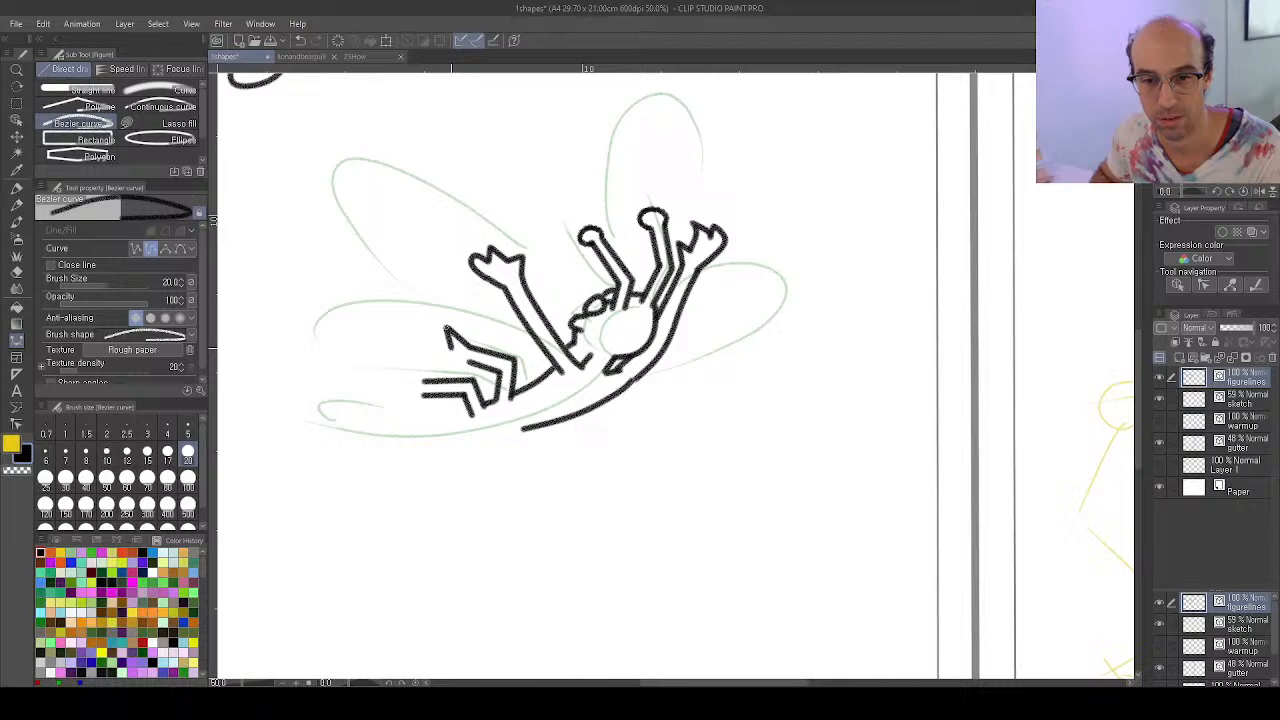
Finish the pointed foot of the outer leg and outline the long rounded tail beneath the legs with size 20 Bezier curves
mouse_move(452, 358)
mouse_down()
mouse_move(474, 363)
mouse_move(393, 362)
mouse_move(403, 391)
mouse_move(424, 399)
mouse_up()
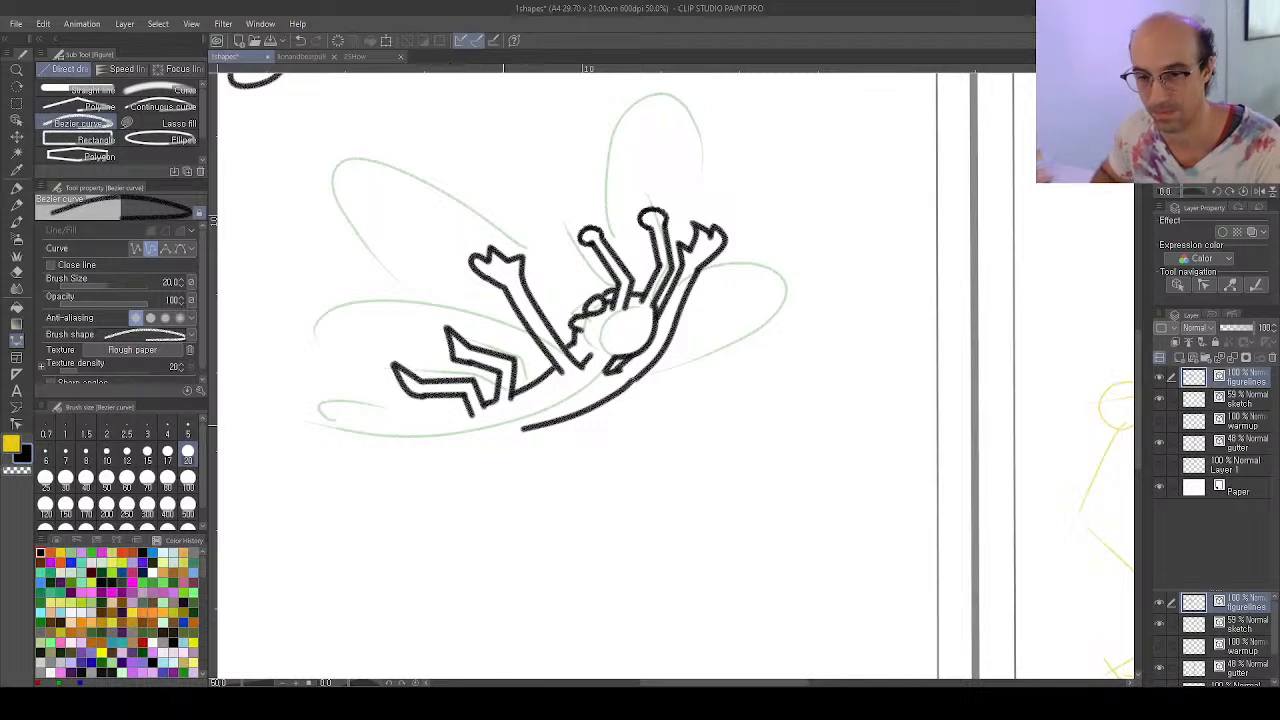
mouse_move(524, 430)
mouse_down()
mouse_move(412, 436)
mouse_move(424, 434)
mouse_up()
key(ctrl+z)
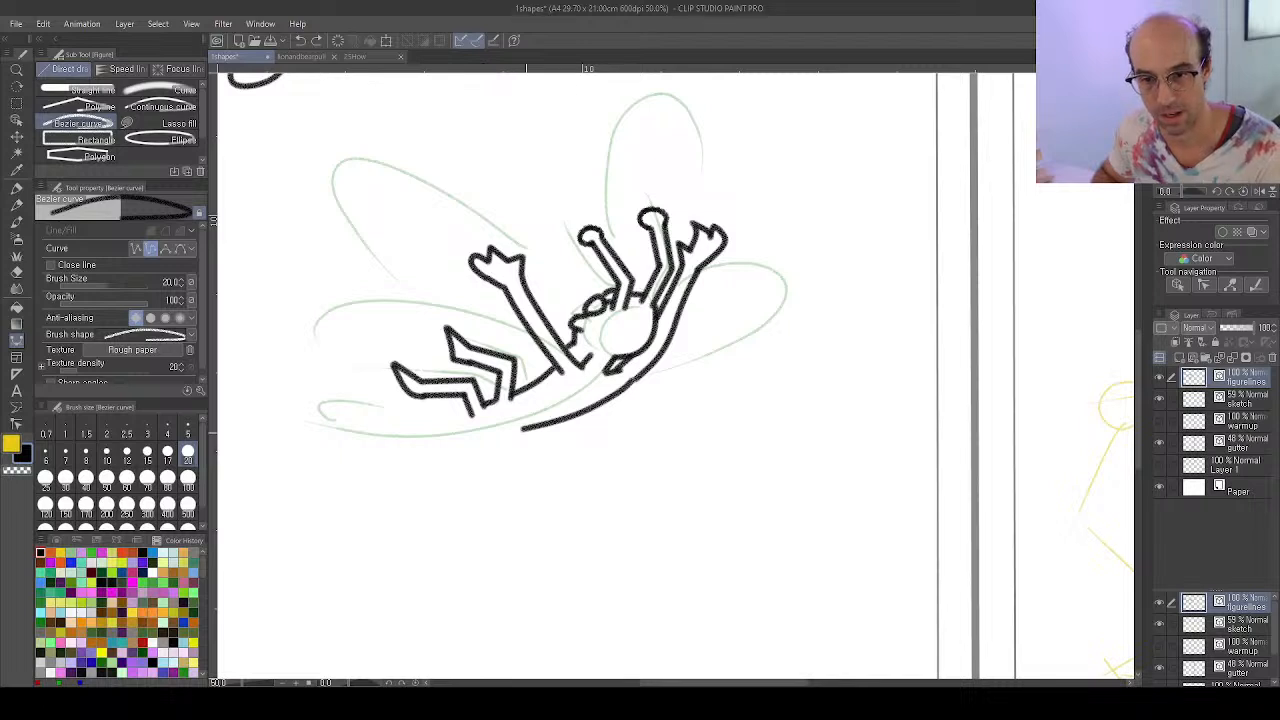
mouse_move(522, 430)
mouse_down()
mouse_move(419, 440)
mouse_move(317, 397)
mouse_move(332, 384)
mouse_move(401, 414)
mouse_move(470, 414)
mouse_up()
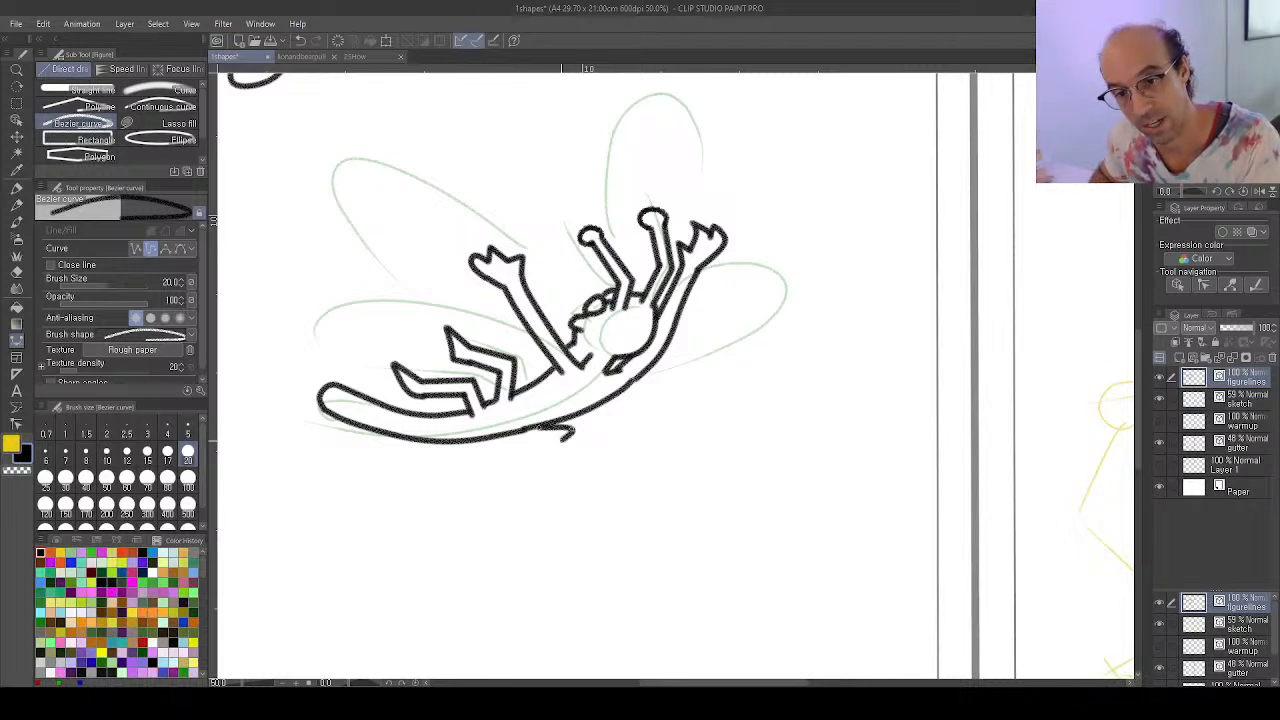
Draw a small bent limb with a pointed foot on the underside of the figure's body
mouse_move(561, 433)
mouse_down()
mouse_move(533, 452)
mouse_move(549, 437)
mouse_move(534, 432)
mouse_move(548, 435)
mouse_up()
key(ctrl+z)
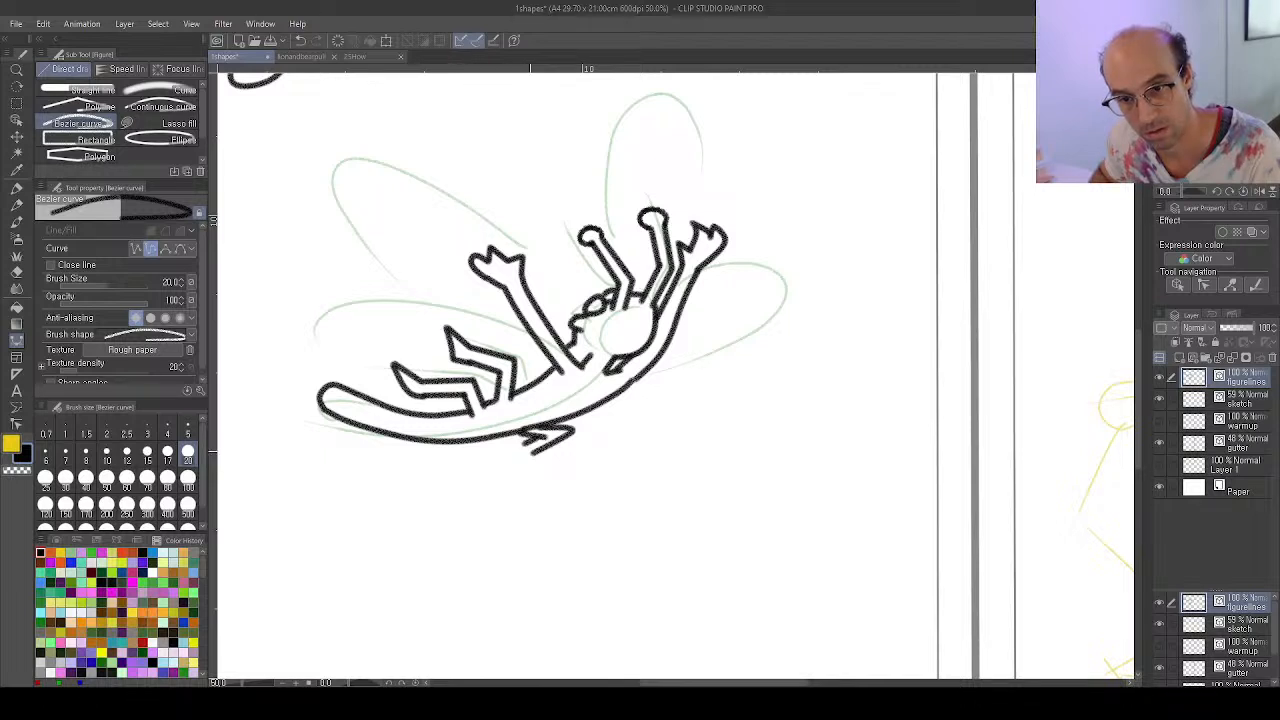
mouse_move(530, 451)
mouse_down()
mouse_move(540, 463)
mouse_move(519, 462)
mouse_move(523, 444)
mouse_up()
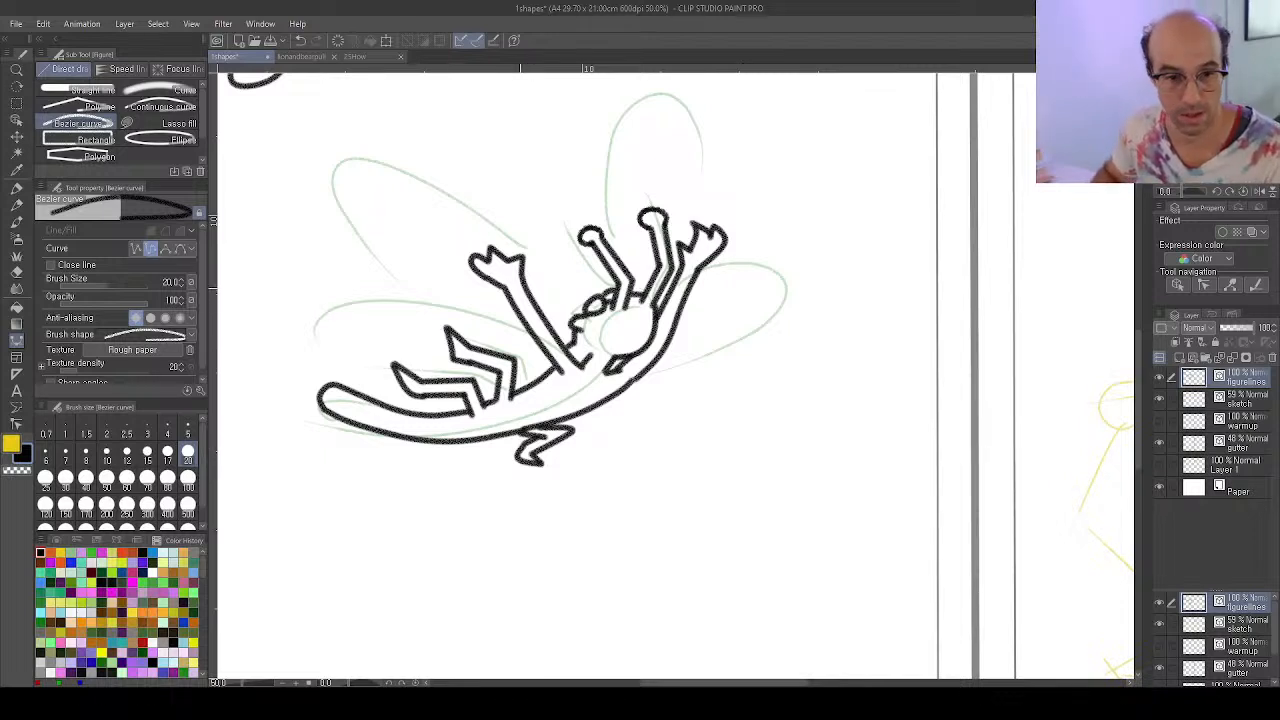
Set the brush size to 8 and draw a long thin curve from the body's underside, sweeping up to the right
click(86, 453)
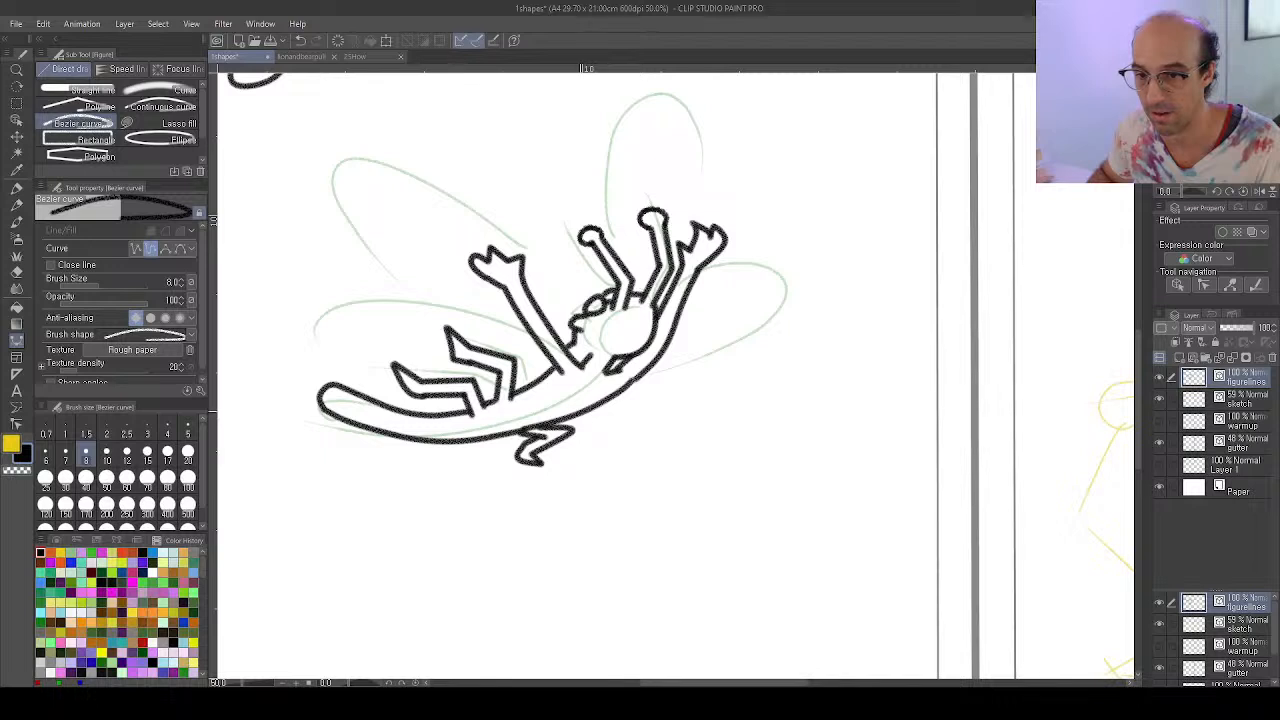
click(576, 409)
click(778, 431)
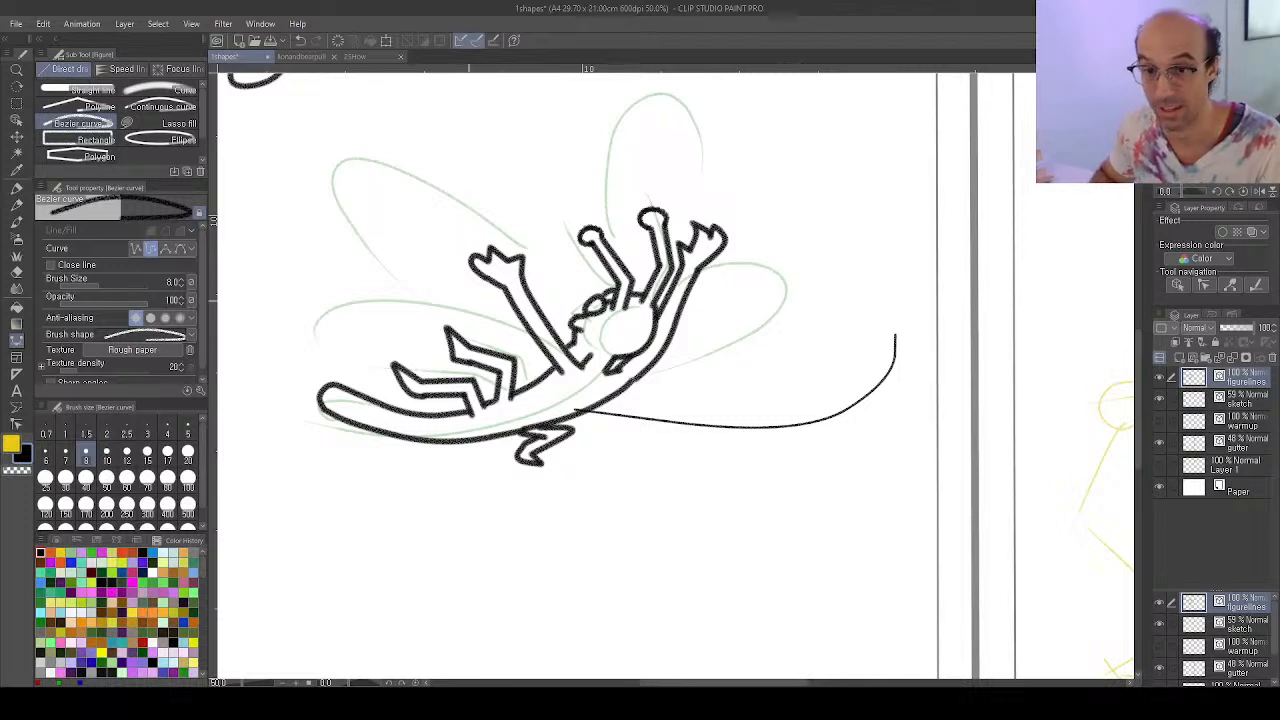
Draw a thin open loop to the left of the figure, starting above the legs and curving back toward the raised hand
click(312, 320)
click(312, 323)
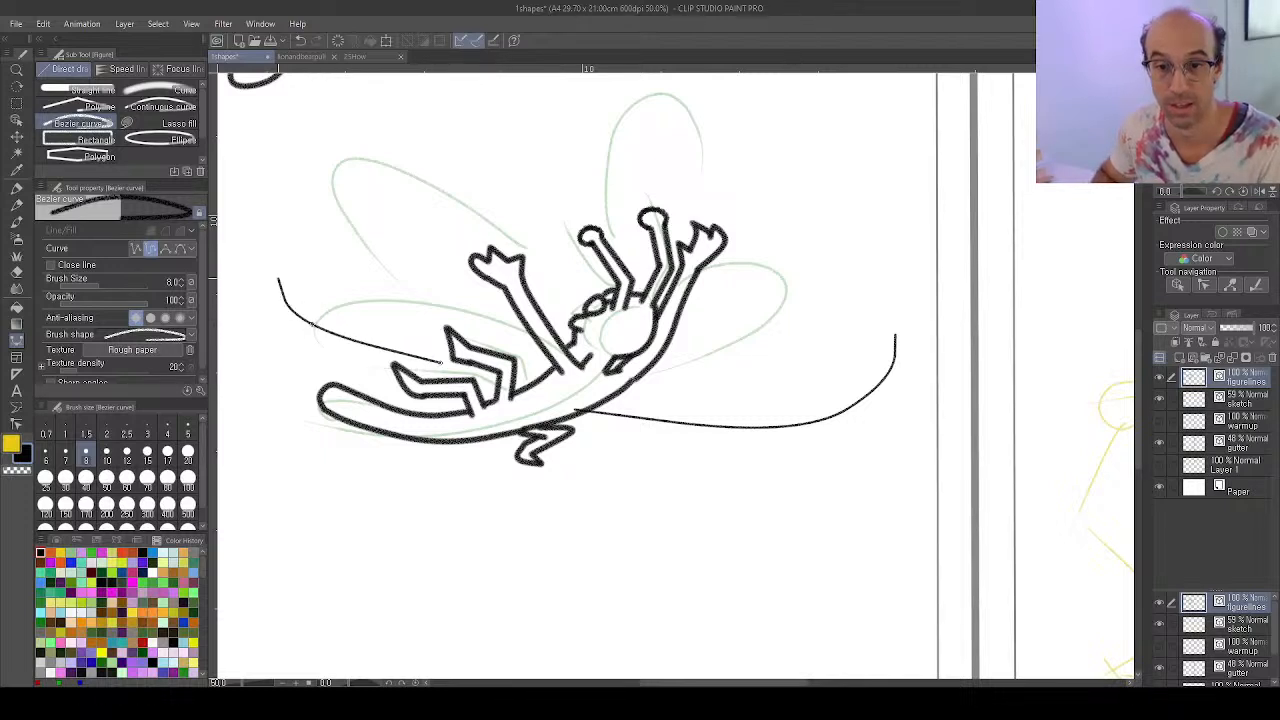
click(253, 241)
click(301, 204)
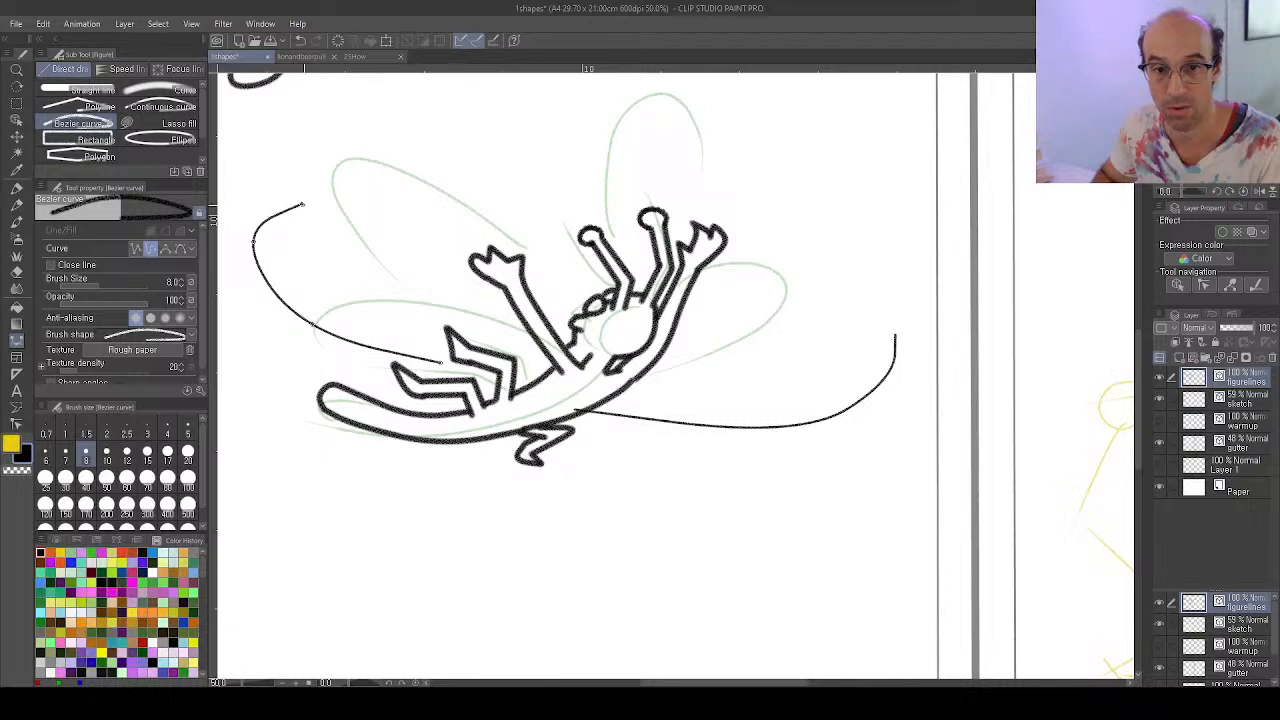
click(376, 224)
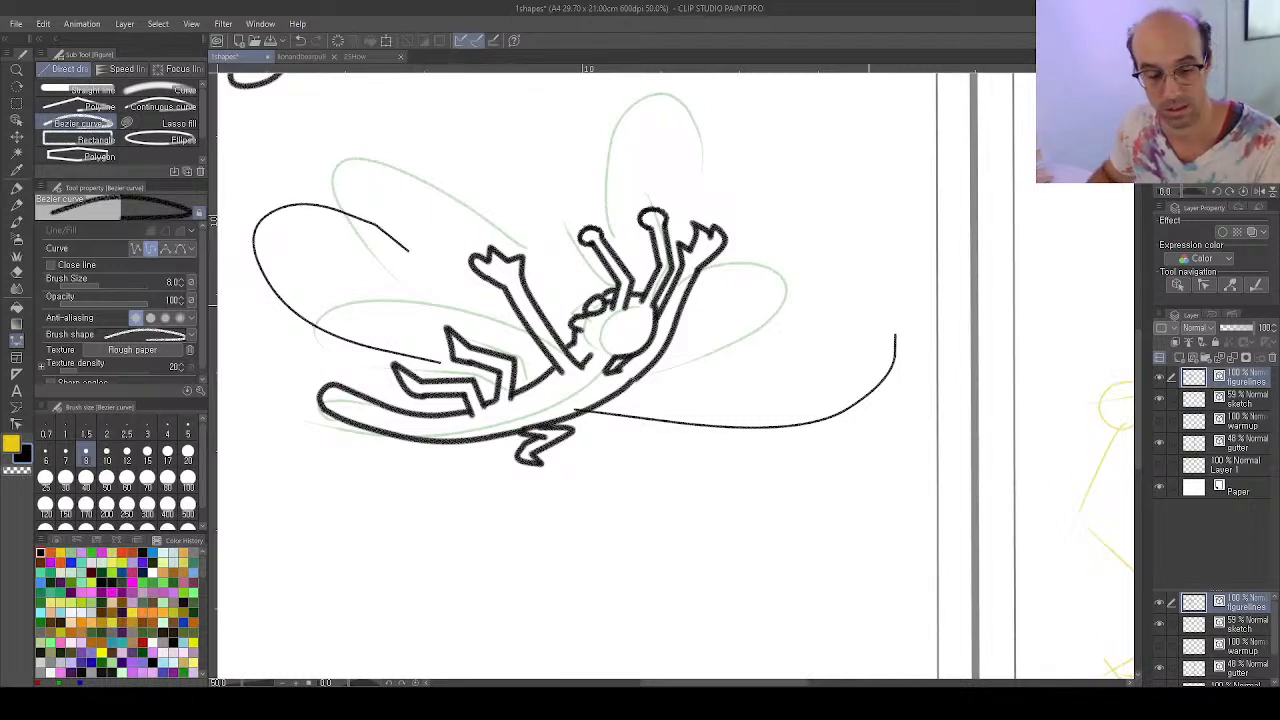
Adjust the free end of the thin left loop slightly outward by moving its control point
key(ctrl+z)
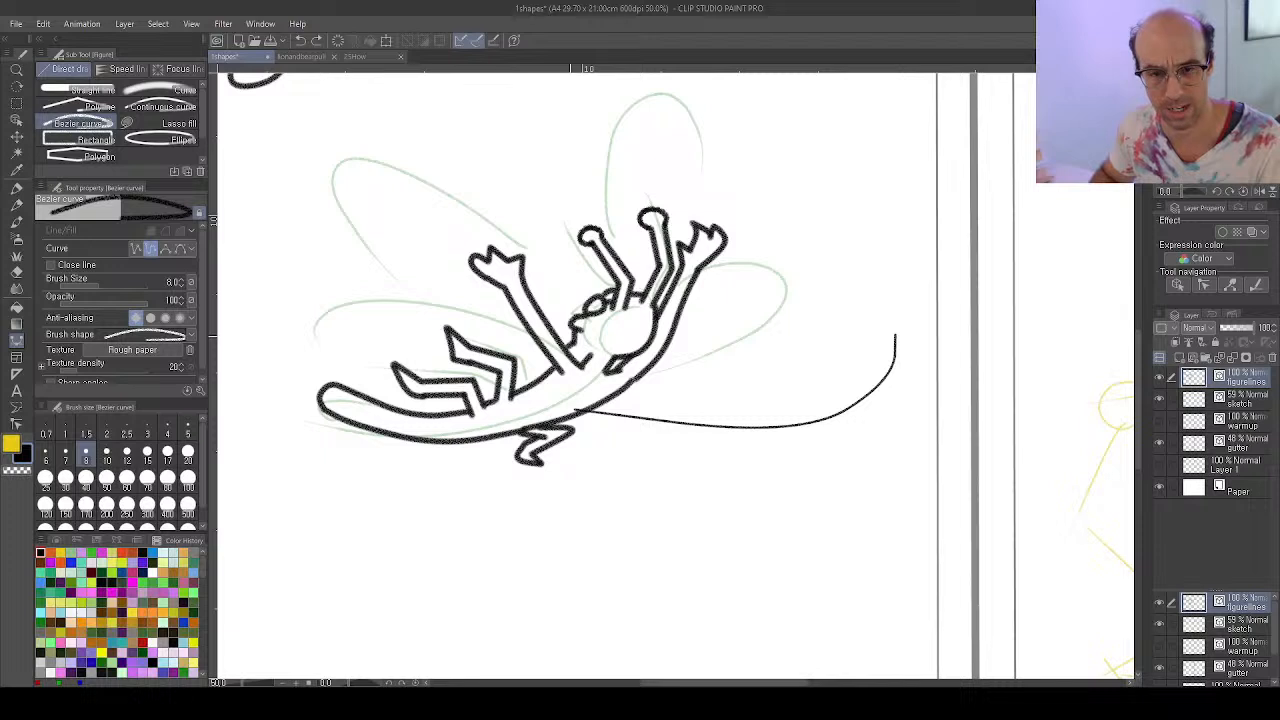
key(ctrl+y)
key(y)
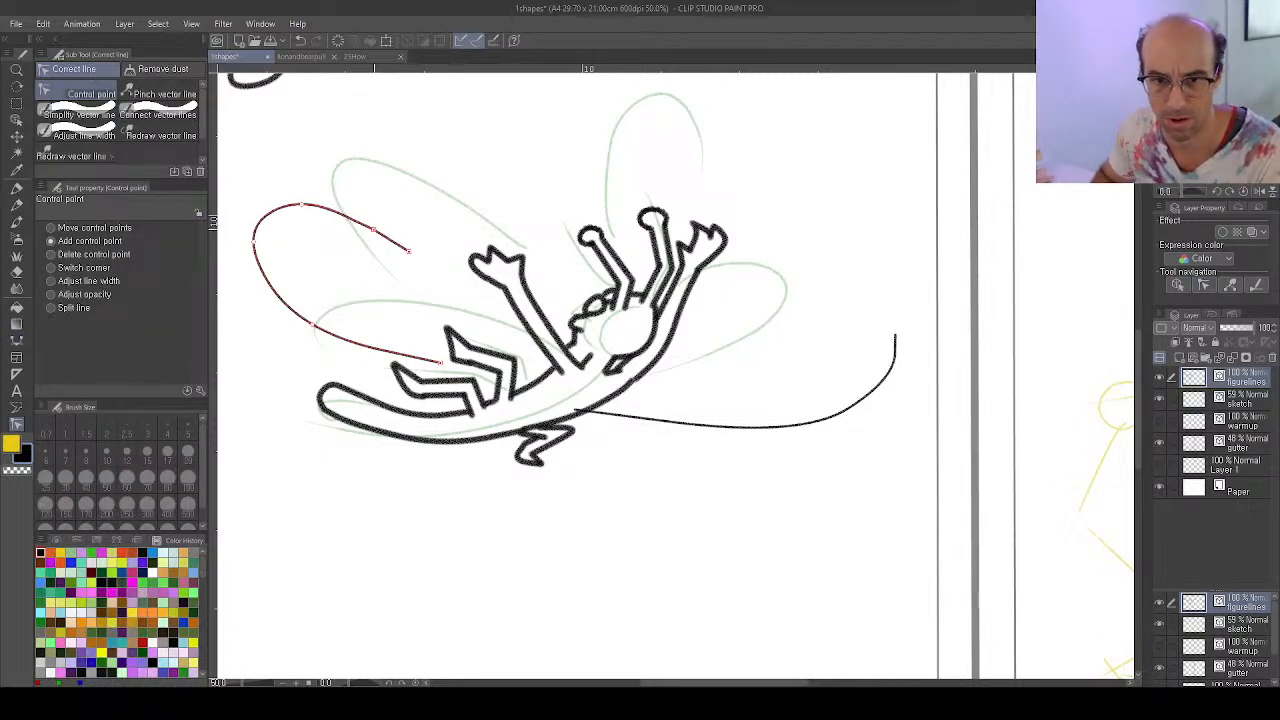
drag(408, 251, 412, 249)
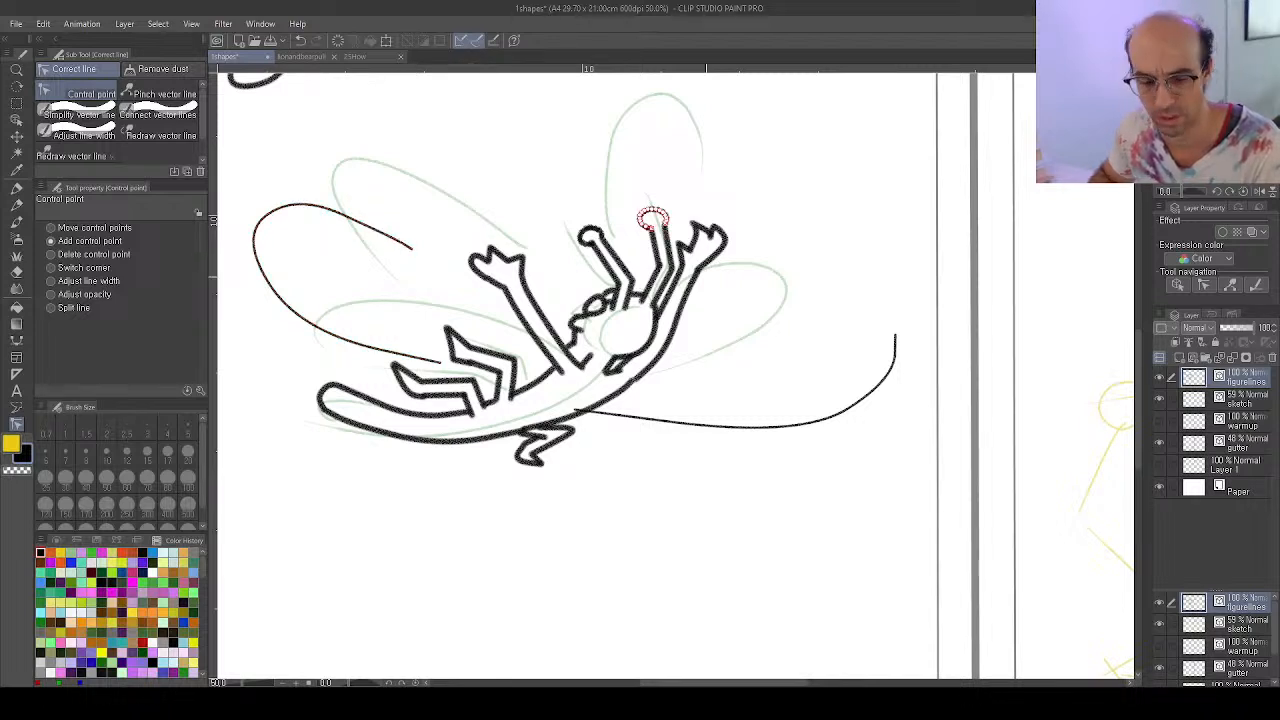
key(u)
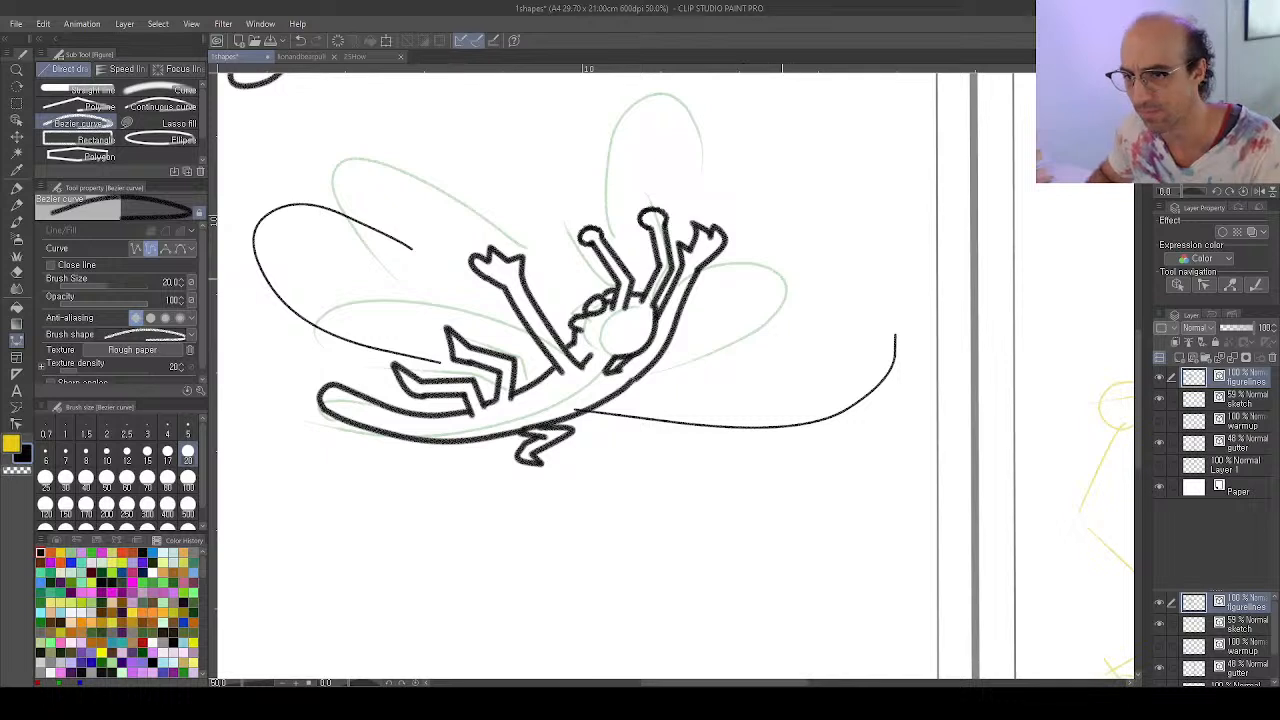
click(766, 326)
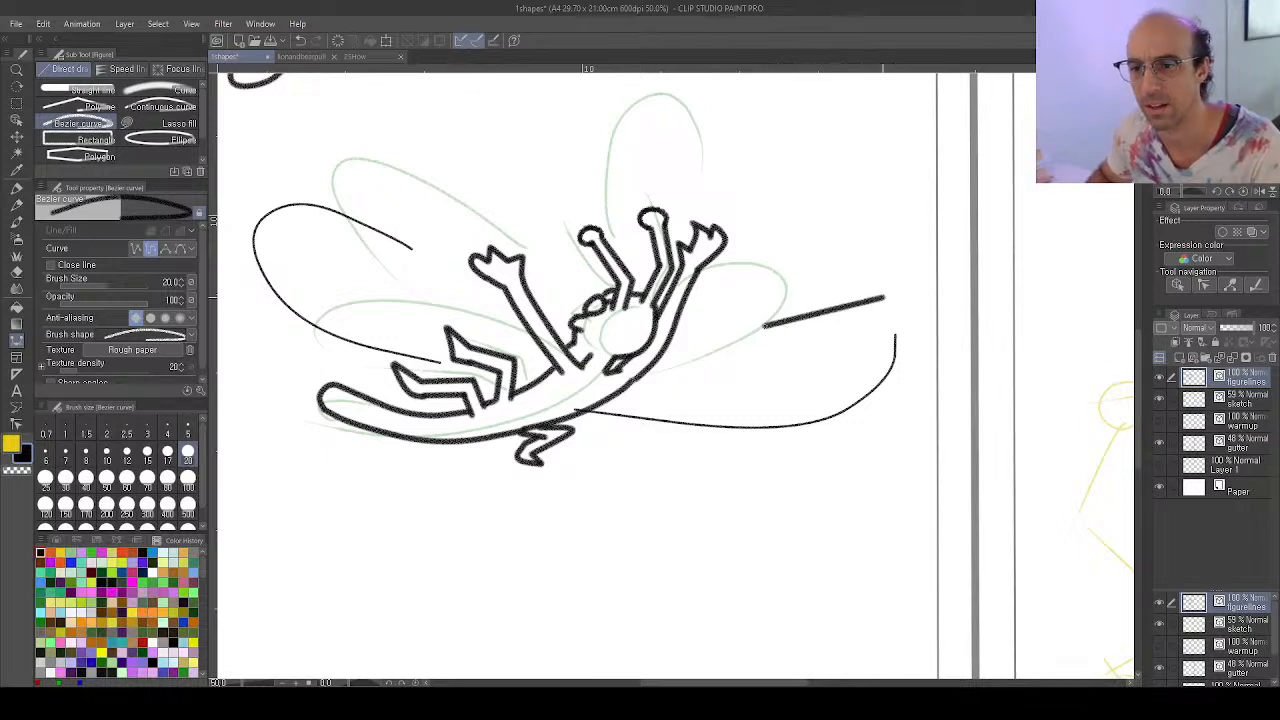
double_click(862, 287)
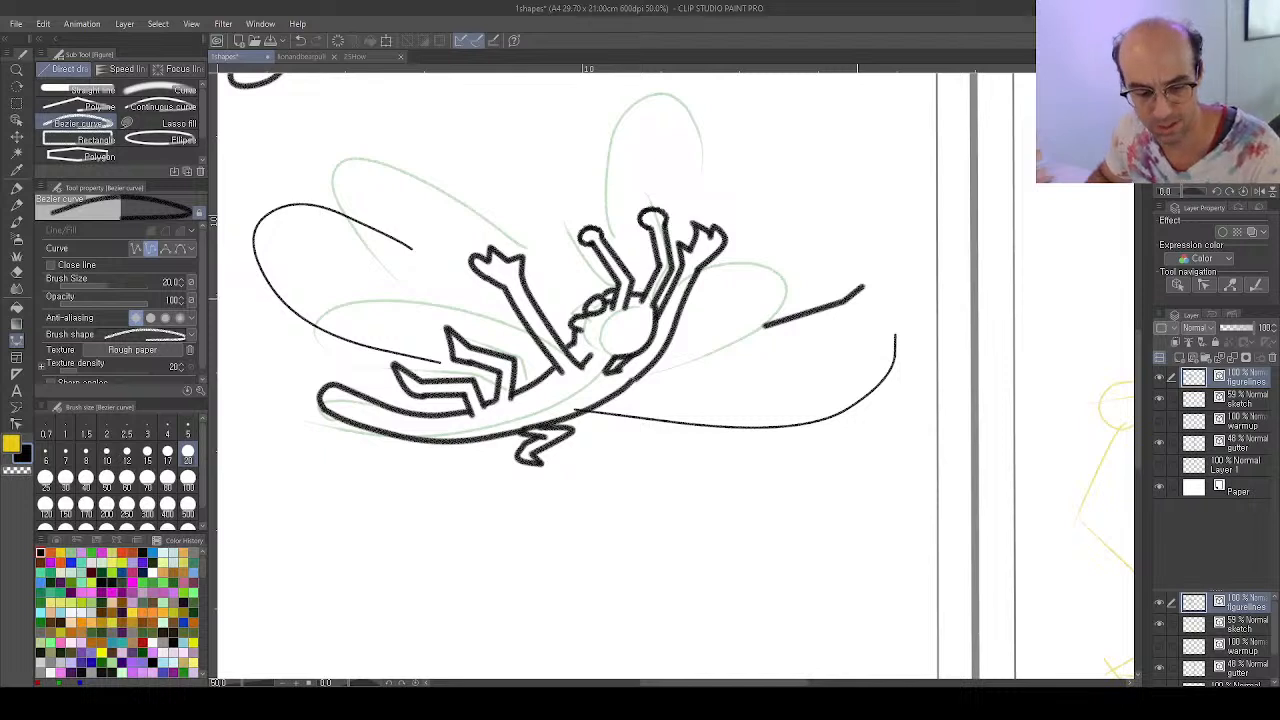
key(ctrl+z)
Reduce the brush size to 8 and draw a thin open loop to the right of the figure, above the long lower curve
key(bracketleft)
key(bracketleft)
key(bracketleft)
key(bracketleft)
key(bracketleft)
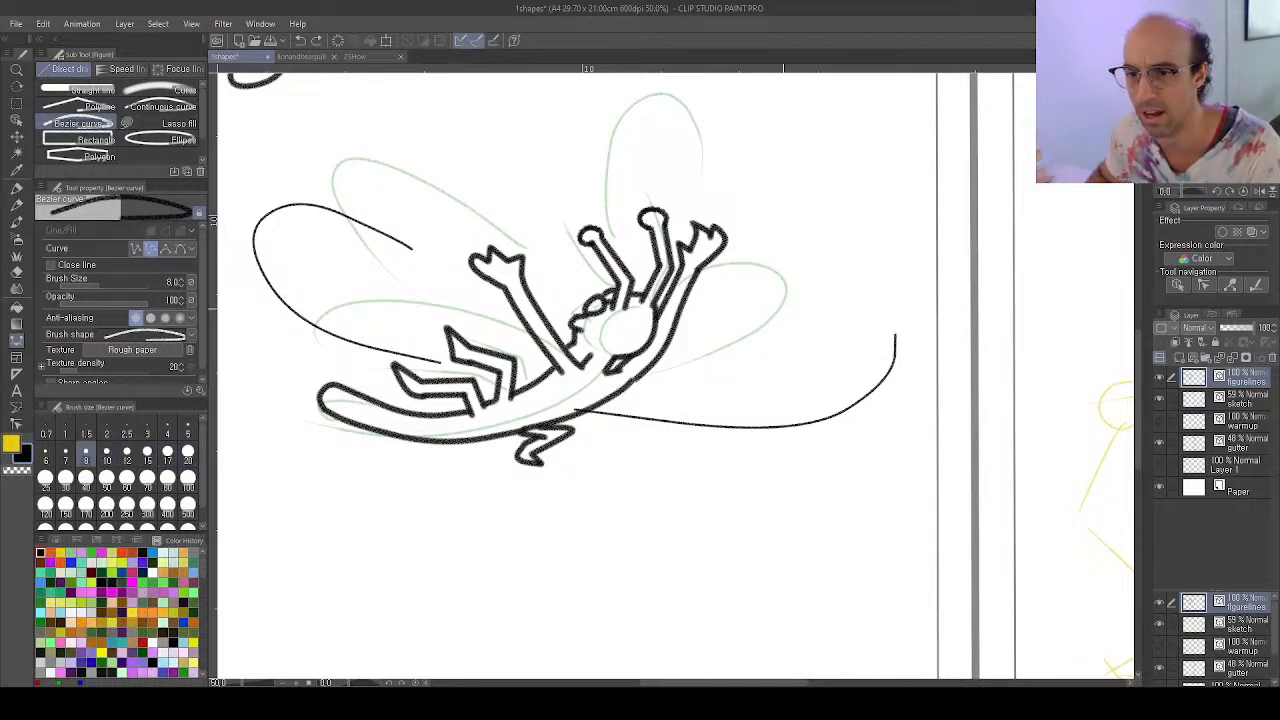
click(764, 318)
click(847, 297)
click(898, 249)
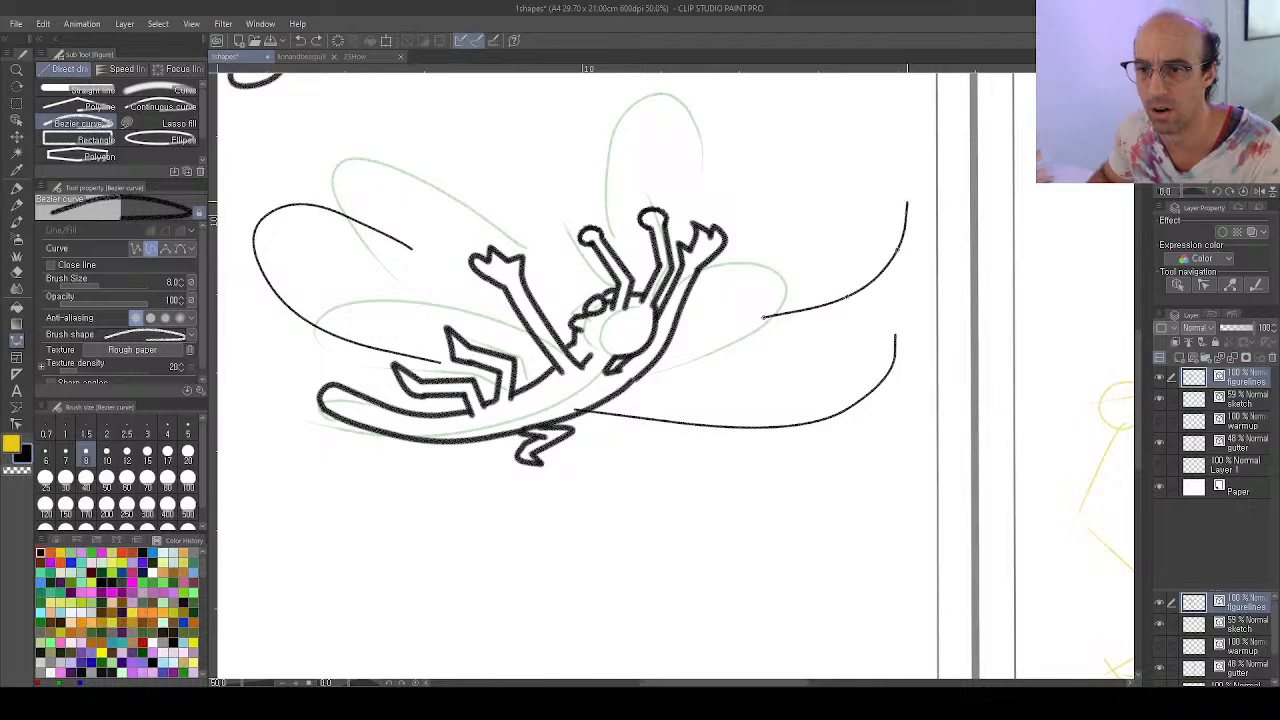
click(899, 193)
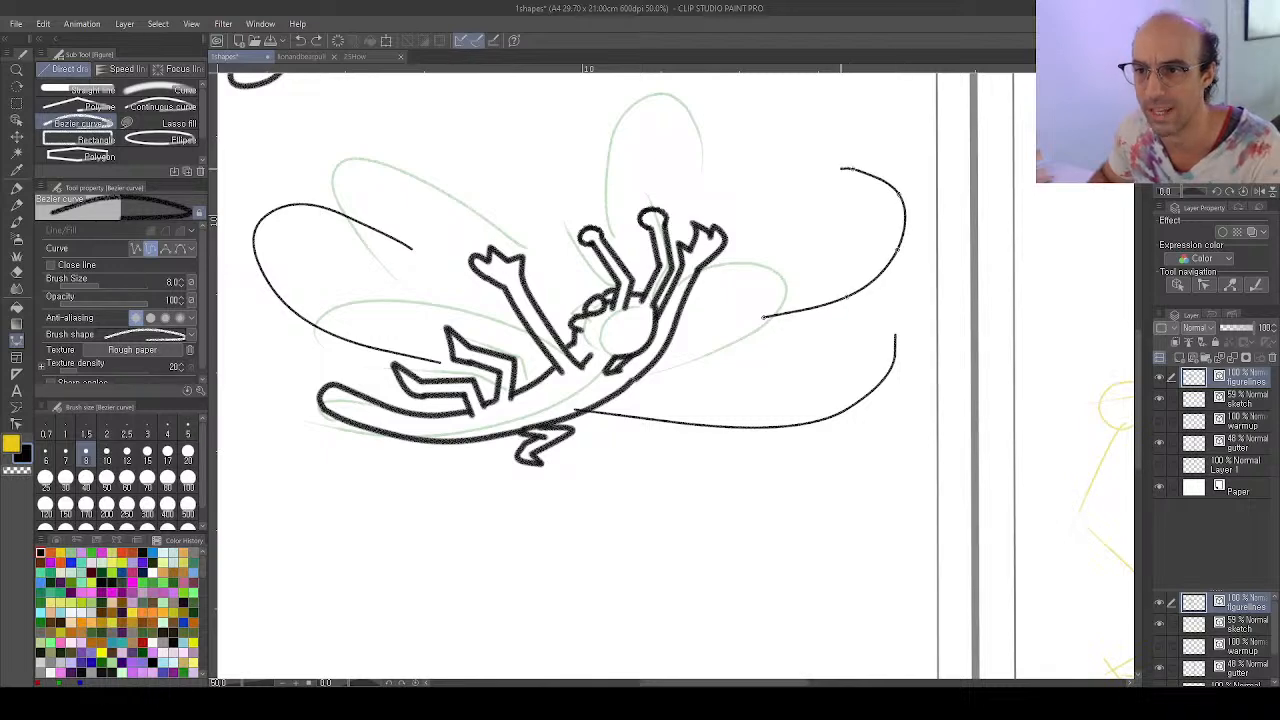
double_click(786, 194)
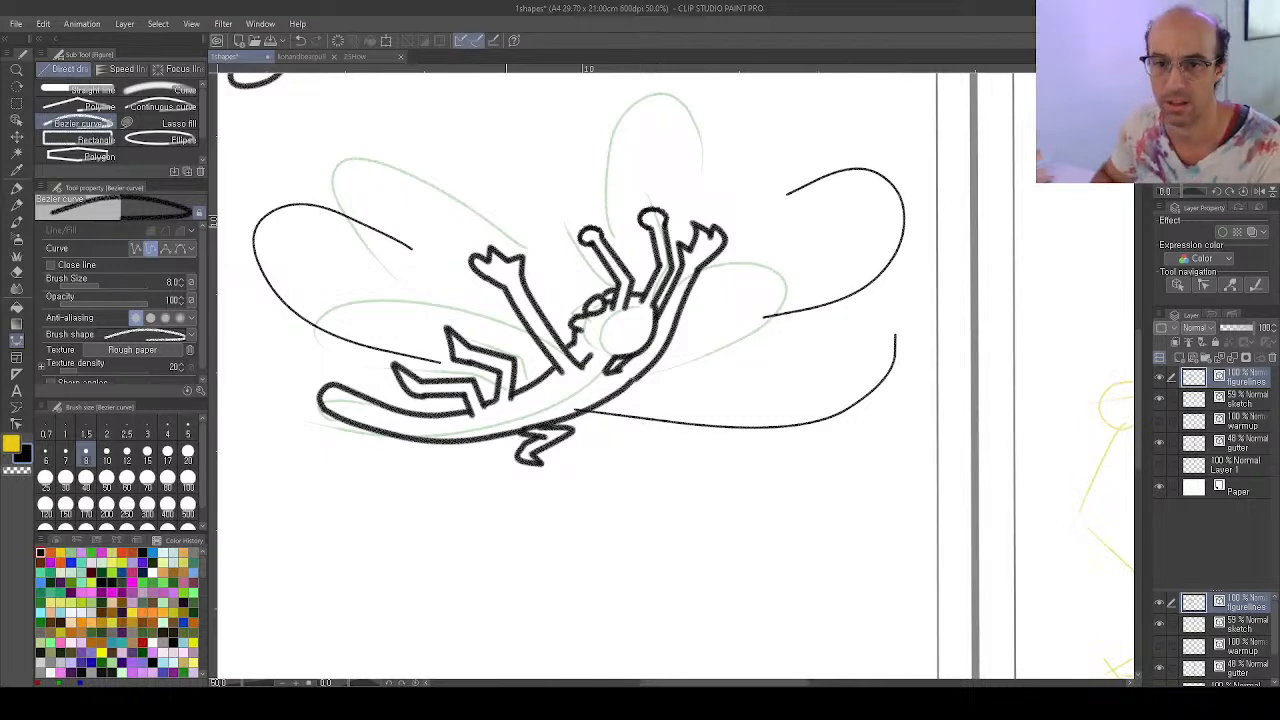
Draw a thin open arc above the left loop with the Bezier curve
drag(487, 140, 571, 259)
click(559, 264)
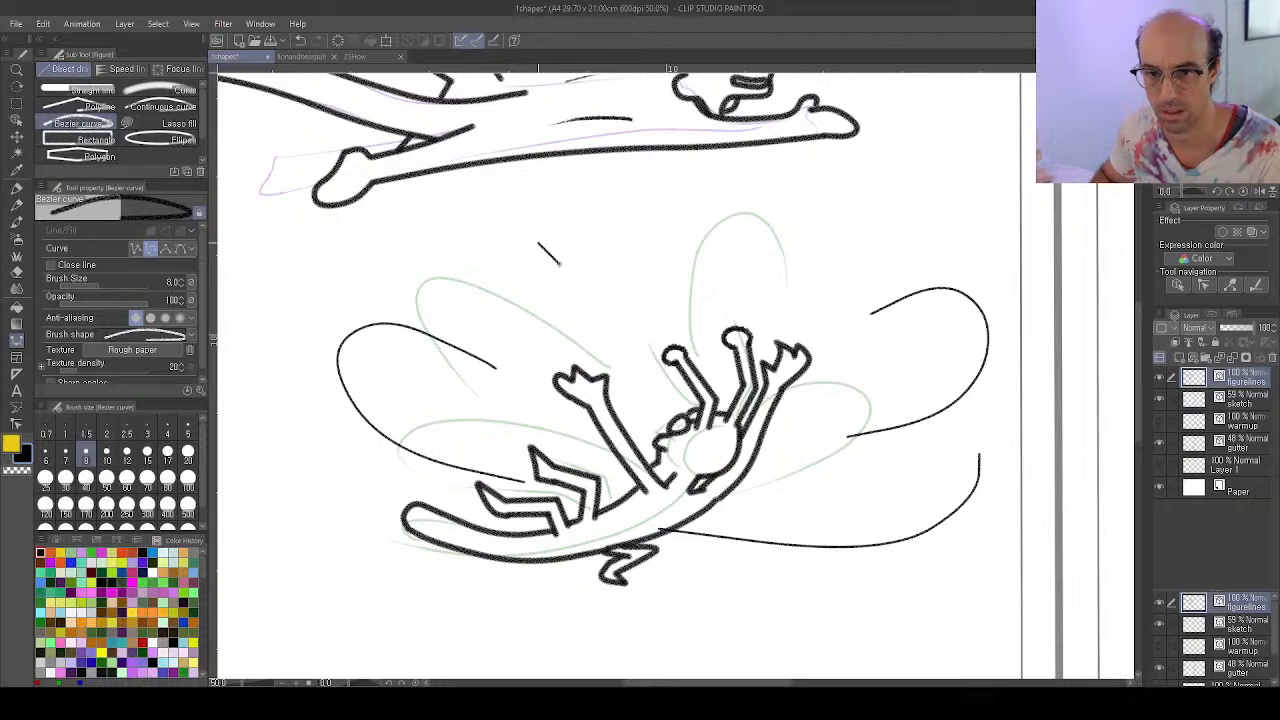
click(508, 230)
click(438, 226)
click(397, 250)
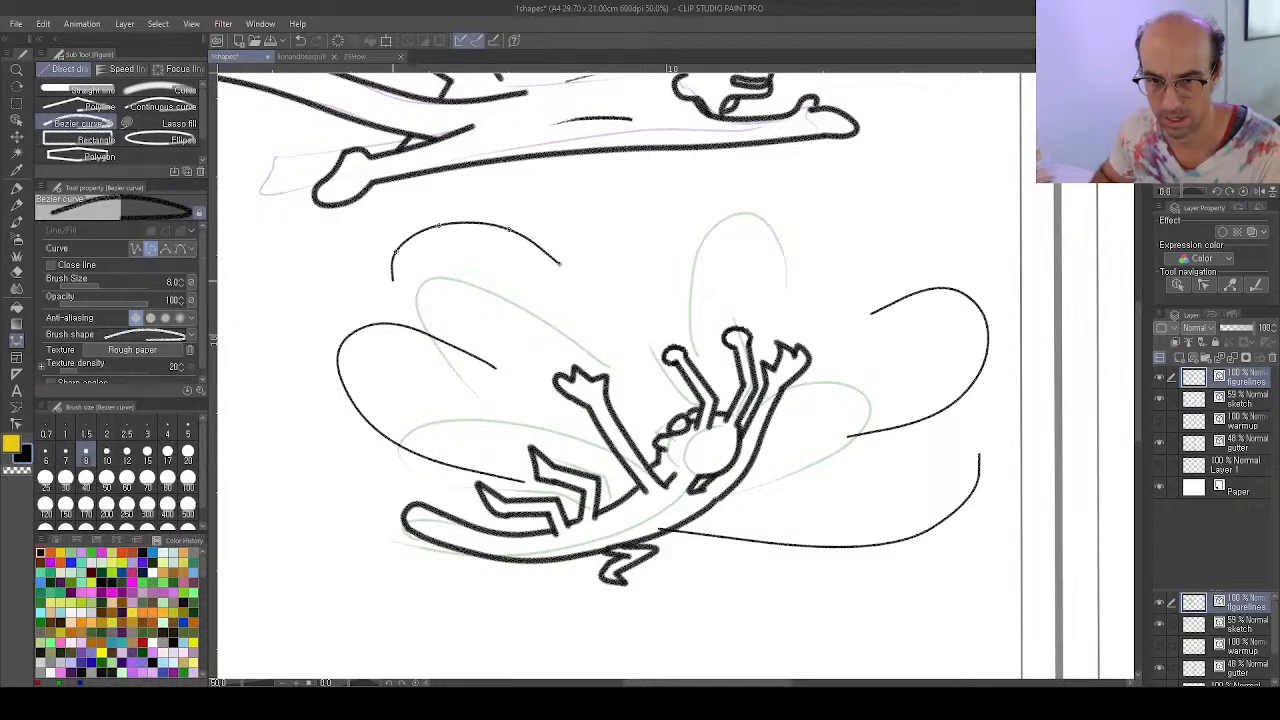
double_click(393, 287)
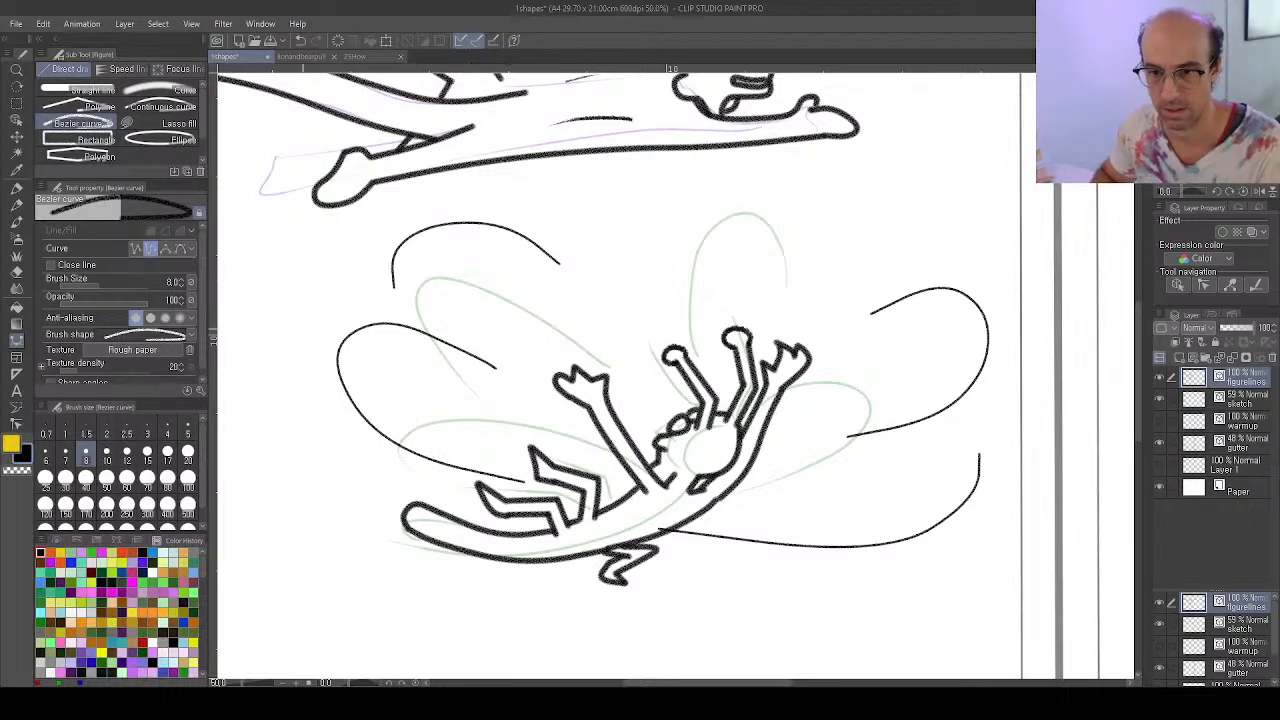
Add a smaller thin C-shaped arc farther out on the left side of the figure, beyond the existing loops
drag(304, 325, 534, 383)
click(553, 341)
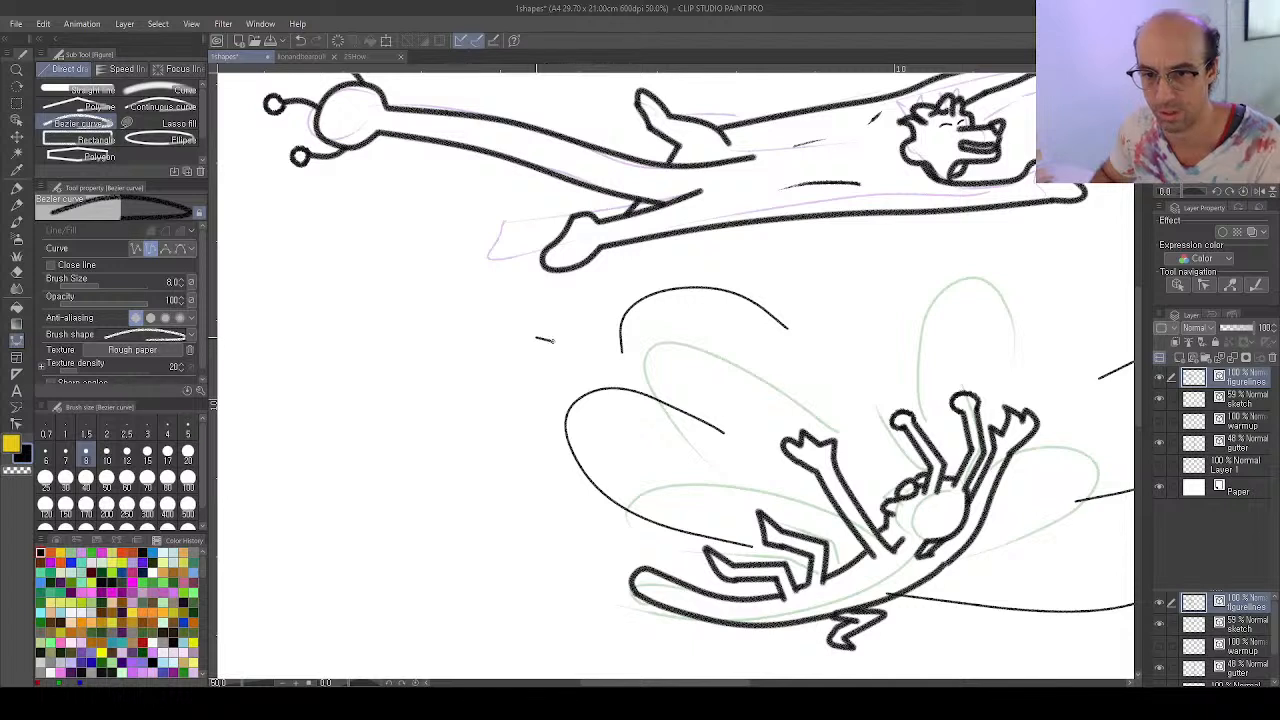
click(501, 342)
click(472, 380)
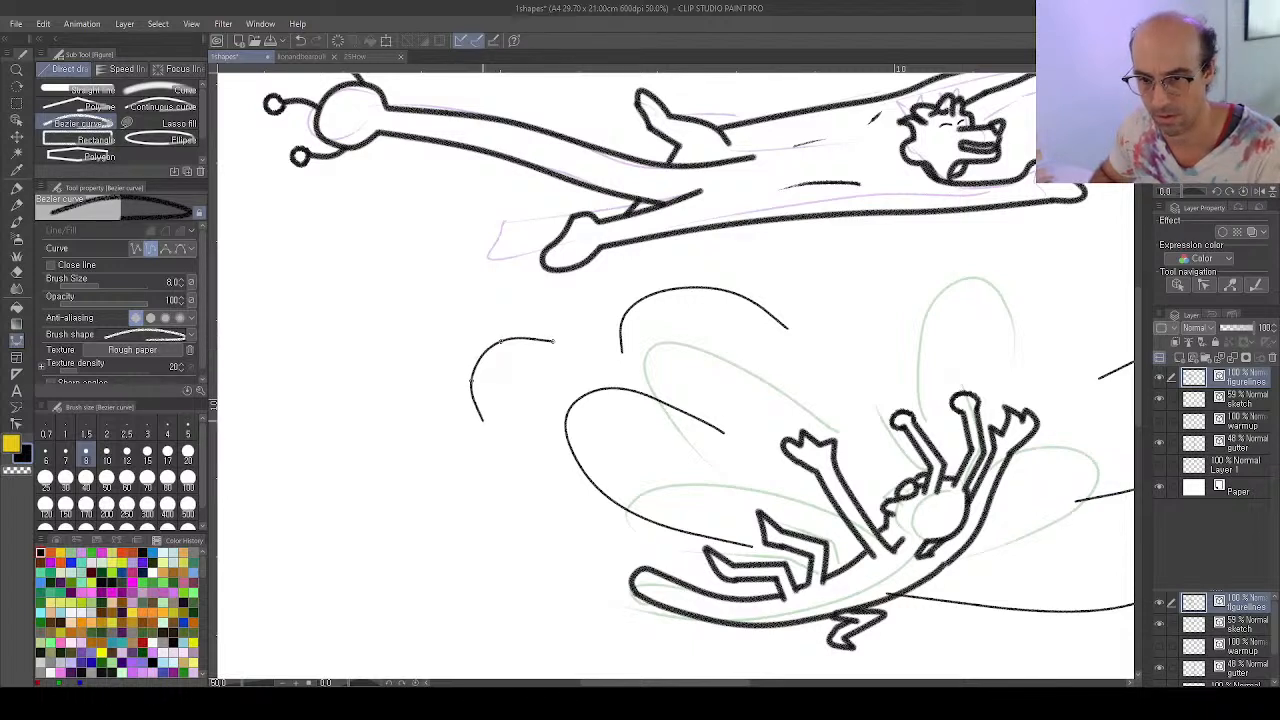
double_click(508, 432)
click(693, 430)
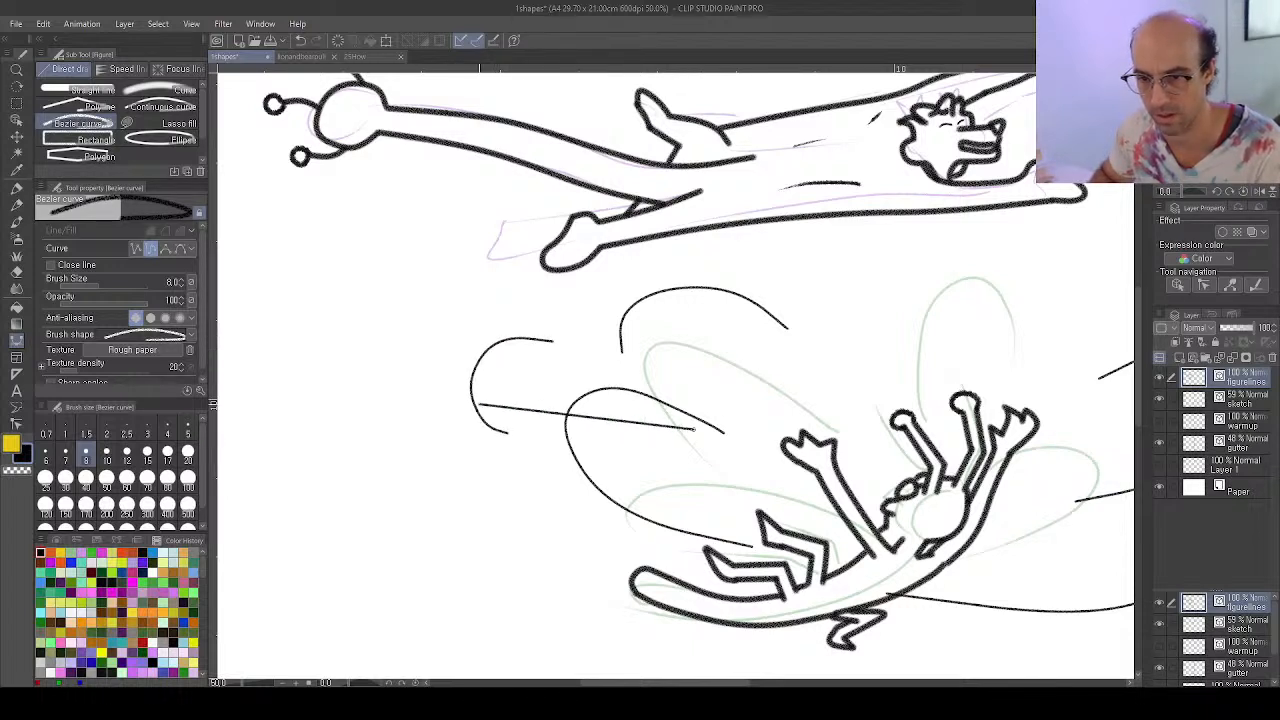
key(ctrl+z)
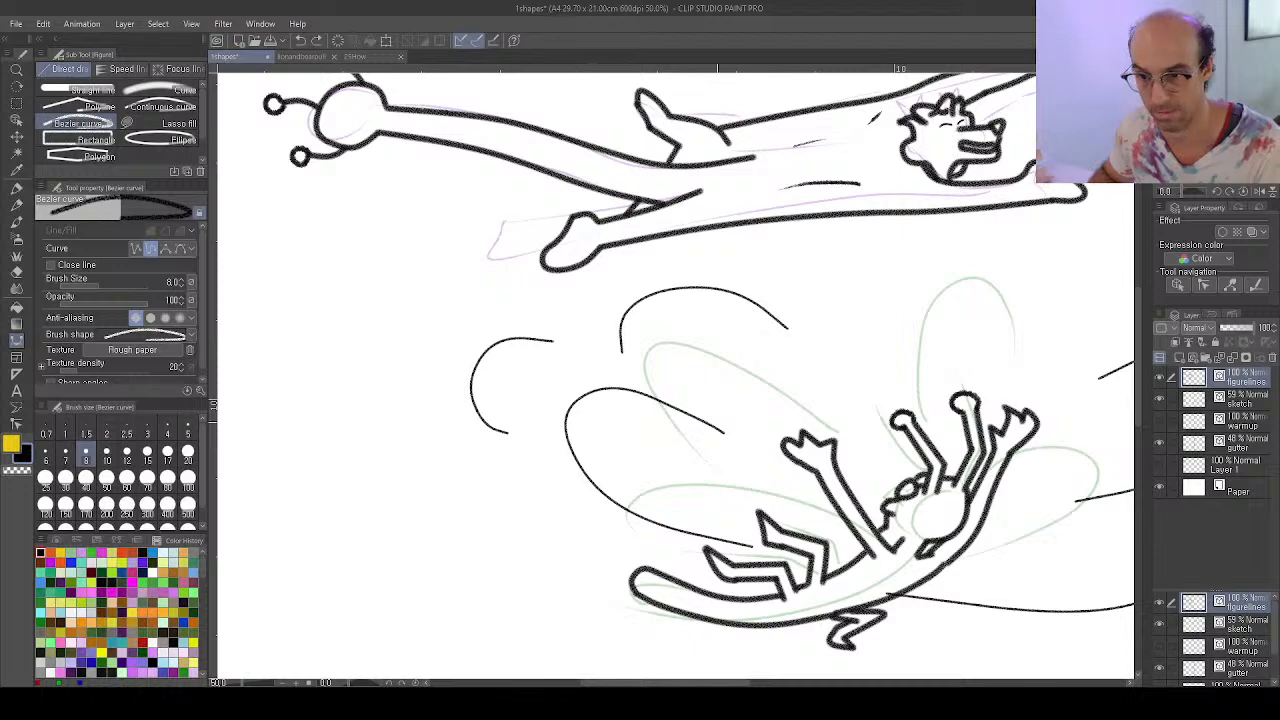
Draw a small thin open arc above the right loop, curving back toward the loop's upper edge
drag(1094, 315, 793, 325)
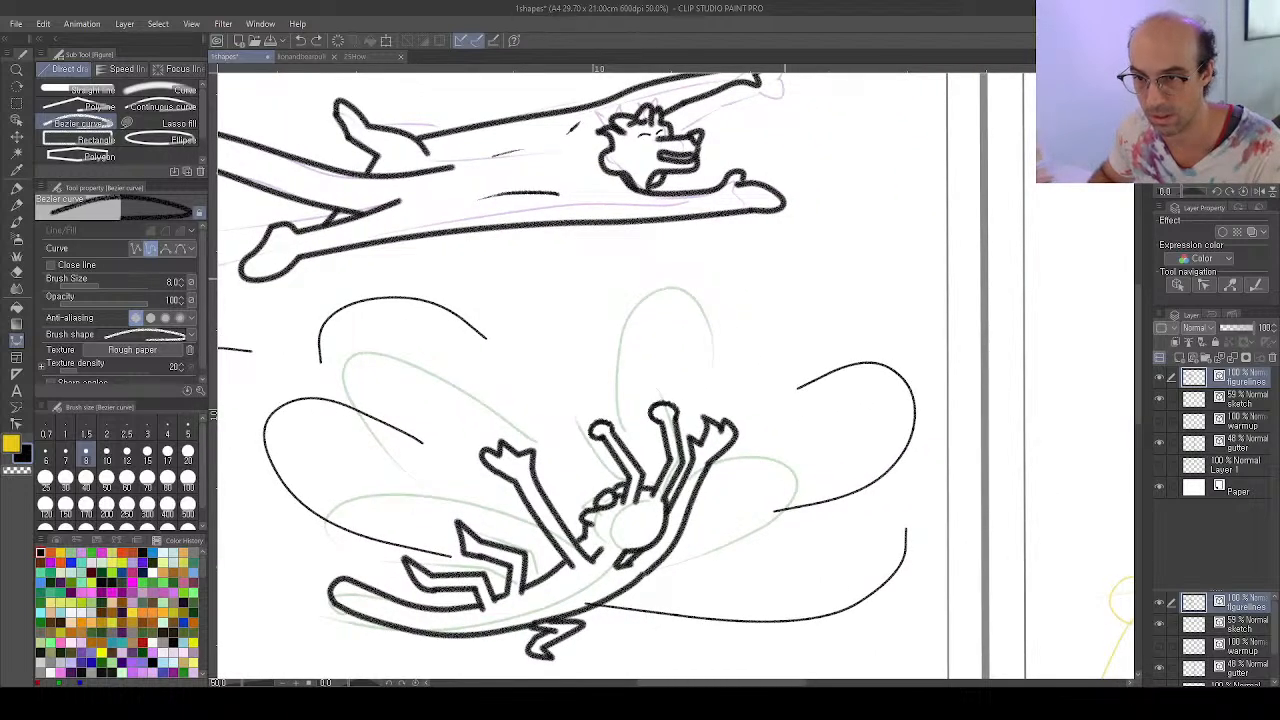
click(778, 278)
click(829, 271)
click(864, 307)
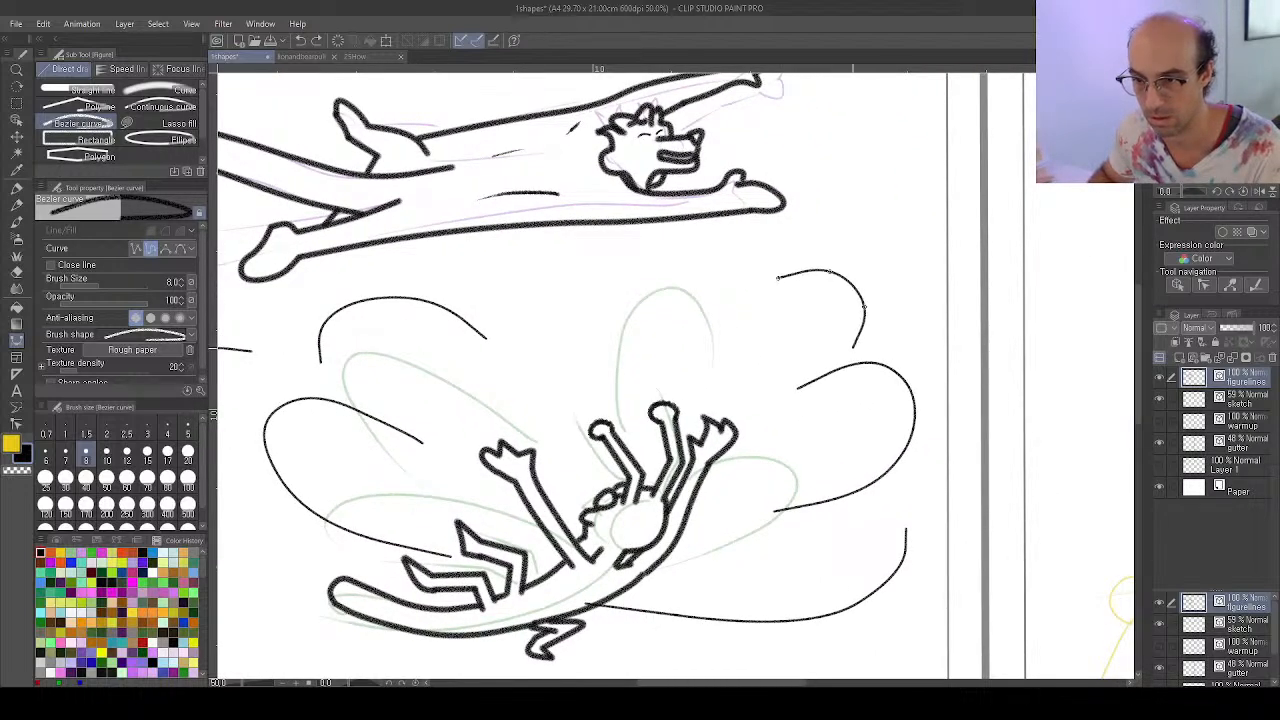
click(855, 347)
double_click(822, 366)
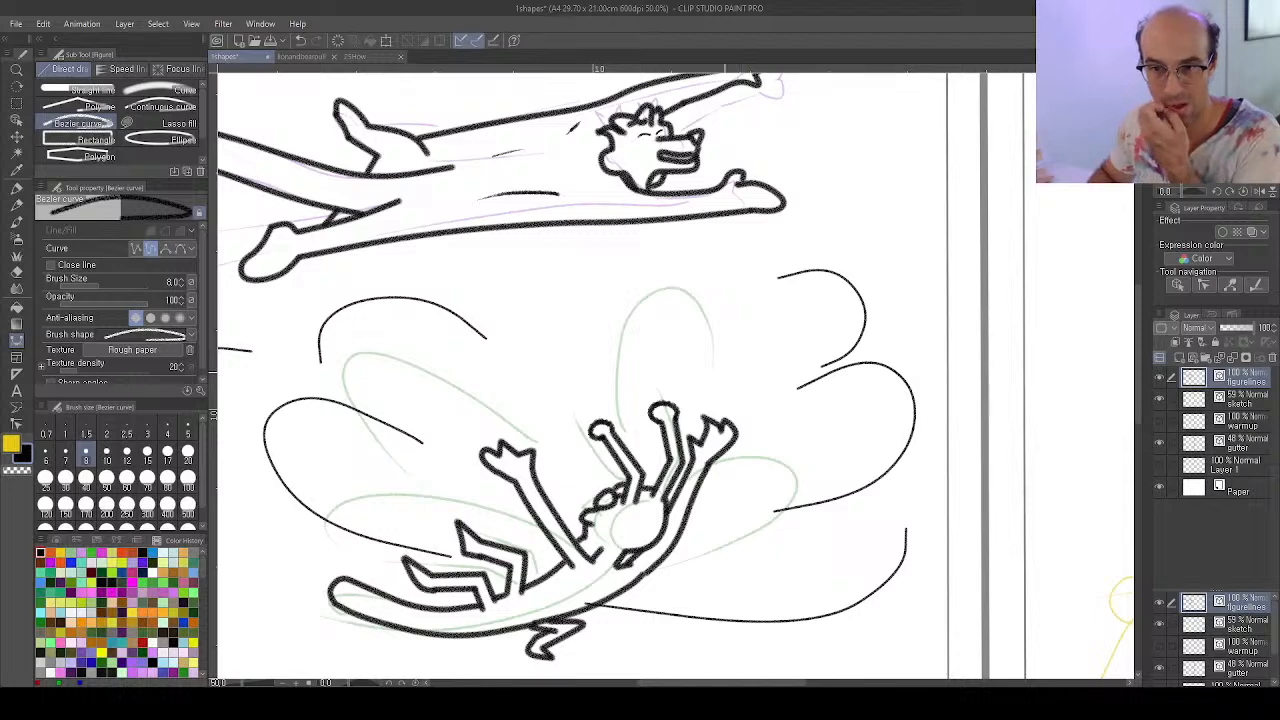
Add short thin upward-curving lines above the outermost arcs on the left and right sides of the figure
drag(435, 298, 757, 328)
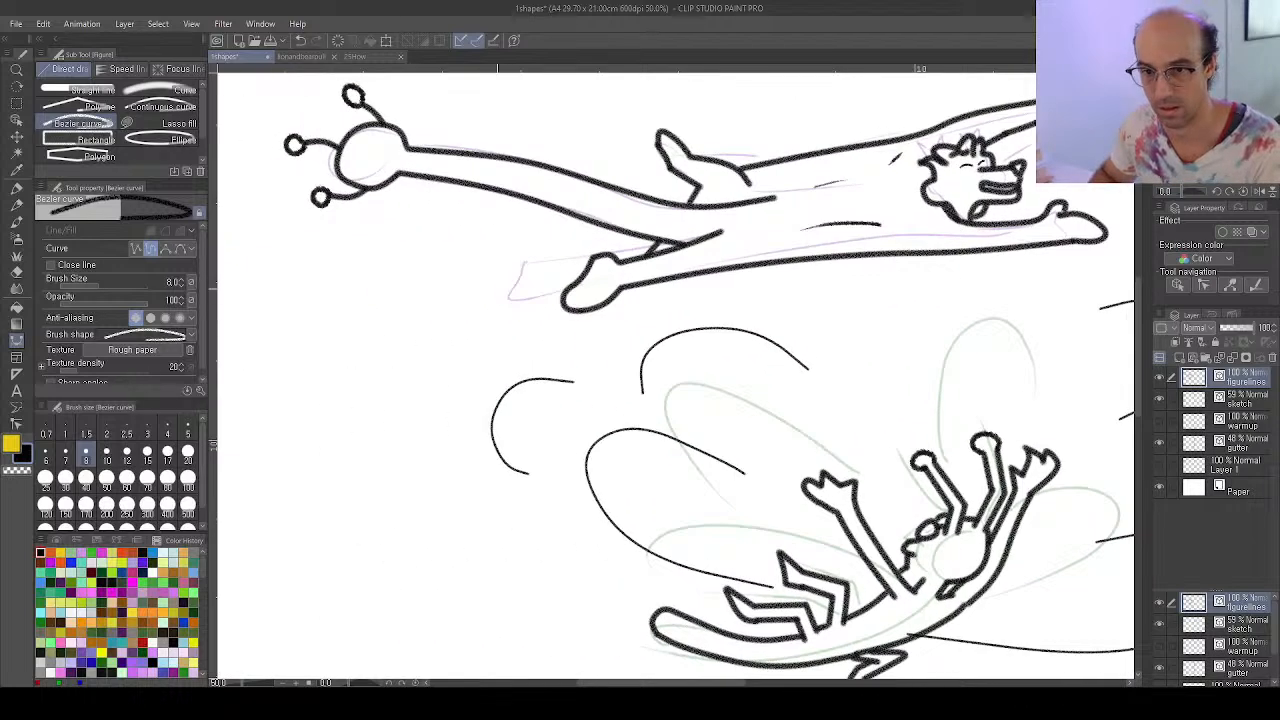
click(485, 283)
click(504, 336)
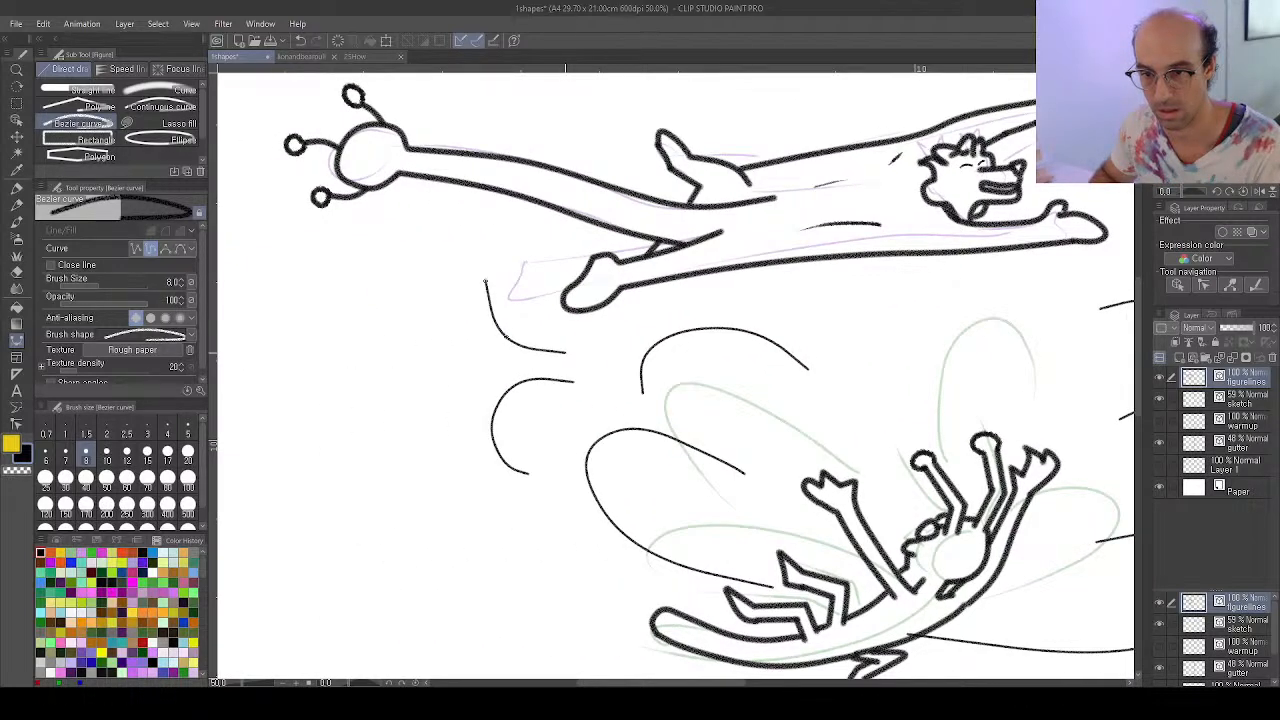
drag(839, 262, 541, 228)
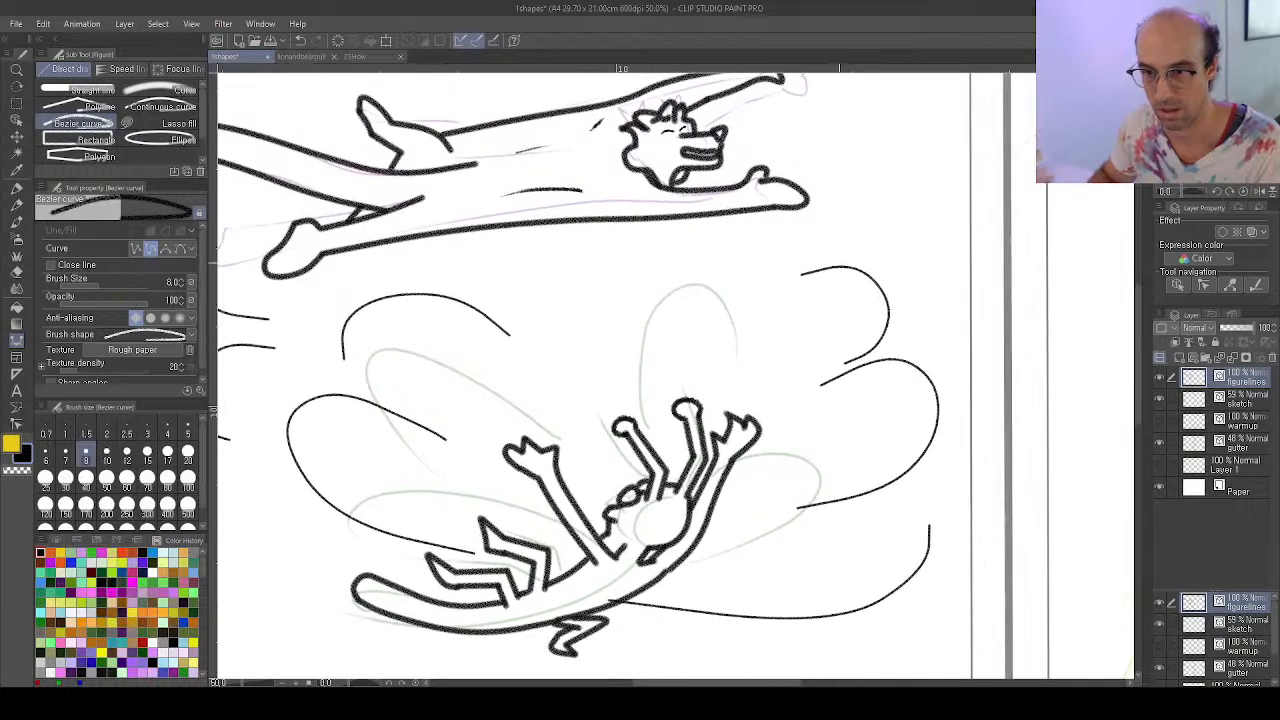
mouse_move(808, 248)
mouse_down()
mouse_move(854, 246)
mouse_move(894, 196)
mouse_up()
Draw a small curved pupil line inside the lower creature's larger eye with the Pencil at brush size 17
drag(691, 411, 802, 280)
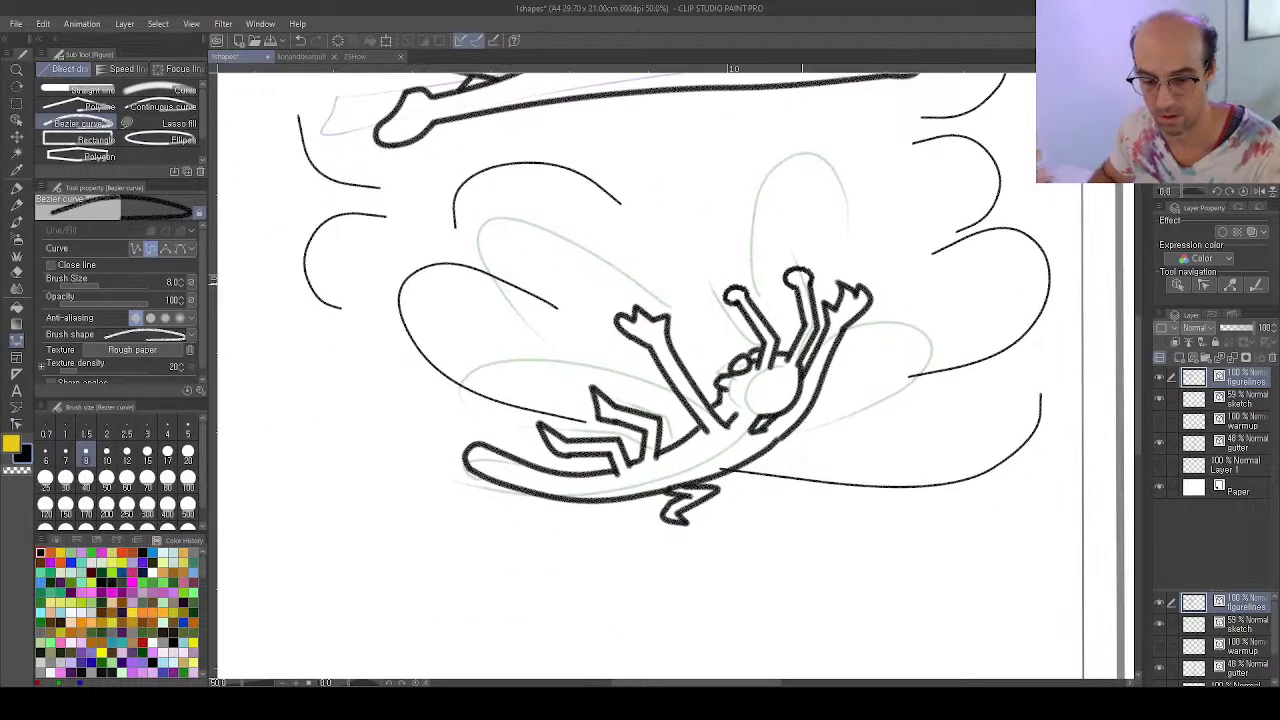
key(p)
key(p)
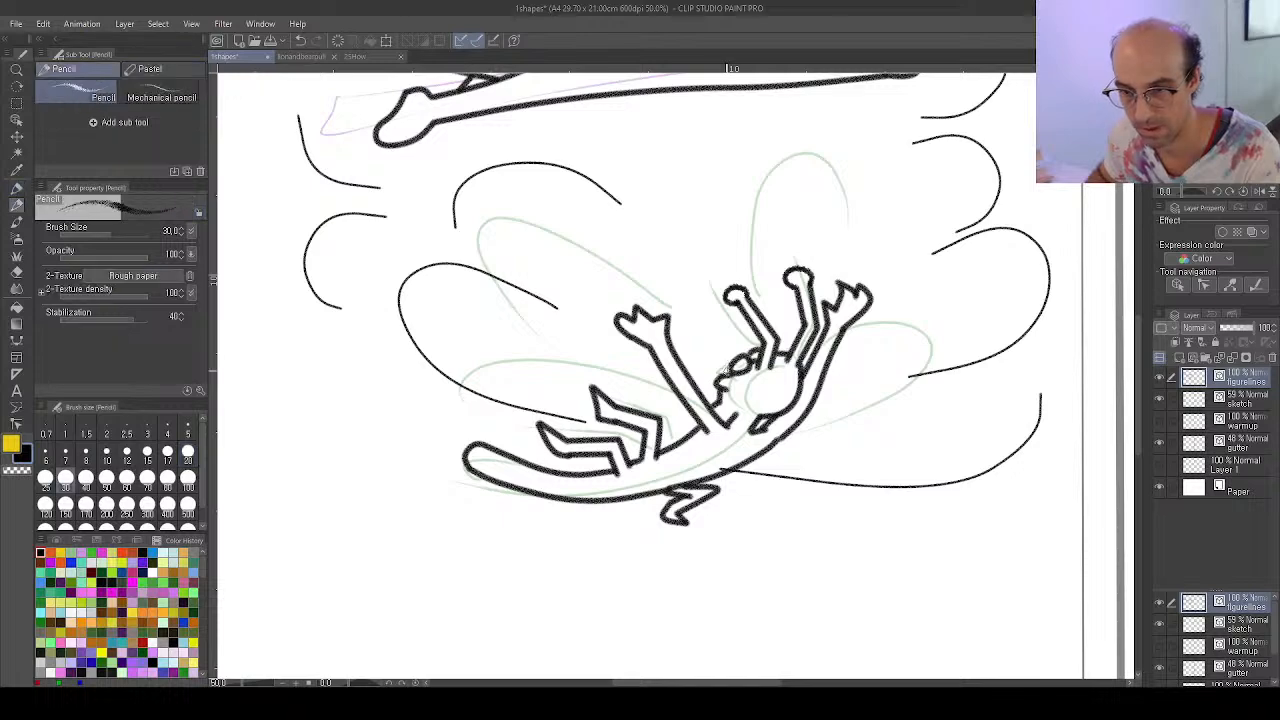
click(167, 452)
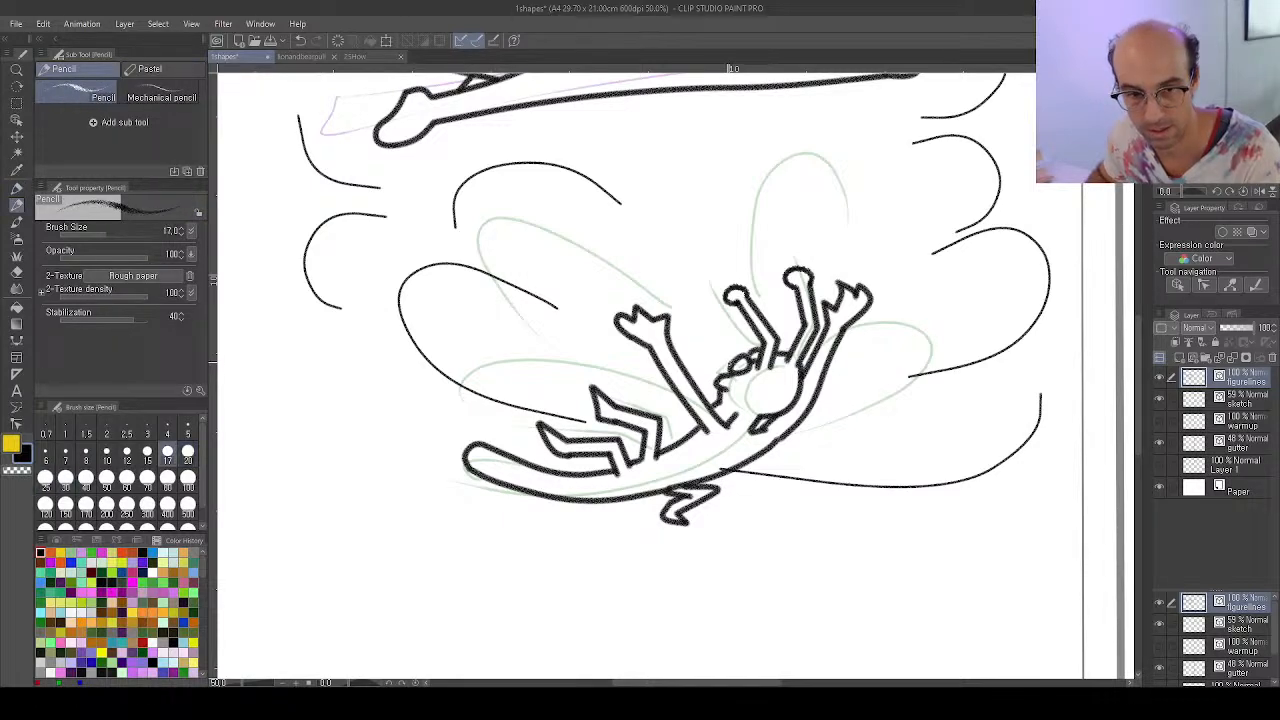
scroll(757, 374, up, 5)
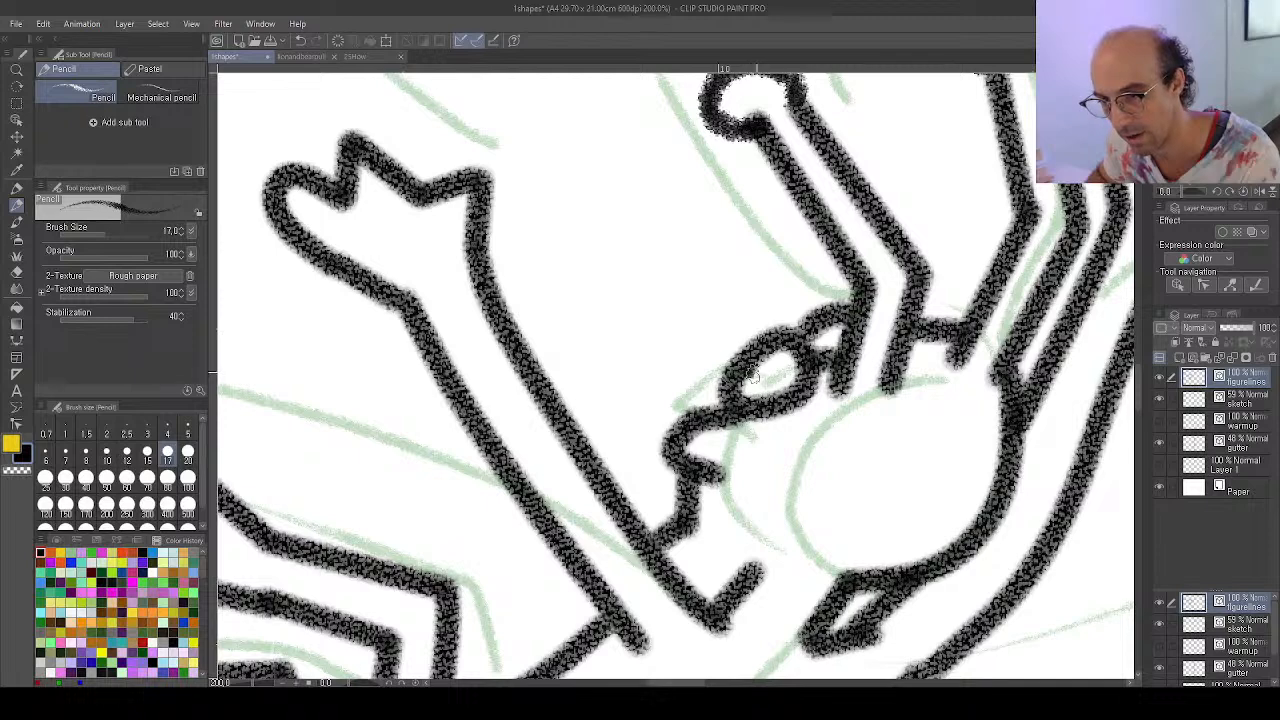
mouse_move(750, 371)
mouse_down()
mouse_move(781, 369)
mouse_move(817, 334)
mouse_up()
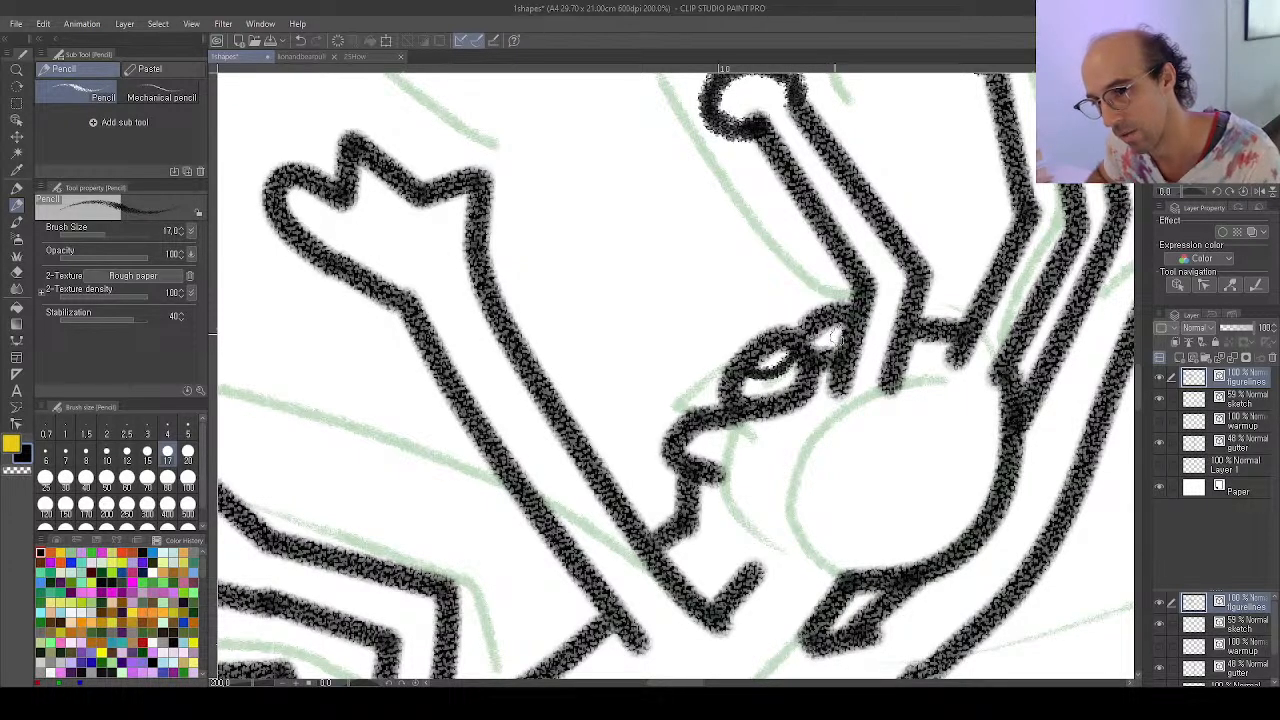
Add a finer line inside the creature's smaller eye with the Pencil at brush size 12
key(bracketleft)
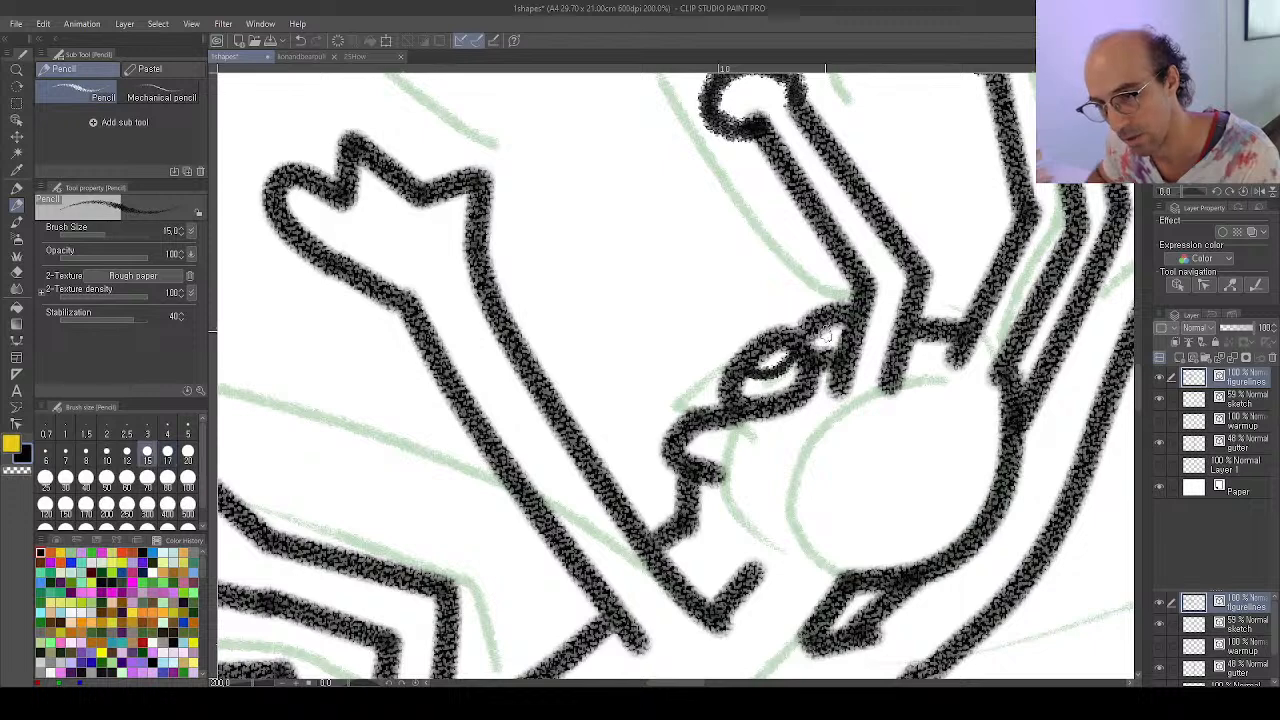
key(bracketleft)
drag(814, 336, 836, 336)
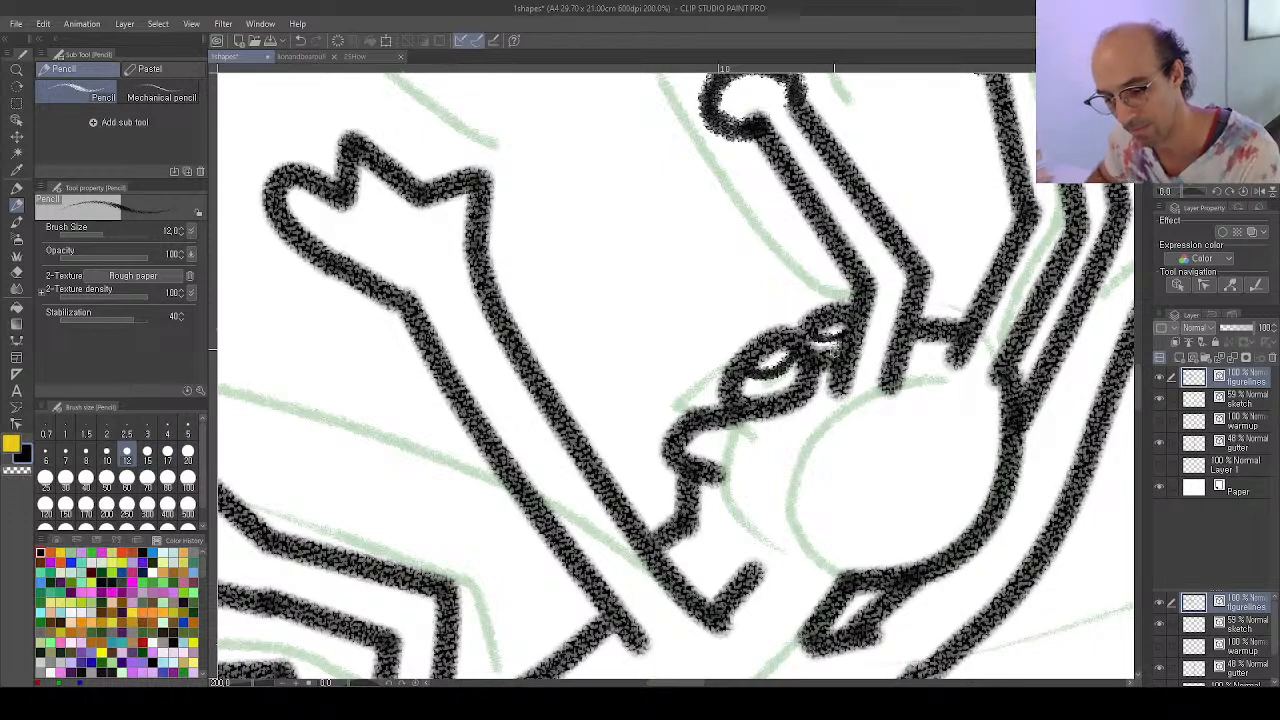
key(ctrl+0)
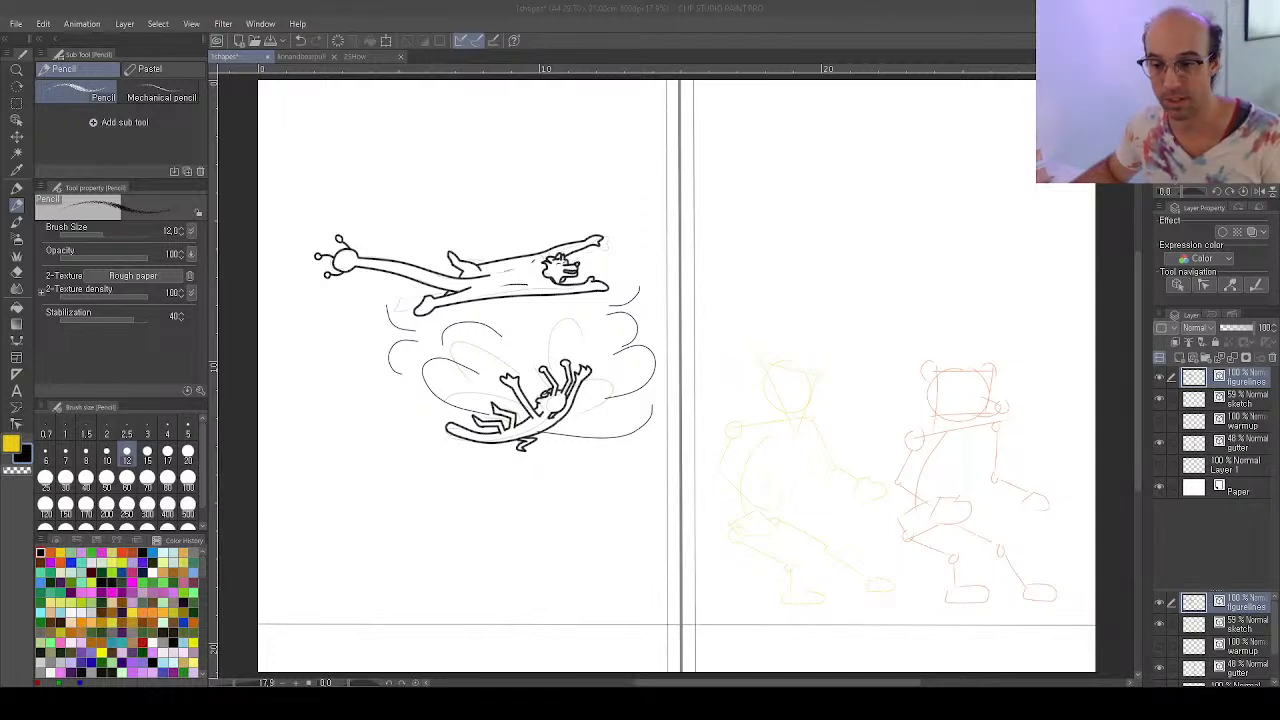
Outline the yellow sketch figure's head as a pointed, downward triangle with a cut right side, using the Bezier curve at brush size 20
click(300, 56)
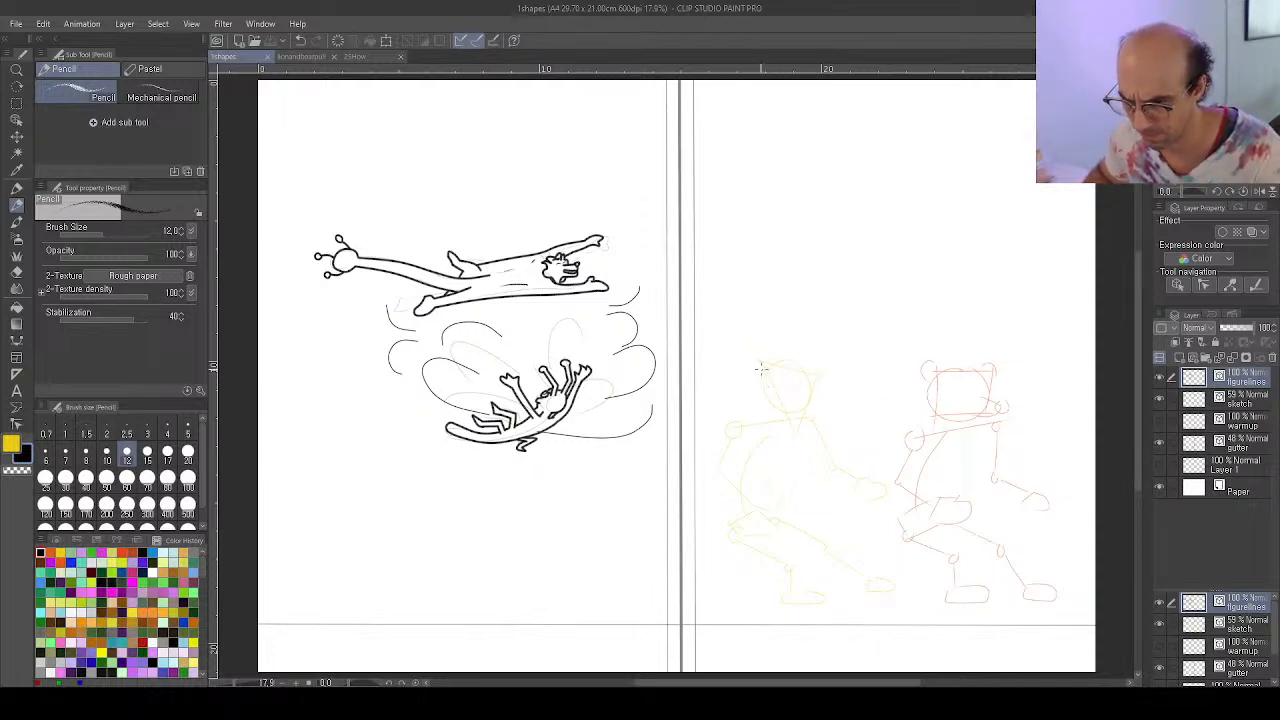
drag(753, 361, 757, 365)
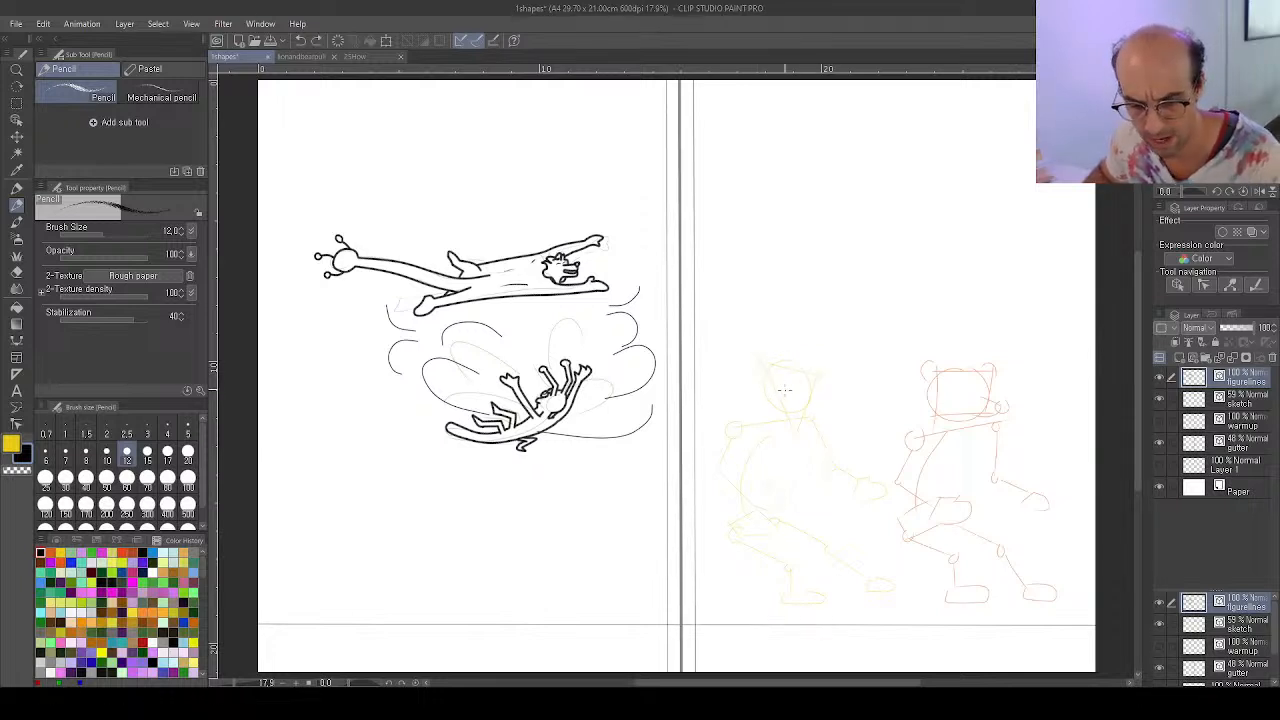
key(u)
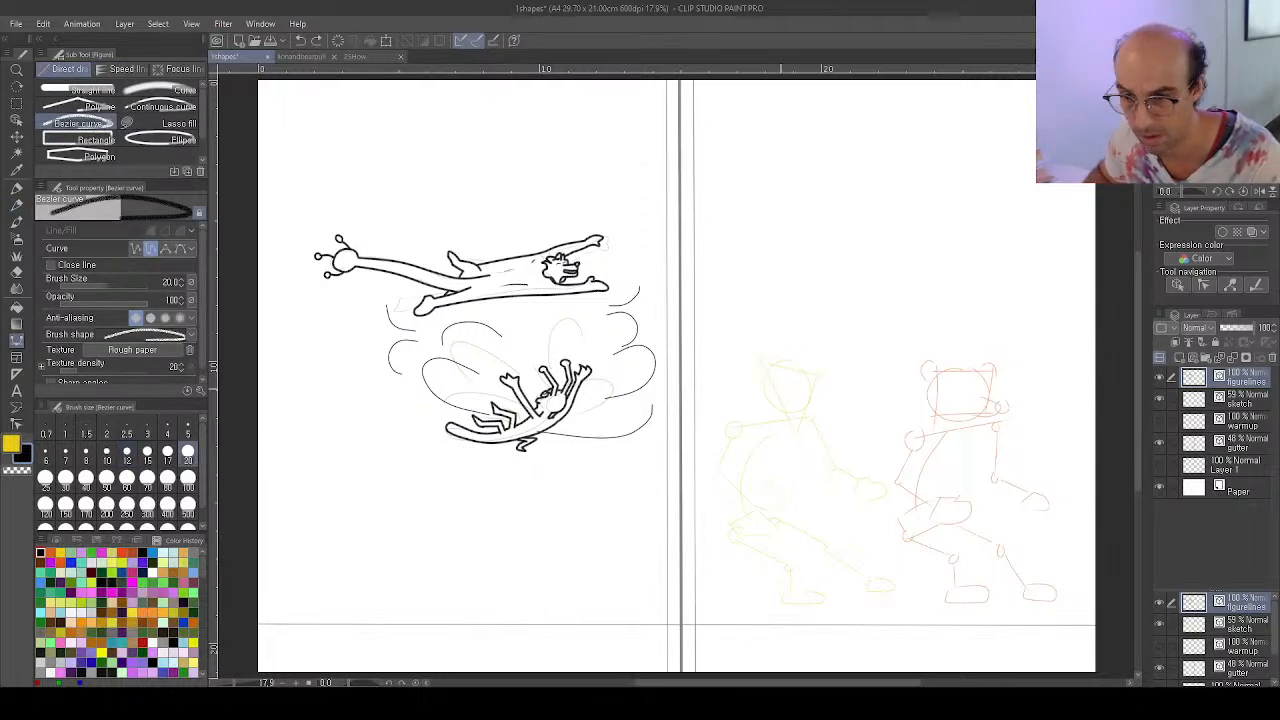
drag(757, 364, 797, 434)
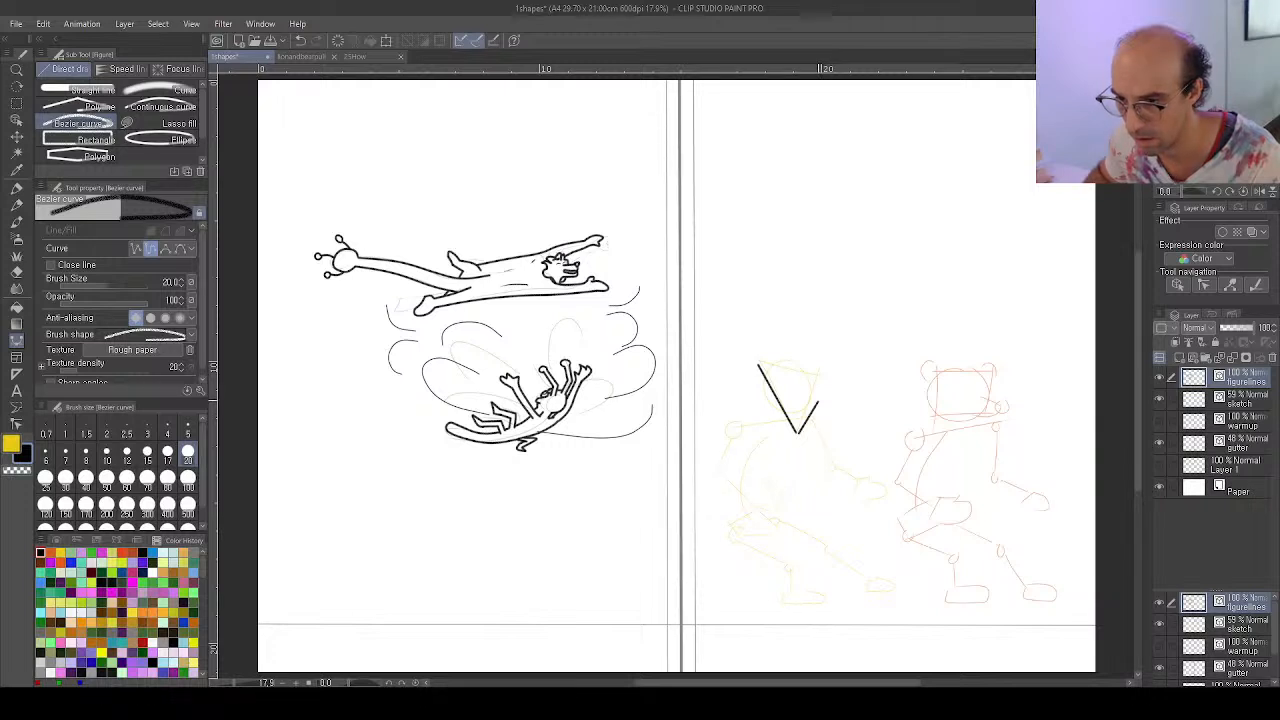
click(818, 402)
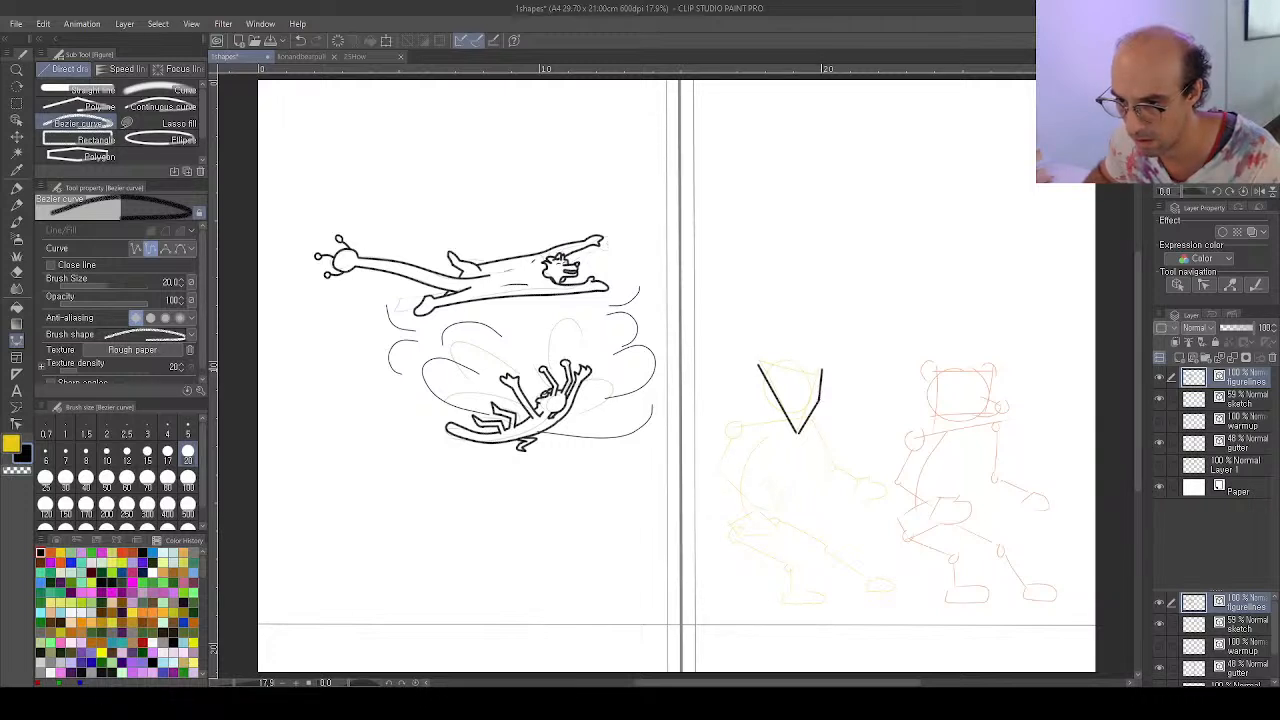
click(822, 369)
click(758, 365)
key(y)
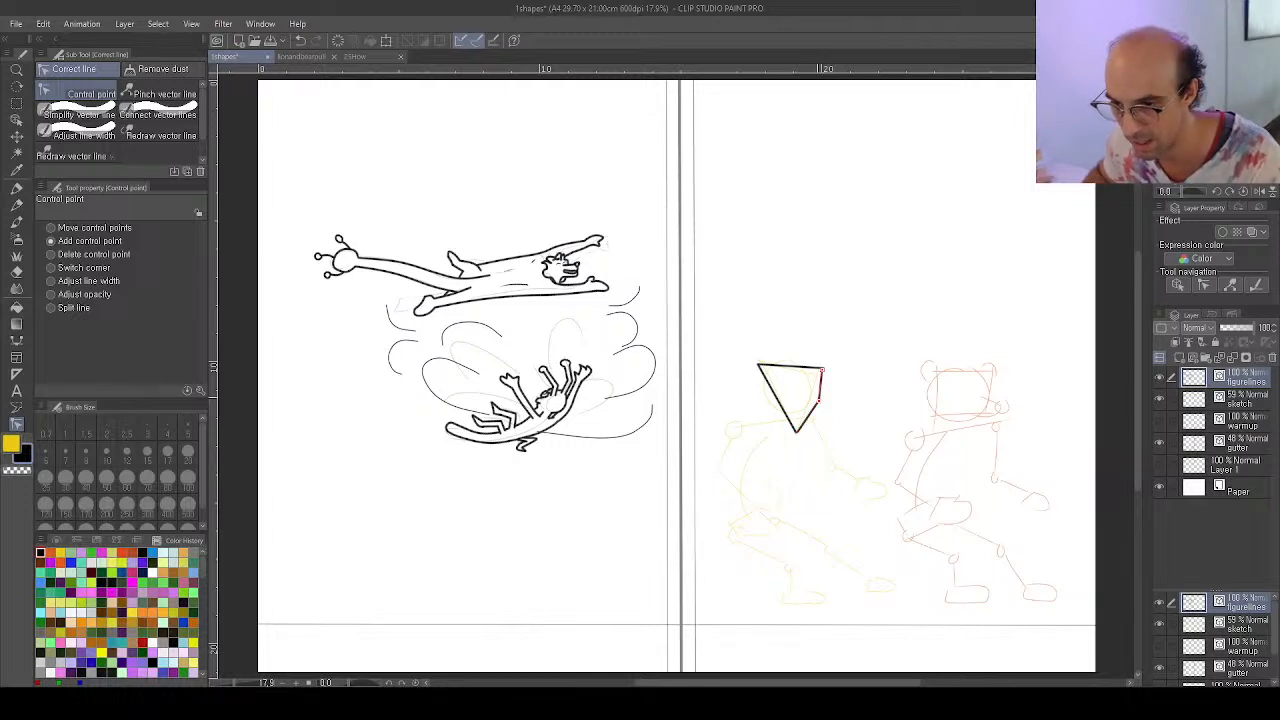
Ink a small angular nose inside the triangular head's right edge, and undo the trial diagonal line across the head
key(u)
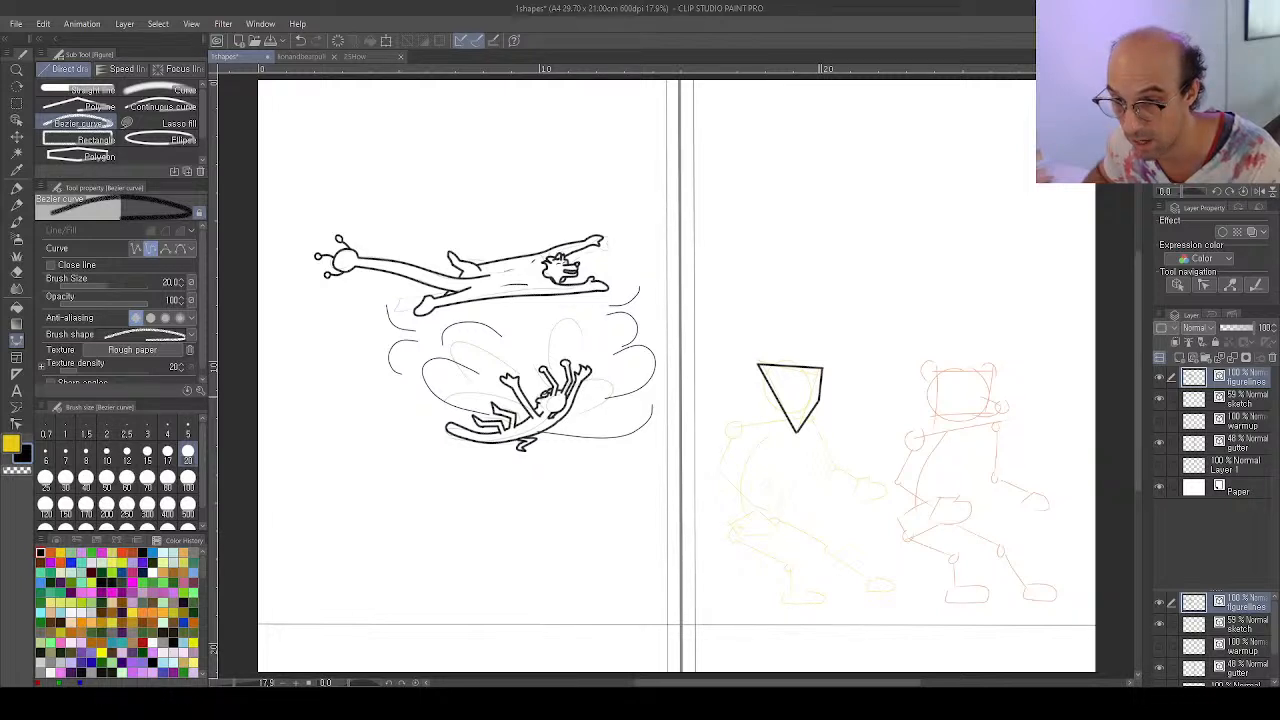
click(820, 396)
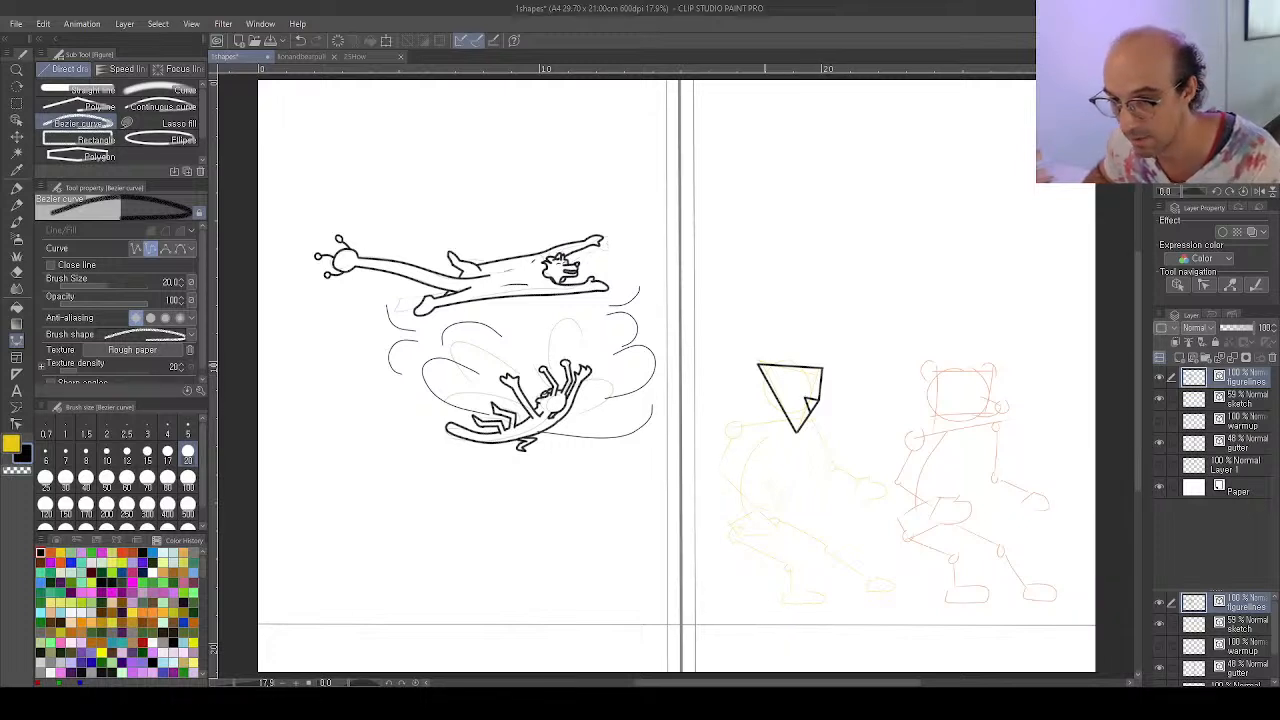
drag(731, 353, 843, 413)
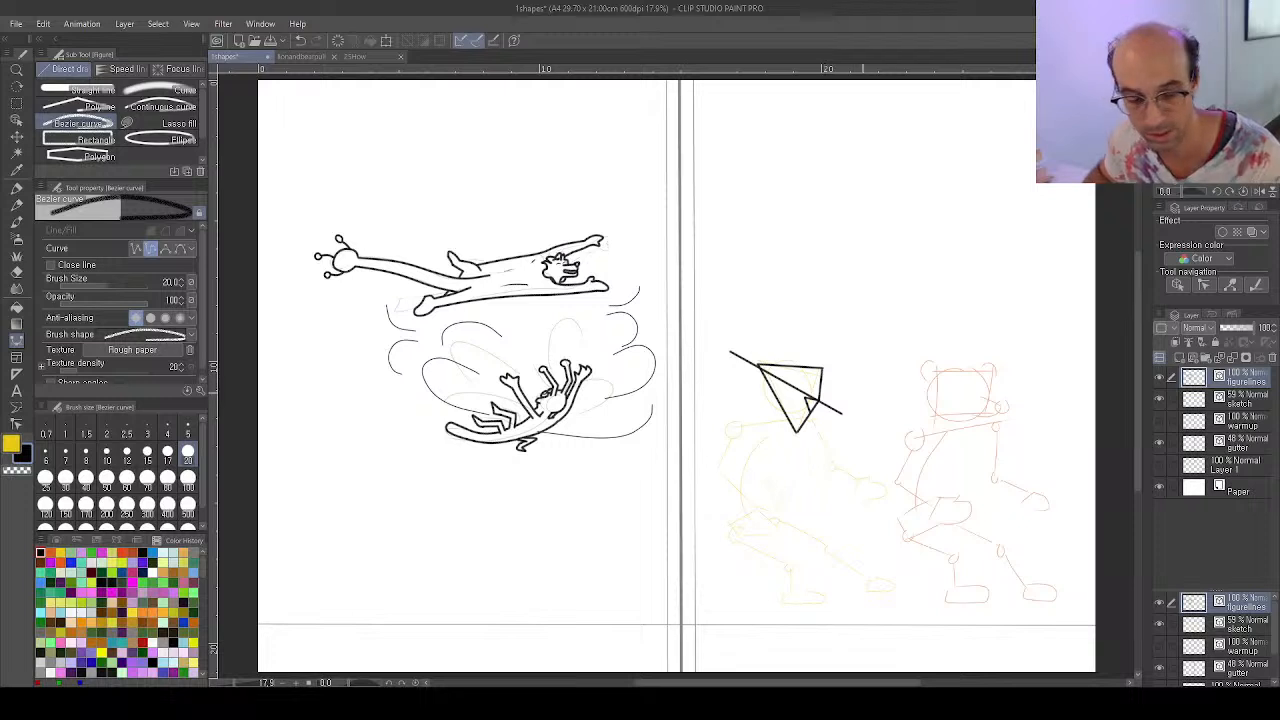
key(ctrl+z)
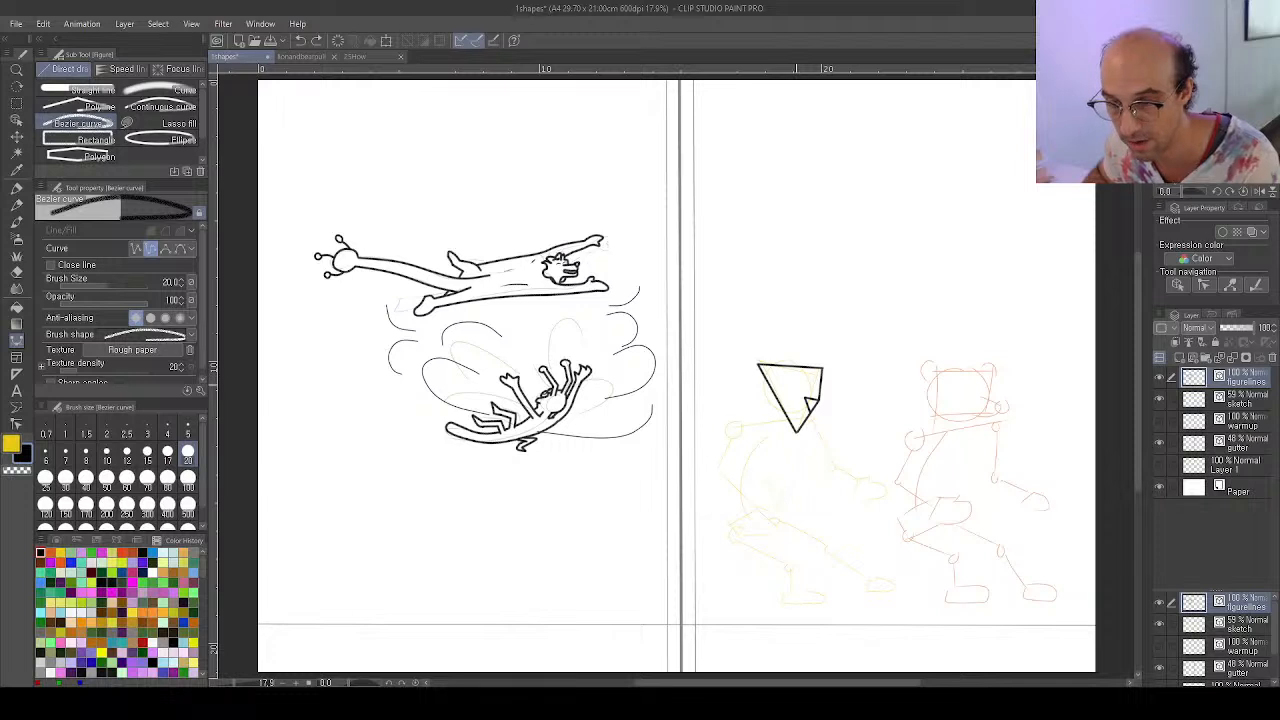
Draw two small almond-shaped eyes on the triangular head, the second one touching its right edge
scroll(800, 386, up, 2)
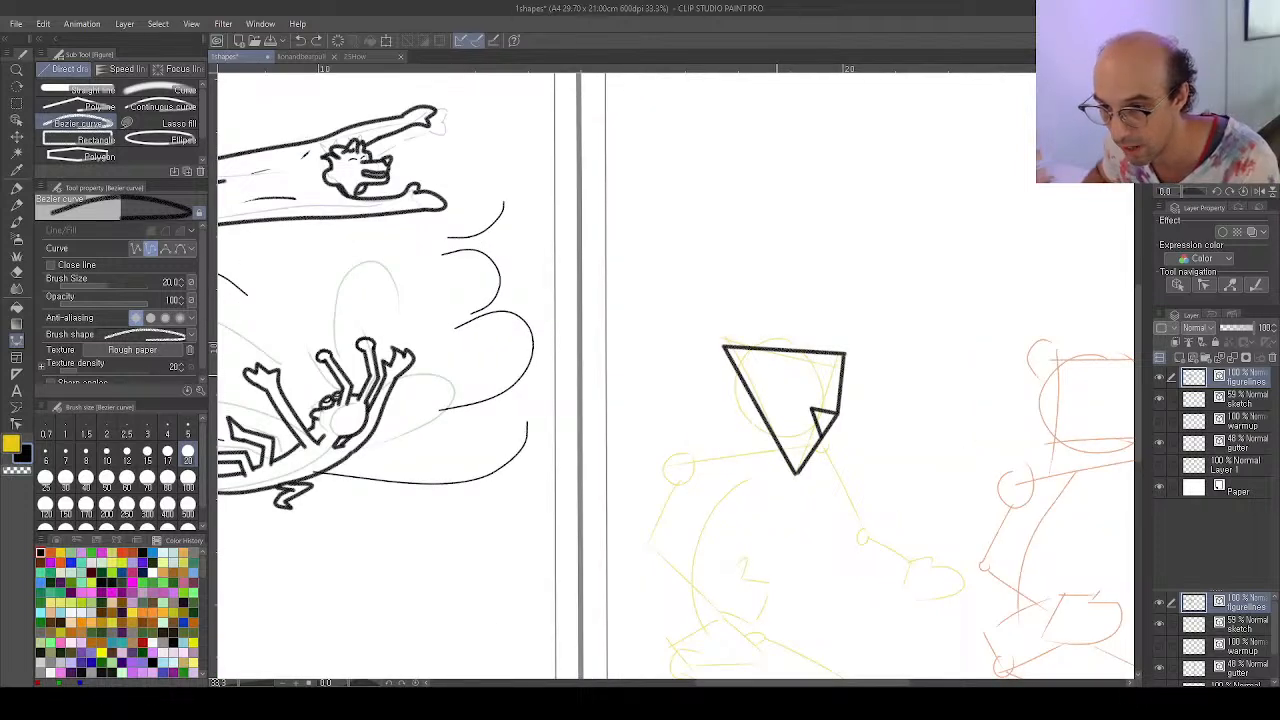
click(775, 376)
click(793, 375)
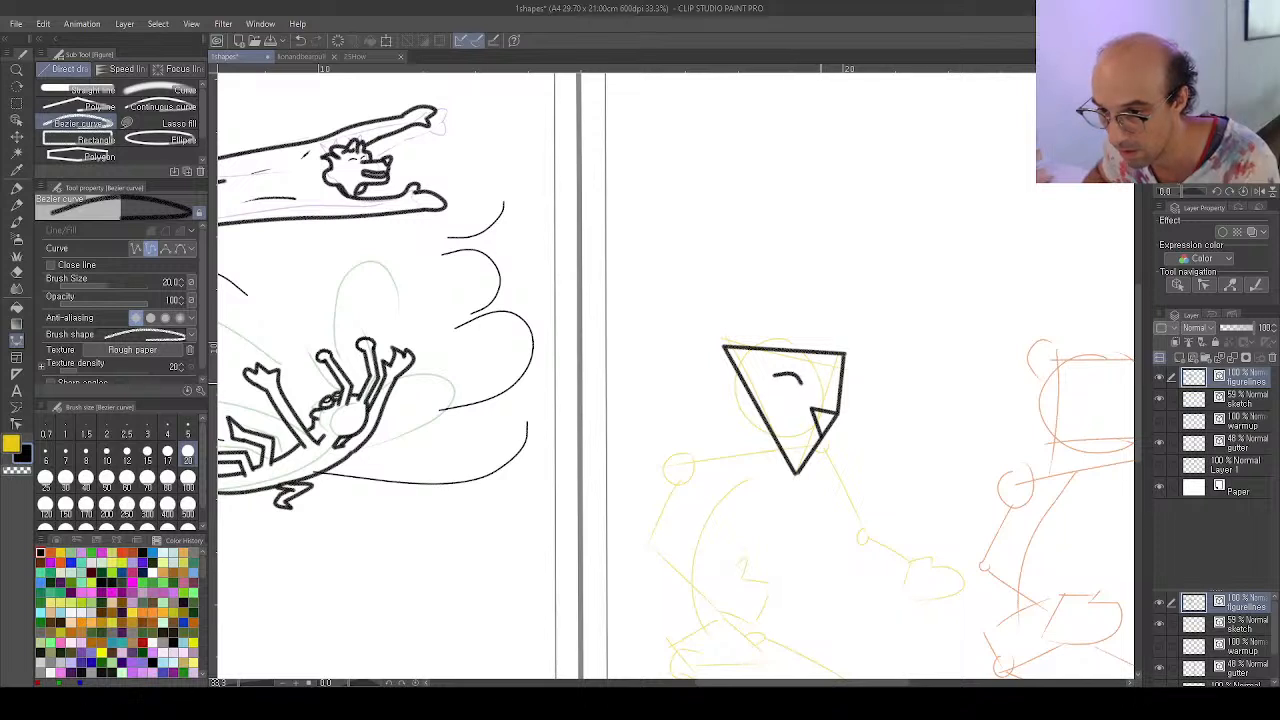
click(826, 378)
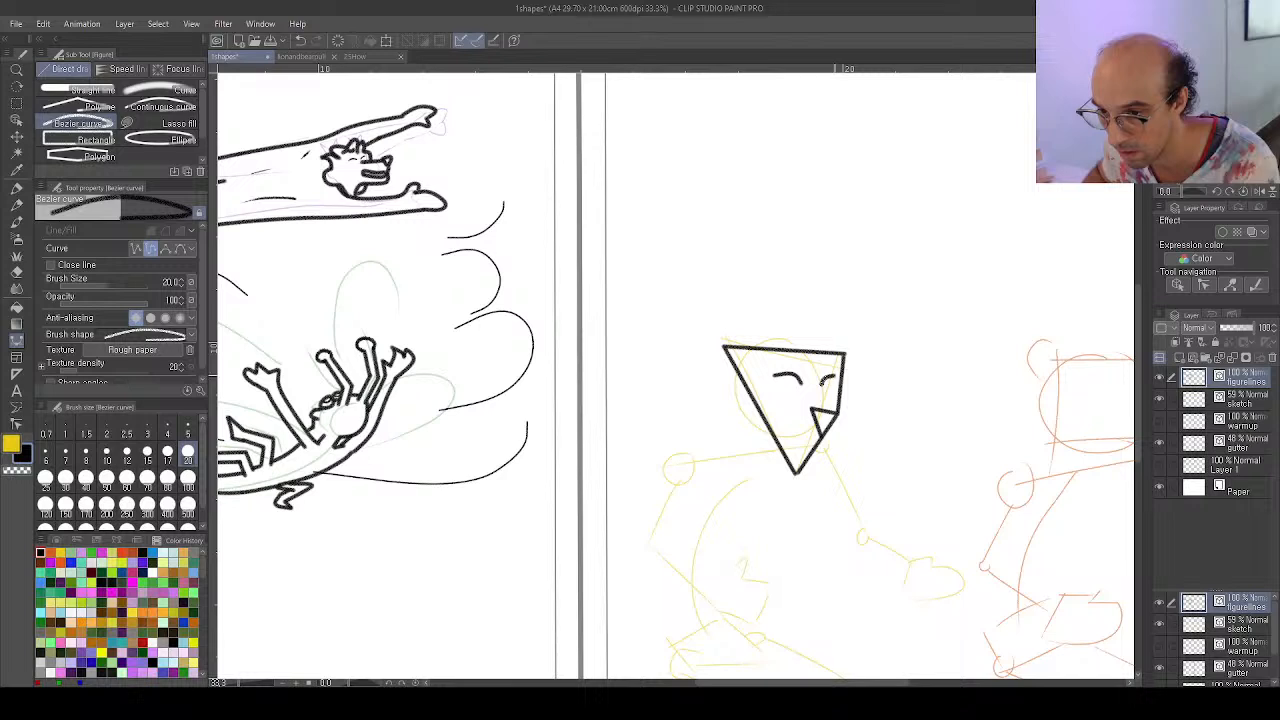
double_click(840, 377)
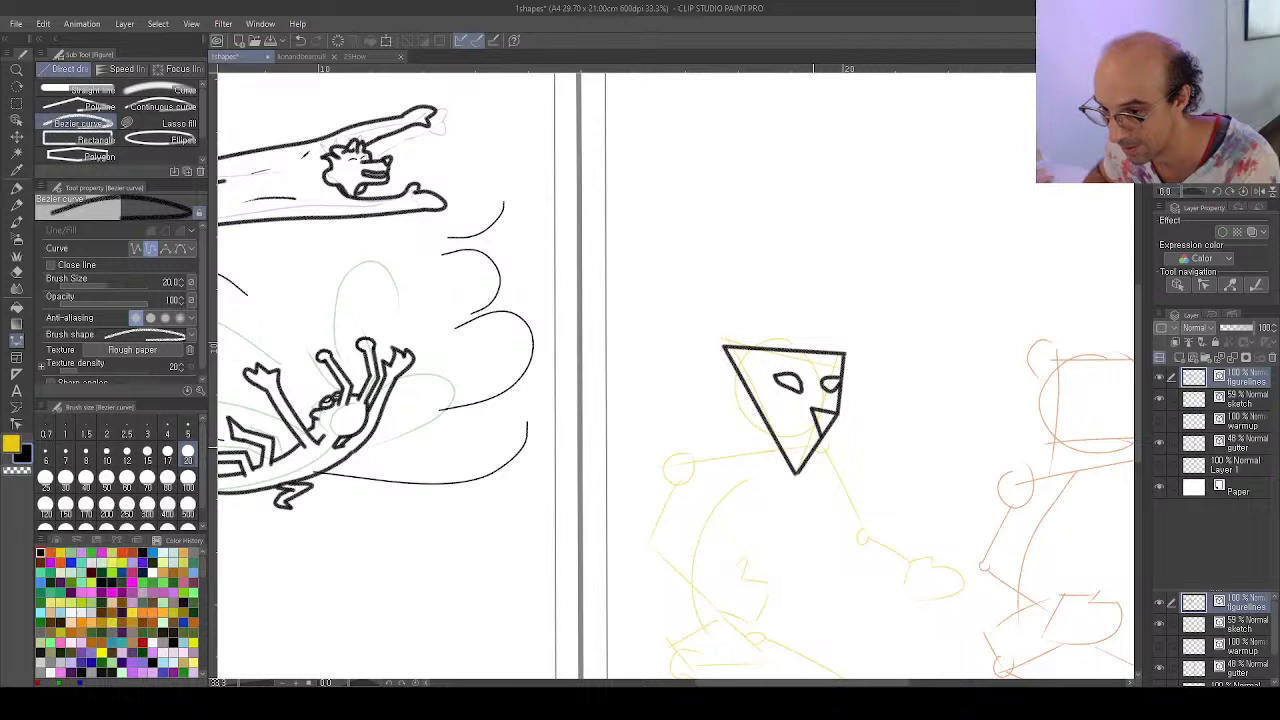
Add a curved smiling mouth below the nose, near the lower tip of the triangular head
click(815, 447)
click(796, 441)
double_click(789, 428)
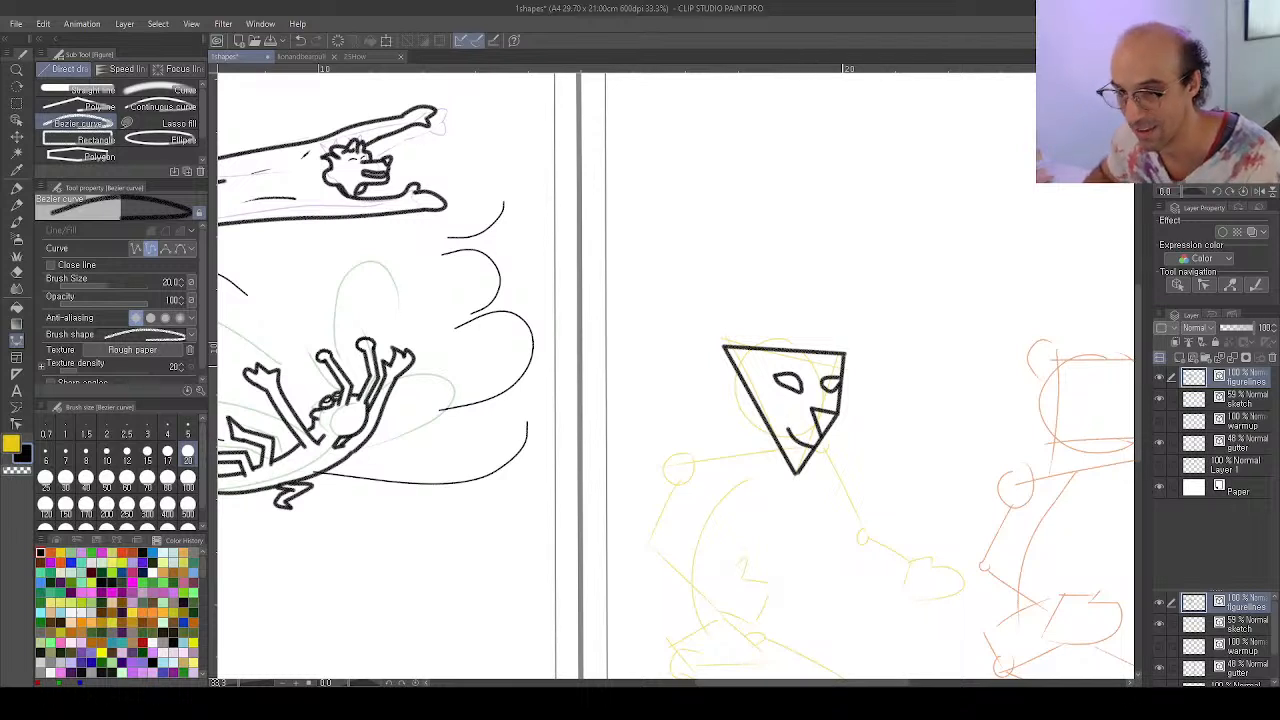
key(y)
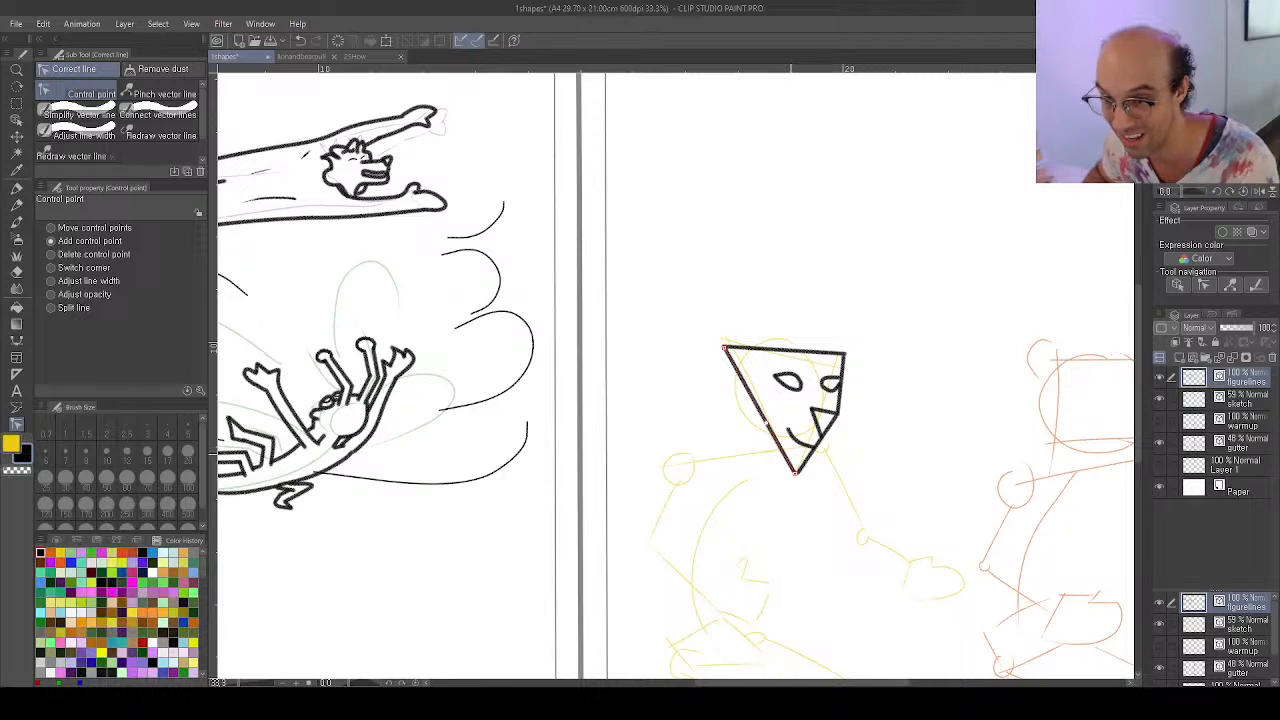
Ink the bent brow line on the right side of the orange sketch figure's head with the Bezier curve
drag(972, 434, 748, 426)
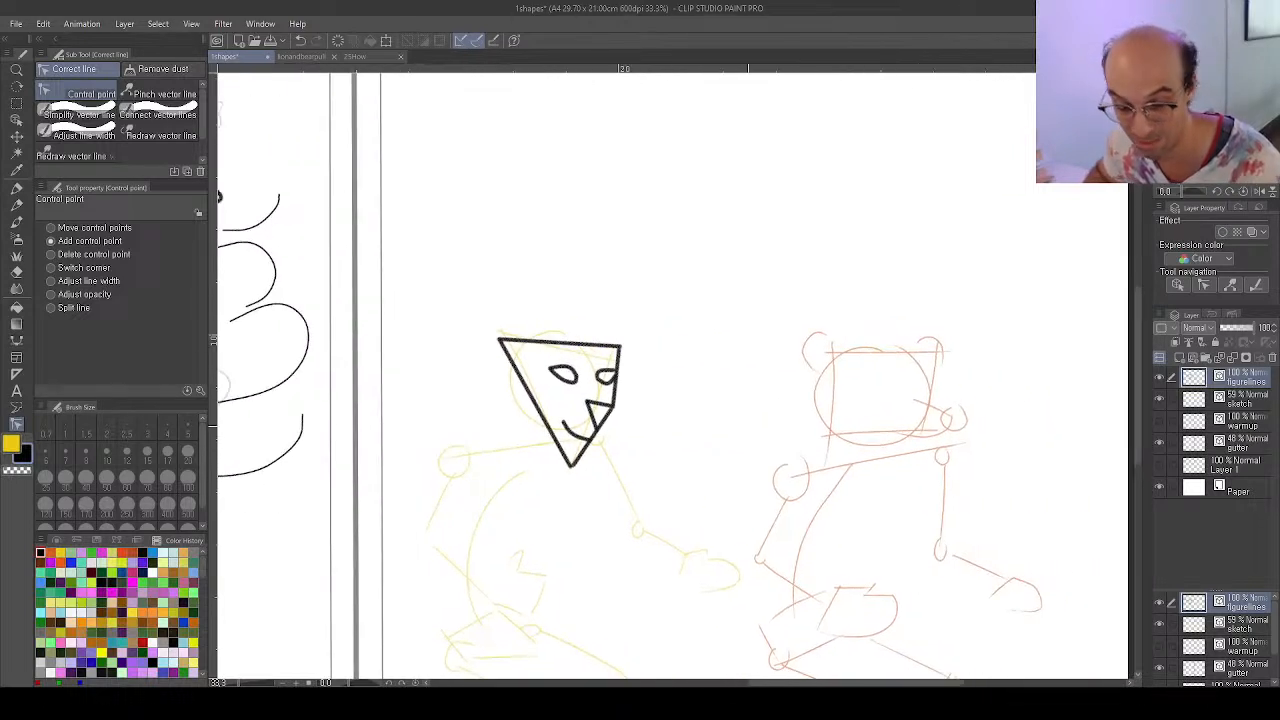
key(u)
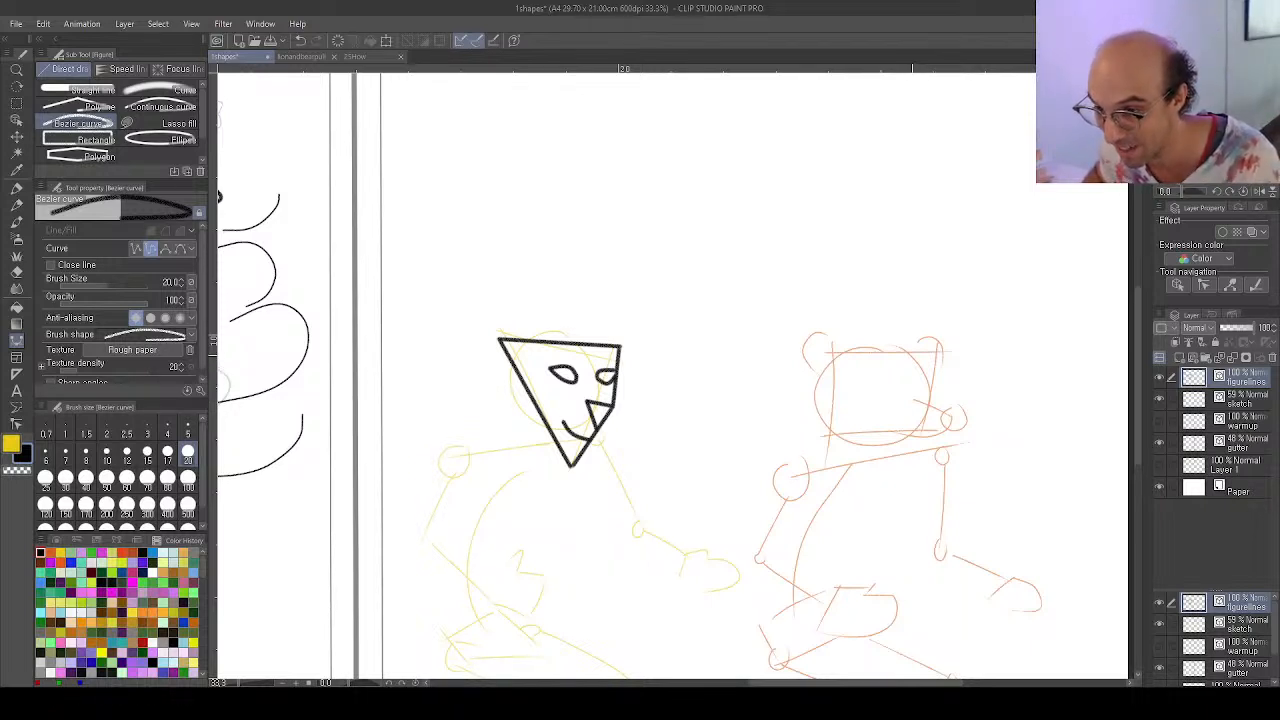
click(909, 350)
click(931, 368)
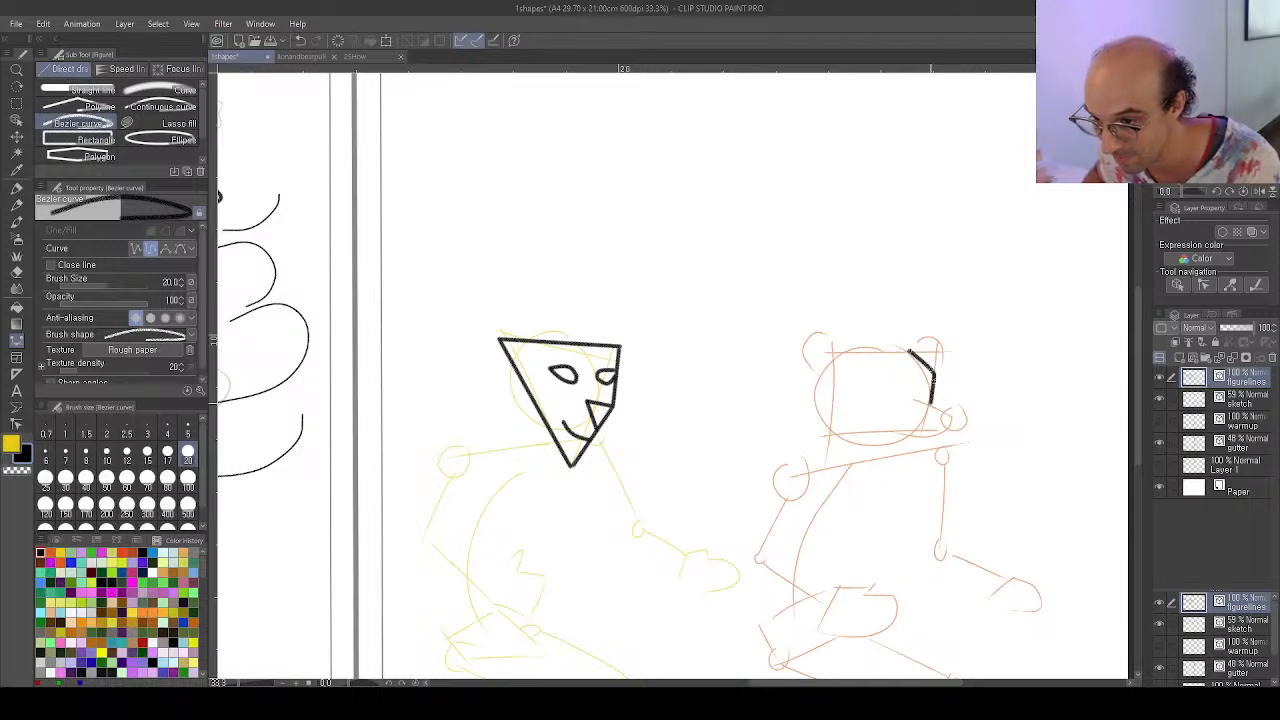
double_click(932, 401)
Ink the orange figure's snout with a sloping top line, a boxy nose, a curved mouth and a second curve for the chin
click(912, 390)
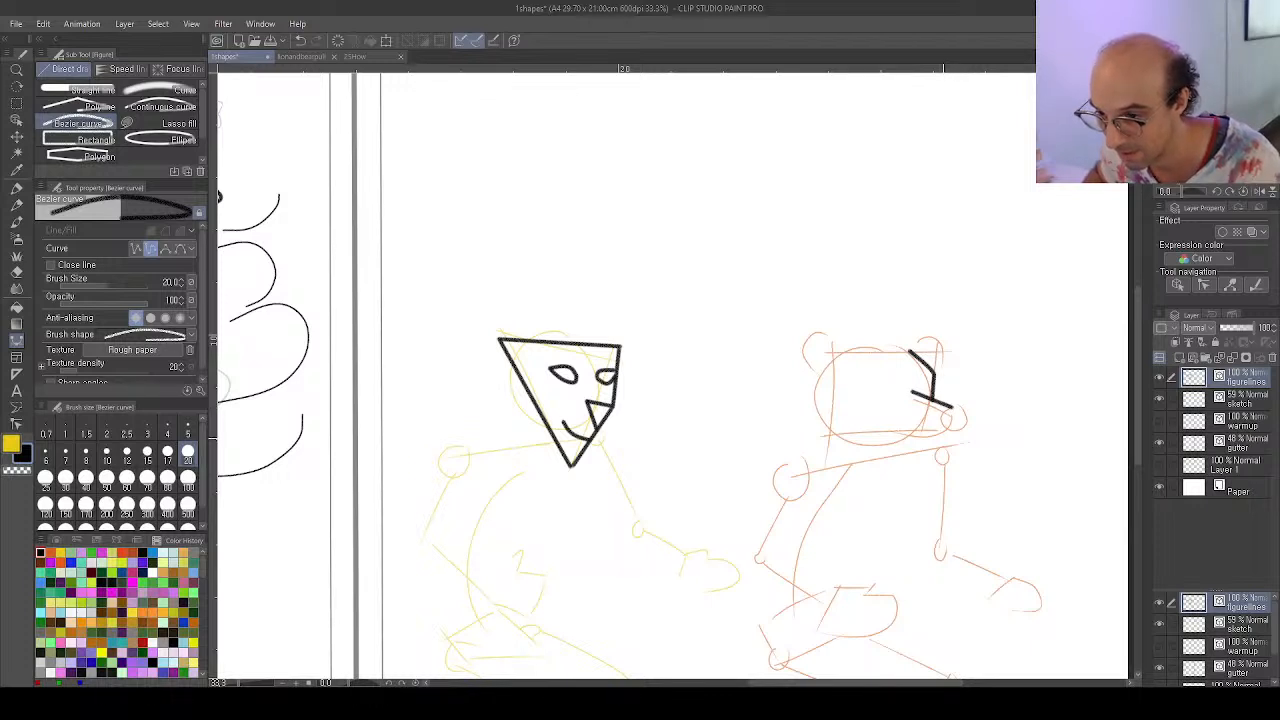
click(945, 439)
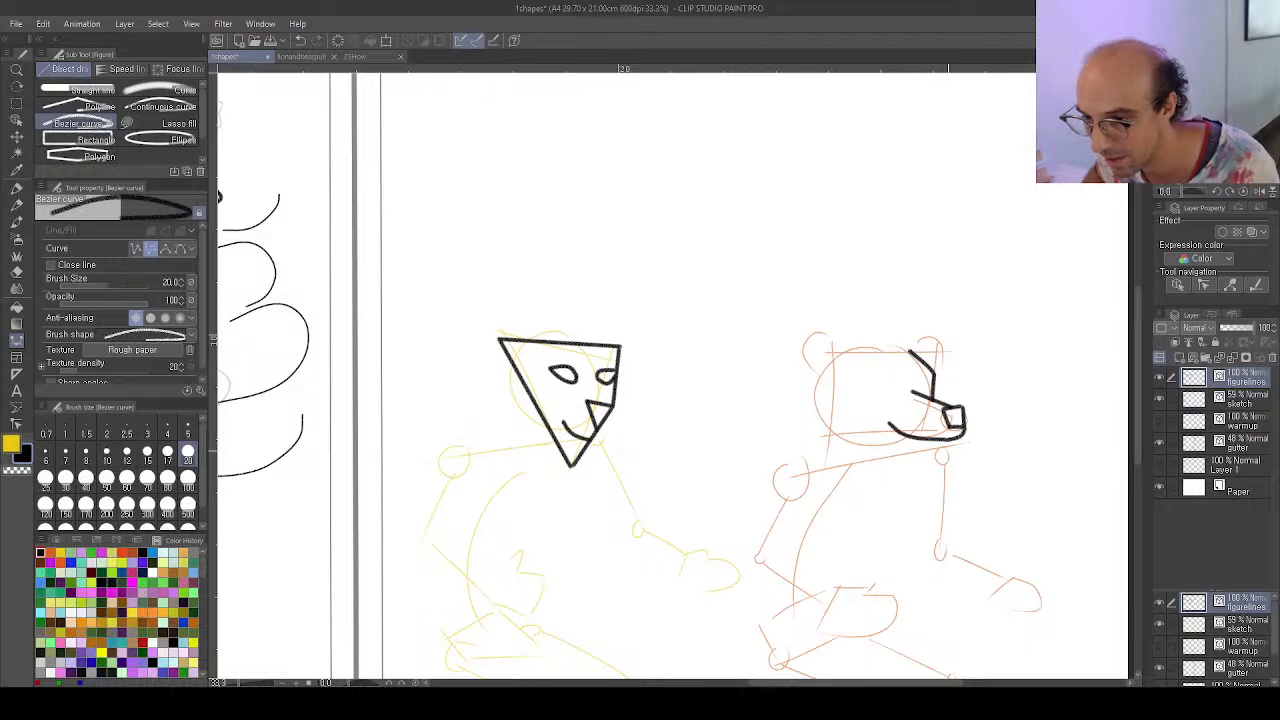
click(949, 442)
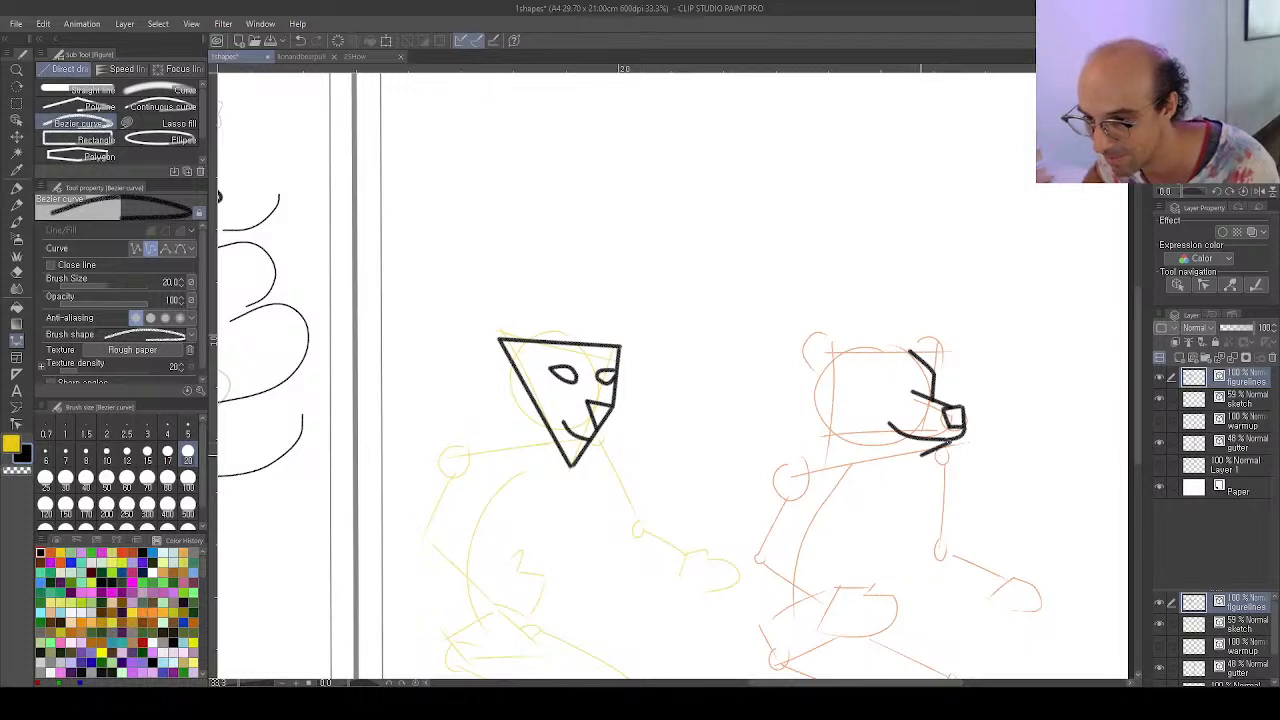
click(924, 457)
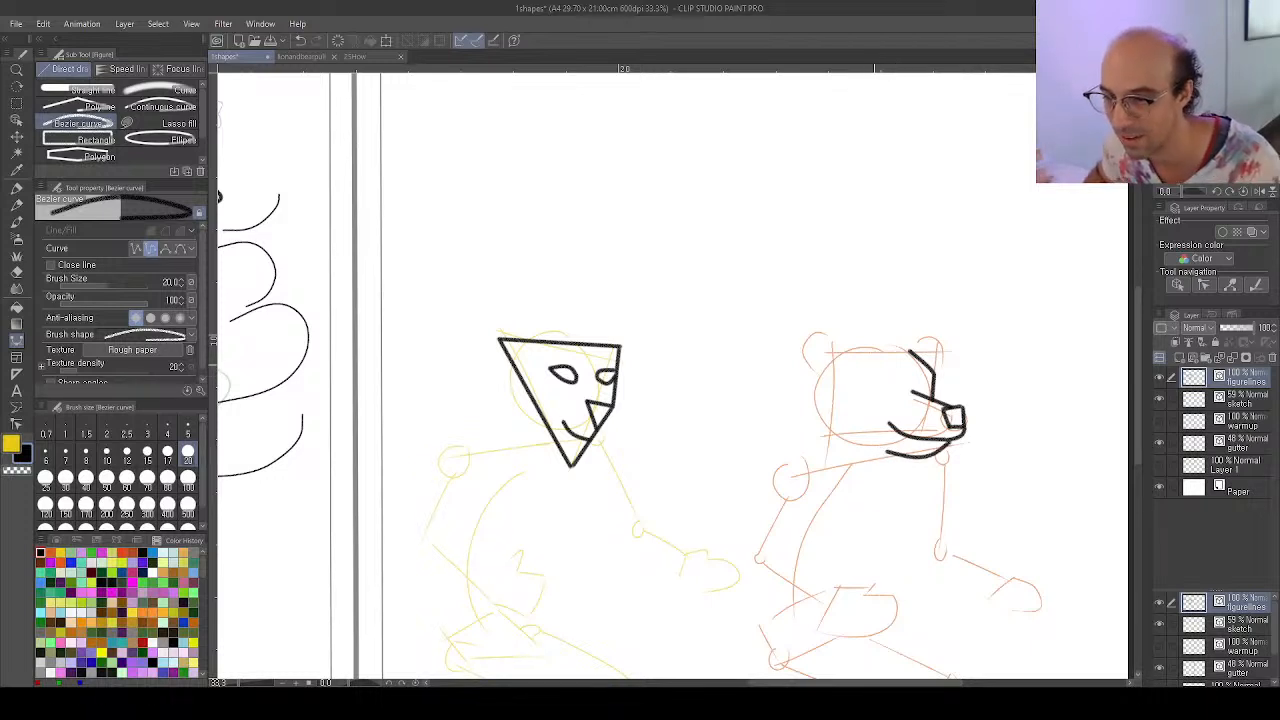
Ink two rounded ears on top of the orange figure's head and trim the brow line's upper end beside the right ear
click(848, 352)
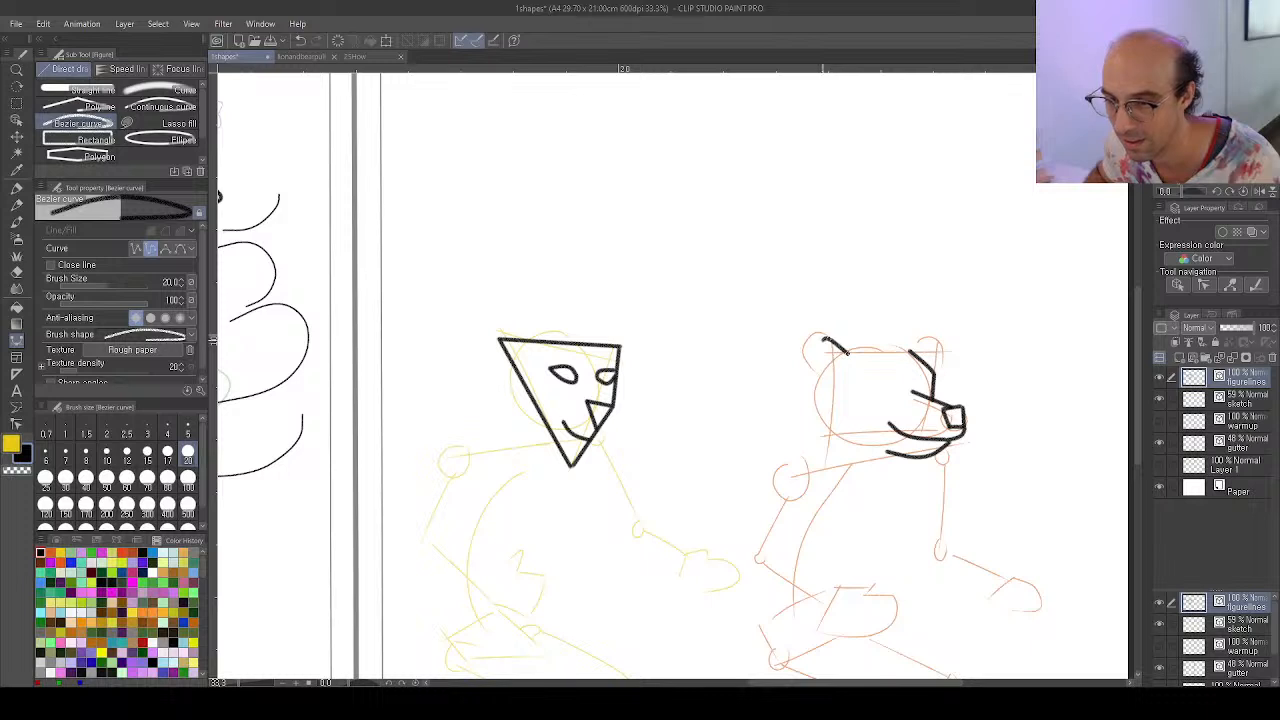
click(803, 362)
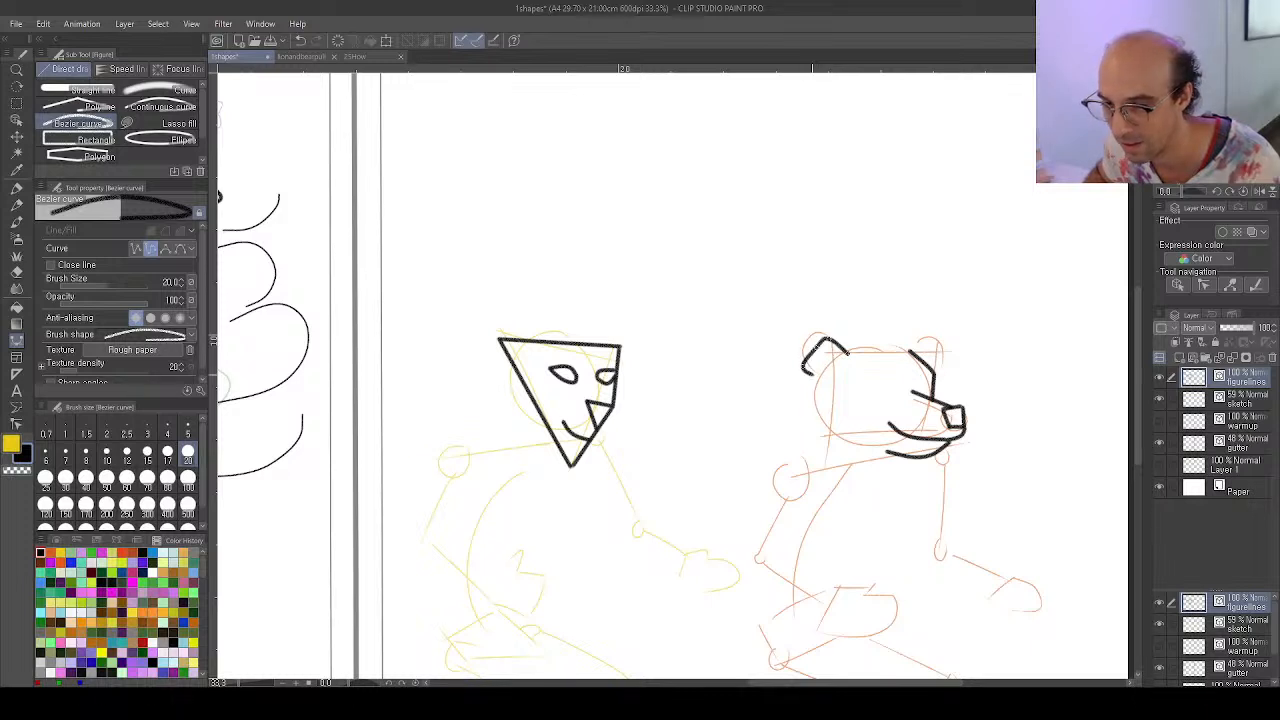
double_click(824, 382)
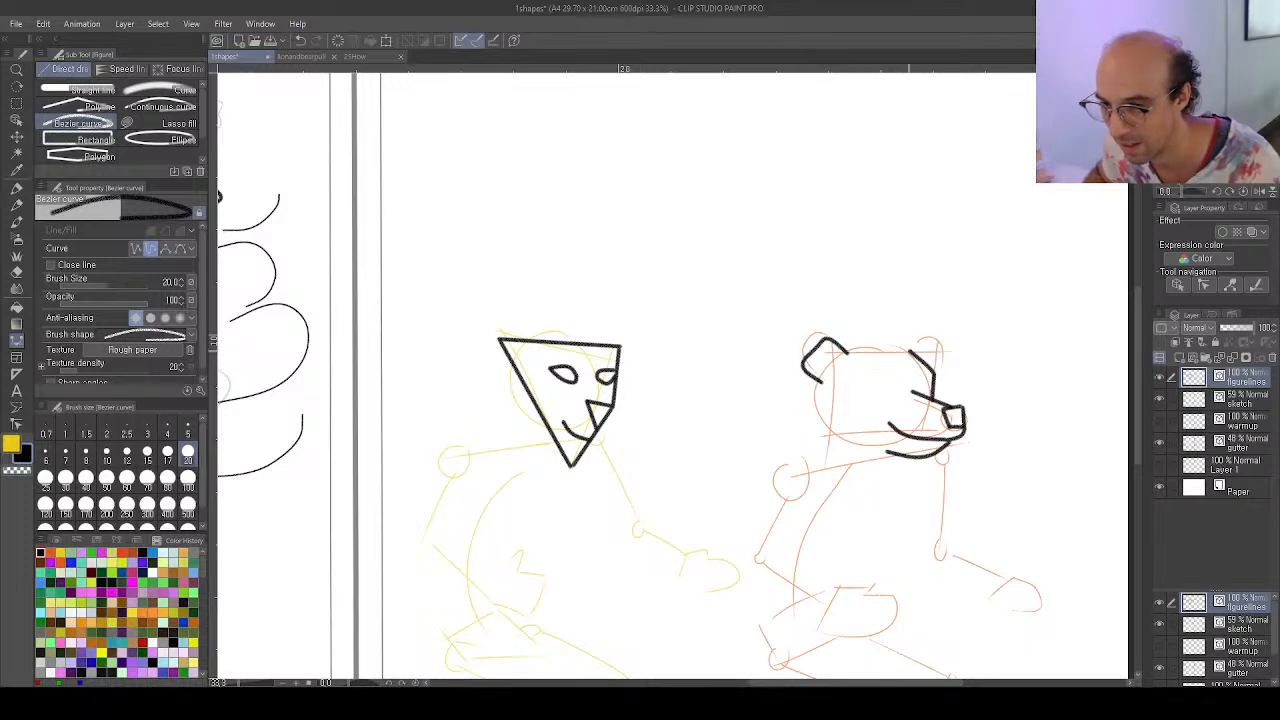
click(900, 351)
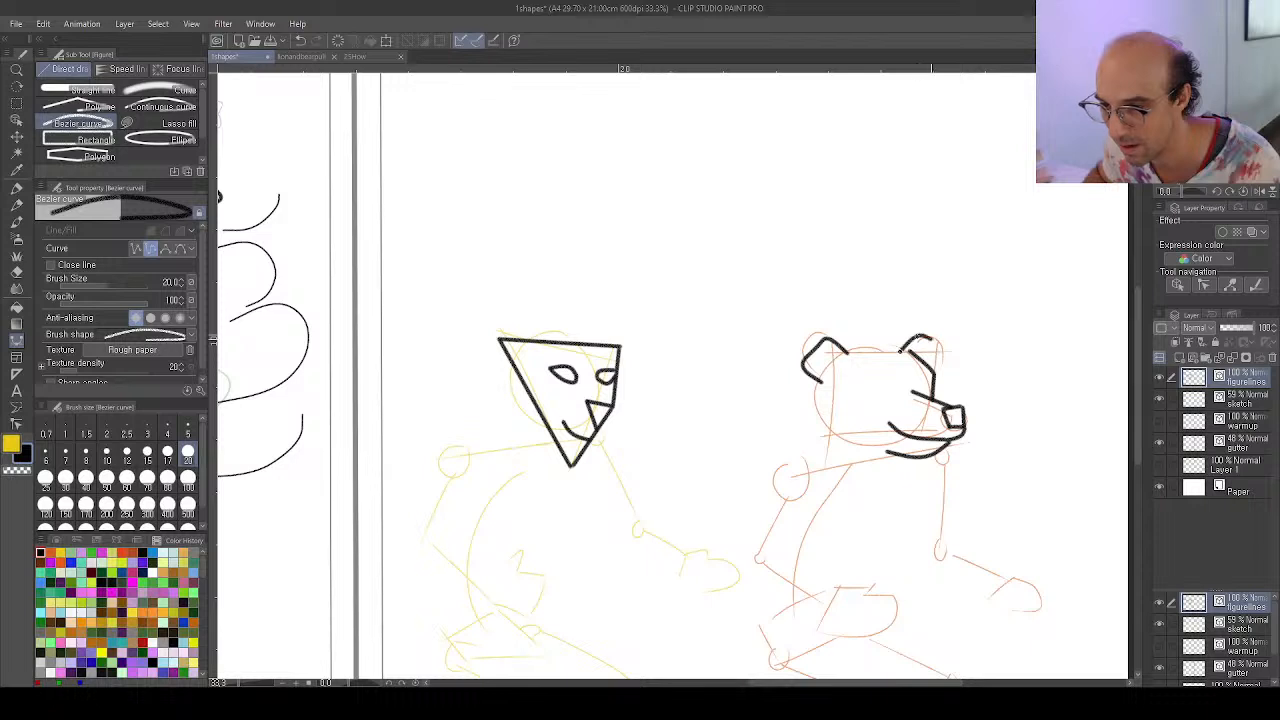
click(921, 337)
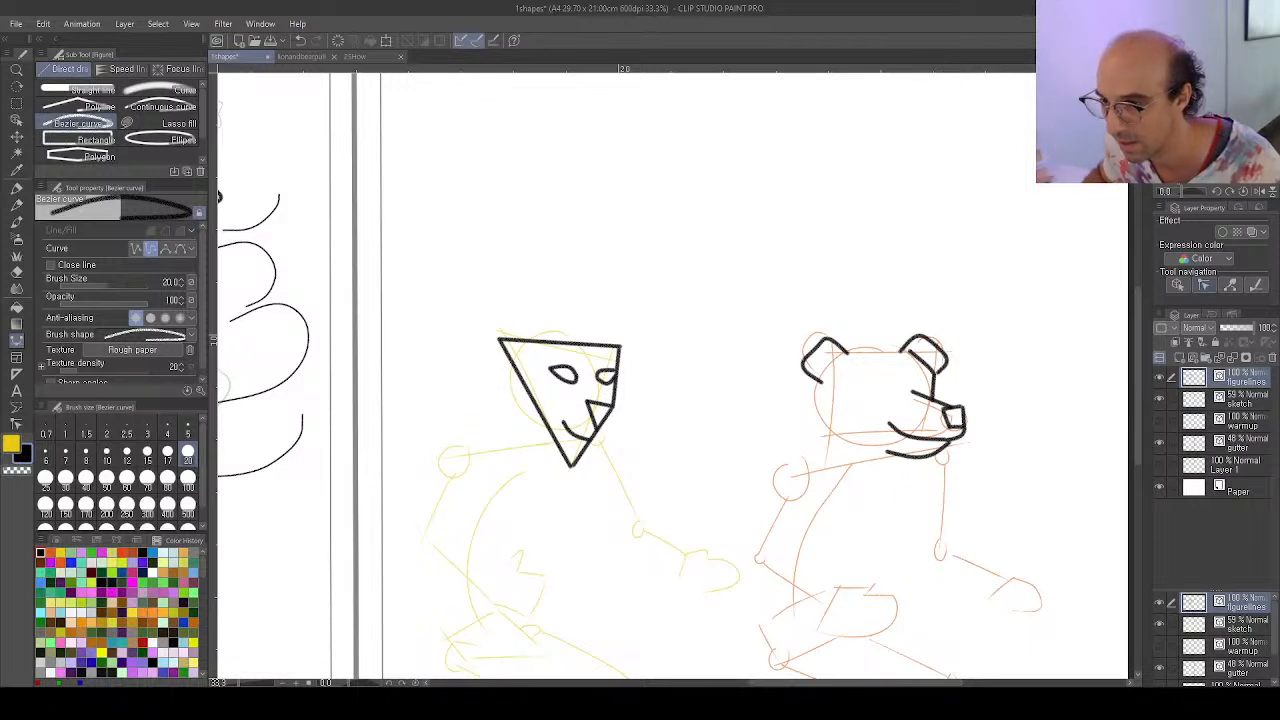
key(y)
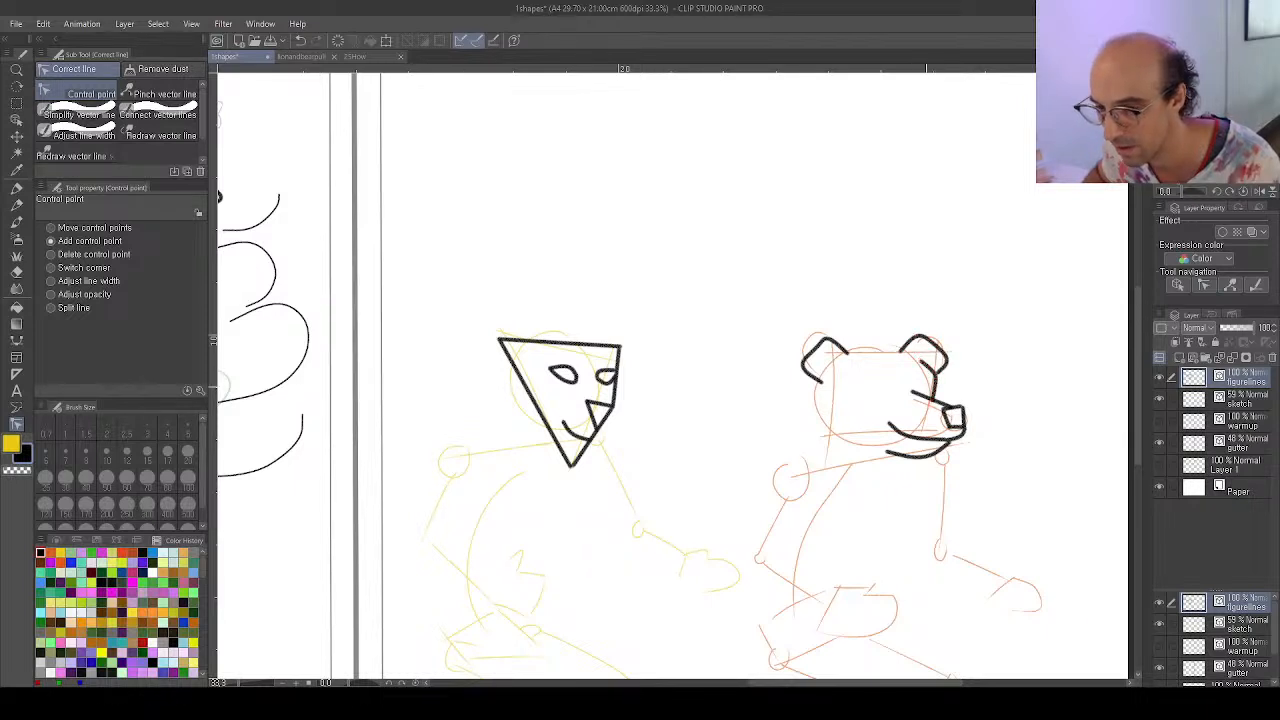
Ink the crown between the two ears and the curved back of the head running down along the jaw to the chin
key(u)
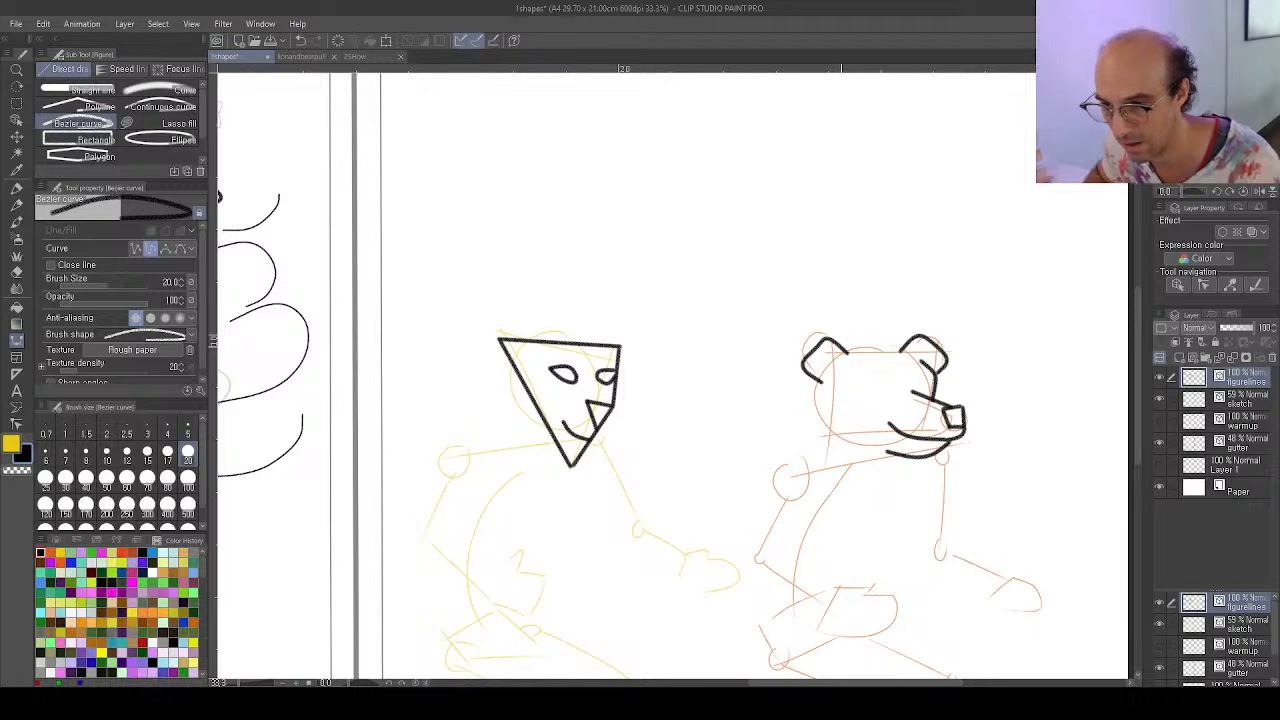
drag(840, 346, 907, 342)
double_click(905, 342)
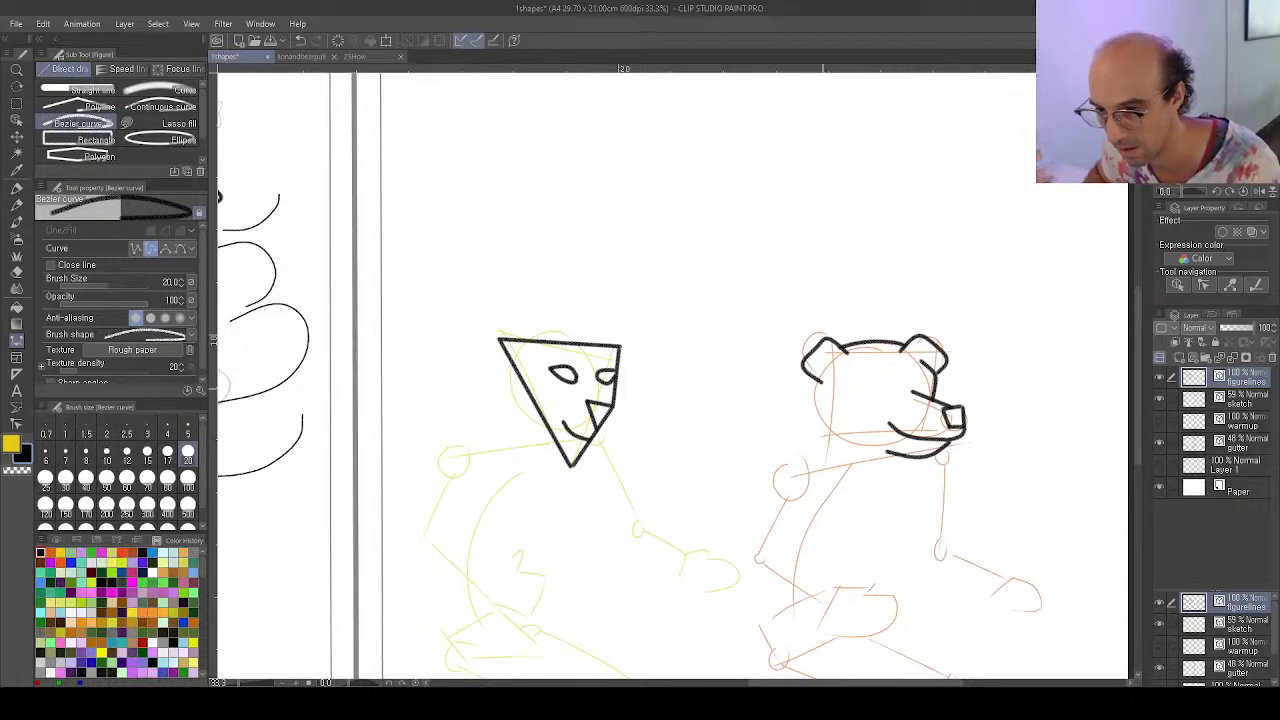
mouse_move(815, 388)
mouse_down()
mouse_move(832, 439)
mouse_move(886, 455)
mouse_up()
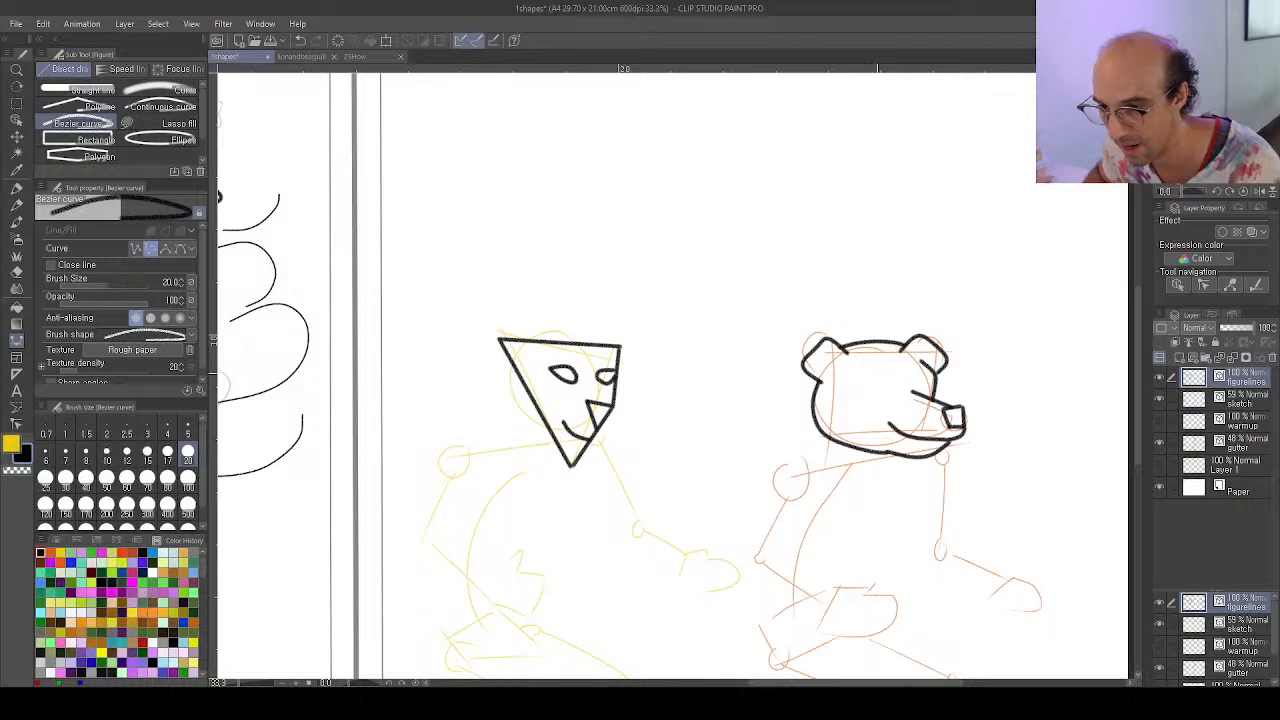
Shorten the inner end of the snout's top line with the Control point tool so it starts nearer the brow line
key(y)
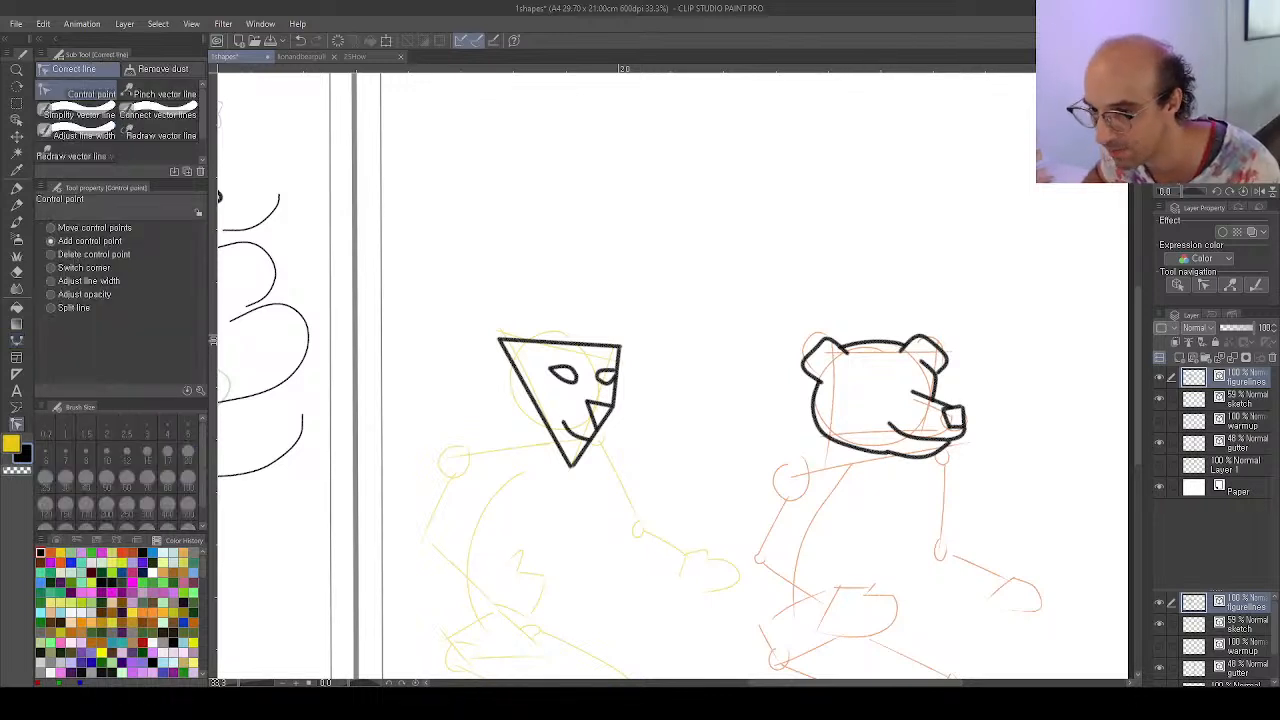
drag(915, 392, 921, 397)
click(937, 384)
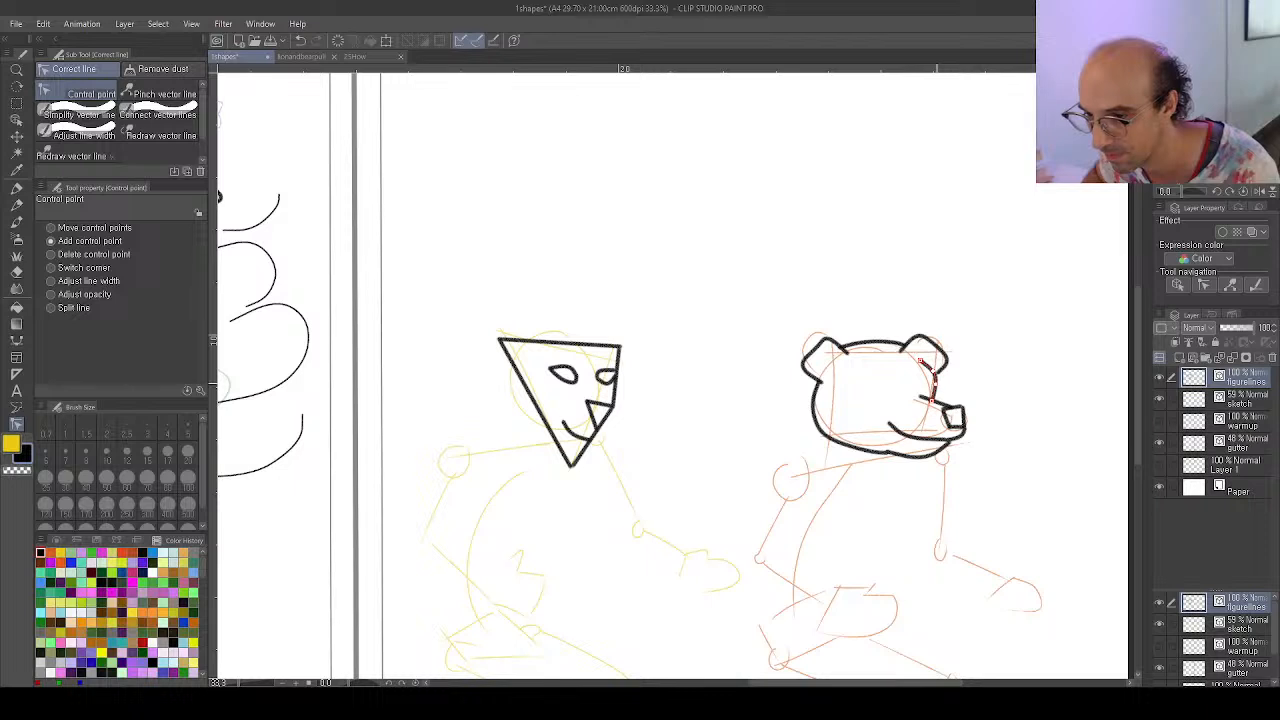
key(u)
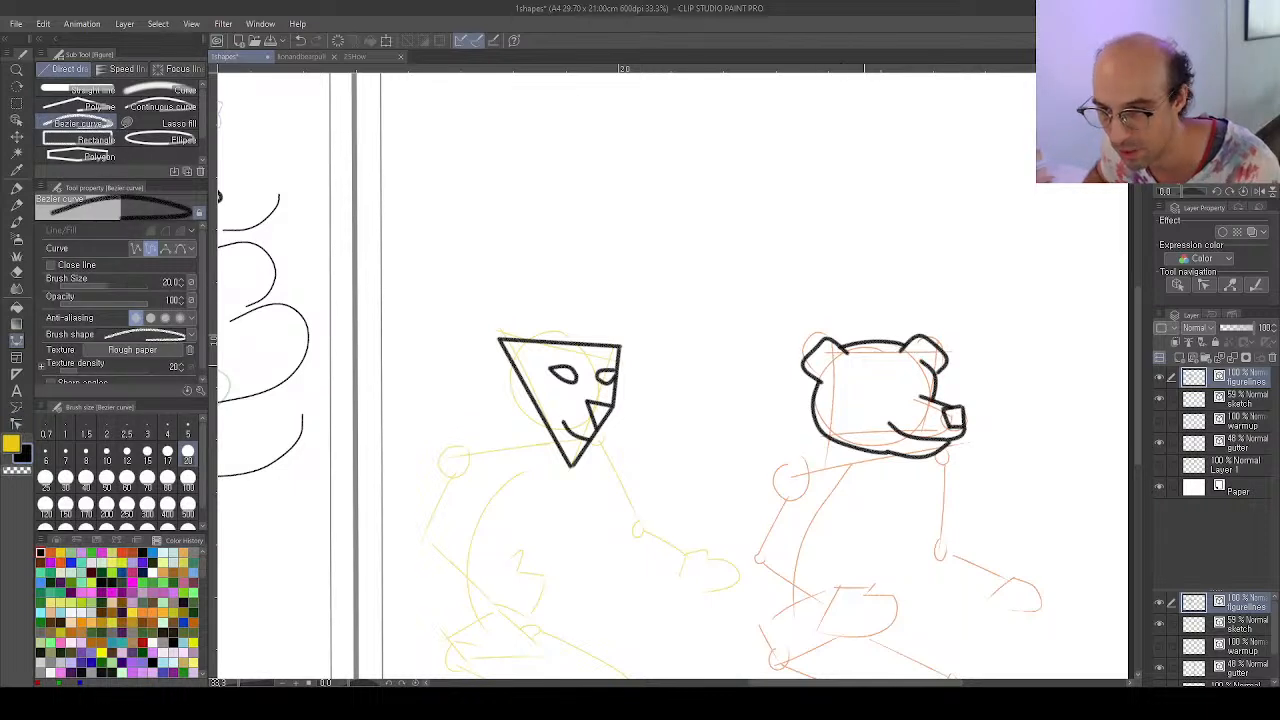
key(y)
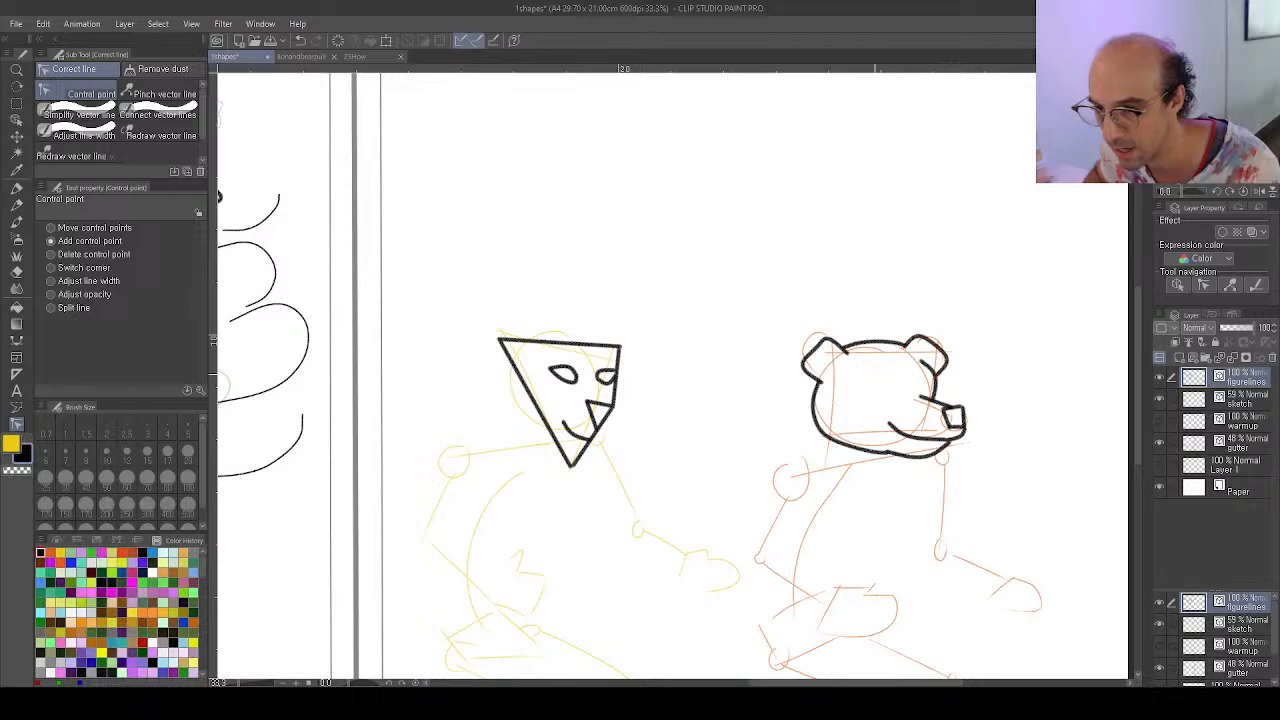
Draw two blocky eyes with curved upper edges on the bear head using the Bezier curve and reshape them into slanted forms
key(u)
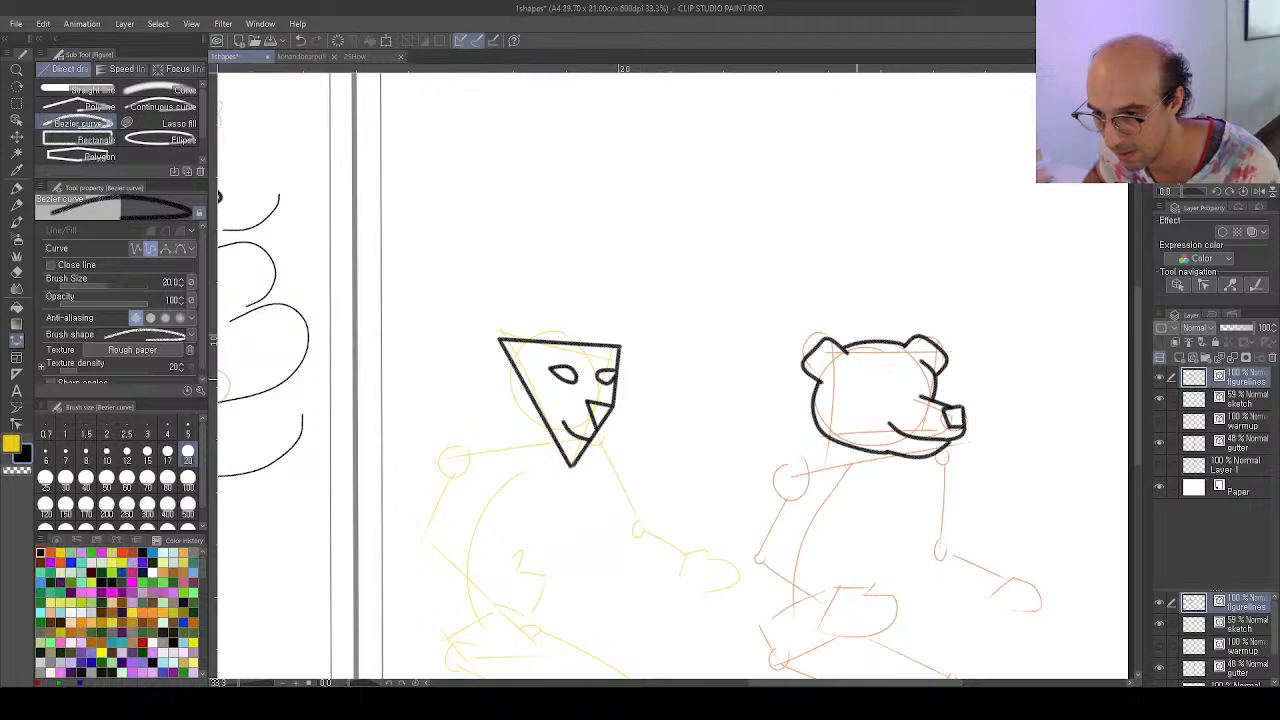
drag(852, 377, 921, 368)
double_click(874, 366)
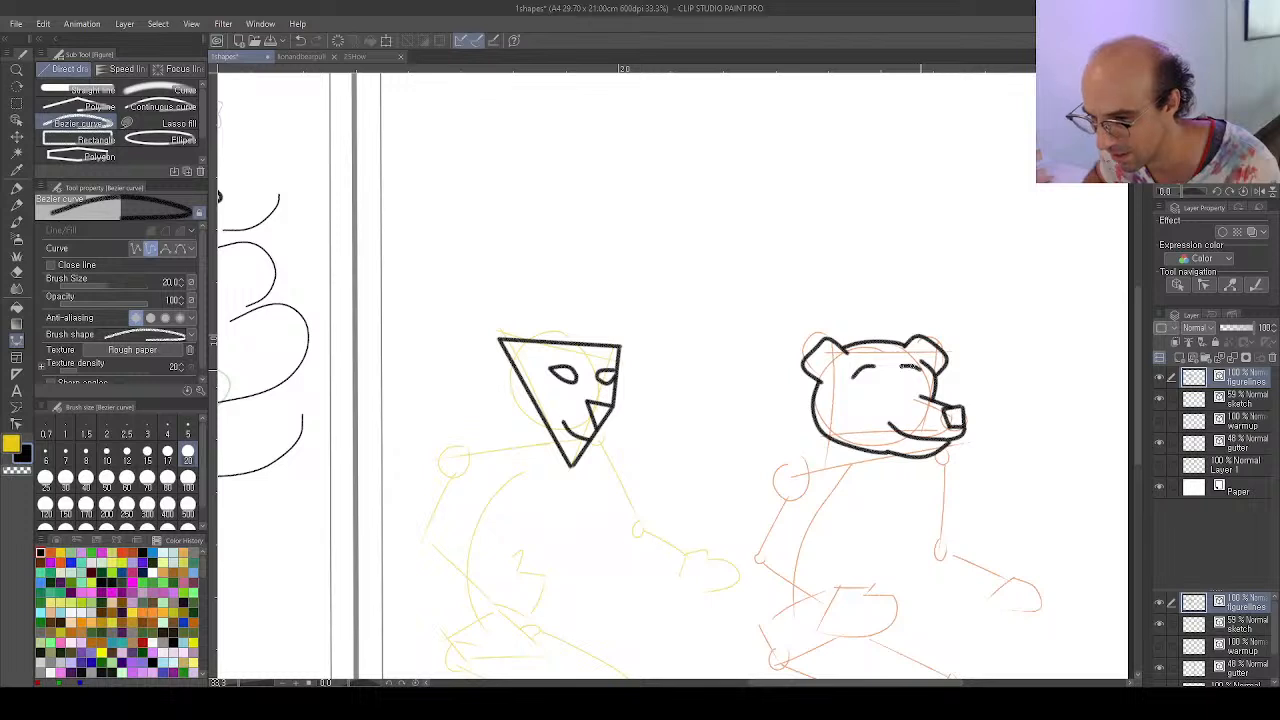
double_click(922, 368)
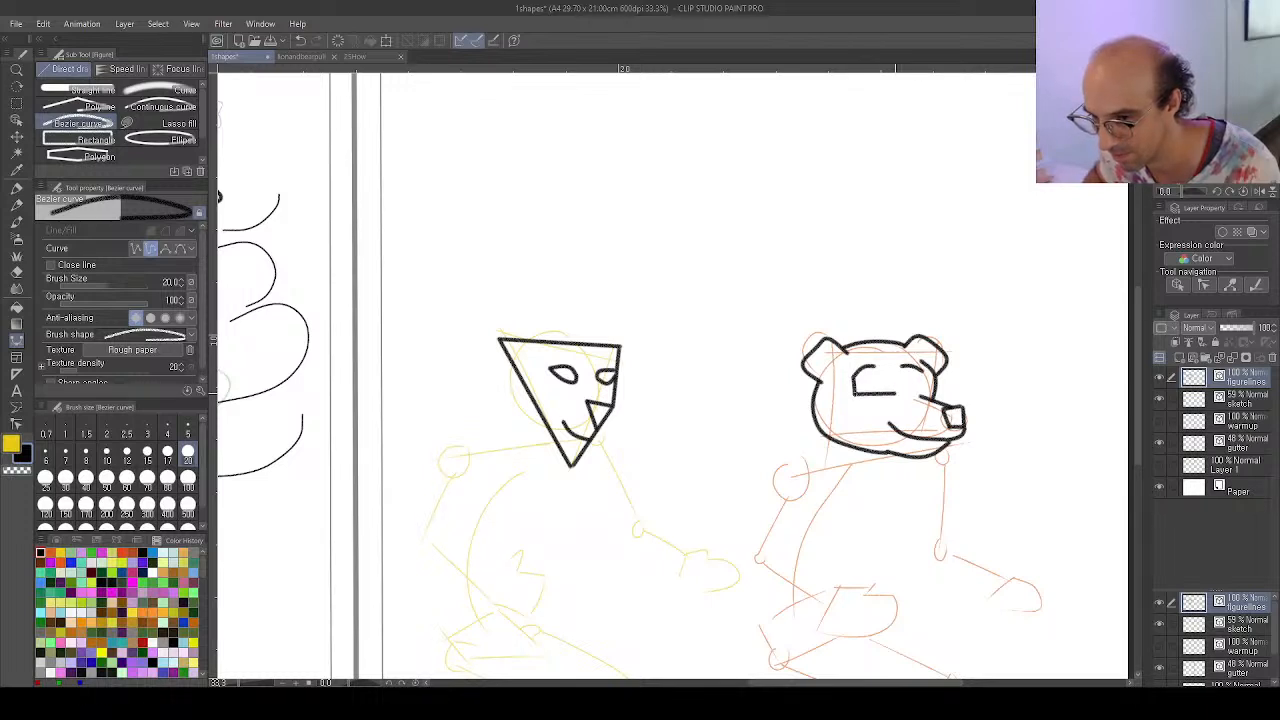
drag(858, 392, 880, 367)
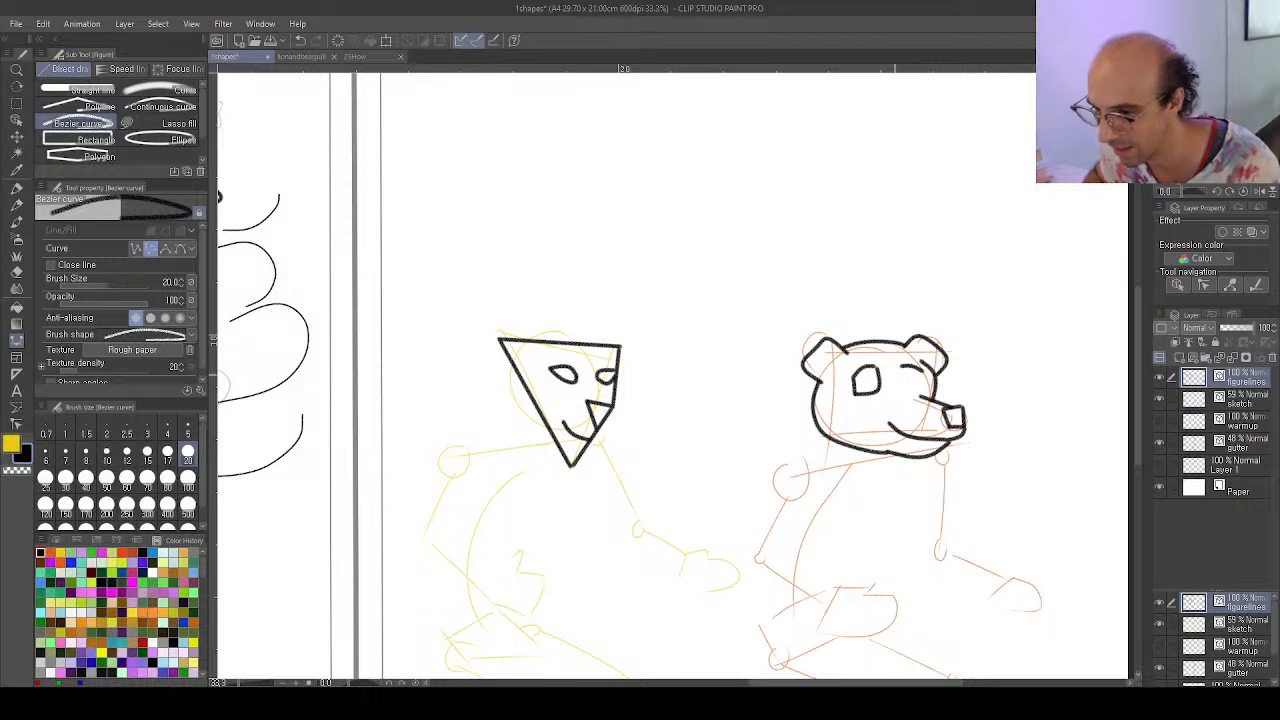
drag(903, 370, 903, 391)
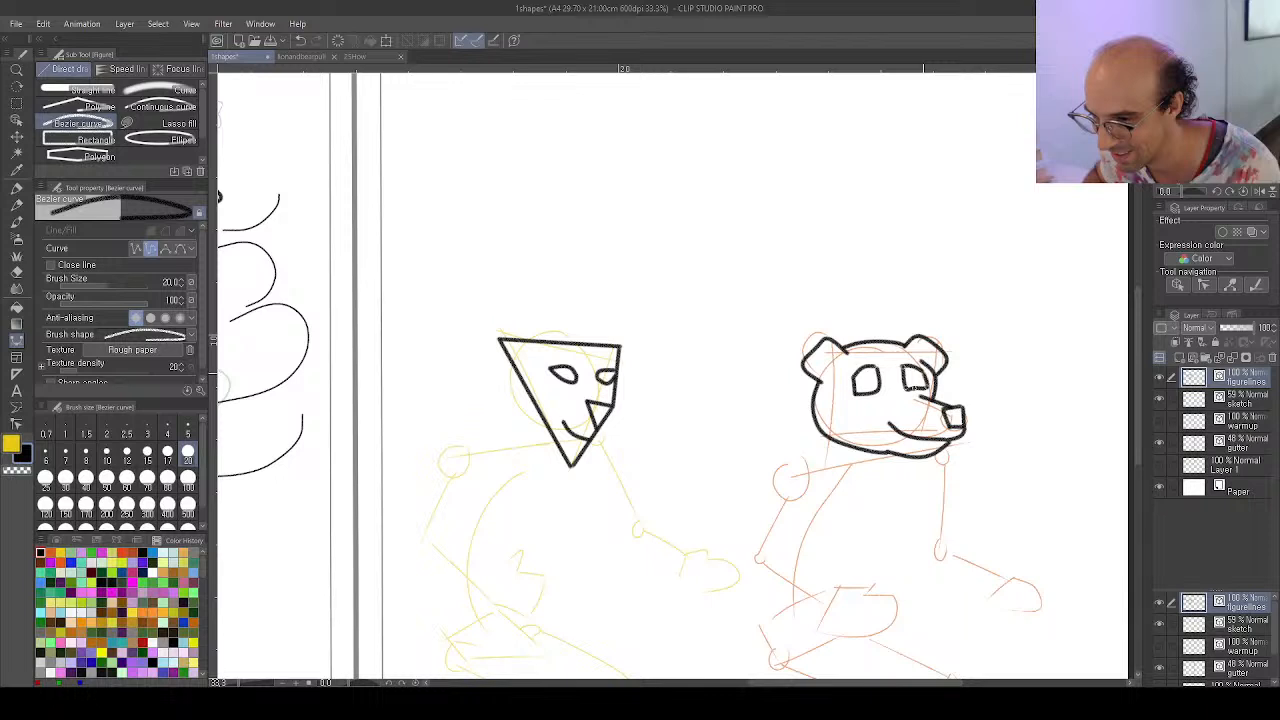
key(y)
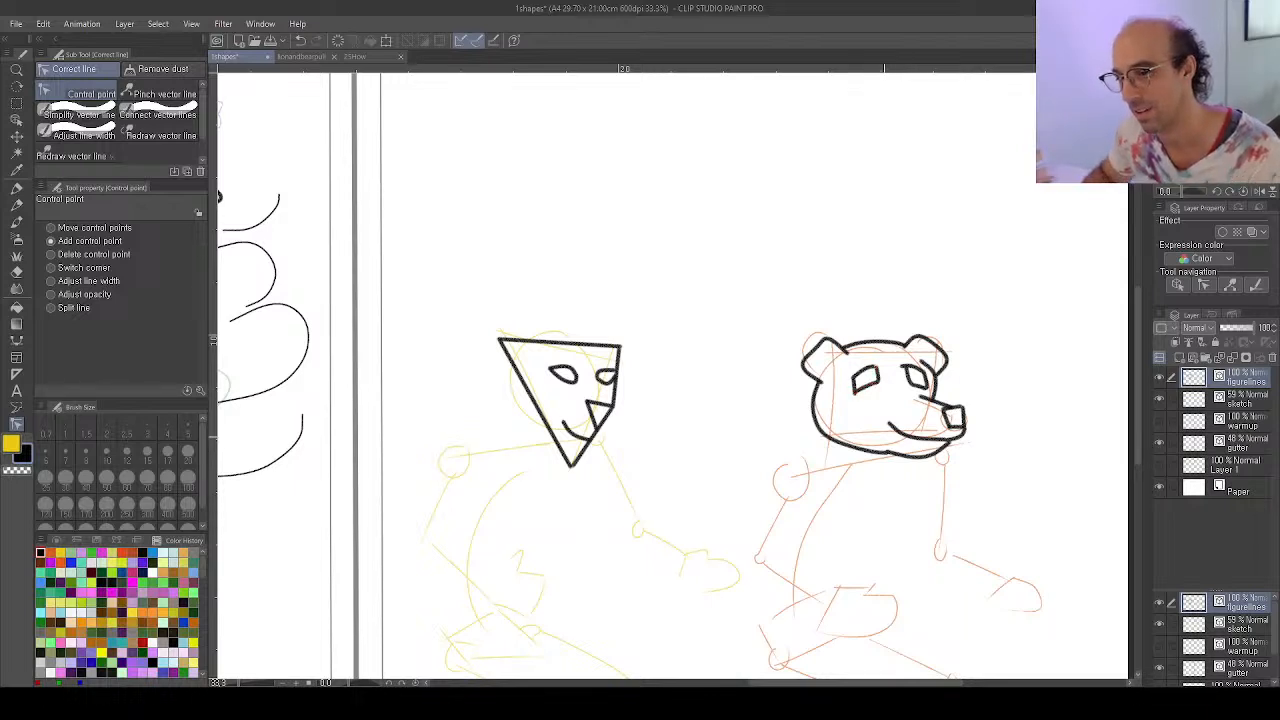
Select the bear's left-hand eye, rotate it about 14 degrees clockwise and clear the selection
key(m)
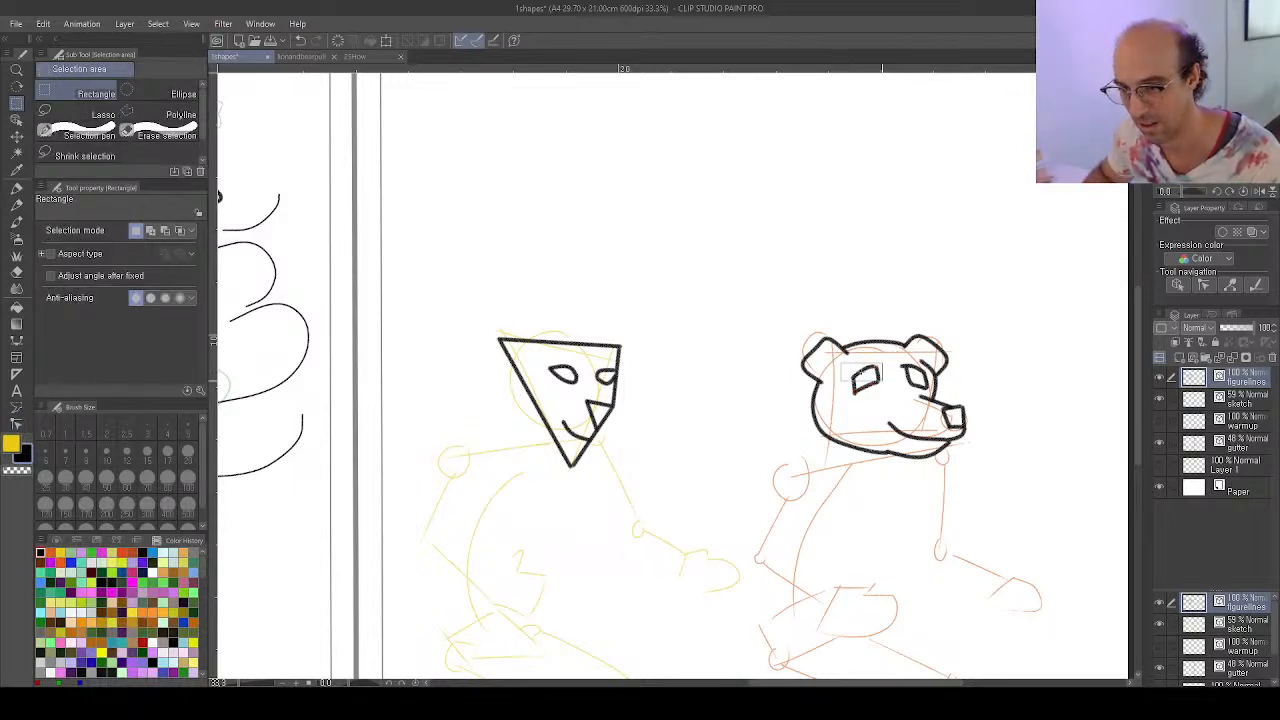
drag(840, 362, 894, 404)
click(916, 422)
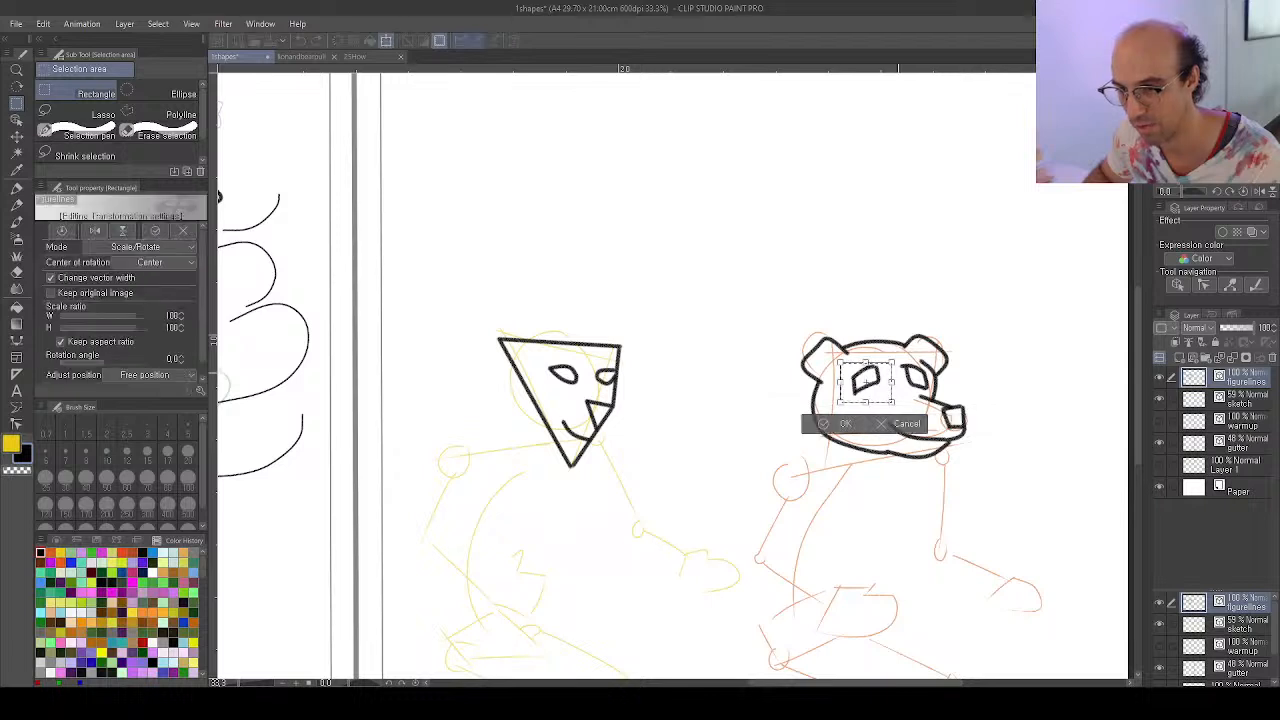
drag(898, 361, 905, 370)
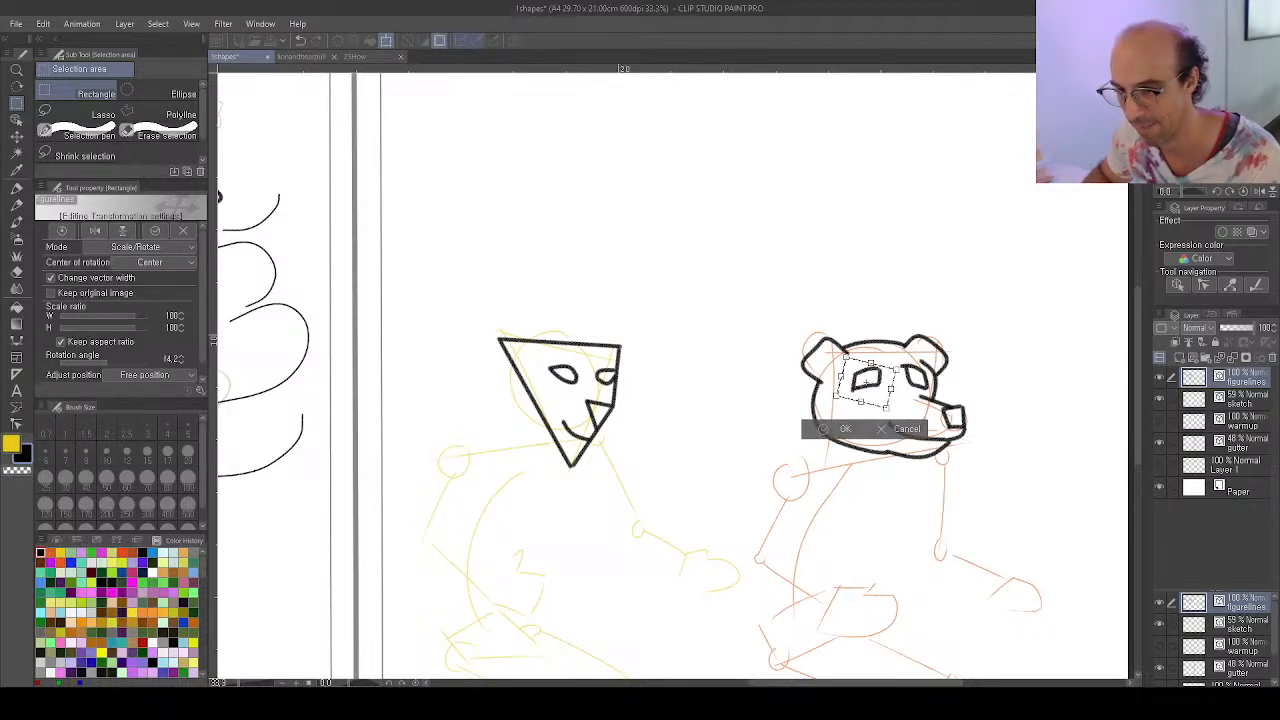
key(Return)
key(ctrl+d)
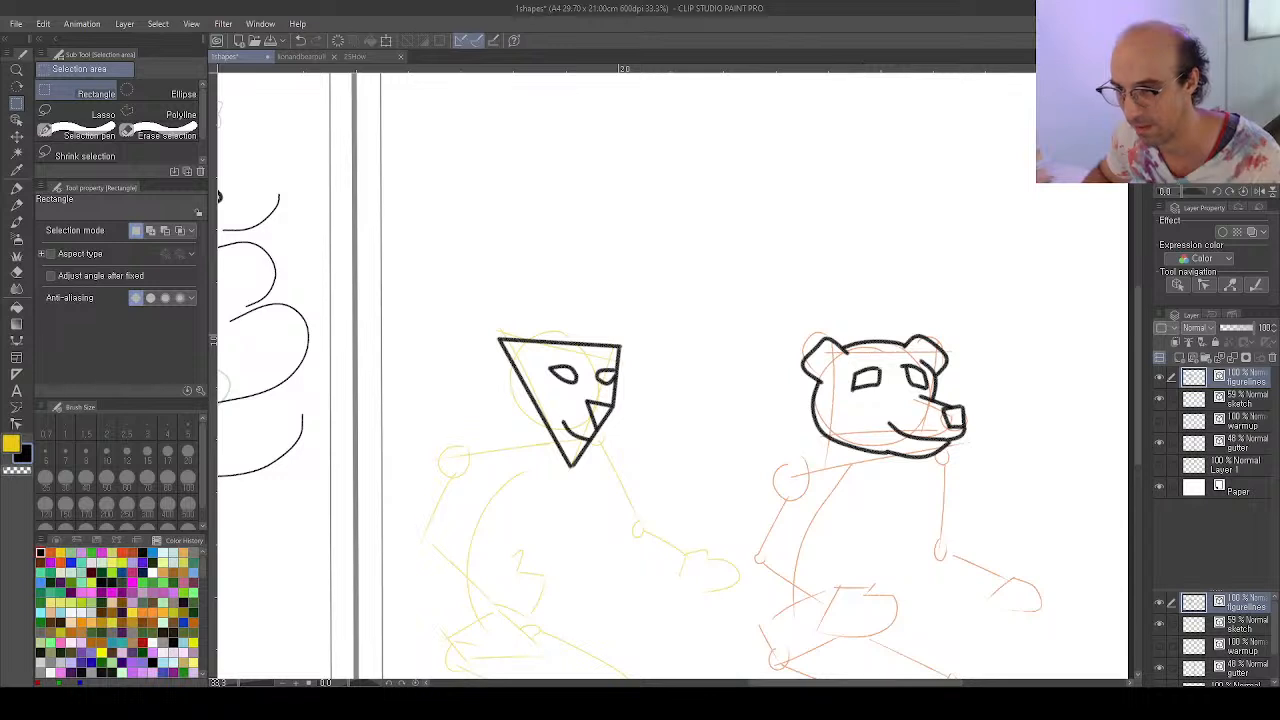
Select the lines of the bear's right-hand eye as objects and rotate them slightly counterclockwise, shifting the eye a little to the left
key(o)
click(916, 373)
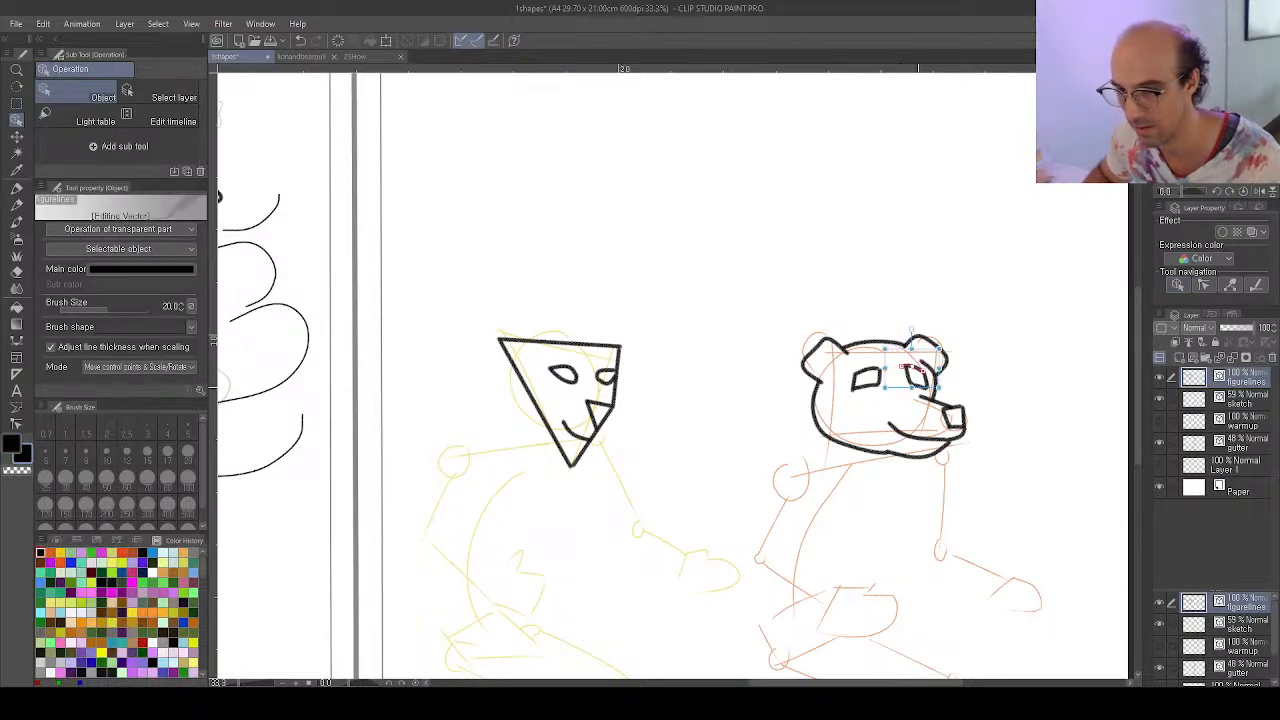
shift+click(913, 387)
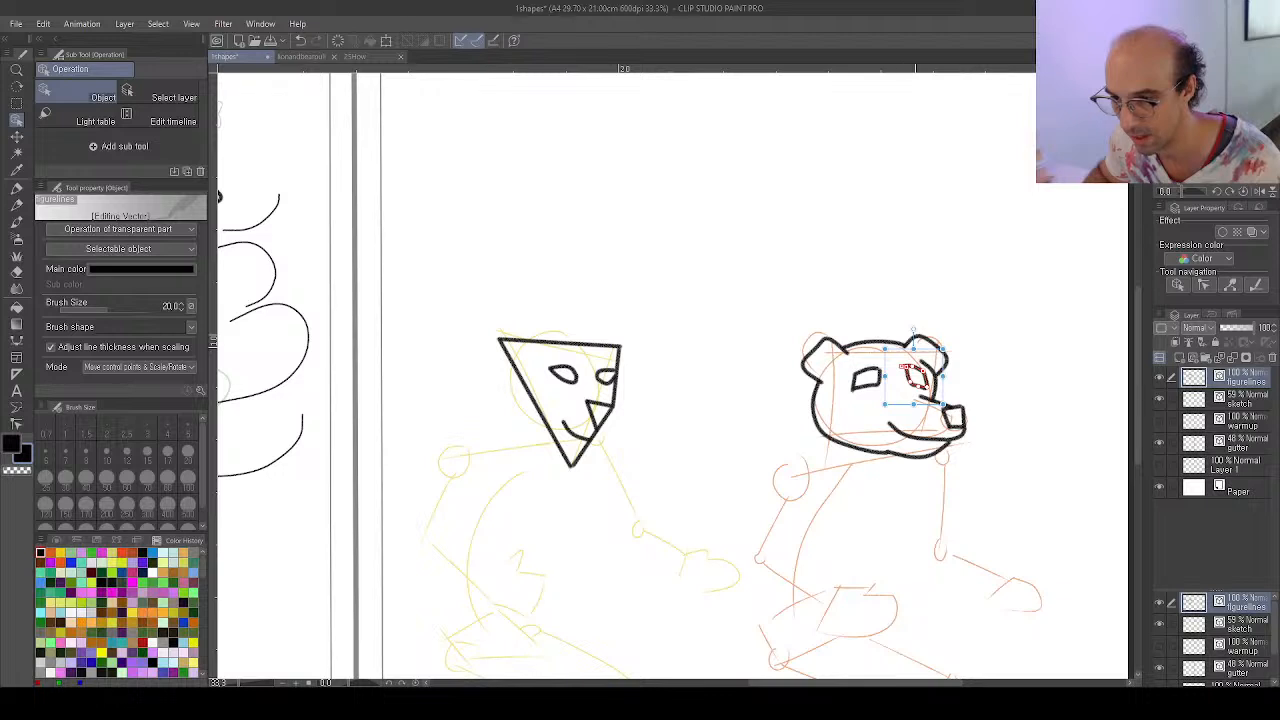
mouse_move(914, 330)
mouse_down()
mouse_move(925, 331)
mouse_move(912, 332)
mouse_up()
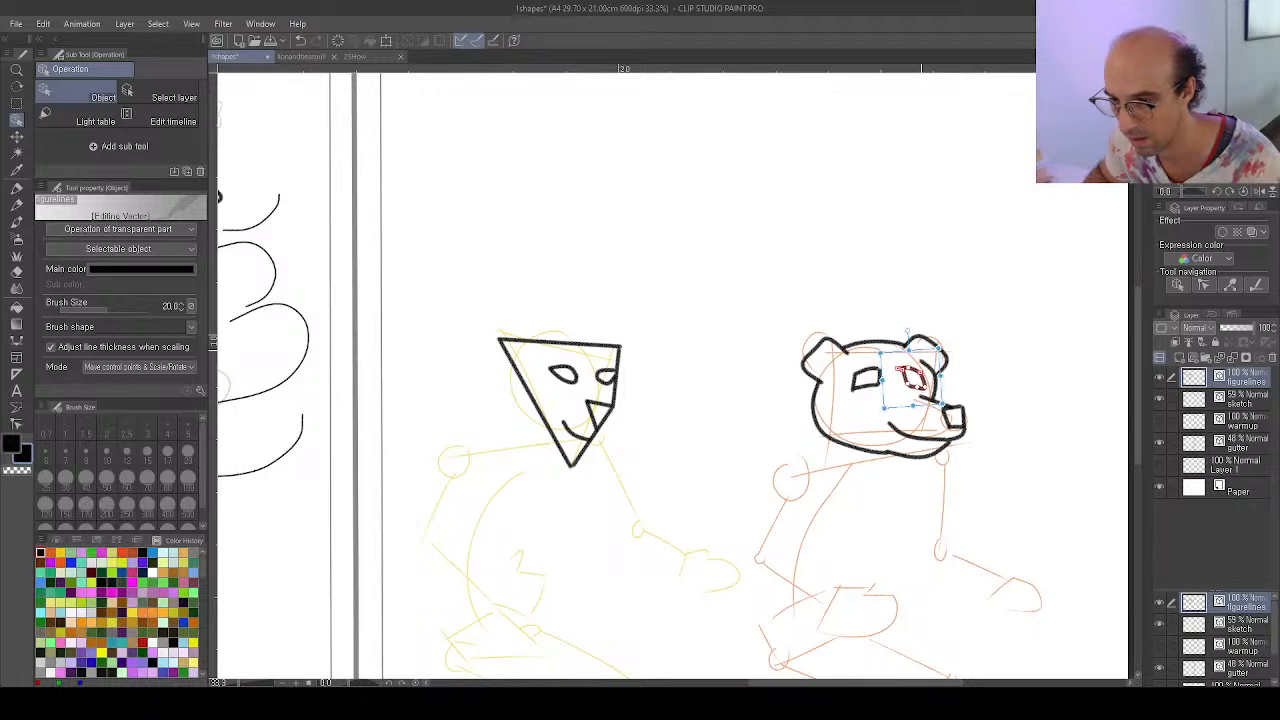
click(1026, 376)
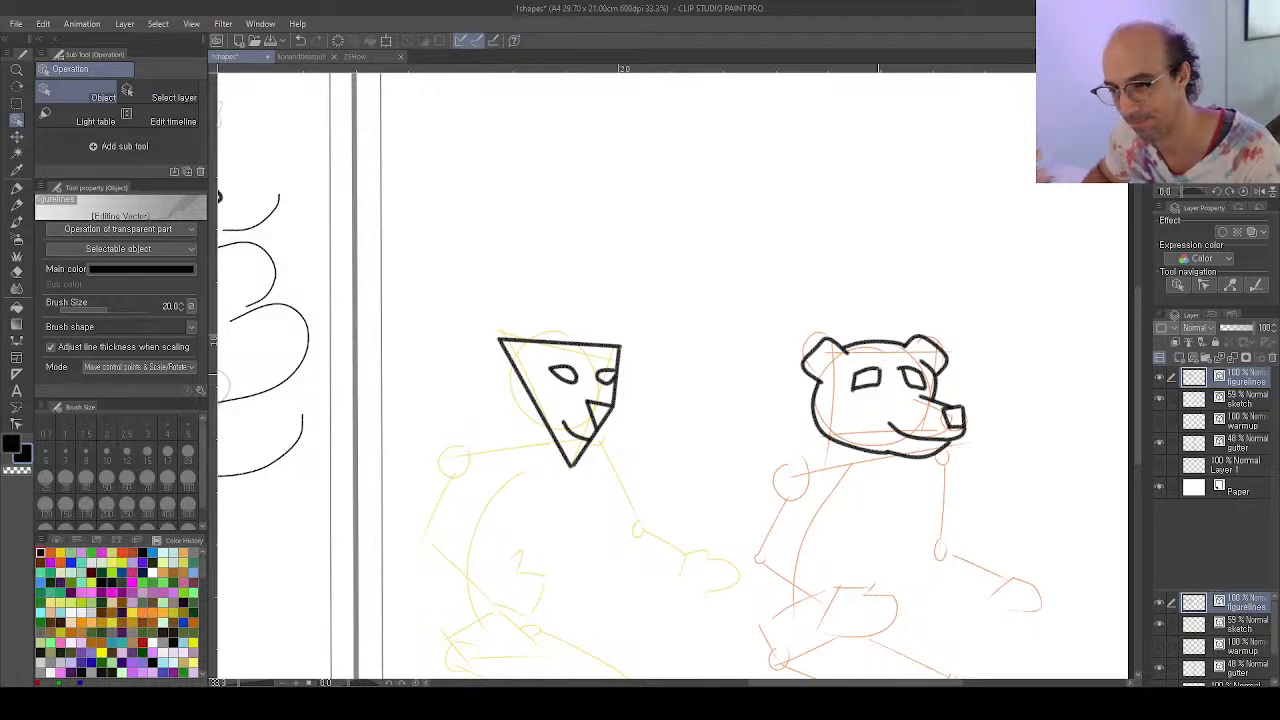
Select all lines of the bear's left-hand eye, shift it slightly toward the other eye and tilt it slightly clockwise
click(876, 370)
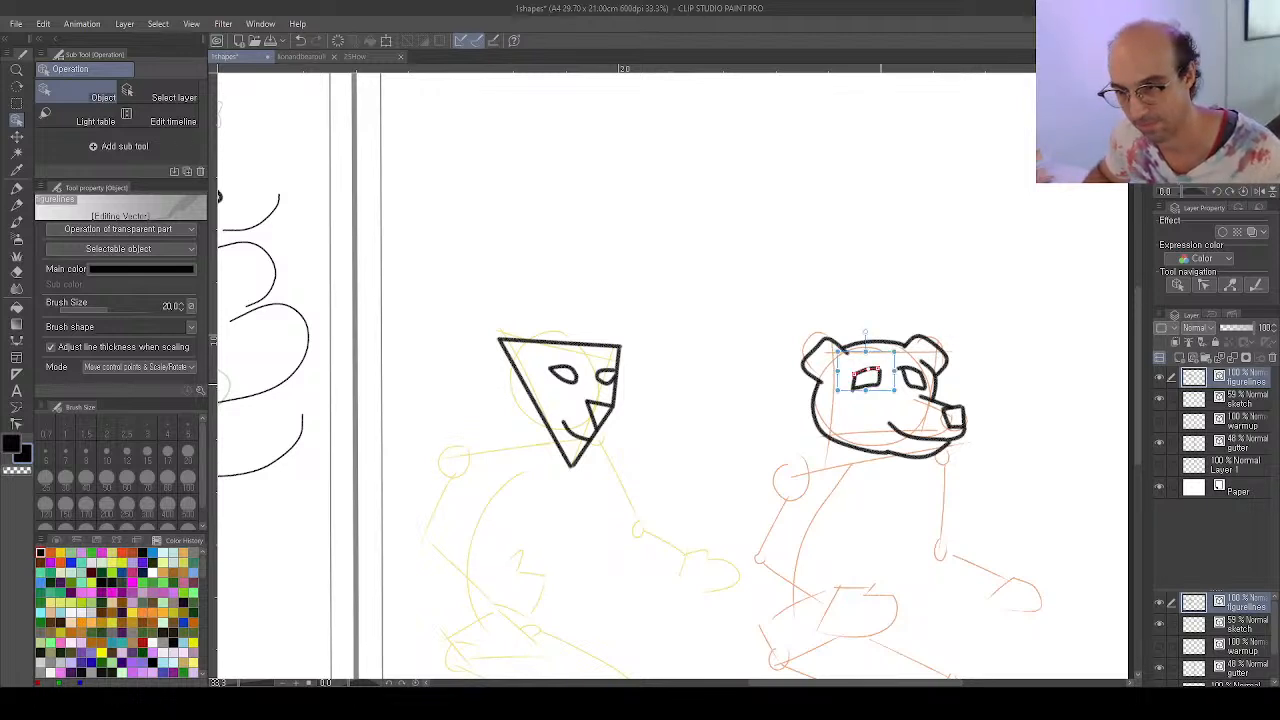
shift+click(868, 386)
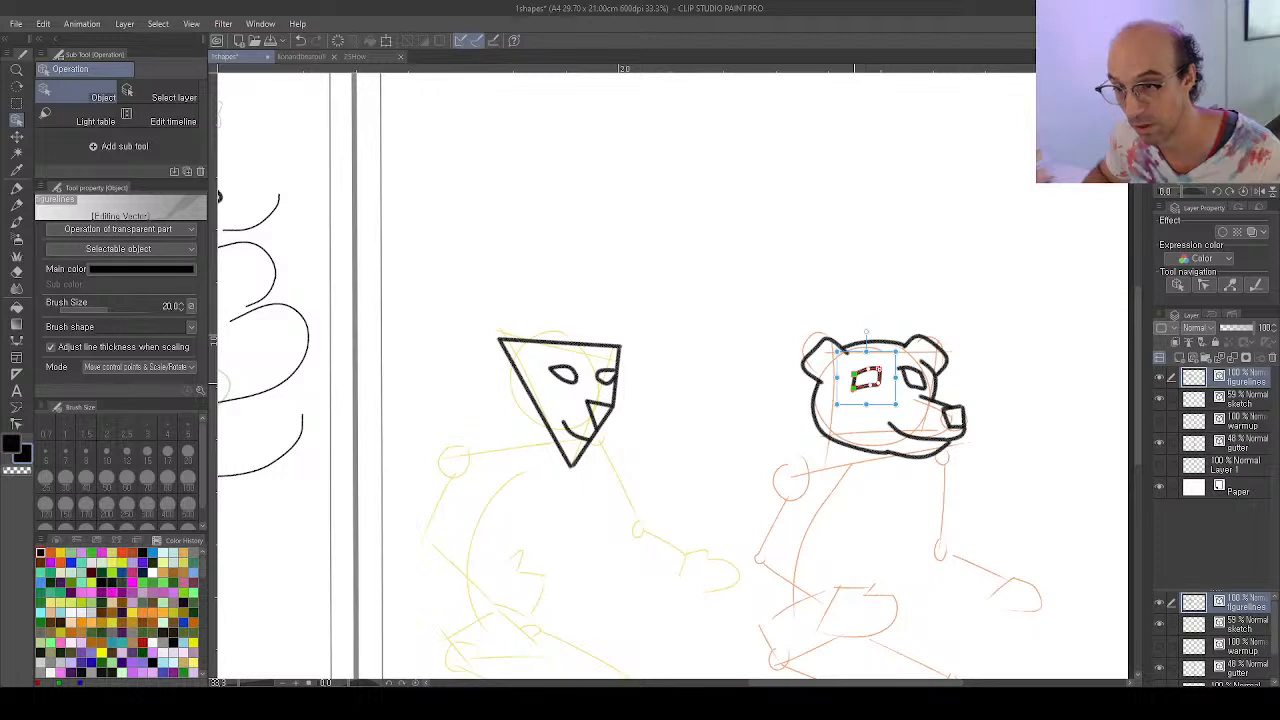
click(848, 402)
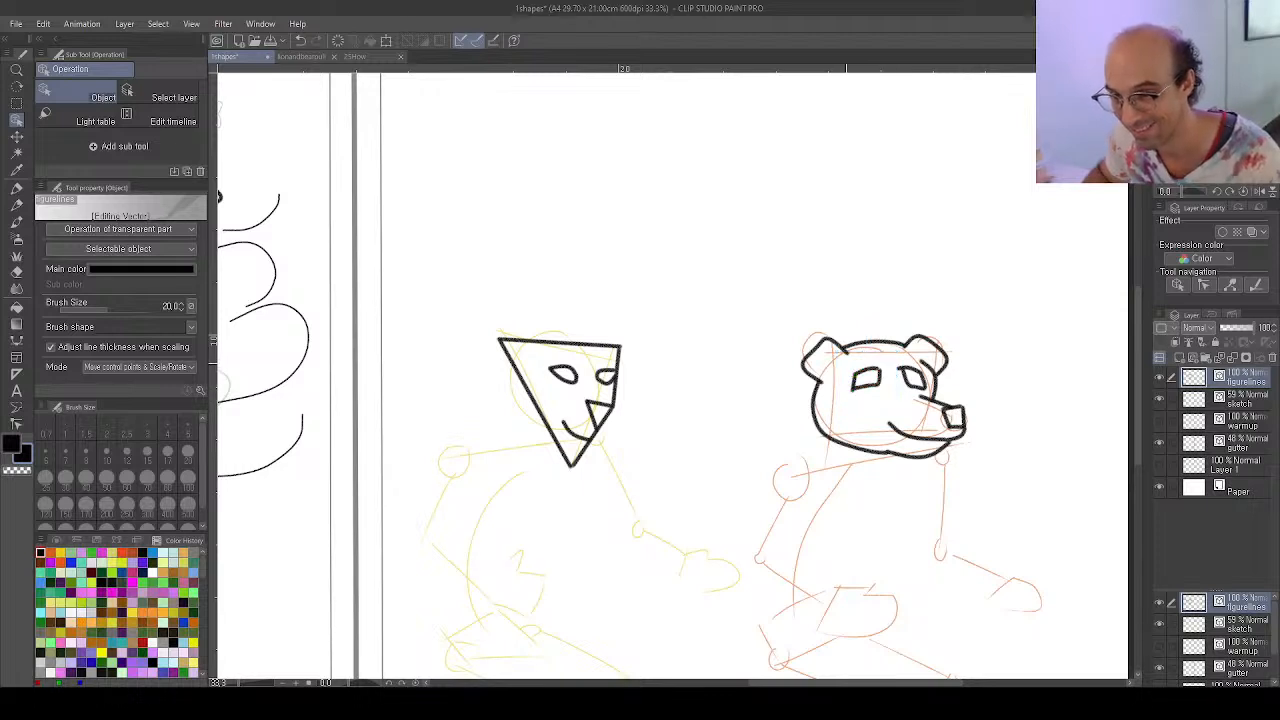
drag(844, 362, 888, 400)
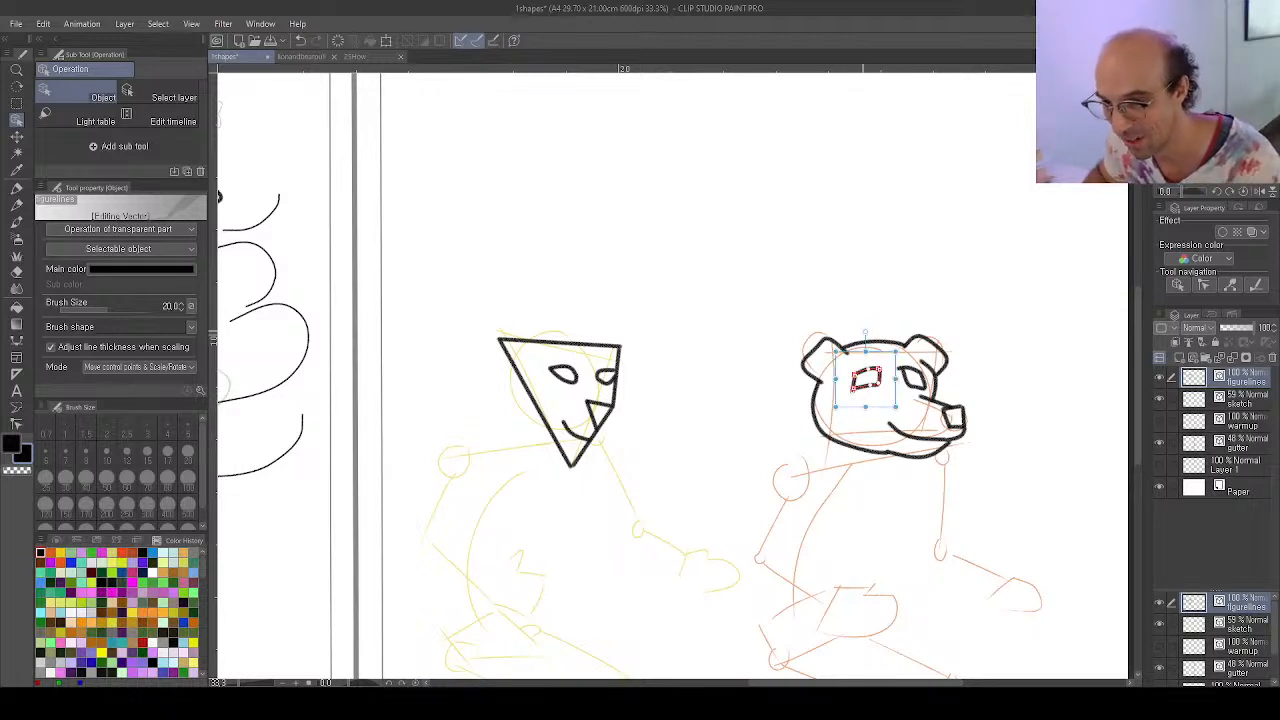
drag(877, 338, 892, 353)
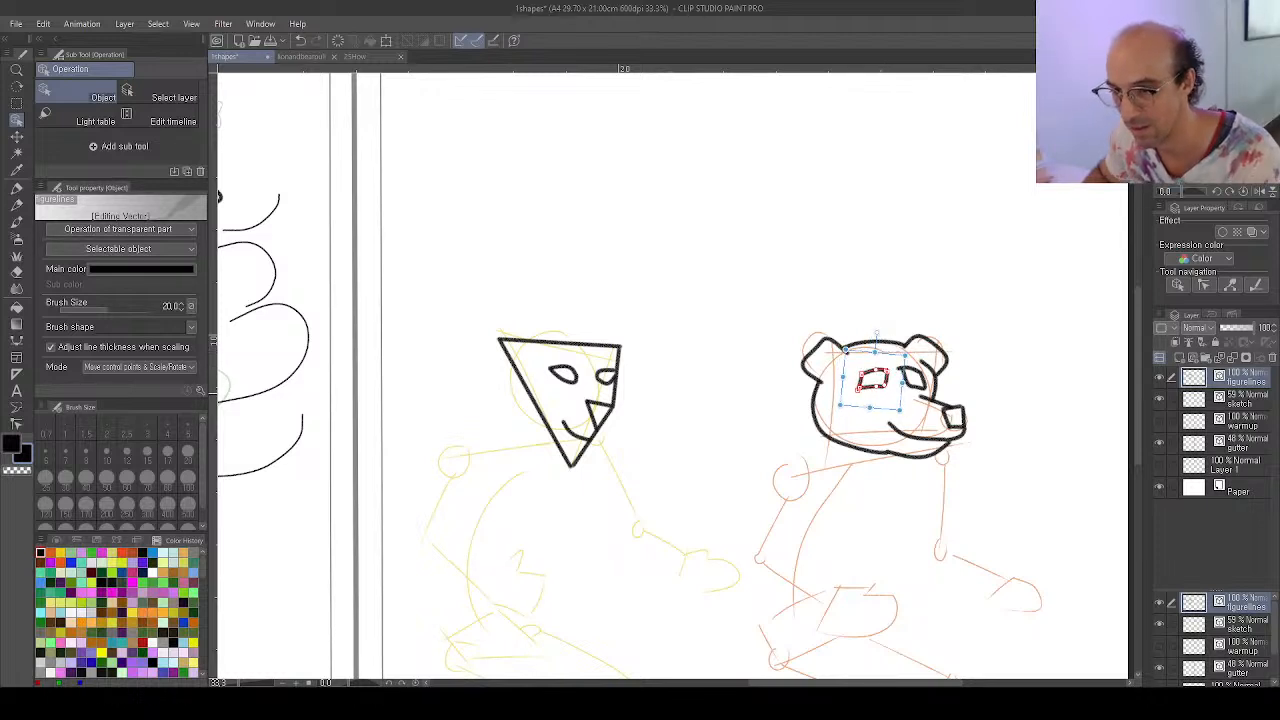
click(965, 340)
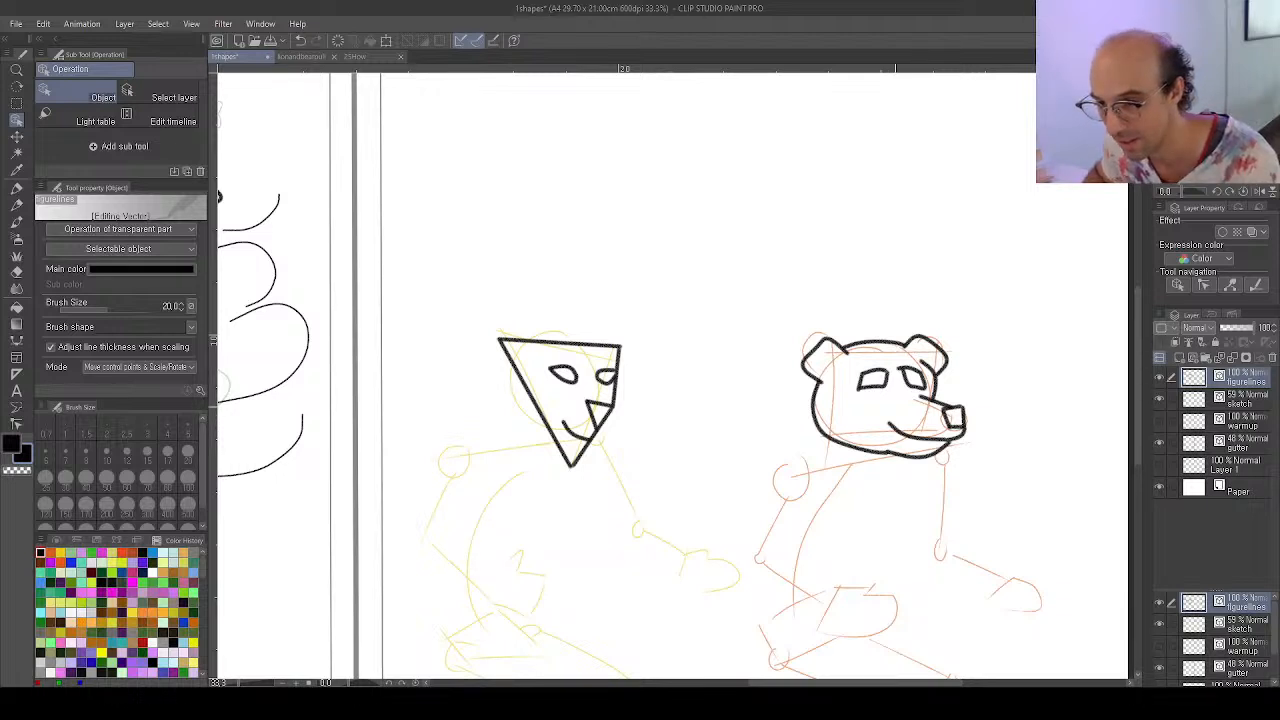
Draw jagged eyebrows above the bear's eyes and angular inner-ear shapes in both ears with the Pencil at size 20
key(p)
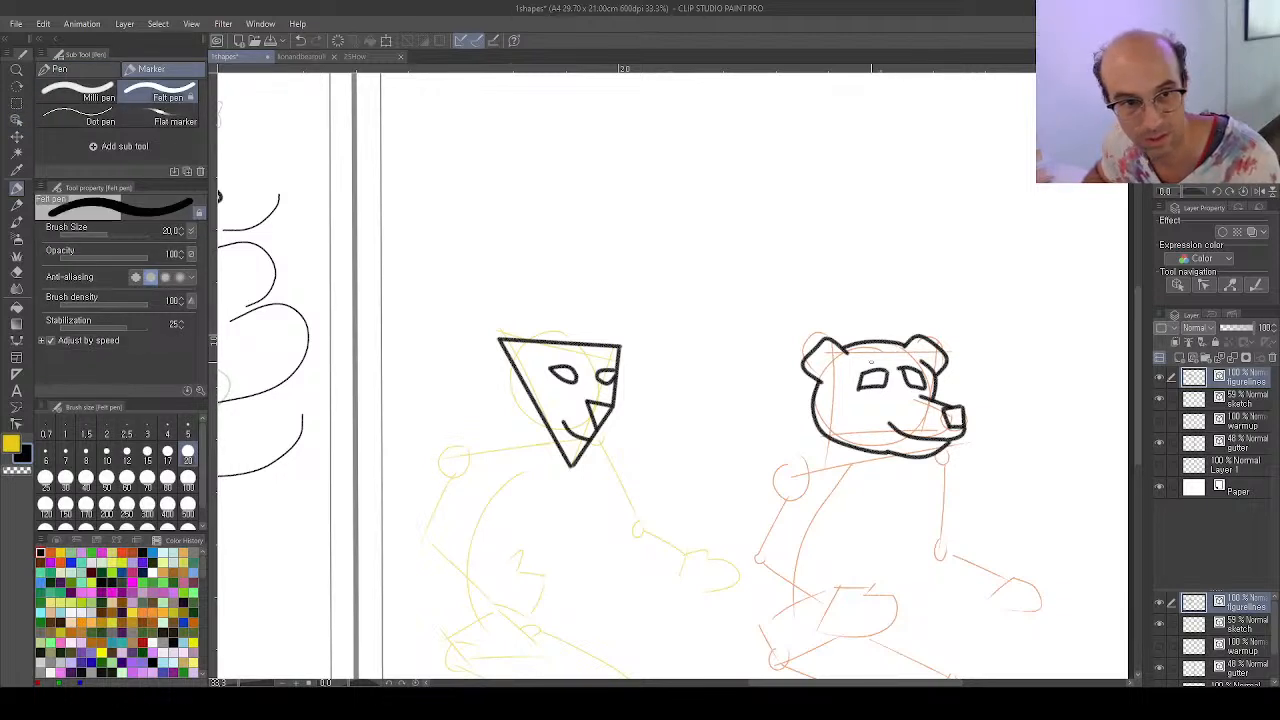
key(p)
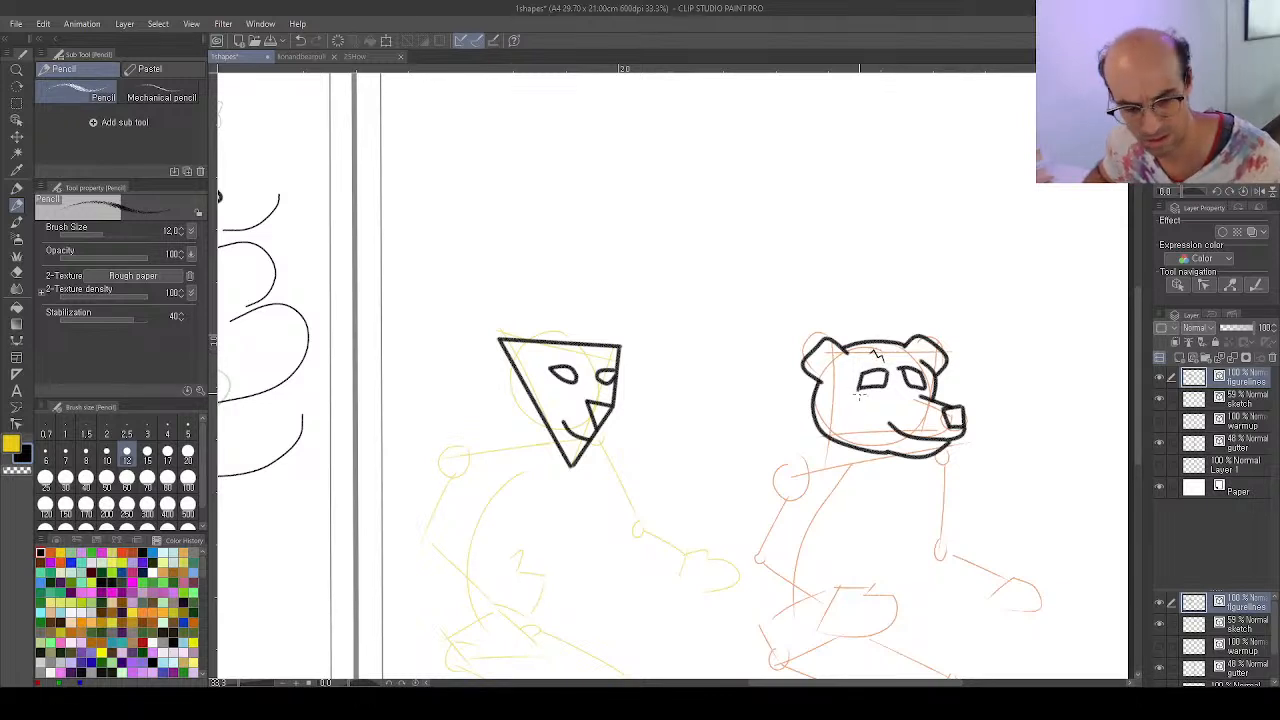
key(ctrl+z)
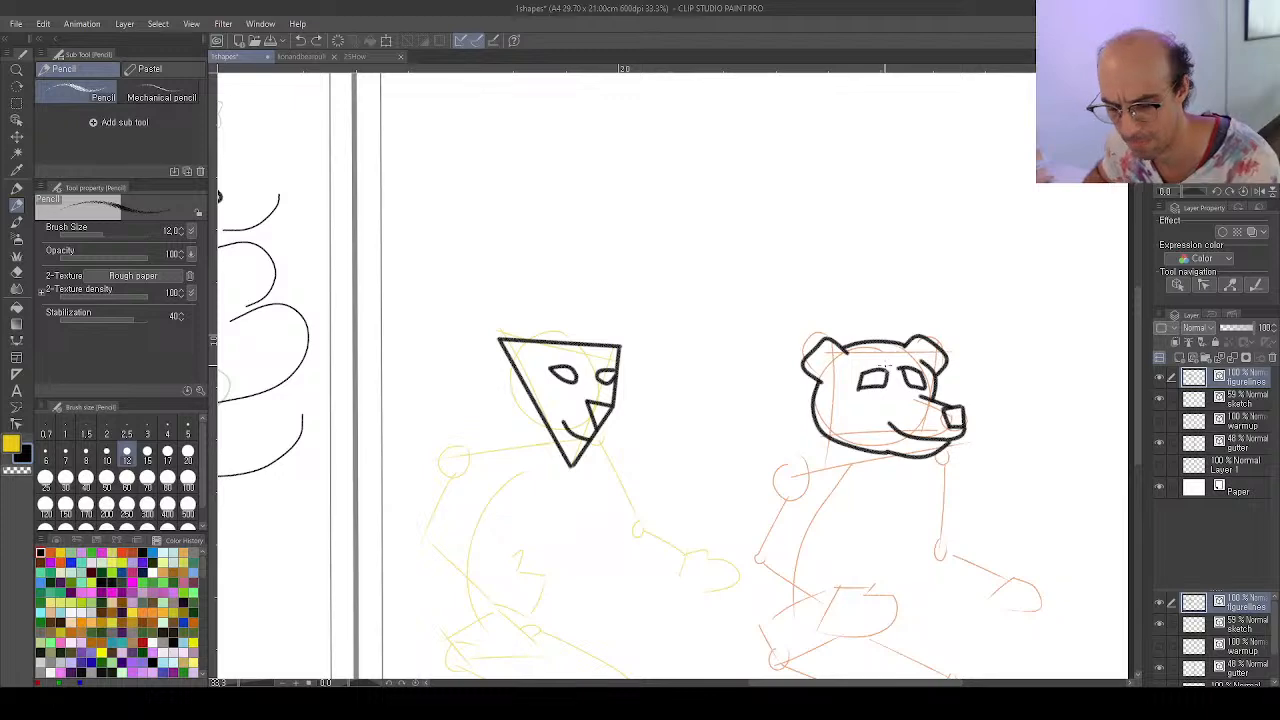
scroll(882, 367, up, 3)
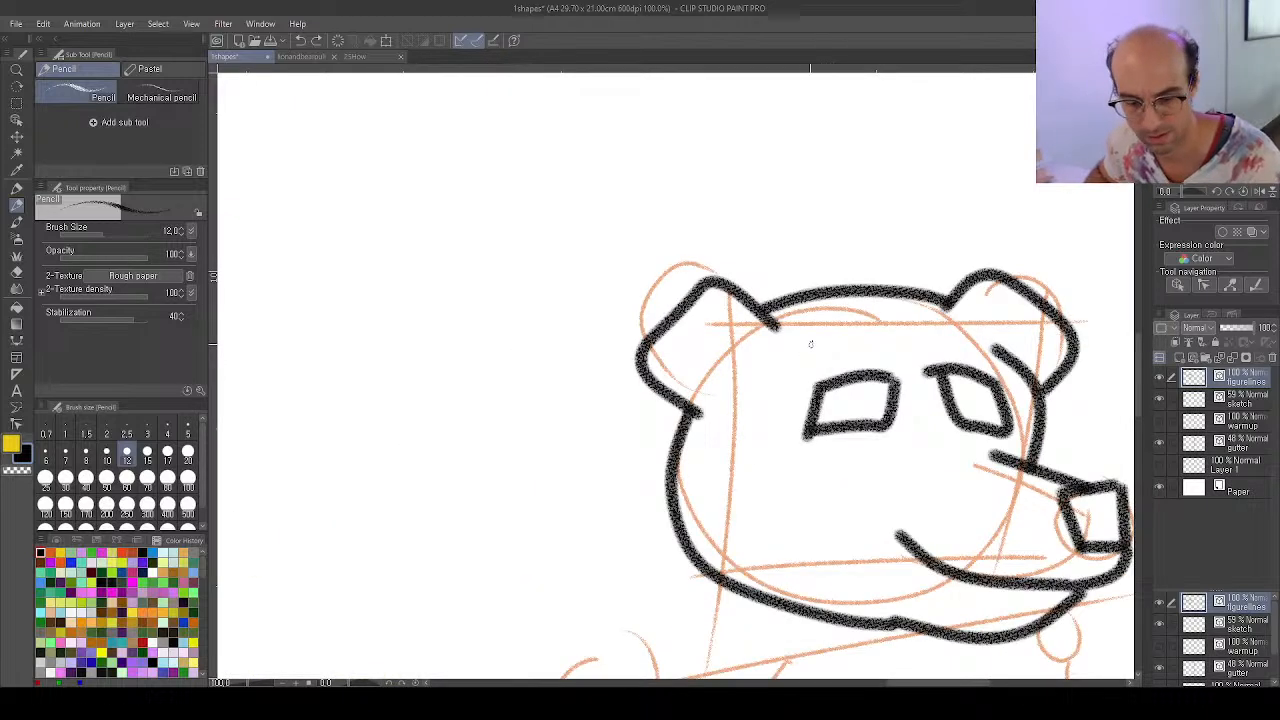
key(bracketright)
key(bracketright)
key(bracketright)
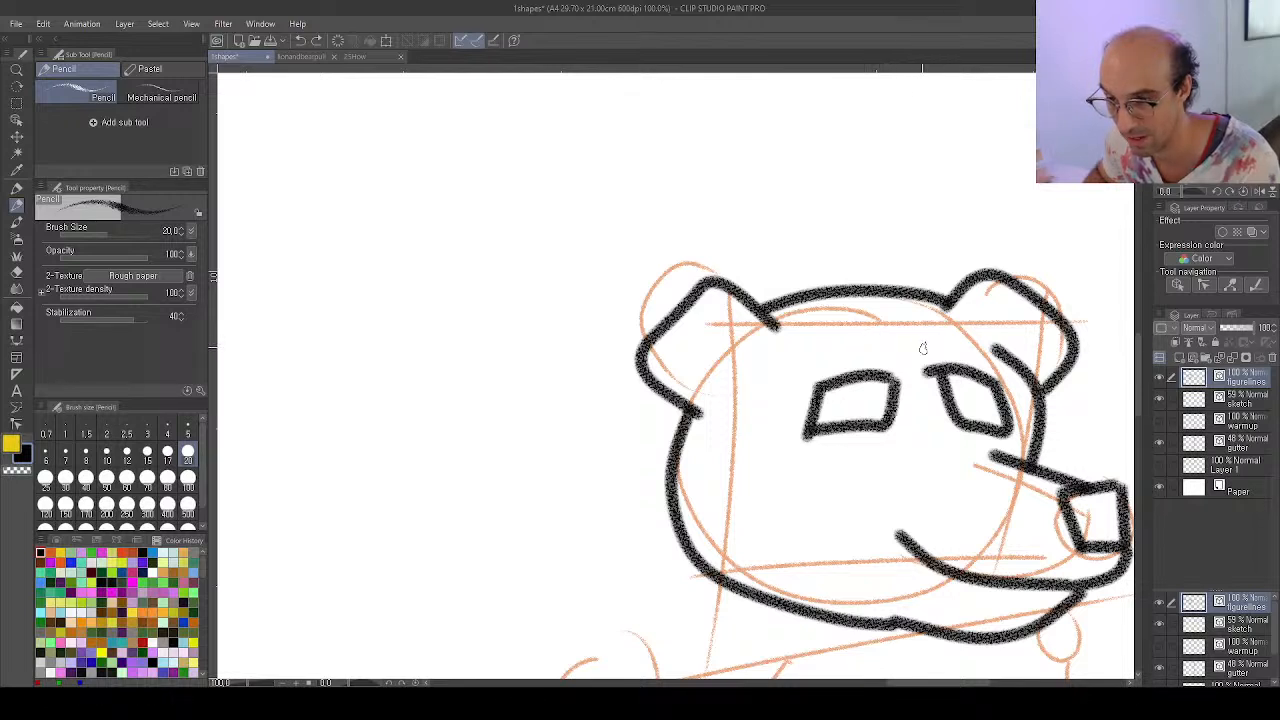
mouse_move(920, 342)
mouse_down()
mouse_move(970, 356)
mouse_move(932, 338)
mouse_move(979, 340)
mouse_move(988, 356)
mouse_up()
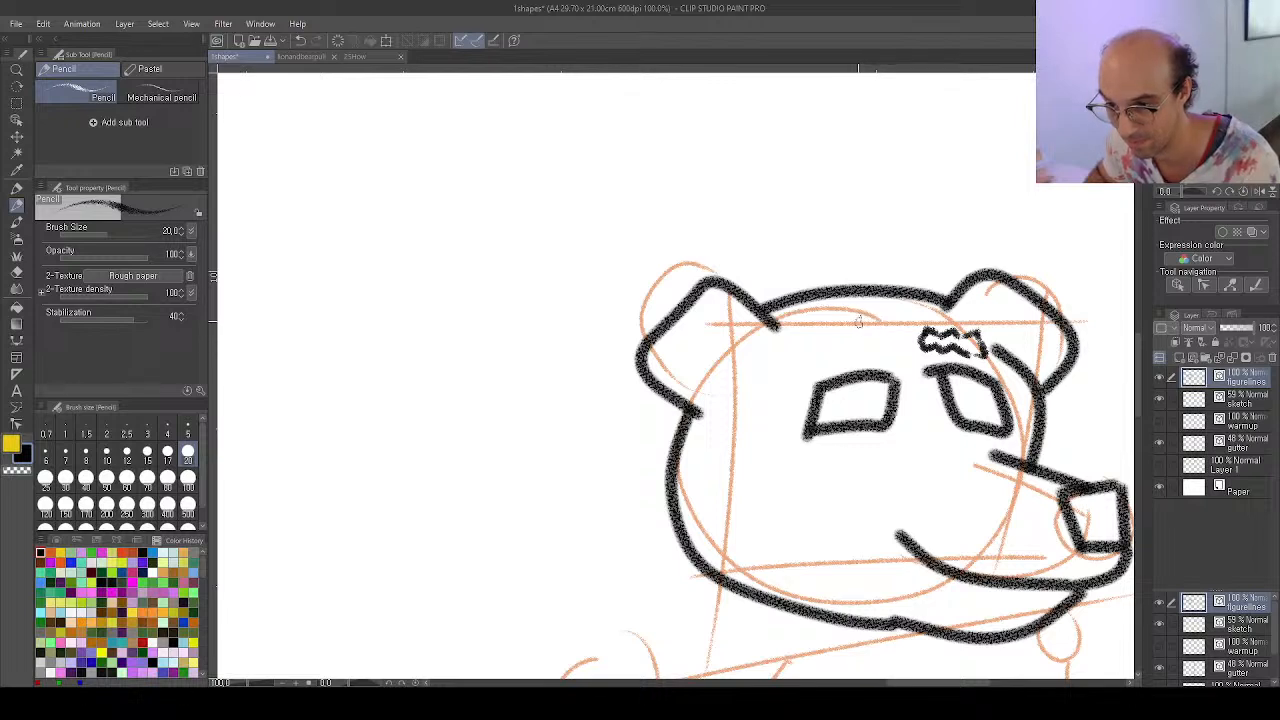
mouse_move(866, 328)
mouse_down()
mouse_move(812, 316)
mouse_move(793, 342)
mouse_move(876, 354)
mouse_move(884, 346)
mouse_move(863, 322)
mouse_move(887, 354)
mouse_up()
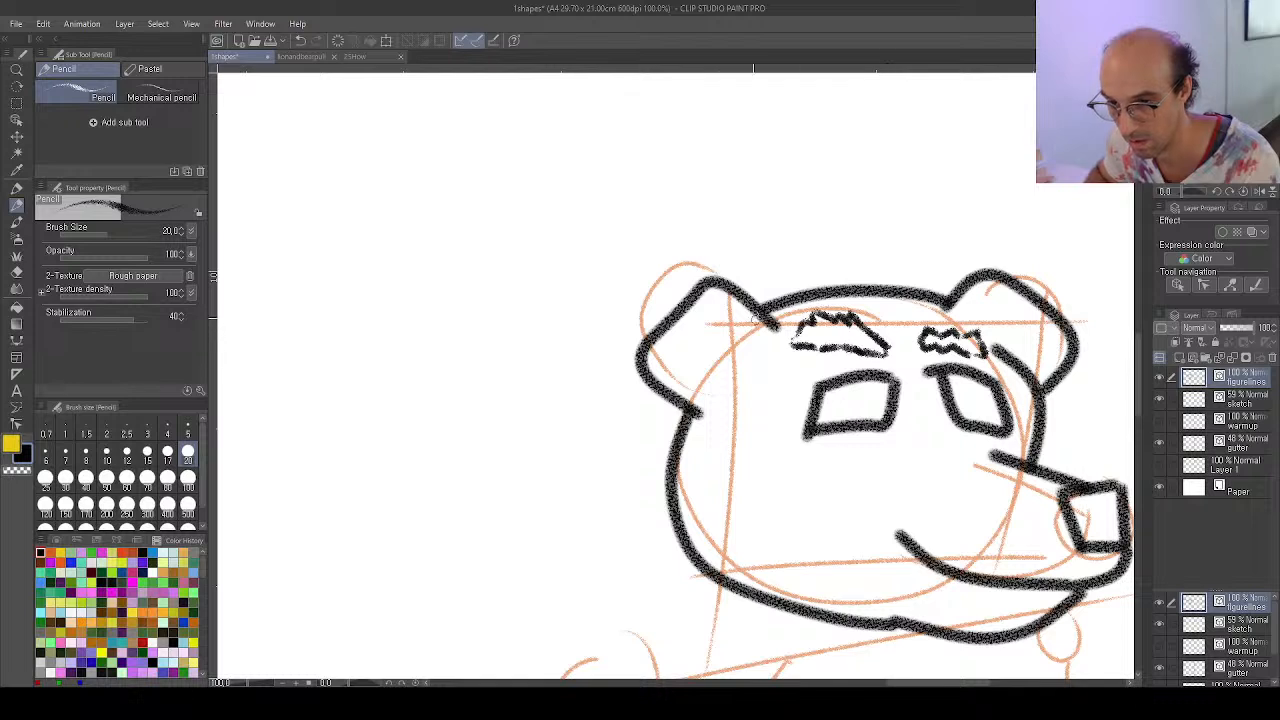
mouse_move(733, 332)
mouse_down()
mouse_move(694, 327)
mouse_move(697, 349)
mouse_move(672, 359)
mouse_move(692, 387)
mouse_move(733, 378)
mouse_move(740, 334)
mouse_up()
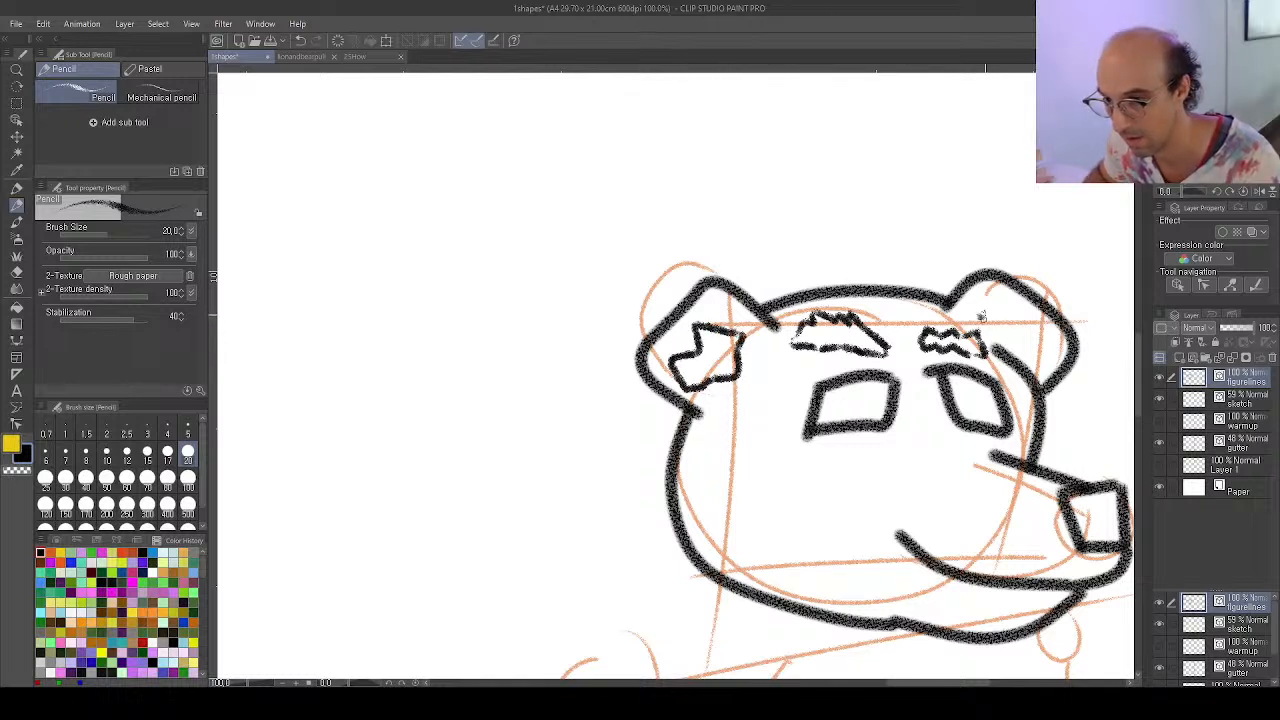
mouse_move(980, 322)
mouse_down()
mouse_move(1024, 326)
mouse_move(1060, 356)
mouse_move(1020, 330)
mouse_move(990, 332)
mouse_move(1032, 360)
mouse_move(1057, 354)
mouse_up()
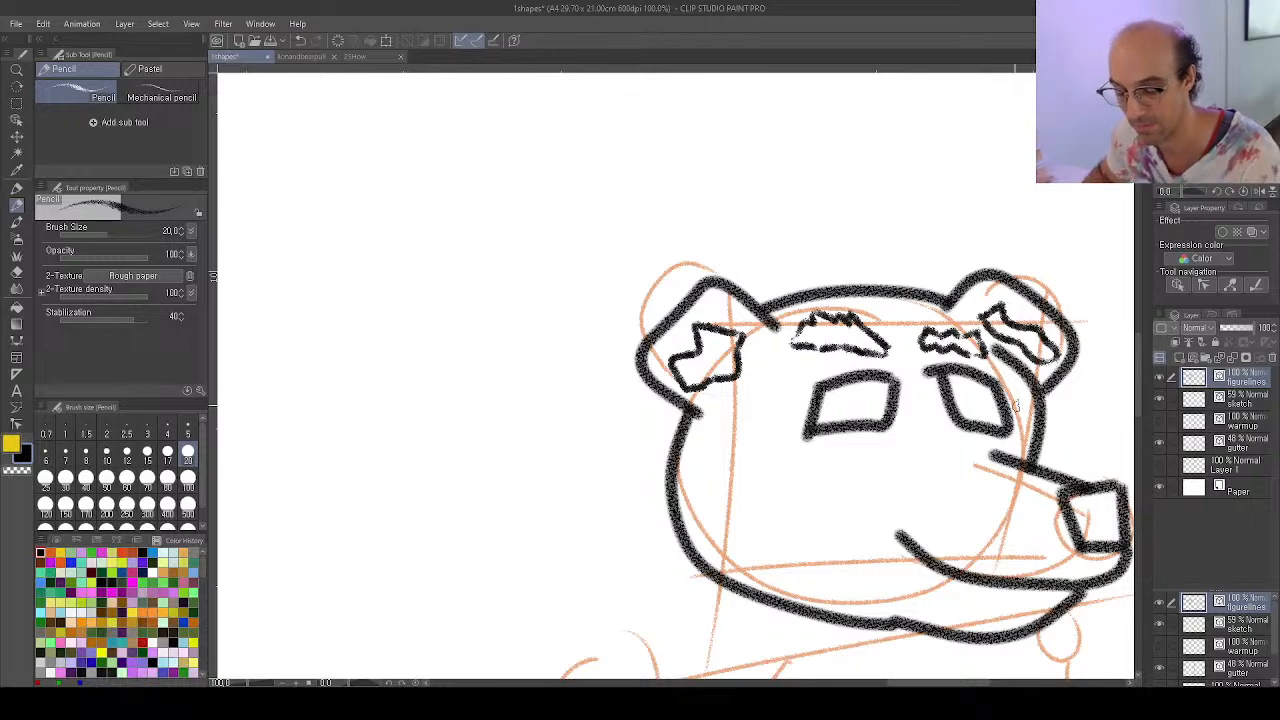
Draw a spiky mane all around the triangular lion head with the Pencil at size 30 and erase the overlapping line end
key(ctrl+minus)
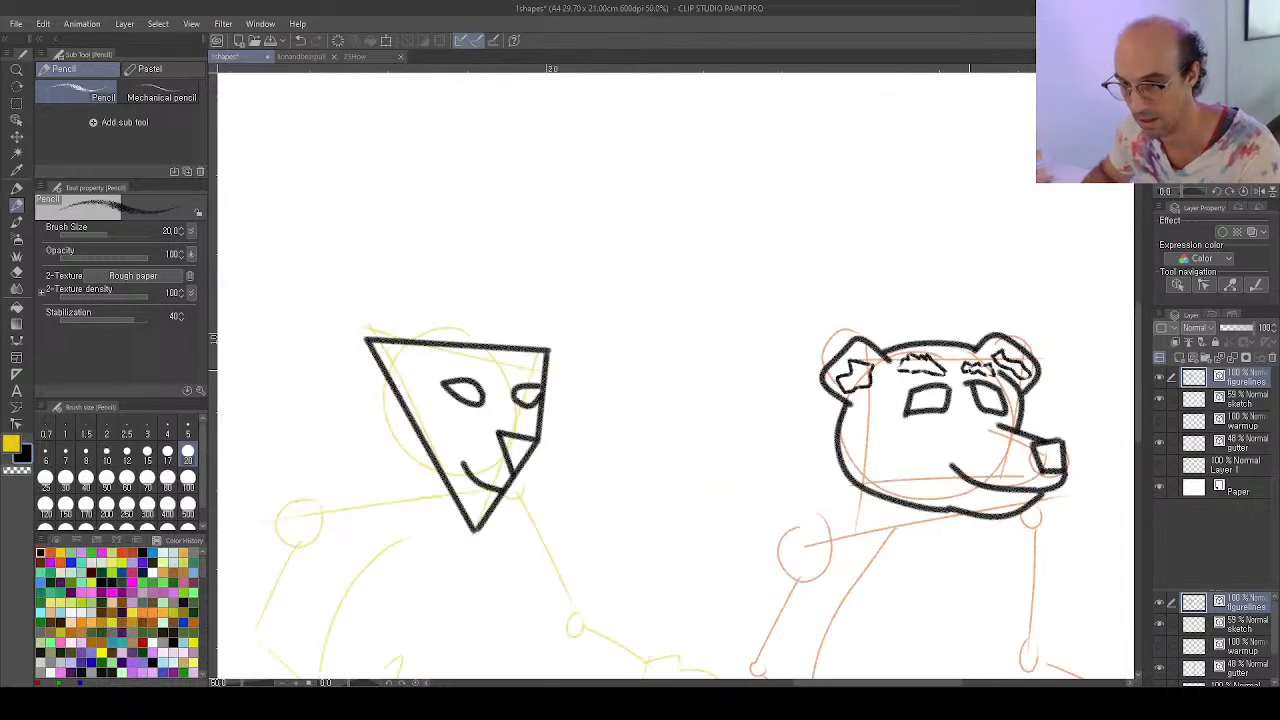
scroll(907, 490, down, 5)
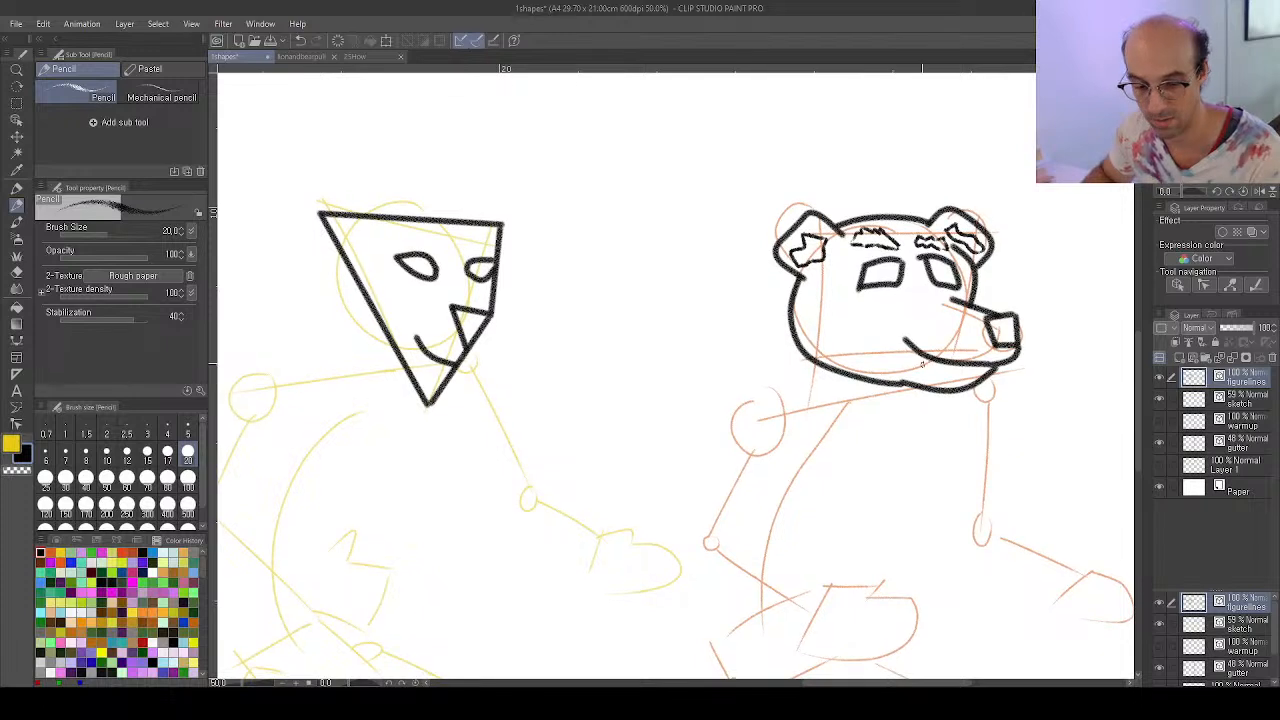
key(u)
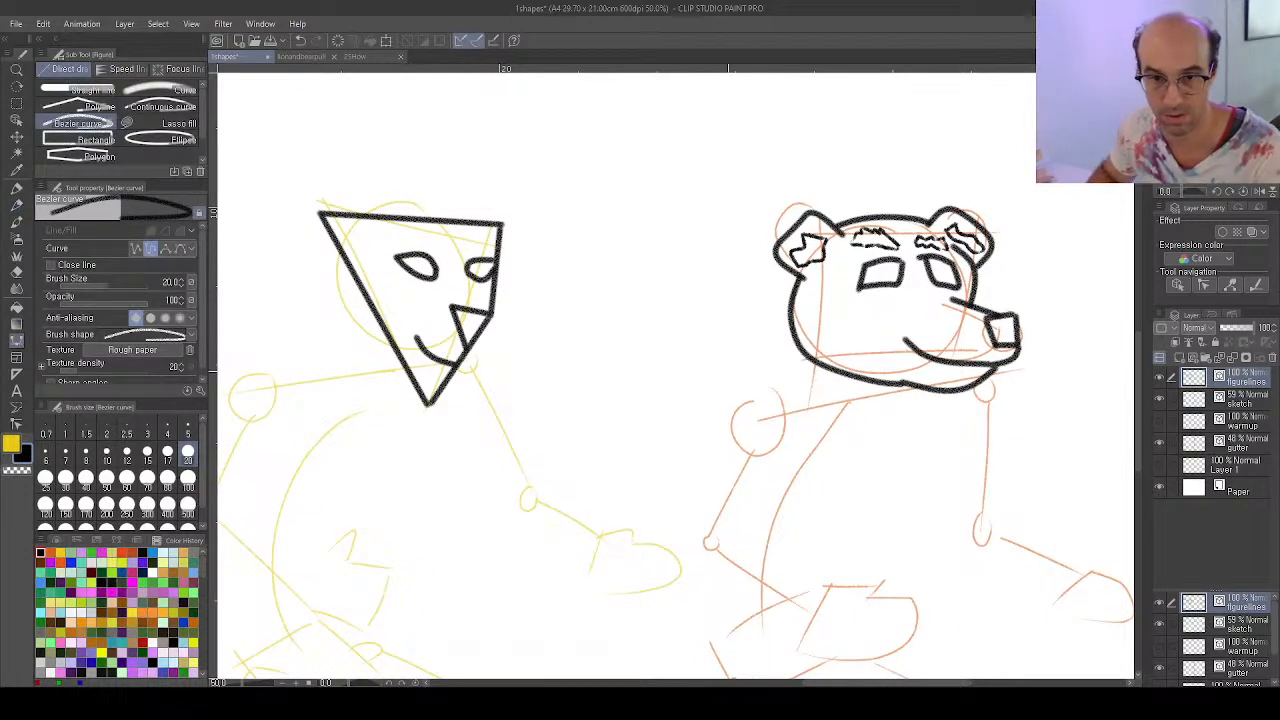
drag(627, 400, 813, 430)
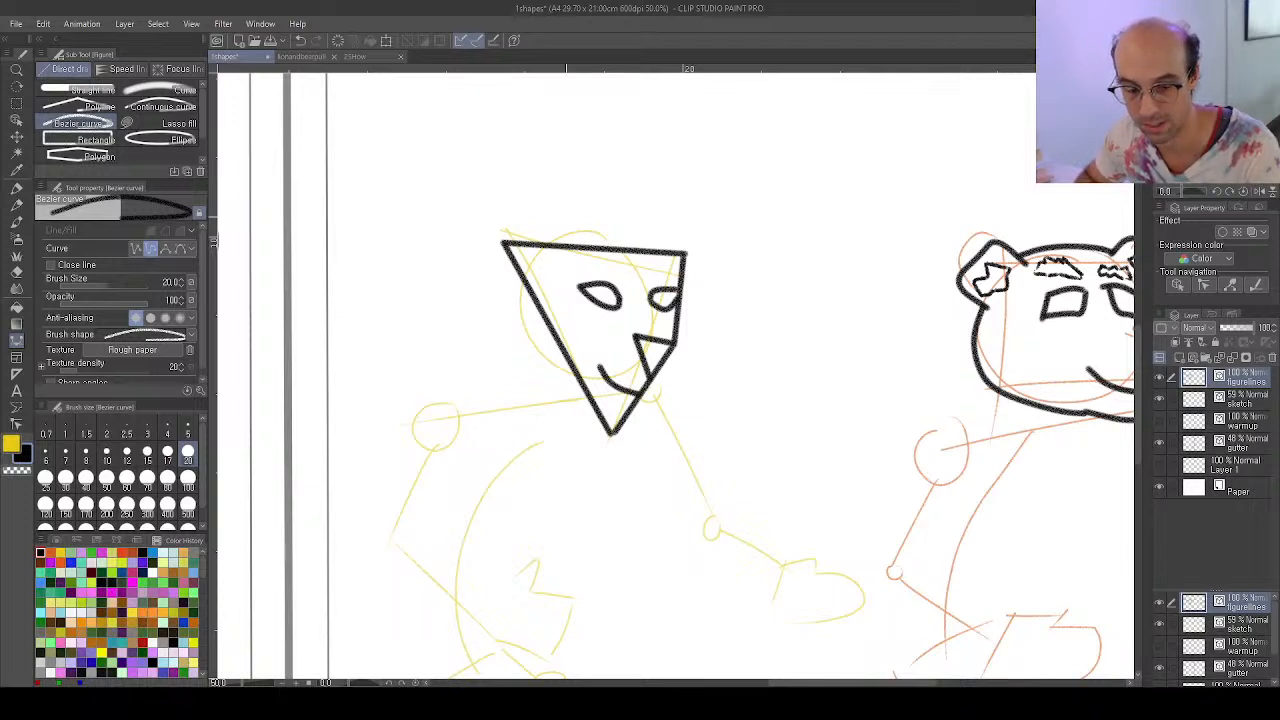
key(p)
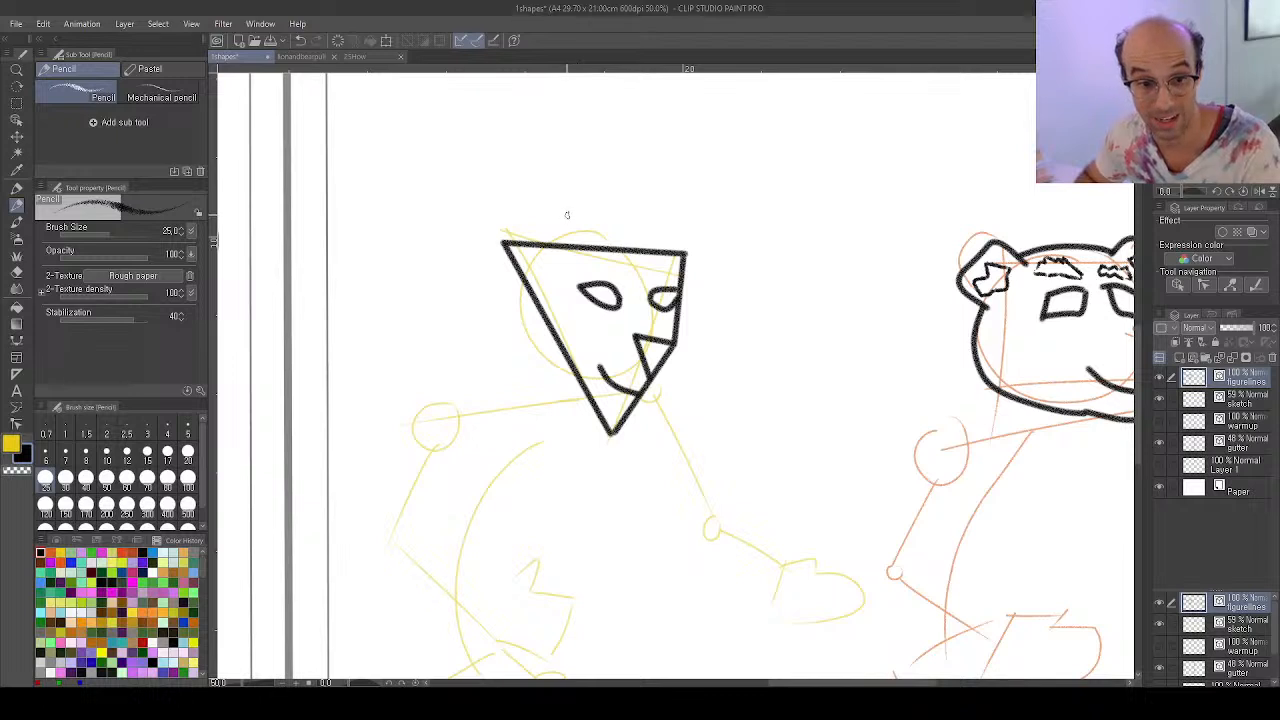
key(bracketright)
mouse_move(537, 203)
mouse_down()
mouse_move(425, 242)
mouse_move(484, 277)
mouse_move(429, 295)
mouse_move(489, 325)
mouse_move(484, 315)
mouse_move(444, 340)
mouse_move(469, 375)
mouse_move(452, 393)
mouse_move(479, 404)
mouse_move(460, 455)
mouse_move(554, 426)
mouse_move(494, 442)
mouse_move(501, 483)
mouse_move(543, 451)
mouse_move(571, 498)
mouse_move(590, 462)
mouse_move(619, 523)
mouse_move(628, 470)
mouse_move(641, 489)
mouse_move(634, 458)
mouse_move(686, 466)
mouse_move(671, 441)
mouse_move(700, 426)
mouse_move(680, 396)
mouse_move(711, 383)
mouse_move(705, 366)
mouse_move(759, 352)
mouse_move(733, 320)
mouse_move(765, 285)
mouse_move(730, 284)
mouse_move(763, 242)
mouse_up()
drag(763, 242, 735, 229)
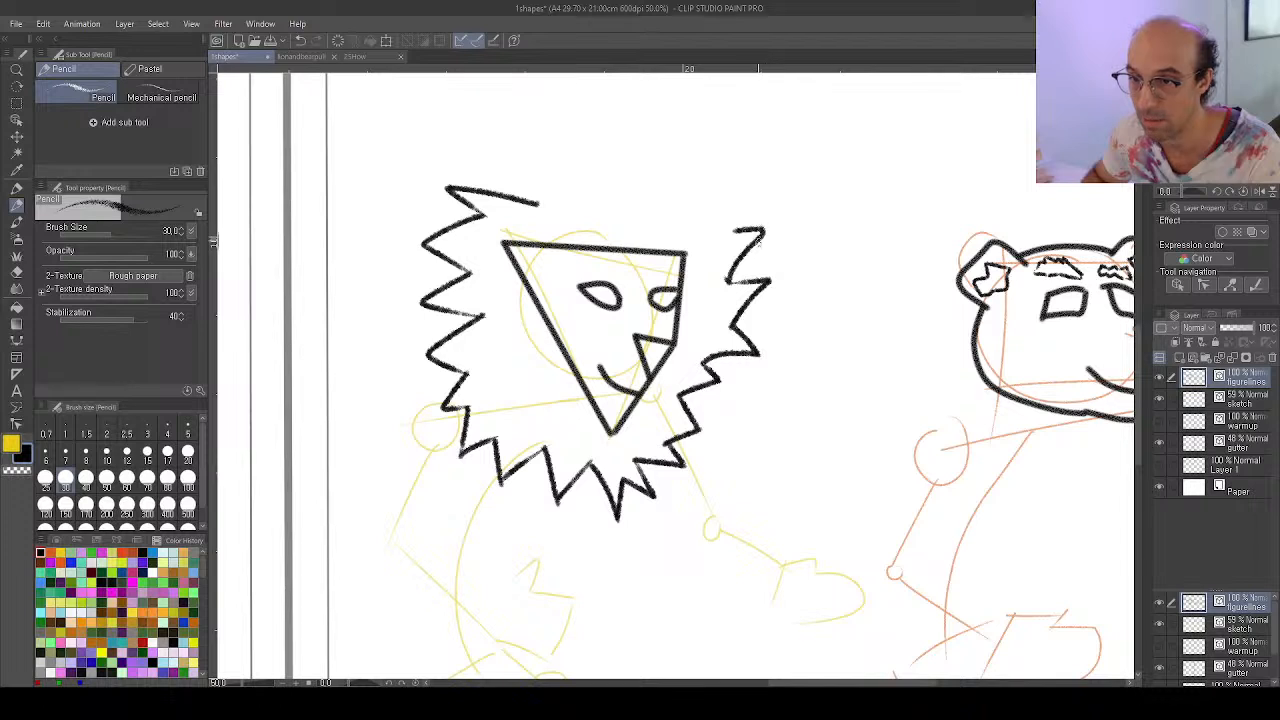
mouse_move(738, 228)
mouse_down()
mouse_move(696, 192)
mouse_move(711, 190)
mouse_move(696, 190)
mouse_move(694, 158)
mouse_move(658, 197)
mouse_move(612, 161)
mouse_move(603, 192)
mouse_move(616, 192)
mouse_move(560, 165)
mouse_move(560, 192)
mouse_move(515, 198)
mouse_up()
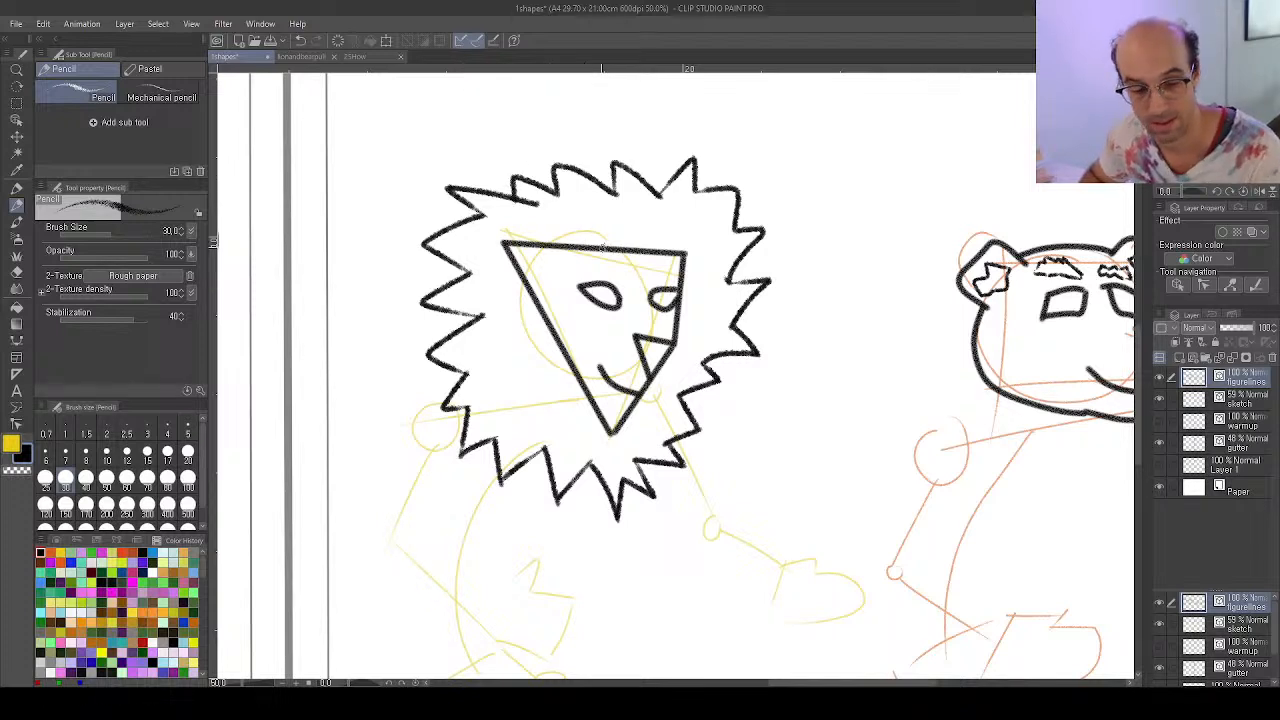
key(e)
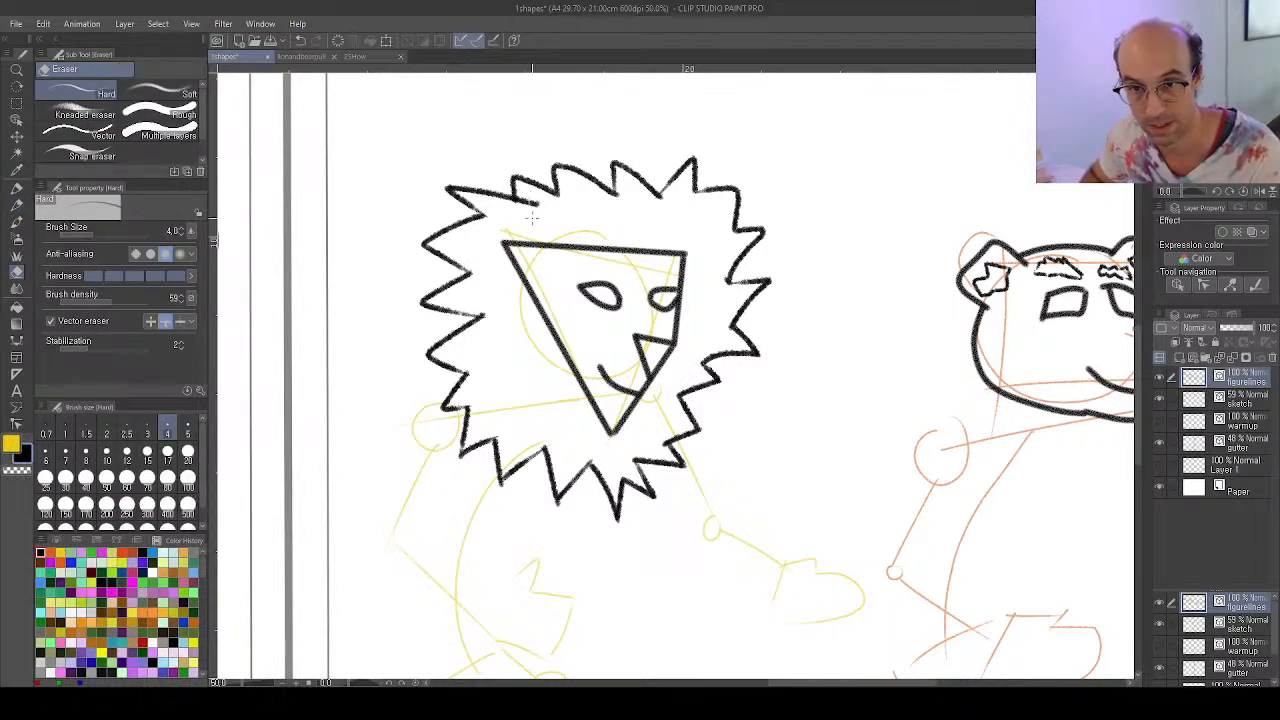
drag(510, 198, 538, 206)
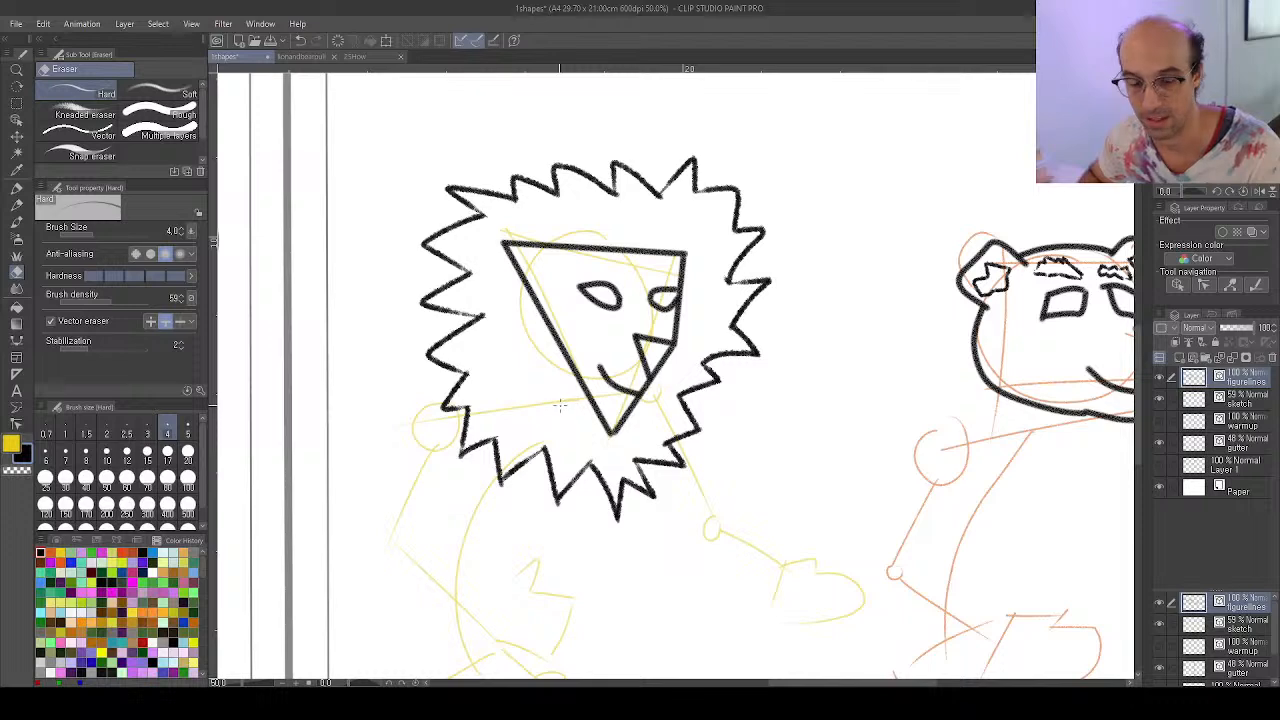
Ink the lion's left-hand arm with the Bezier curve, from the mane around the elbow to the wrist, plus the forearm's upper edge and fingers
key(u)
drag(565, 405, 726, 254)
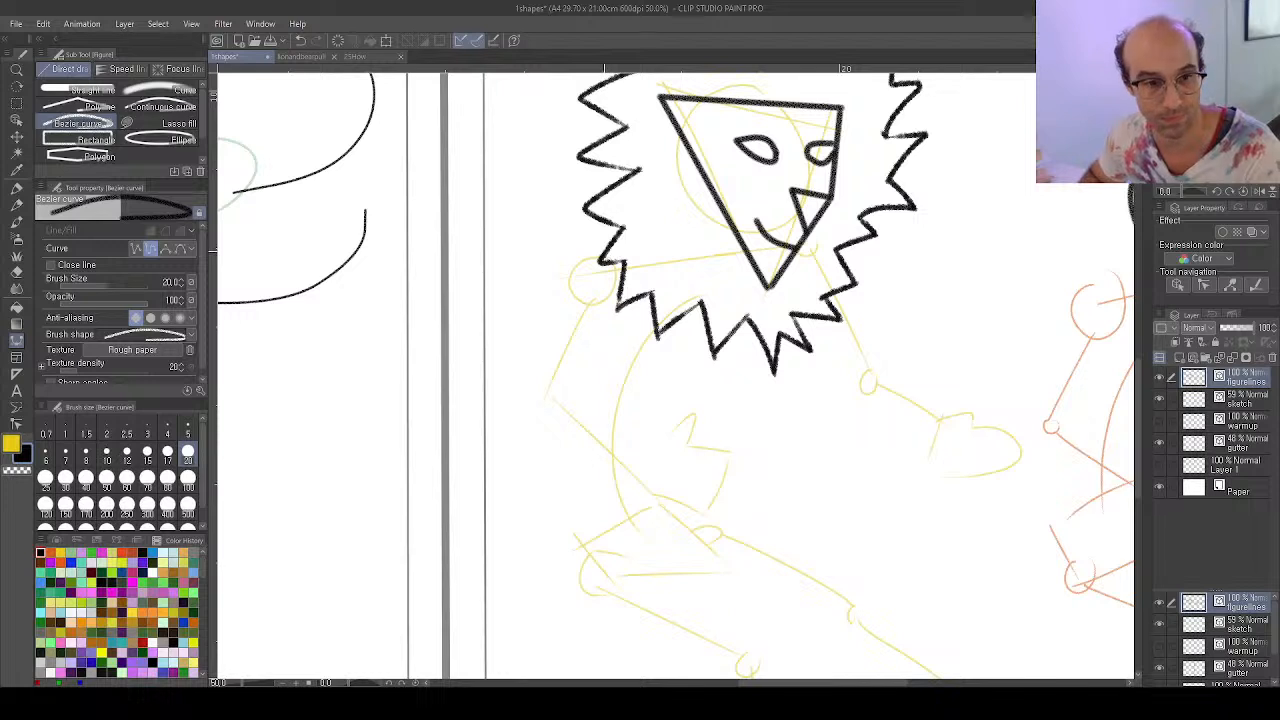
mouse_move(604, 250)
mouse_down()
mouse_move(568, 272)
mouse_move(540, 345)
mouse_move(546, 393)
mouse_move(528, 406)
mouse_move(640, 500)
mouse_move(632, 490)
mouse_up()
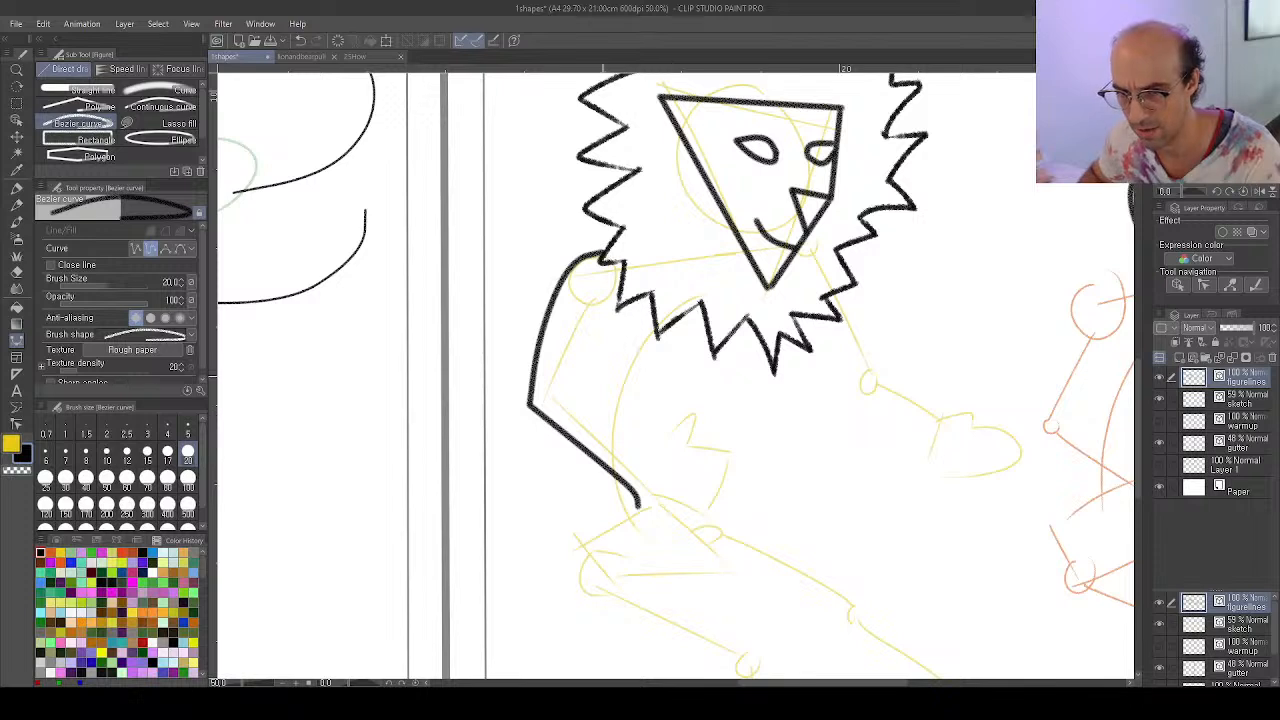
mouse_move(572, 373)
mouse_down()
mouse_move(652, 440)
mouse_move(708, 458)
mouse_move(684, 468)
mouse_move(700, 510)
mouse_move(676, 516)
mouse_up()
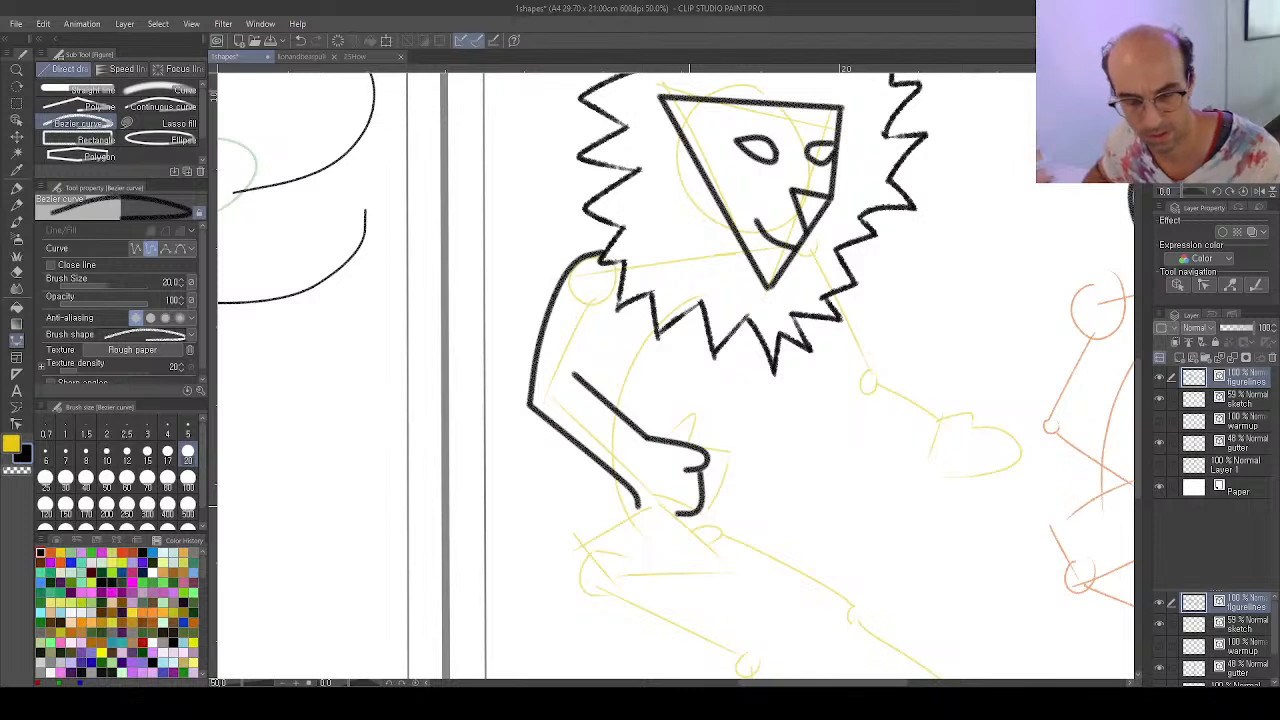
Undo the last finger curve and redraw the hand with a notched palm and rounded lower finger, closing it at the wrist
key(ctrl+z)
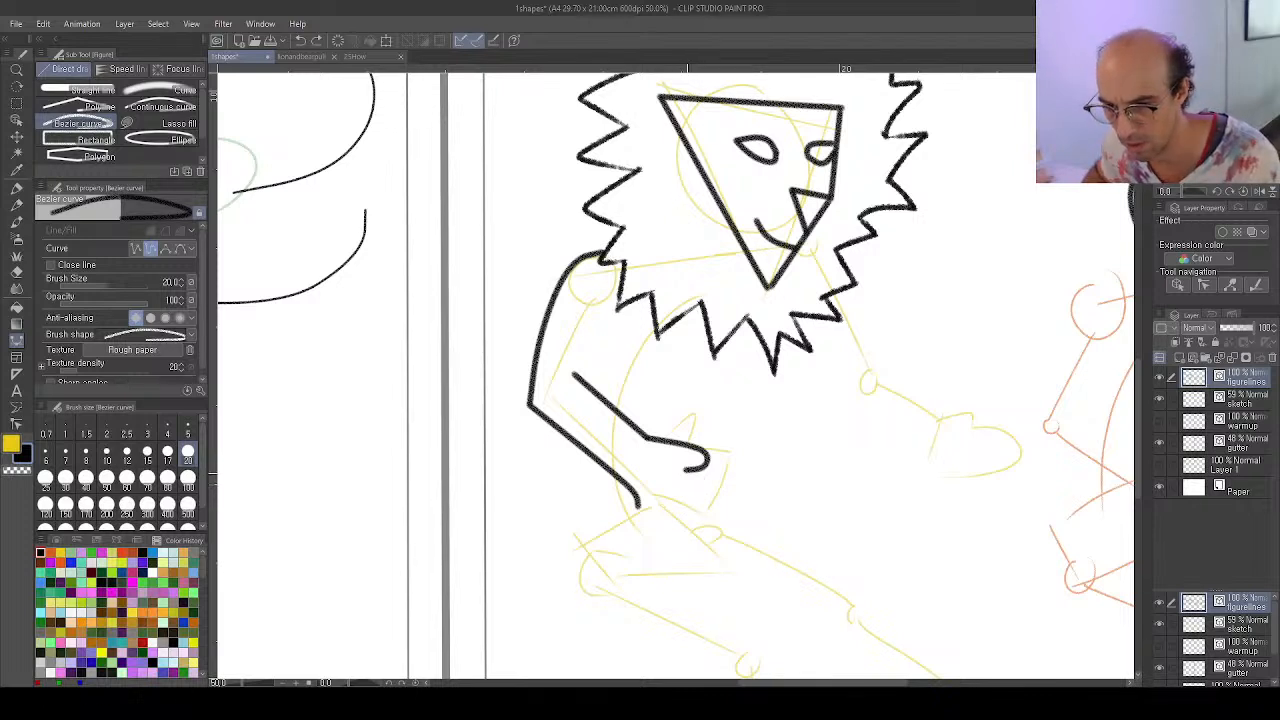
drag(686, 468, 689, 490)
click(690, 494)
click(718, 506)
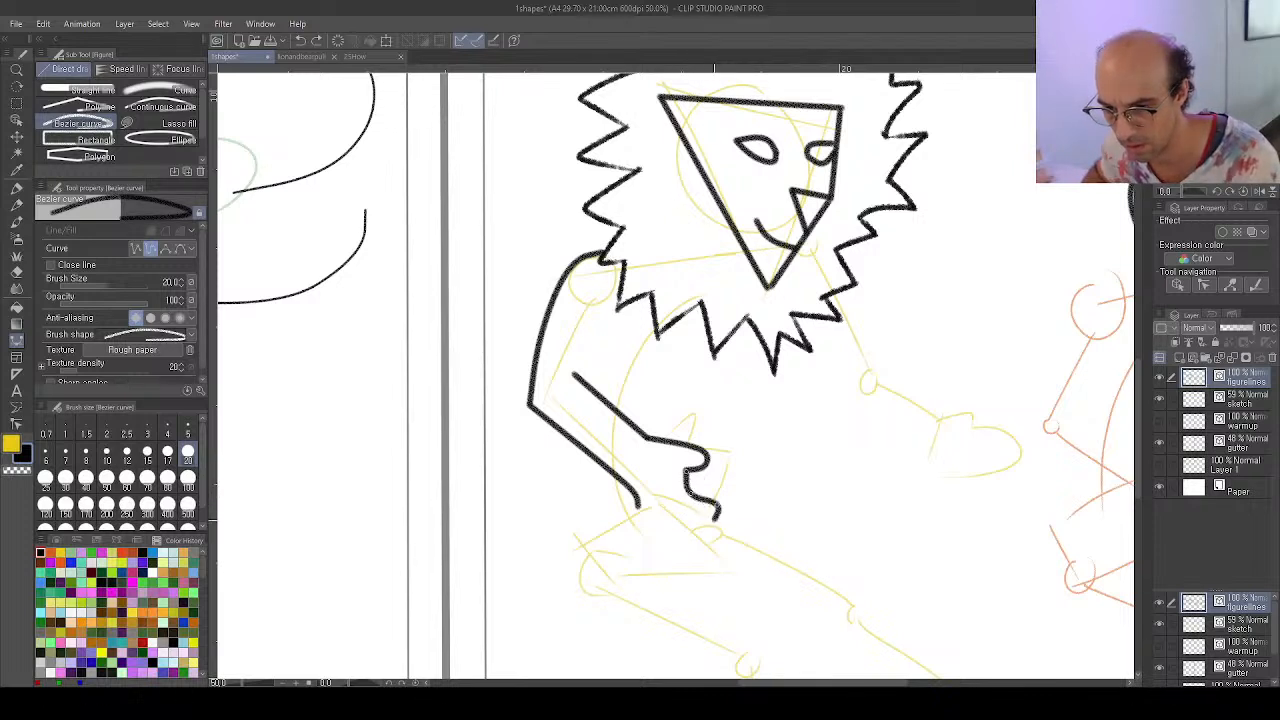
click(713, 519)
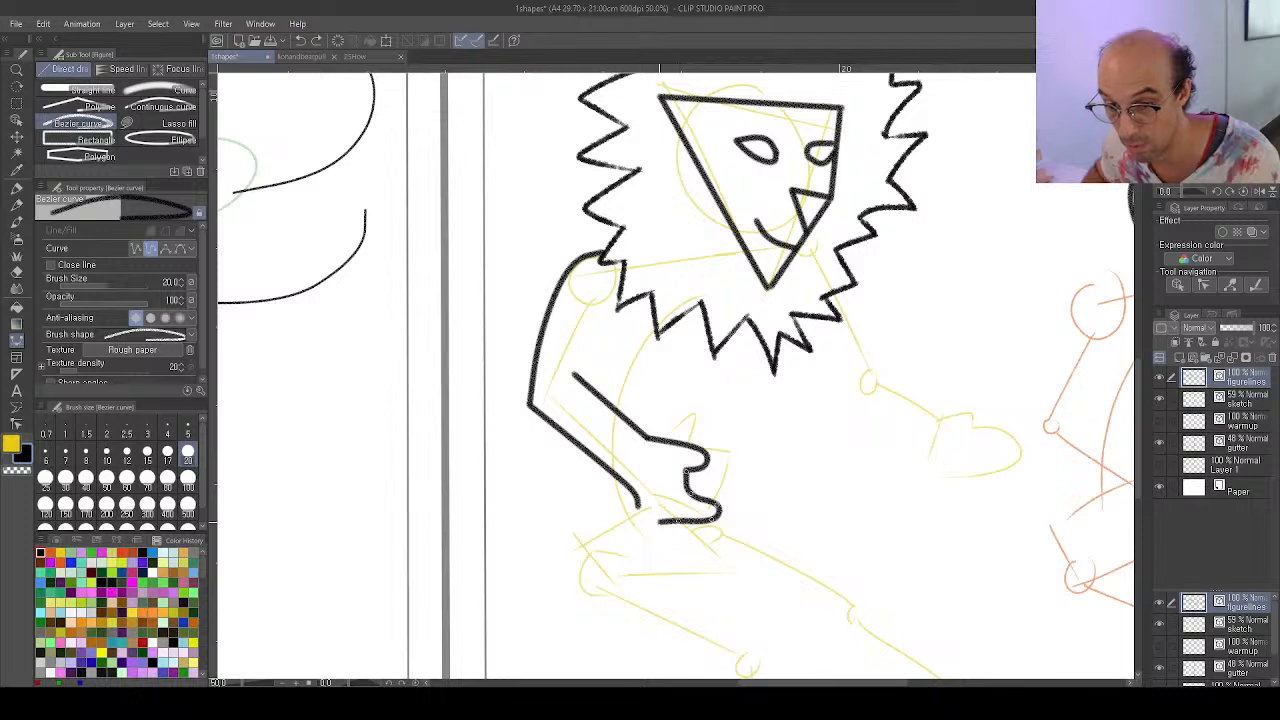
click(649, 520)
double_click(637, 510)
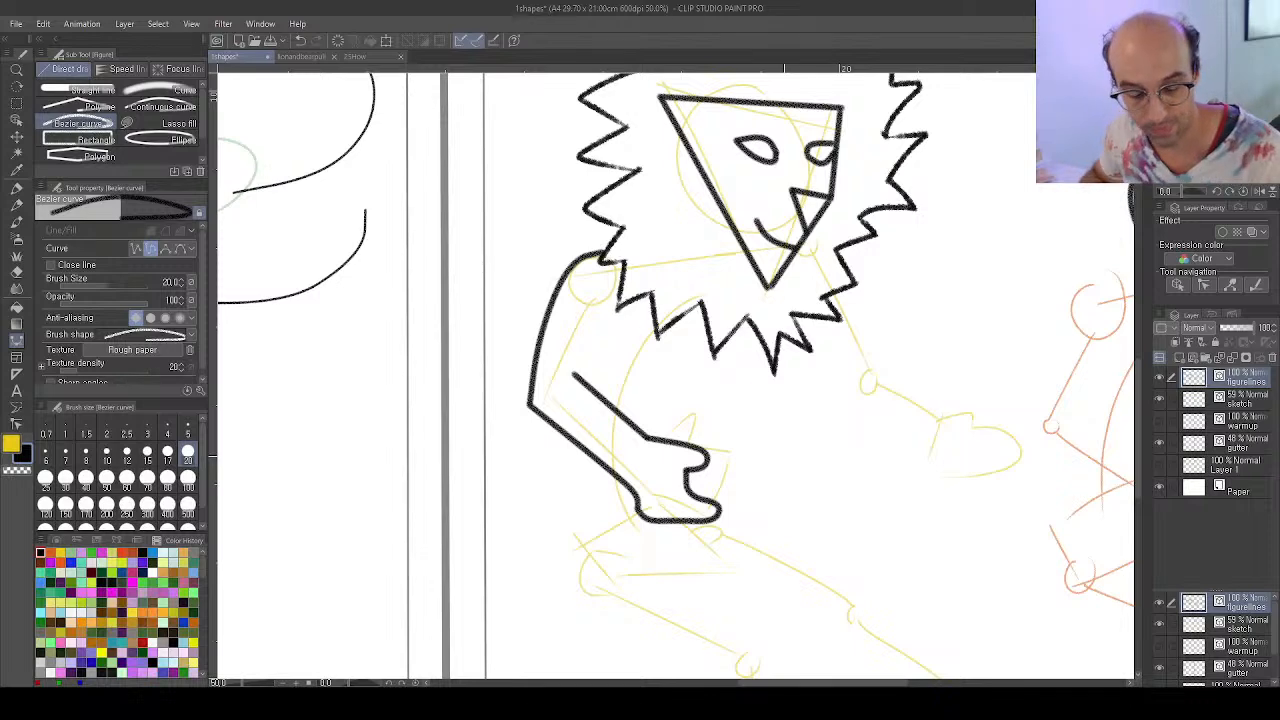
Ink both edges and the curled thumb of the lion's right-hand arm, and add the short inner upper-arm line on the other arm
drag(810, 366, 677, 324)
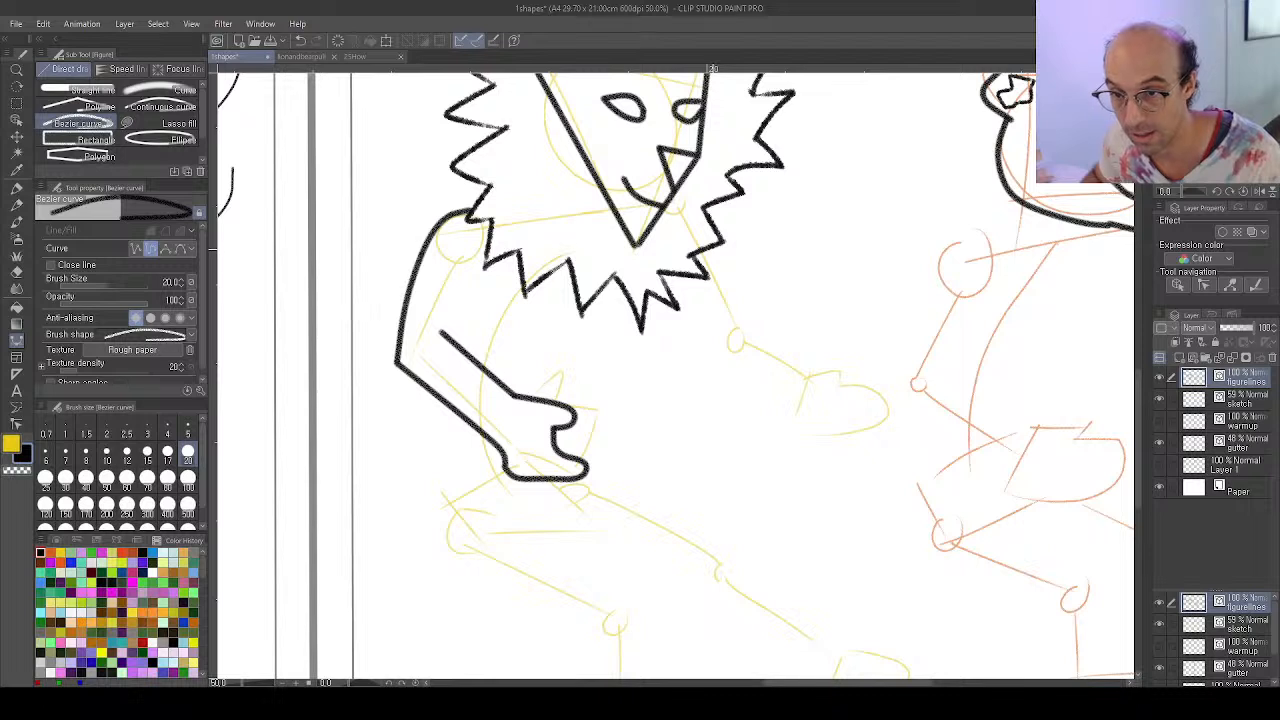
drag(712, 254, 747, 328)
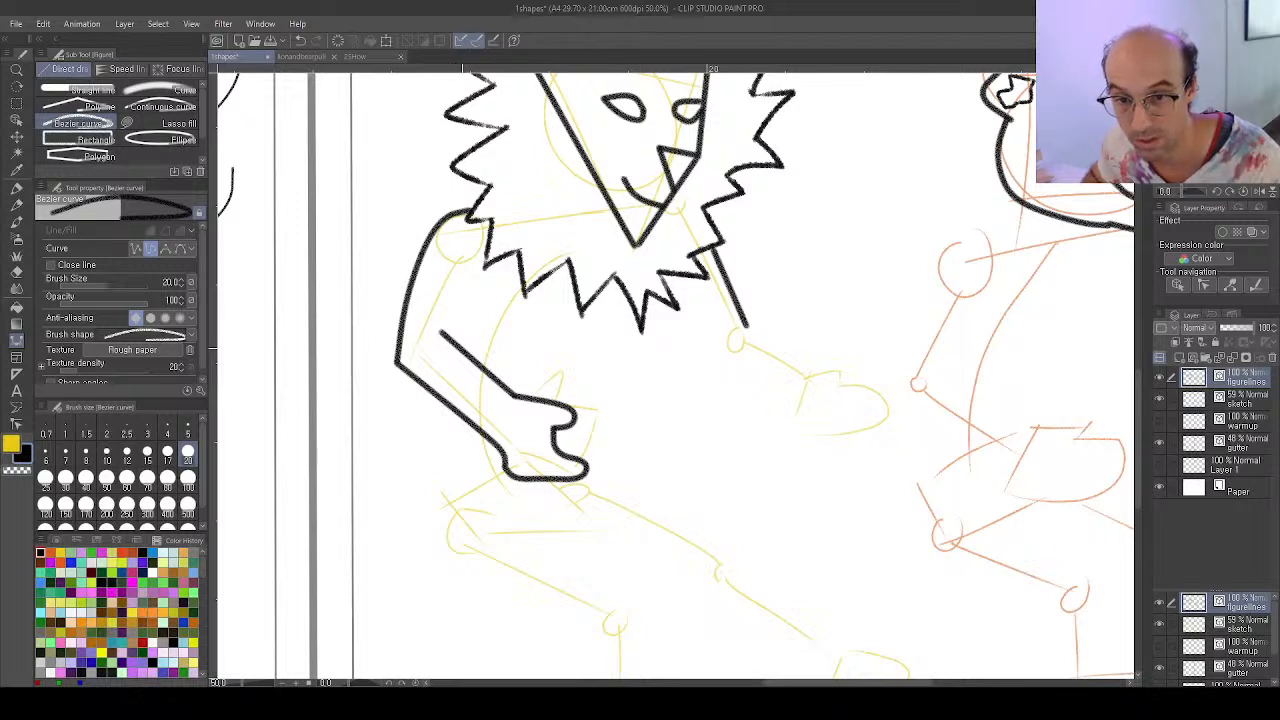
drag(465, 352, 480, 291)
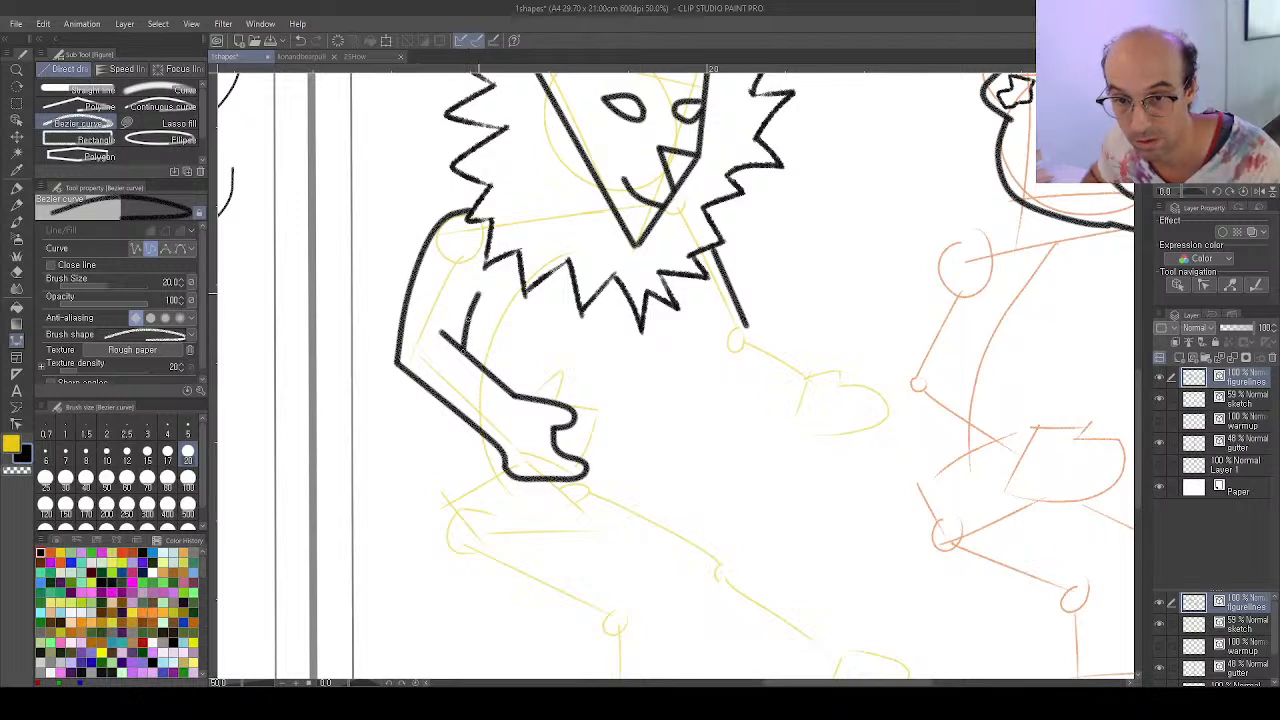
drag(743, 347, 721, 285)
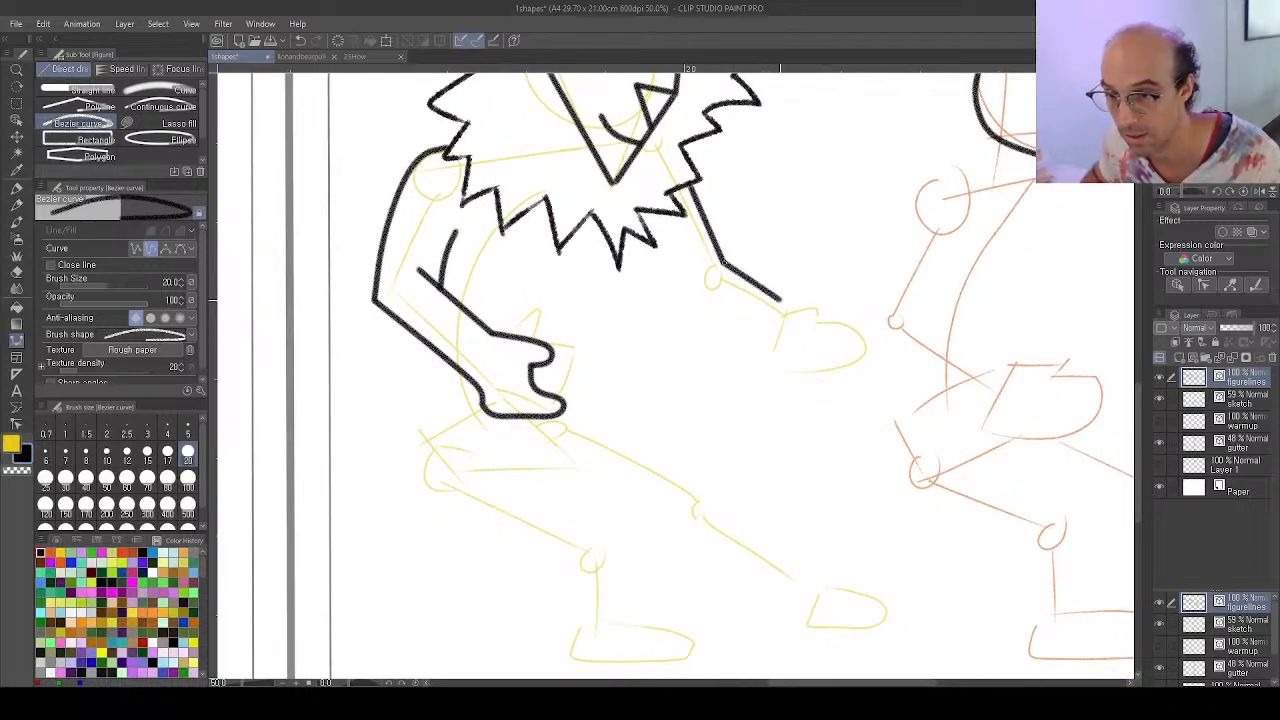
click(785, 310)
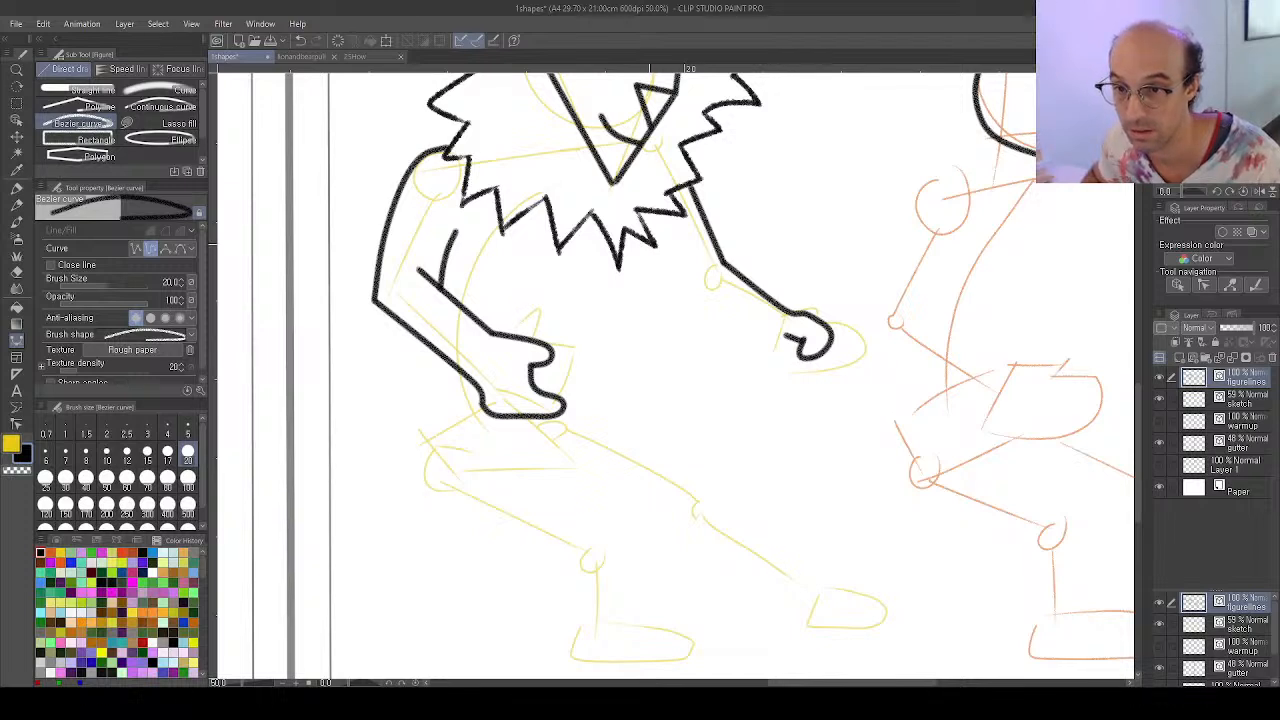
click(650, 244)
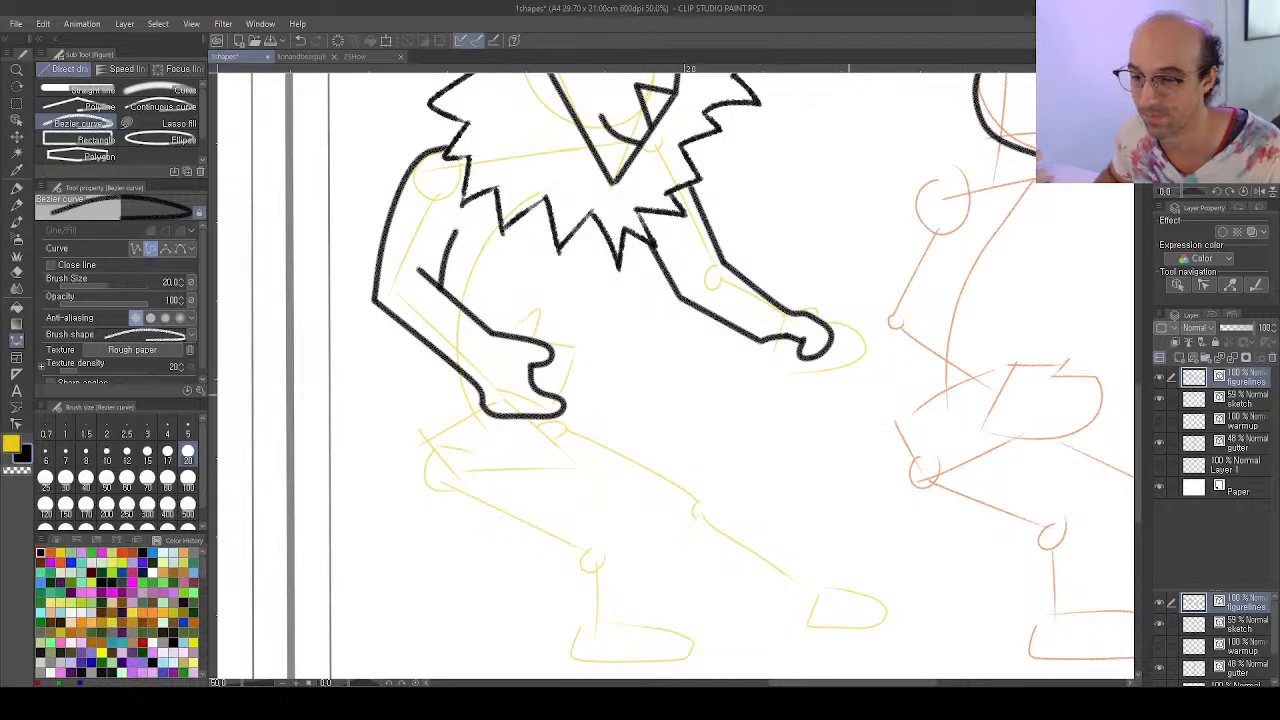
Draw a closed, flat rounded finger shape beneath the thumb of the lion's right-hand hand with the Bezier curve
drag(820, 394, 701, 402)
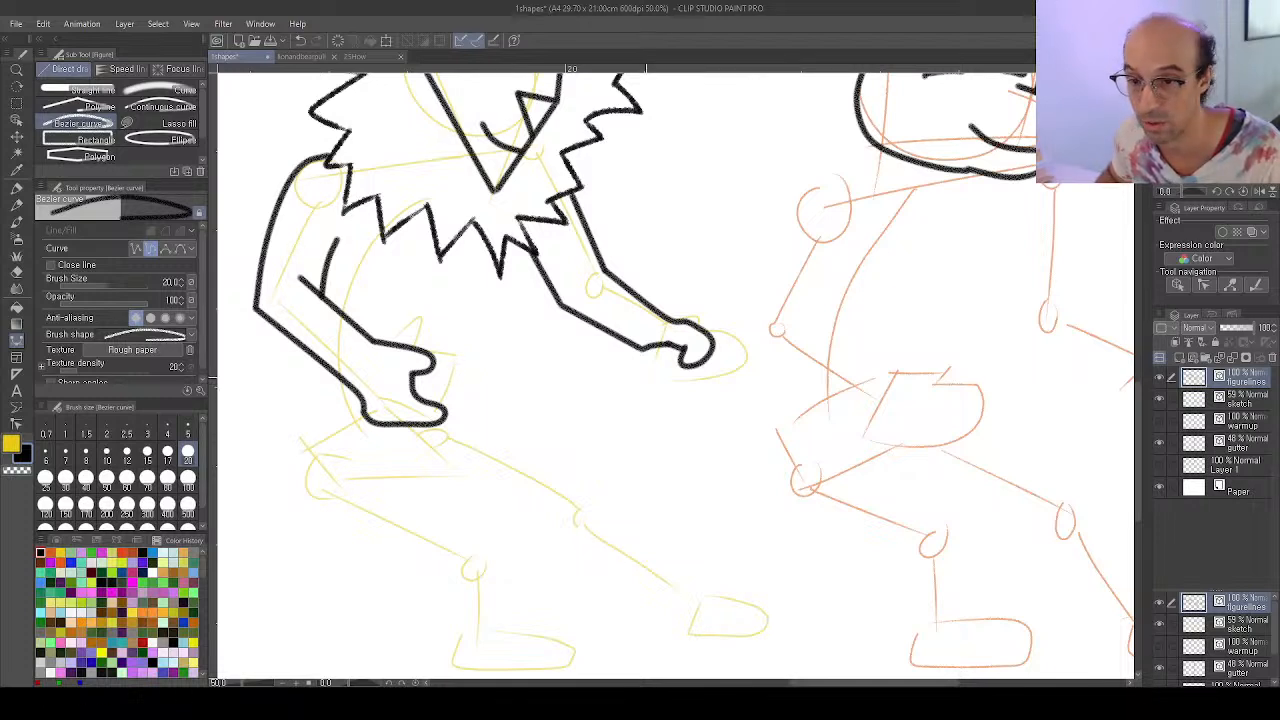
mouse_move(643, 372)
mouse_down()
mouse_move(727, 391)
mouse_move(734, 376)
mouse_move(709, 363)
mouse_move(702, 68)
mouse_move(646, 68)
mouse_move(665, 68)
mouse_move(699, 368)
mouse_up()
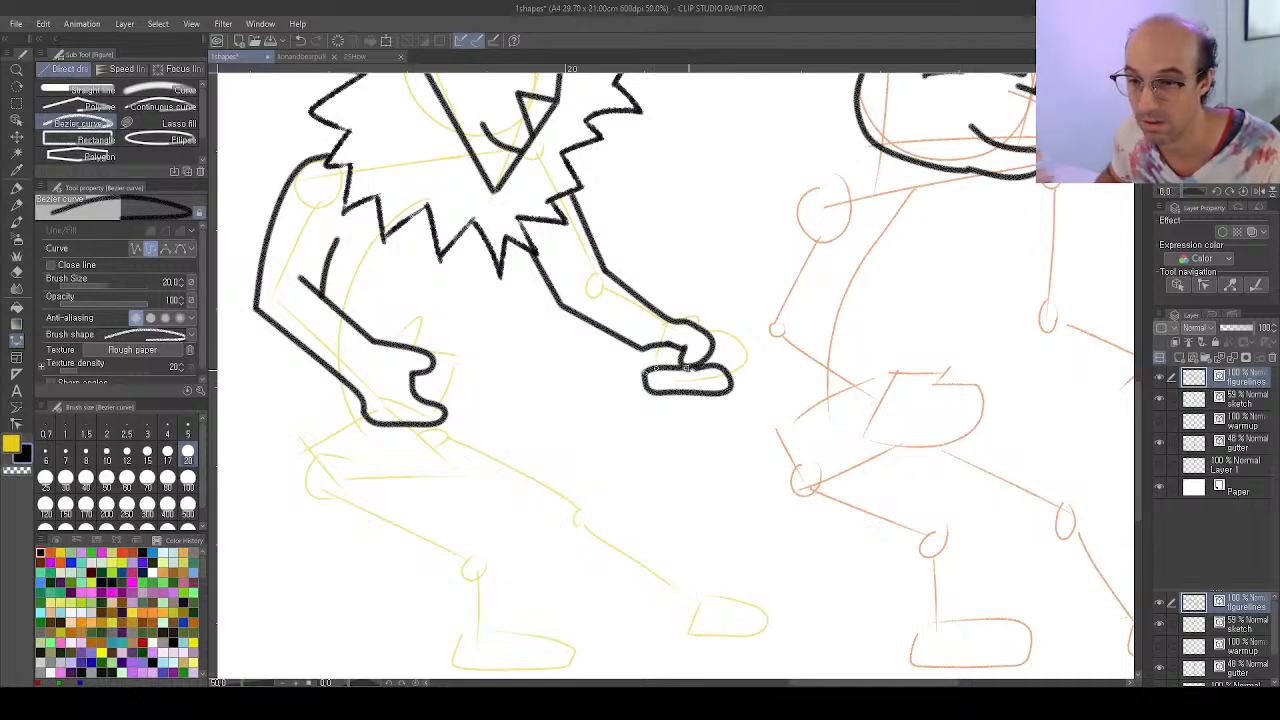
double_click(688, 368)
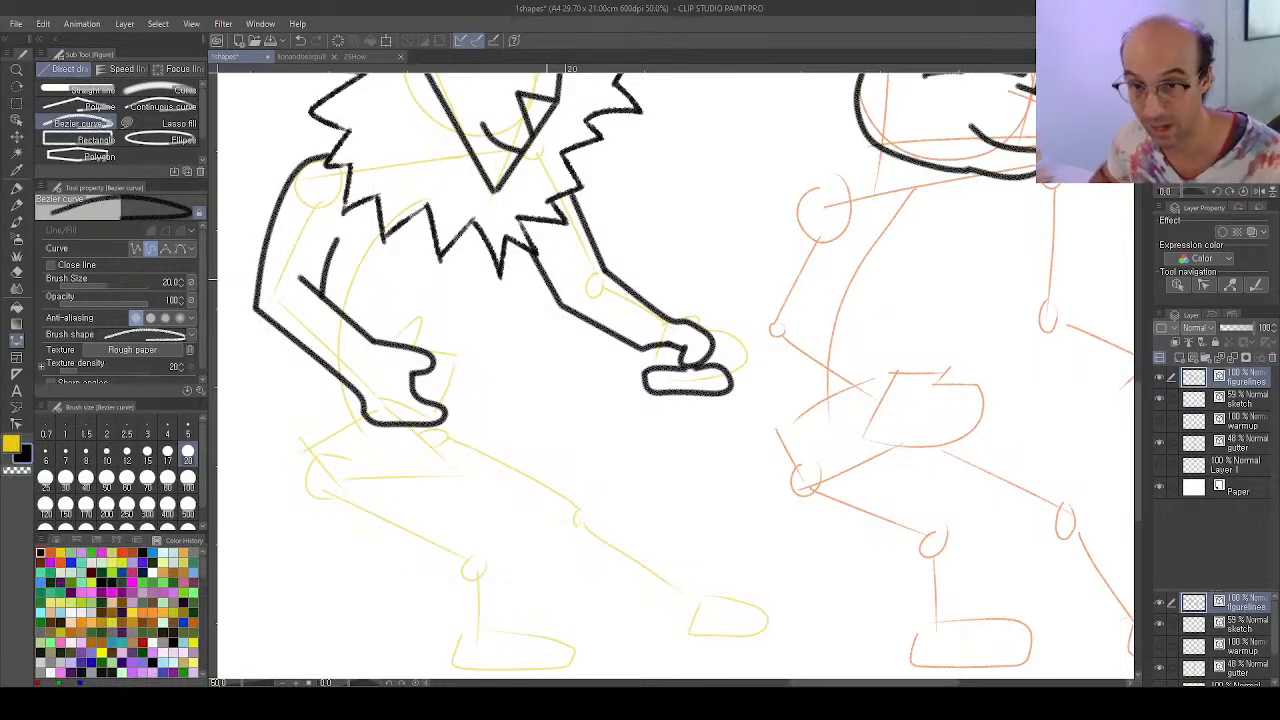
drag(540, 370, 631, 296)
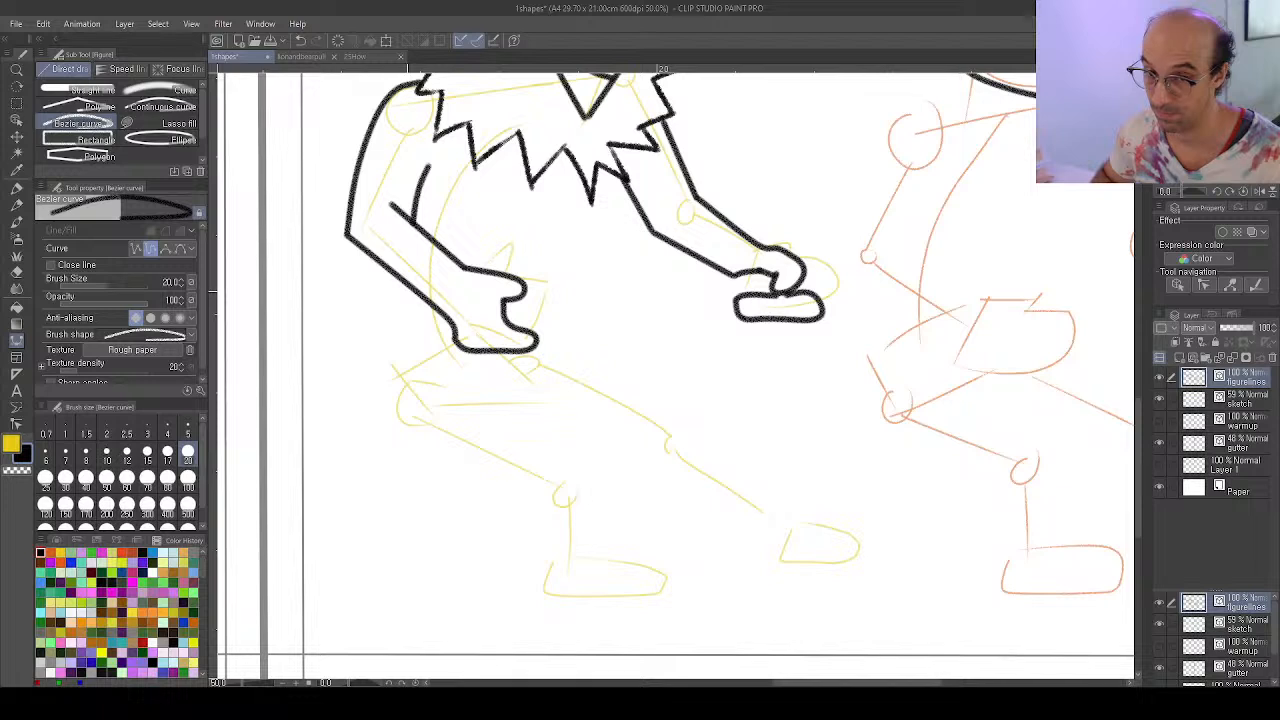
Ink the lion's lower back and rear thigh curve, plus the line over the bent near thigh and knee to the ankle
mouse_move(404, 280)
mouse_down()
mouse_move(377, 410)
mouse_move(432, 454)
mouse_move(516, 490)
mouse_up()
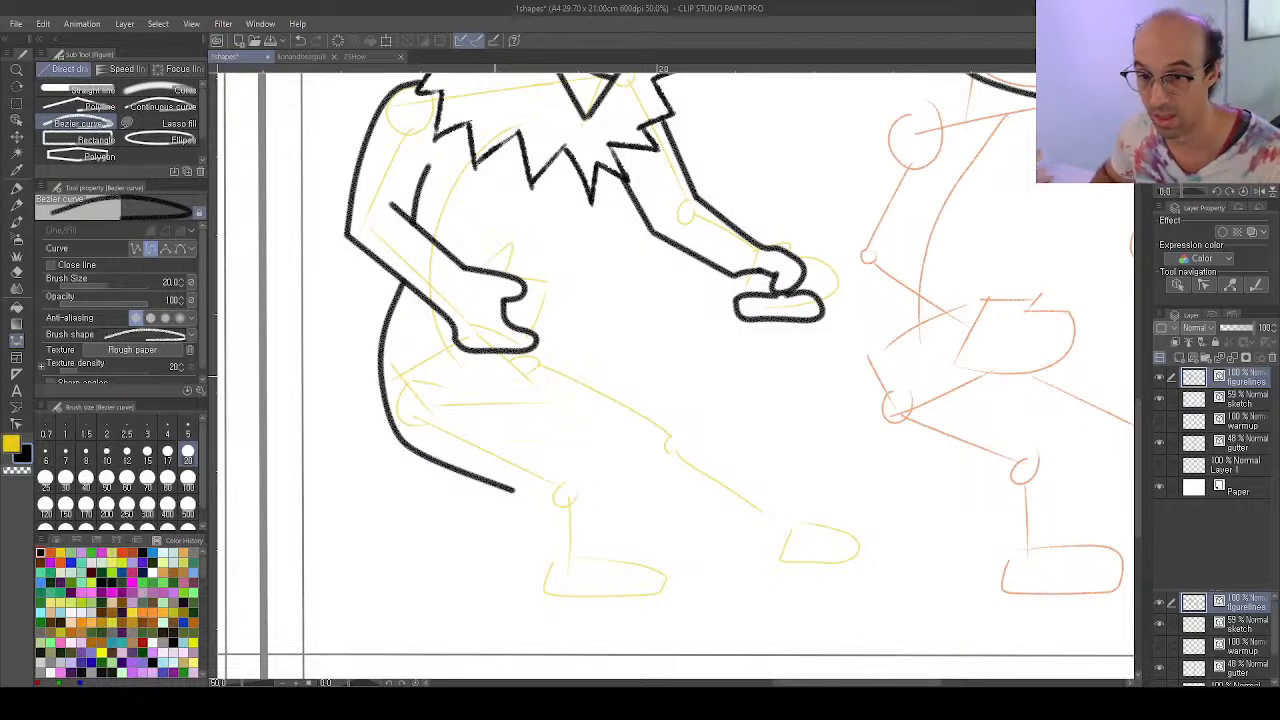
mouse_move(482, 372)
mouse_down()
mouse_move(586, 430)
mouse_move(587, 527)
mouse_up()
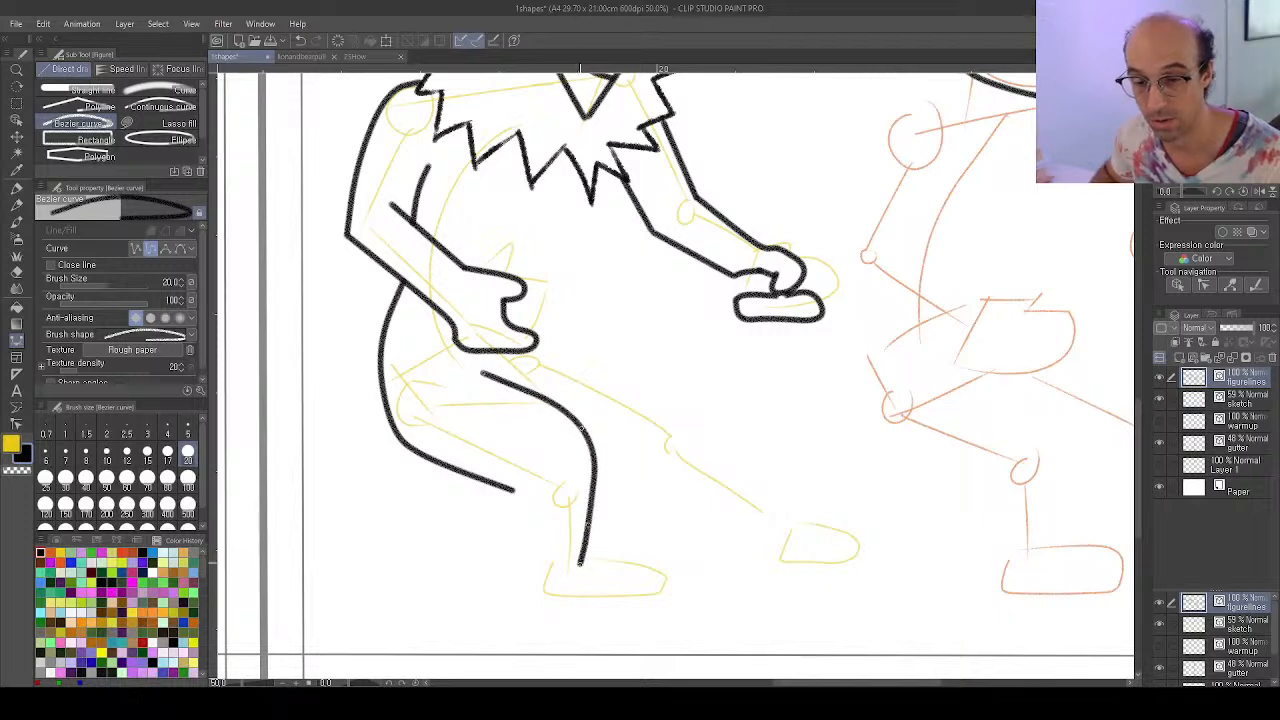
drag(542, 480, 534, 372)
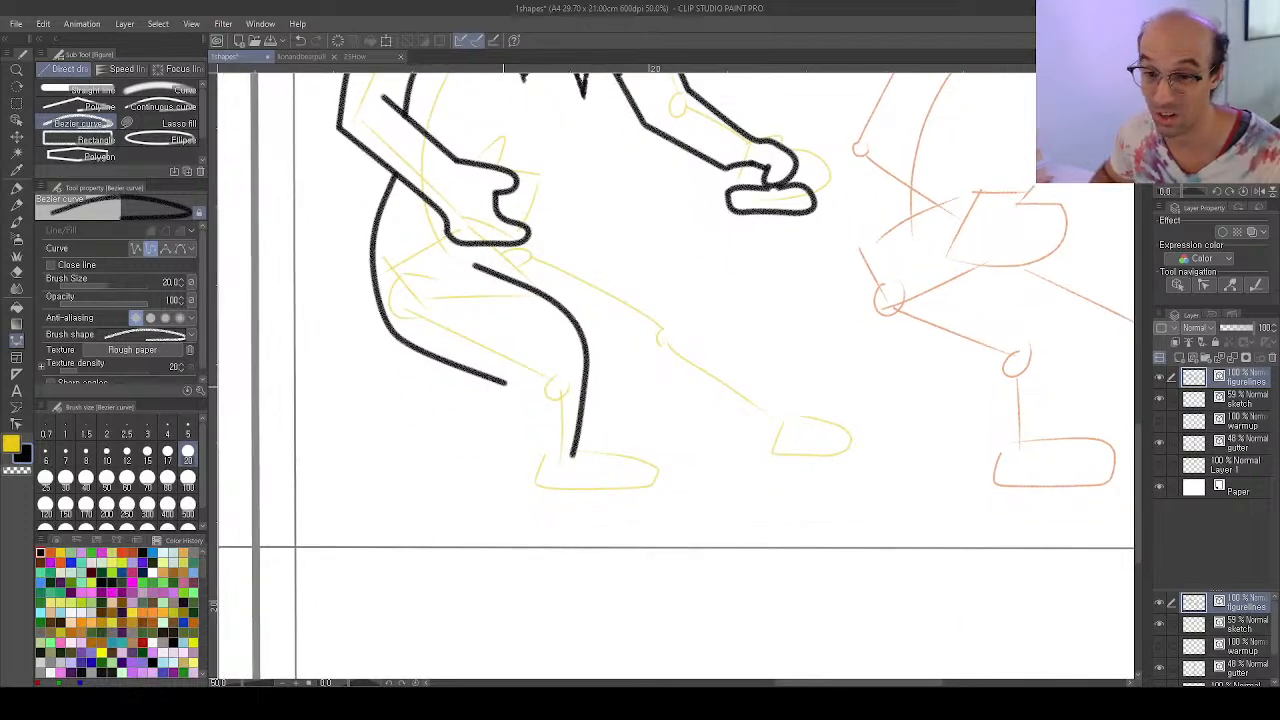
Ink the back of the near shin and a rounded foot with the Bezier curve, joining it to the front ankle
click(506, 383)
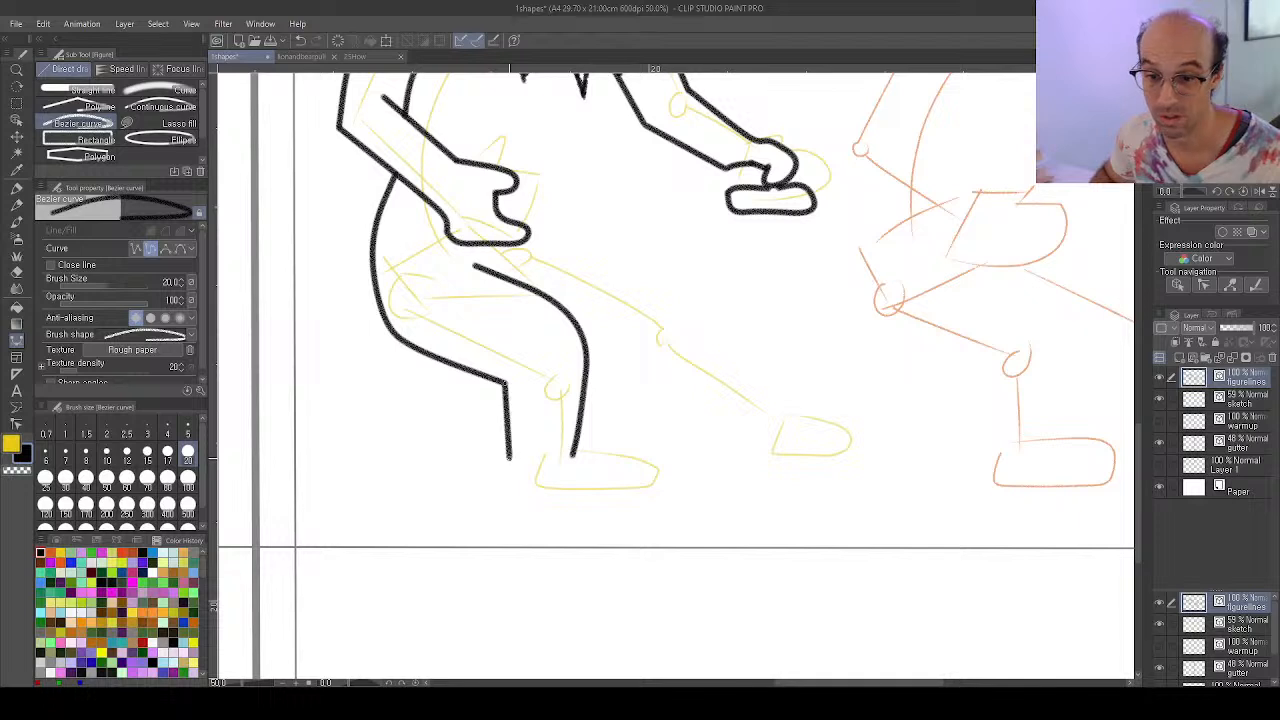
click(509, 458)
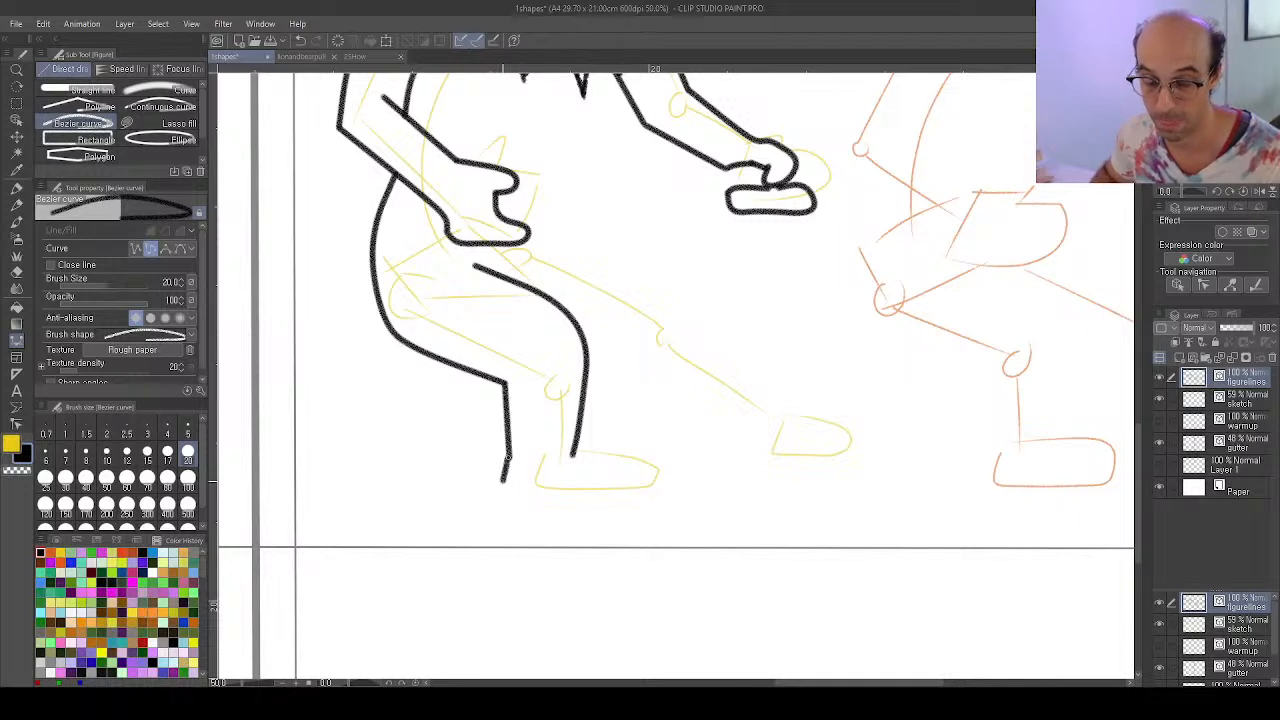
click(500, 481)
click(551, 503)
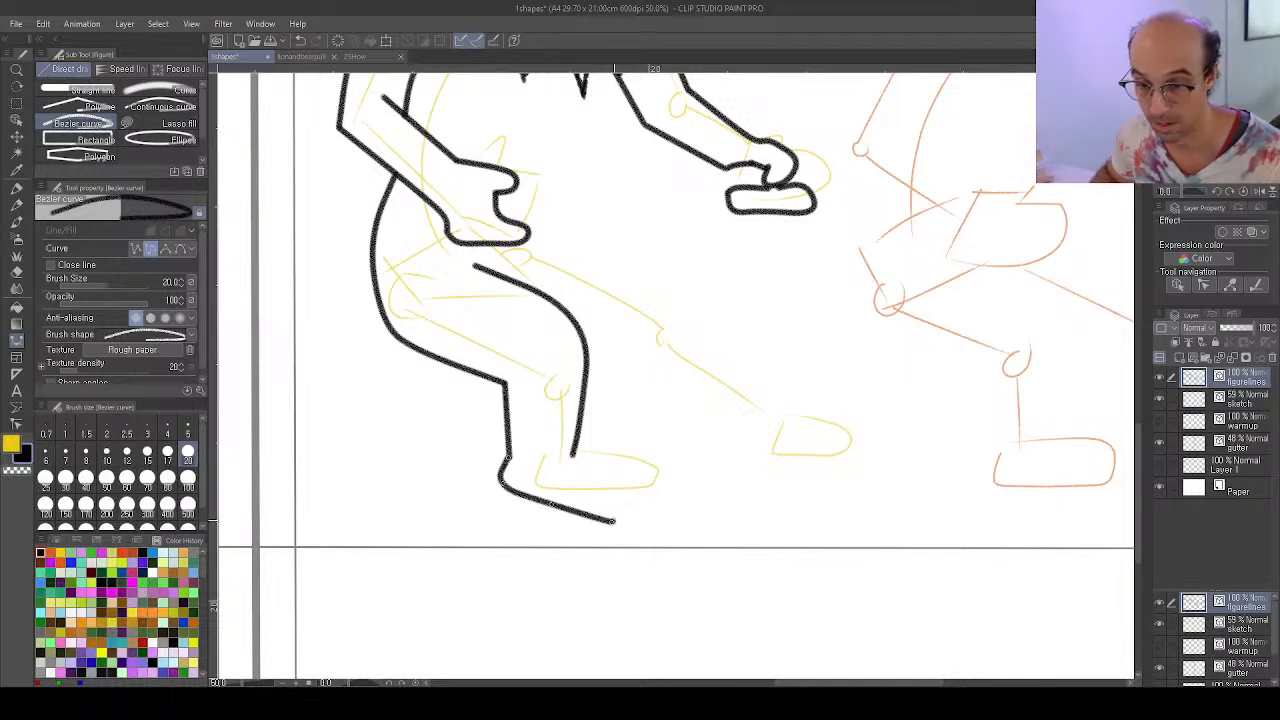
click(611, 521)
click(648, 501)
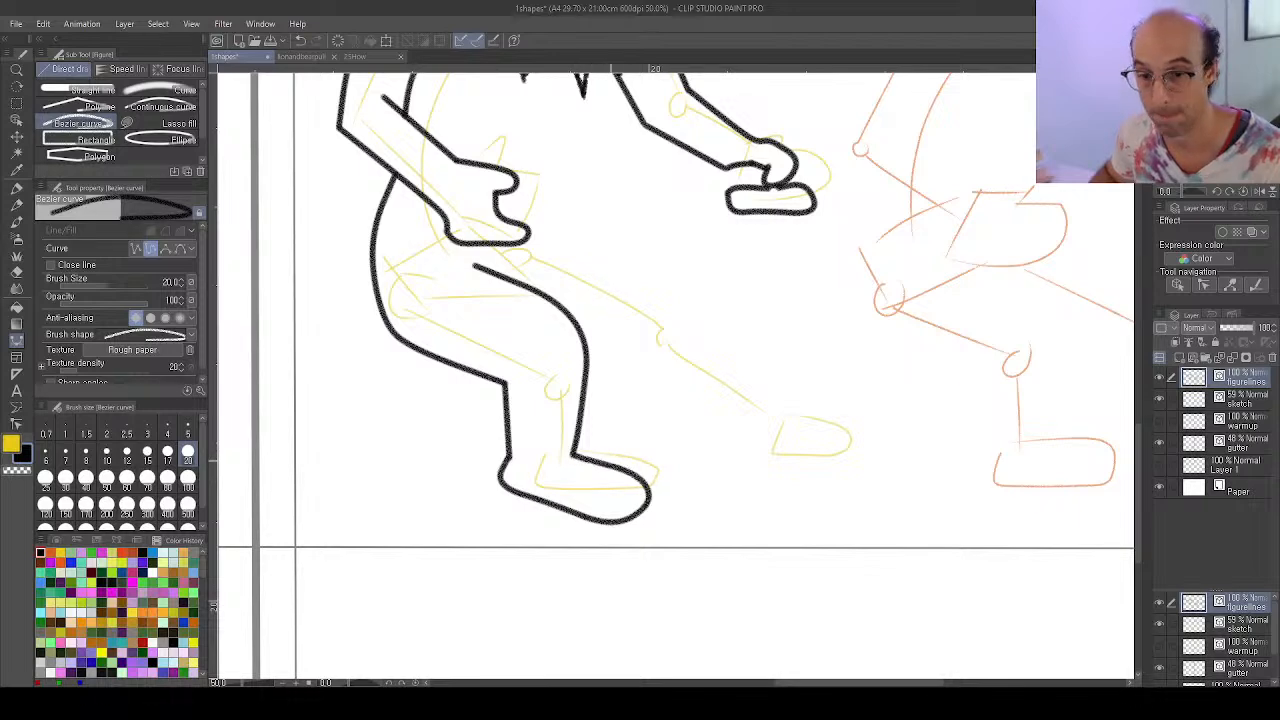
Ink the upper and lower edges of the lion's outstretched far leg and close them with a rounded foot
drag(666, 271, 593, 376)
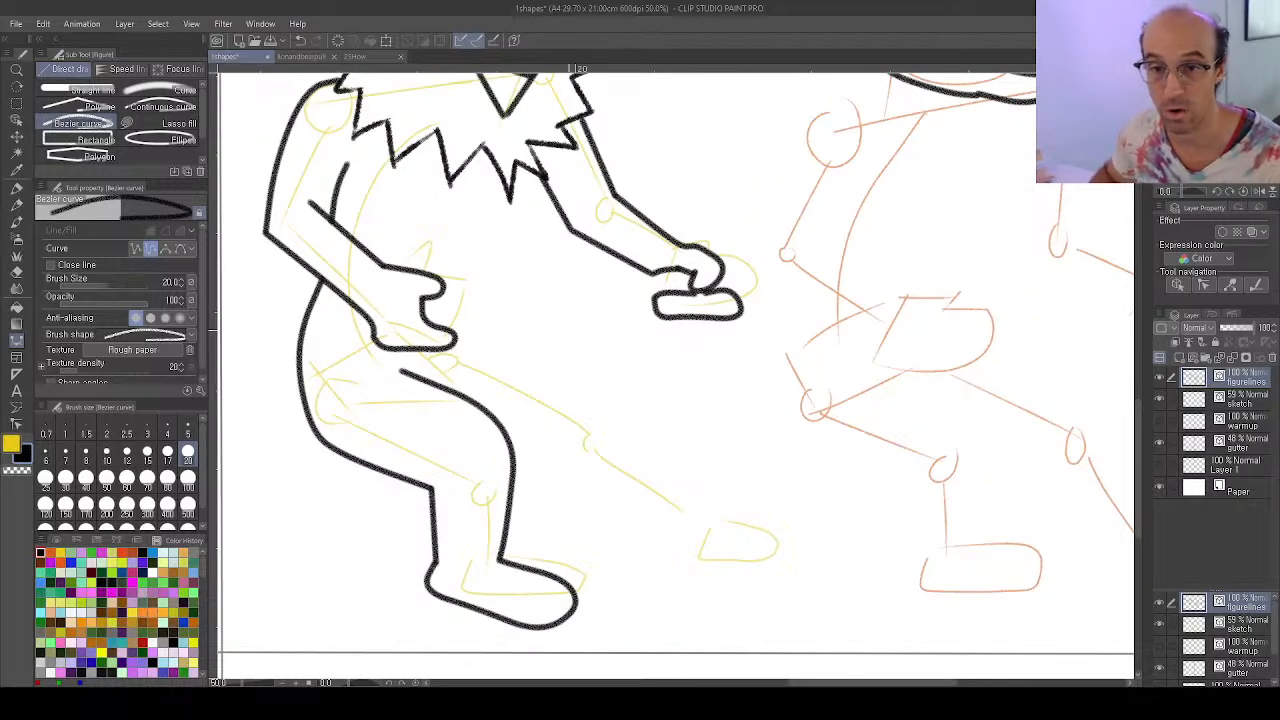
mouse_move(619, 312)
mouse_down()
mouse_move(587, 378)
mouse_move(576, 366)
mouse_move(592, 357)
mouse_up()
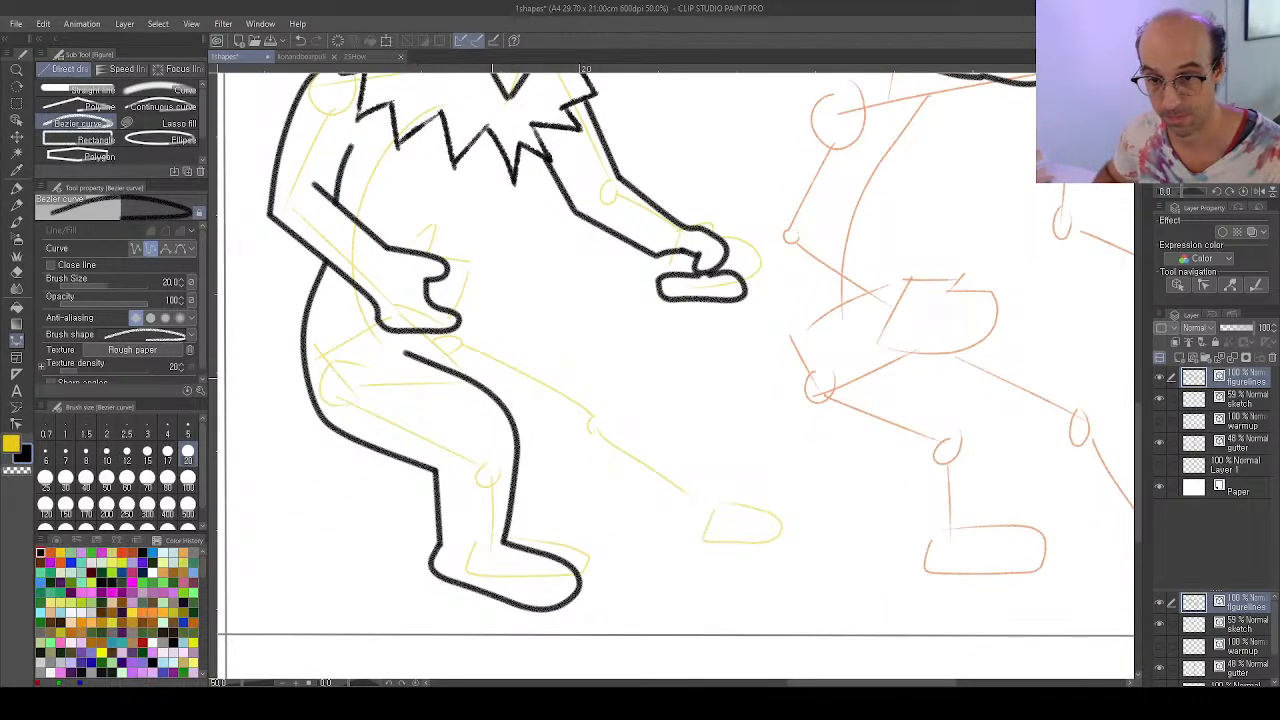
mouse_move(502, 344)
mouse_down()
mouse_move(586, 395)
mouse_move(686, 499)
mouse_up()
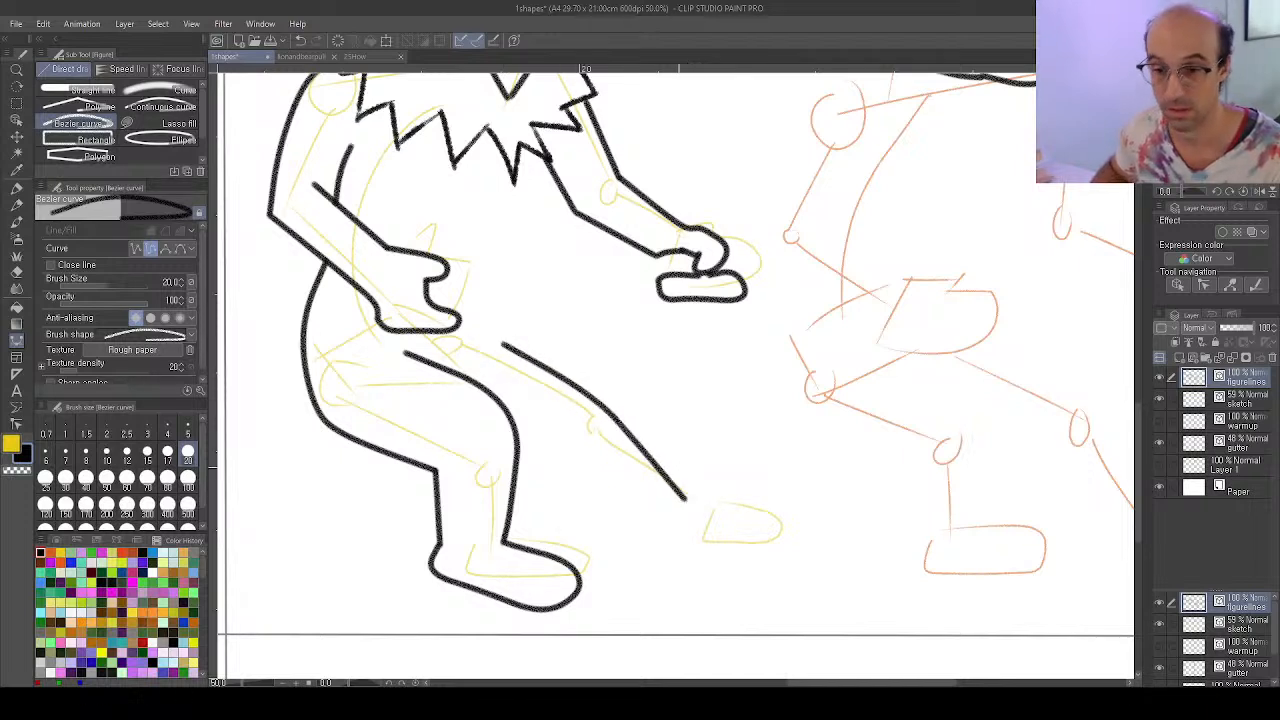
drag(520, 458, 586, 484)
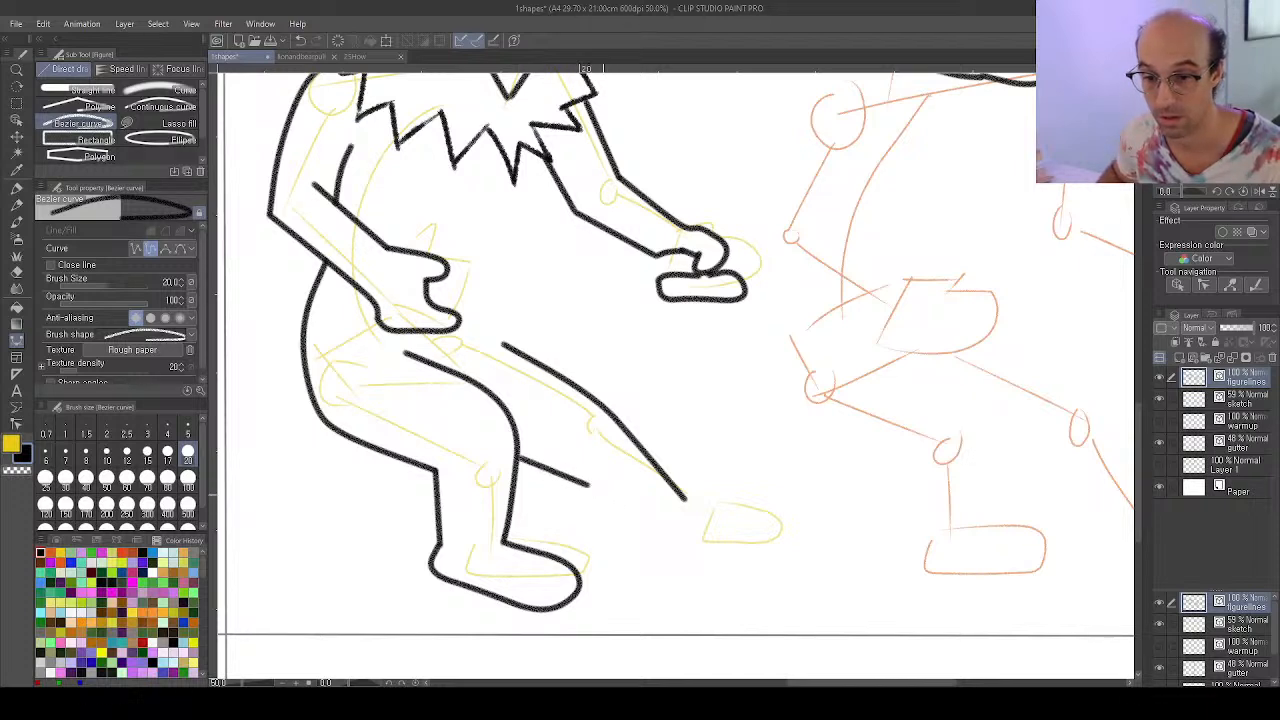
drag(590, 484, 637, 543)
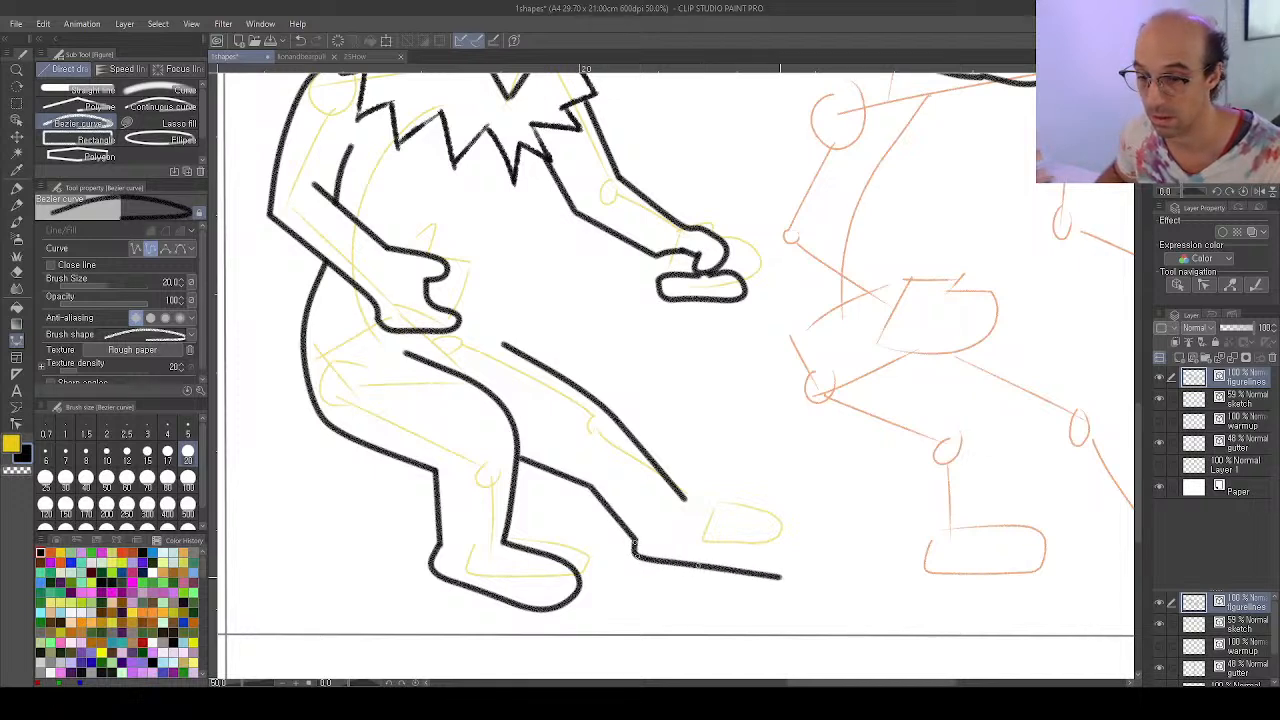
click(765, 568)
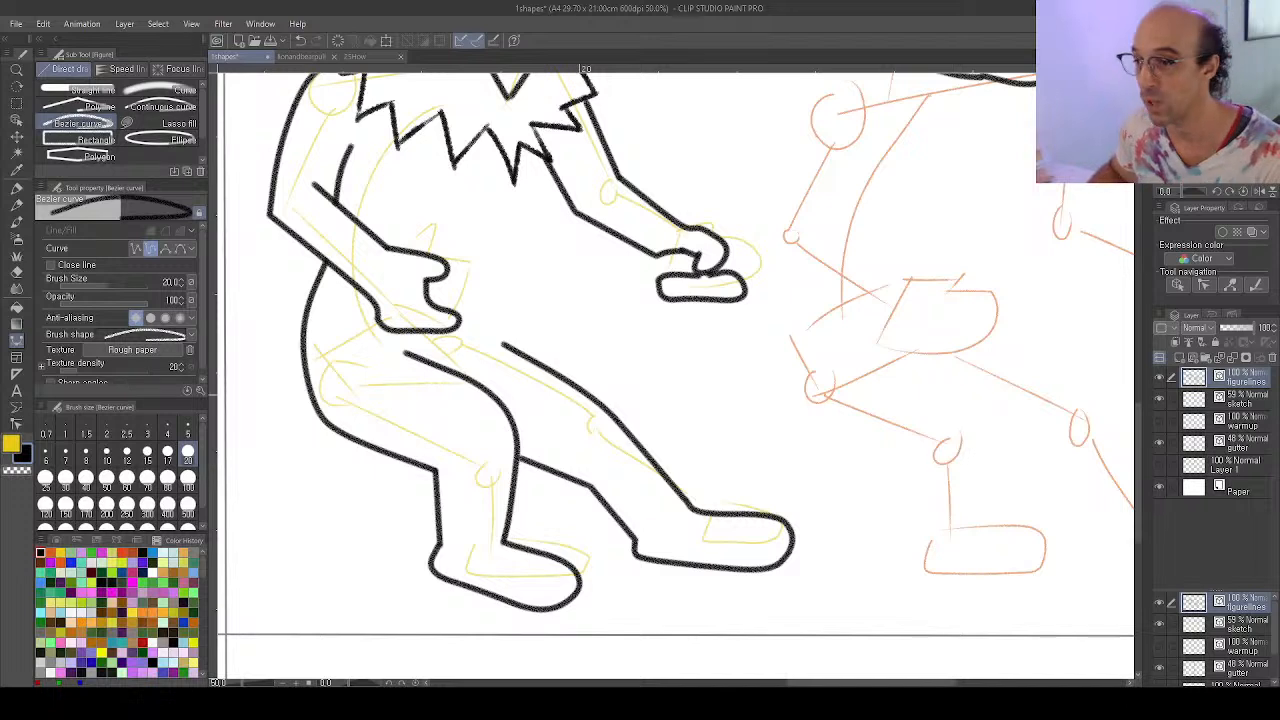
Adjust the control points around the far foot's toe and sole to make the foot slightly shorter and flatter
key(y)
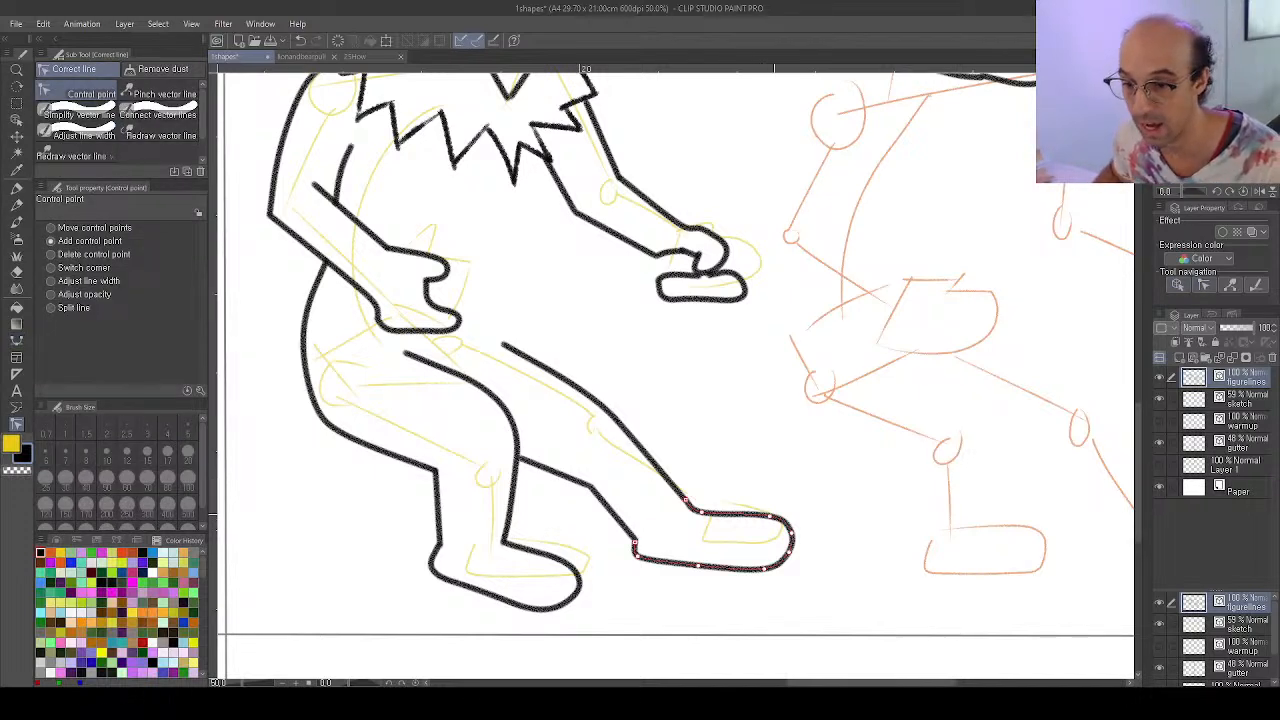
drag(770, 516, 778, 562)
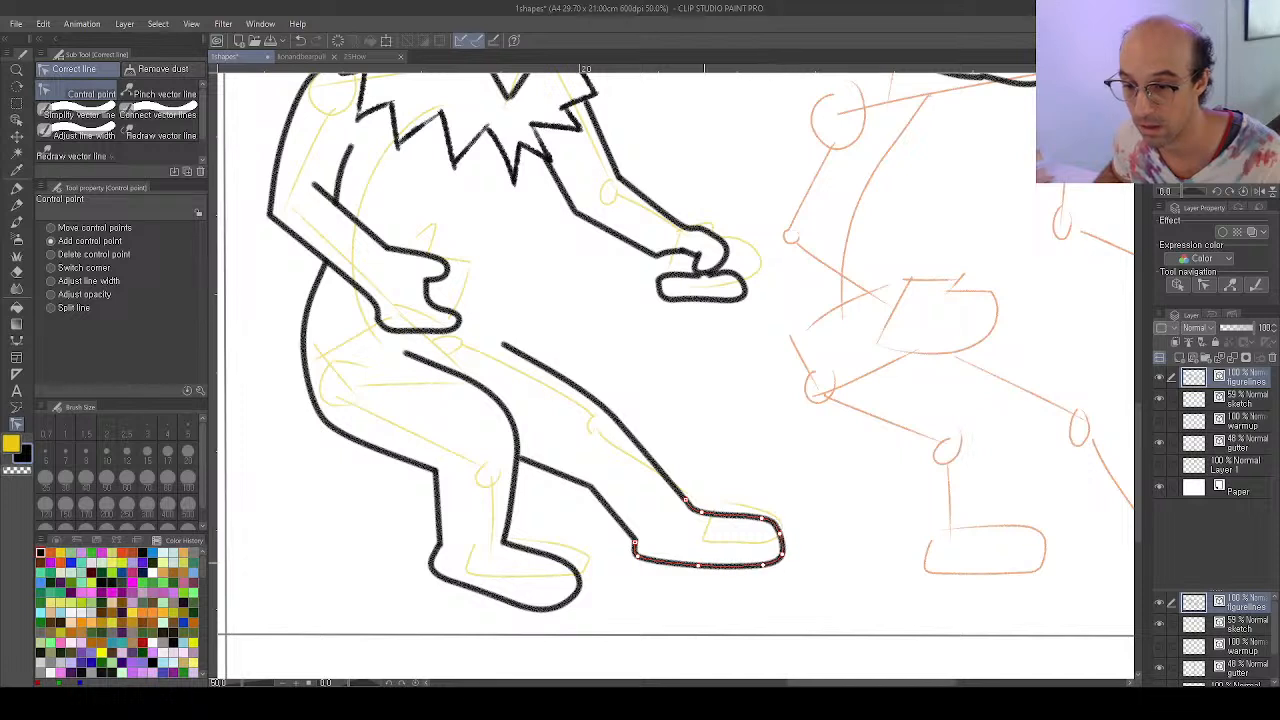
drag(701, 568, 702, 566)
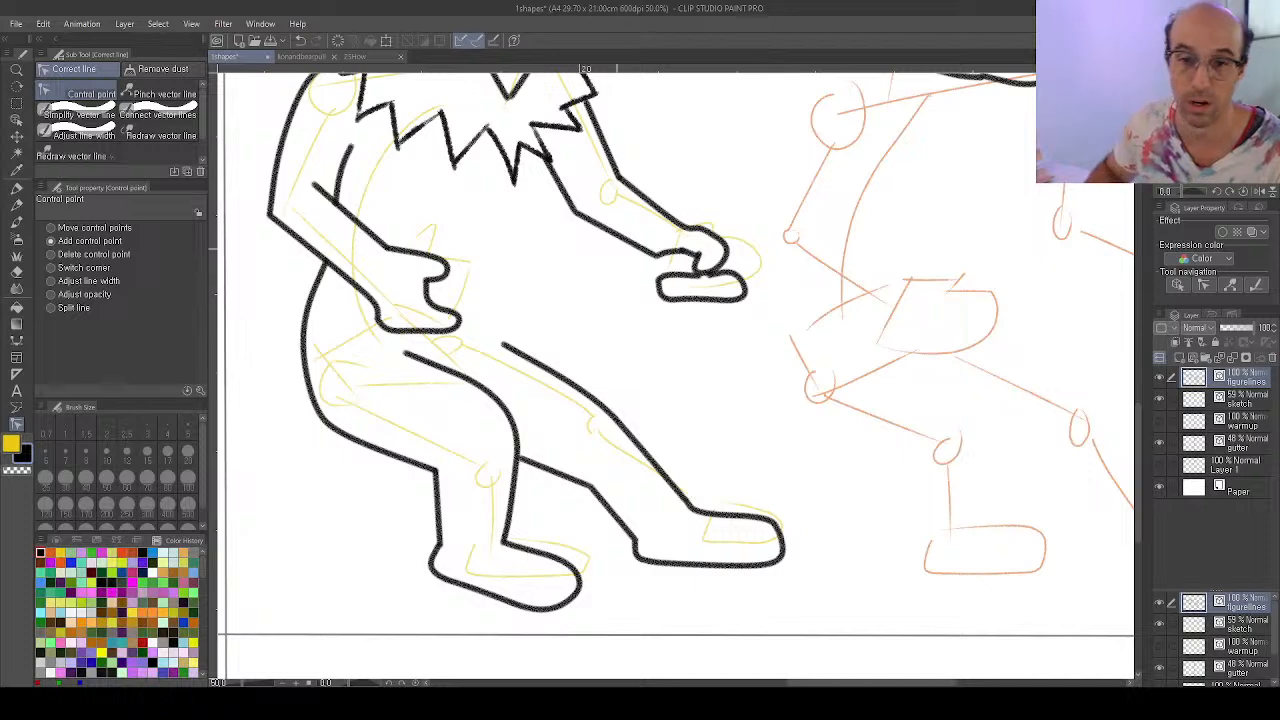
Ink the lion's curved belly line from the top of the far thigh up to the arm beneath the mane
drag(680, 222, 740, 451)
key(u)
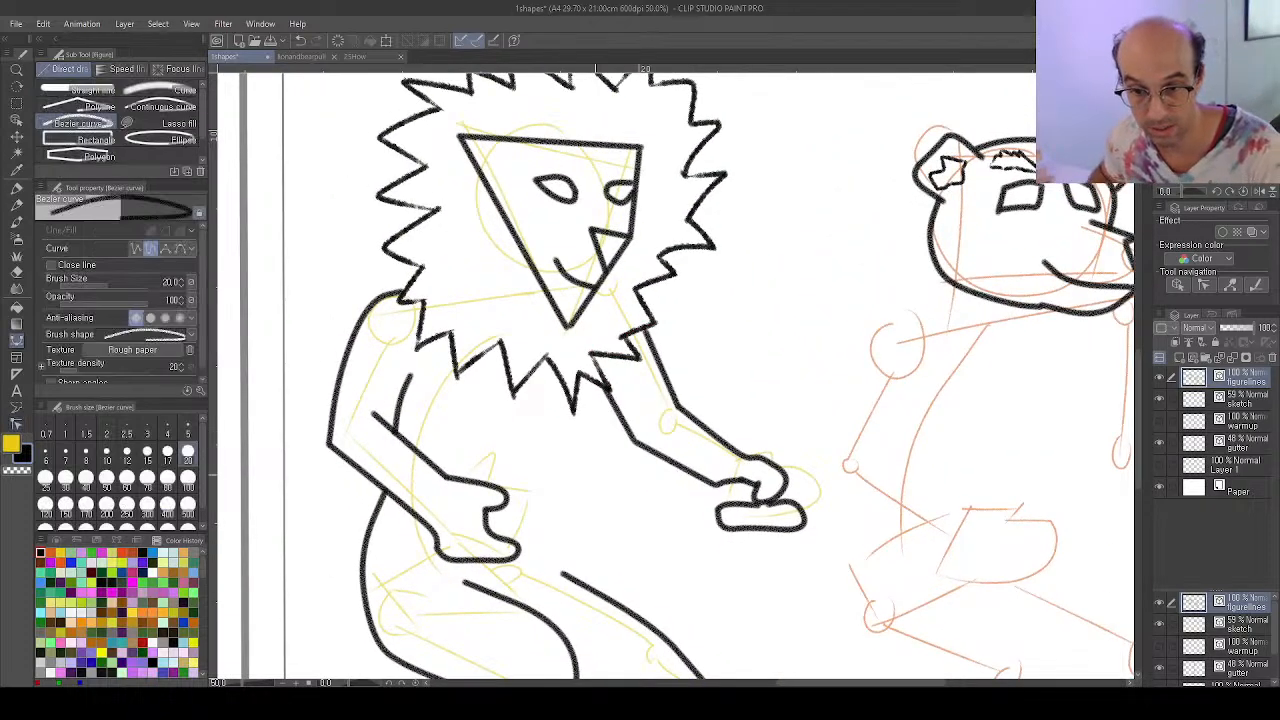
scroll(680, 380, down, 2)
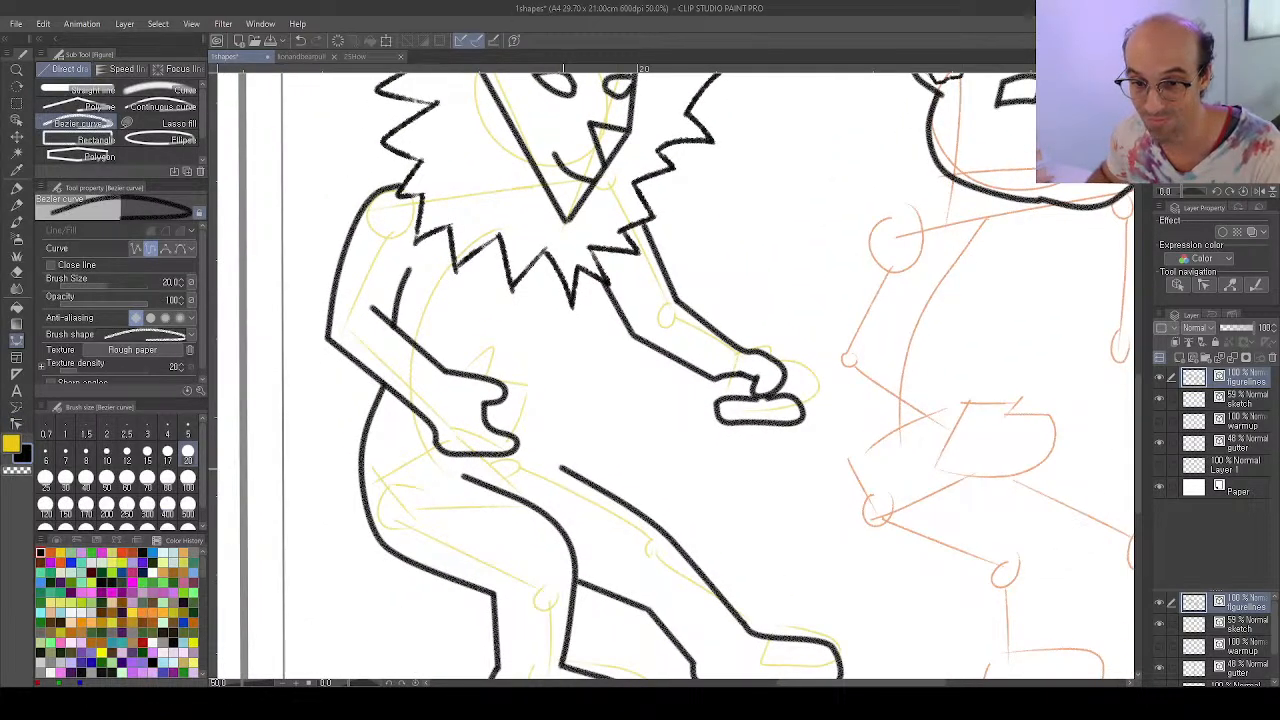
drag(560, 465, 608, 300)
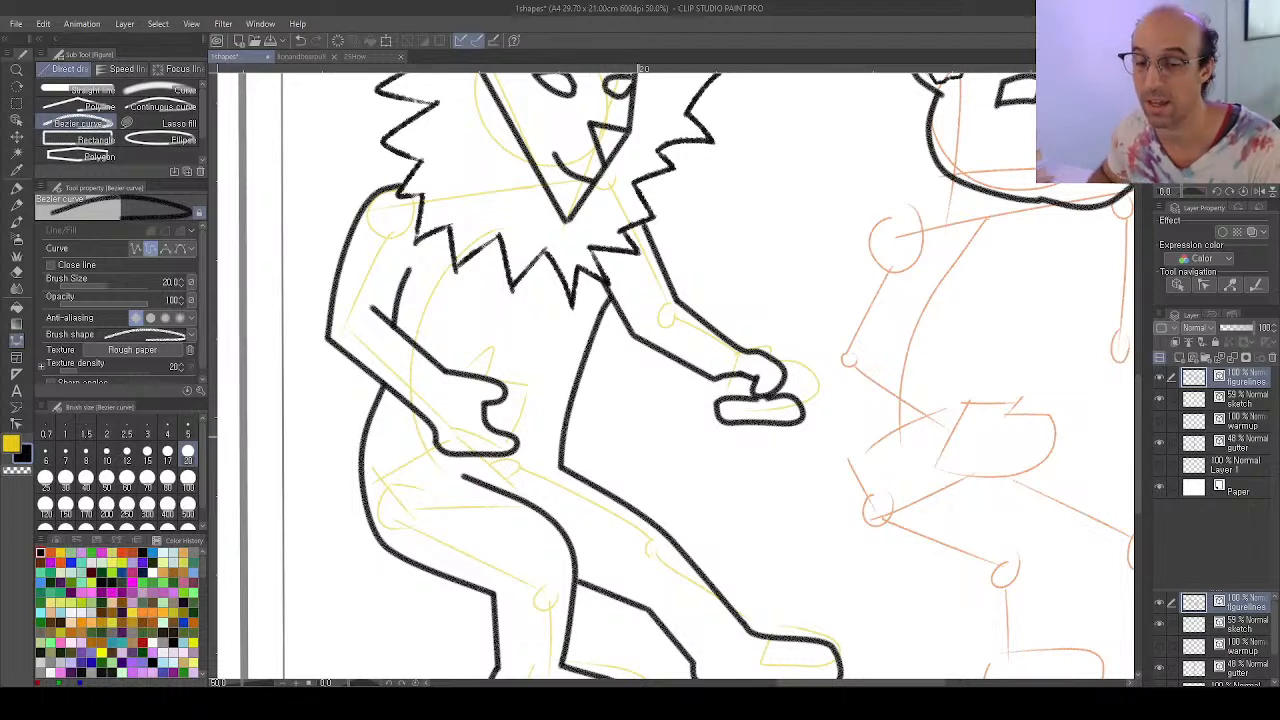
Draw the tail's outer edge from the rump under the legs and up past the forearm, plus its inner edge above the thigh
drag(455, 537, 539, 393)
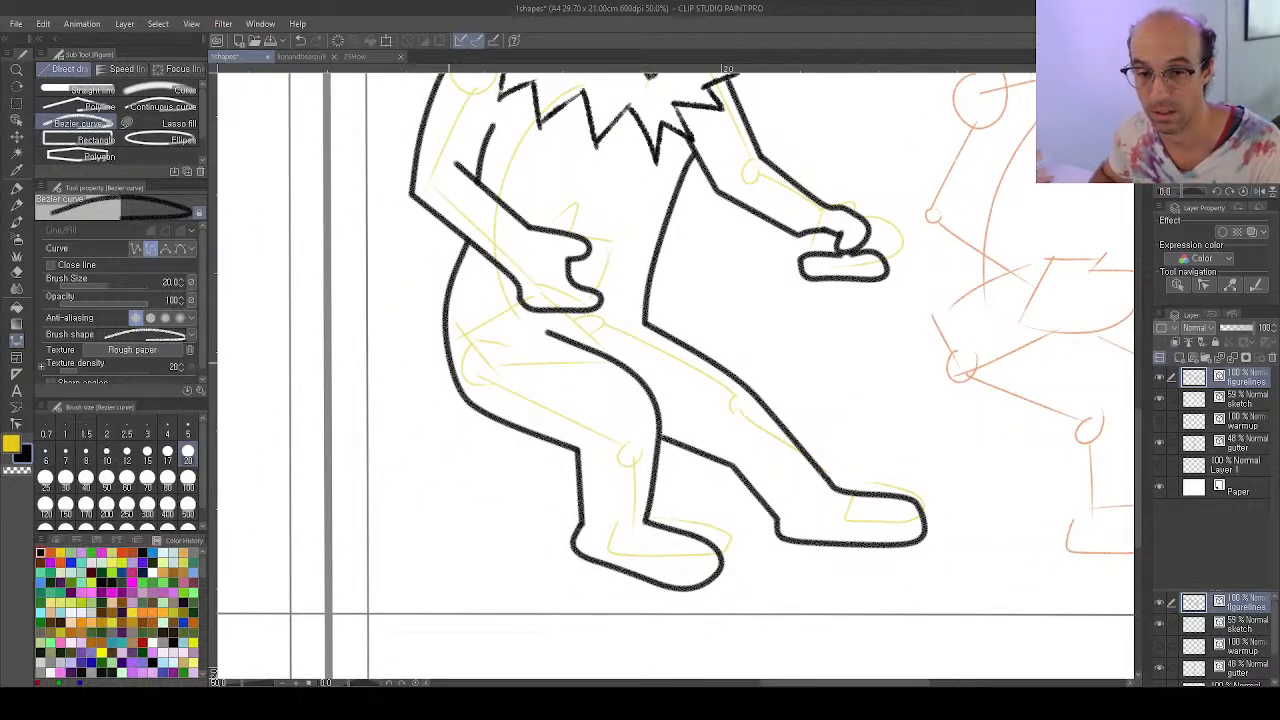
click(450, 360)
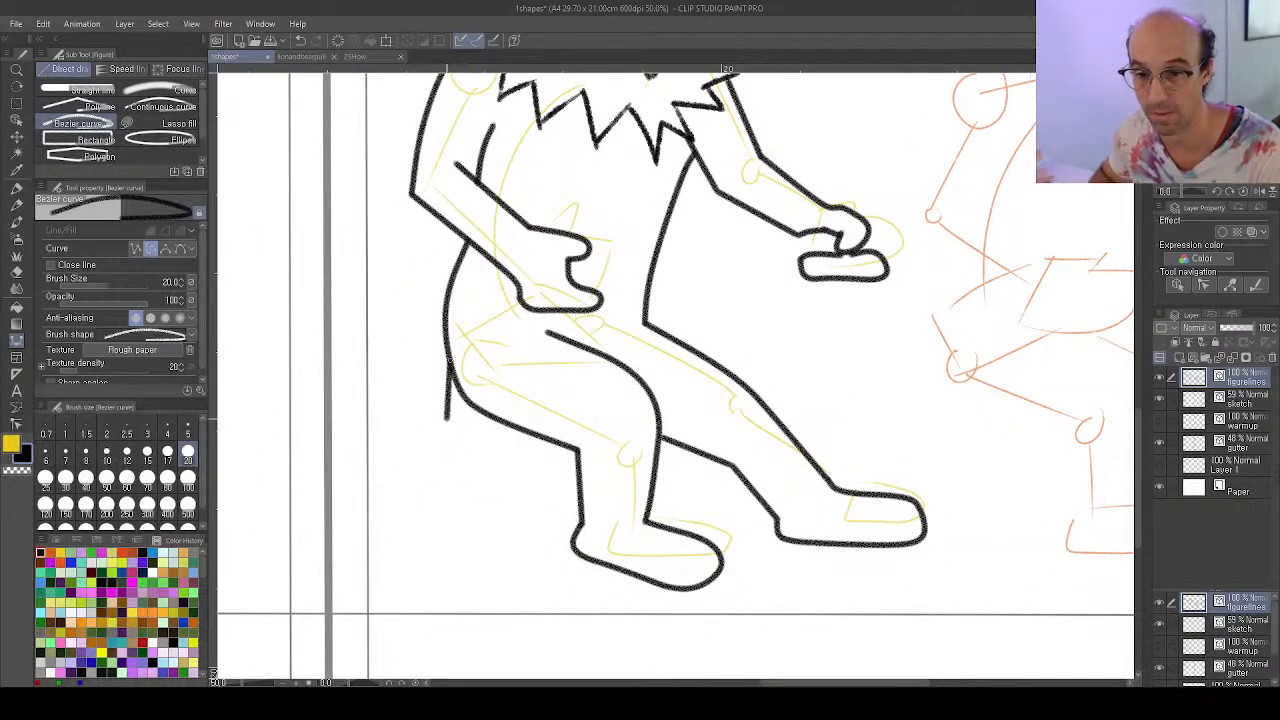
click(449, 419)
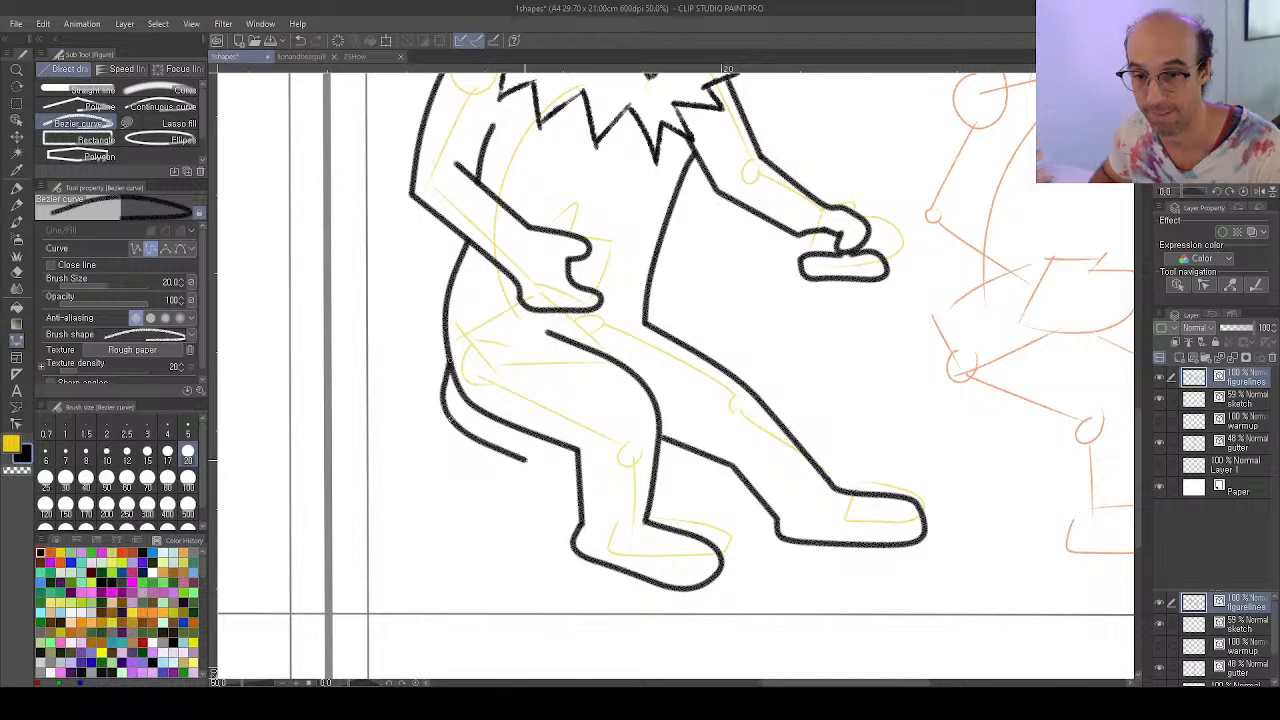
click(523, 461)
click(676, 426)
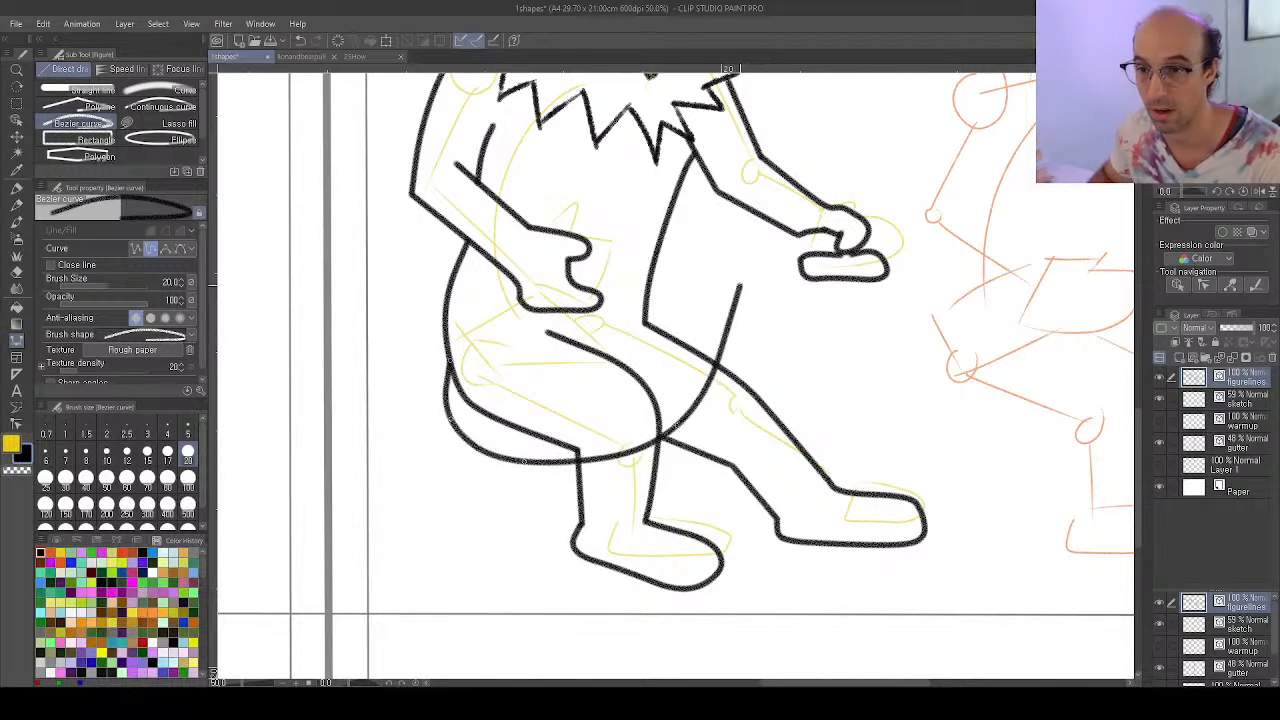
click(738, 290)
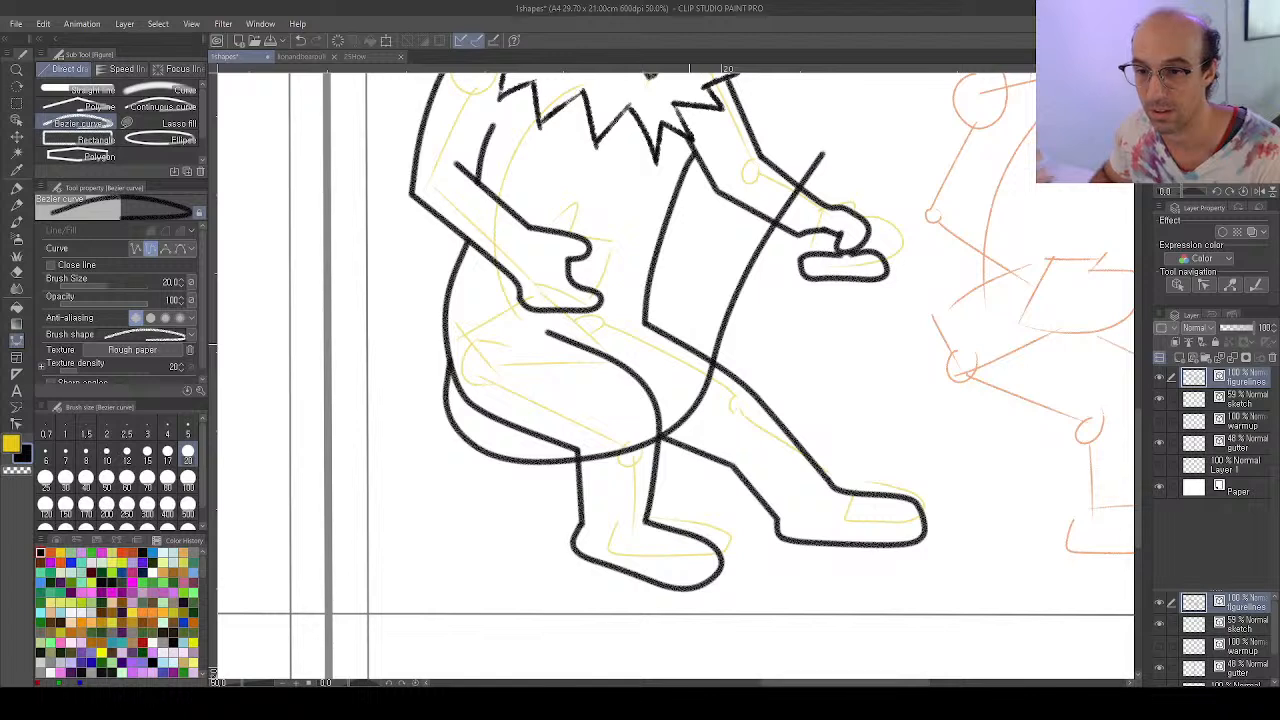
click(690, 345)
click(716, 270)
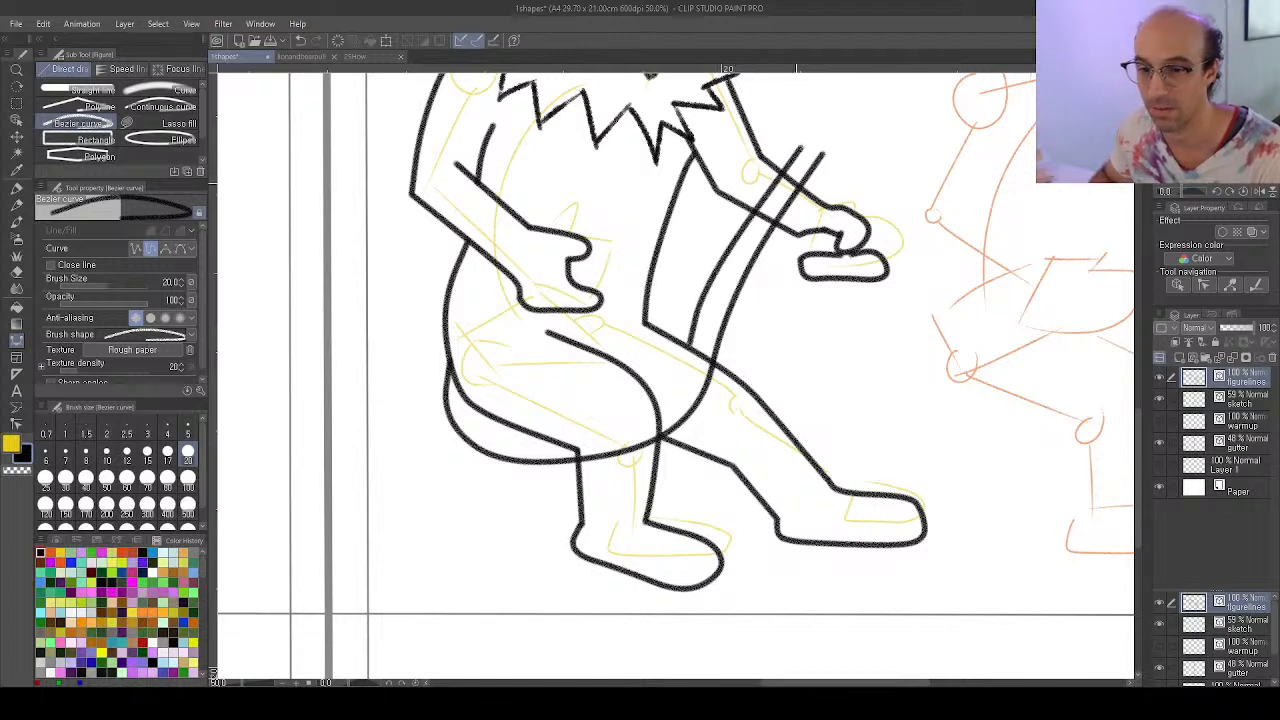
Hide the sketch layer and try erasing the tail segments that cross the near leg, far thigh and forearm
key(e)
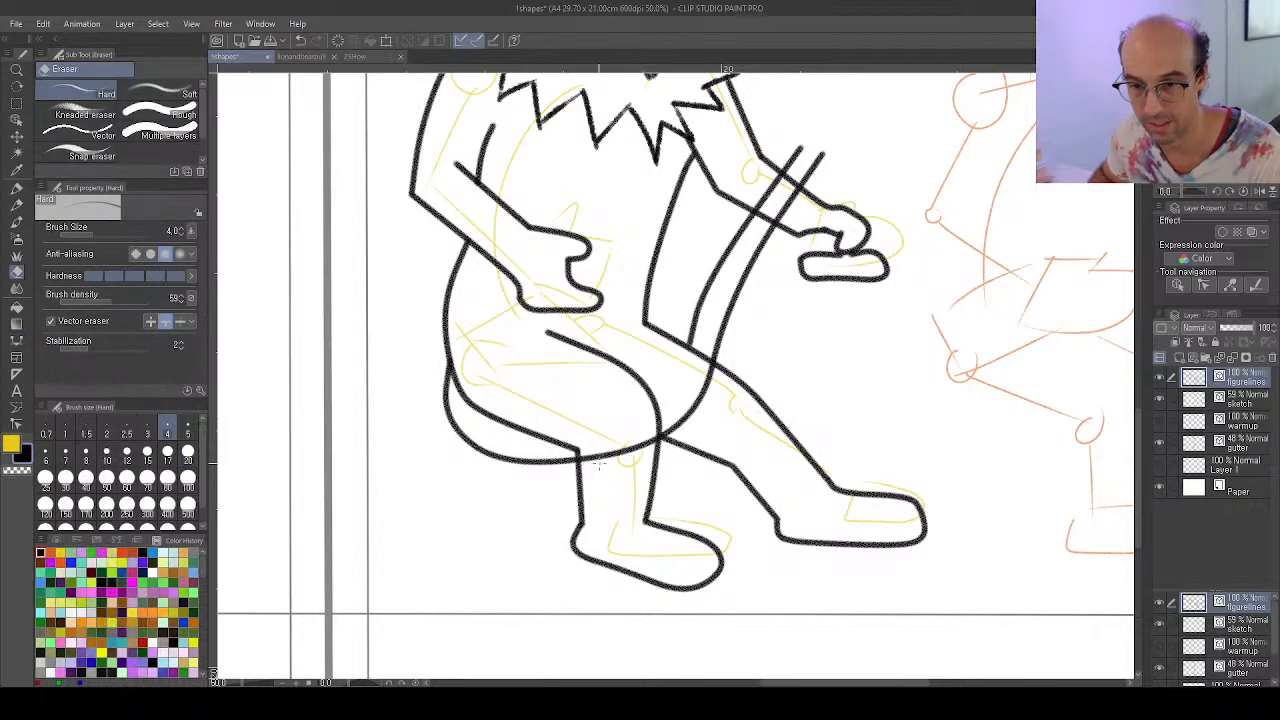
click(1159, 399)
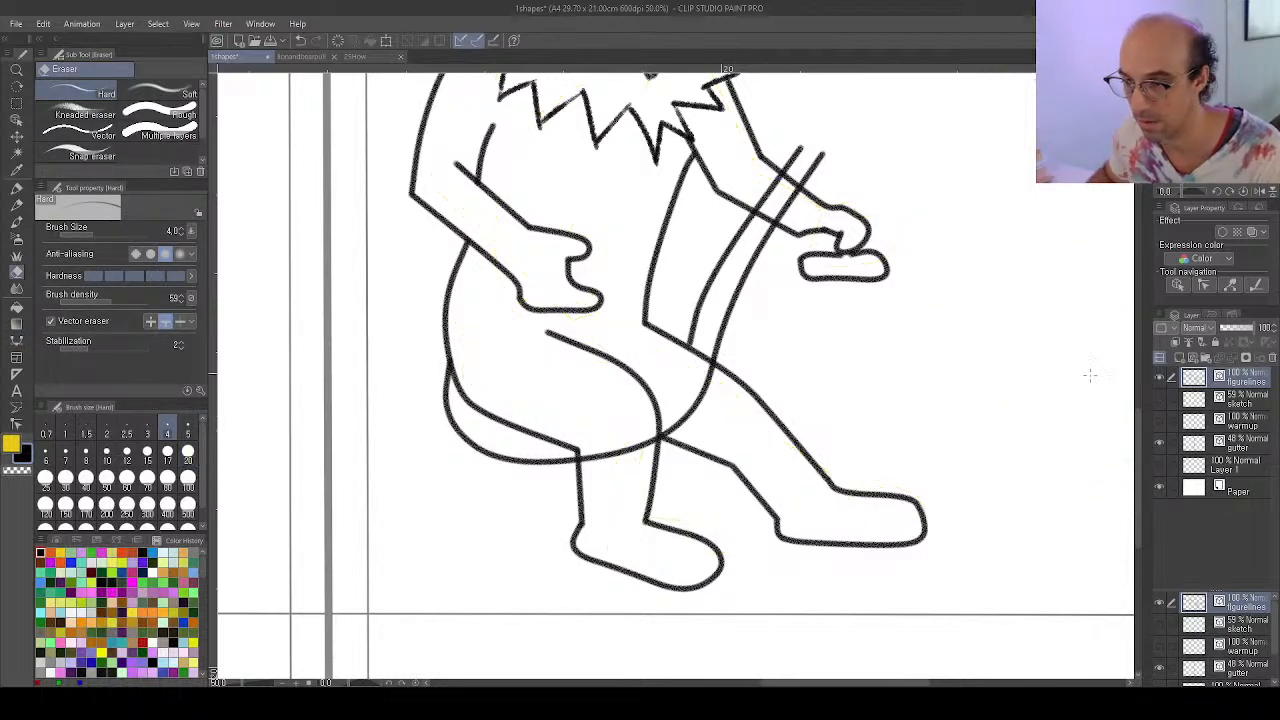
drag(620, 432, 706, 411)
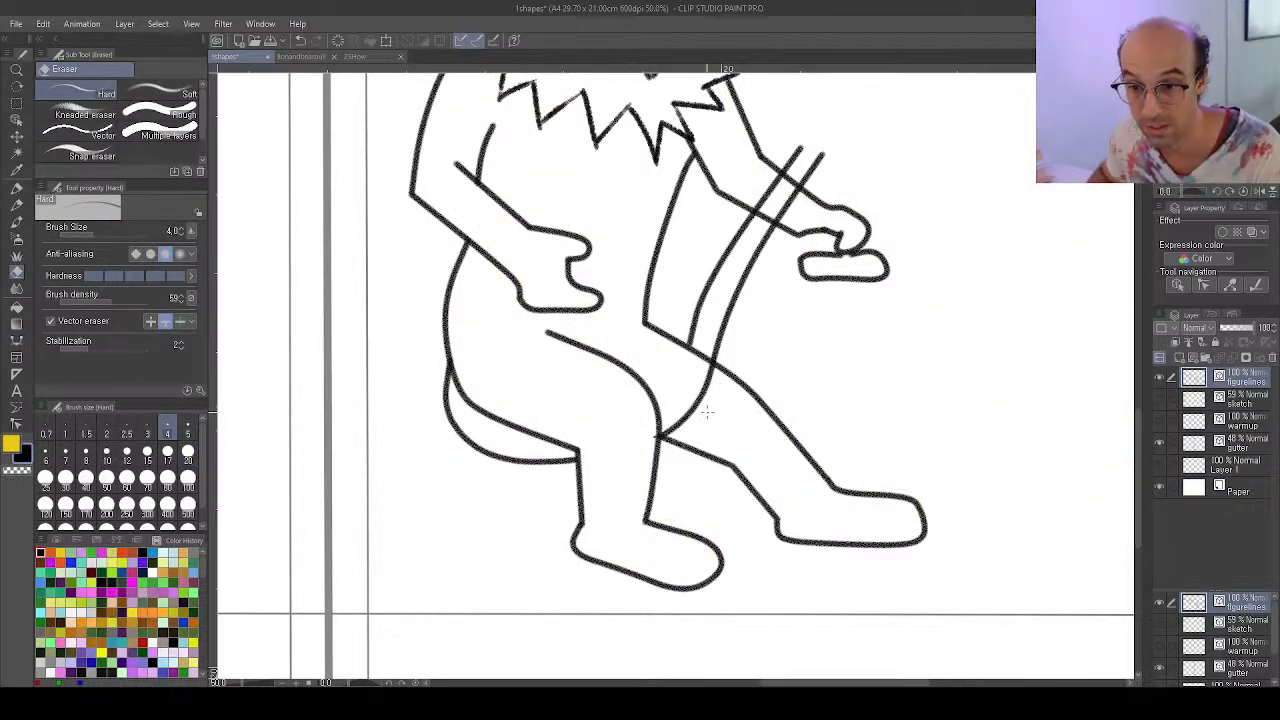
click(695, 398)
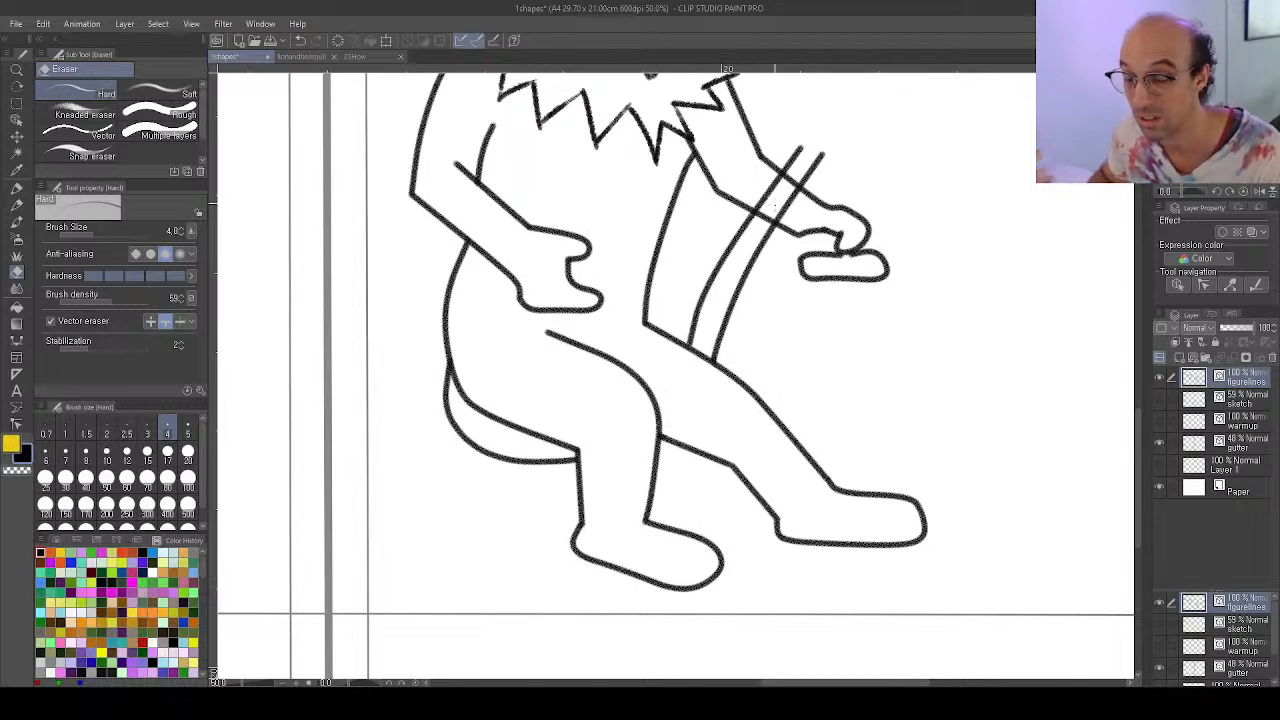
drag(770, 188, 811, 215)
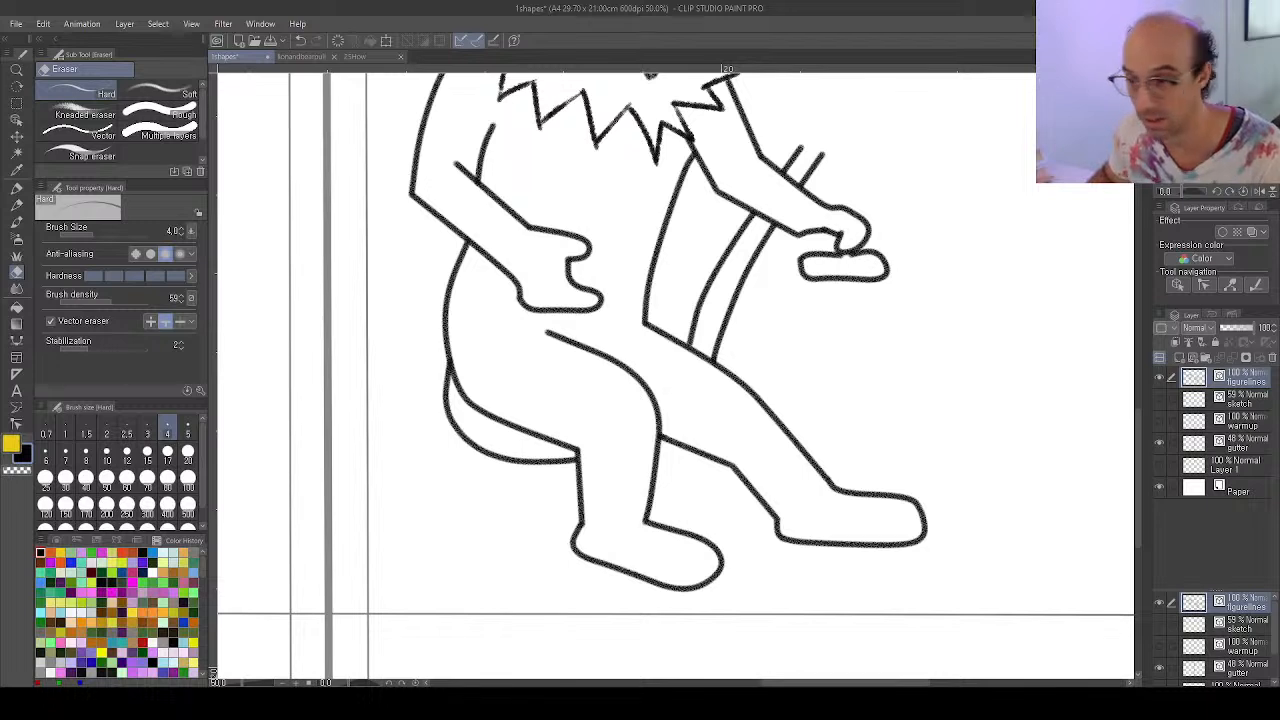
Undo the eraser cuts to restore the full tail lines, and show the sketch layer again
key(ctrl+z)
key(ctrl+z)
key(ctrl+z)
key(ctrl+z)
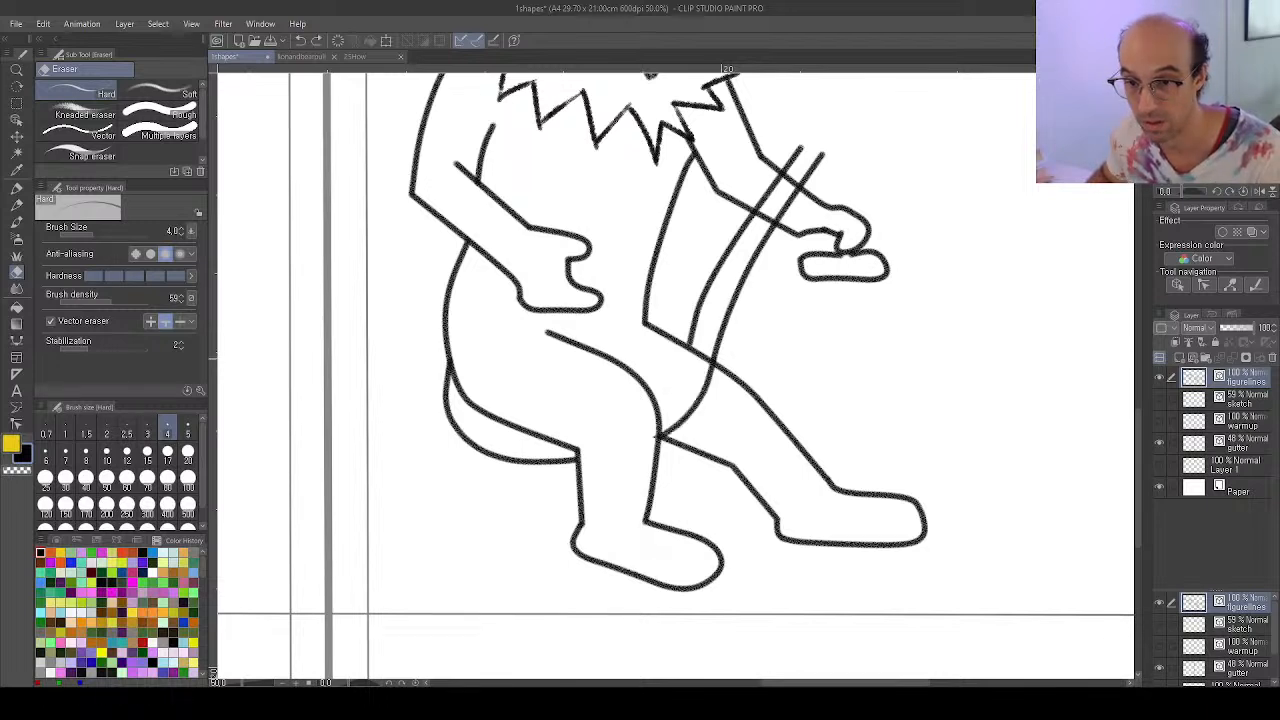
key(ctrl+y)
key(ctrl+y)
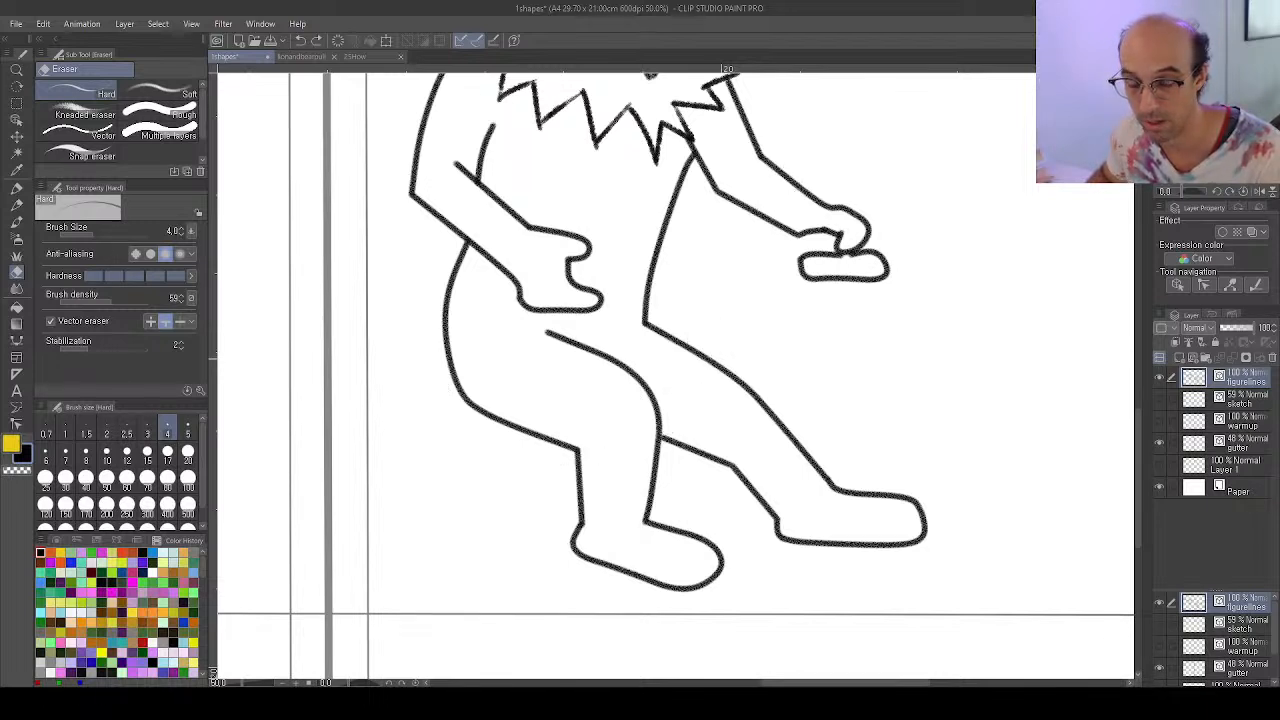
key(ctrl+z)
key(ctrl+z)
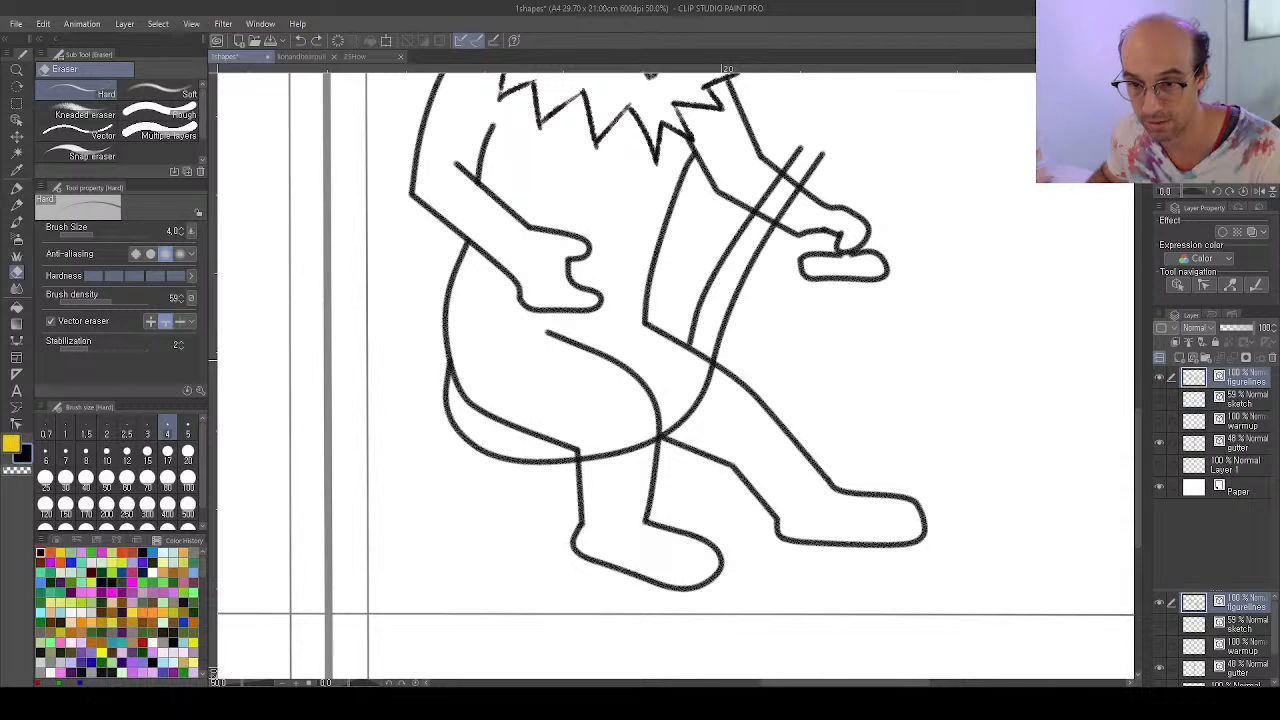
key(ctrl+y)
key(ctrl+z)
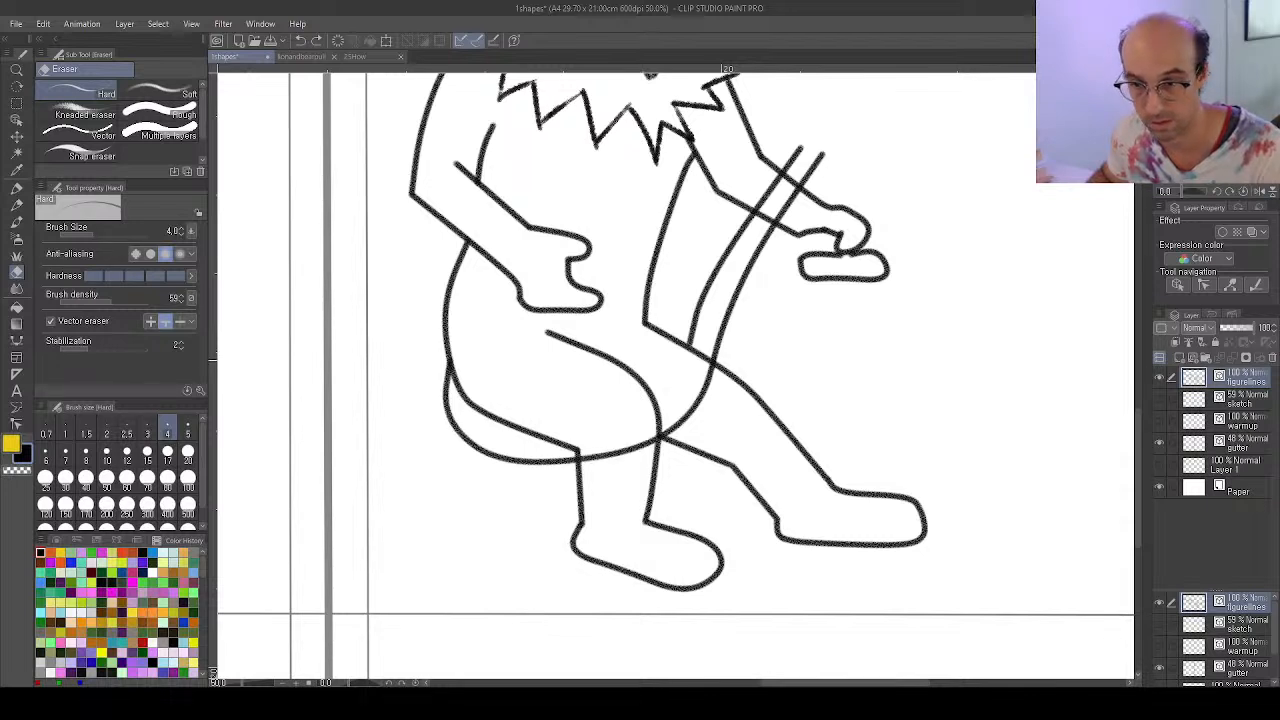
click(1159, 399)
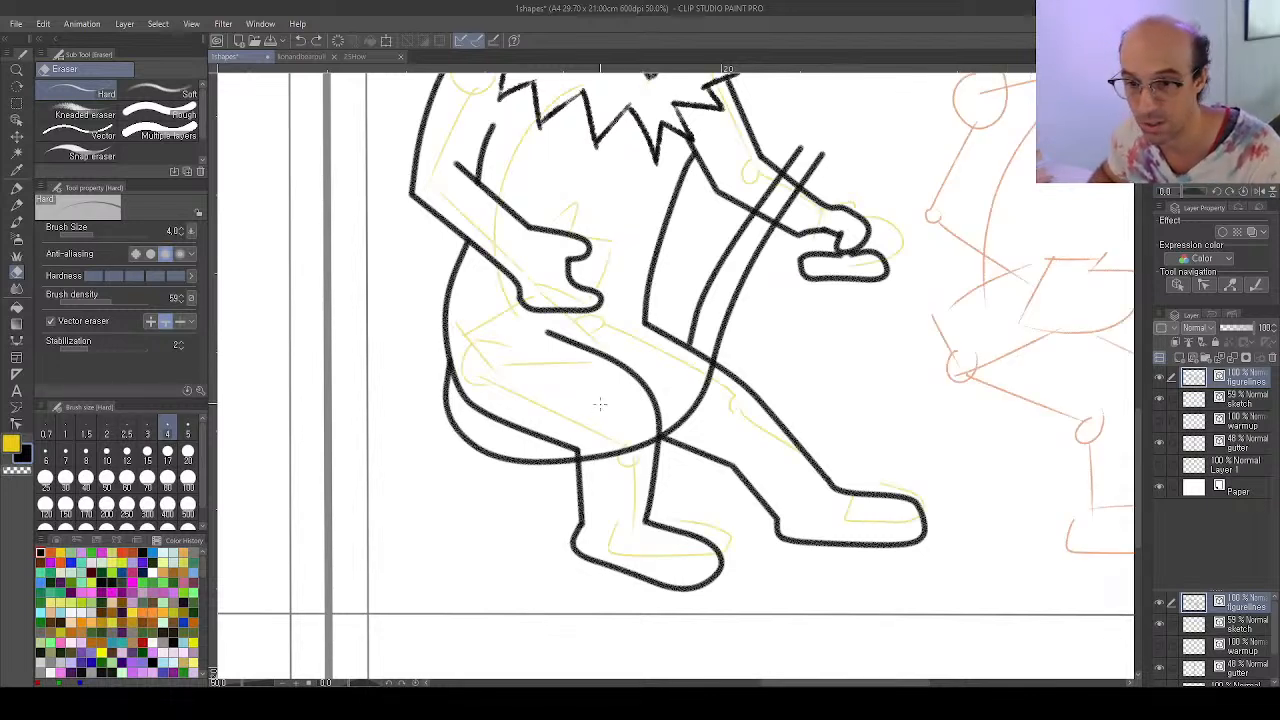
Try erasing the tail segment that crosses the lion's near leg, and undo the eraser cuts
click(600, 458)
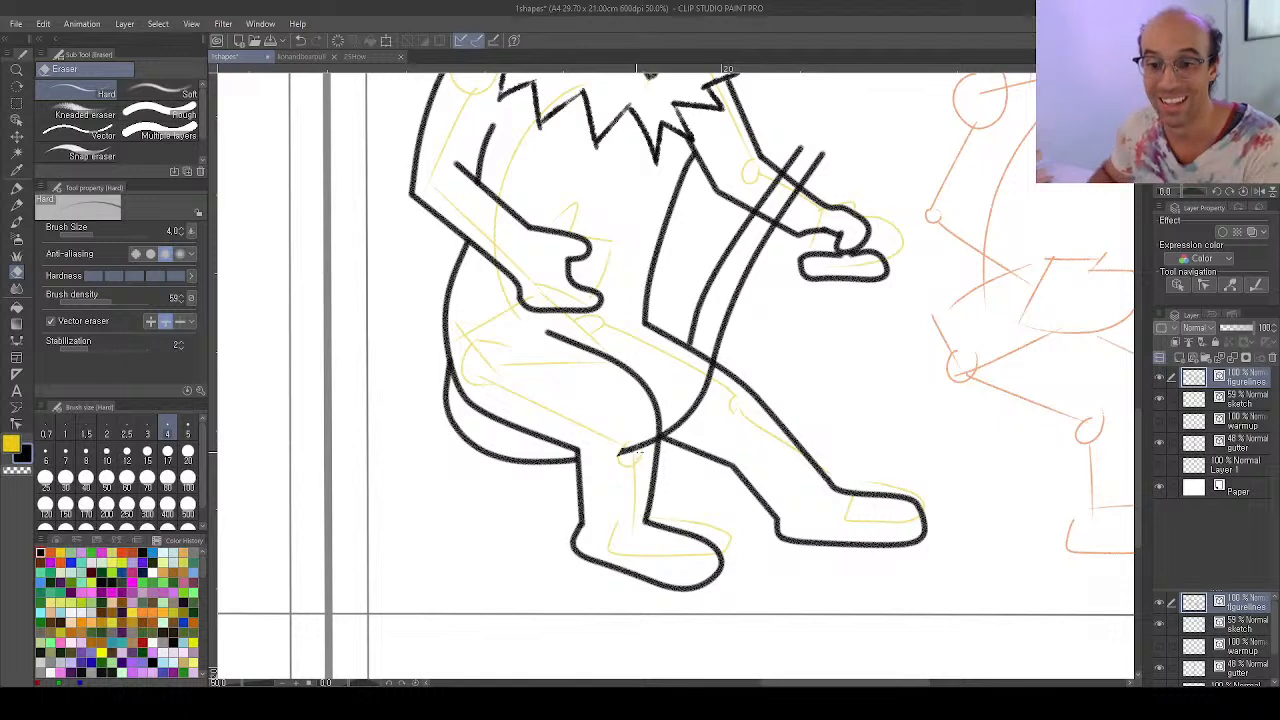
drag(635, 451, 646, 441)
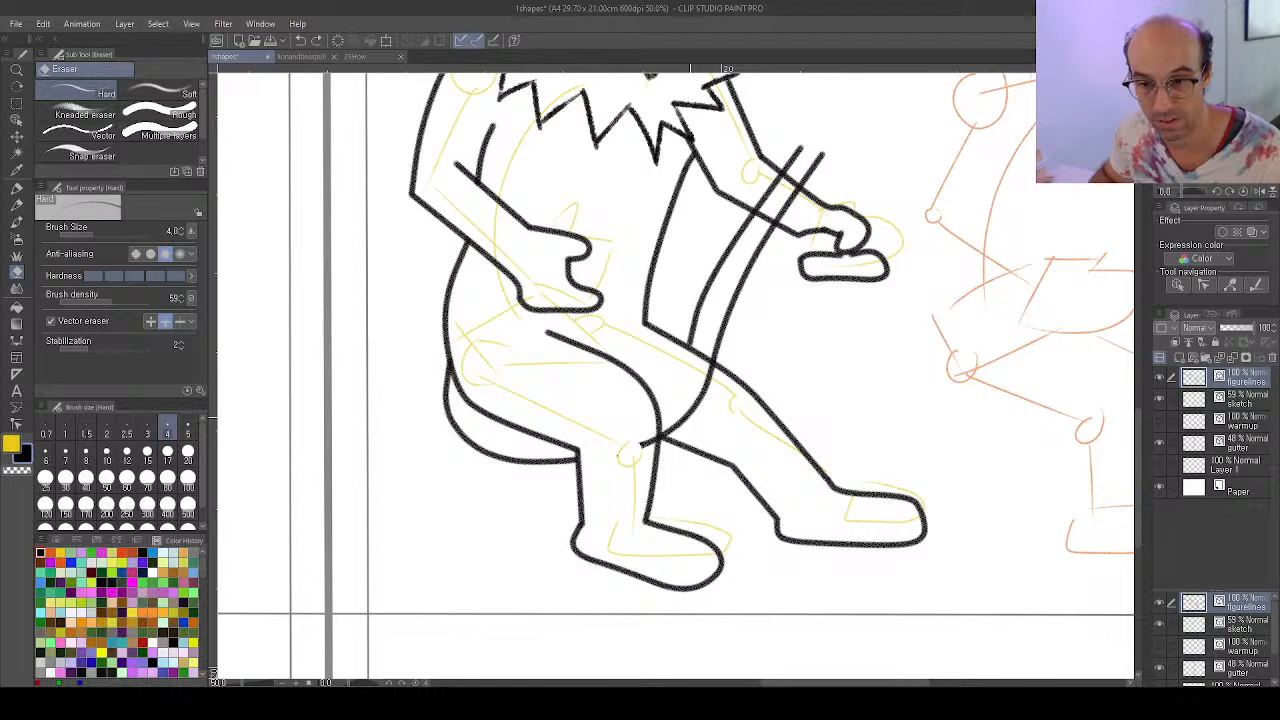
key(ctrl+z)
key(ctrl+z)
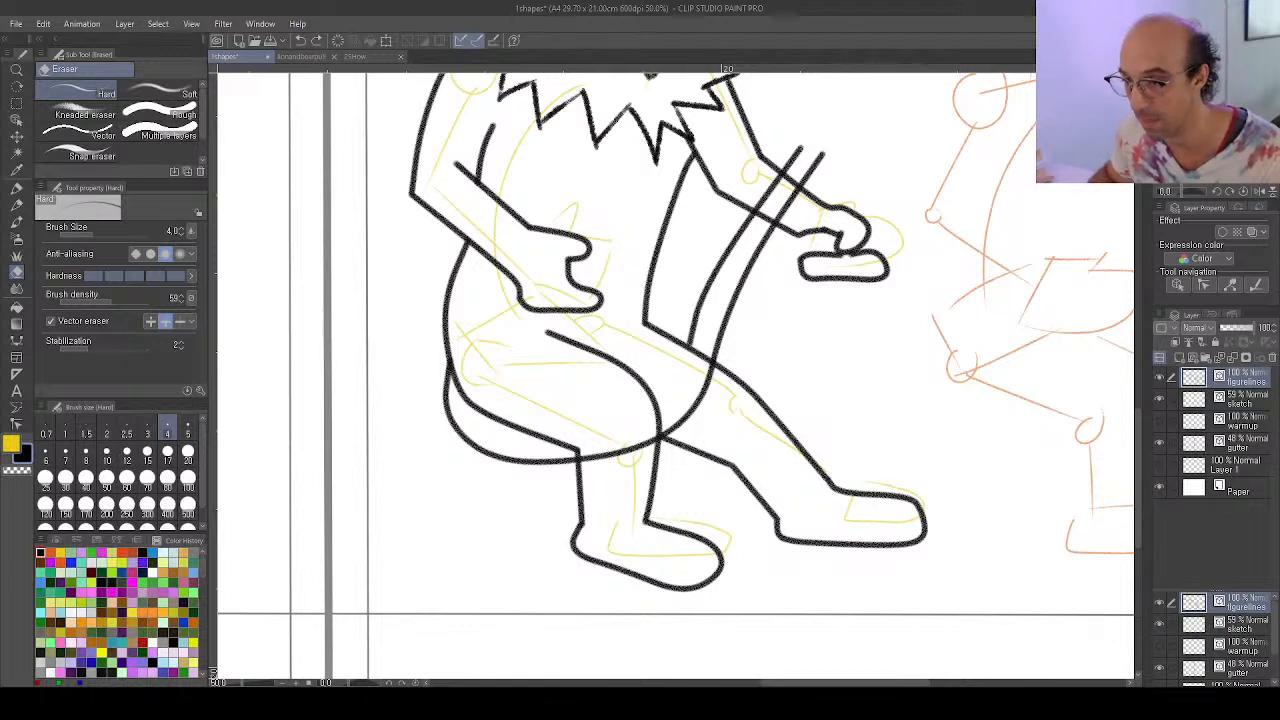
Hide the sketch layer and erase the tail segments crossing the lion's near leg, far thigh and forearm
click(1159, 399)
drag(618, 427, 715, 441)
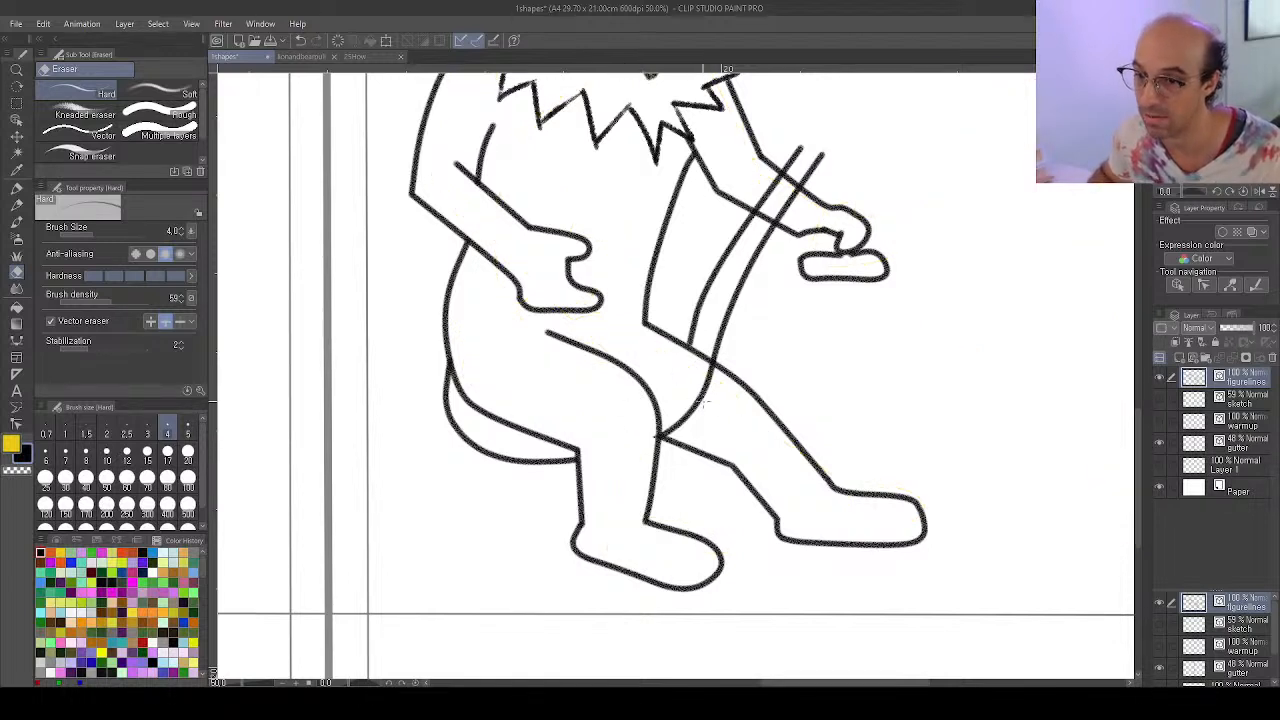
click(703, 403)
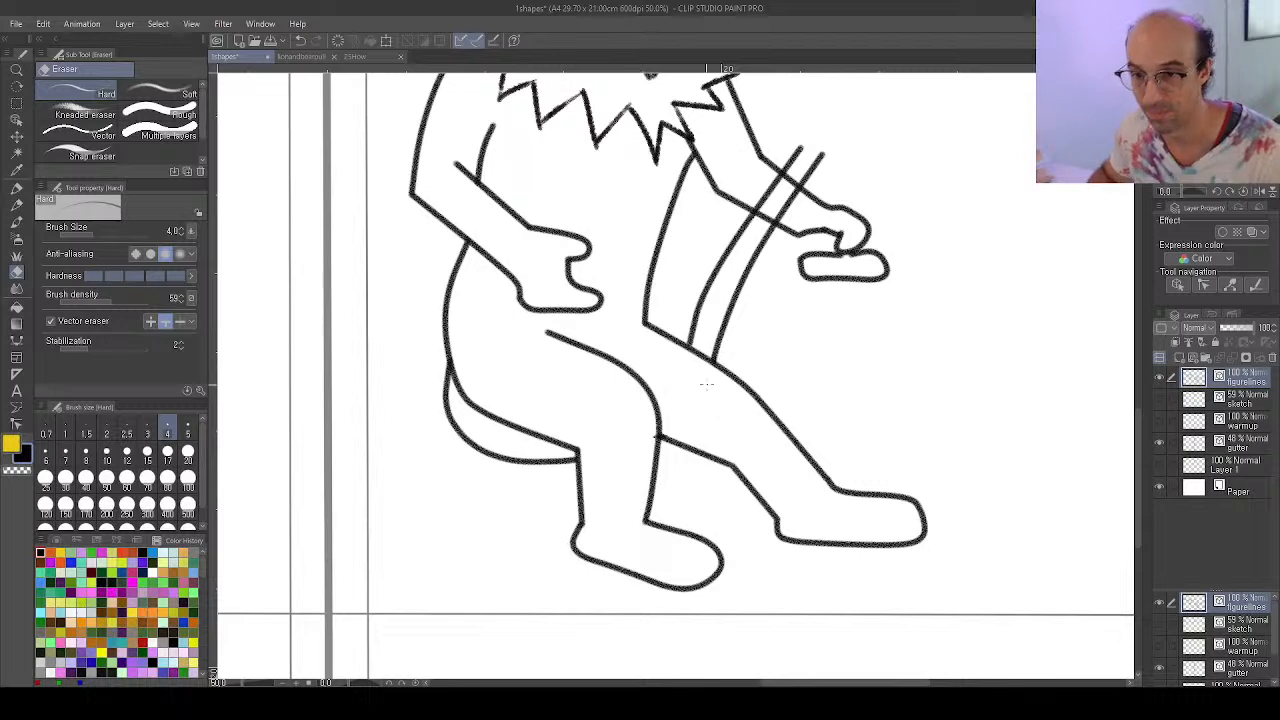
drag(794, 208, 758, 178)
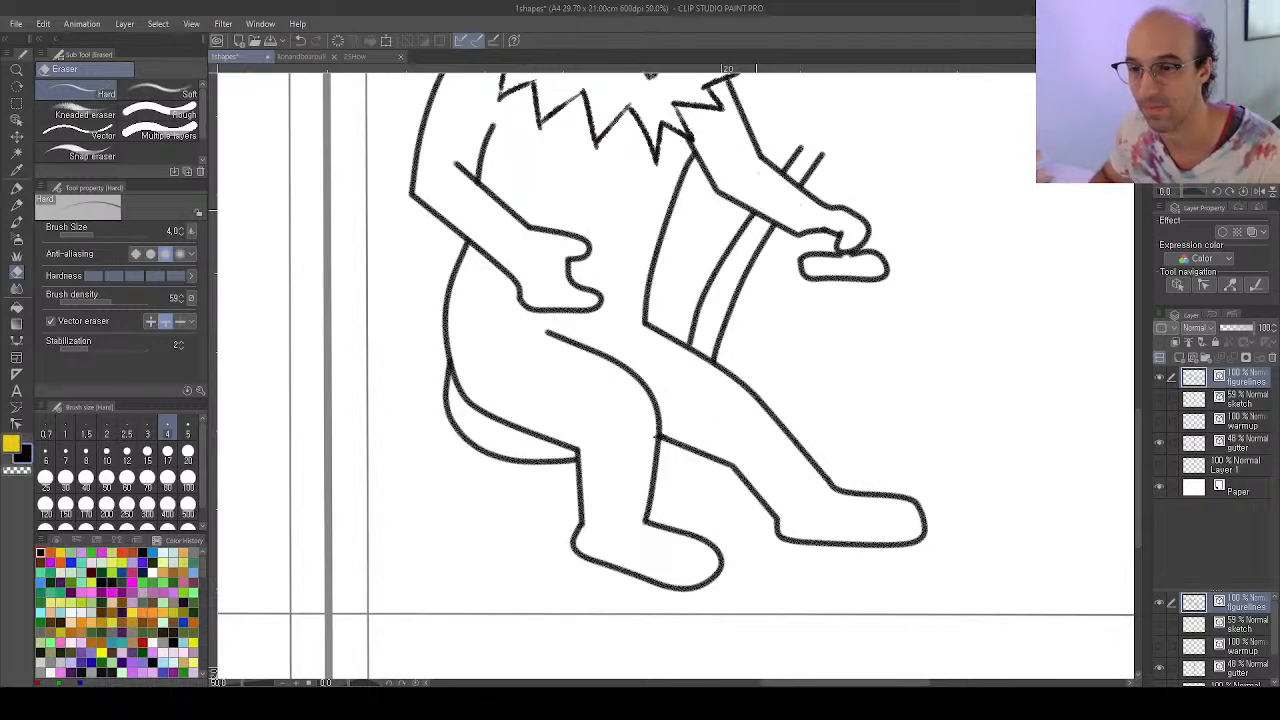
Adjust the curve of the tail's inner edge between the far thigh and the forearm with a control point
drag(916, 156, 866, 322)
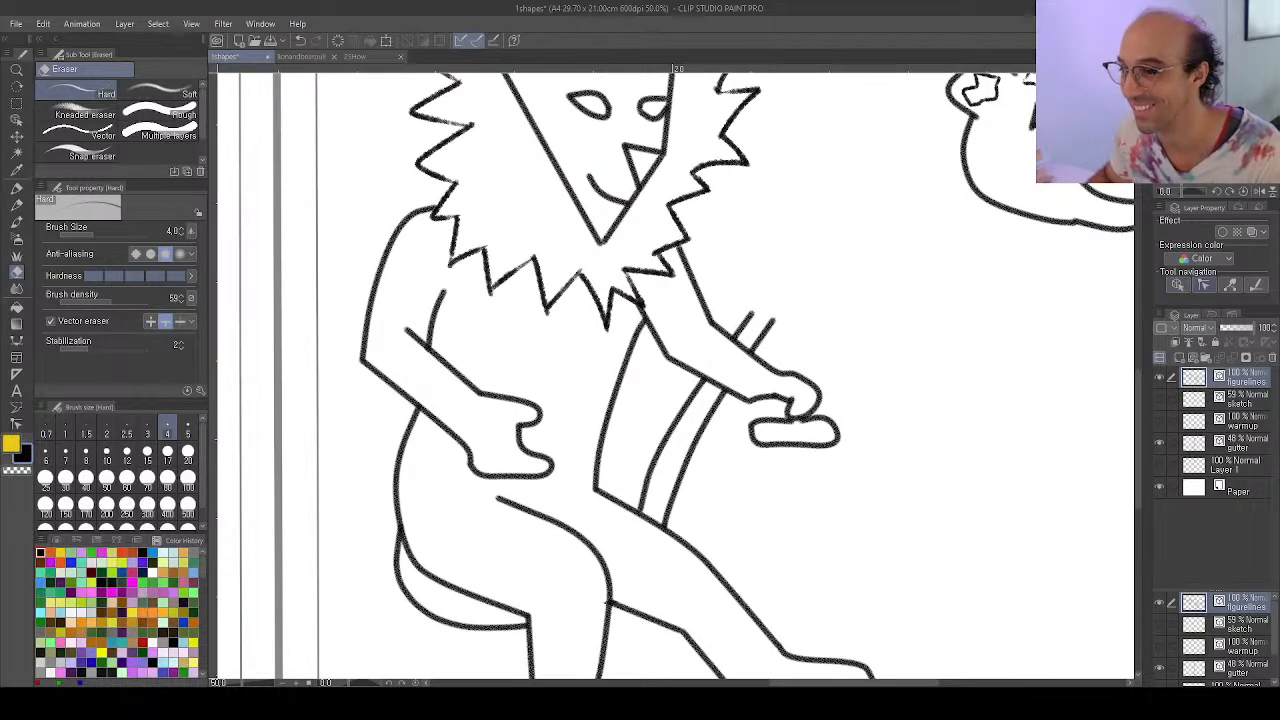
key(y)
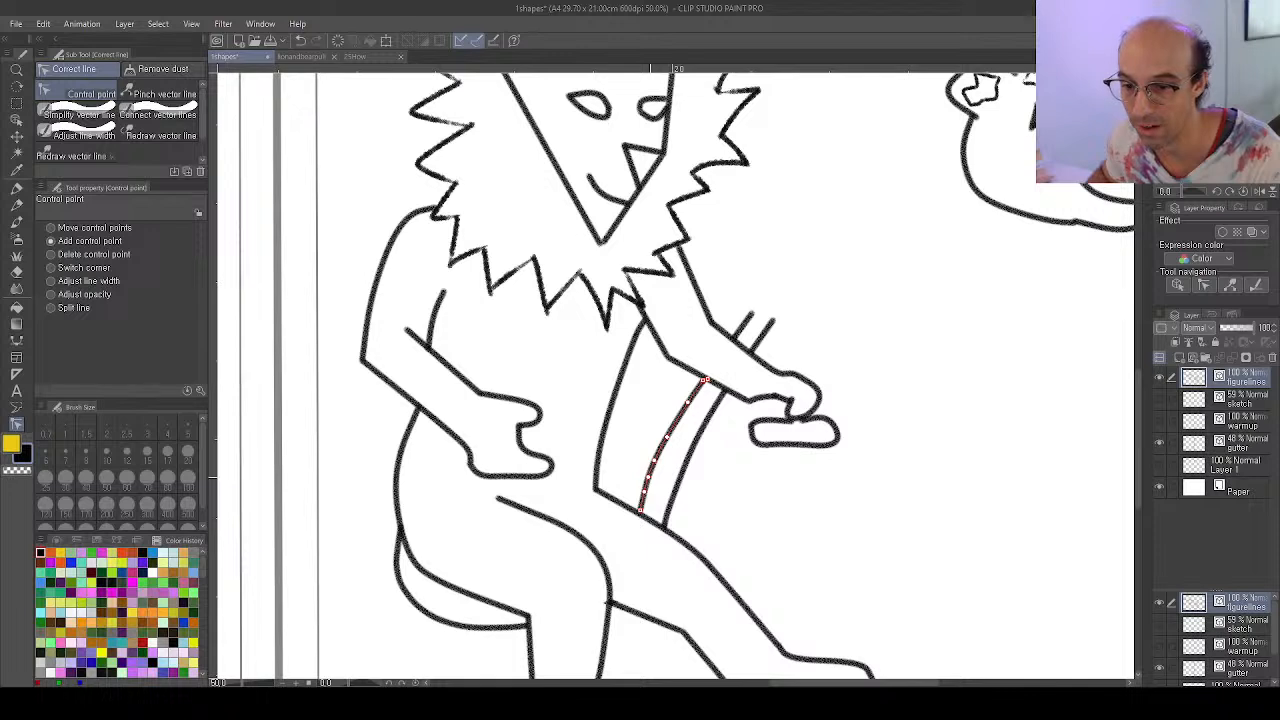
drag(649, 477, 672, 429)
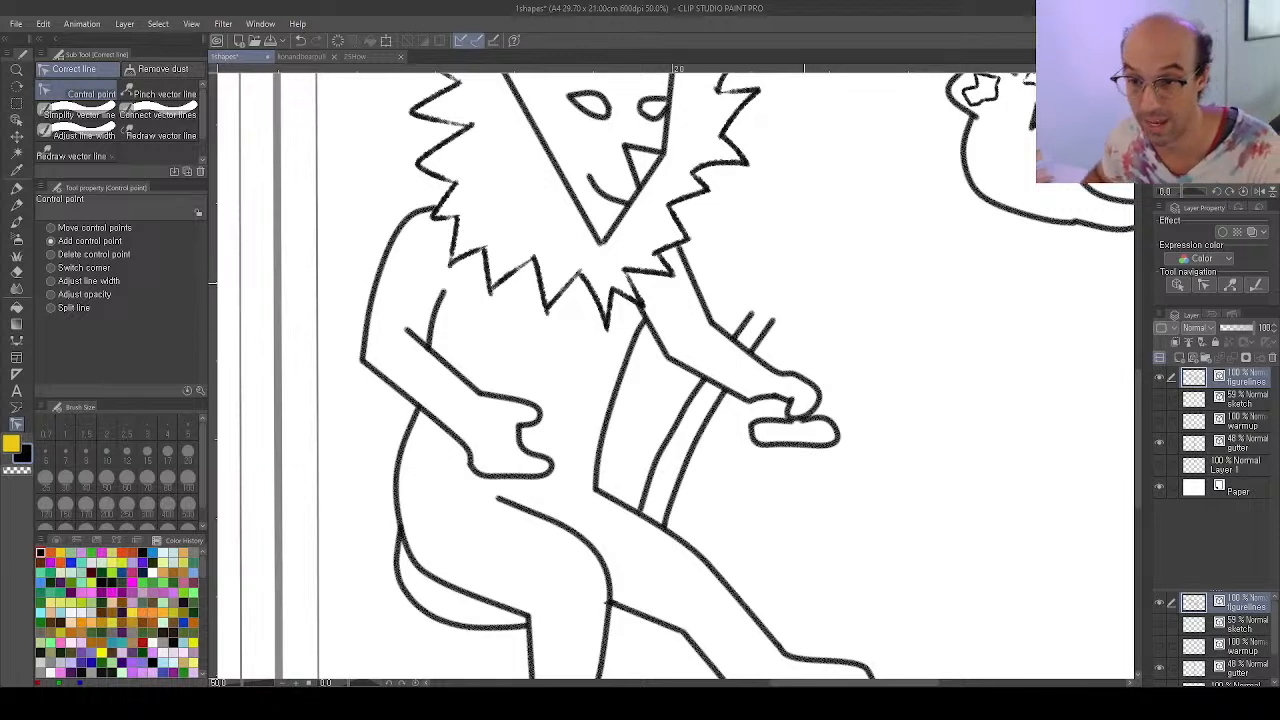
Draw both sides of the flame-shaped tail tuft as Bezier curves rising from the two tail ends above the forearm
key(u)
key(u)
key(u)
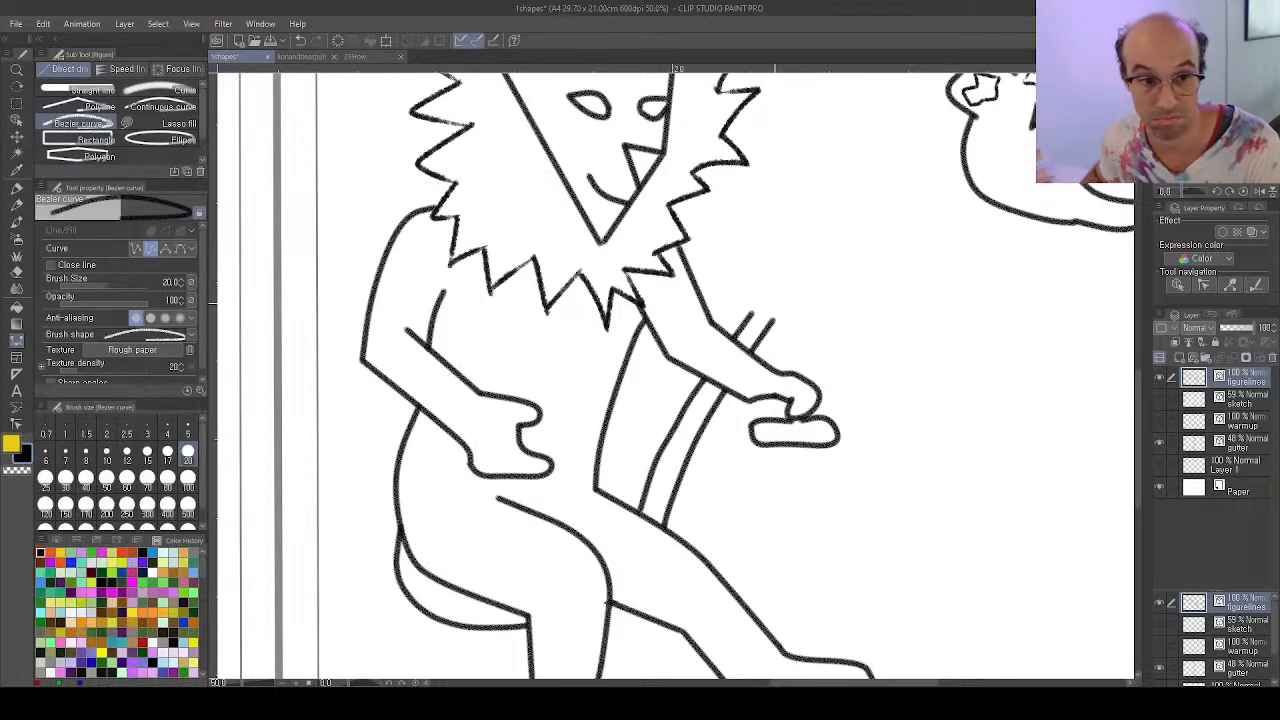
key(u)
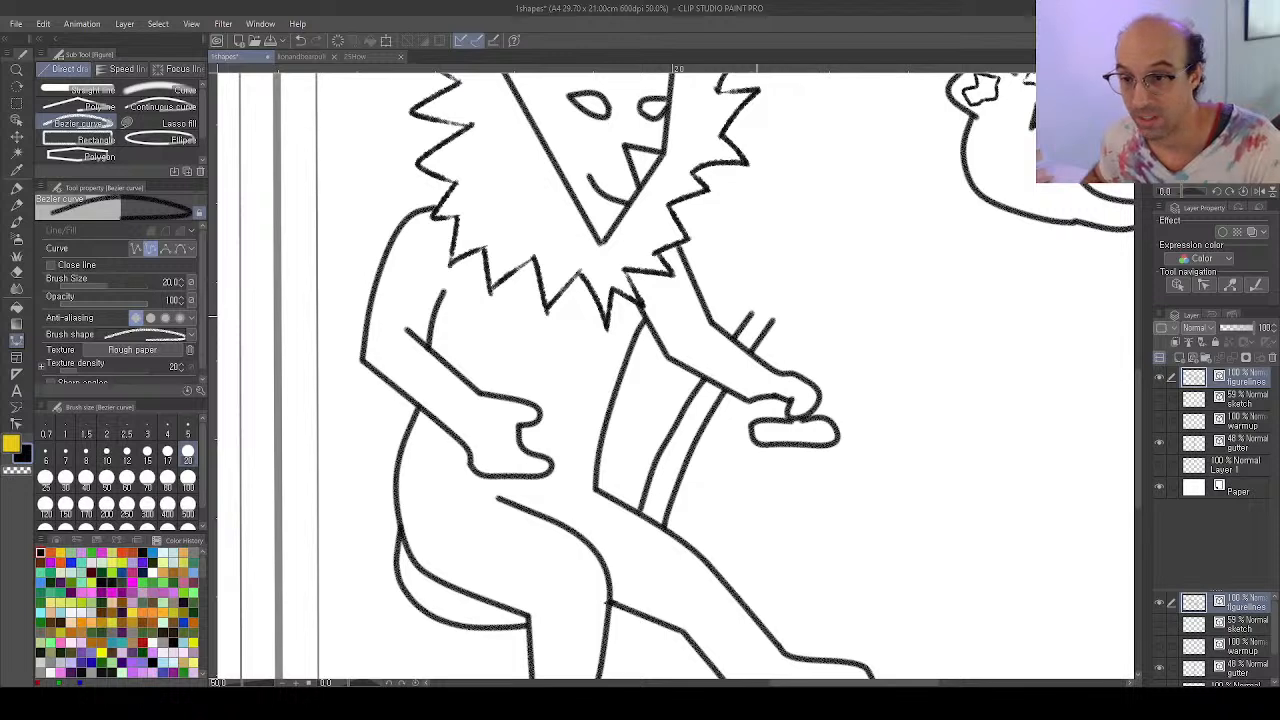
click(751, 312)
click(746, 278)
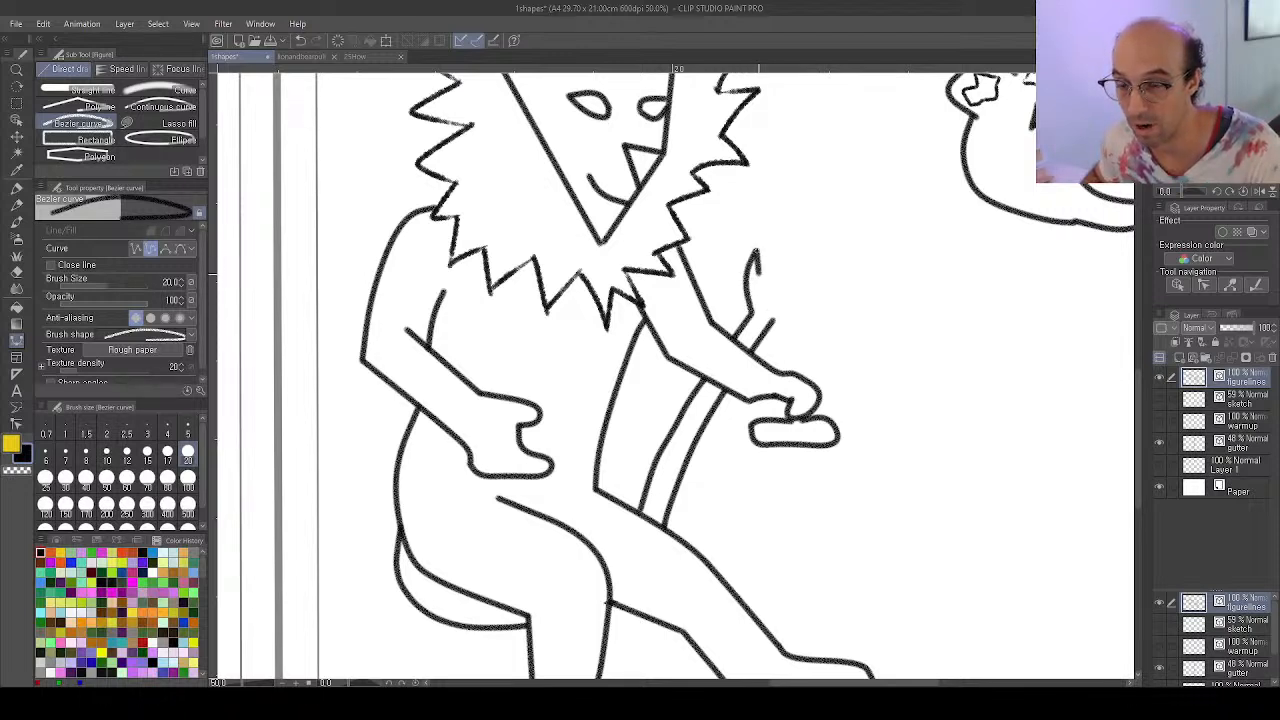
click(774, 321)
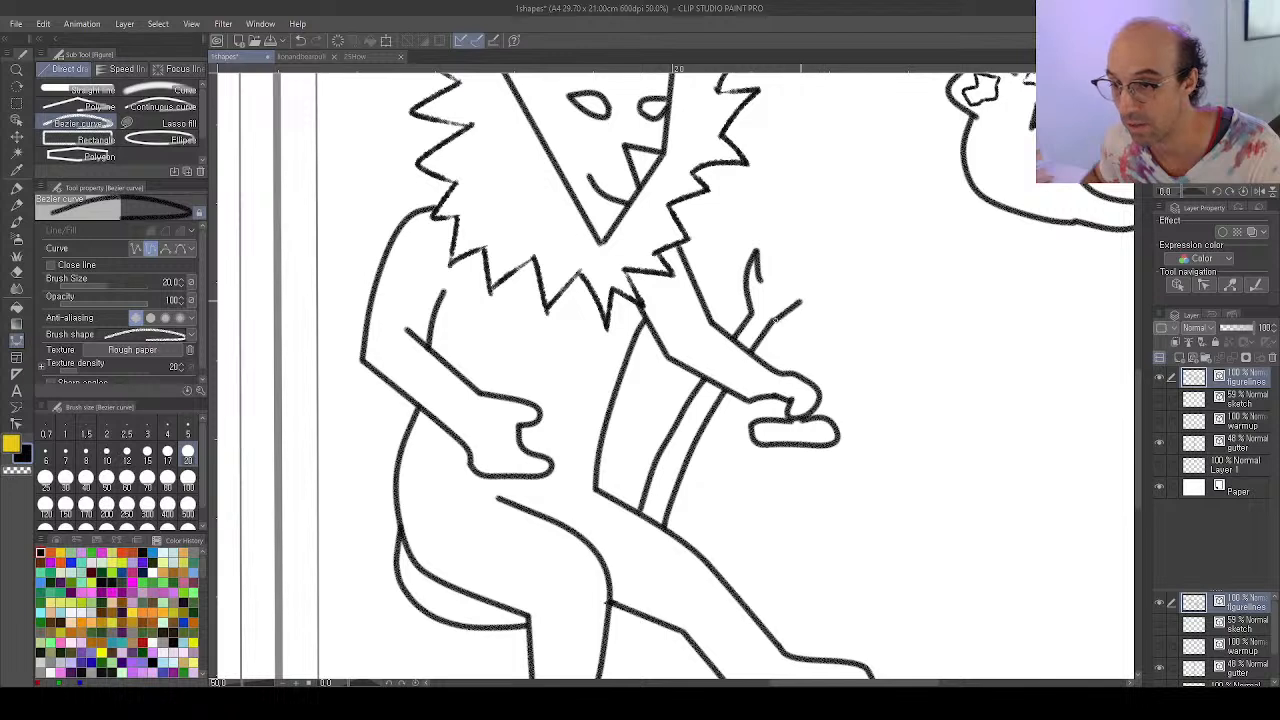
click(800, 300)
click(818, 264)
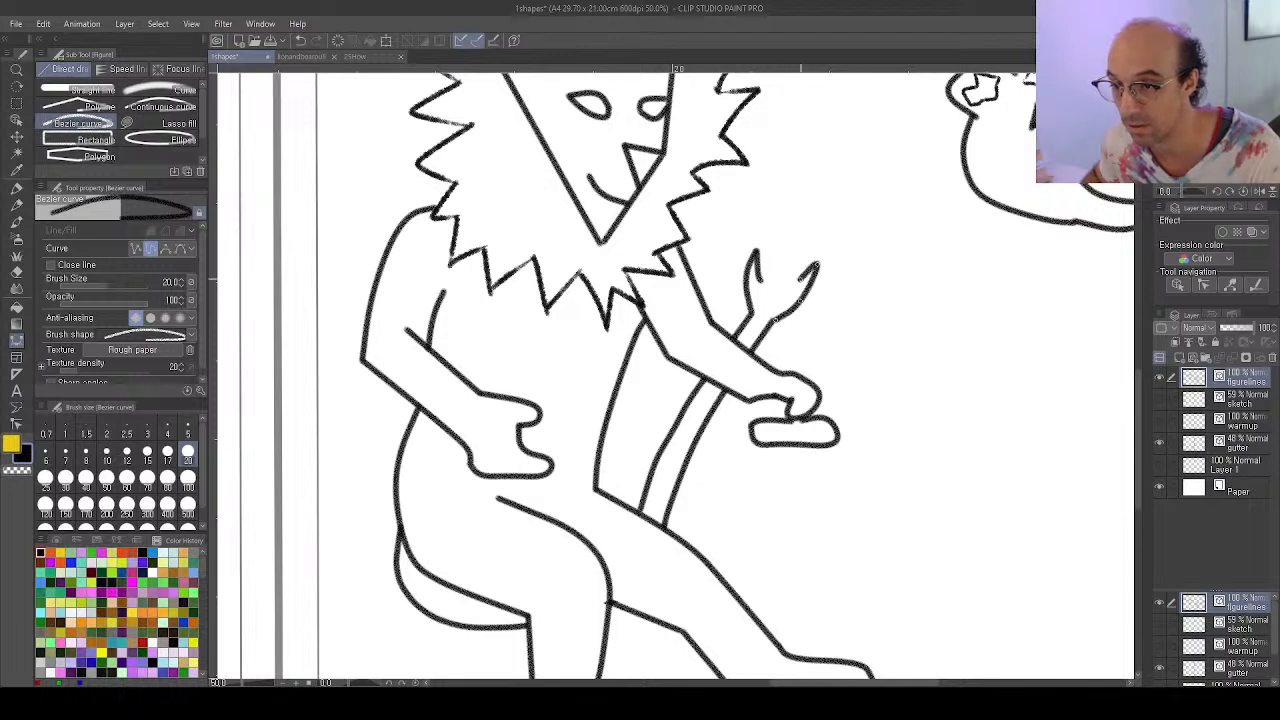
Add the tuft's upper pointed tips between its two sides and close its base across the tail
click(760, 262)
click(778, 237)
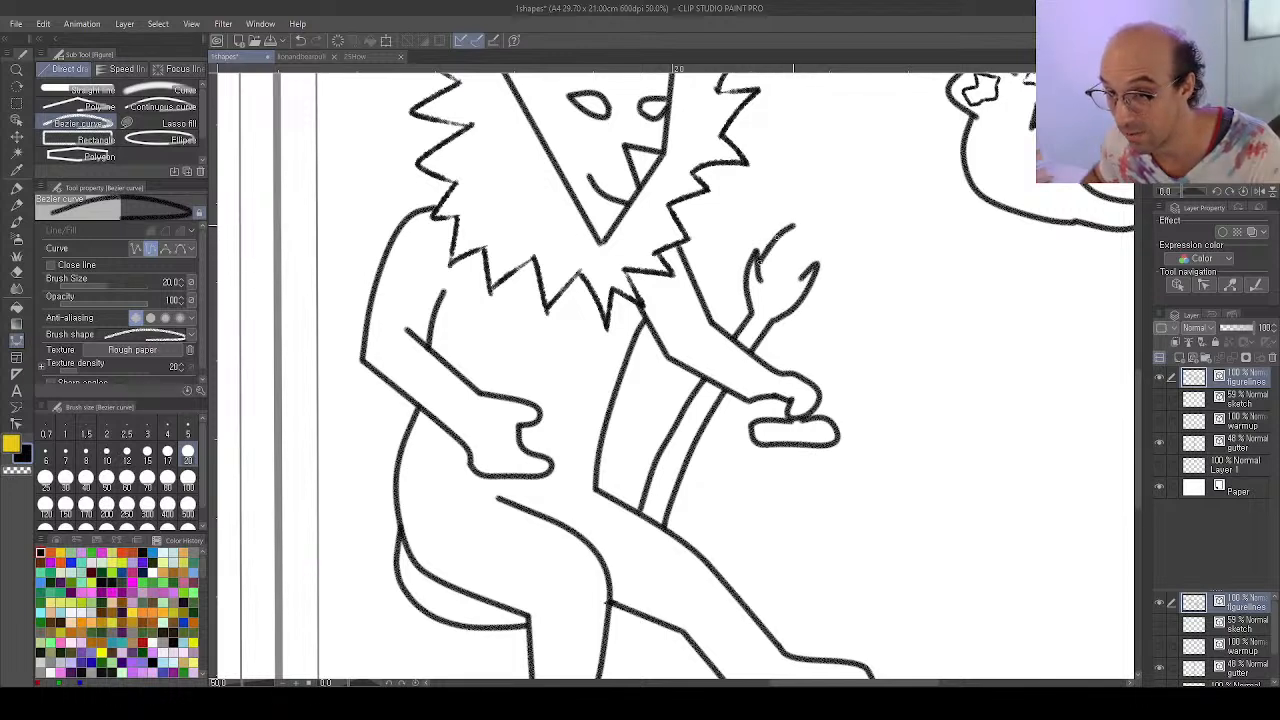
click(798, 222)
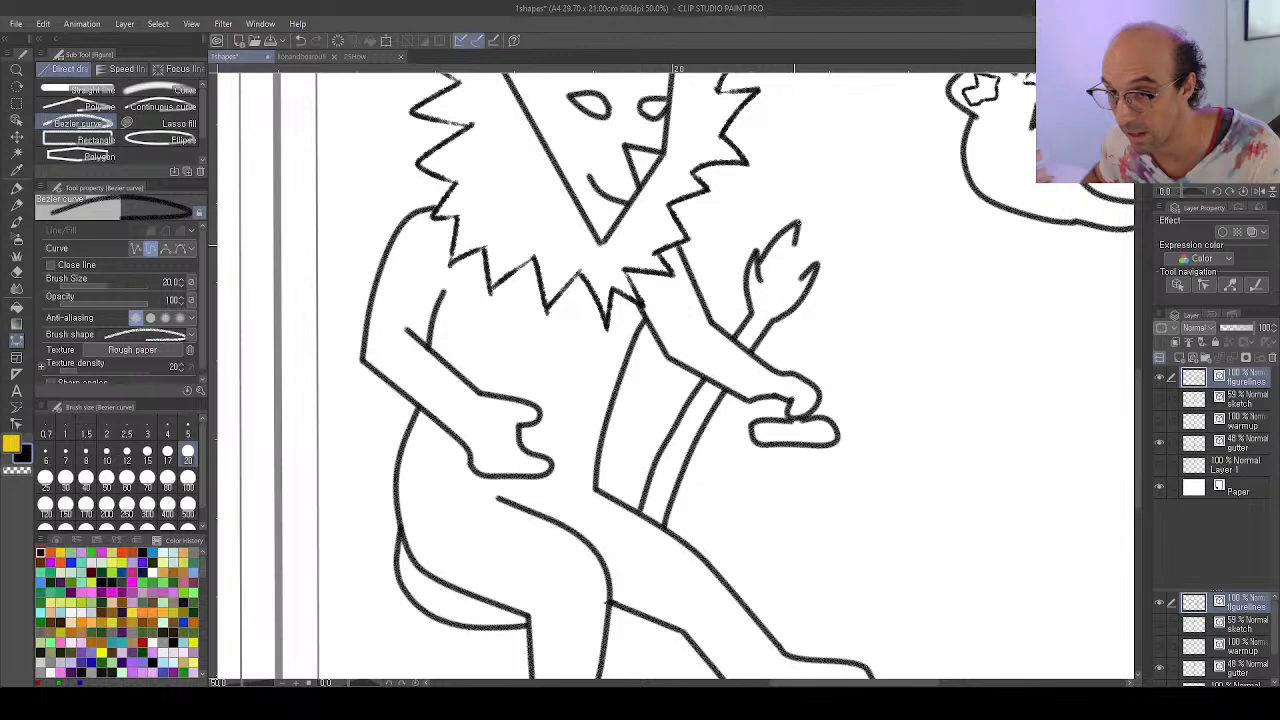
double_click(795, 243)
click(797, 237)
click(822, 210)
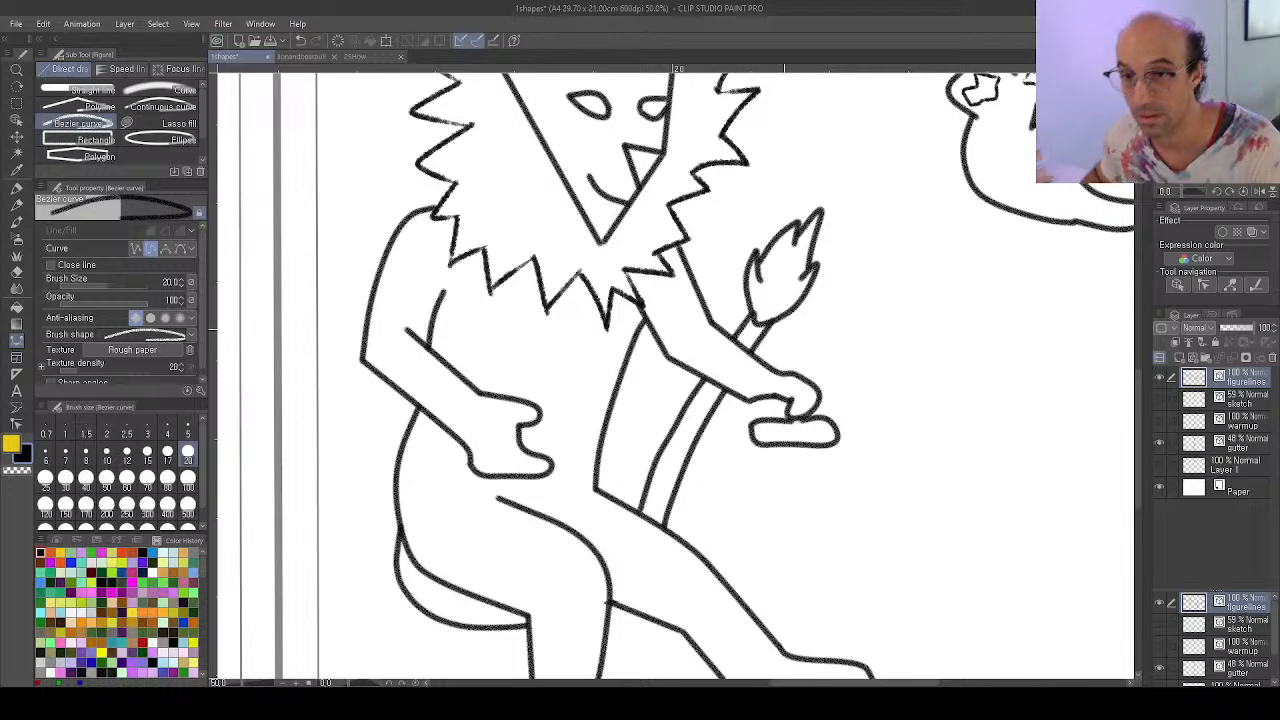
Show and select the sketch layer, and draw one long, nearly horizontal guide line from the lion's near forearm across to the bear's far hand
drag(936, 285, 827, 443)
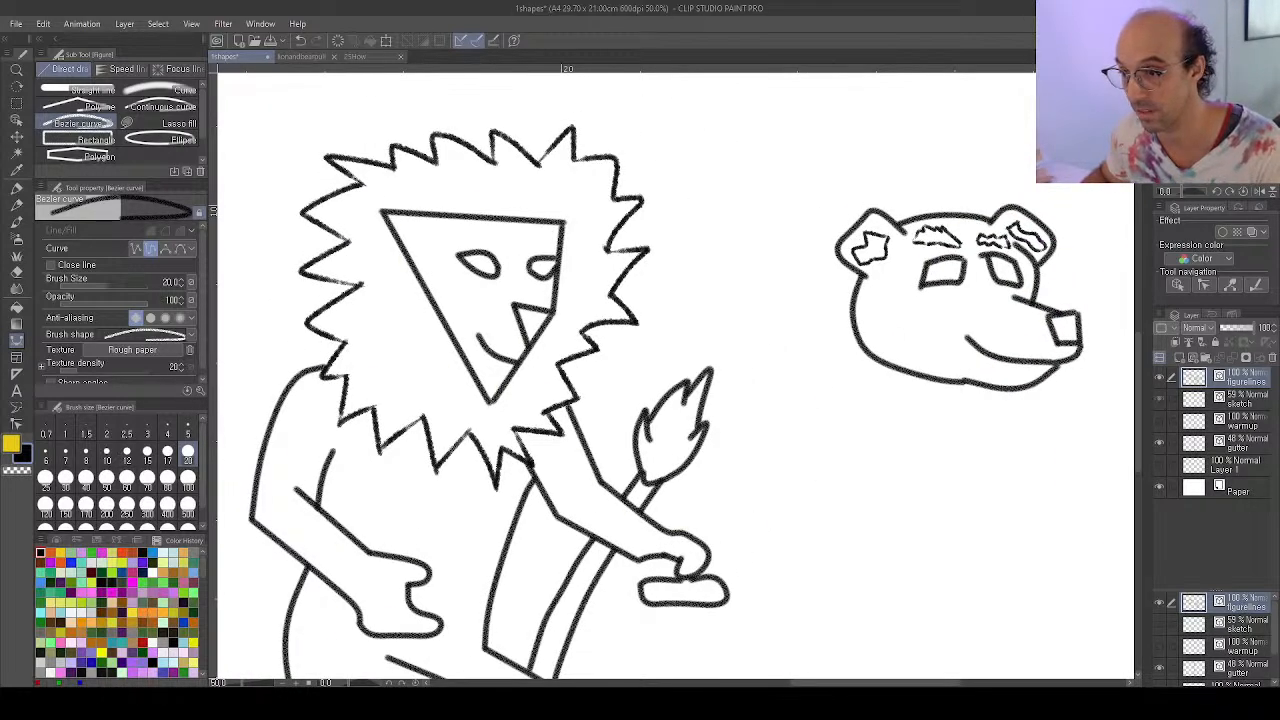
drag(946, 439, 928, 305)
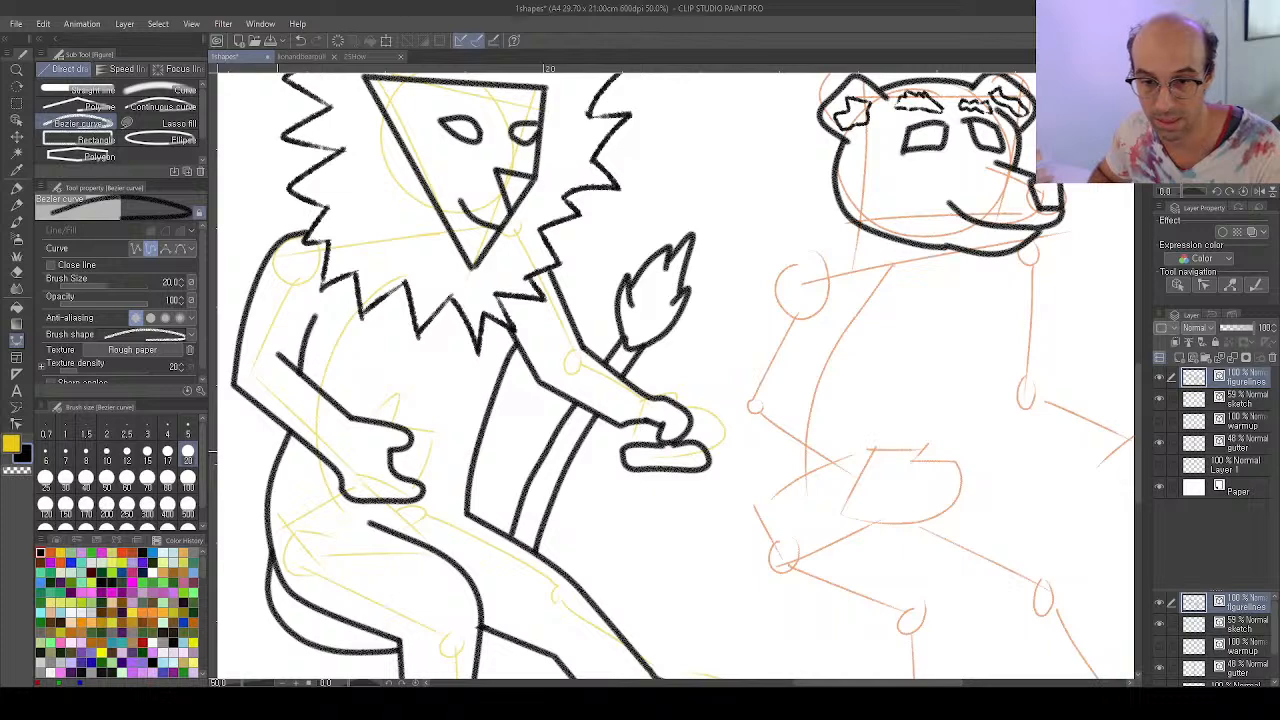
click(1240, 399)
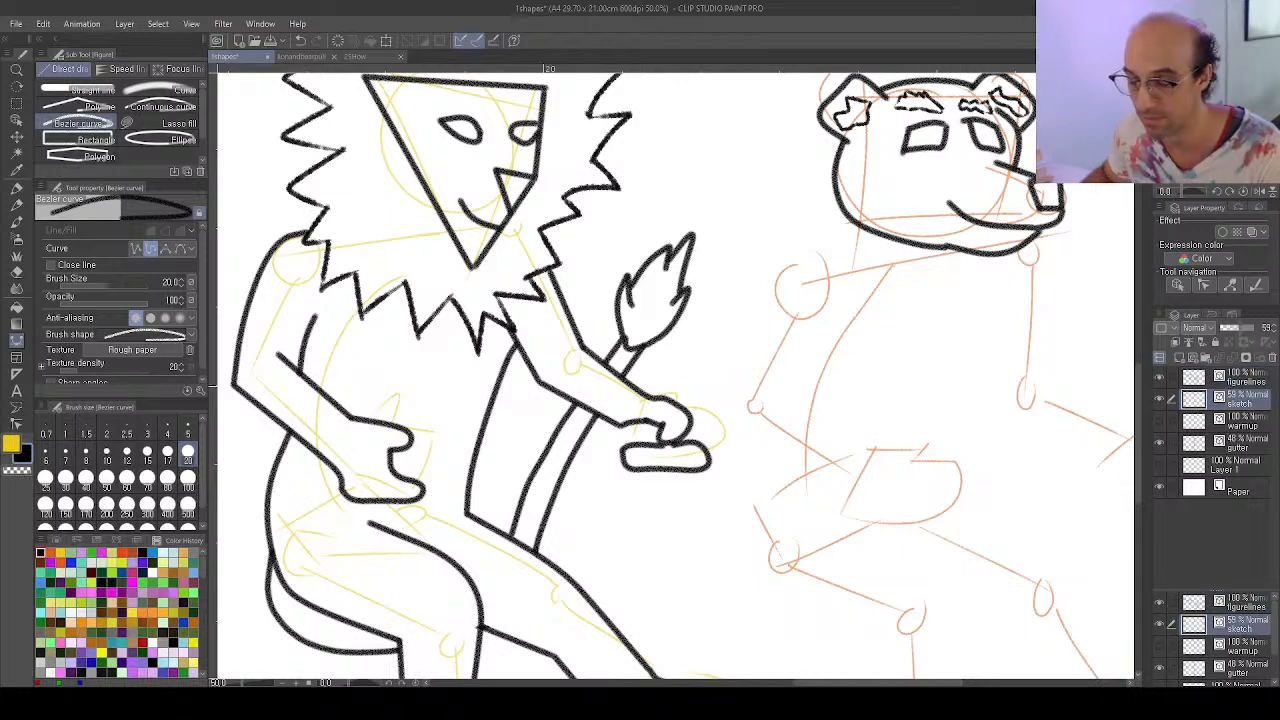
drag(240, 450, 1124, 432)
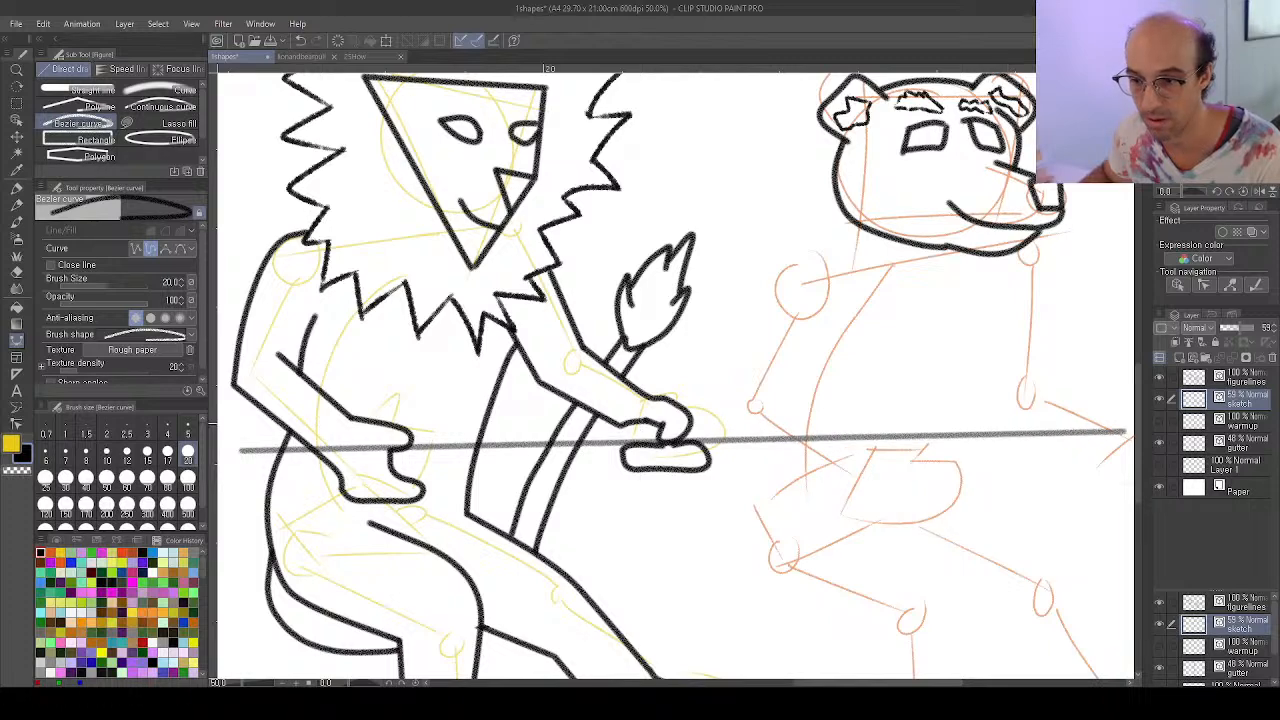
drag(747, 451, 838, 353)
mouse_move(340, 392)
mouse_down()
mouse_move(884, 385)
mouse_move(898, 352)
mouse_move(925, 378)
mouse_move(914, 415)
mouse_move(930, 392)
mouse_move(934, 402)
mouse_up()
key(ctrl+z)
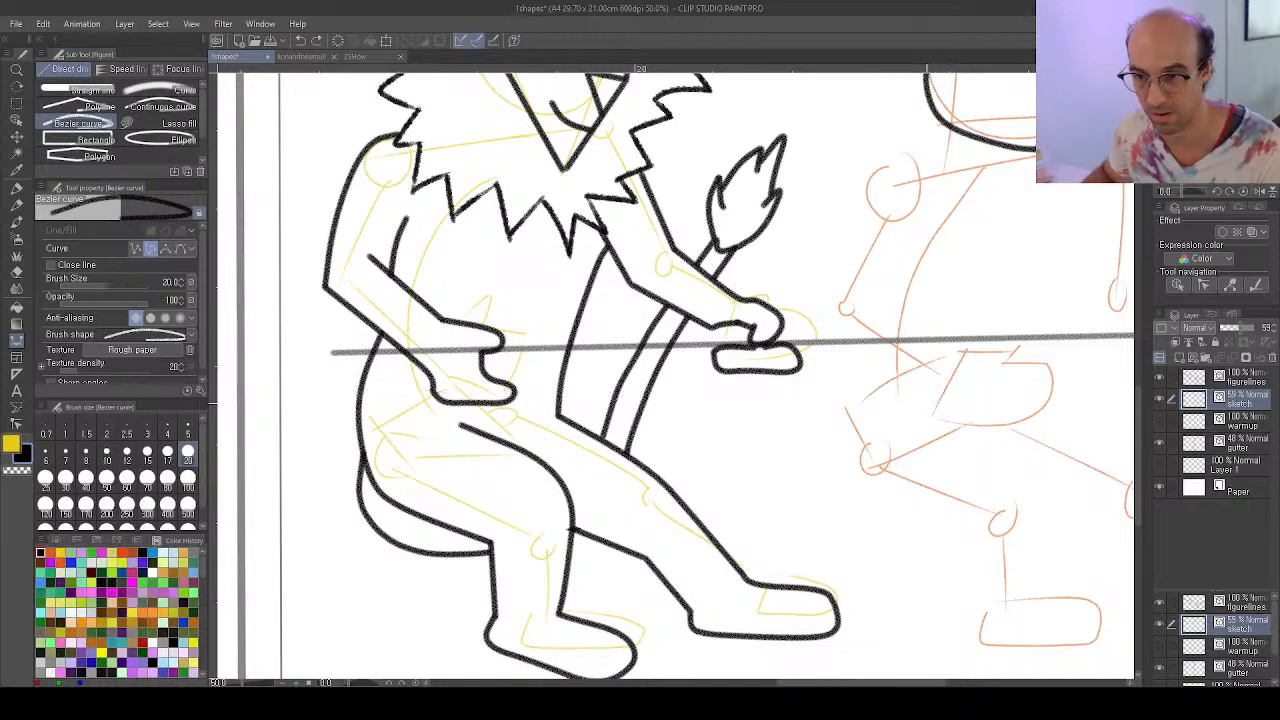
mouse_move(975, 327)
mouse_down()
mouse_move(710, 370)
mouse_move(714, 412)
mouse_up()
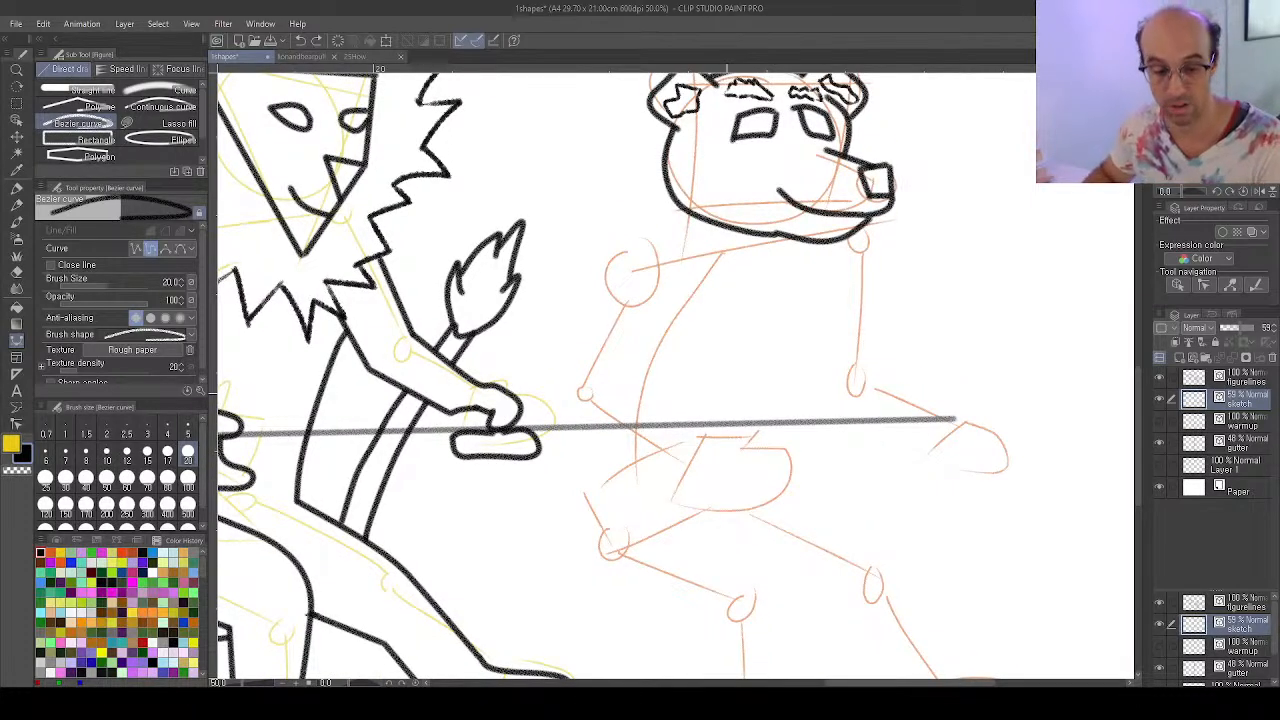
key(u)
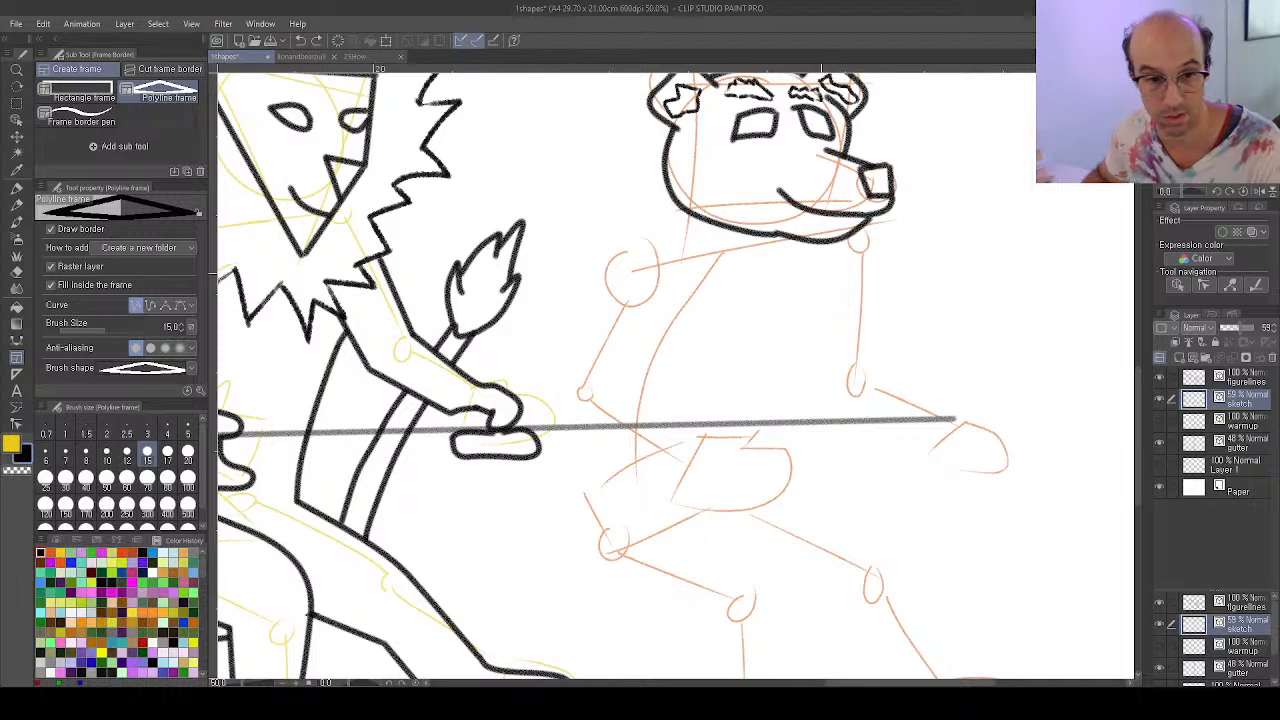
key(u)
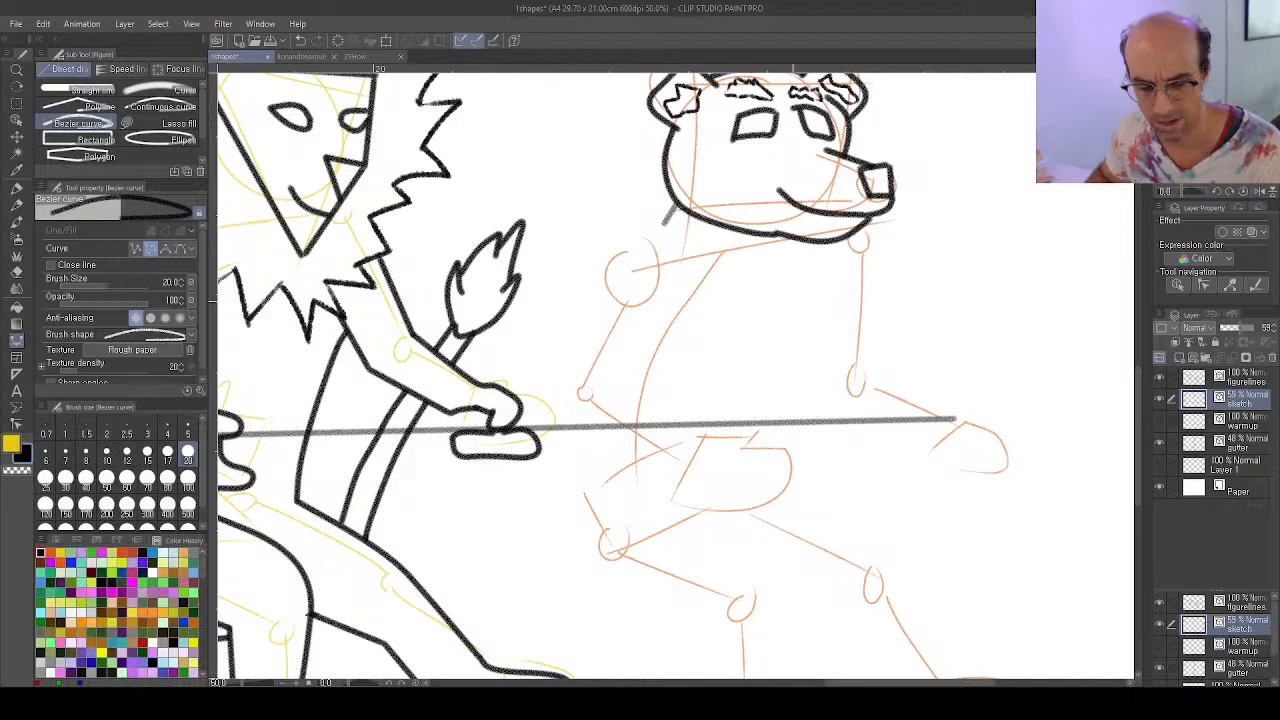
key(ctrl+z)
On the line art layer, ink the bear's shoulder from beneath the cheek and the outer upper arm down to the elbow
key(alt+])
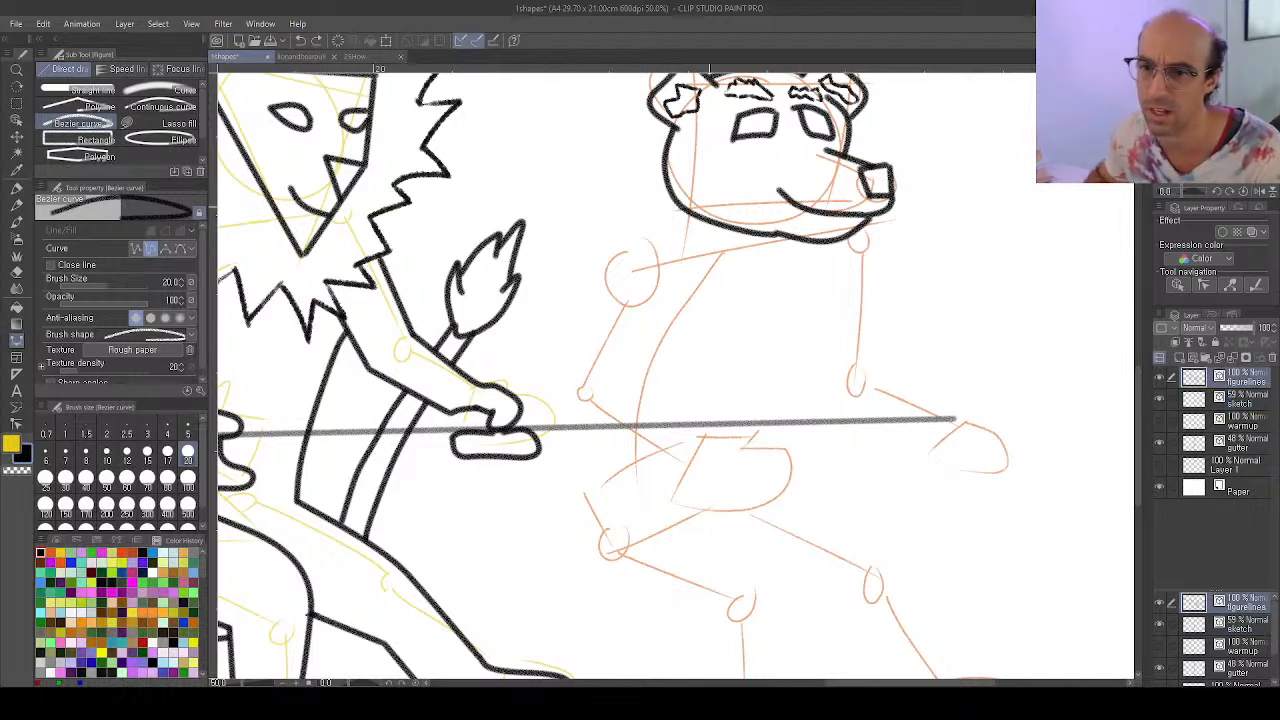
click(677, 206)
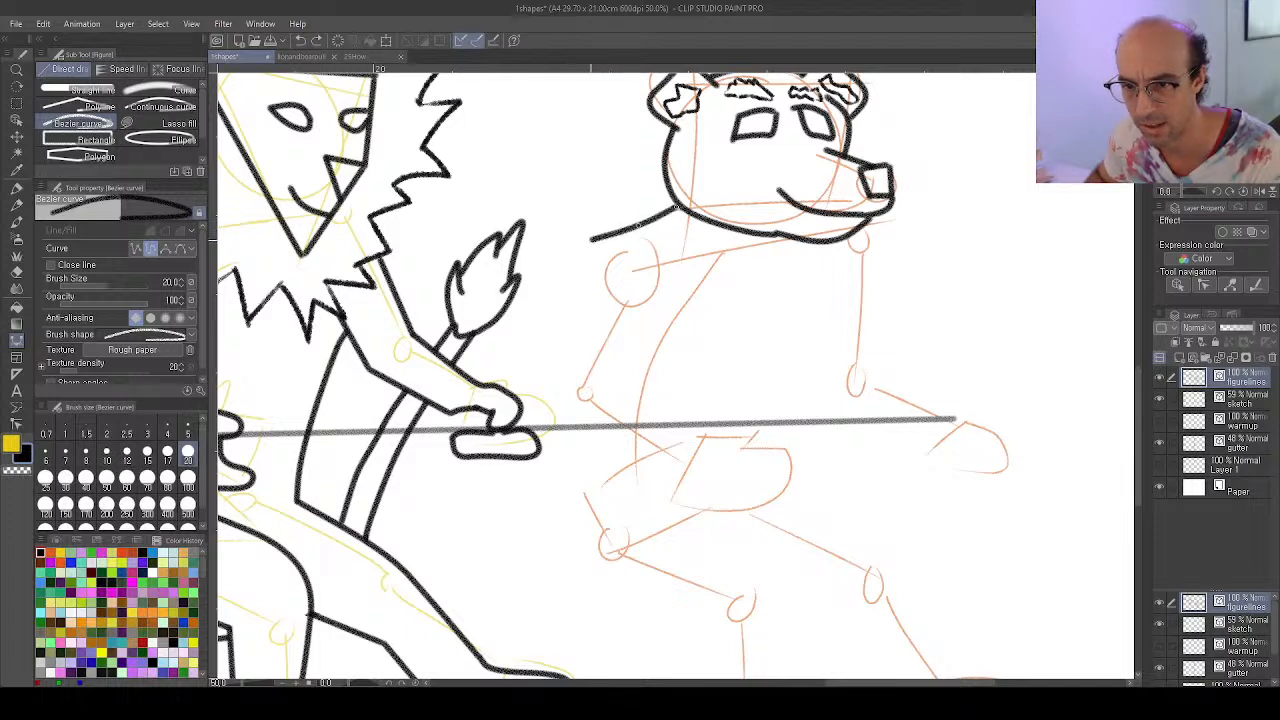
double_click(584, 238)
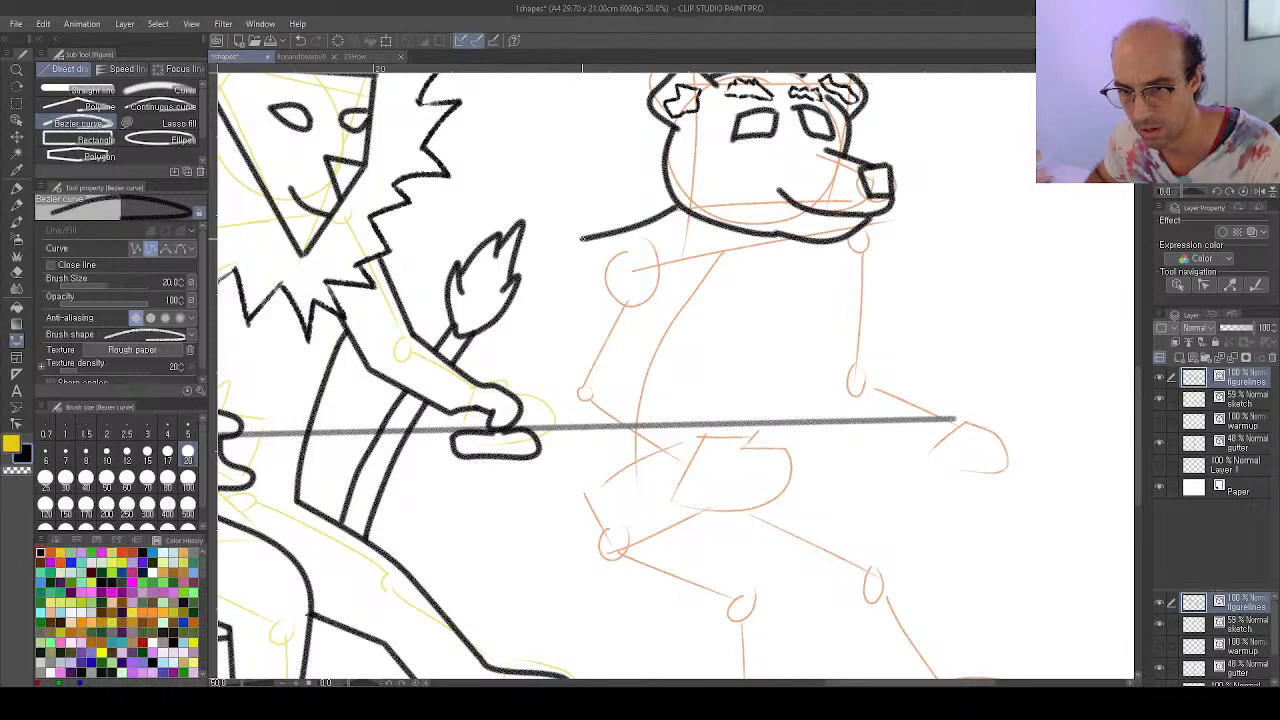
click(583, 239)
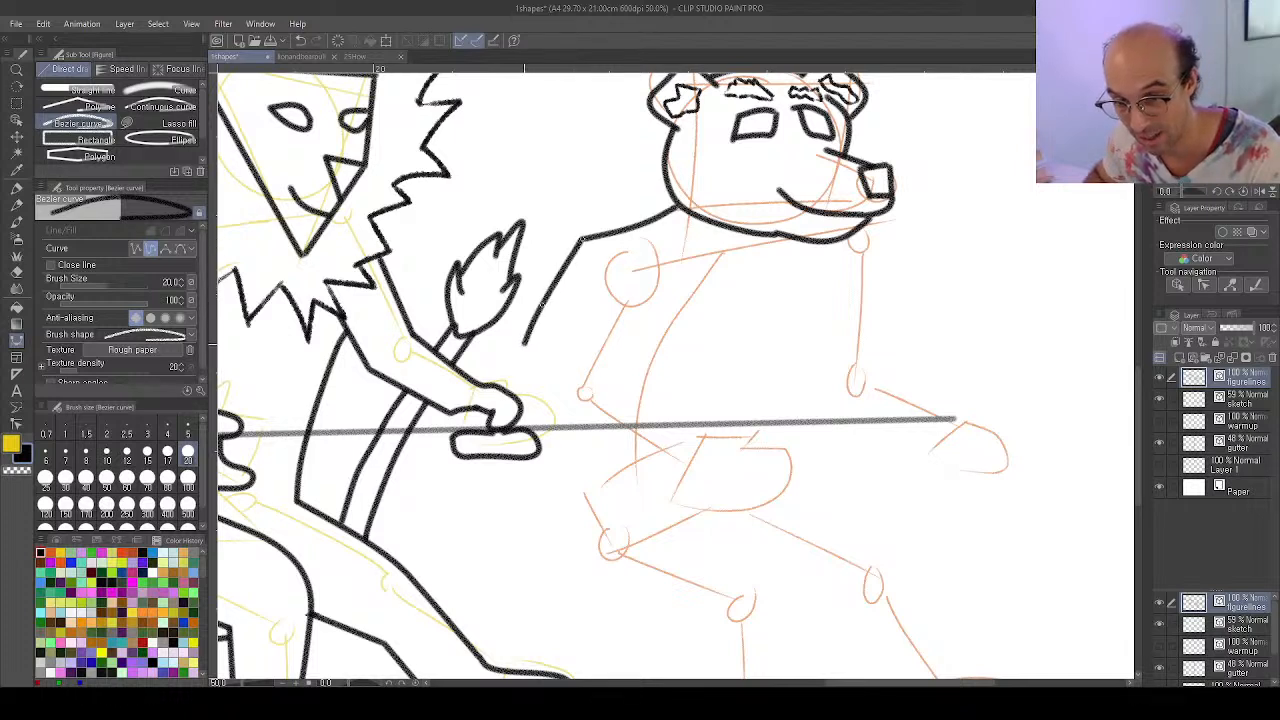
double_click(527, 351)
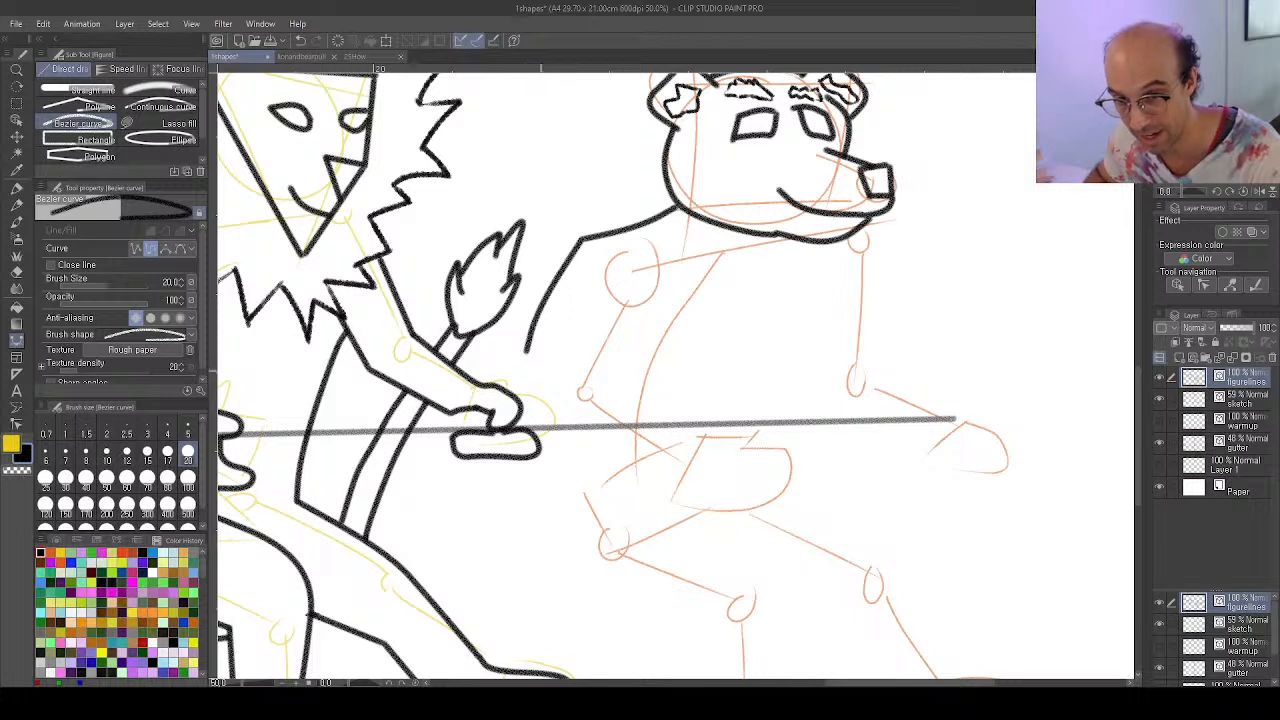
Ink the bear's near forearm from the elbow around the hand and fingers, and back up its inner edge to the arm crease
click(528, 353)
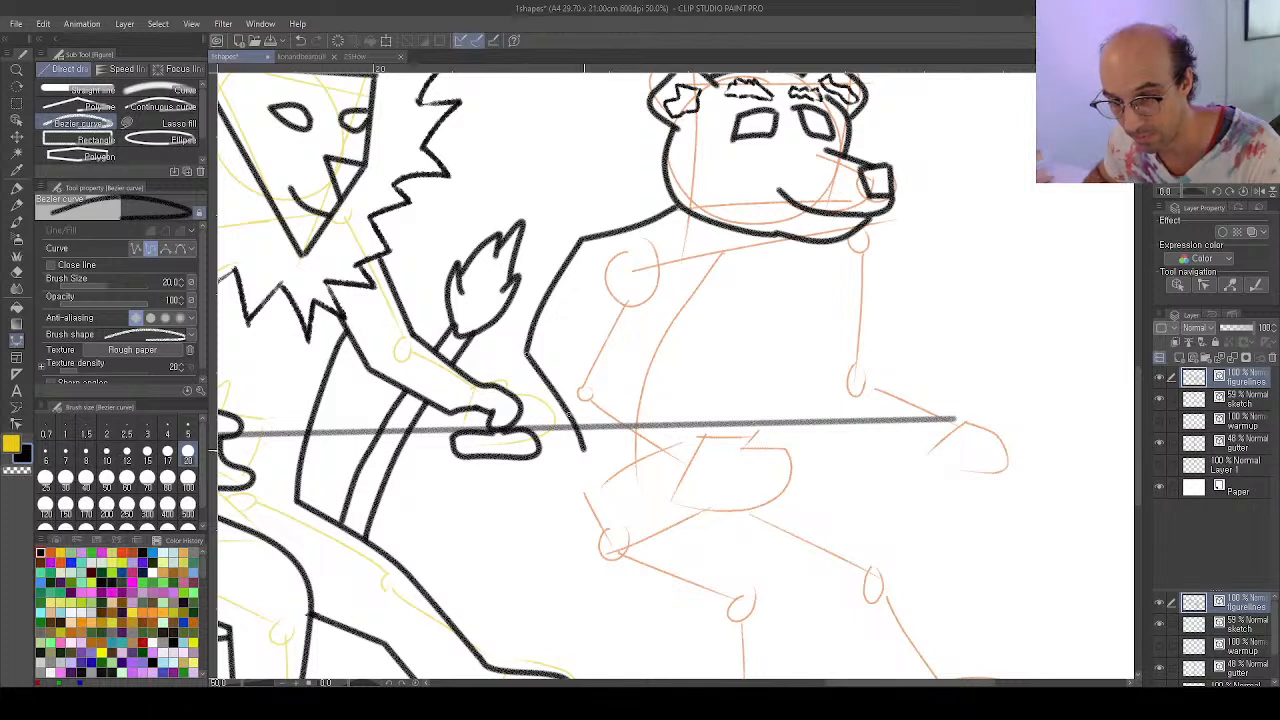
click(584, 452)
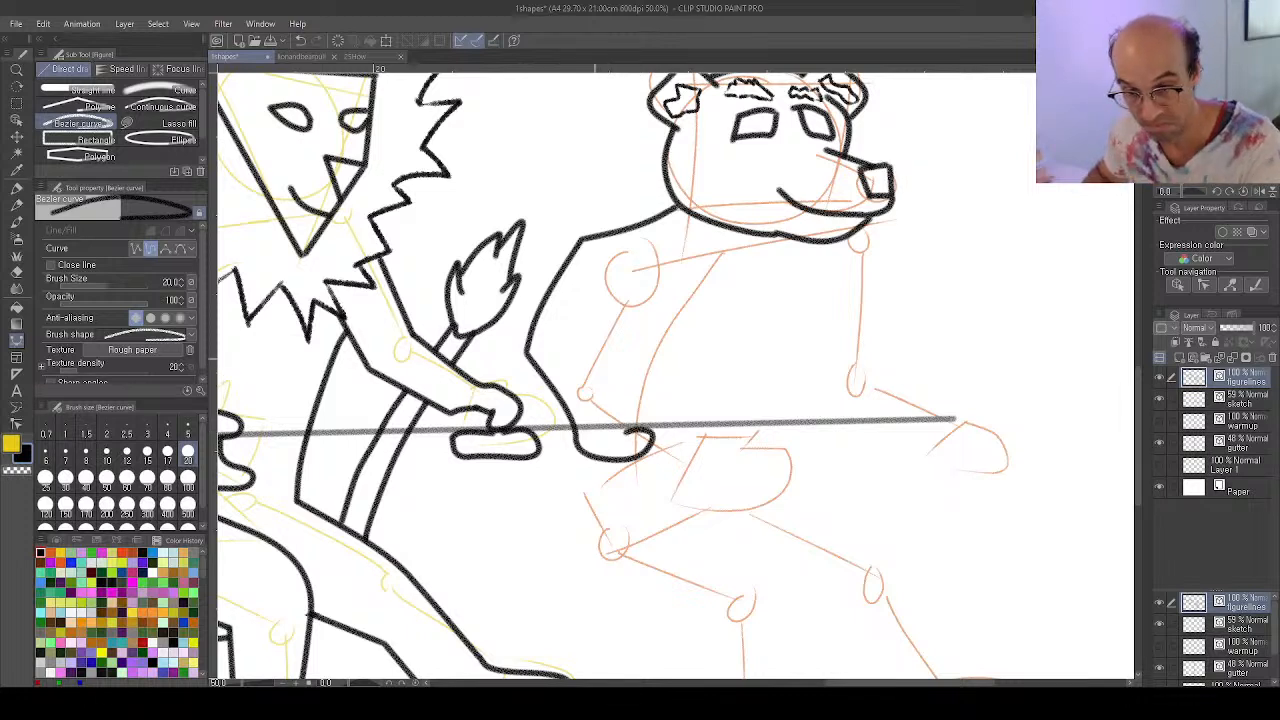
mouse_move(586, 344)
mouse_down()
mouse_move(606, 391)
mouse_move(646, 408)
mouse_up()
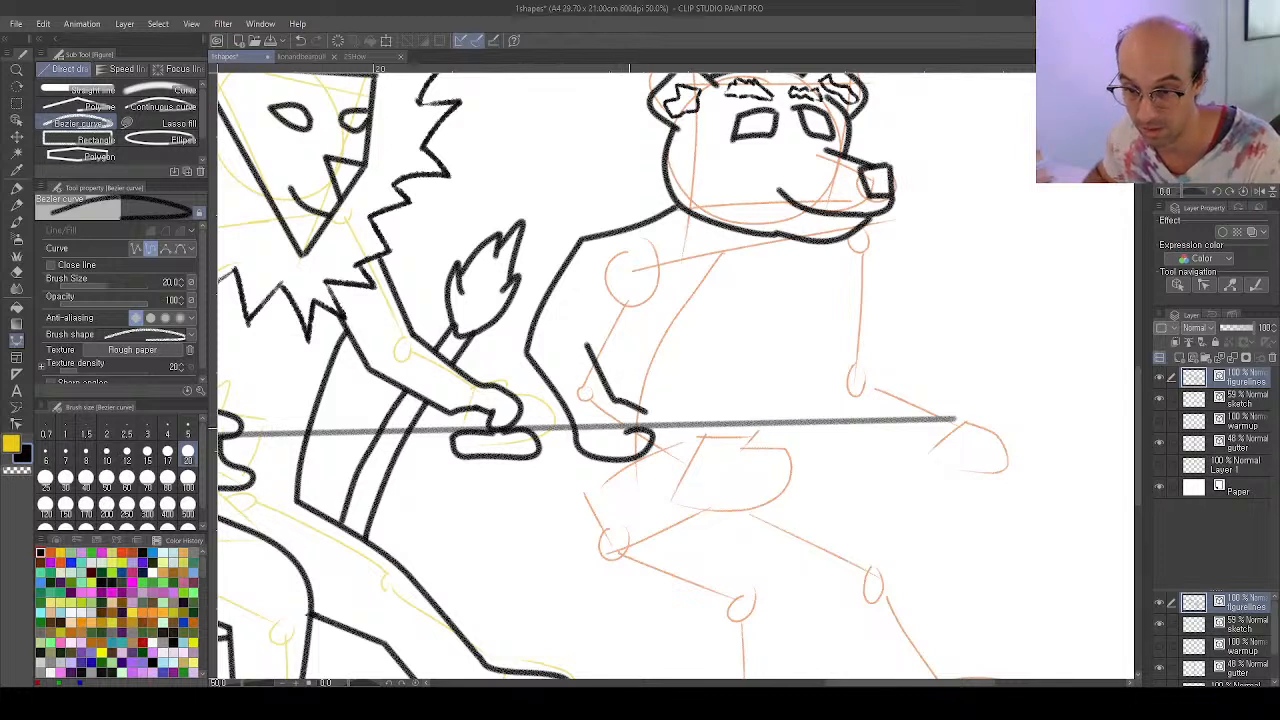
click(627, 430)
click(621, 418)
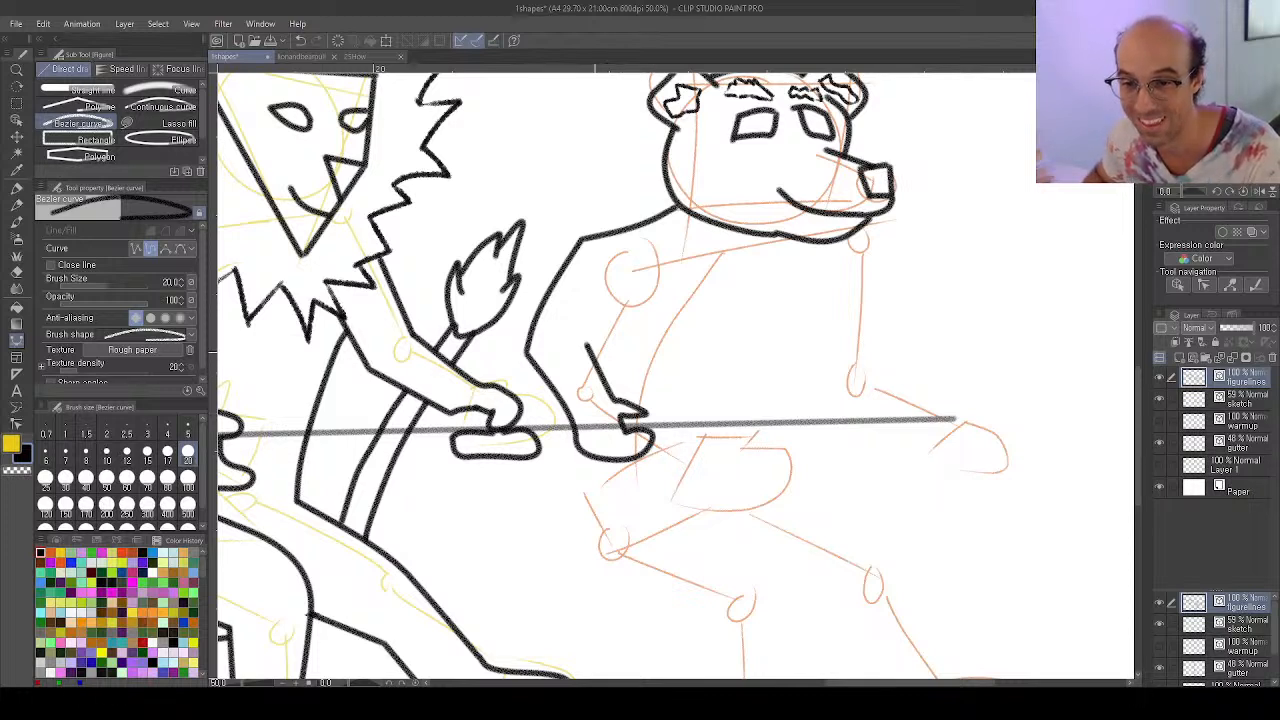
click(587, 345)
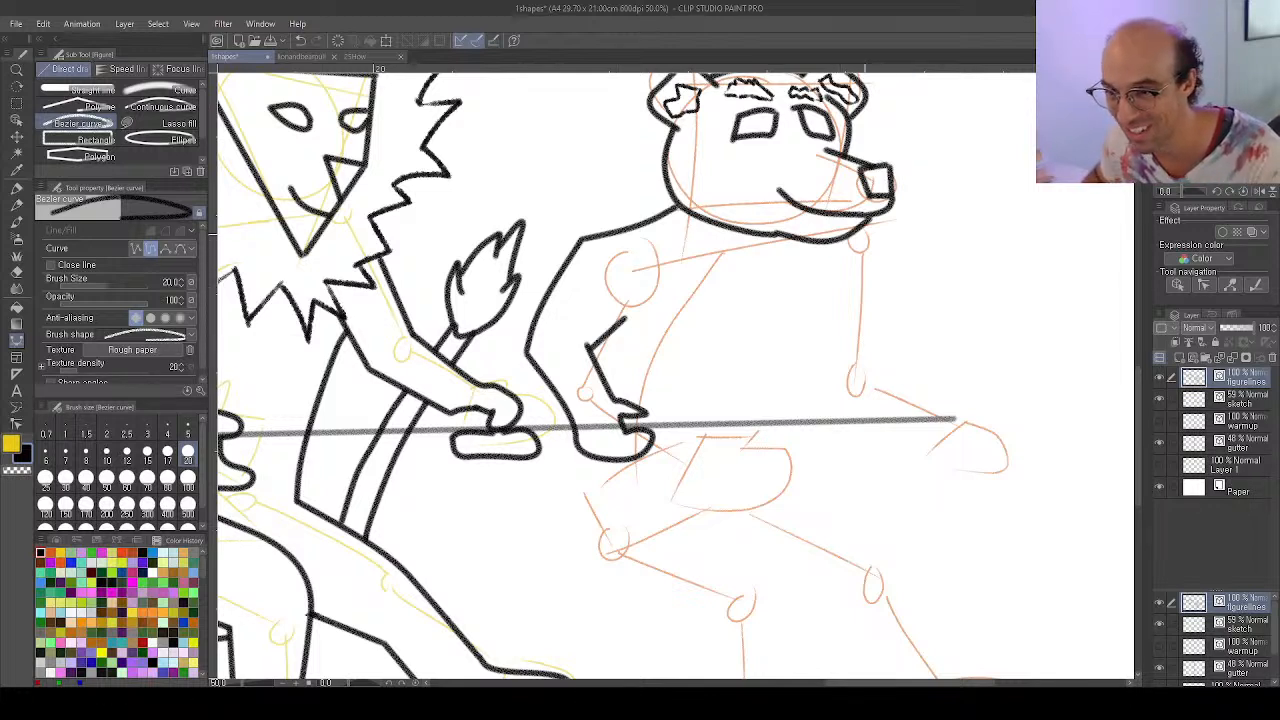
Ink the outer edge of the bear's far arm from beneath the muzzle past the elbow and forearm, then around the gripping thumb
mouse_move(864, 226)
mouse_down()
mouse_move(882, 258)
mouse_move(874, 302)
mouse_up()
click(874, 291)
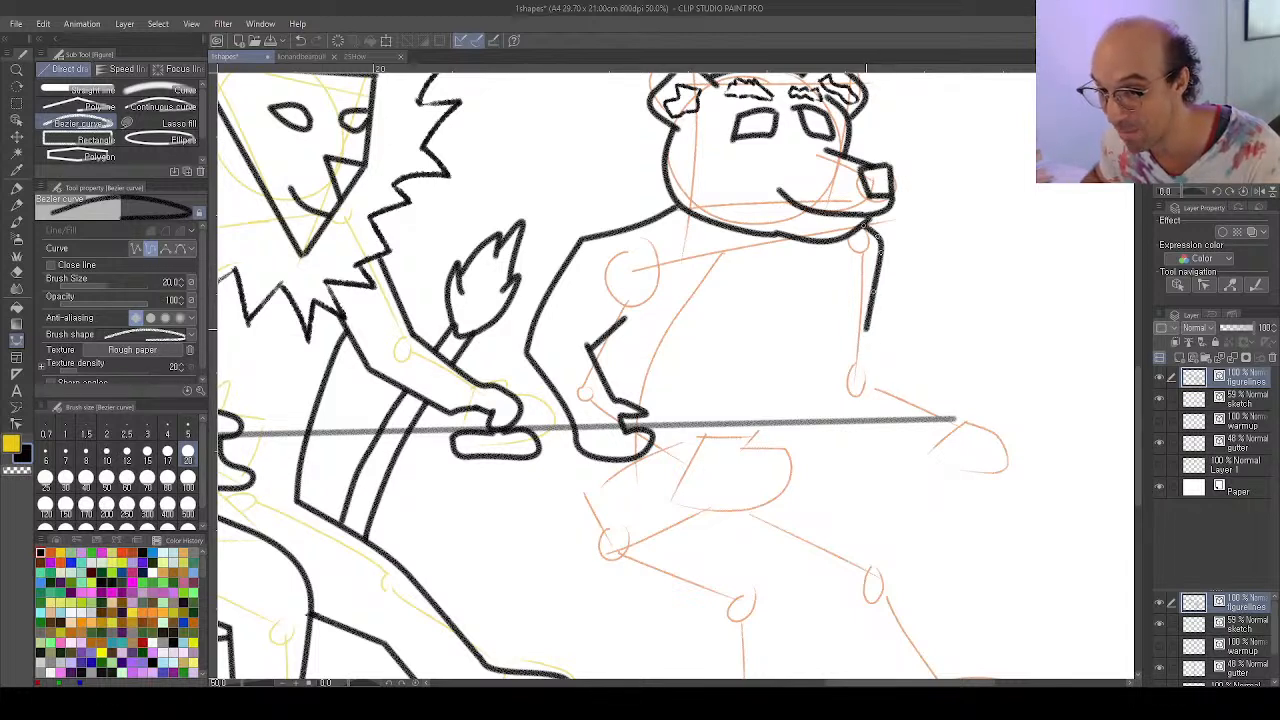
double_click(867, 329)
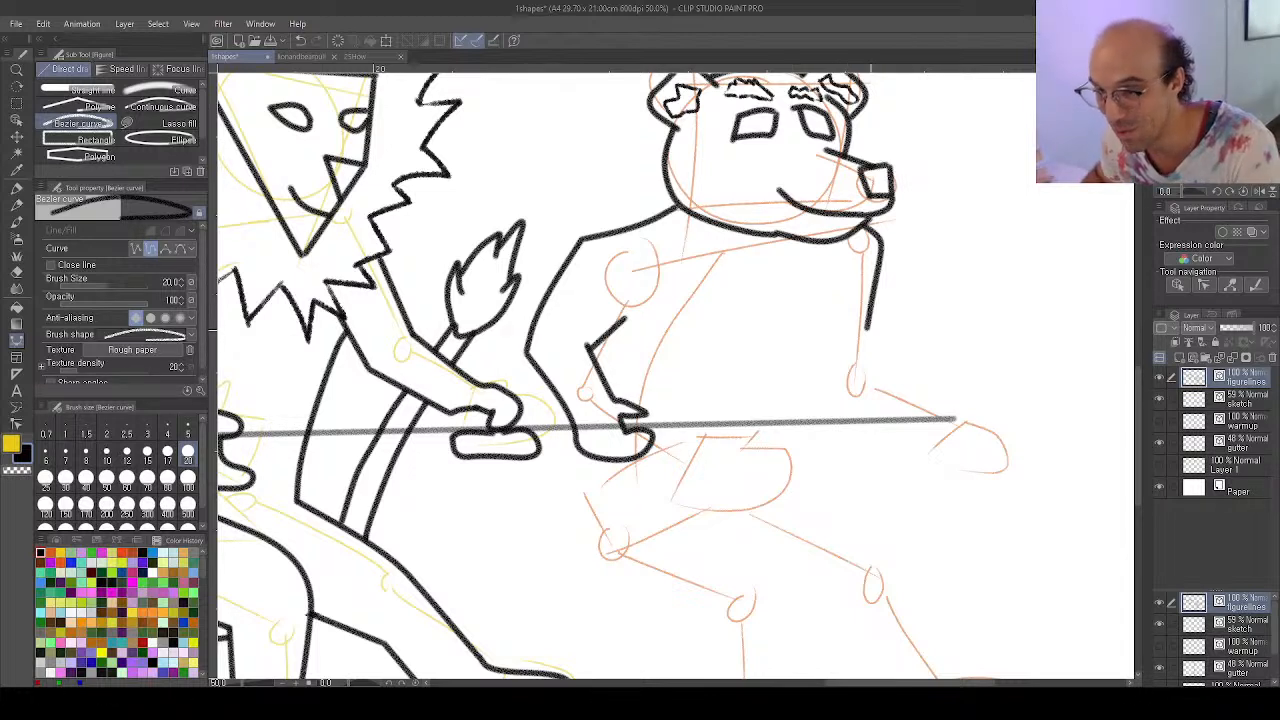
mouse_move(867, 328)
mouse_down()
mouse_move(916, 392)
mouse_move(948, 398)
mouse_up()
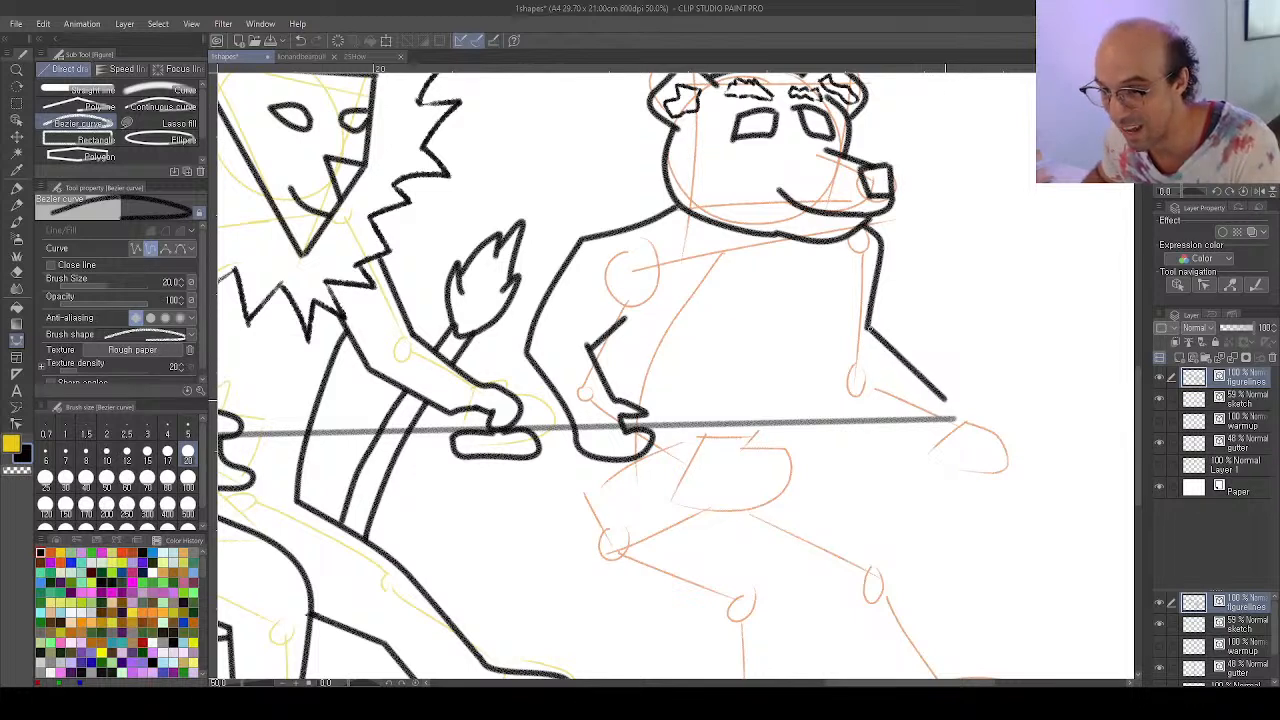
click(944, 400)
click(963, 402)
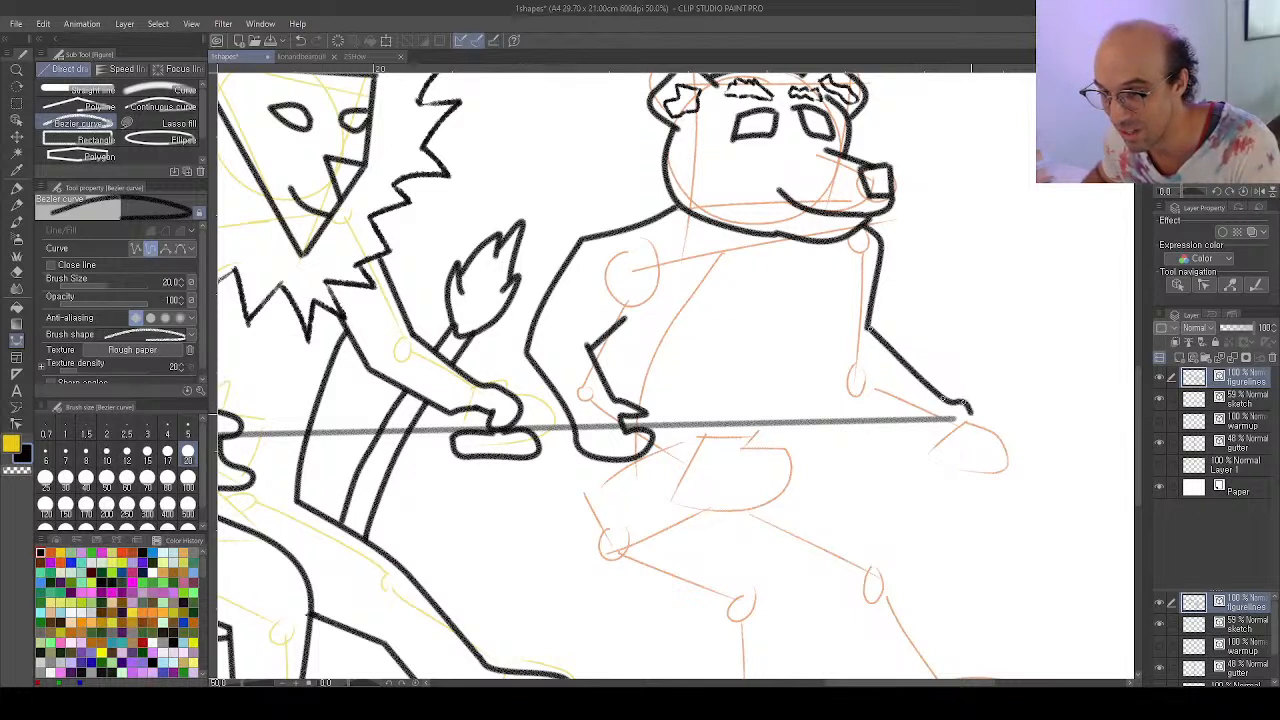
click(972, 419)
click(943, 447)
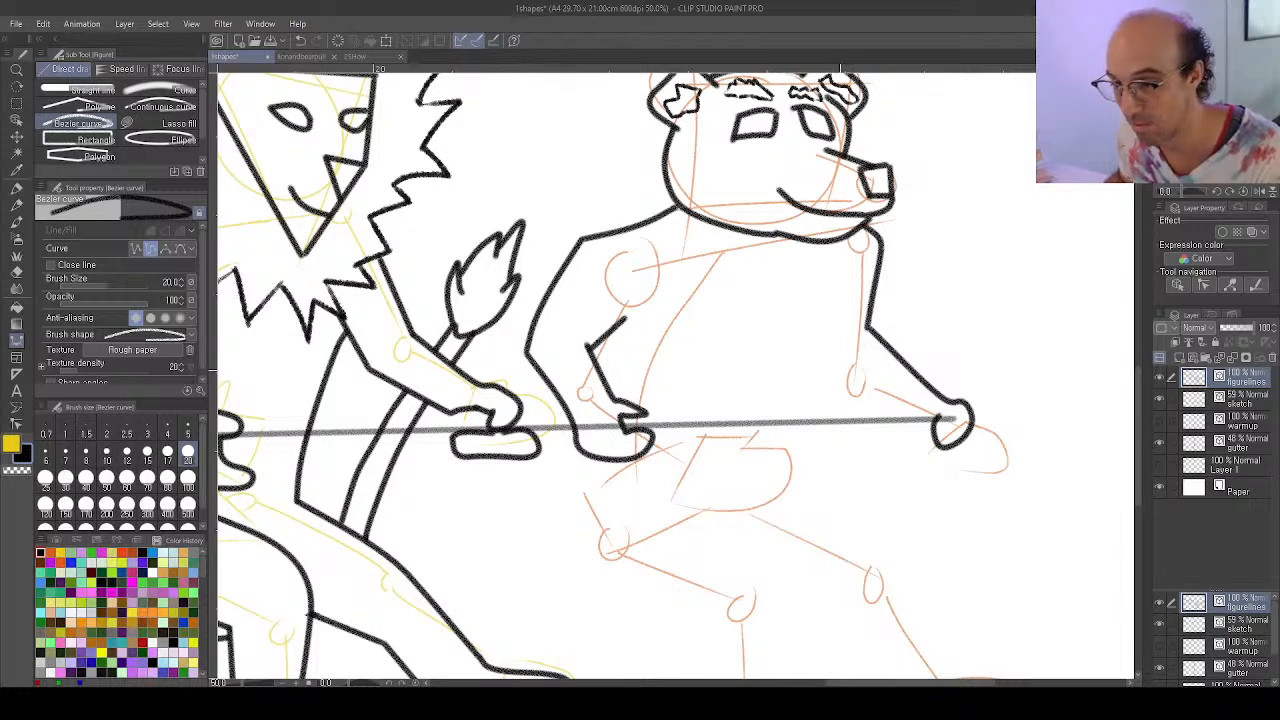
Ink the lower edge of the bear's far forearm with its fingers under the bar, and the front line of the chest
drag(831, 366, 893, 412)
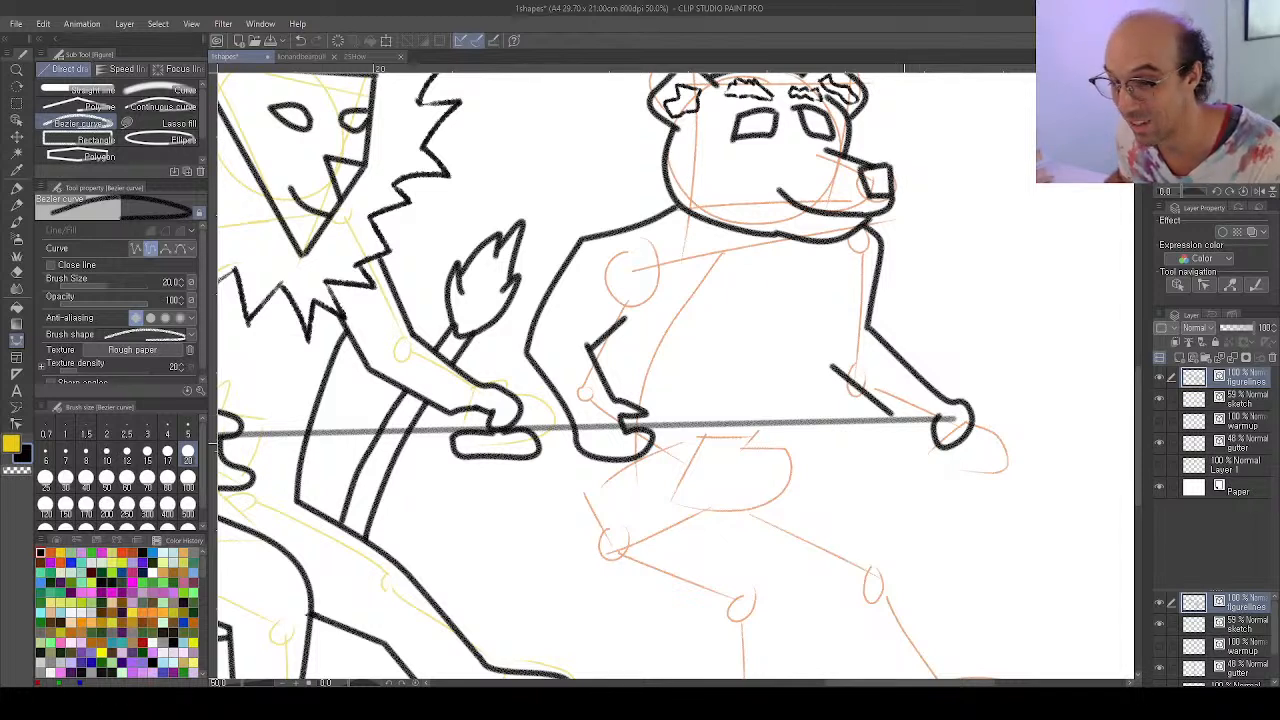
mouse_move(896, 440)
mouse_down()
mouse_move(958, 464)
mouse_move(974, 452)
mouse_move(930, 461)
mouse_move(974, 449)
mouse_move(892, 442)
mouse_up()
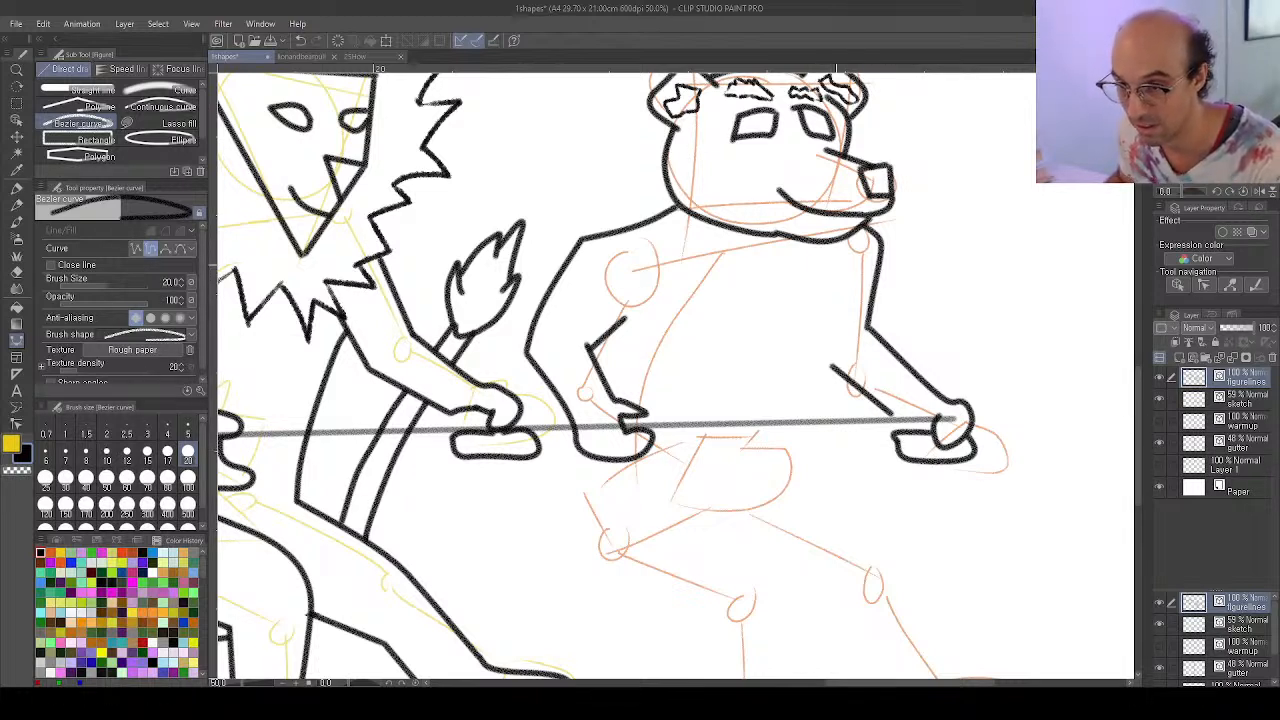
drag(835, 258, 815, 406)
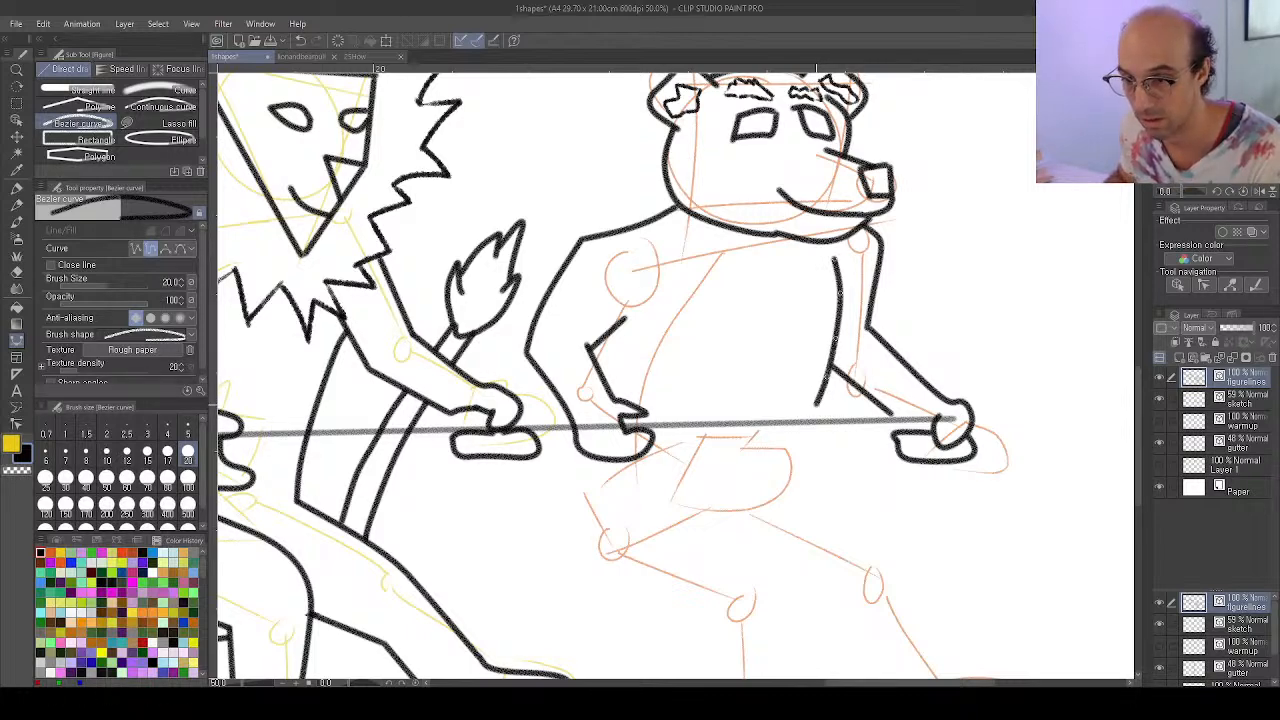
double_click(816, 405)
Ink the bear's back and rump down to the near calf, and the front of the near thigh and shin
drag(755, 492, 812, 394)
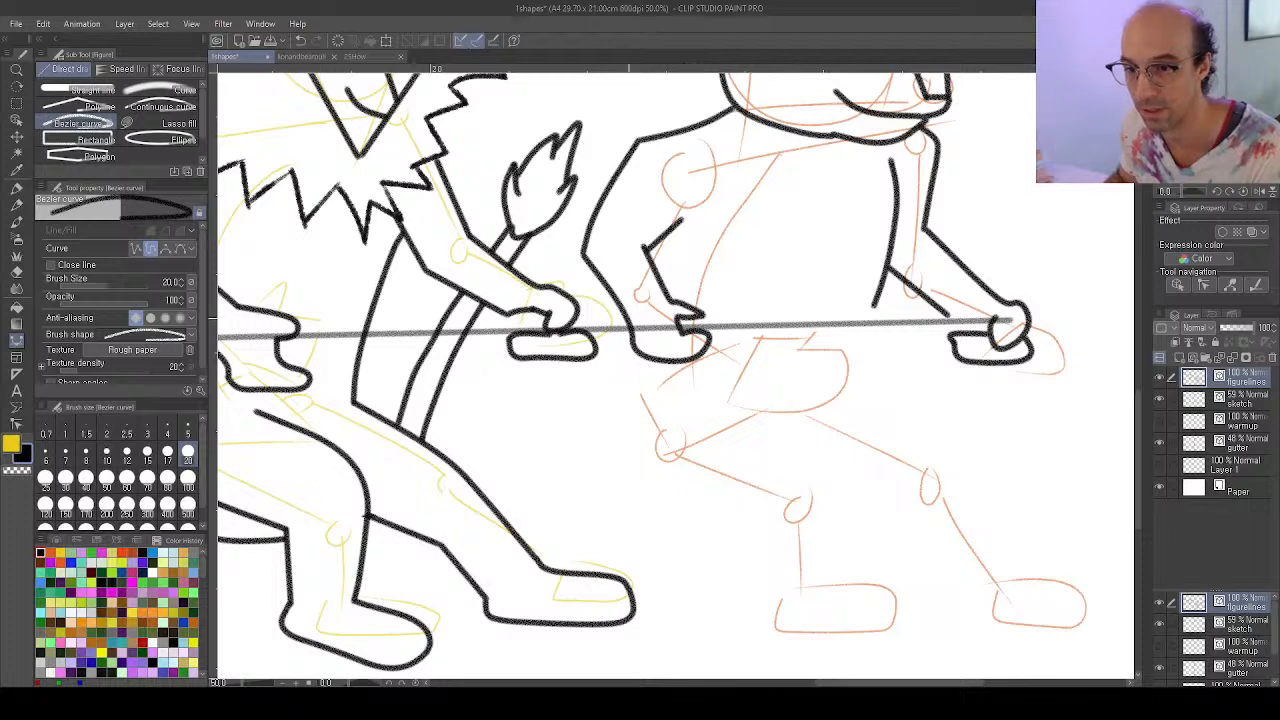
click(627, 323)
click(616, 374)
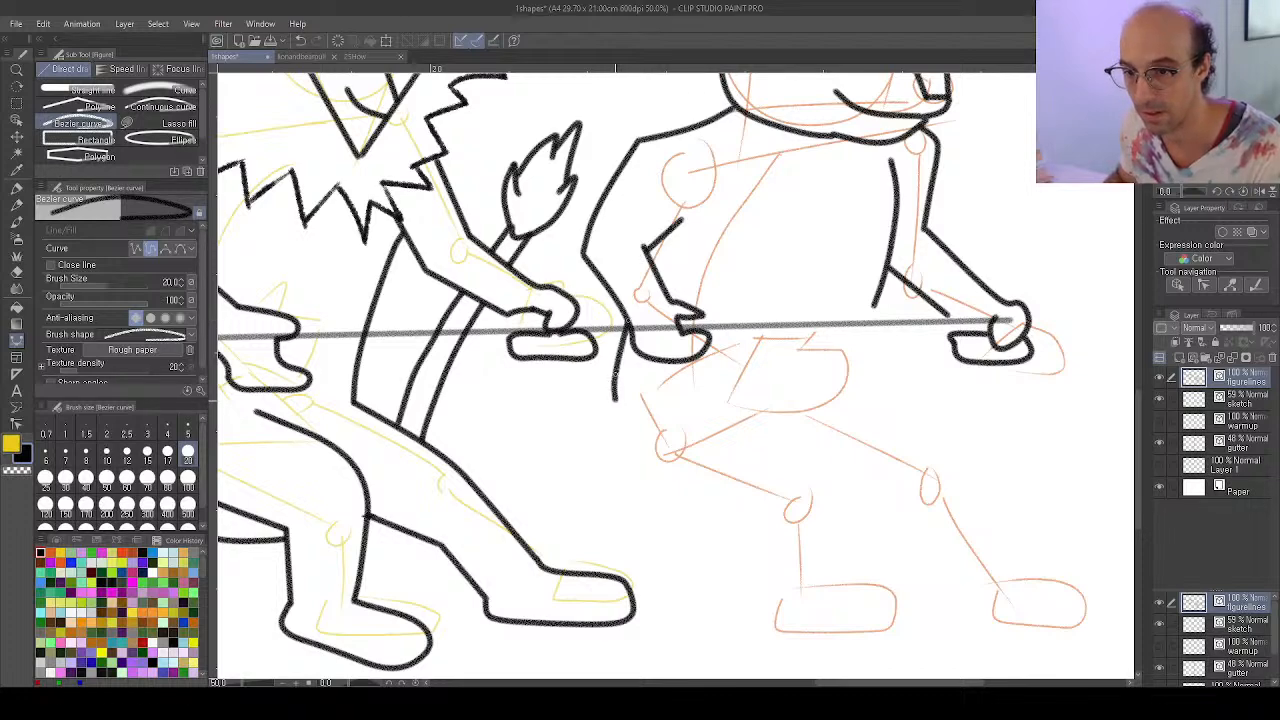
click(618, 455)
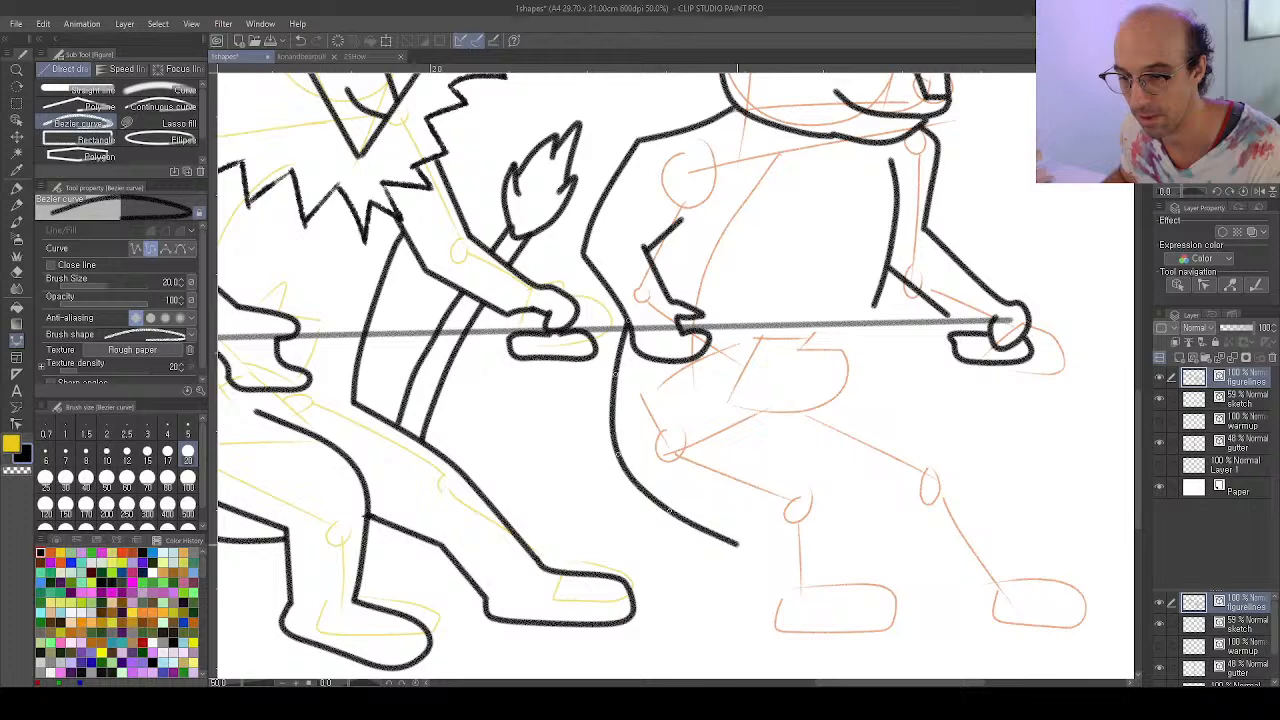
click(732, 405)
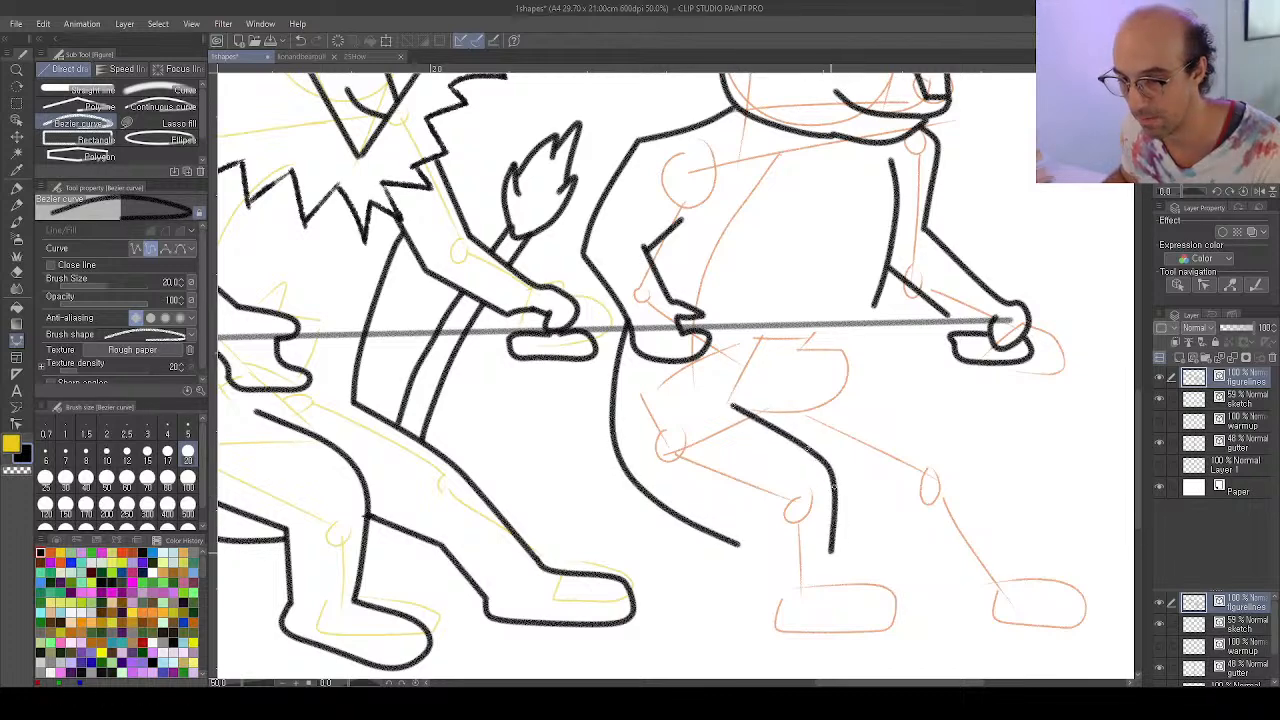
click(738, 546)
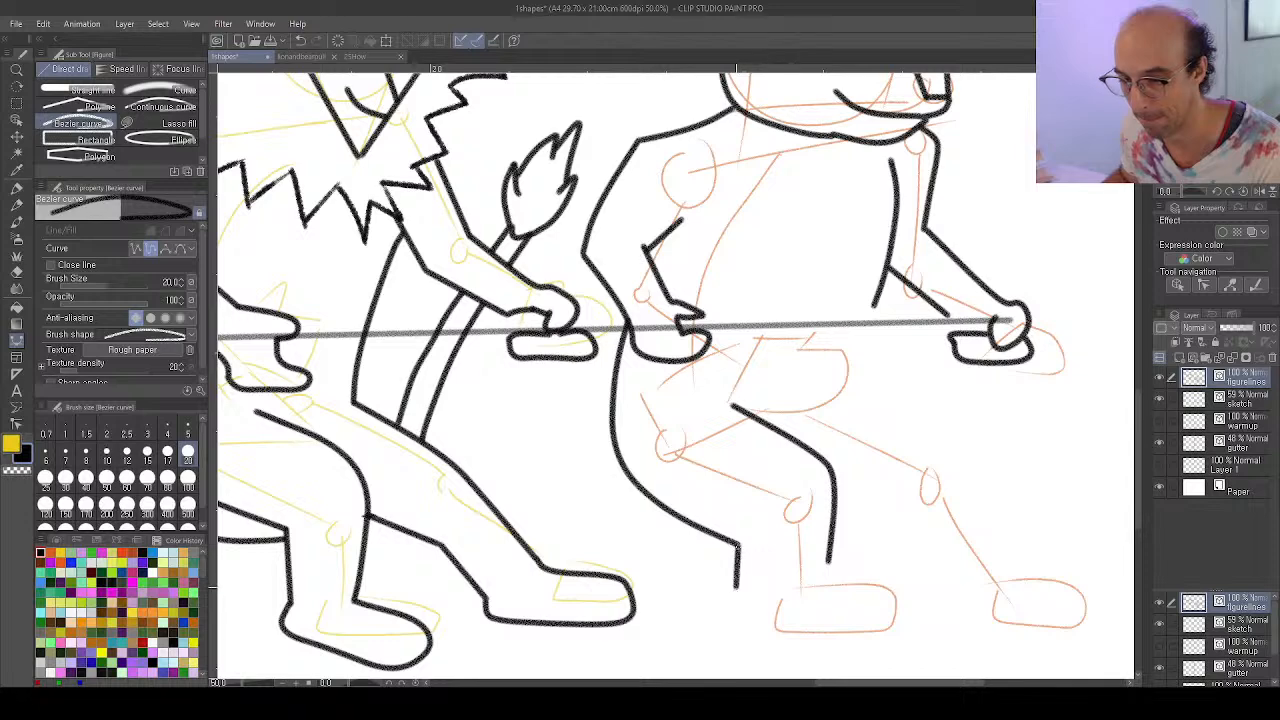
Ink the bear's near foot from heel around the toe to the ankle, and extend the shin line's end to meet it
drag(736, 612, 755, 475)
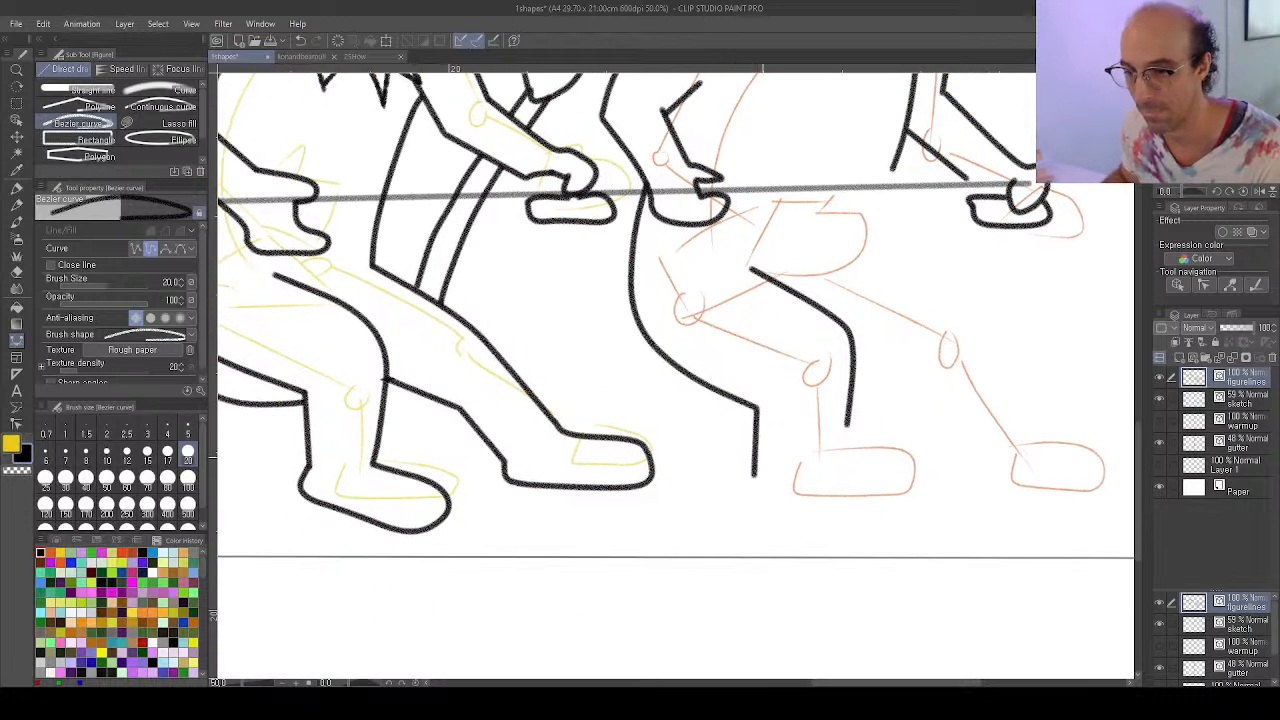
click(751, 505)
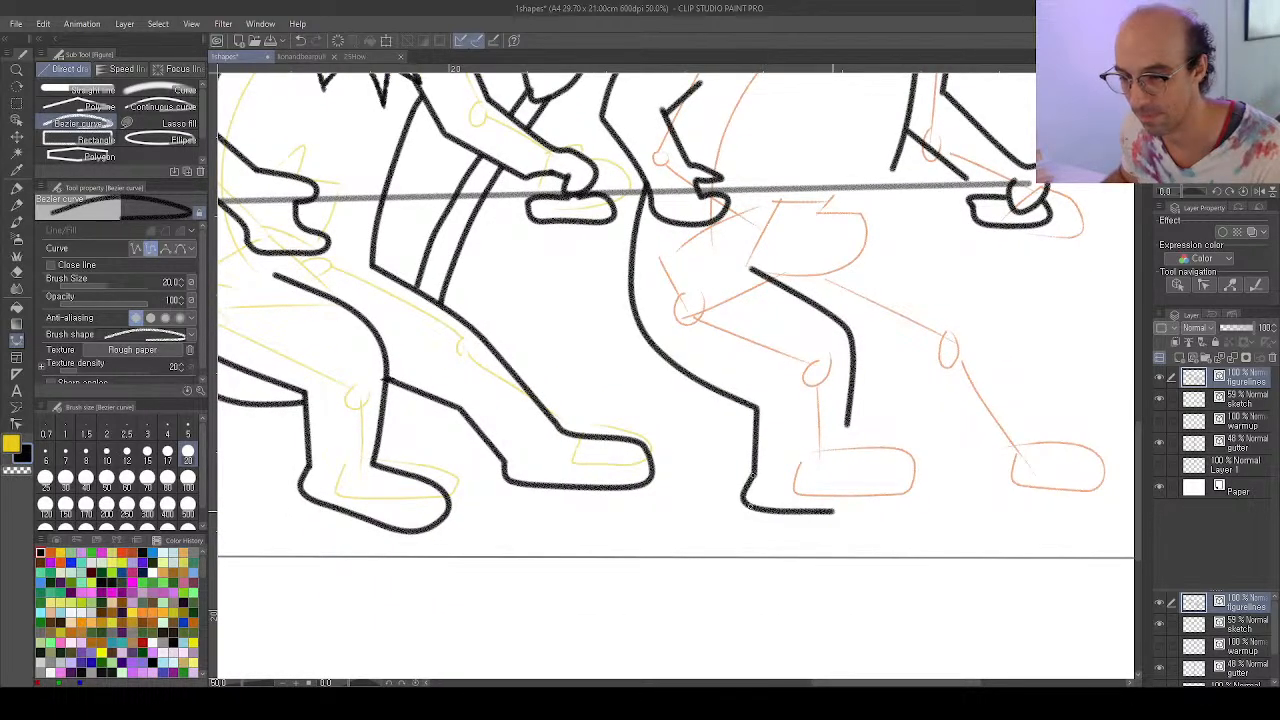
click(830, 510)
click(894, 513)
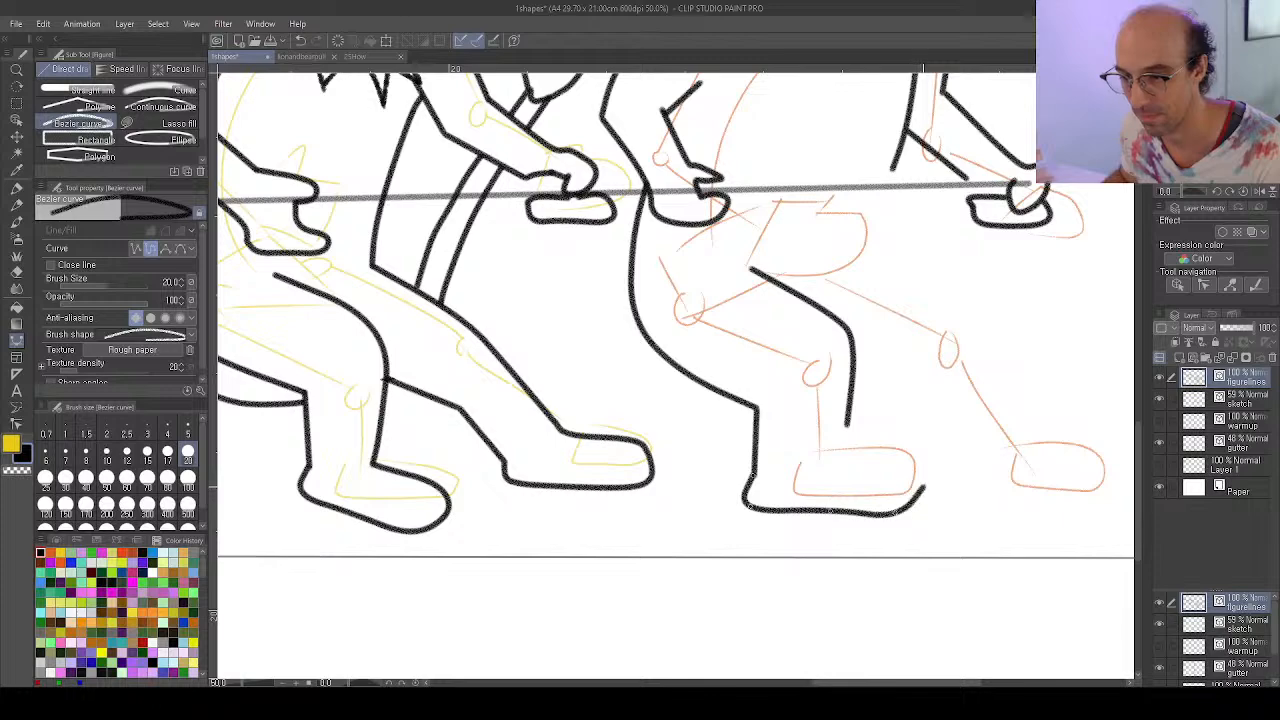
click(920, 493)
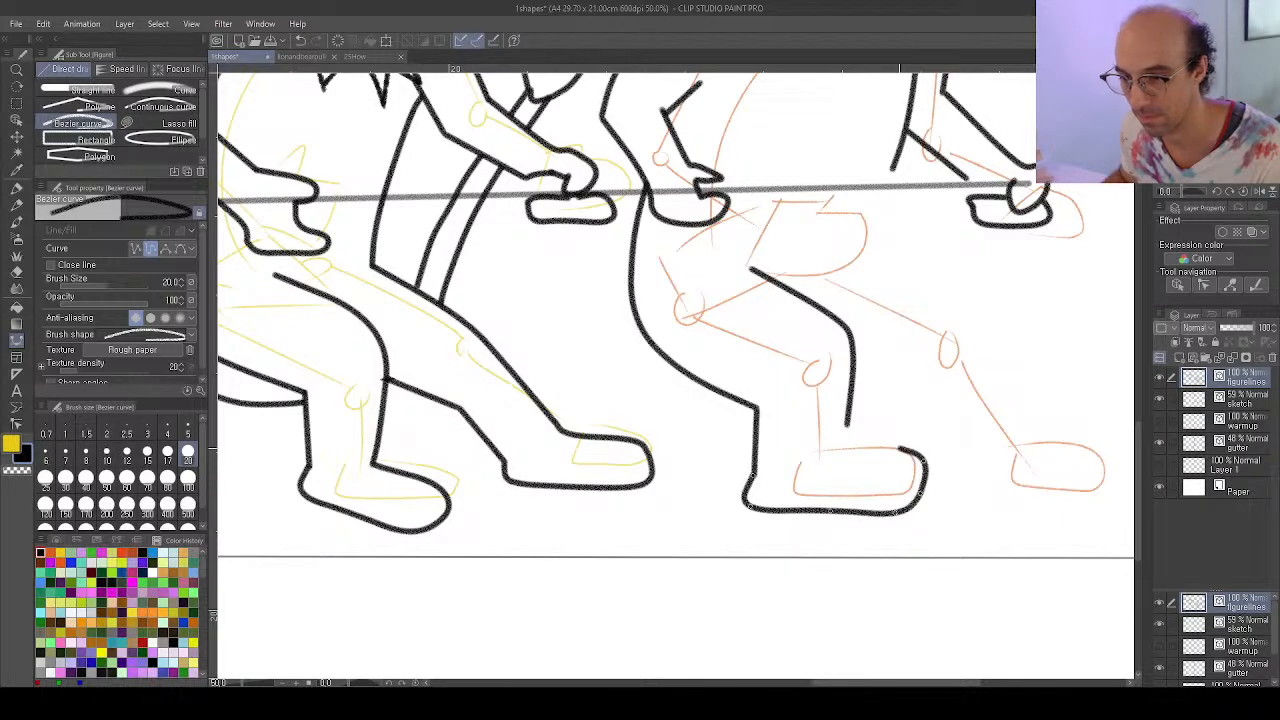
click(914, 452)
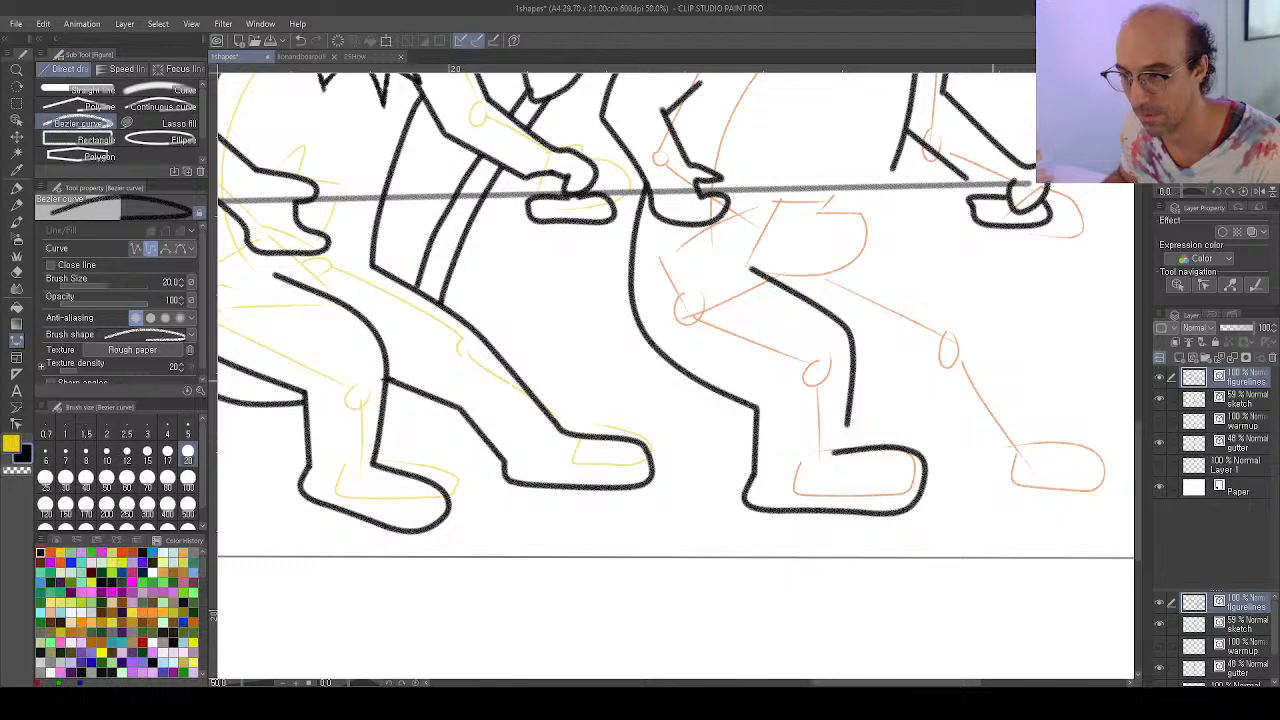
key(y)
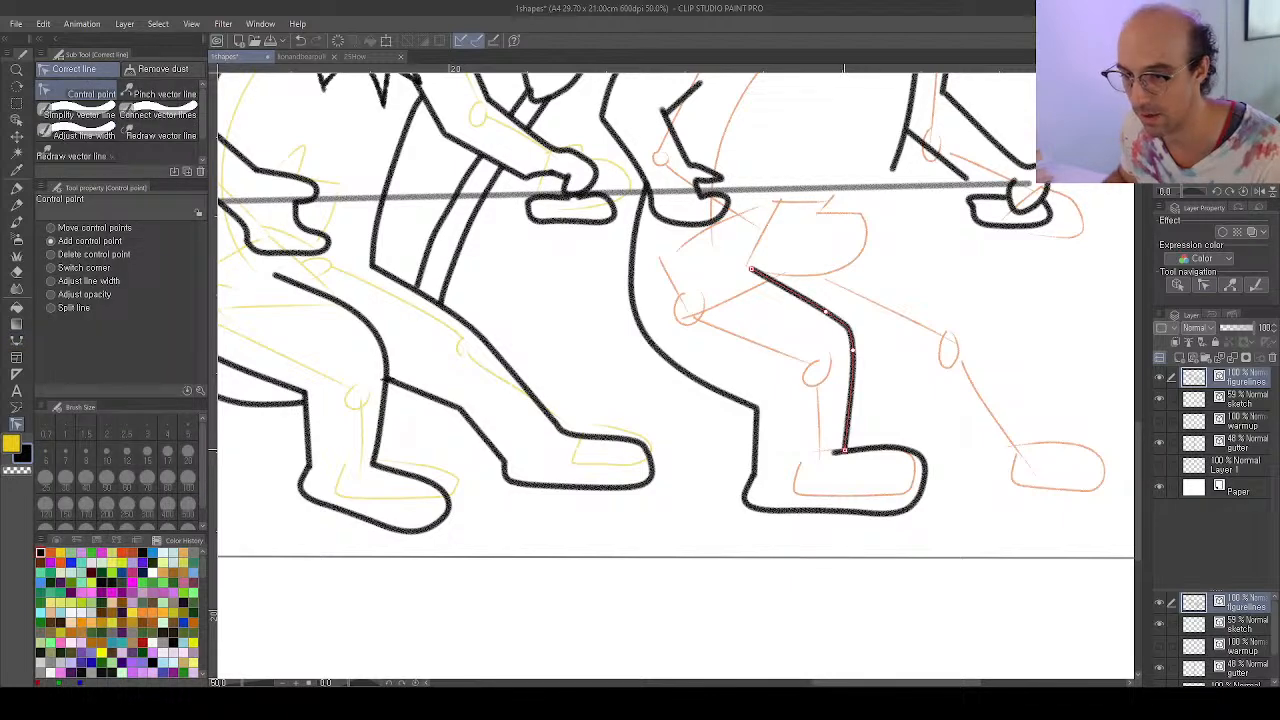
drag(845, 450, 848, 450)
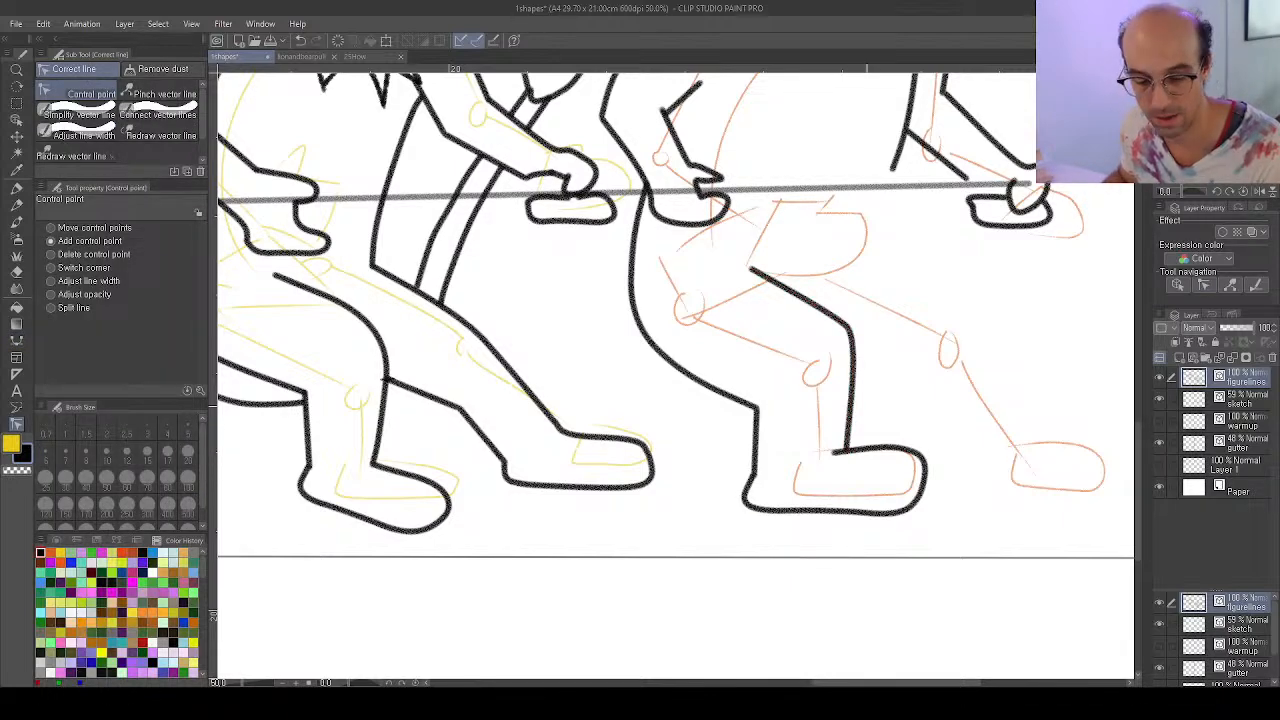
With the Bezier curve tool, ink the upper edge of the bear's far thigh and the front of its shin down to the ankle
key(u)
click(863, 288)
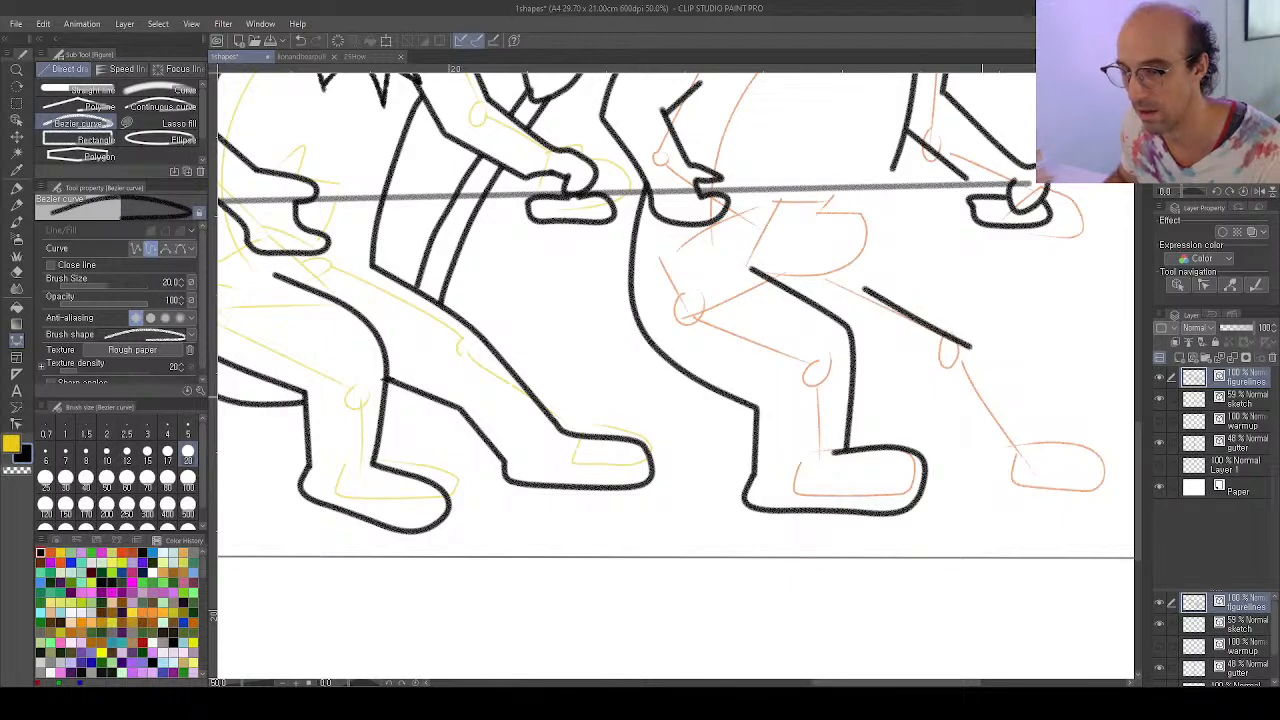
drag(970, 347, 832, 267)
click(831, 268)
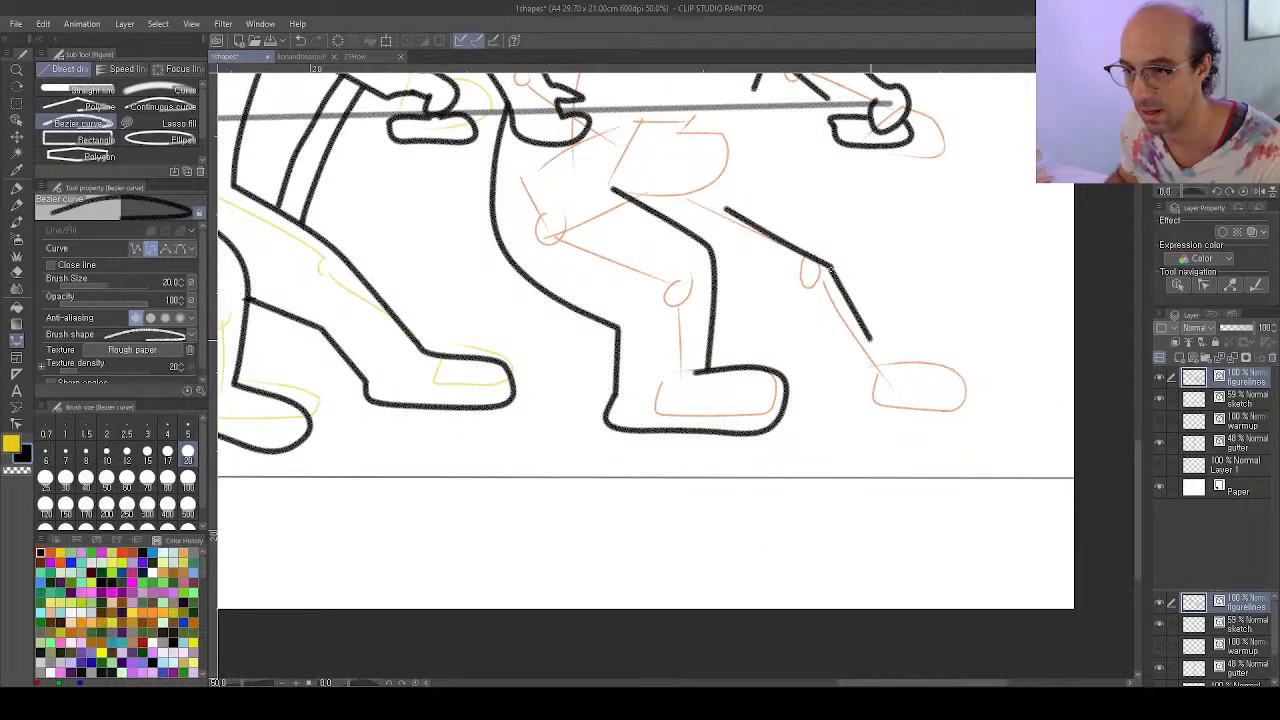
click(877, 345)
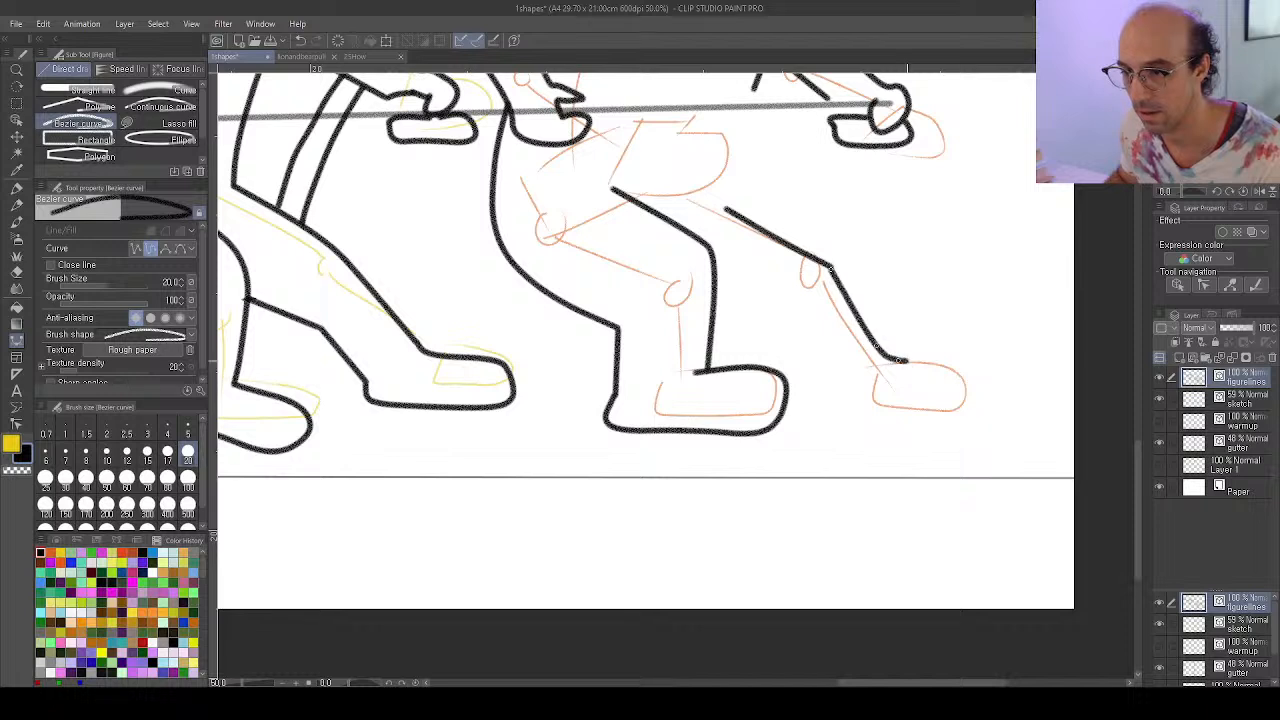
Ink the bear's far foot around toe and heel, and run the underside of the leg back up to the near shin
click(898, 360)
click(959, 372)
click(965, 407)
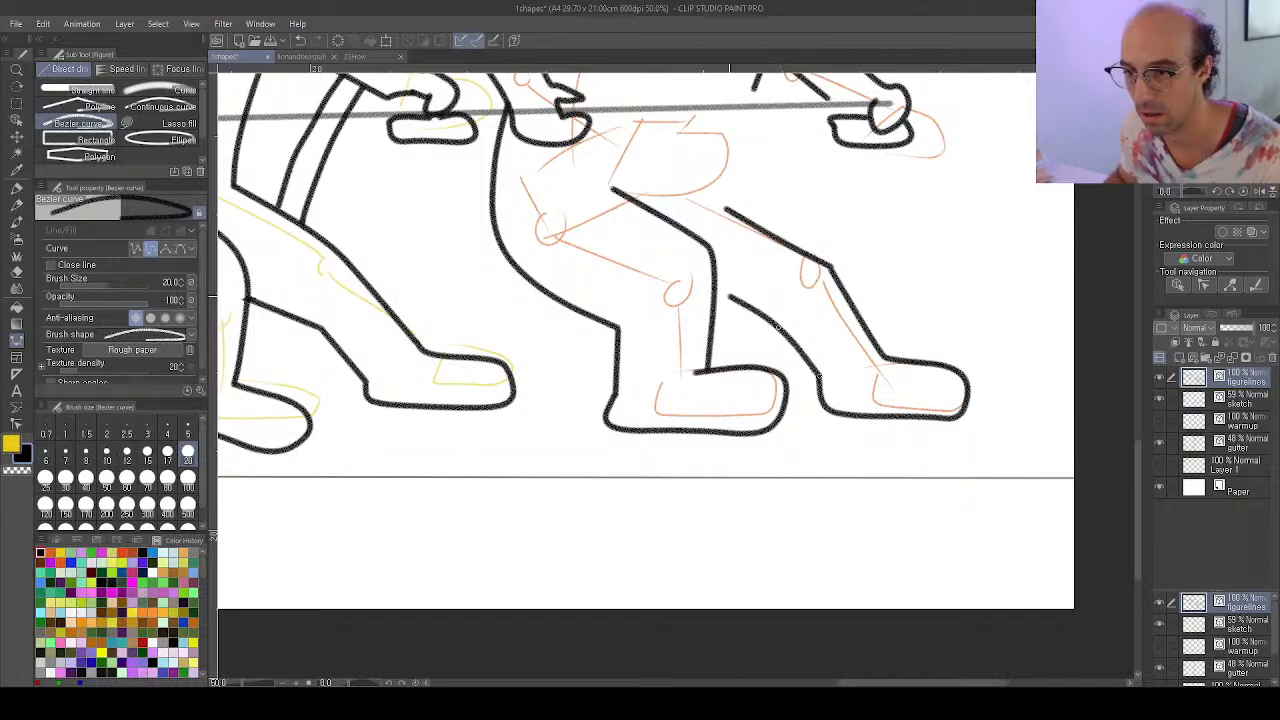
click(765, 319)
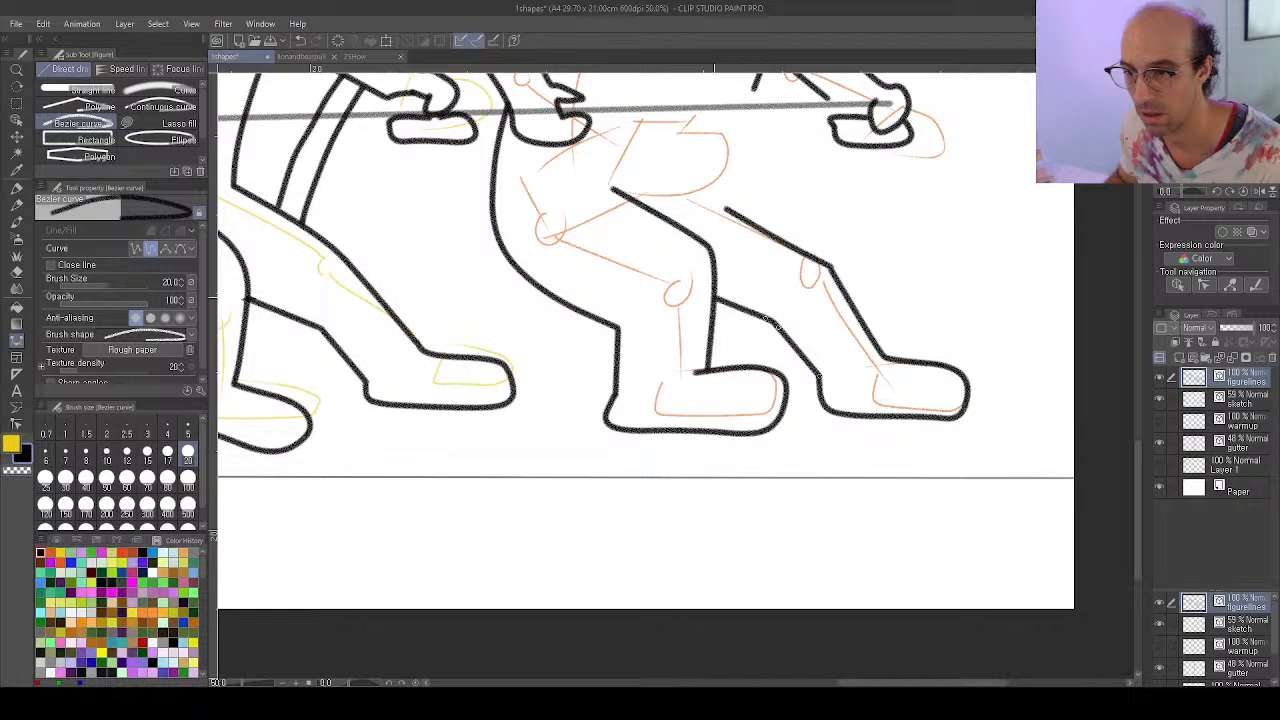
double_click(714, 299)
Ink the bear's lower belly from the top of the far thigh up to the end of the chest line
drag(754, 294, 750, 441)
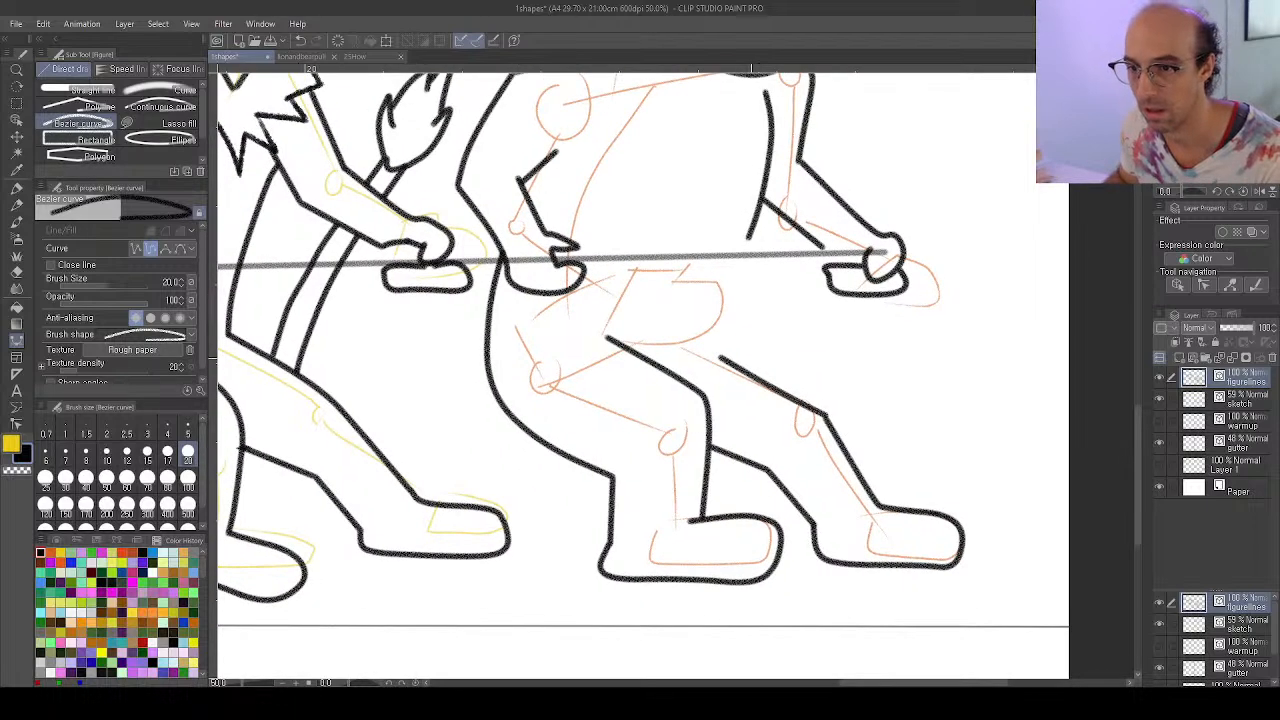
click(720, 358)
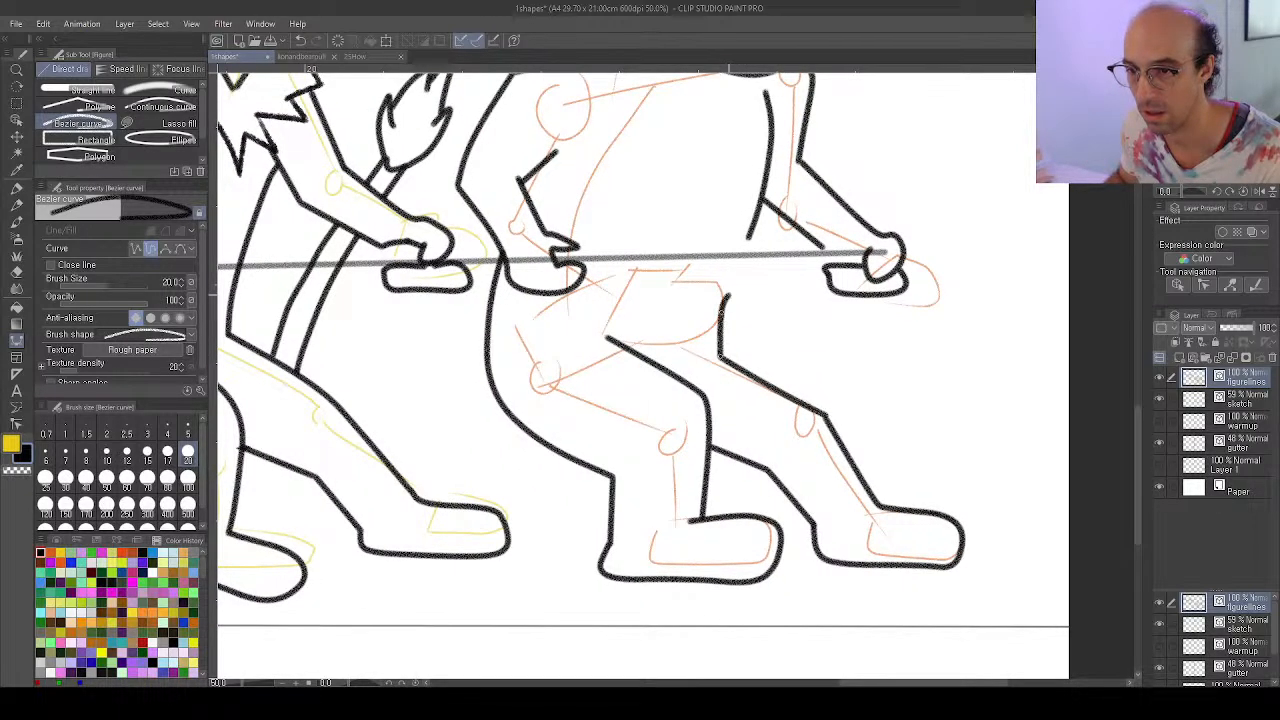
click(748, 238)
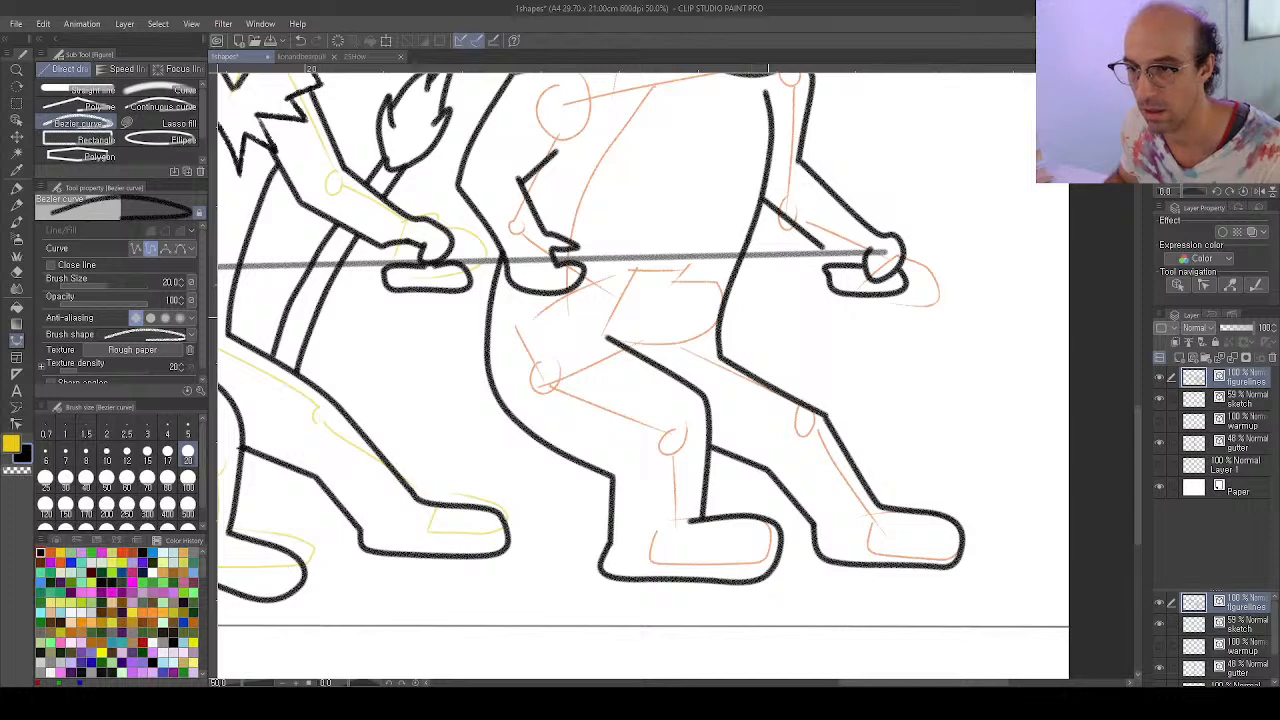
Ink a small rounded tail on the bear's rump, behind the near hip
drag(768, 317, 807, 455)
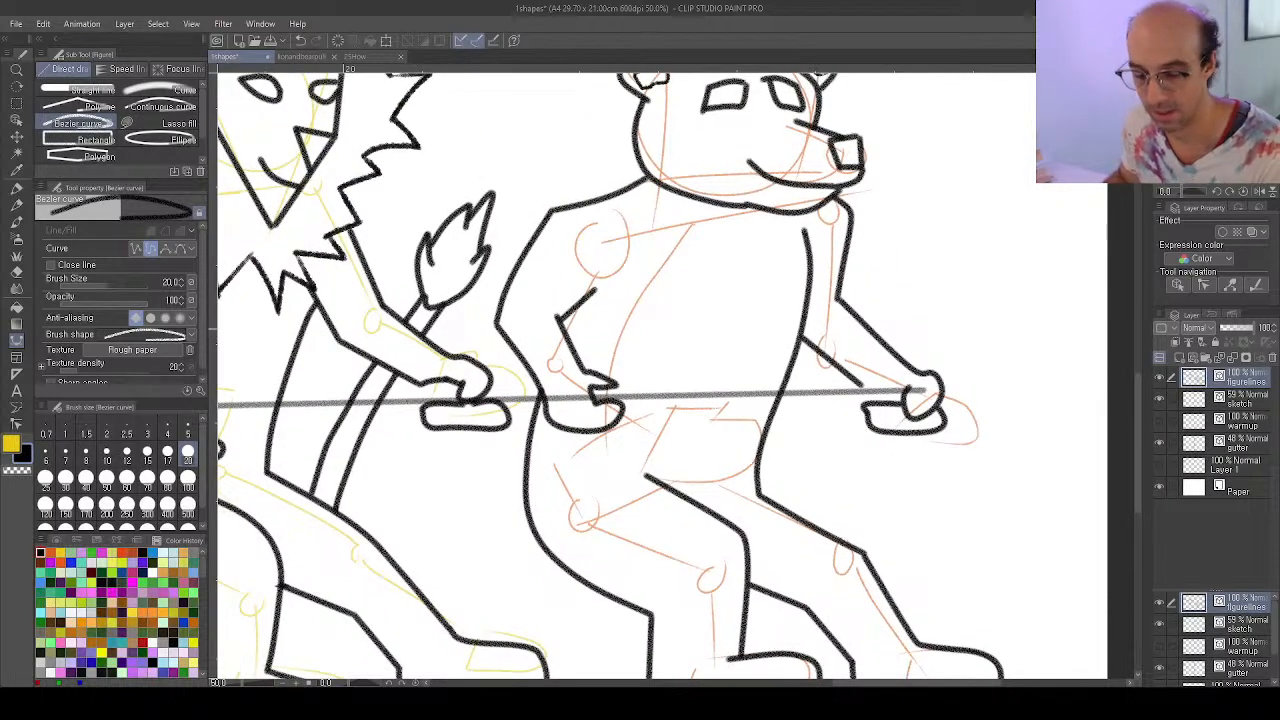
key(ctrl+0)
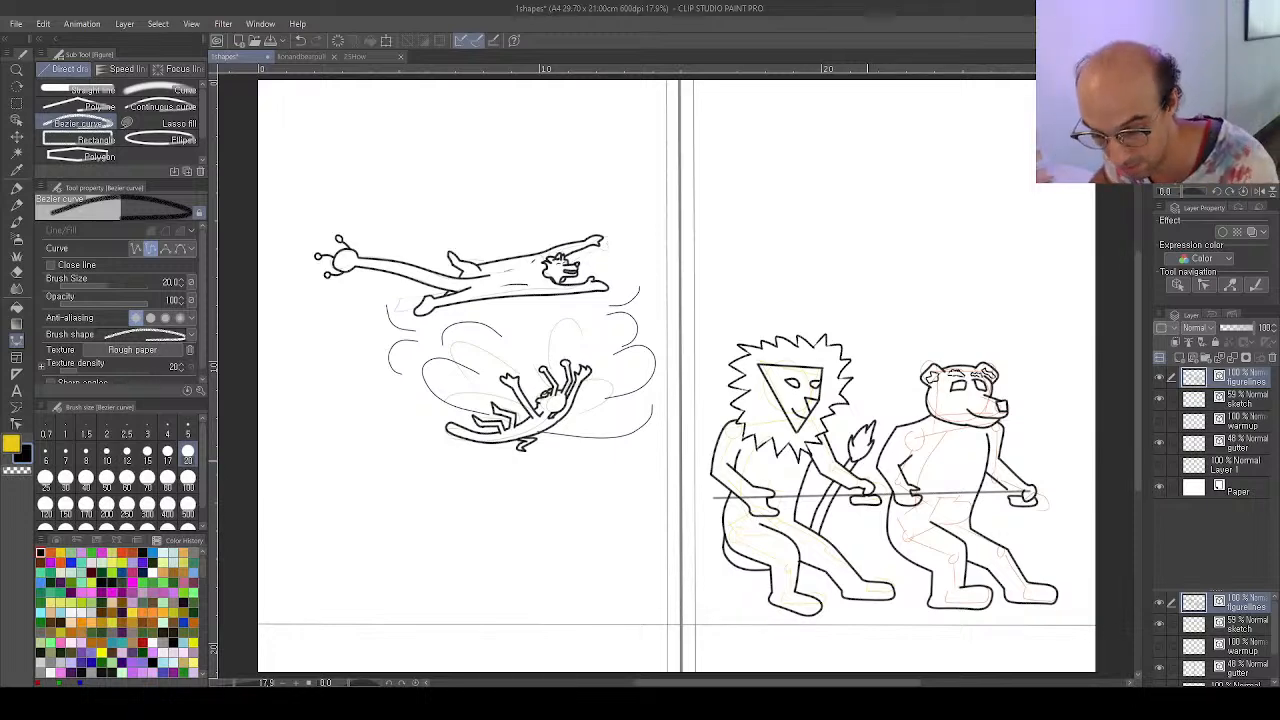
scroll(869, 490, up, 3)
scroll(675, 372, down, 3)
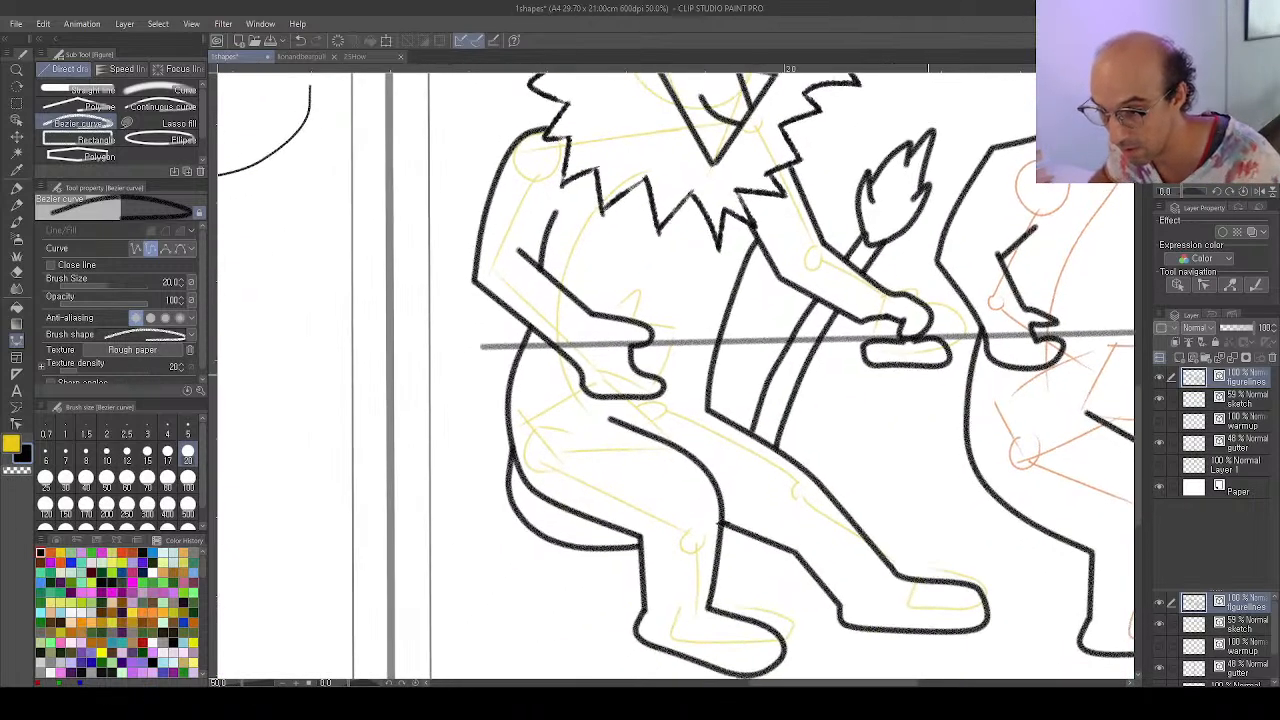
mouse_move(960, 418)
mouse_down()
mouse_move(948, 446)
mouse_move(966, 468)
mouse_up()
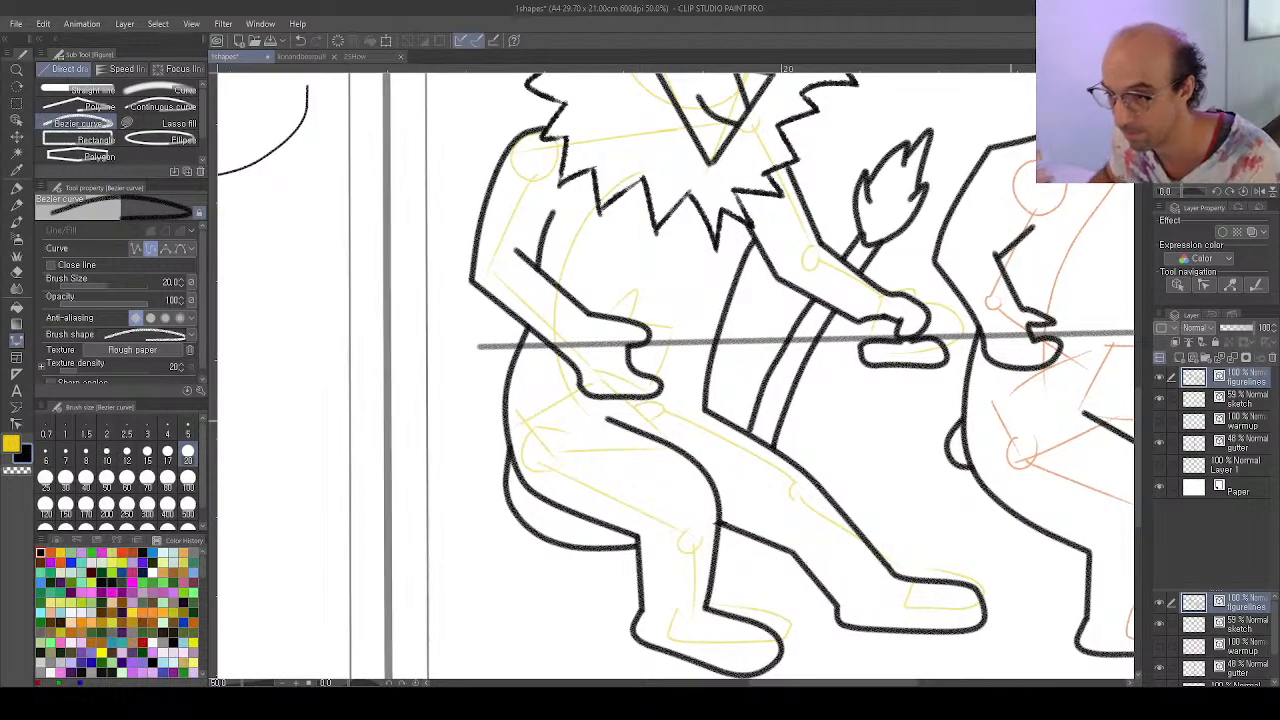
With the Pencil at size 30, draw a jagged band of fur across the bear's chest
scroll(675, 372, right, 5)
scroll(675, 372, up, 2)
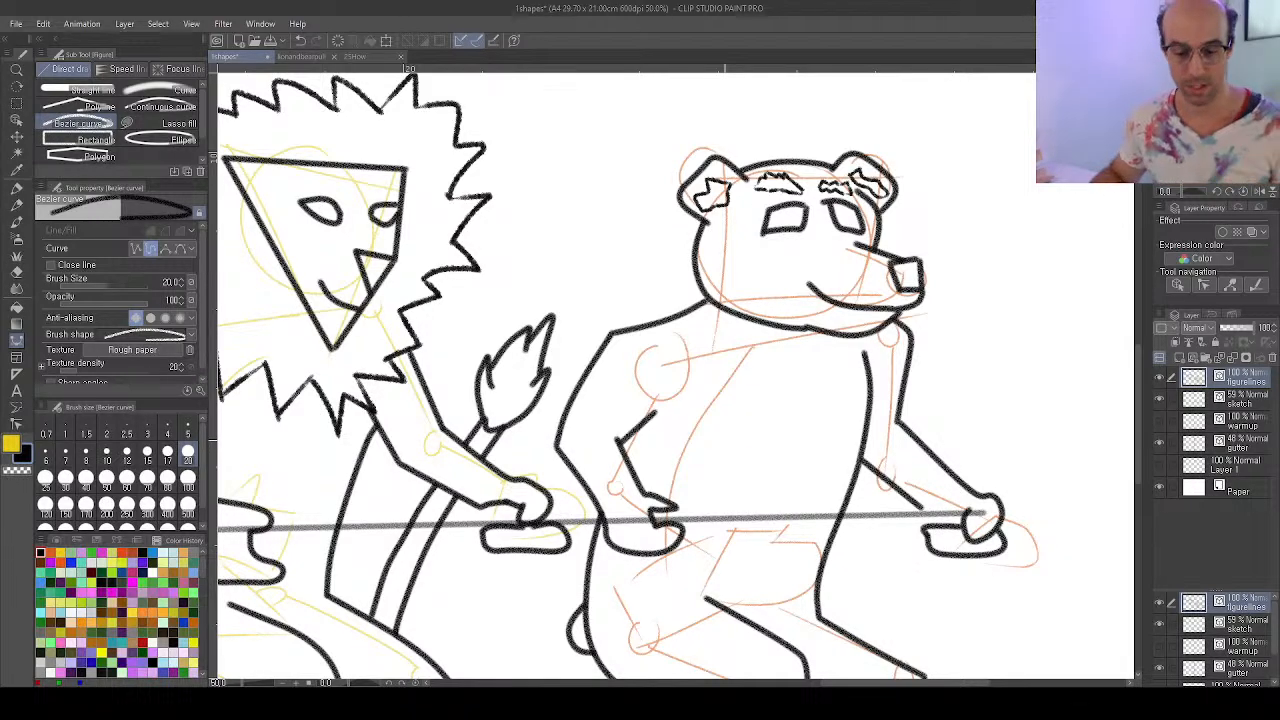
key(p)
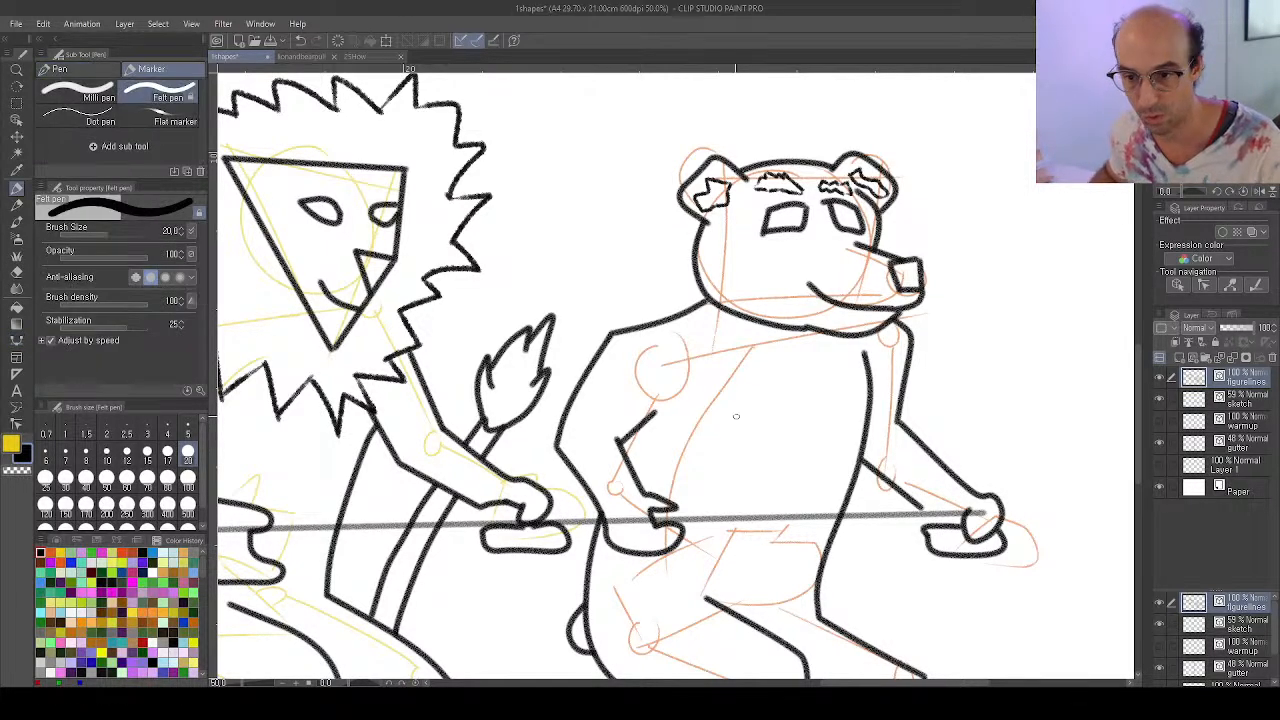
key(p)
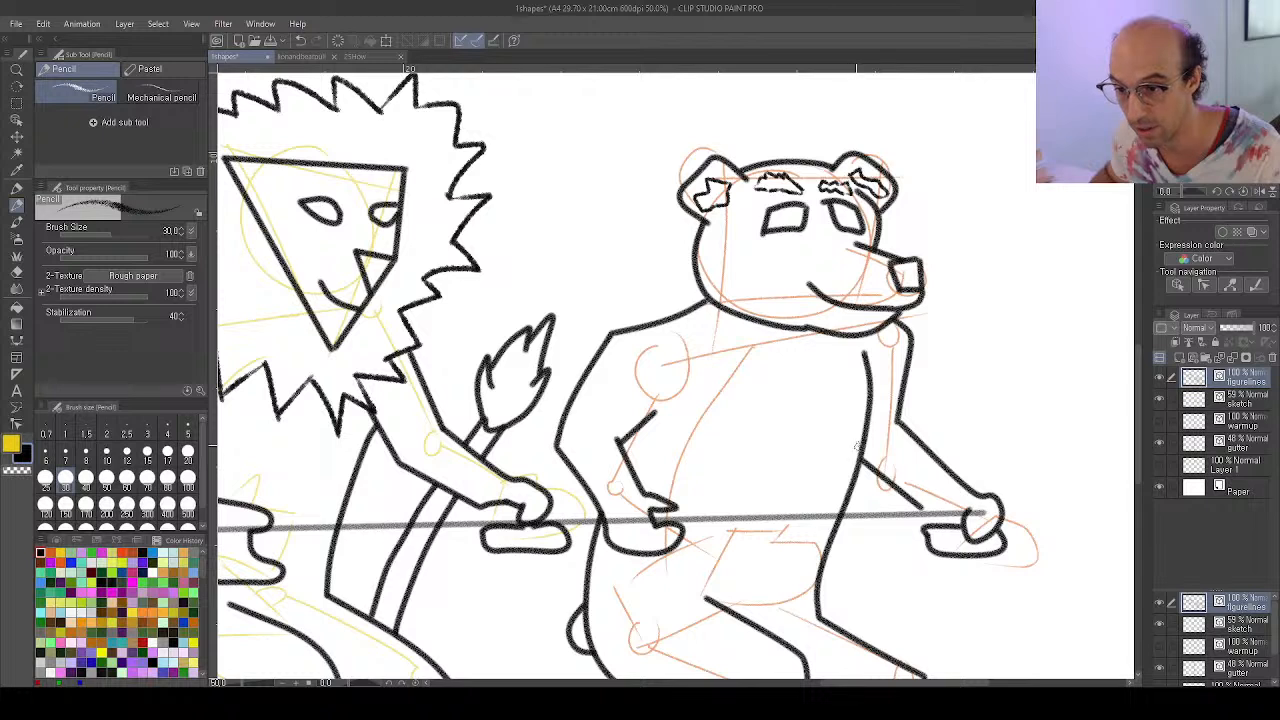
mouse_move(857, 446)
mouse_down()
mouse_move(825, 419)
mouse_move(782, 436)
mouse_move(754, 429)
mouse_move(727, 451)
mouse_move(718, 438)
mouse_move(695, 470)
mouse_move(691, 439)
mouse_move(716, 397)
mouse_move(734, 401)
mouse_move(754, 379)
mouse_move(808, 376)
mouse_move(823, 391)
mouse_move(841, 380)
mouse_move(868, 394)
mouse_move(860, 446)
mouse_up()
key(e)
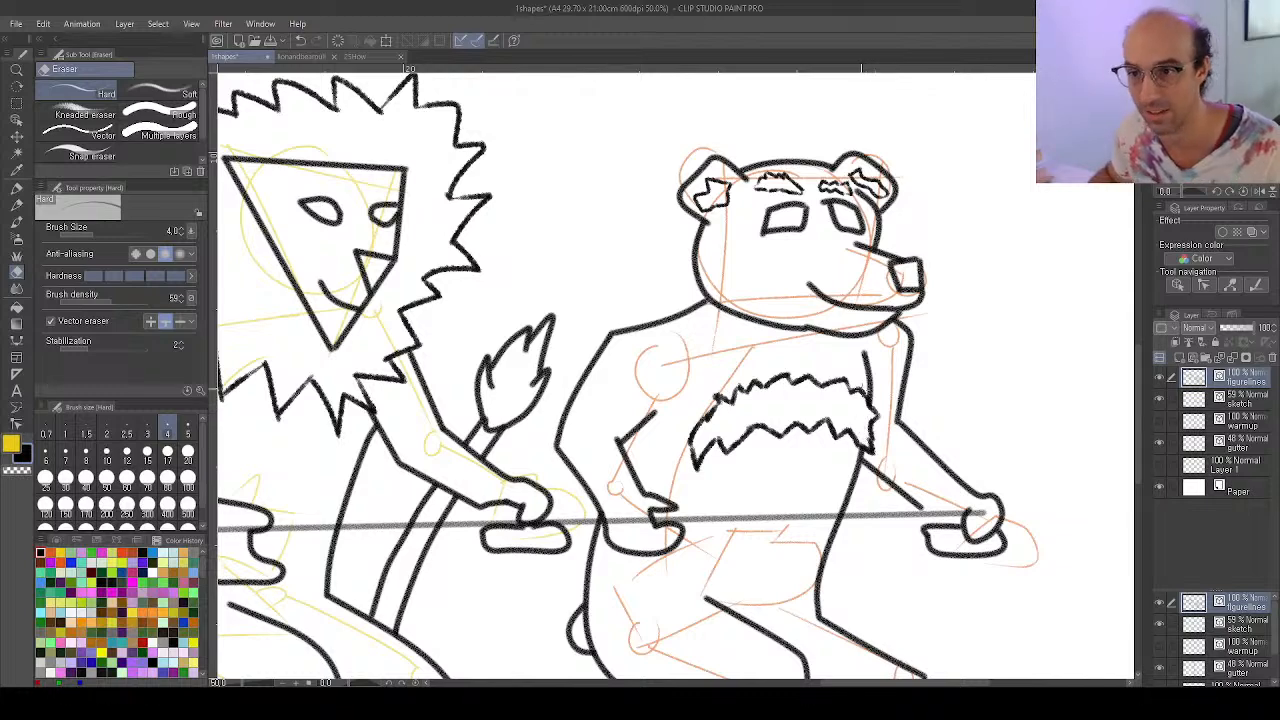
Pencil in round pupils in both of the lion's eyes and both of the bear's eyes
key(p)
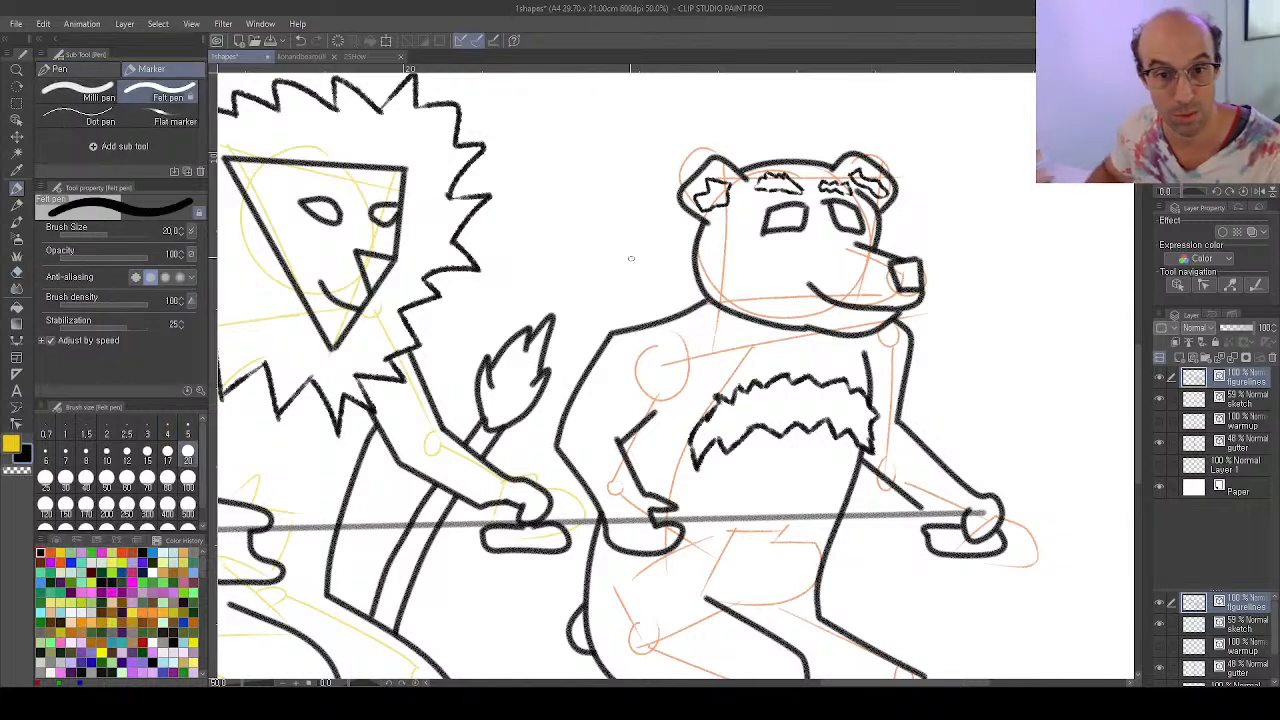
key(p)
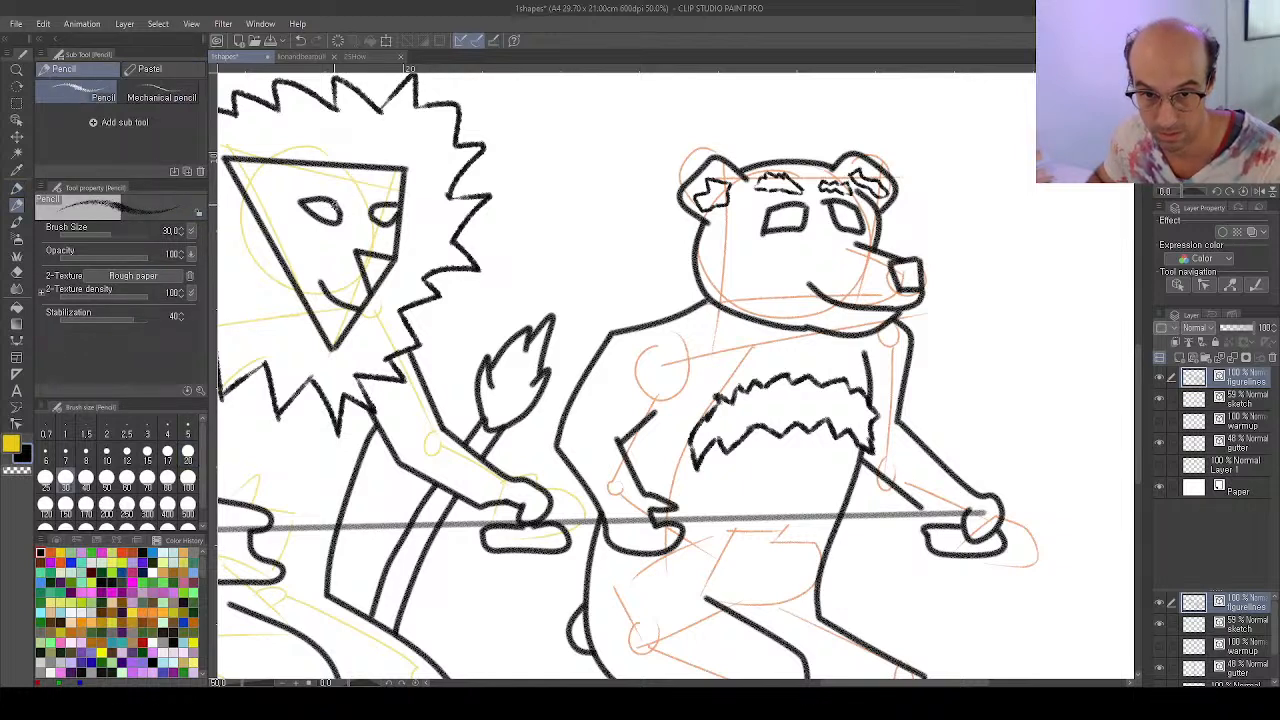
mouse_move(335, 206)
mouse_down()
mouse_move(327, 216)
mouse_move(385, 220)
mouse_move(390, 209)
mouse_up()
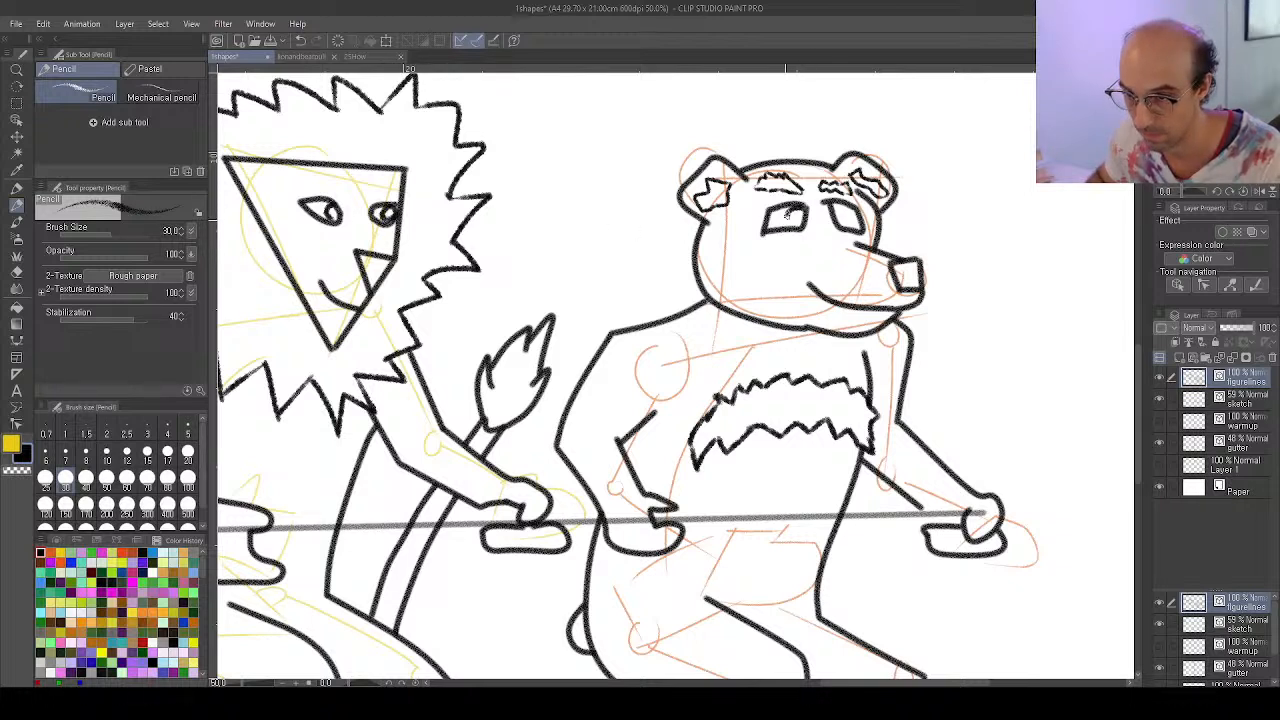
mouse_move(787, 213)
mouse_down()
mouse_move(856, 220)
mouse_move(852, 210)
mouse_move(846, 222)
mouse_up()
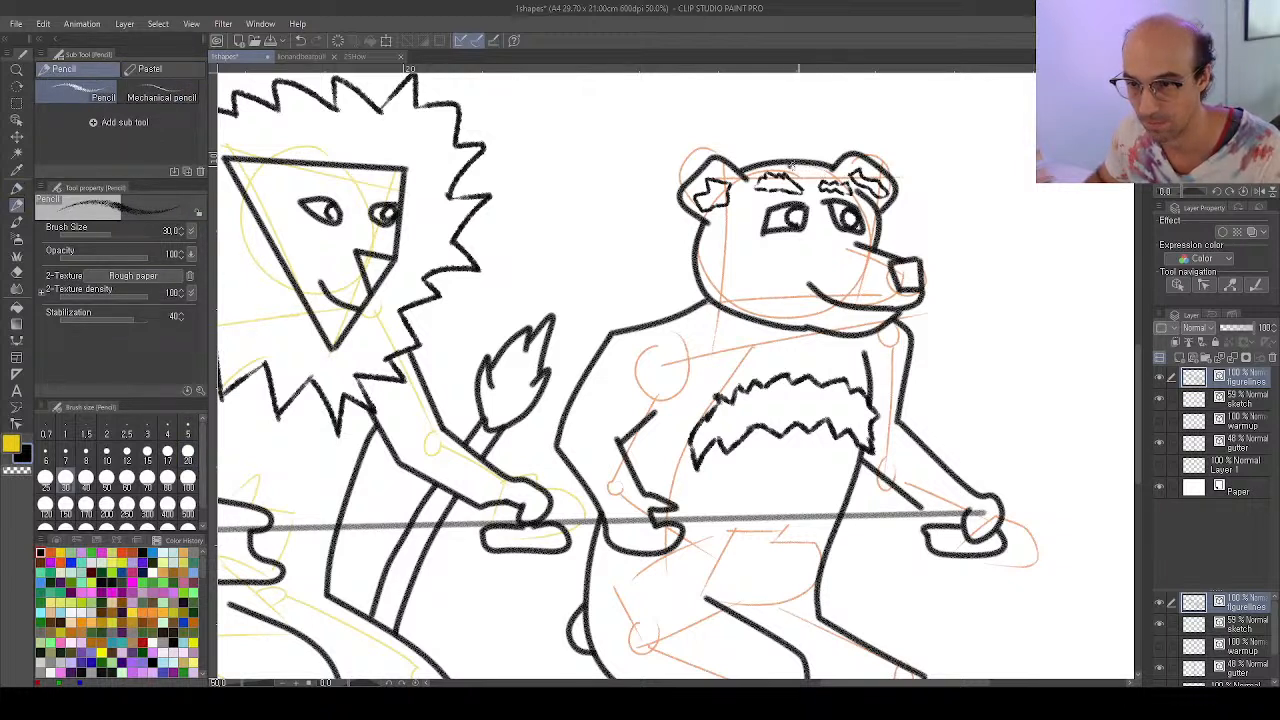
Draw a spiky hair tuft on top of the bear's head and a small fur tuft below its near ear
drag(788, 163, 822, 176)
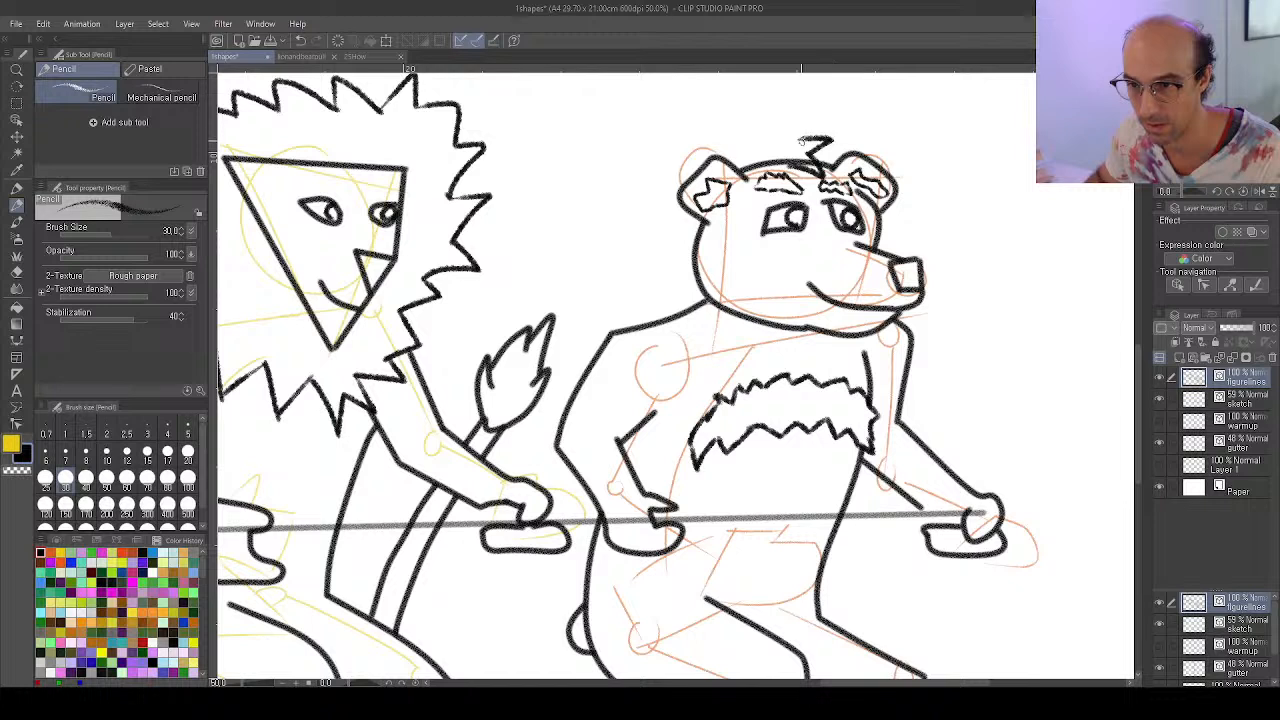
drag(816, 160, 801, 126)
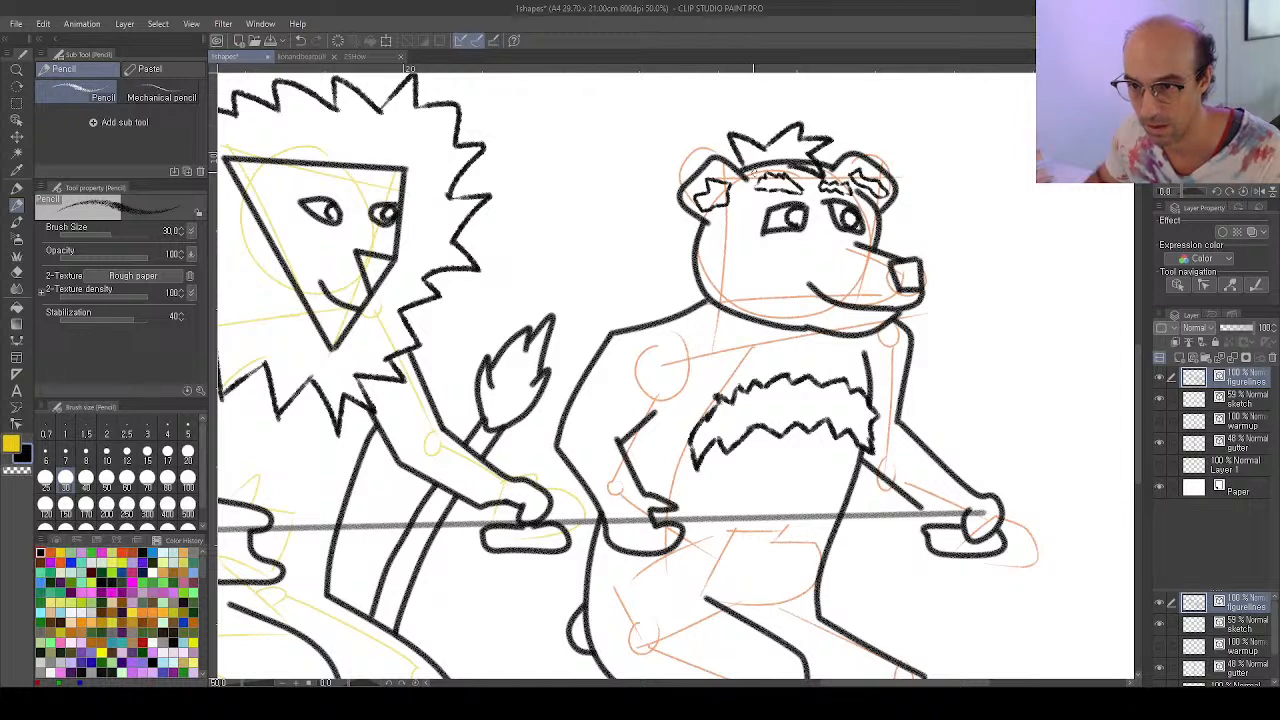
drag(801, 126, 748, 168)
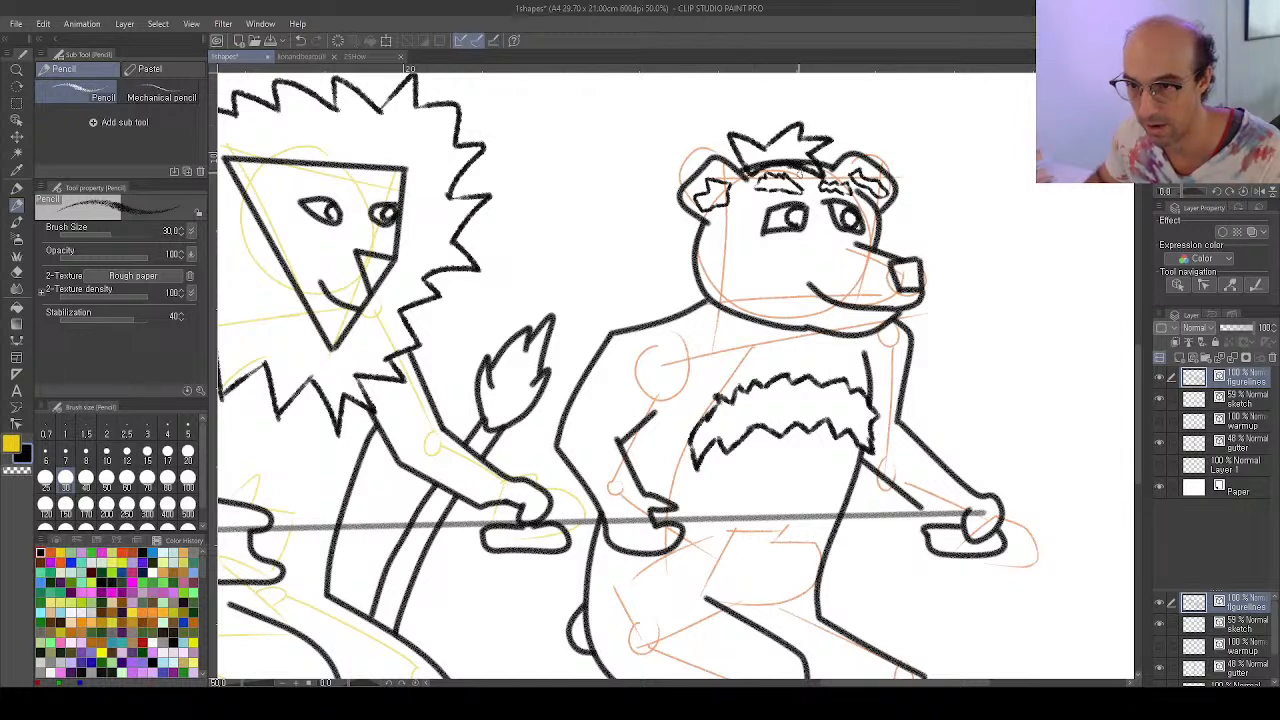
drag(748, 168, 786, 172)
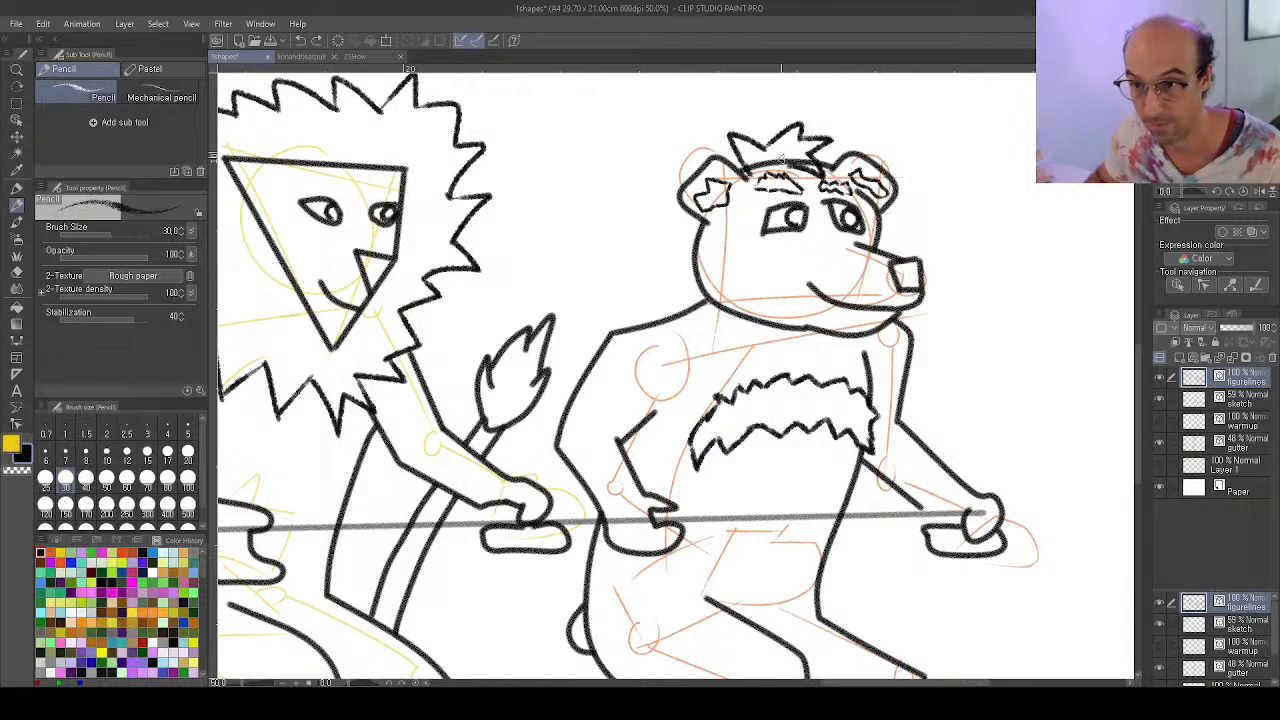
key(ctrl+z)
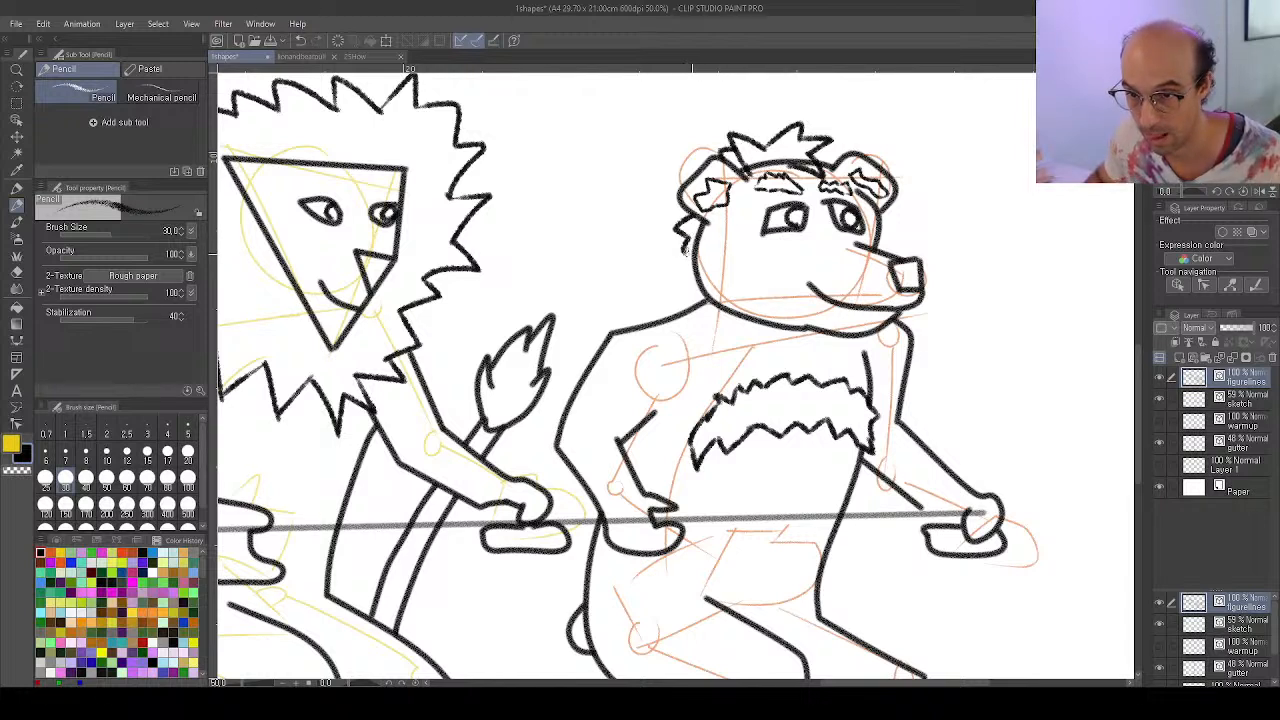
drag(688, 220, 704, 255)
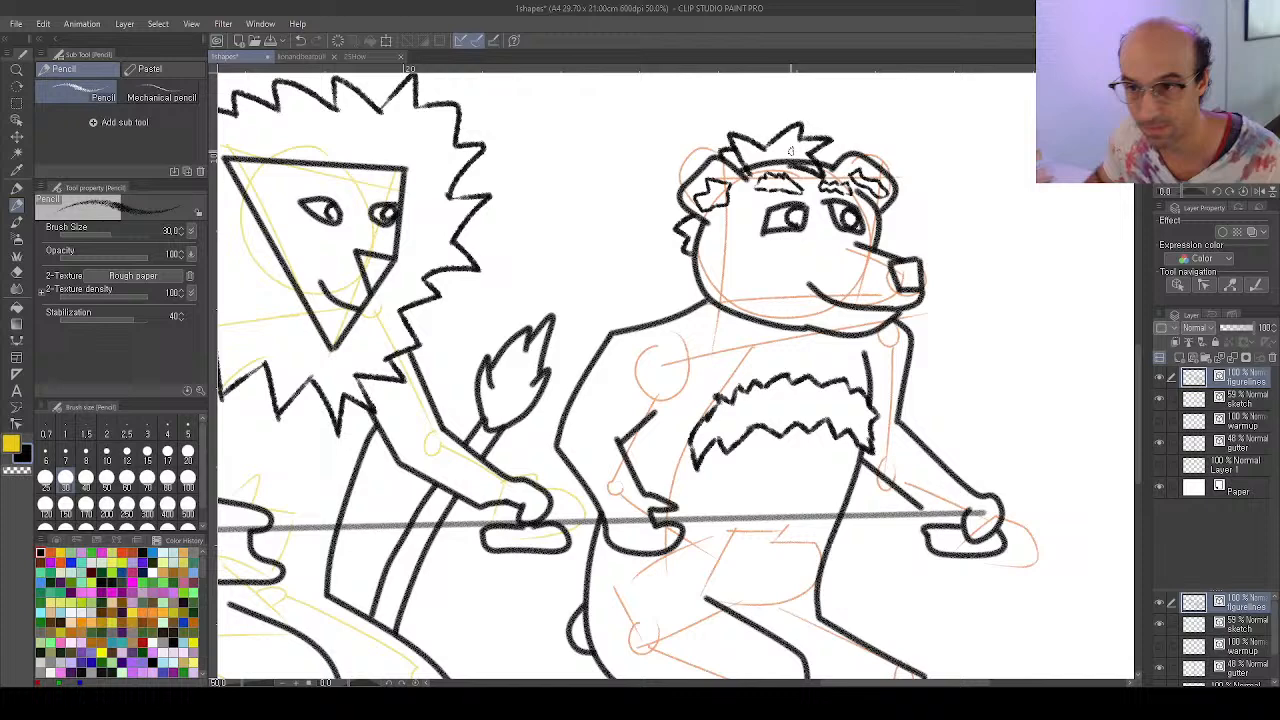
Erase the head outline running beneath the bear's hair tuft and hide the sketch layer
key(e)
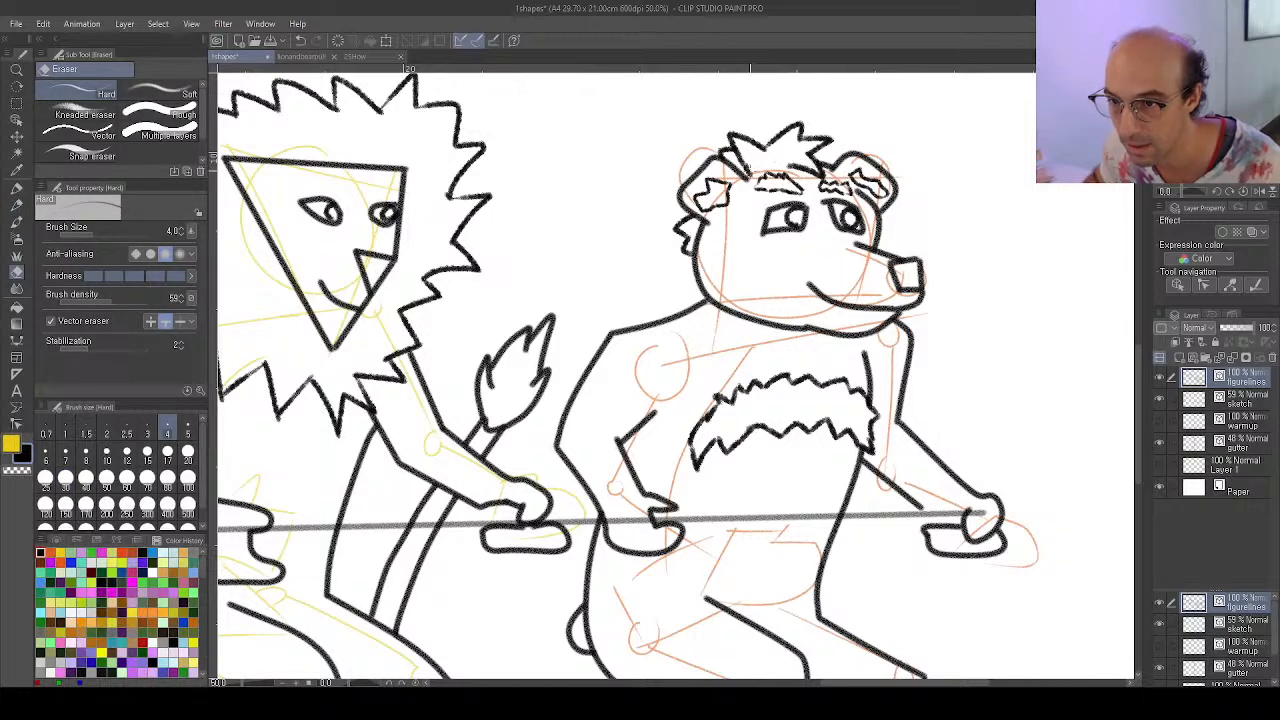
key(p)
key(p)
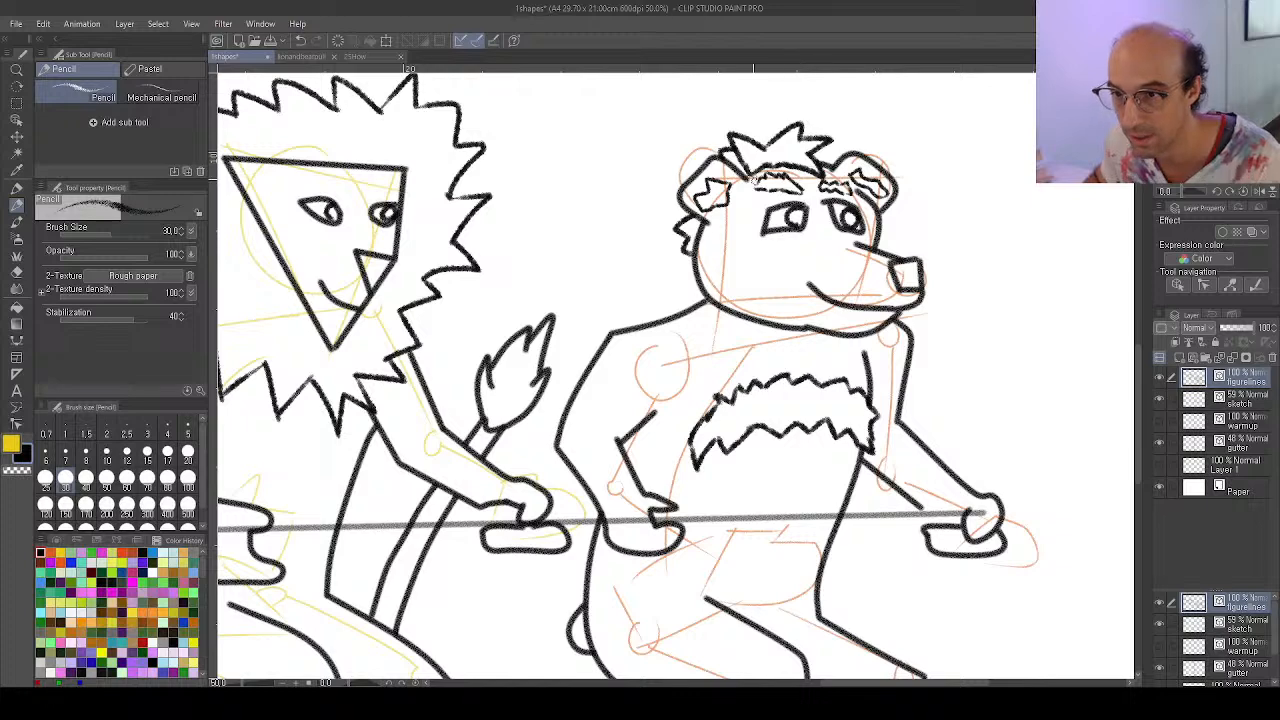
key(e)
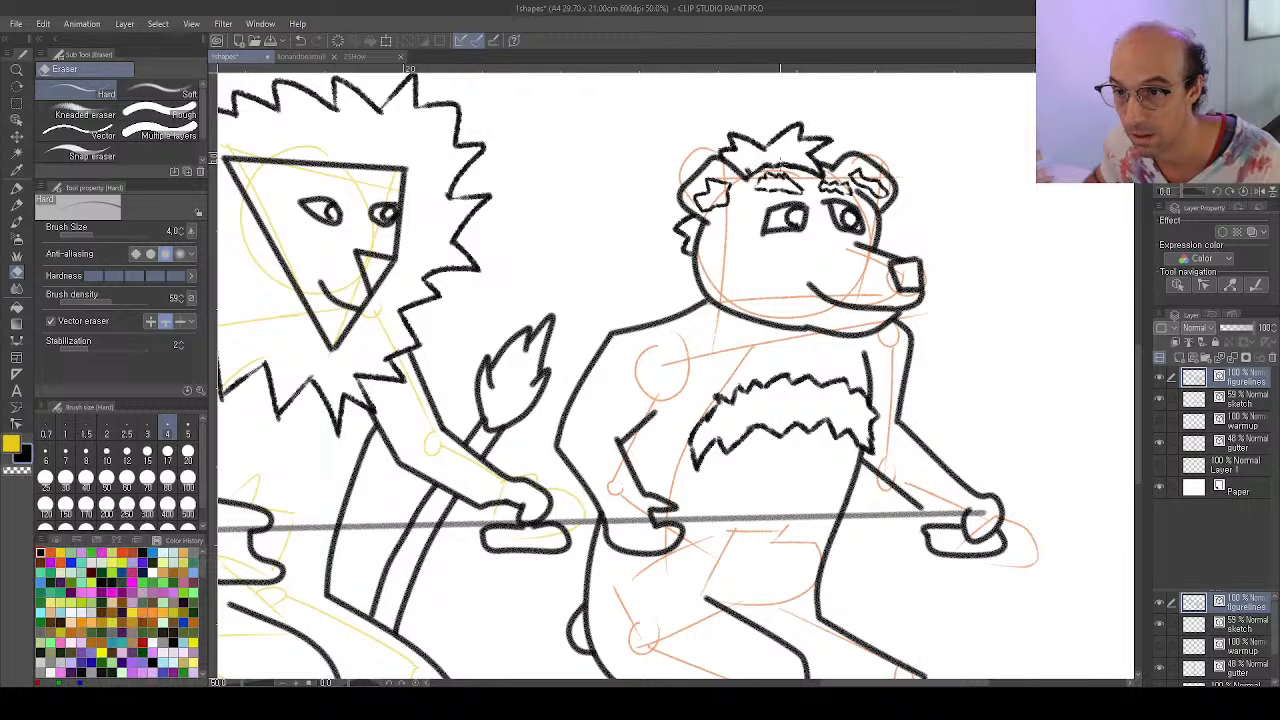
click(1159, 399)
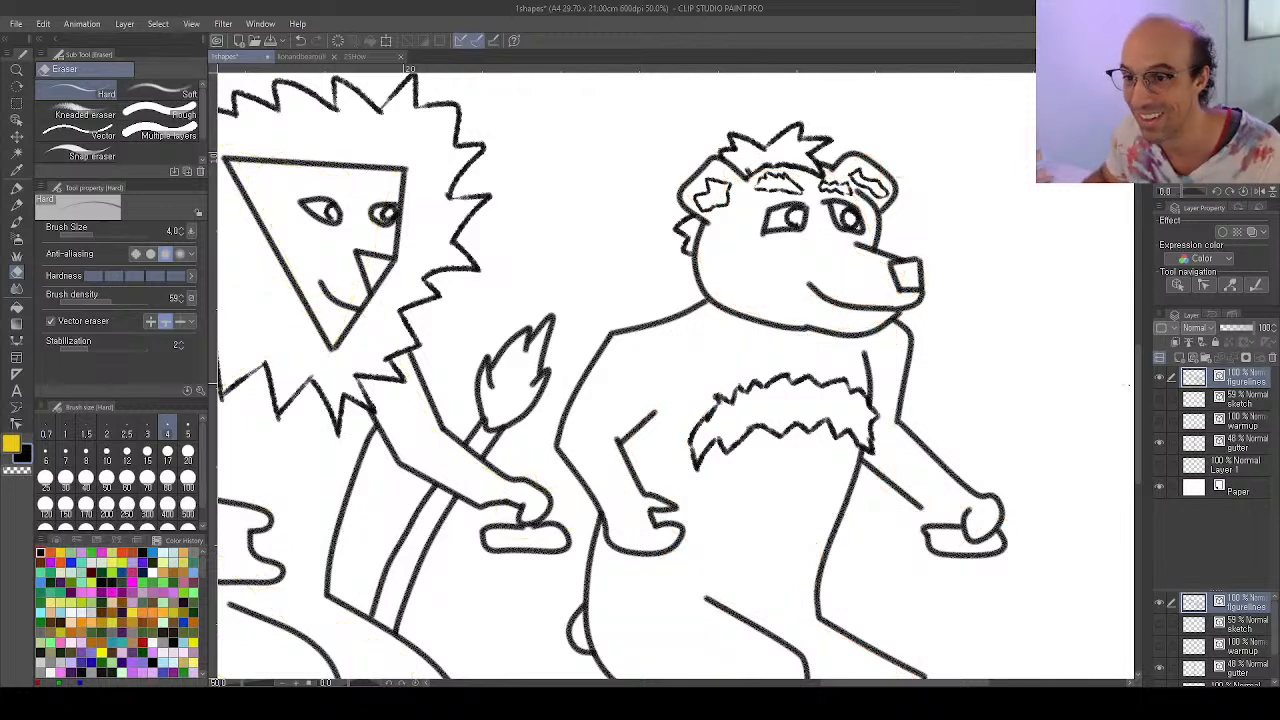
Move the two flying figures and their cloud lines up and slightly left on their page, then clear the selection
key(ctrl+0)
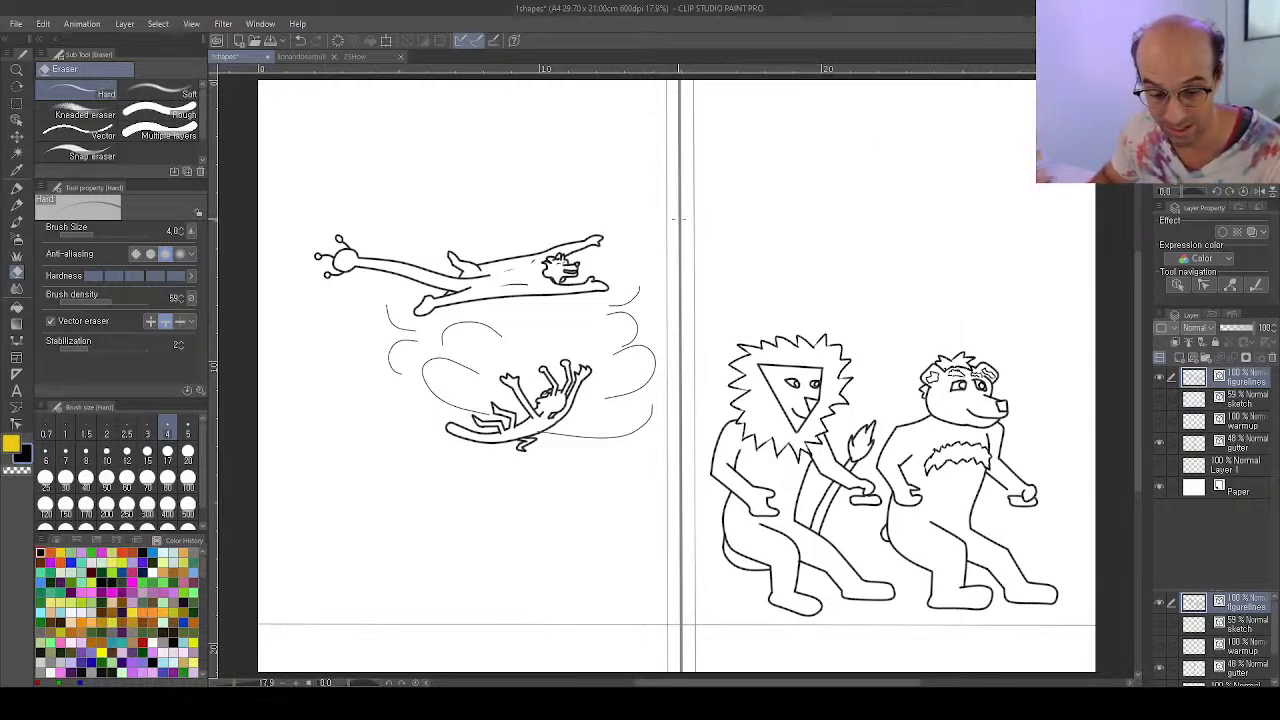
key(m)
drag(281, 129, 663, 545)
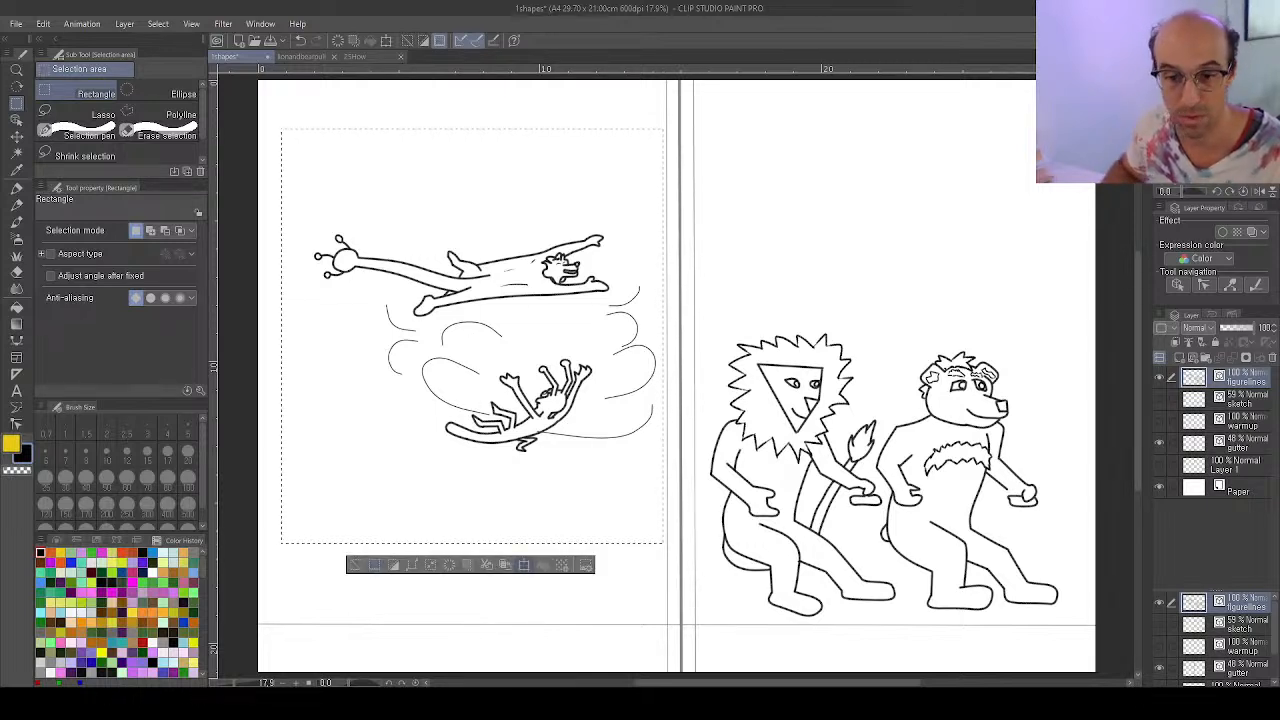
click(524, 565)
drag(590, 470, 572, 389)
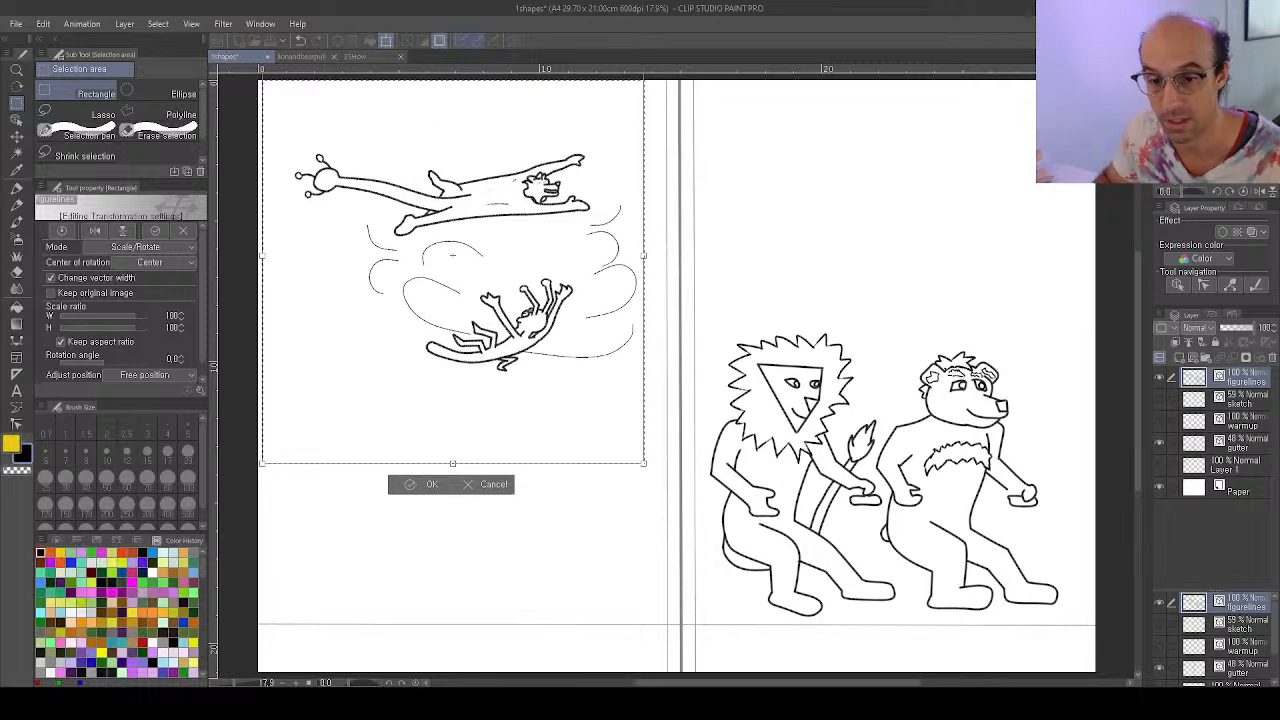
click(412, 484)
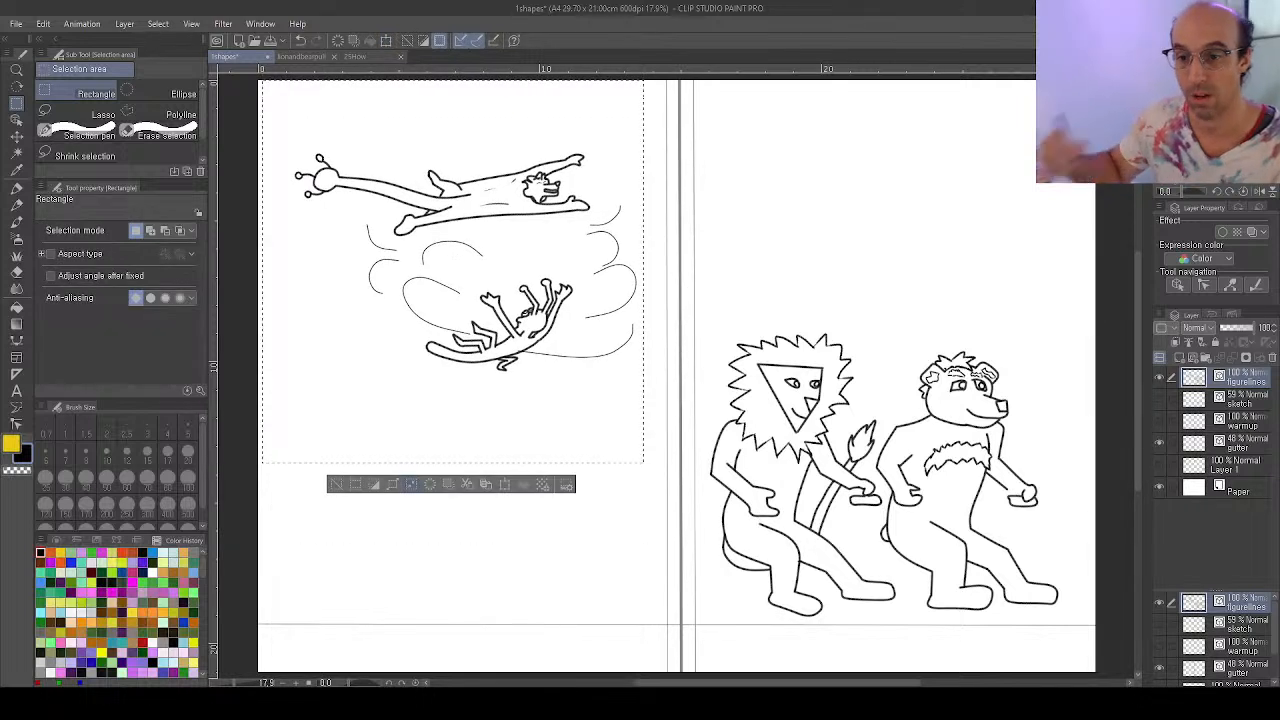
click(338, 487)
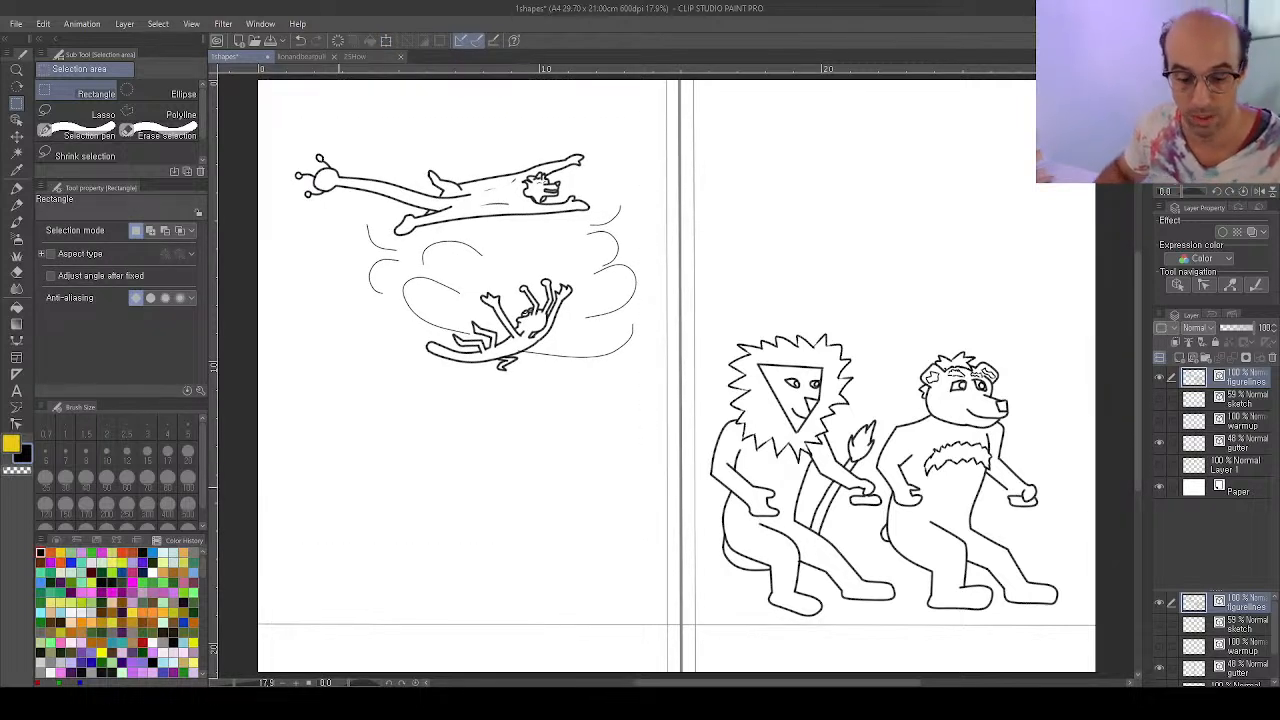
With the Bezier curve tool at size 20, ink the upper and lower edges of a long pole from the bear's far hand to the lion's near hand
key(u)
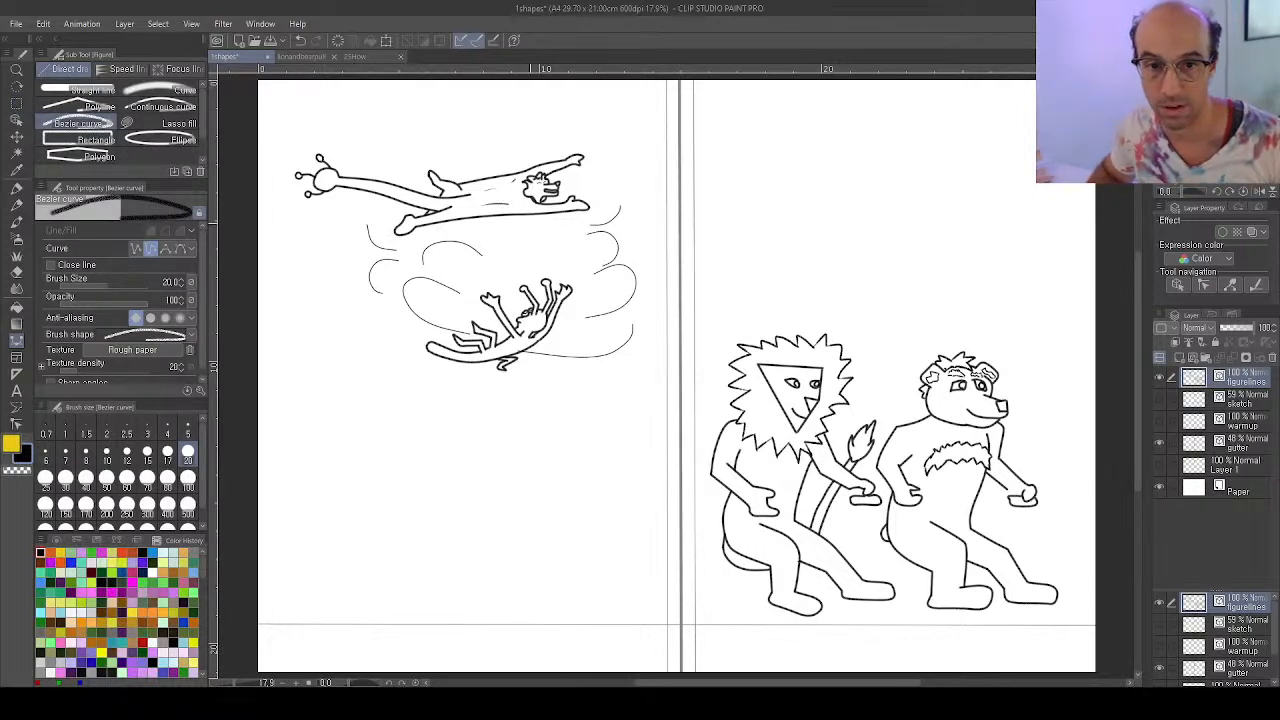
click(290, 108)
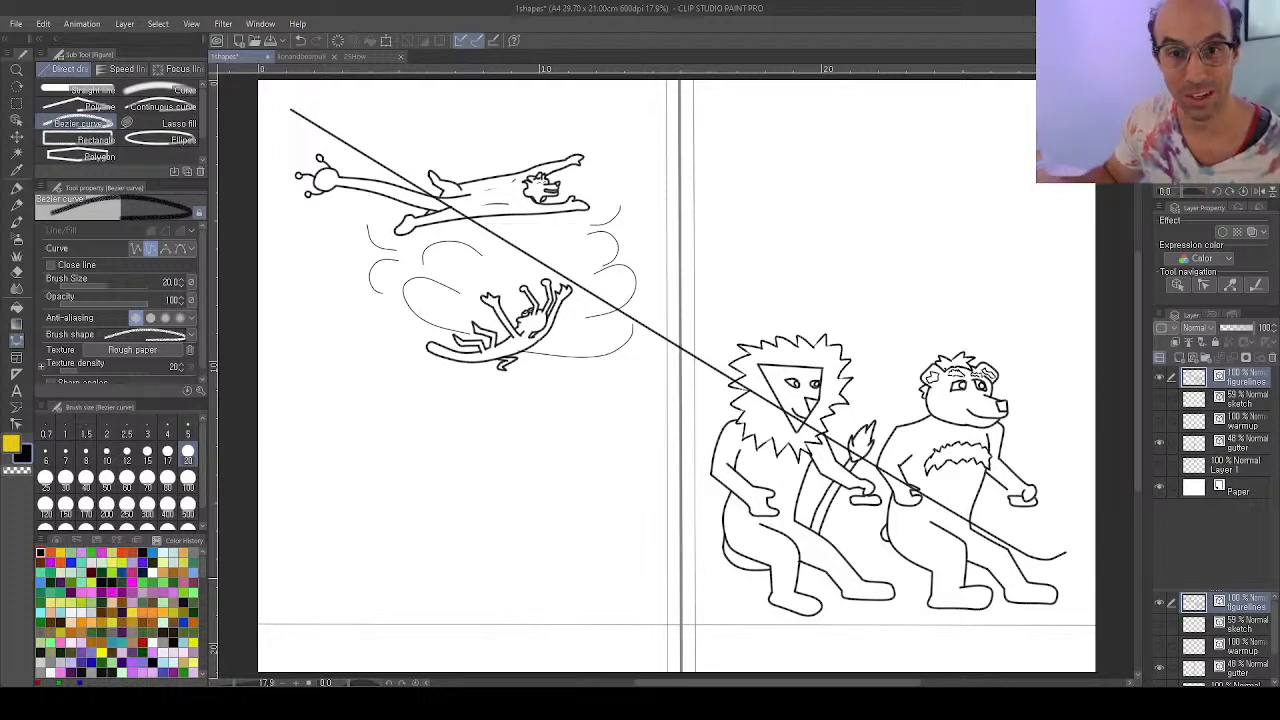
key(ctrl+z)
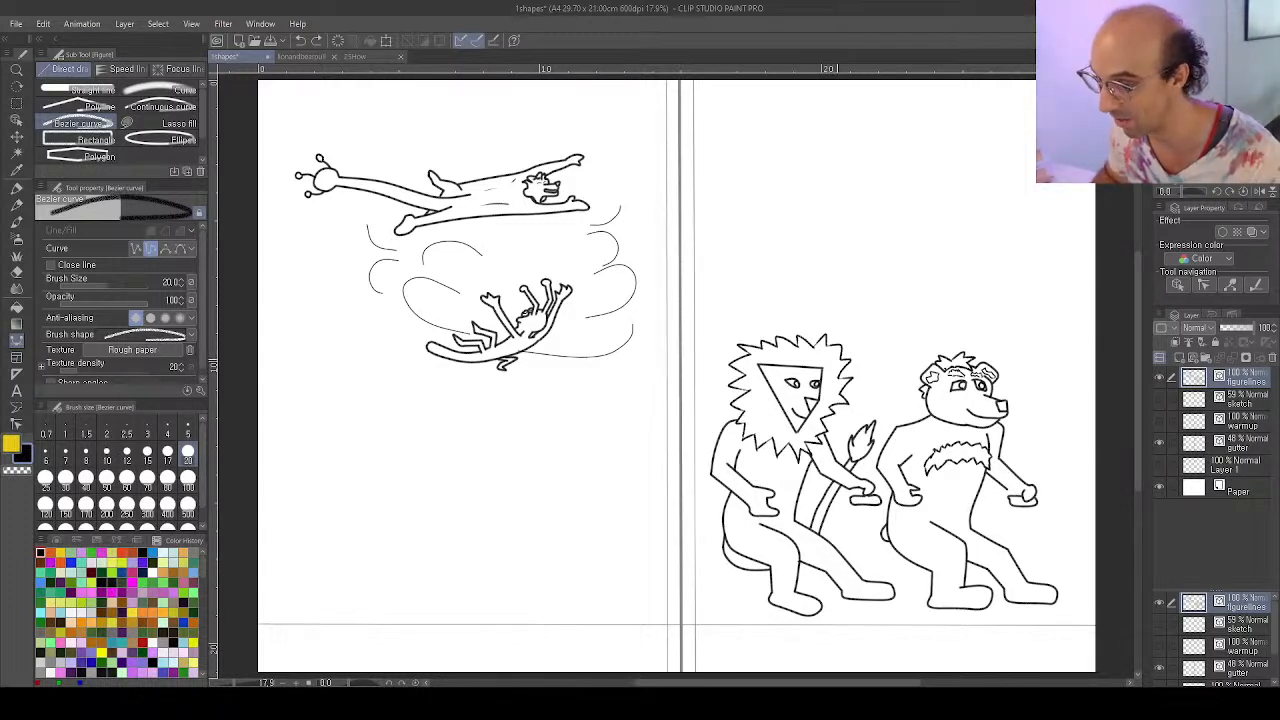
scroll(833, 357, up, 3)
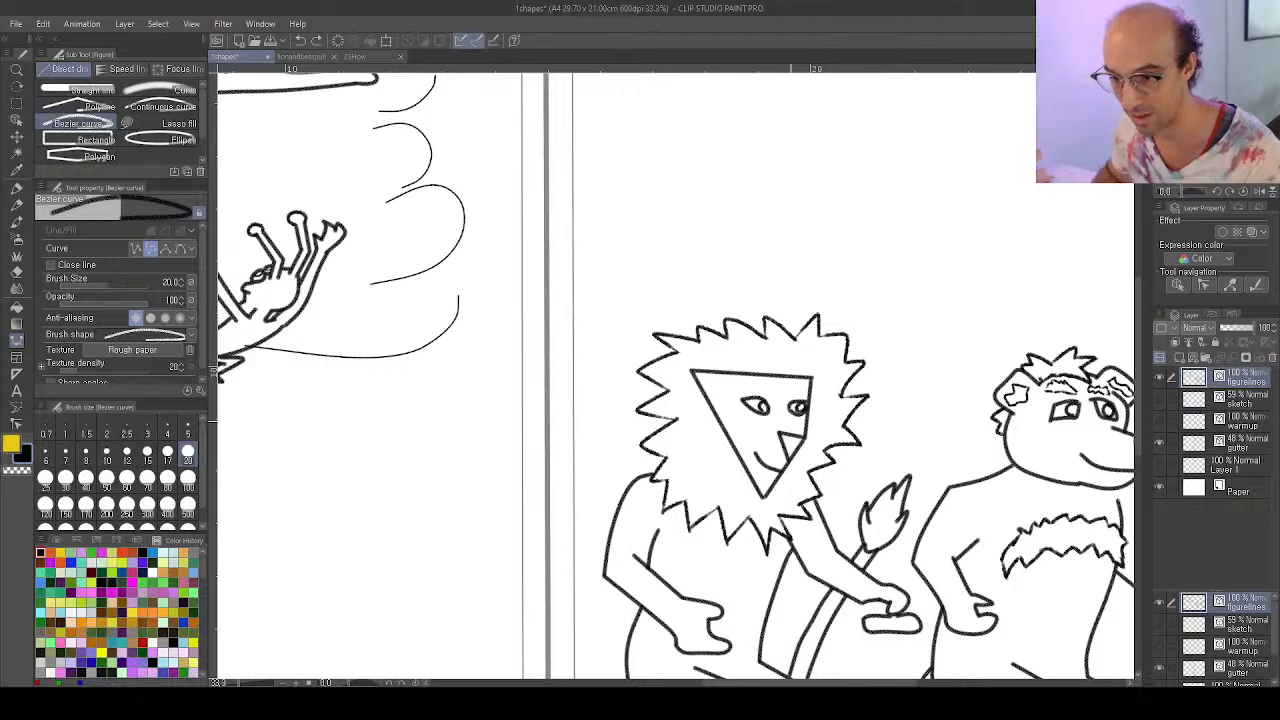
drag(791, 590, 600, 381)
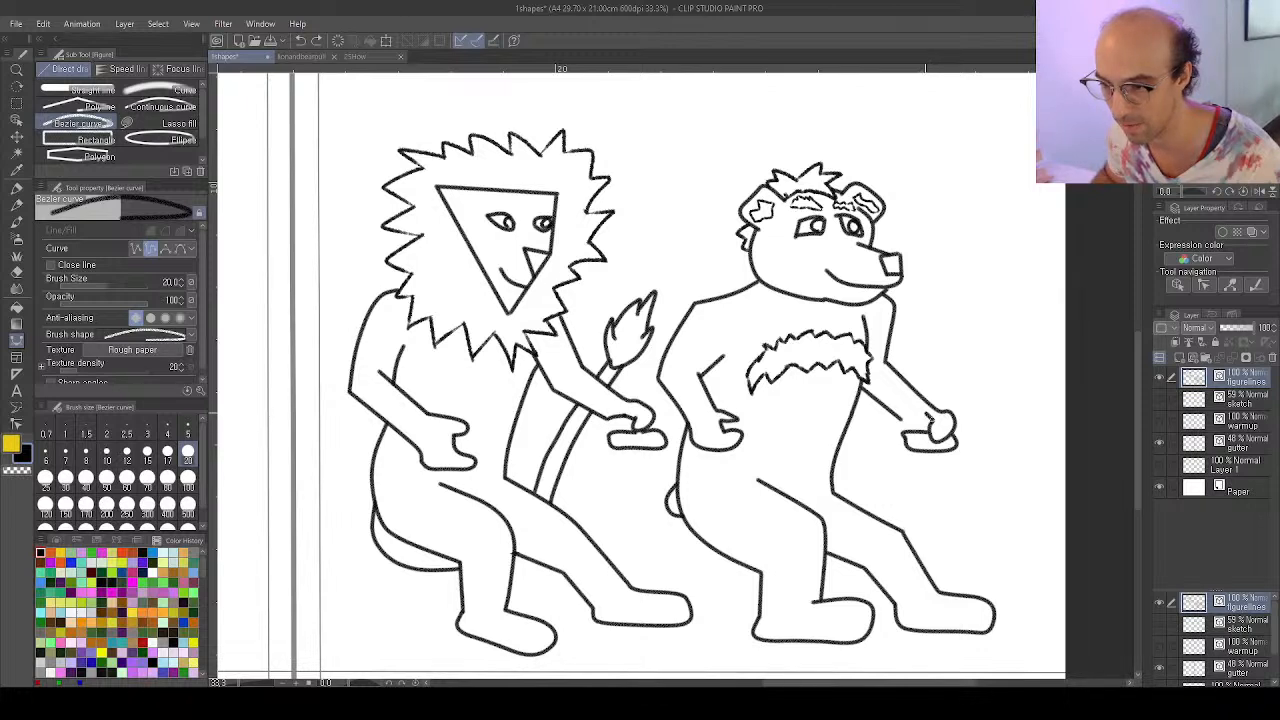
drag(927, 414, 722, 426)
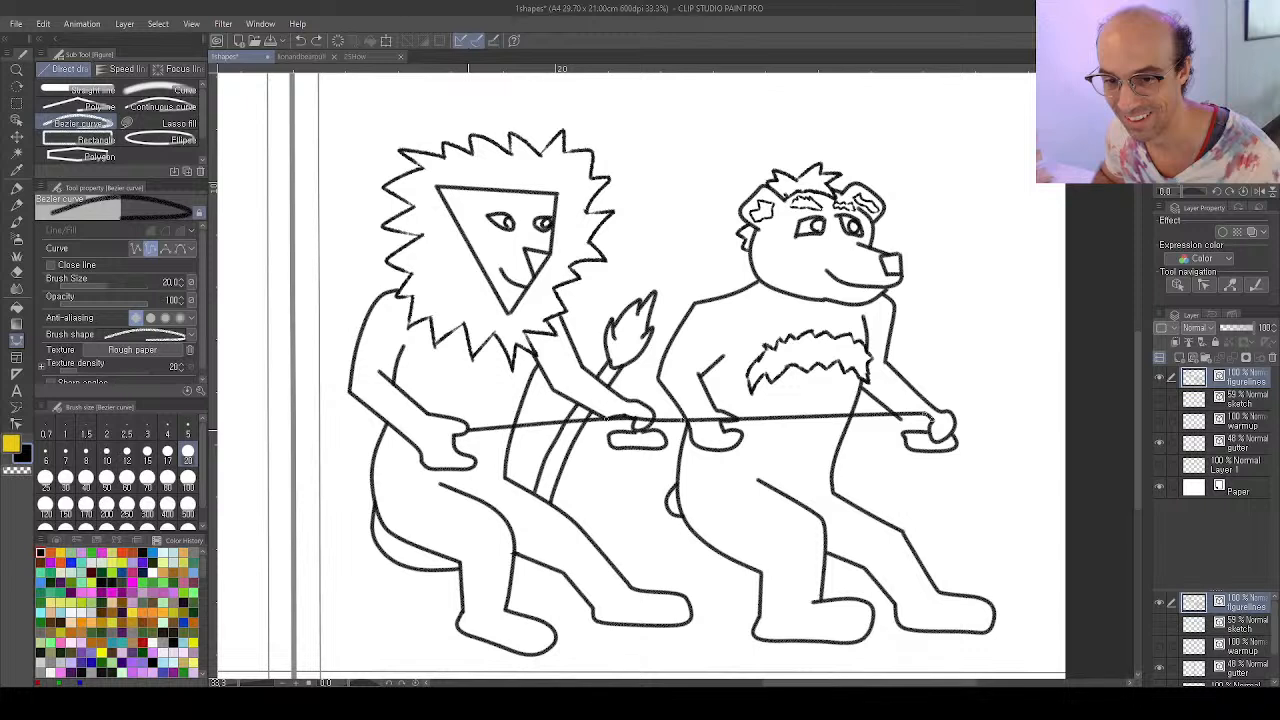
double_click(468, 431)
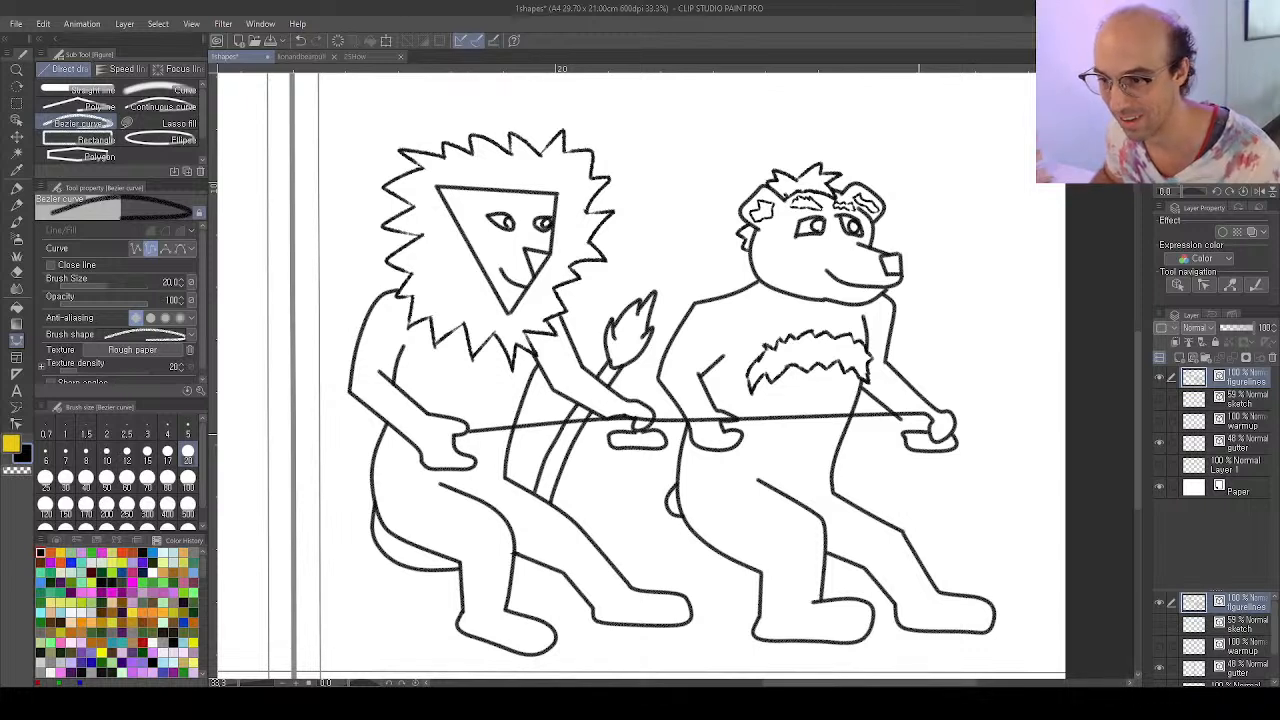
click(903, 436)
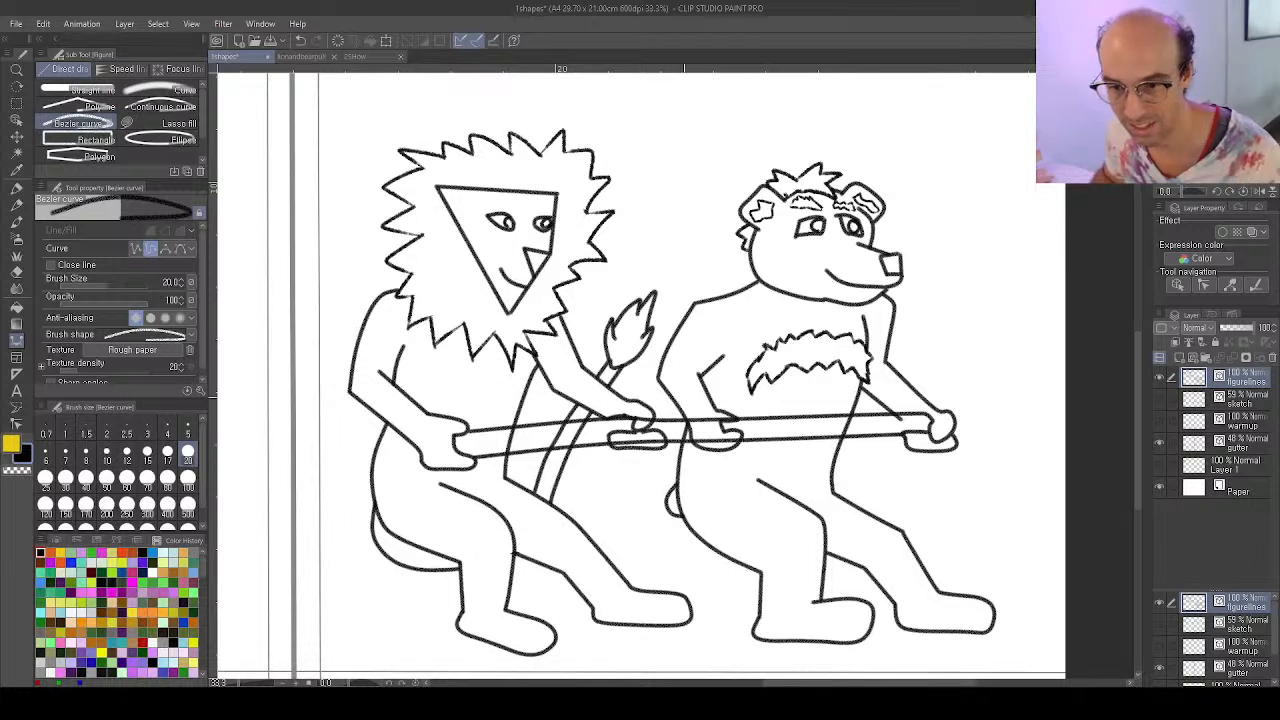
Erase the hand, body and tail lines that overlap the pole, and the pole edges crossing the gripping hands
key(e)
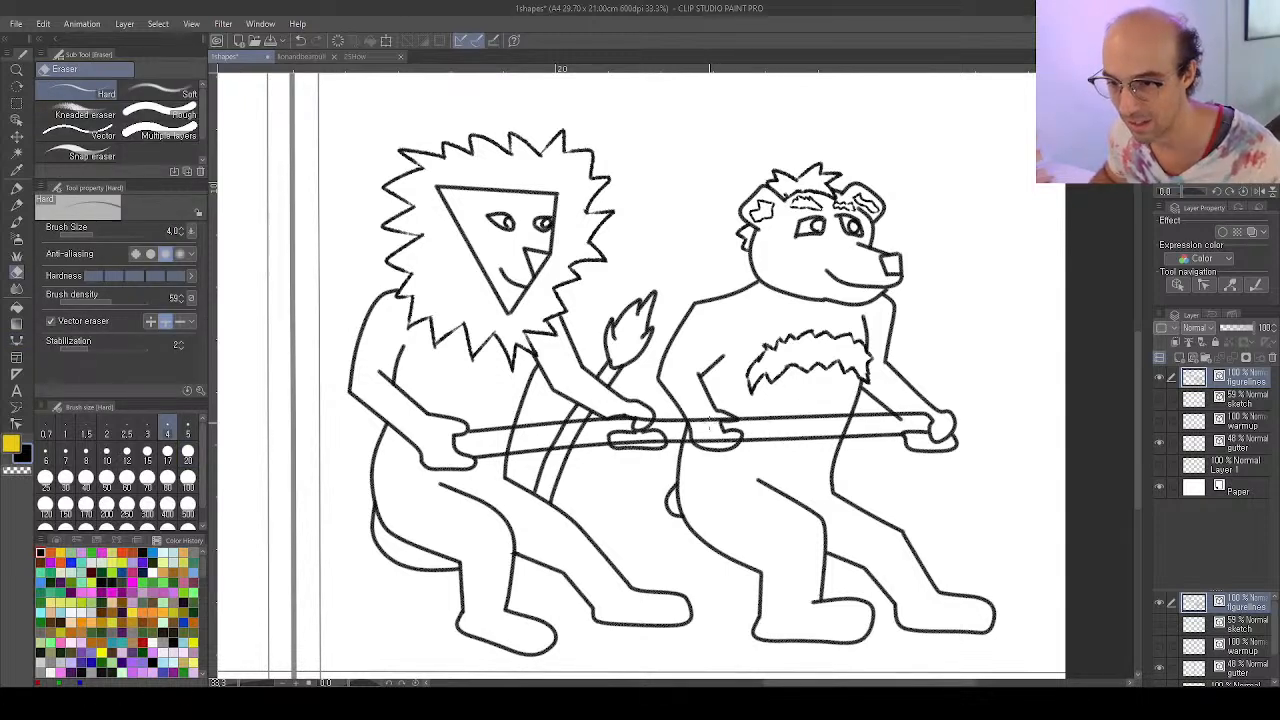
drag(684, 421, 718, 433)
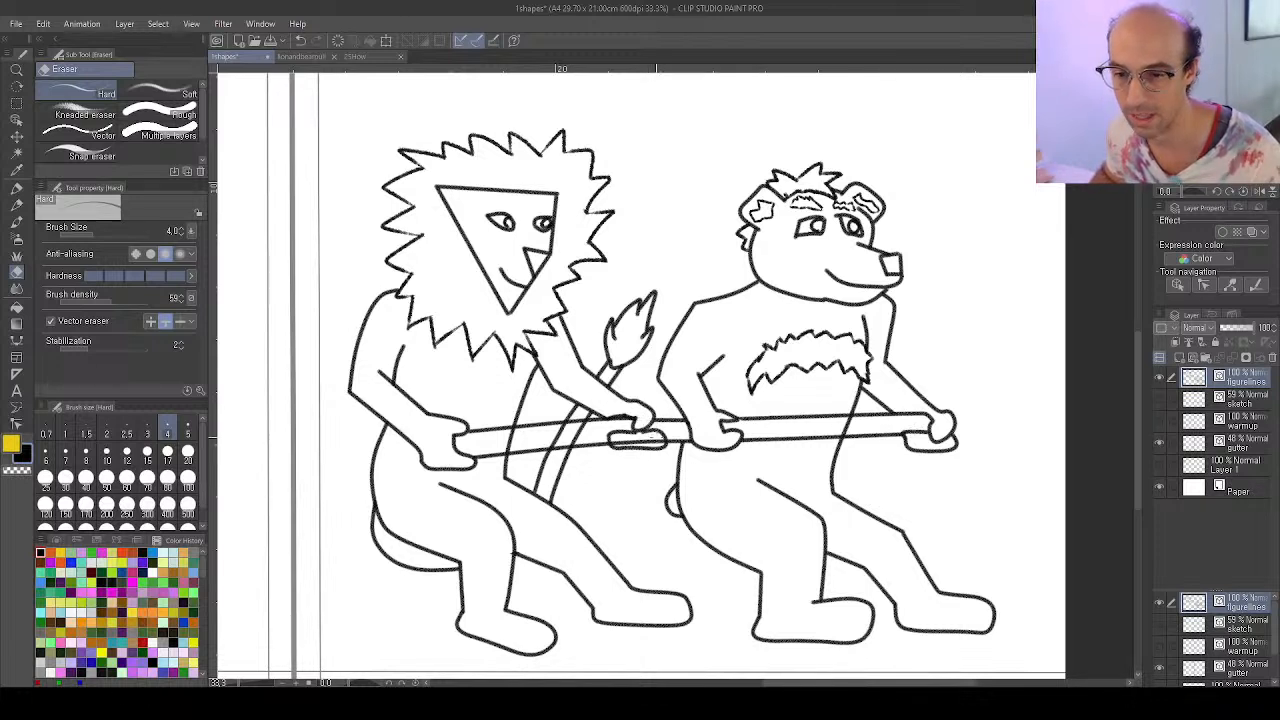
drag(655, 440, 597, 436)
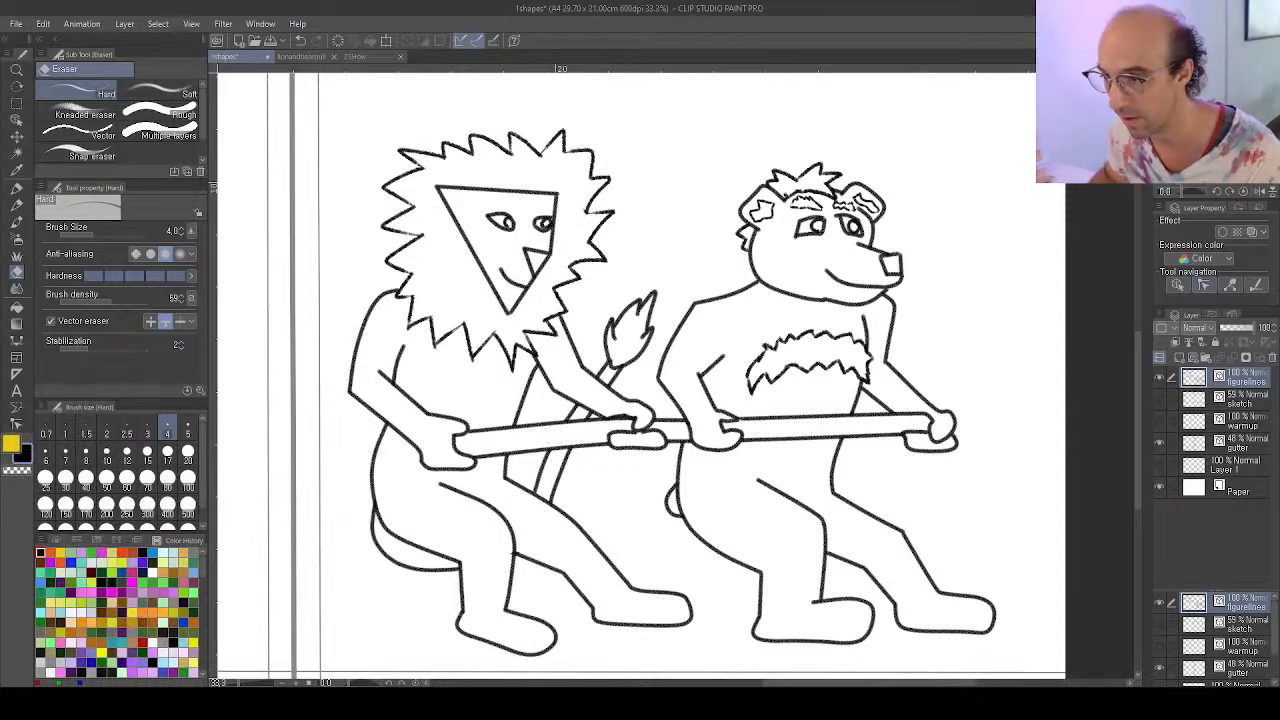
With the Bezier curve tool at size 20, ink both curved edges of a rope end hanging down behind the lion from its near hand
click(1204, 285)
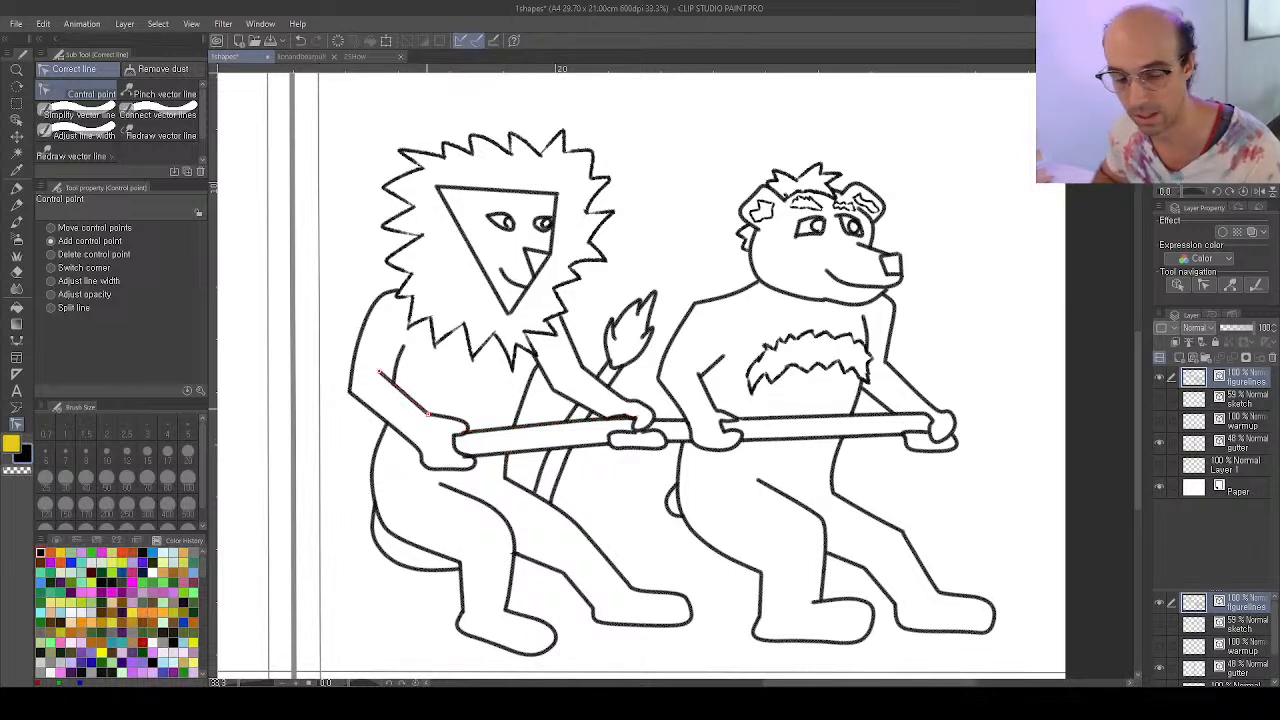
key(u)
click(414, 445)
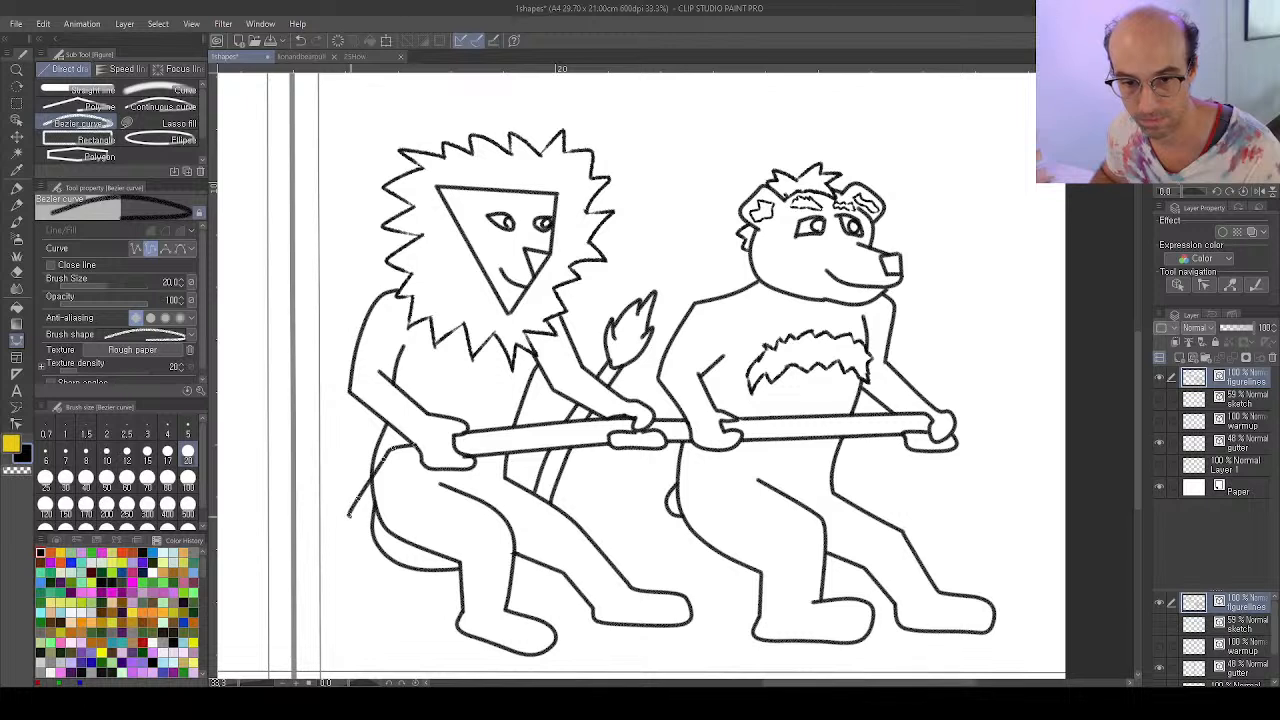
click(423, 464)
click(397, 477)
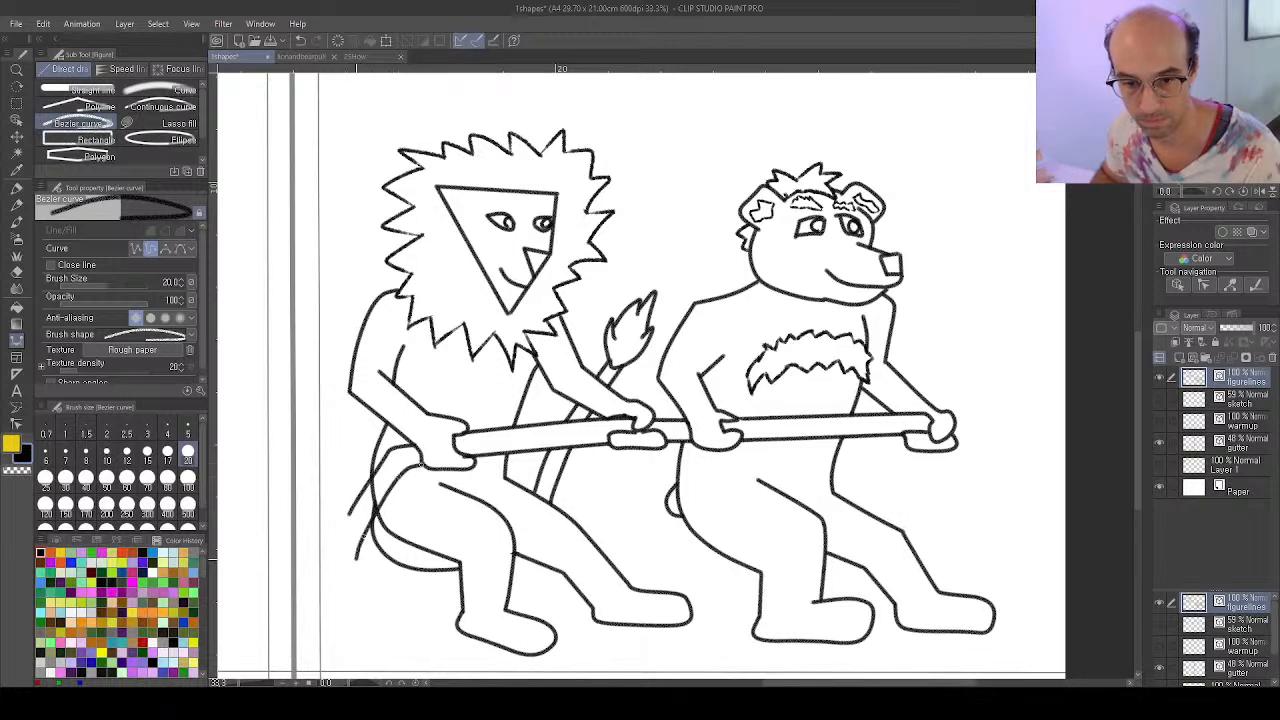
Close the hanging rope with a jagged, frayed end and erase the lion's body outline where it crosses the rope
click(353, 566)
click(359, 574)
click(346, 573)
click(341, 588)
click(332, 572)
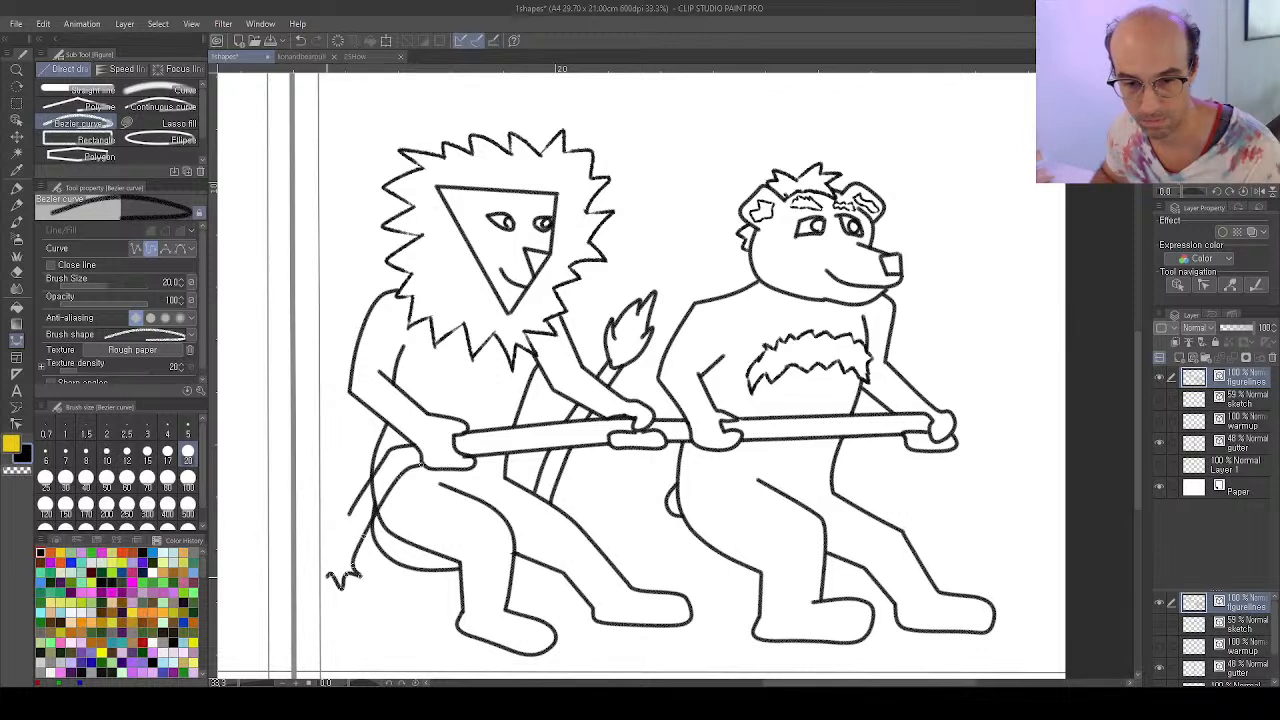
click(325, 578)
click(311, 572)
click(328, 566)
click(313, 559)
click(324, 546)
click(341, 541)
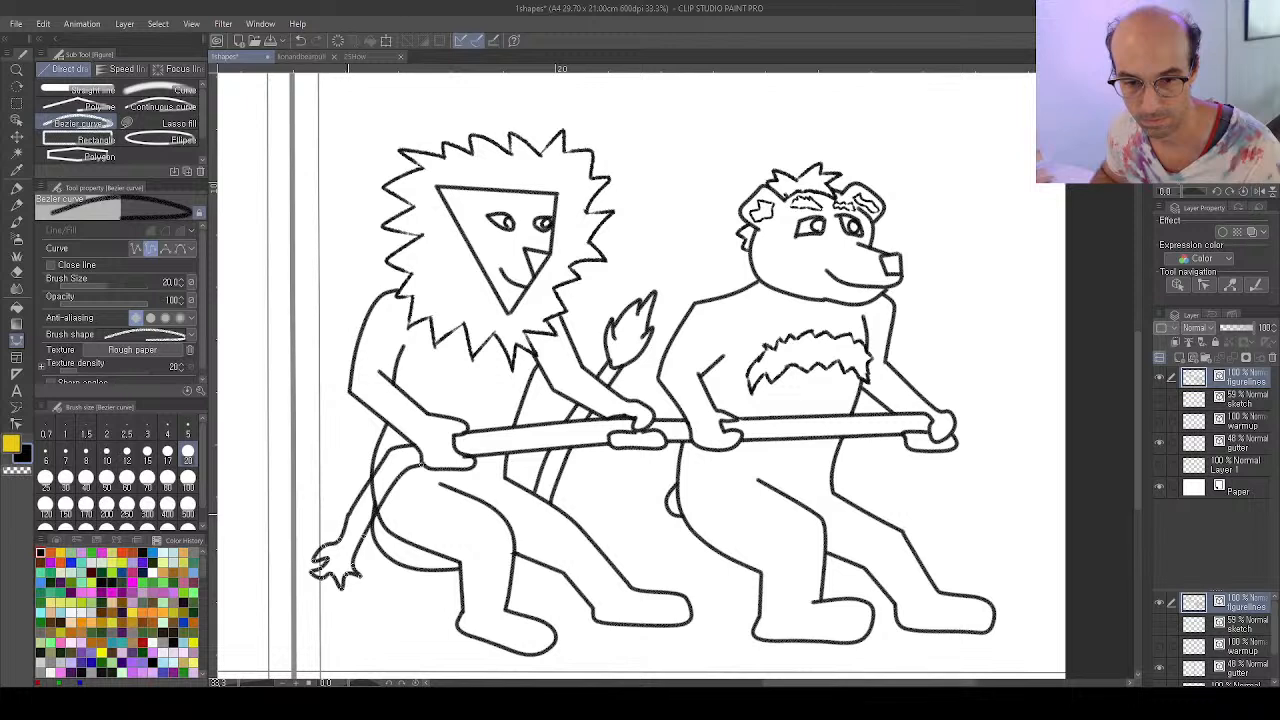
double_click(348, 514)
key(e)
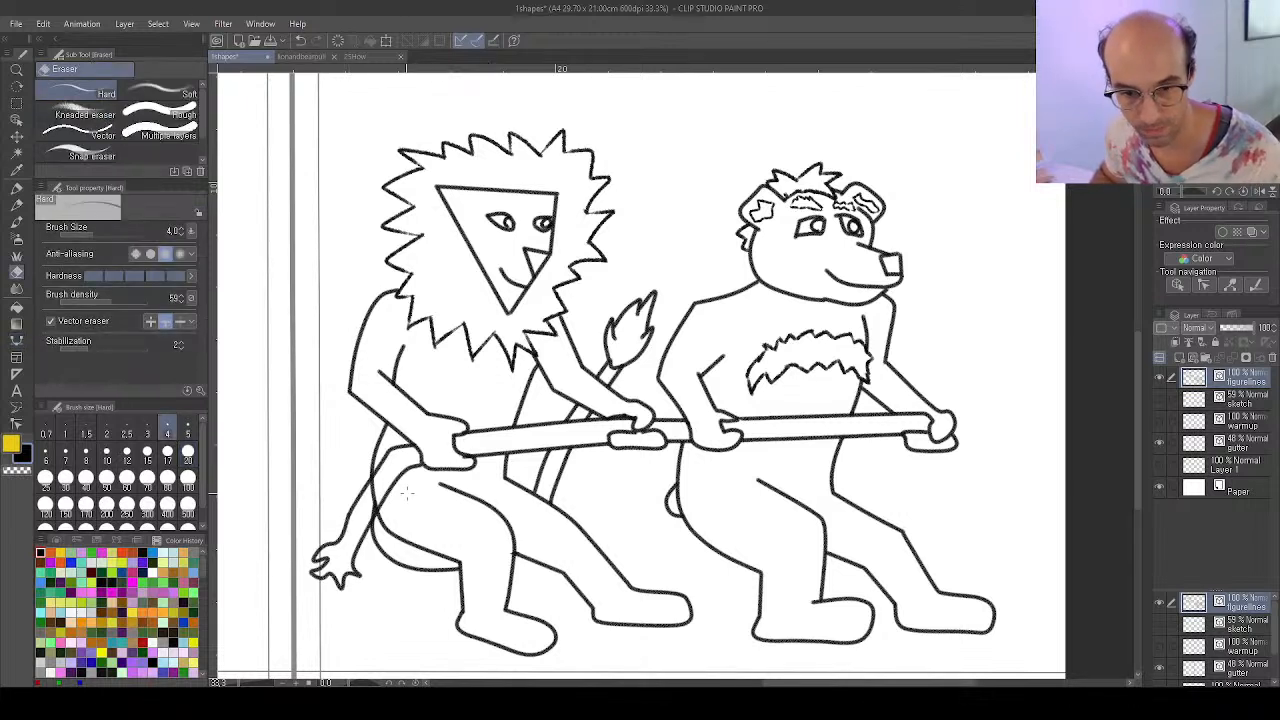
drag(378, 508, 372, 511)
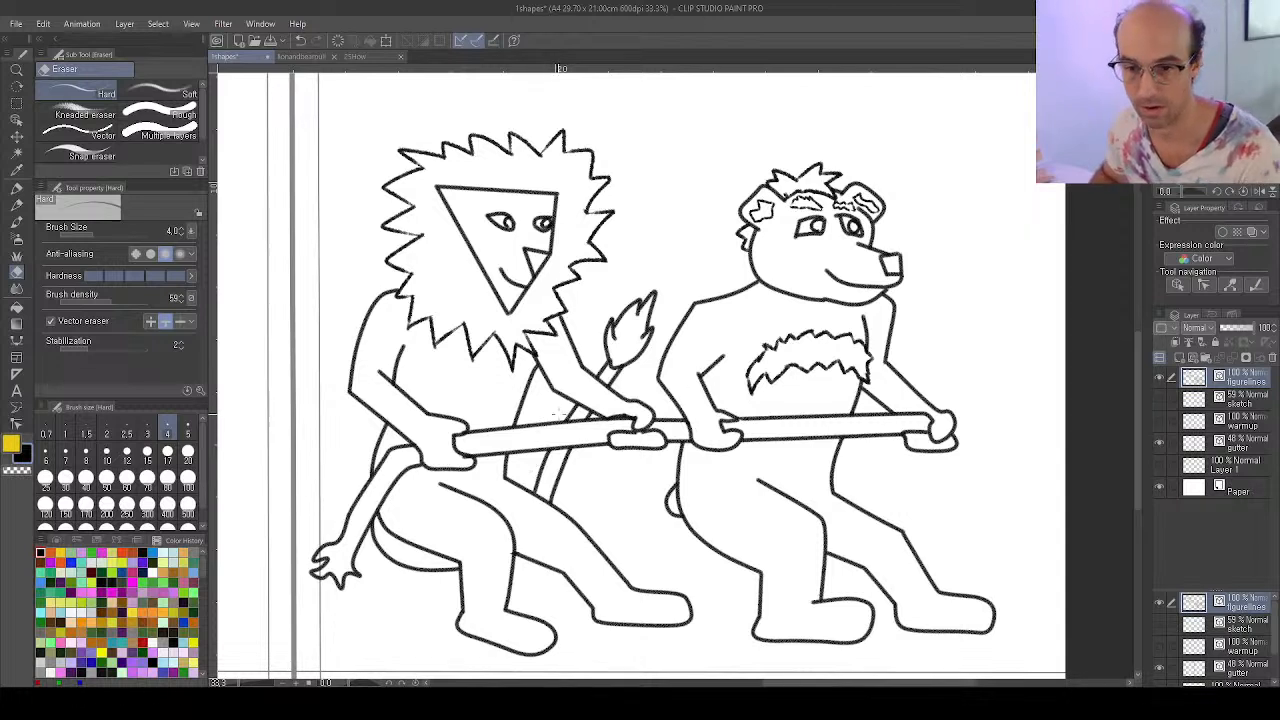
Extend the rope's upper and lower edges from the bear's far hand past the page edge with size 20 Bezier curves
key(u)
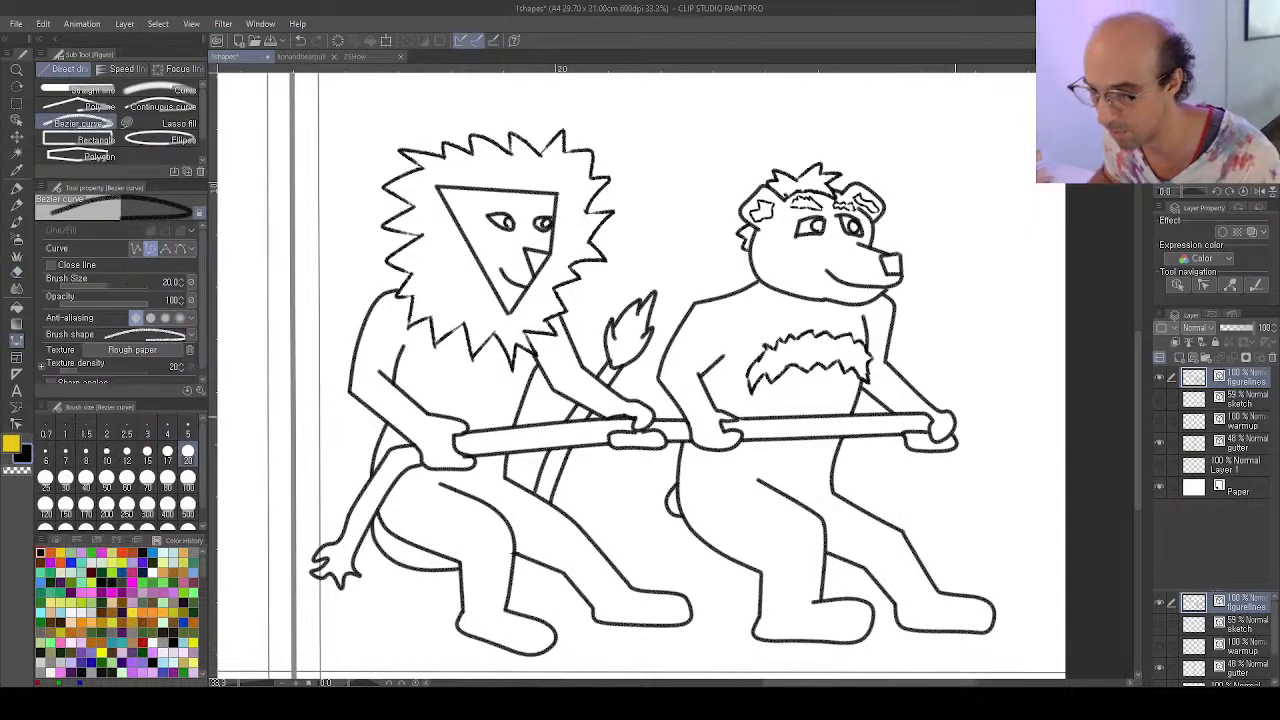
click(954, 415)
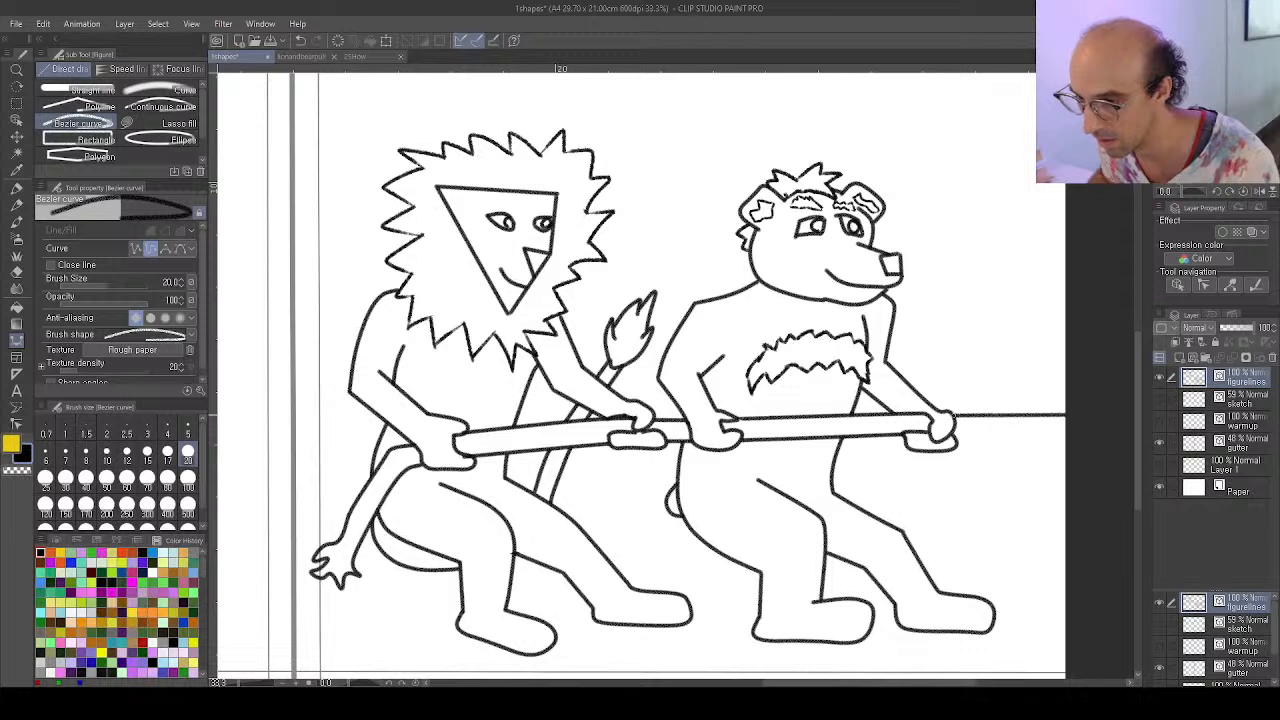
double_click(1076, 412)
click(956, 439)
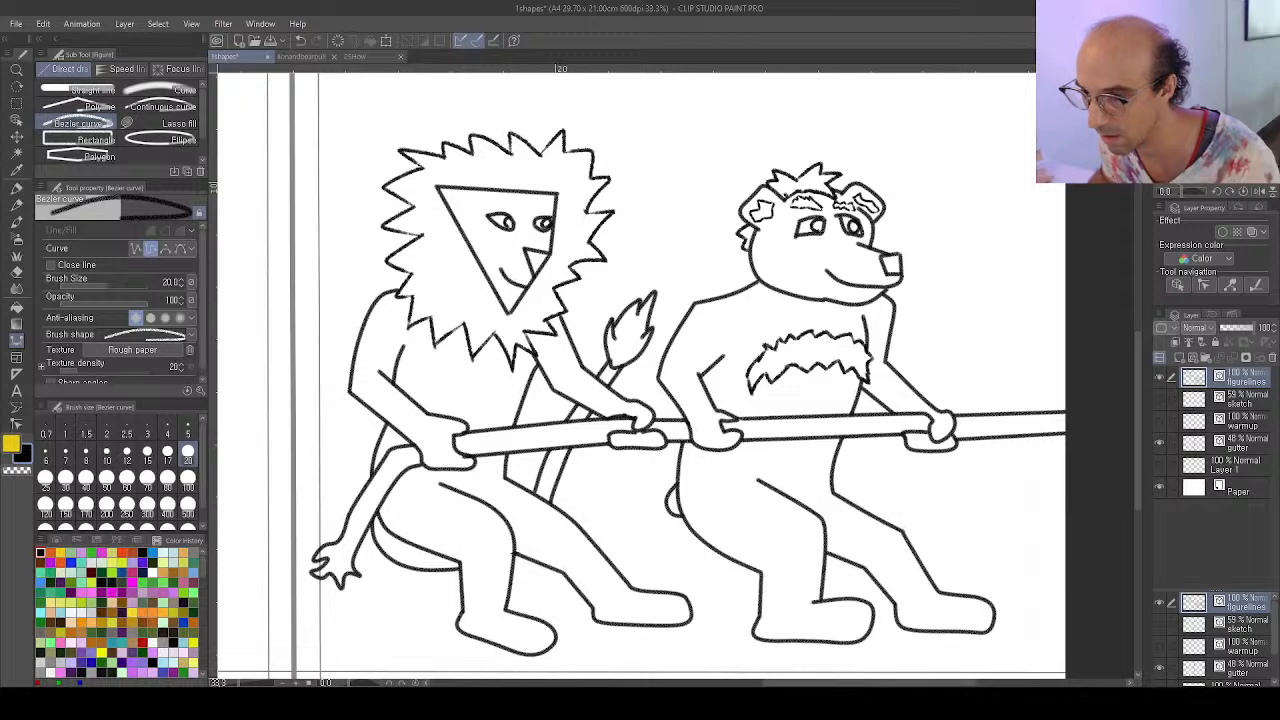
Fill the whole rope, including its hanging frayed end, with short diagonal hatch strokes using the Pencil at size 30
key(y)
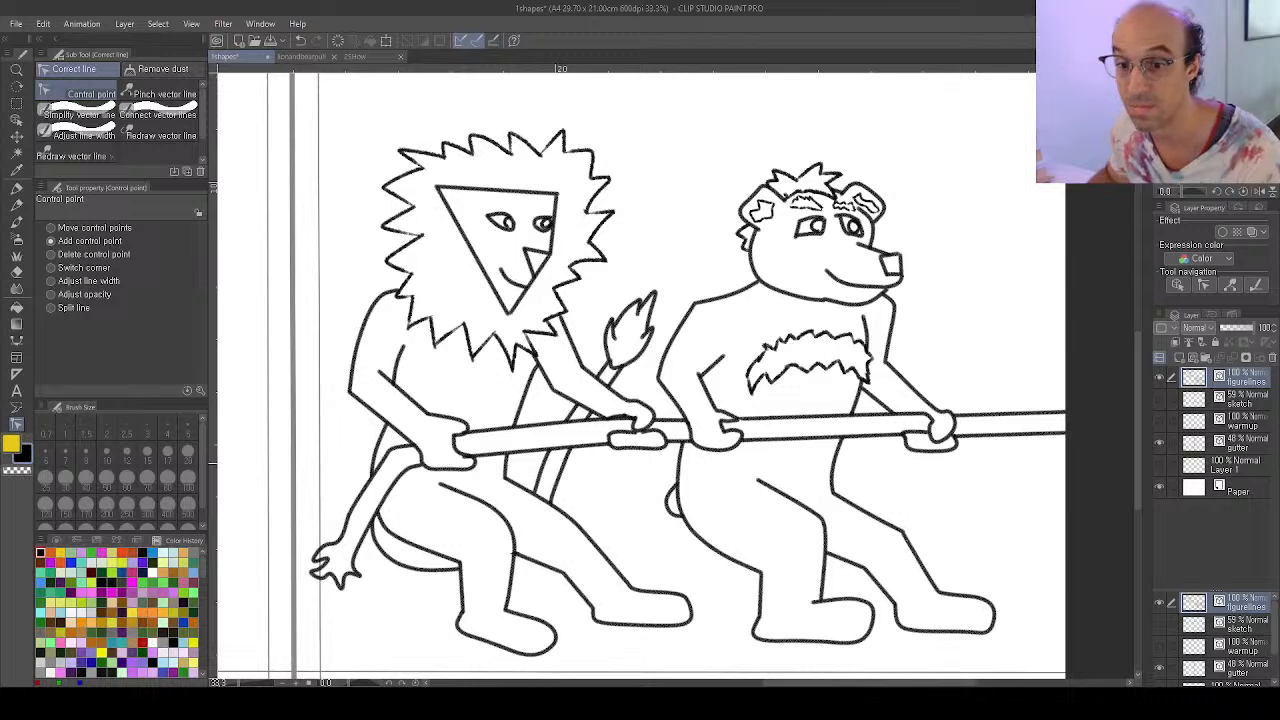
key(p)
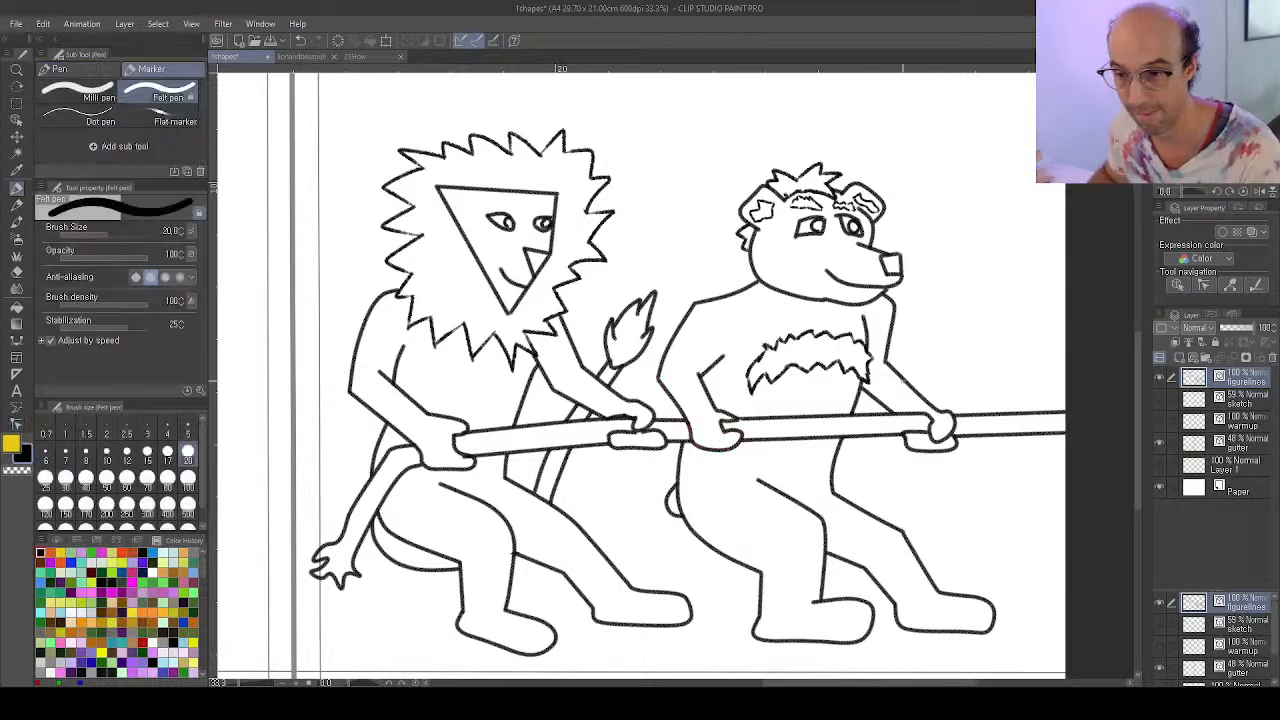
key(p)
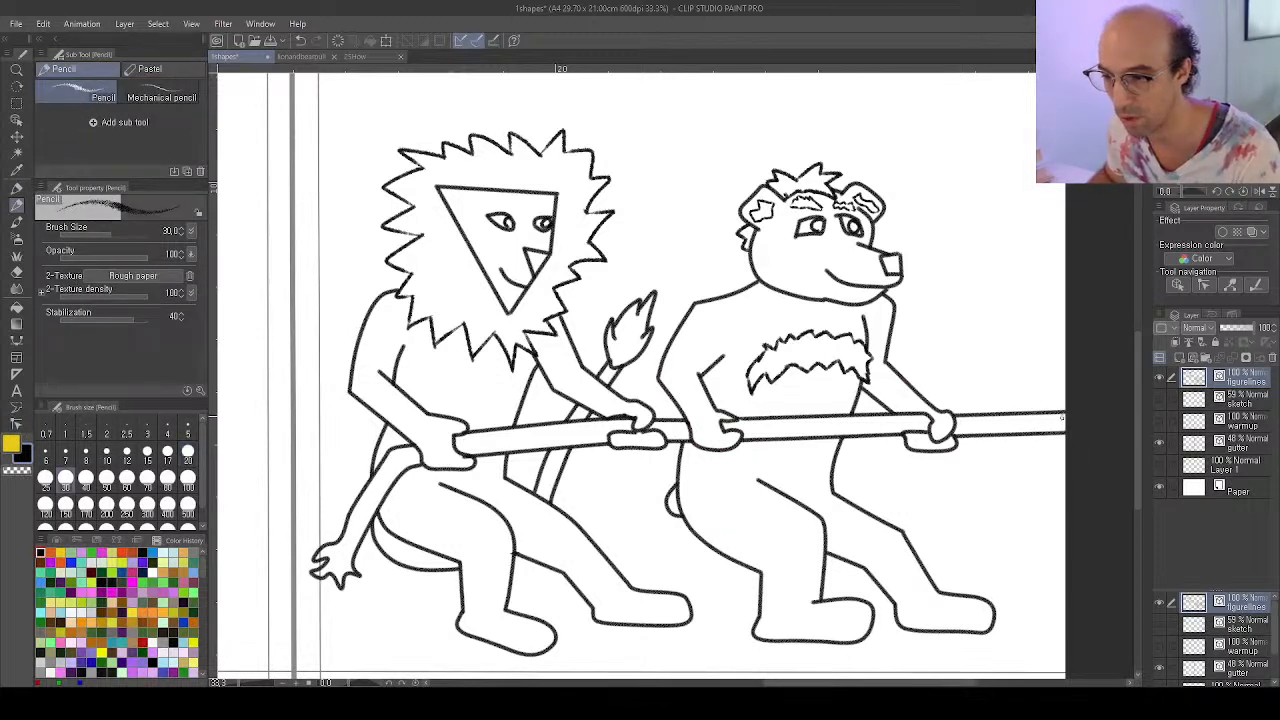
drag(1062, 413, 997, 425)
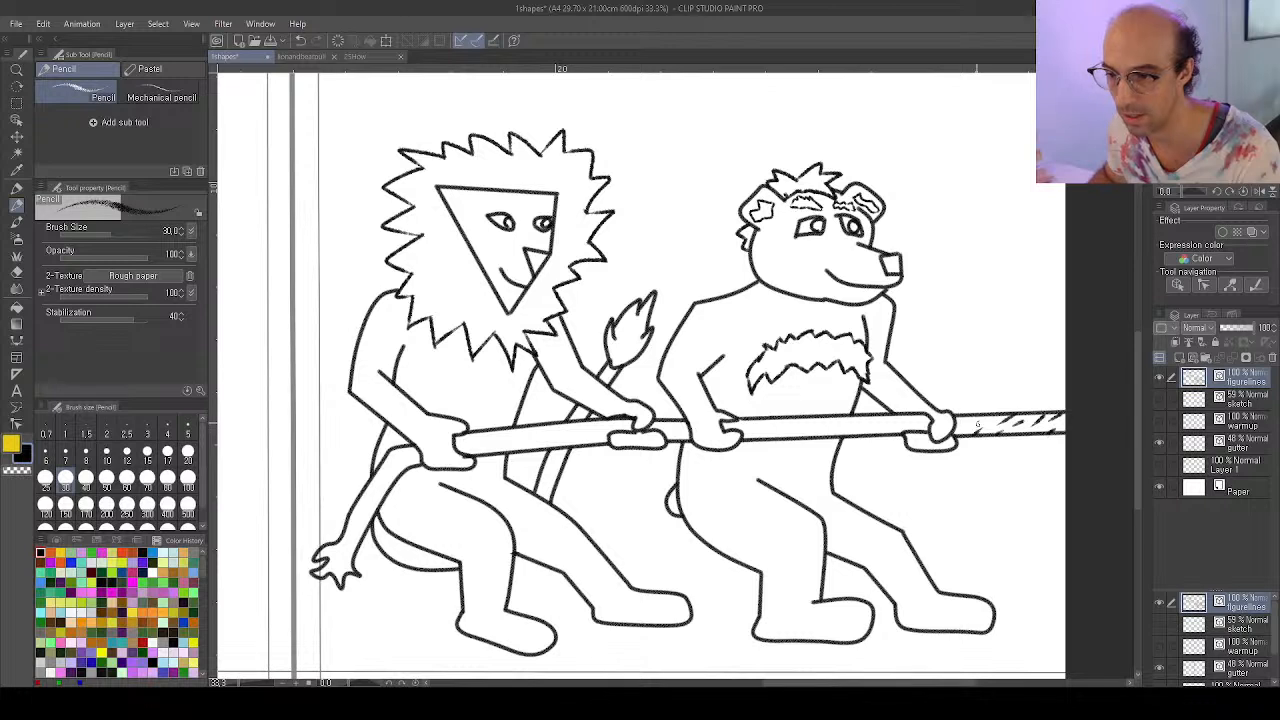
mouse_move(975, 416)
mouse_down()
mouse_move(964, 428)
mouse_move(870, 425)
mouse_move(868, 437)
mouse_move(734, 434)
mouse_up()
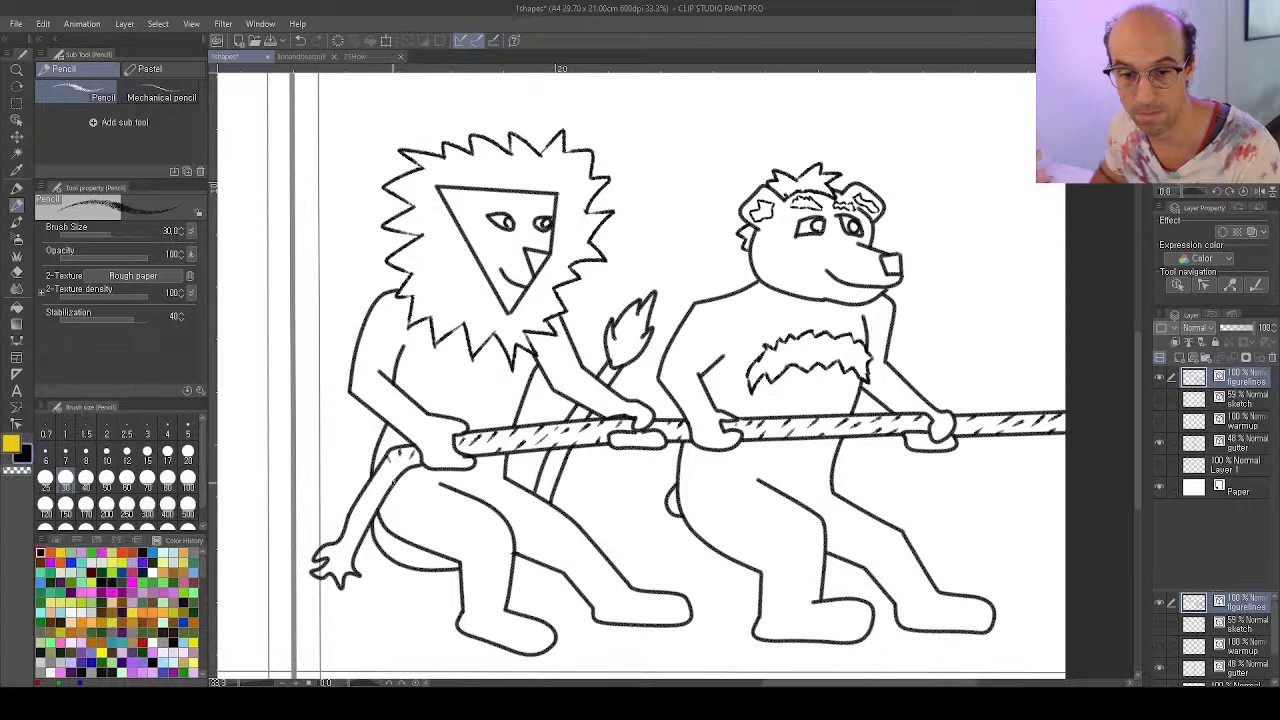
mouse_move(400, 469)
mouse_down()
mouse_move(367, 486)
mouse_move(374, 513)
mouse_move(369, 490)
mouse_move(389, 488)
mouse_move(364, 516)
mouse_up()
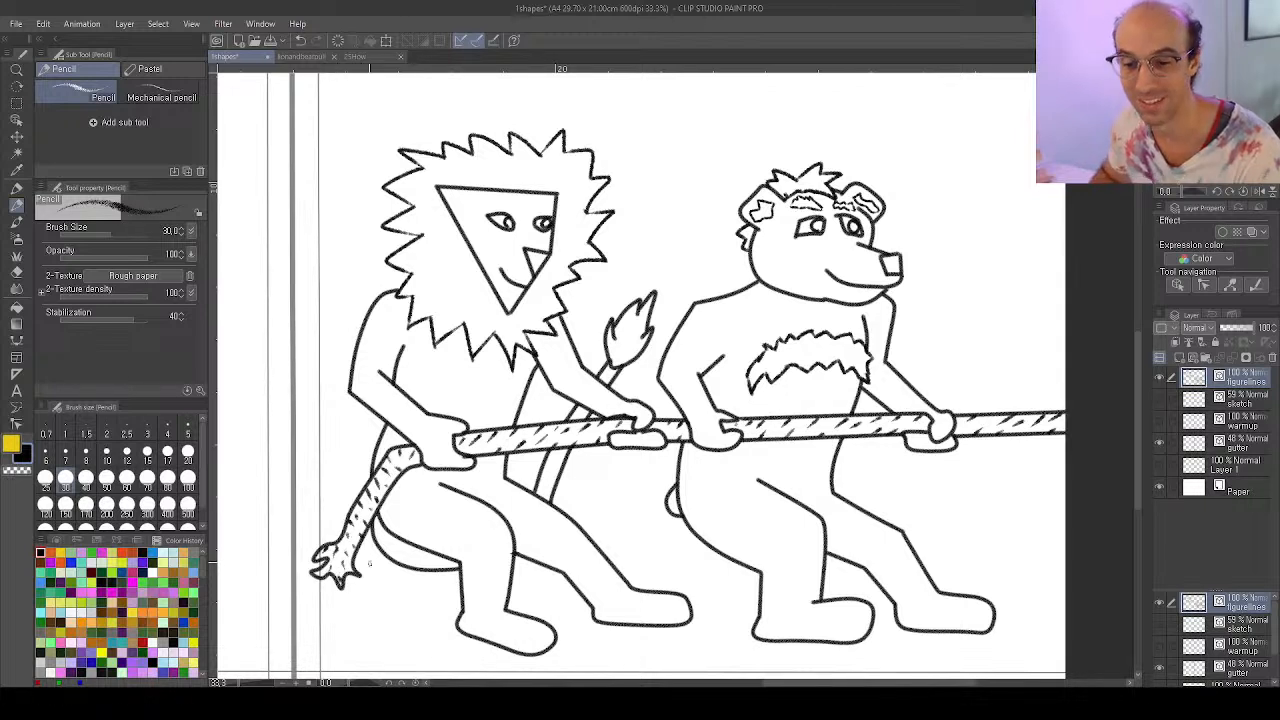
Save the drawing with the finished rope-pulling lion and bear
key(e)
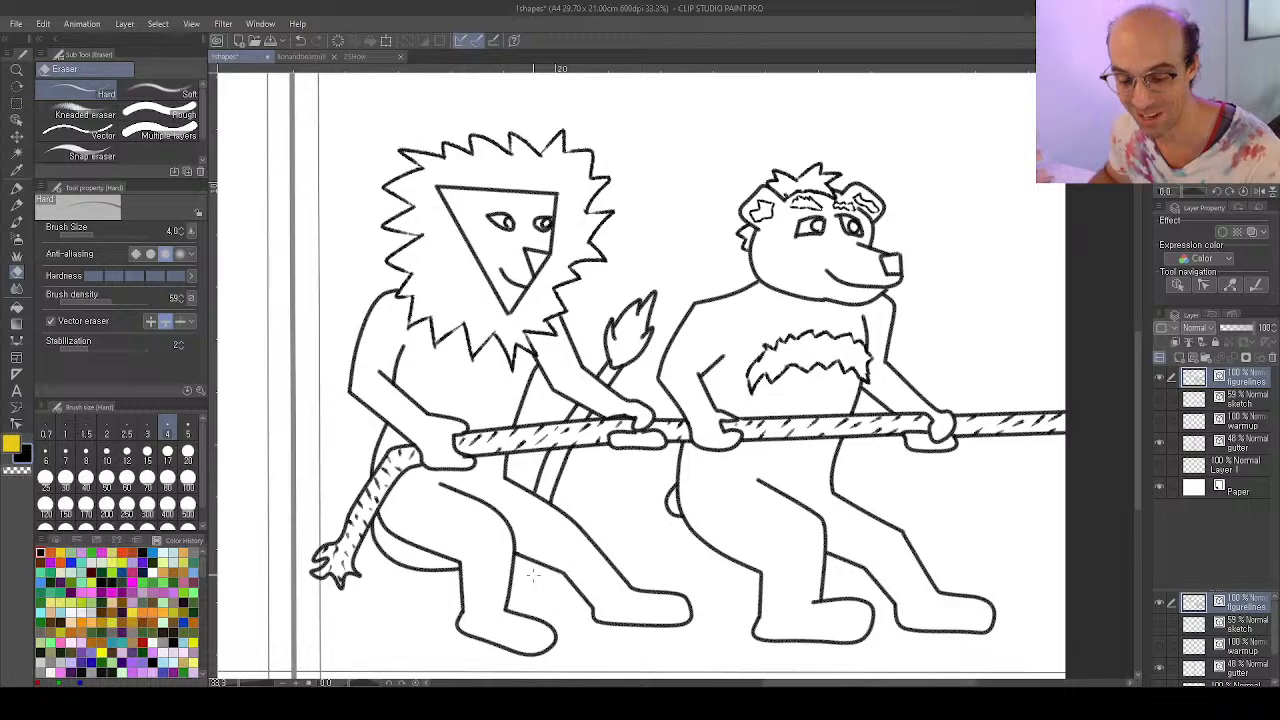
key(ctrl+0)
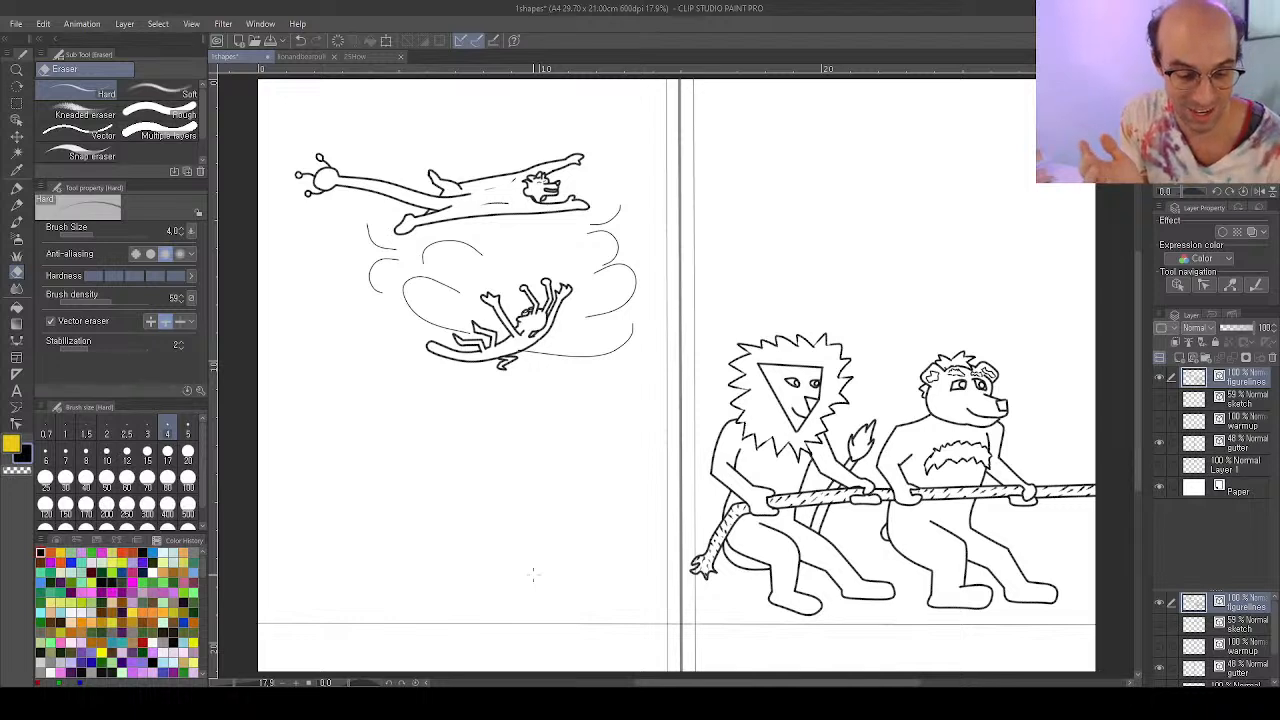
key(ctrl+s)
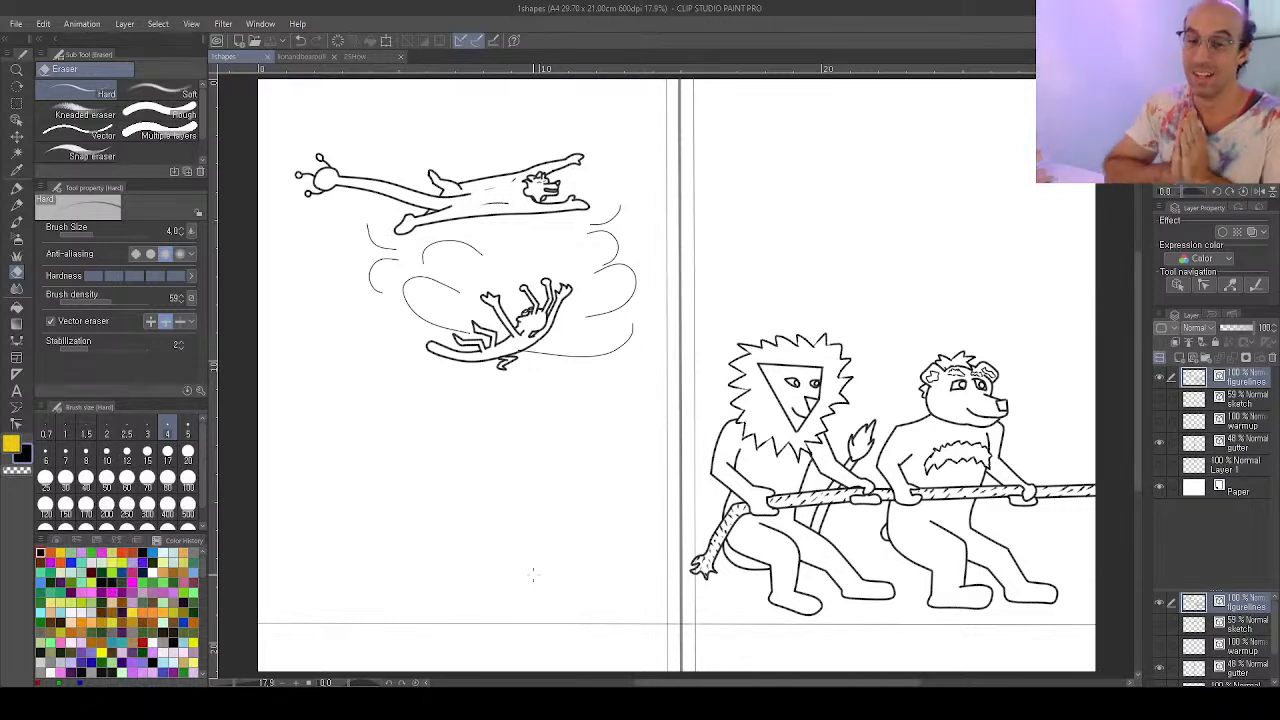